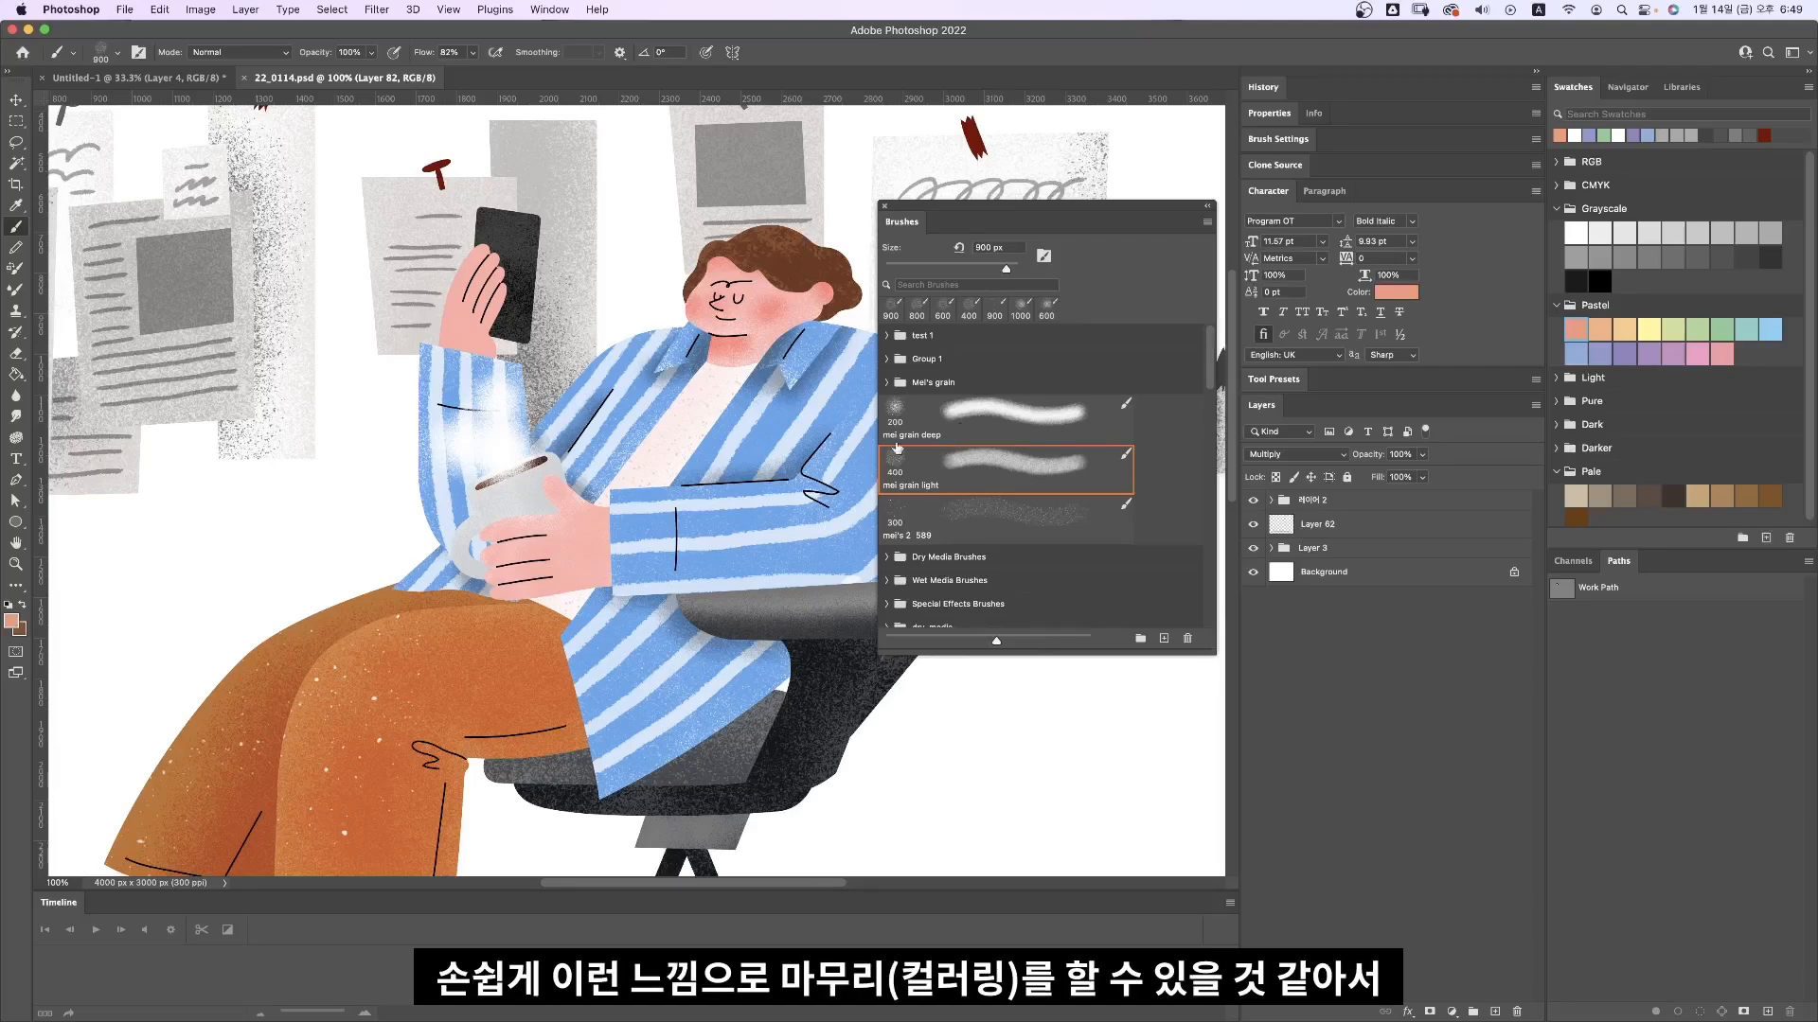
Step: Look over the seated-figure illustration, switch to the Untitled-1 document with the circles and activate the Move tool
left_click_drag(632, 458, 453, 488)
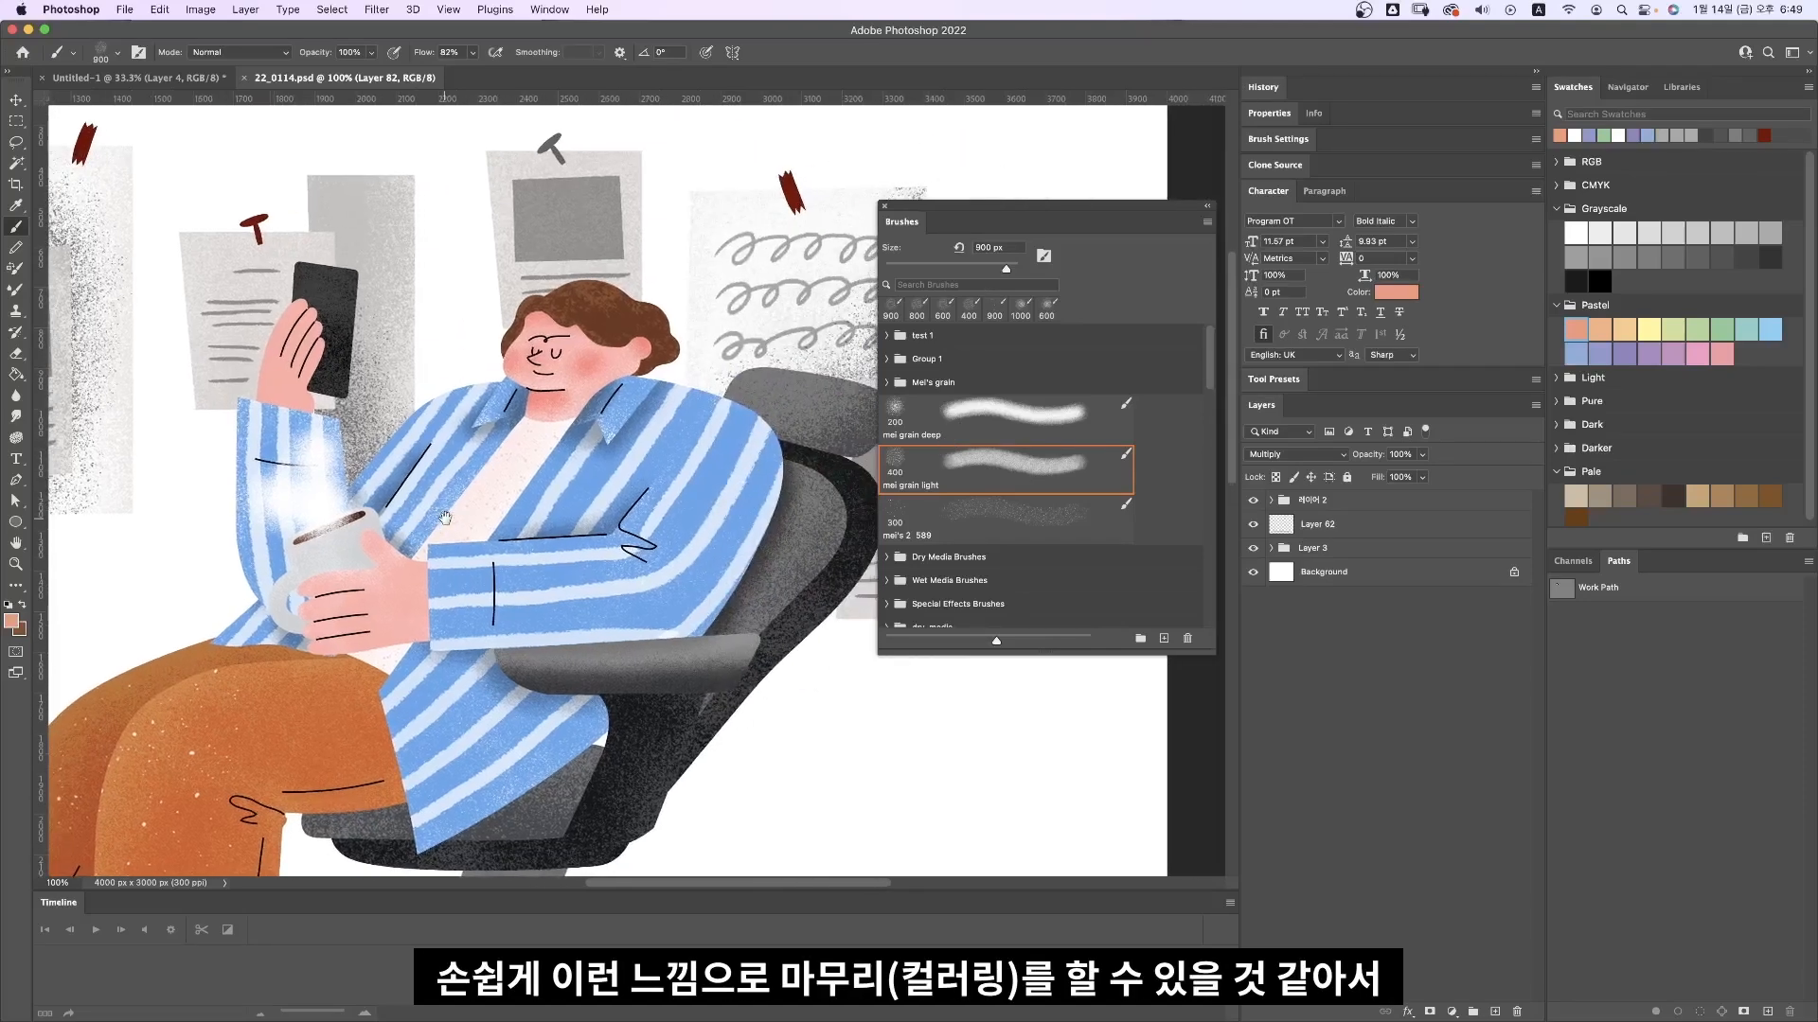
mouse_move(549, 568)
left_mouse_down()
mouse_move(450, 540)
mouse_move(606, 498)
left_mouse_up()
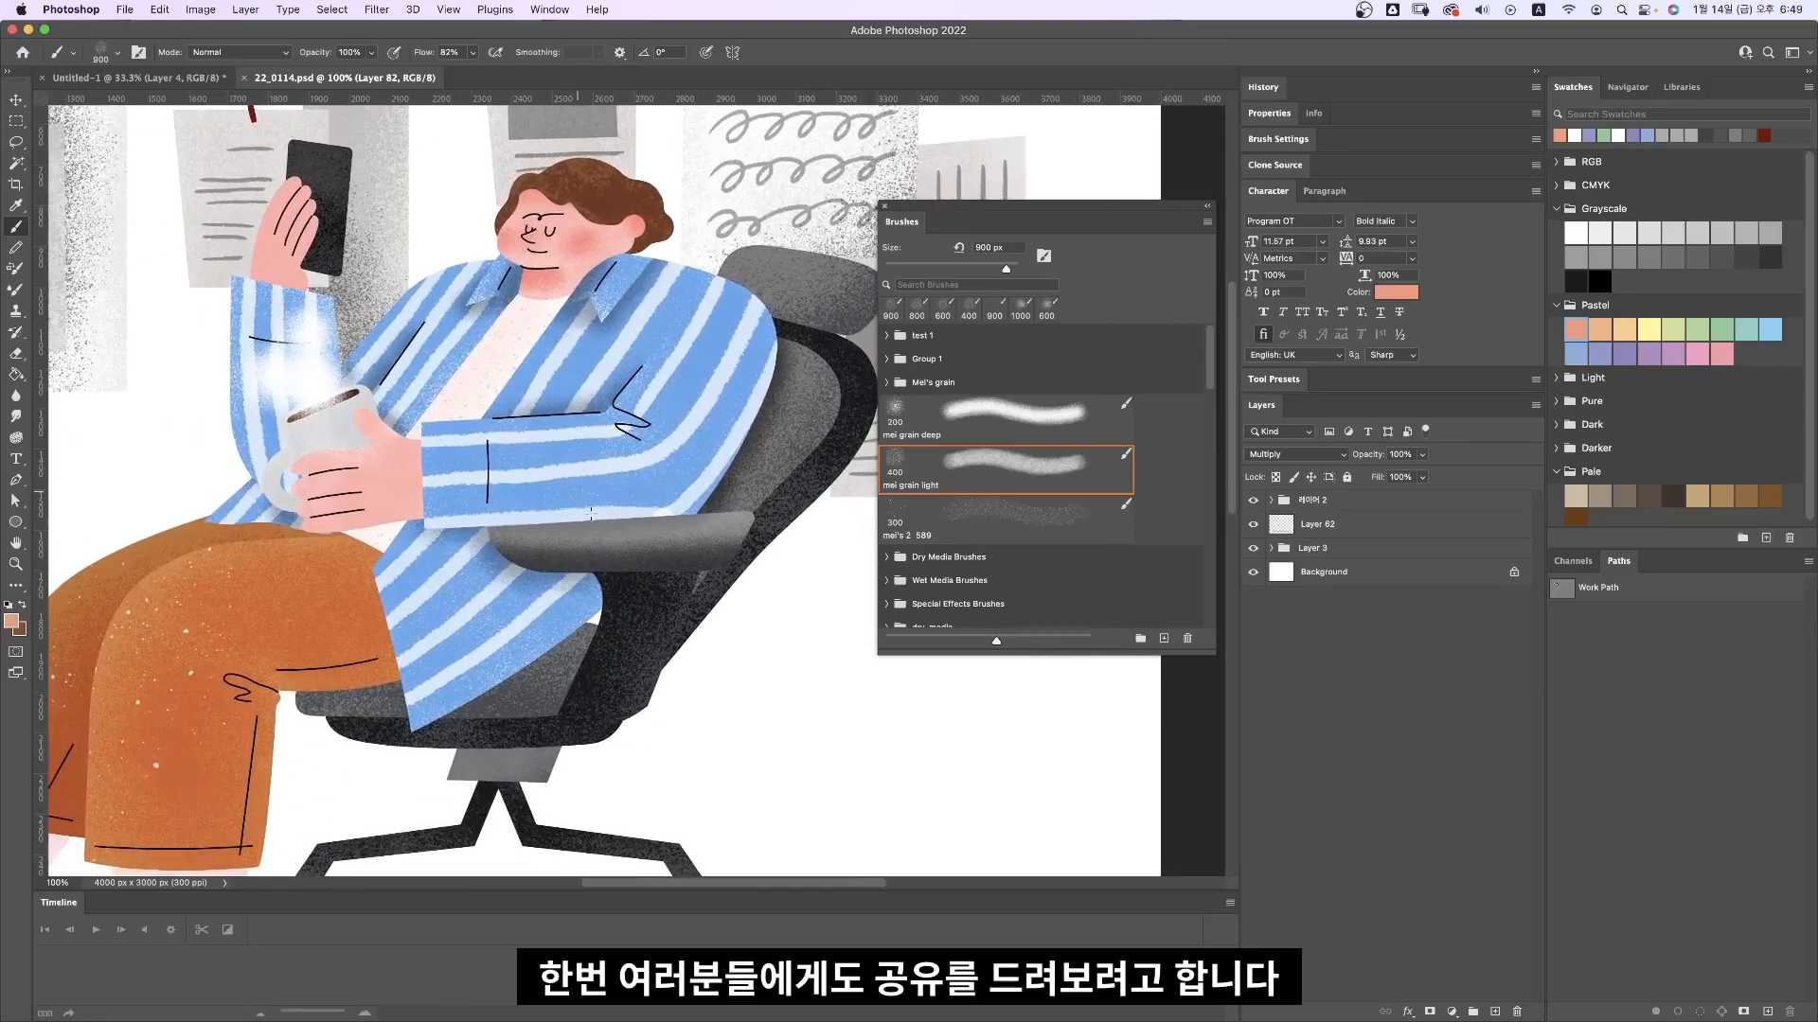
left_click(163, 77)
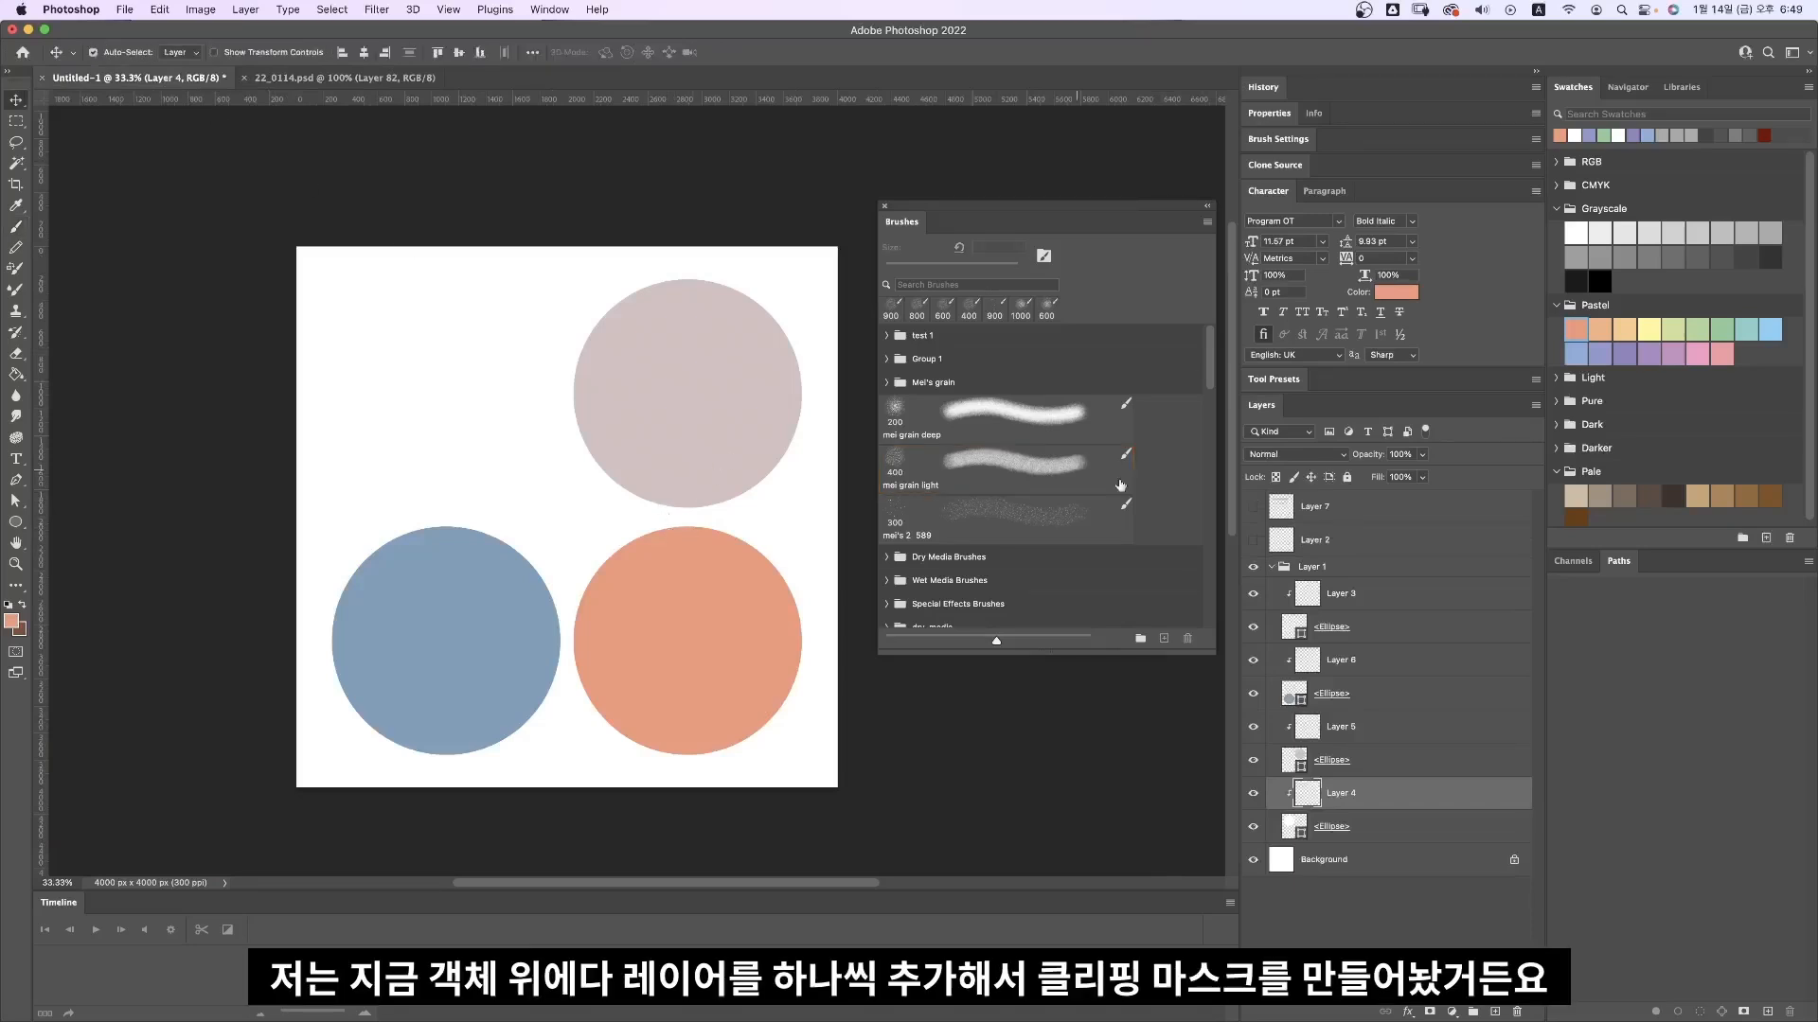
key("v")
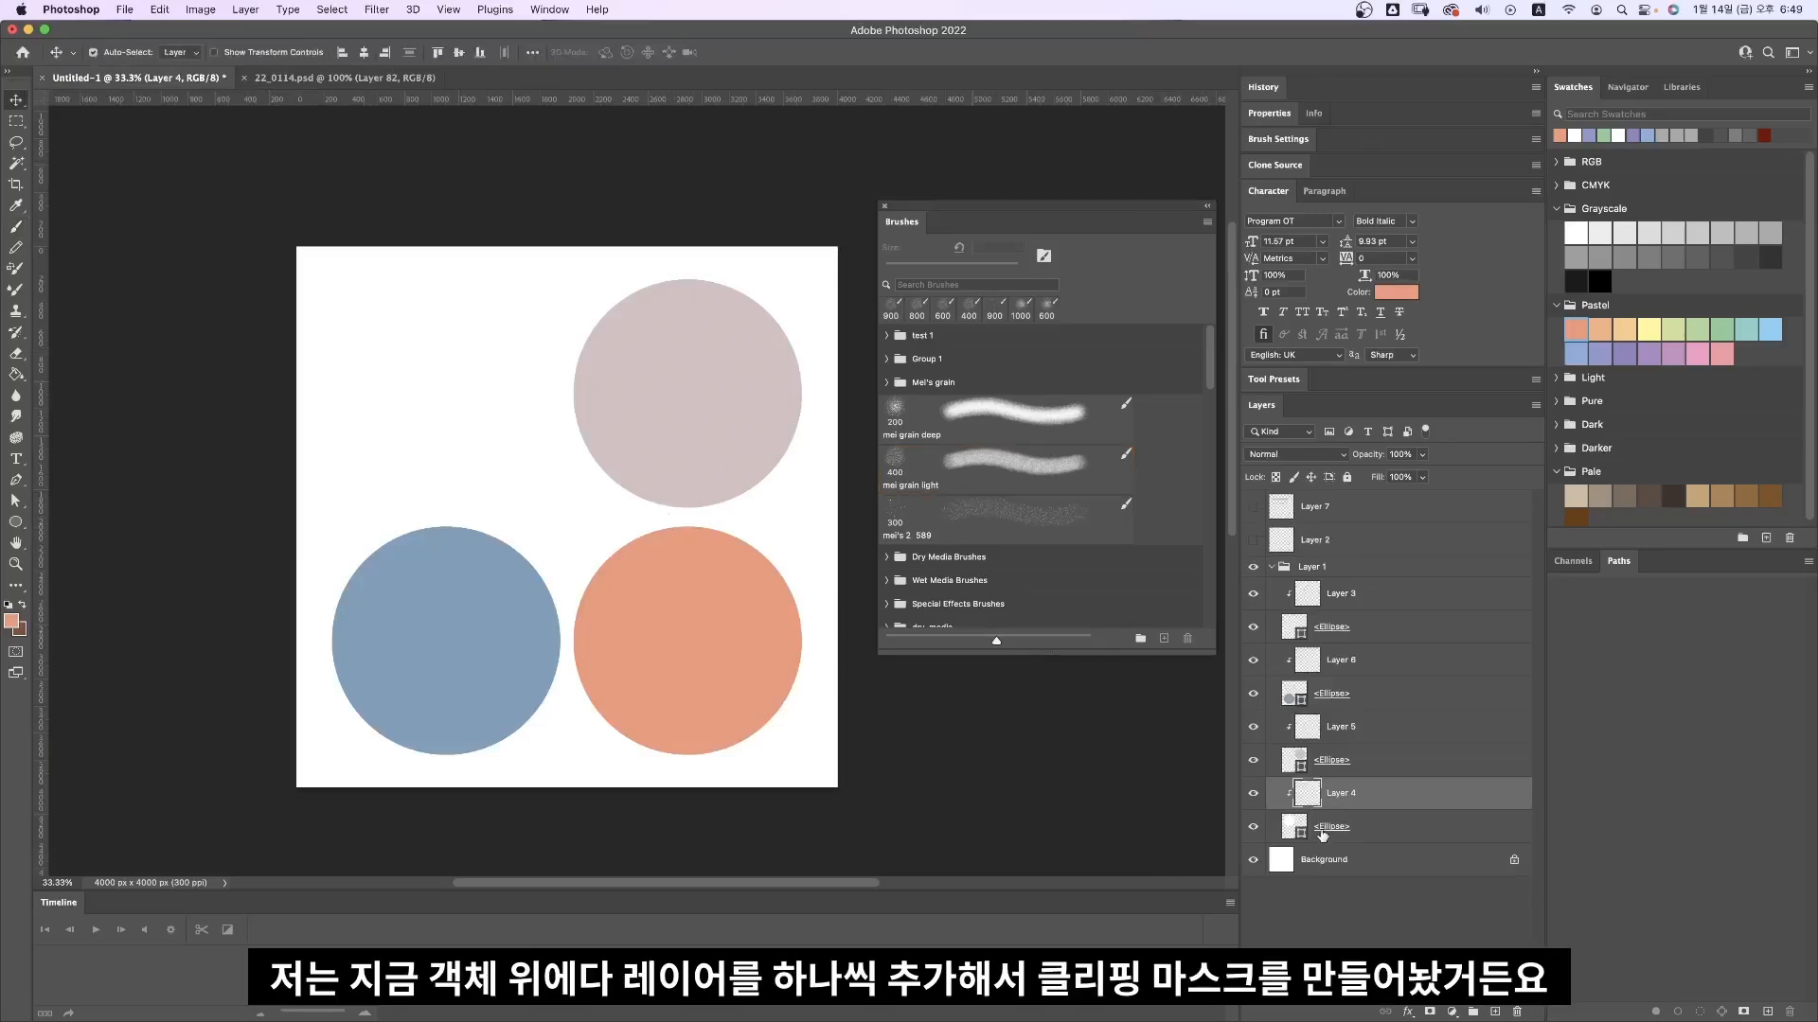
Step: Release Layer 4's clipping mask and clip it again to the ellipse layer directly beneath, repeating this once more
right_click(1364, 793)
left_click(1327, 836)
left_click(1354, 827)
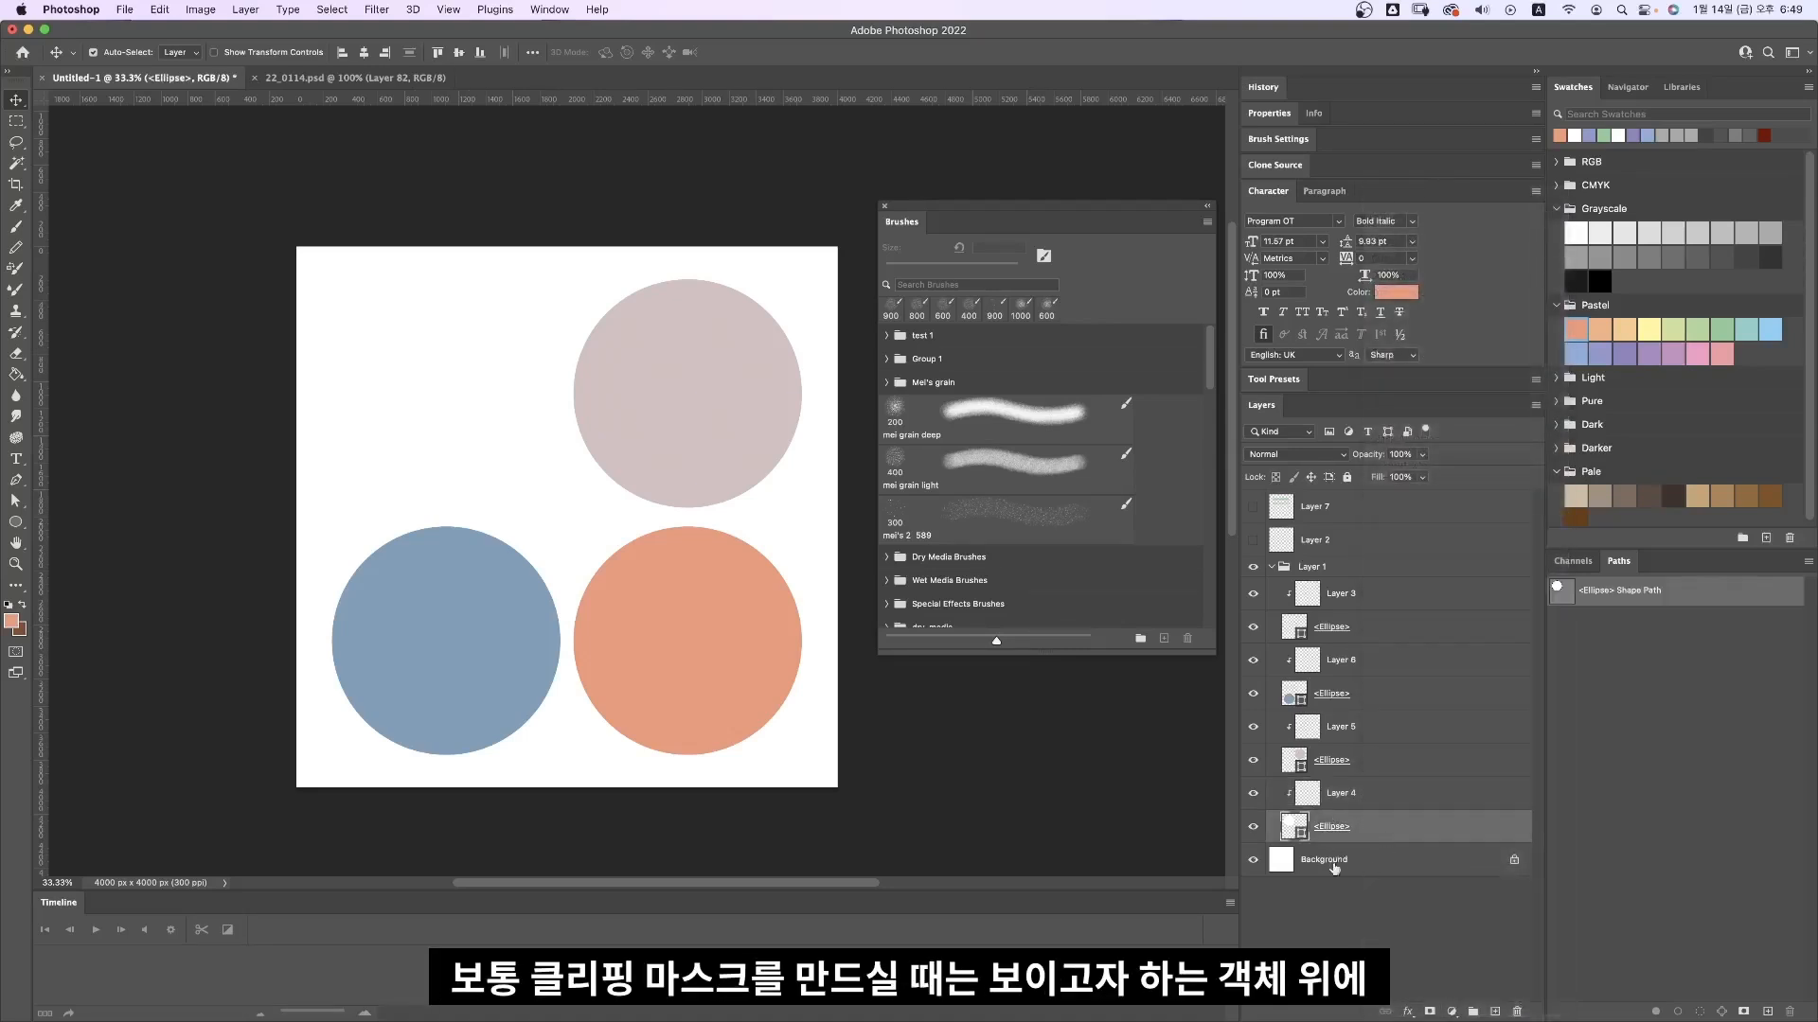
left_click(1364, 797)
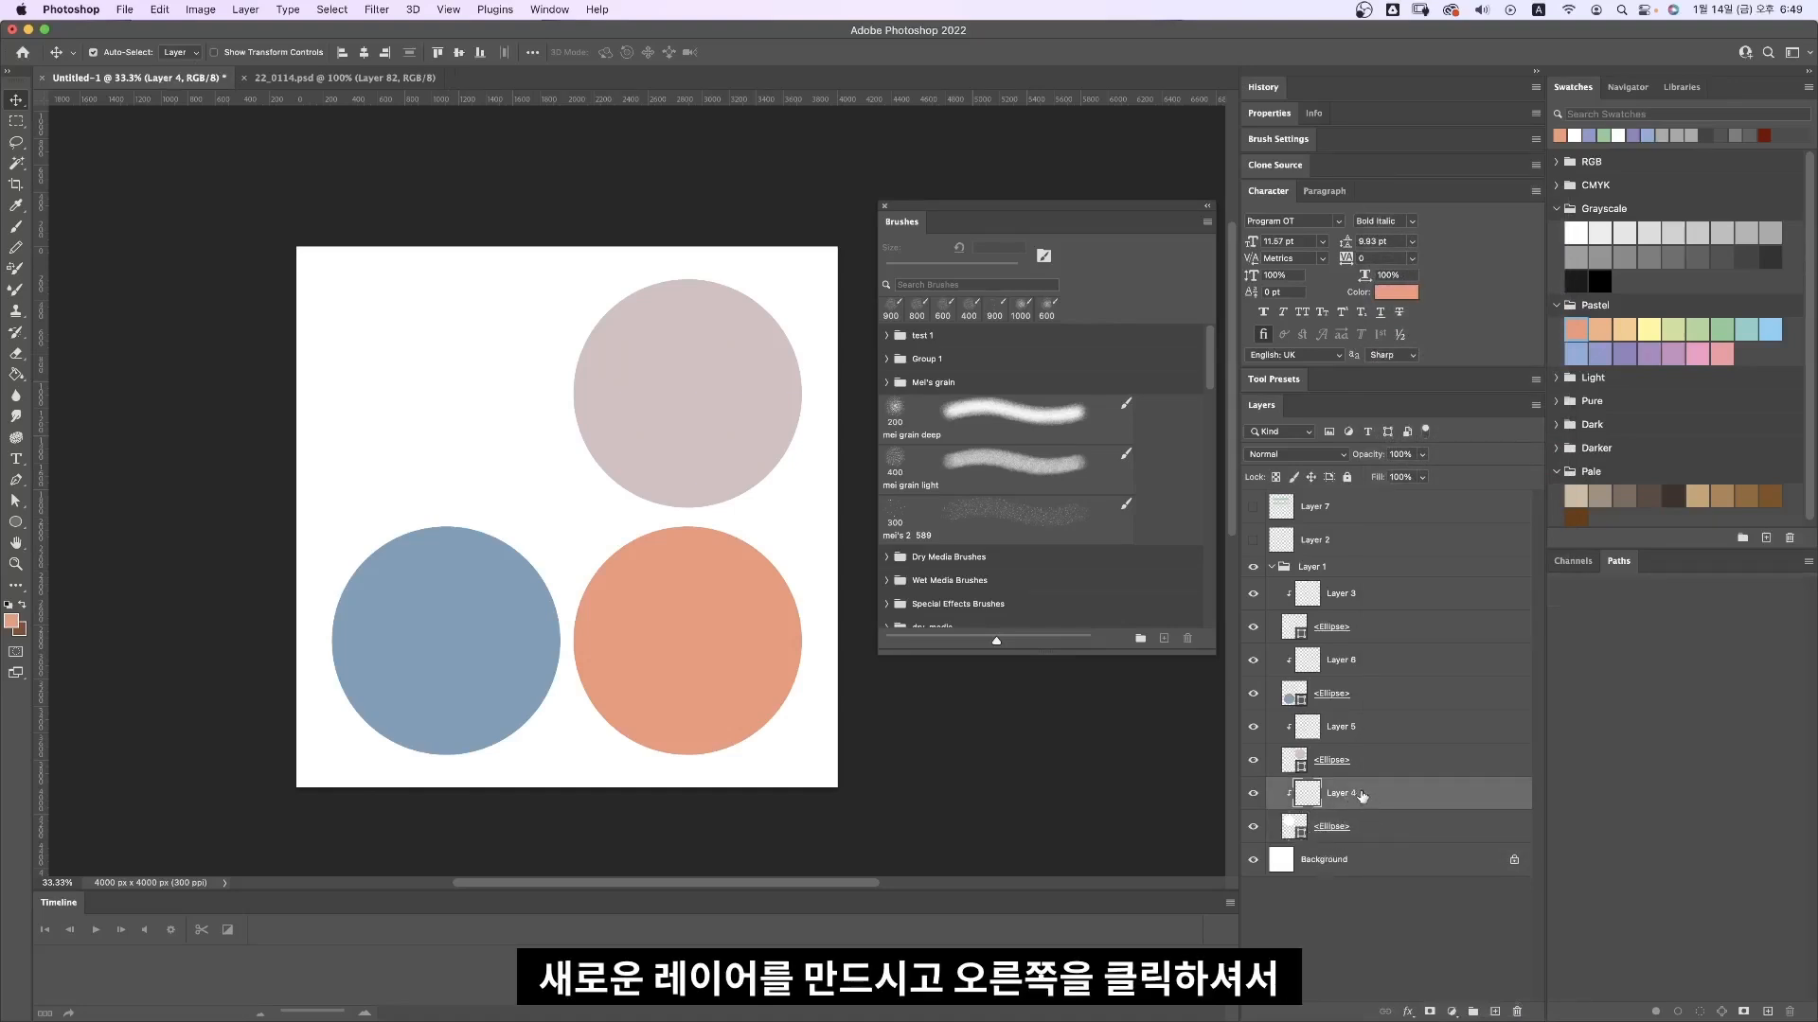
right_click(1361, 796)
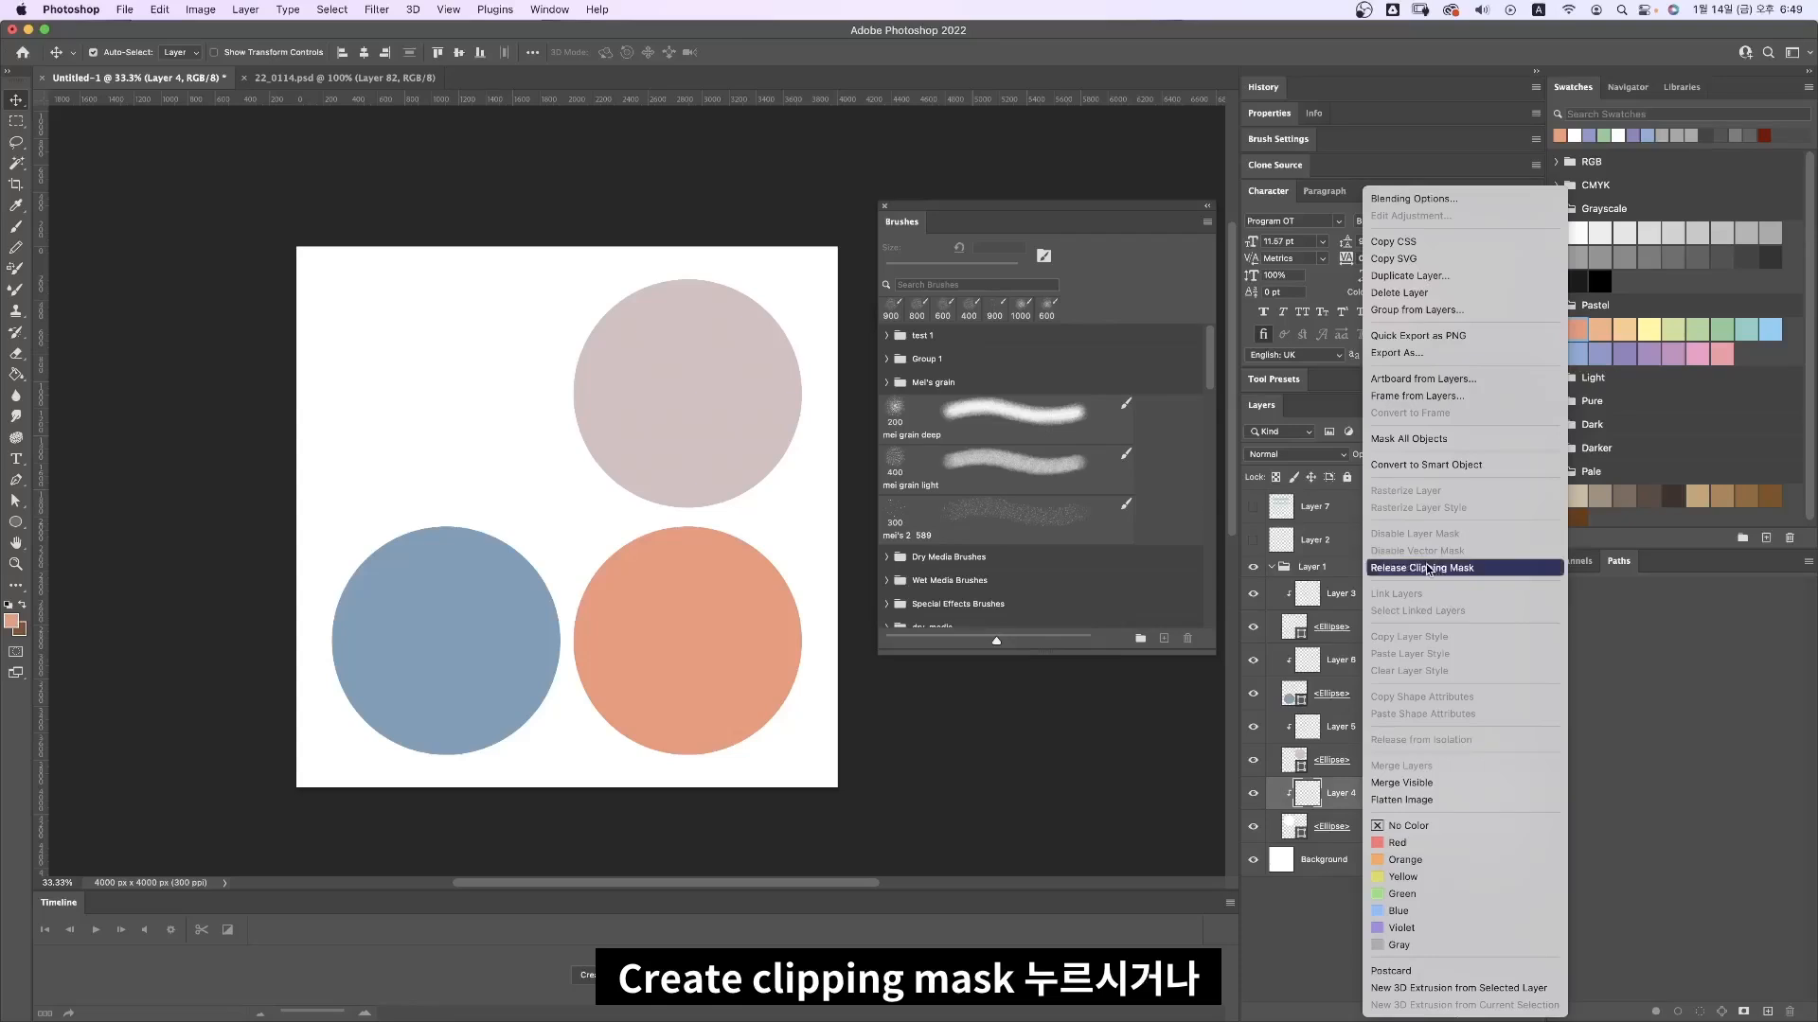
left_click(1458, 568)
right_click(1375, 793)
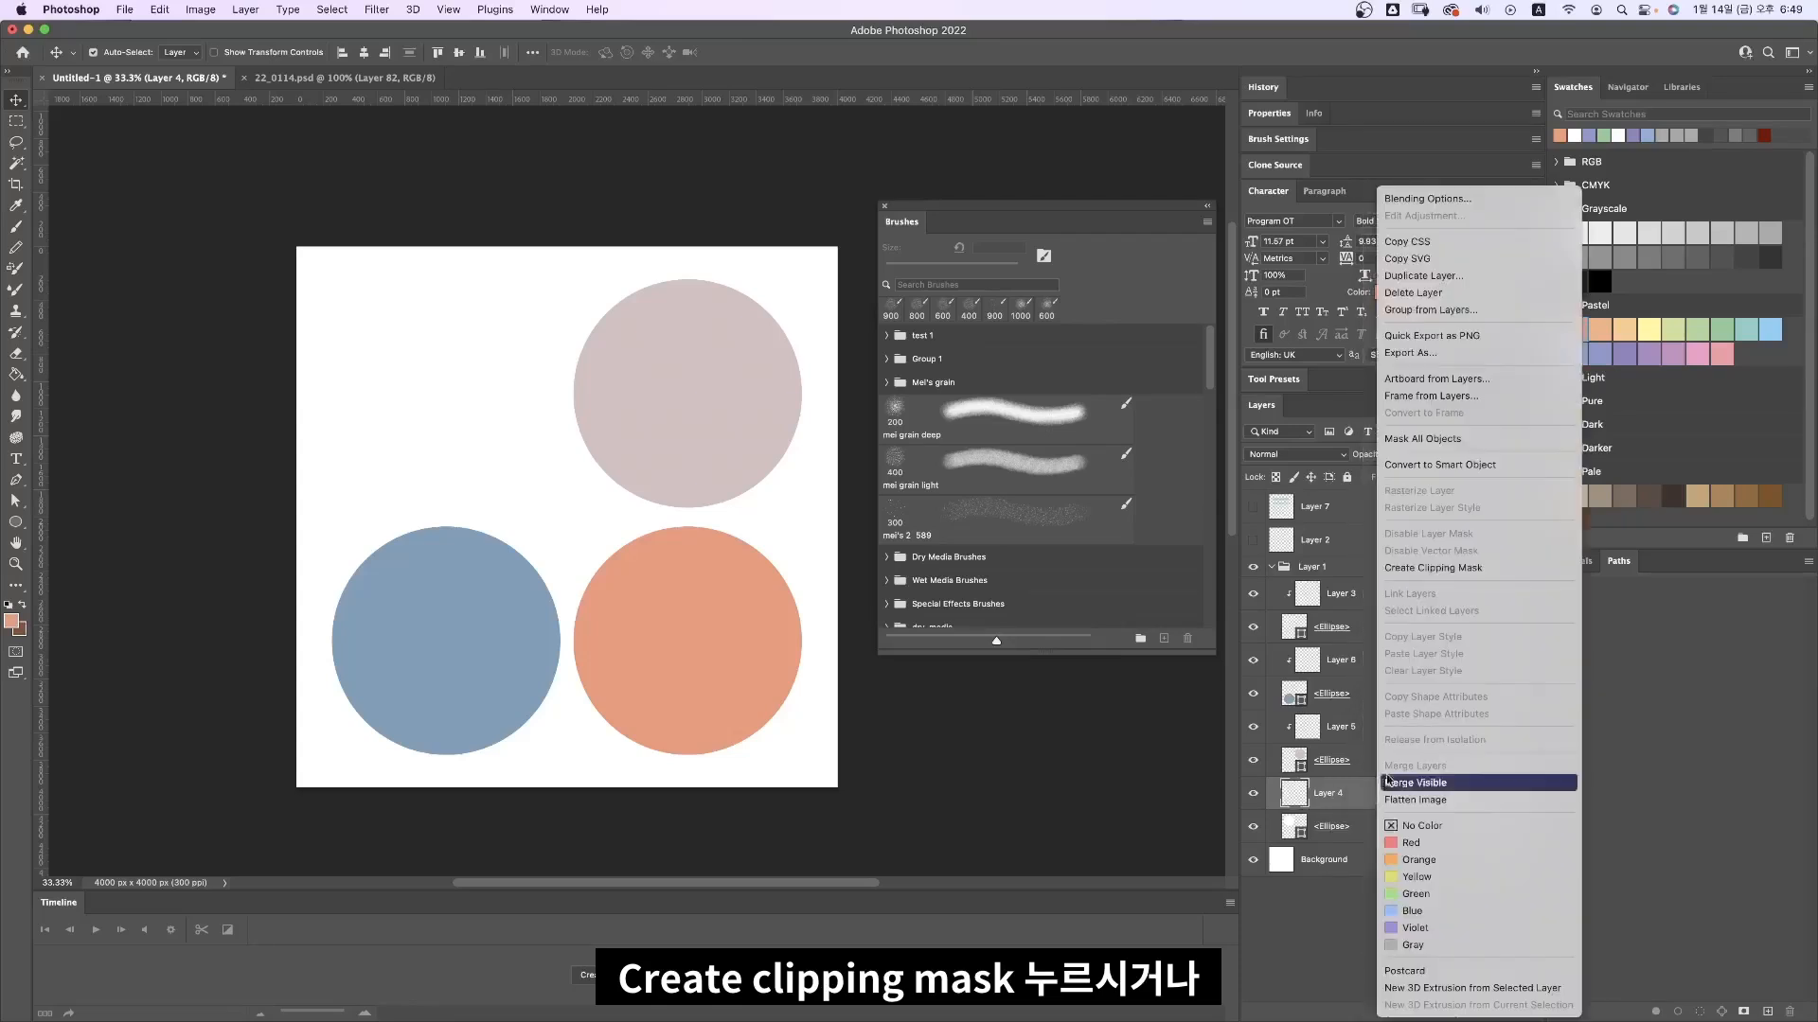
left_click(1433, 568)
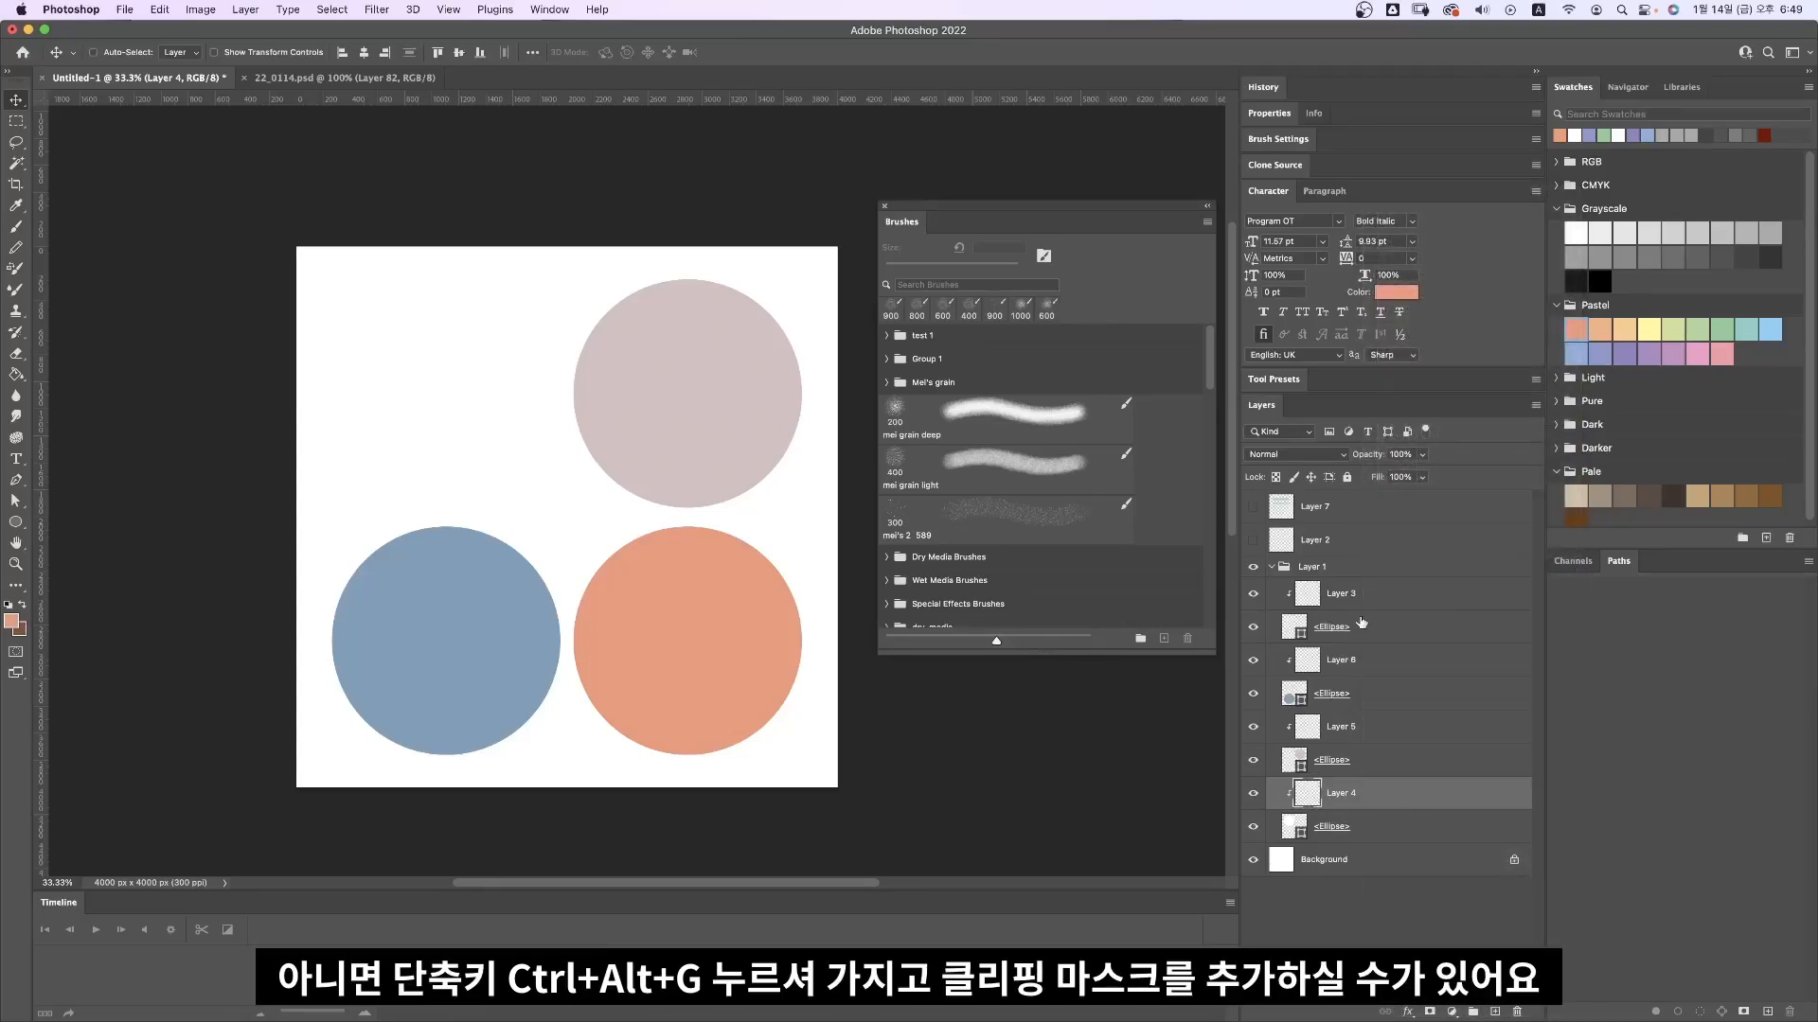
key("super+alt+g")
key("super+alt+g")
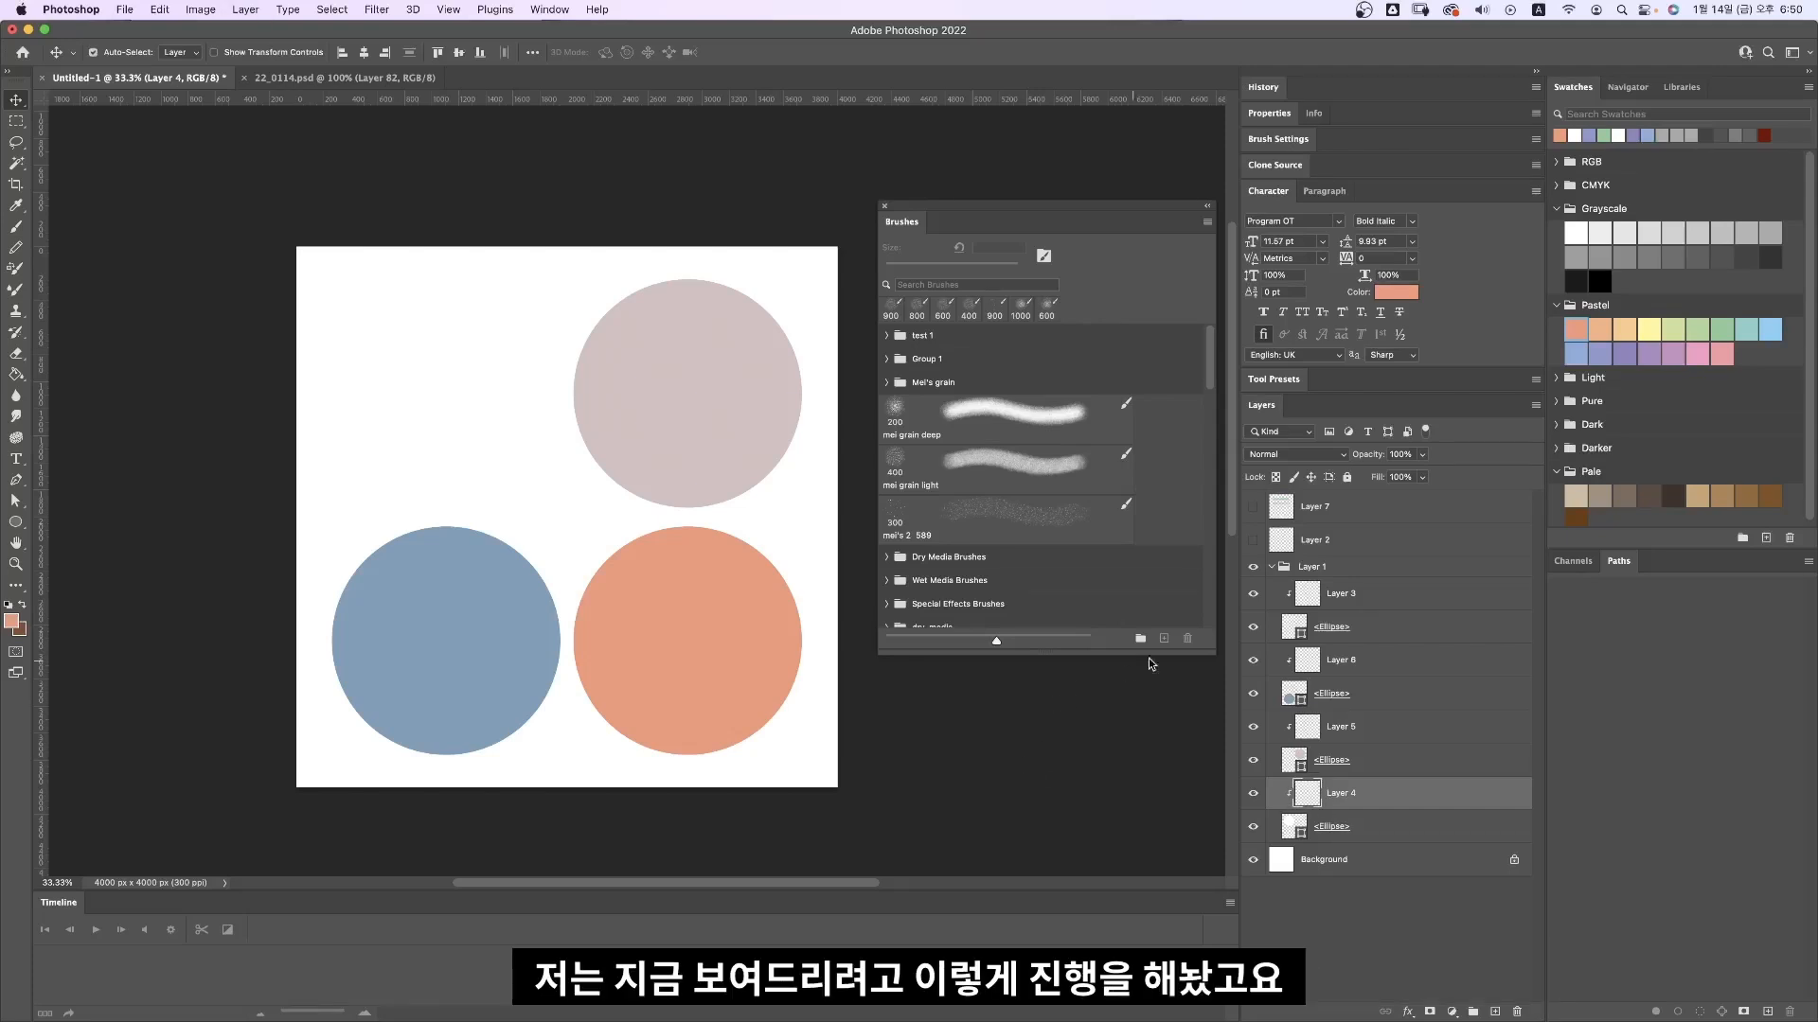
Step: Load the outline of the lowest ellipse layer, the white circle, as a selection and clear it again
left_click(1325, 827)
left_click(1293, 831, "super")
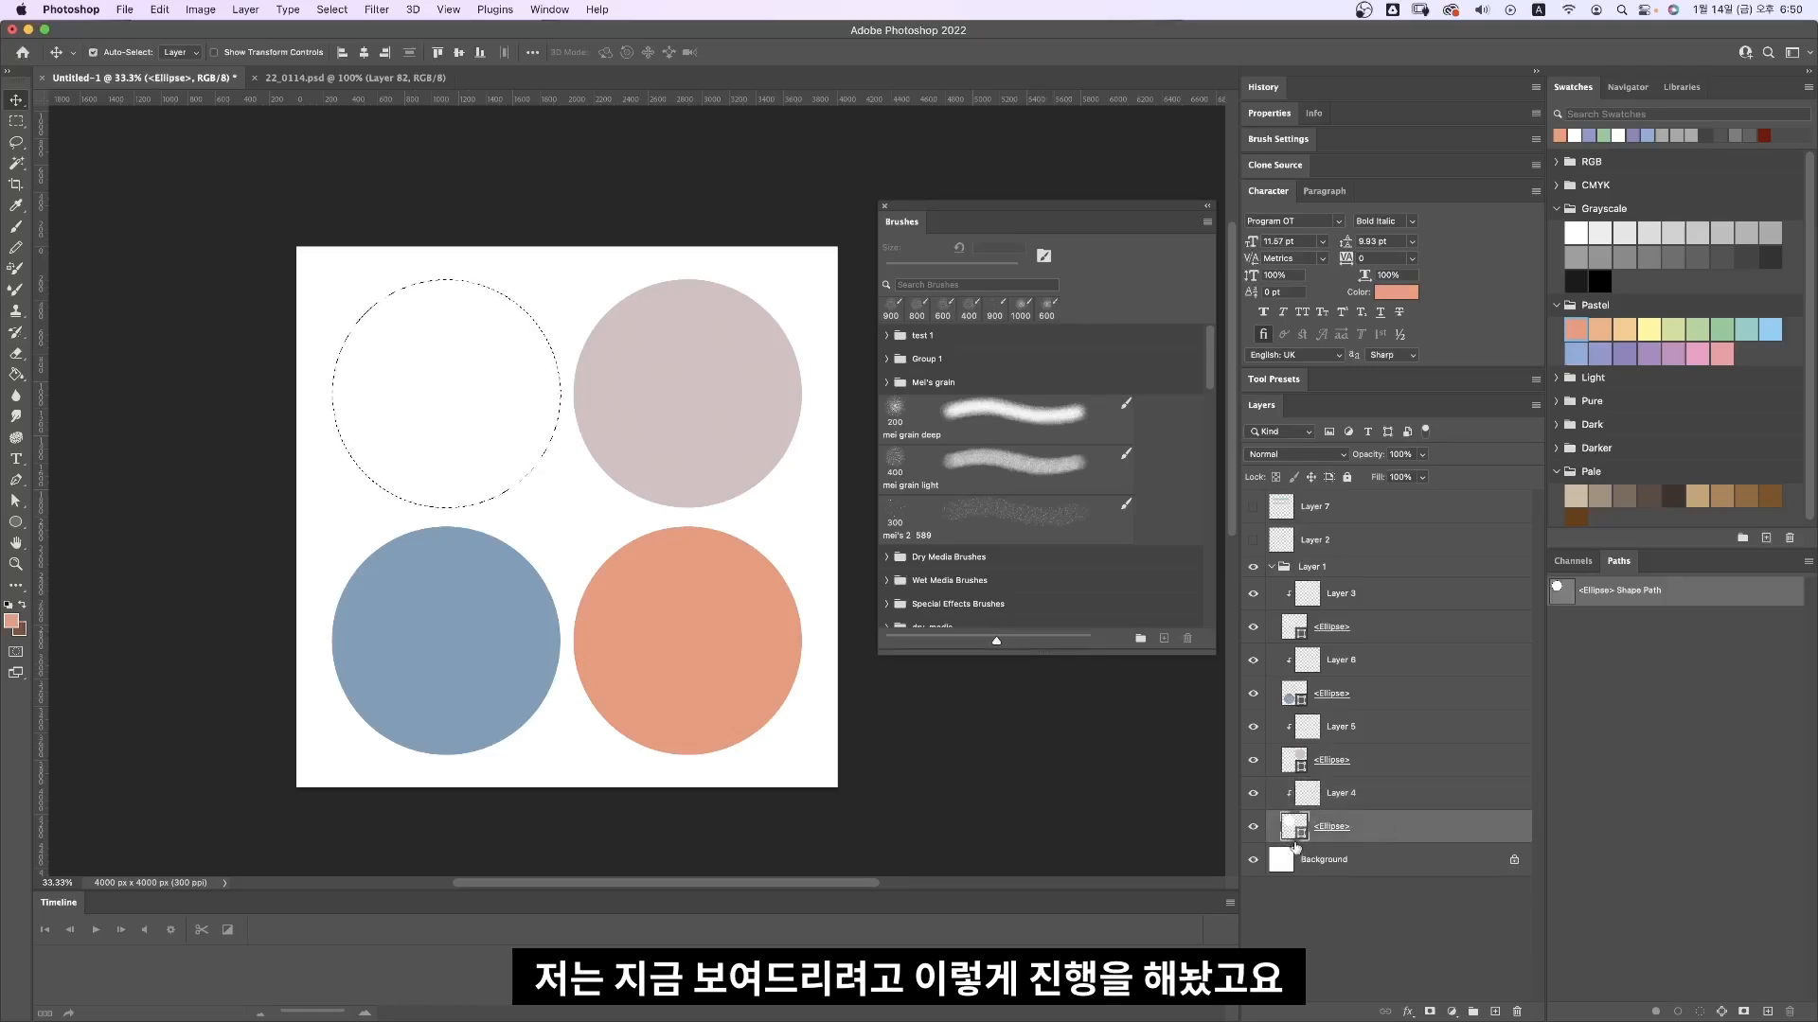
key("super+d")
Step: Target Layer 4 with the mel grain deep brush, a pastel blue foreground colour and a brush size of about 800 px
left_click(1374, 801)
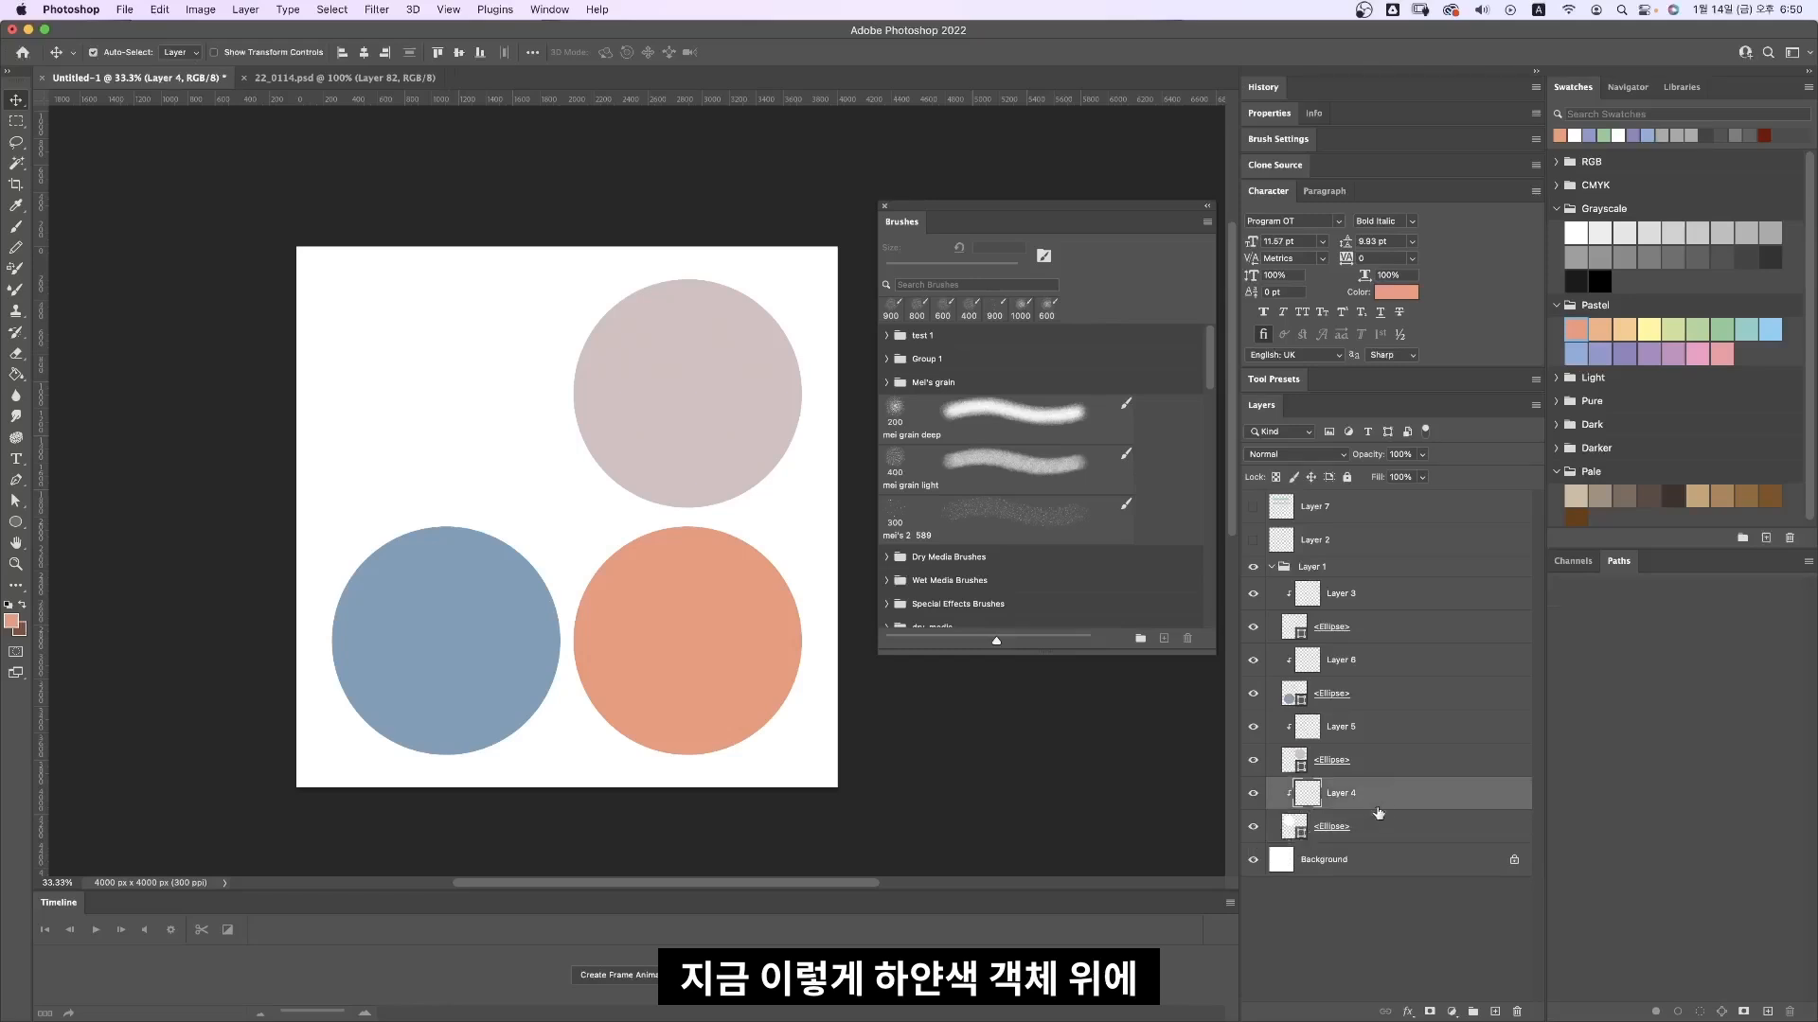
left_click(1038, 416)
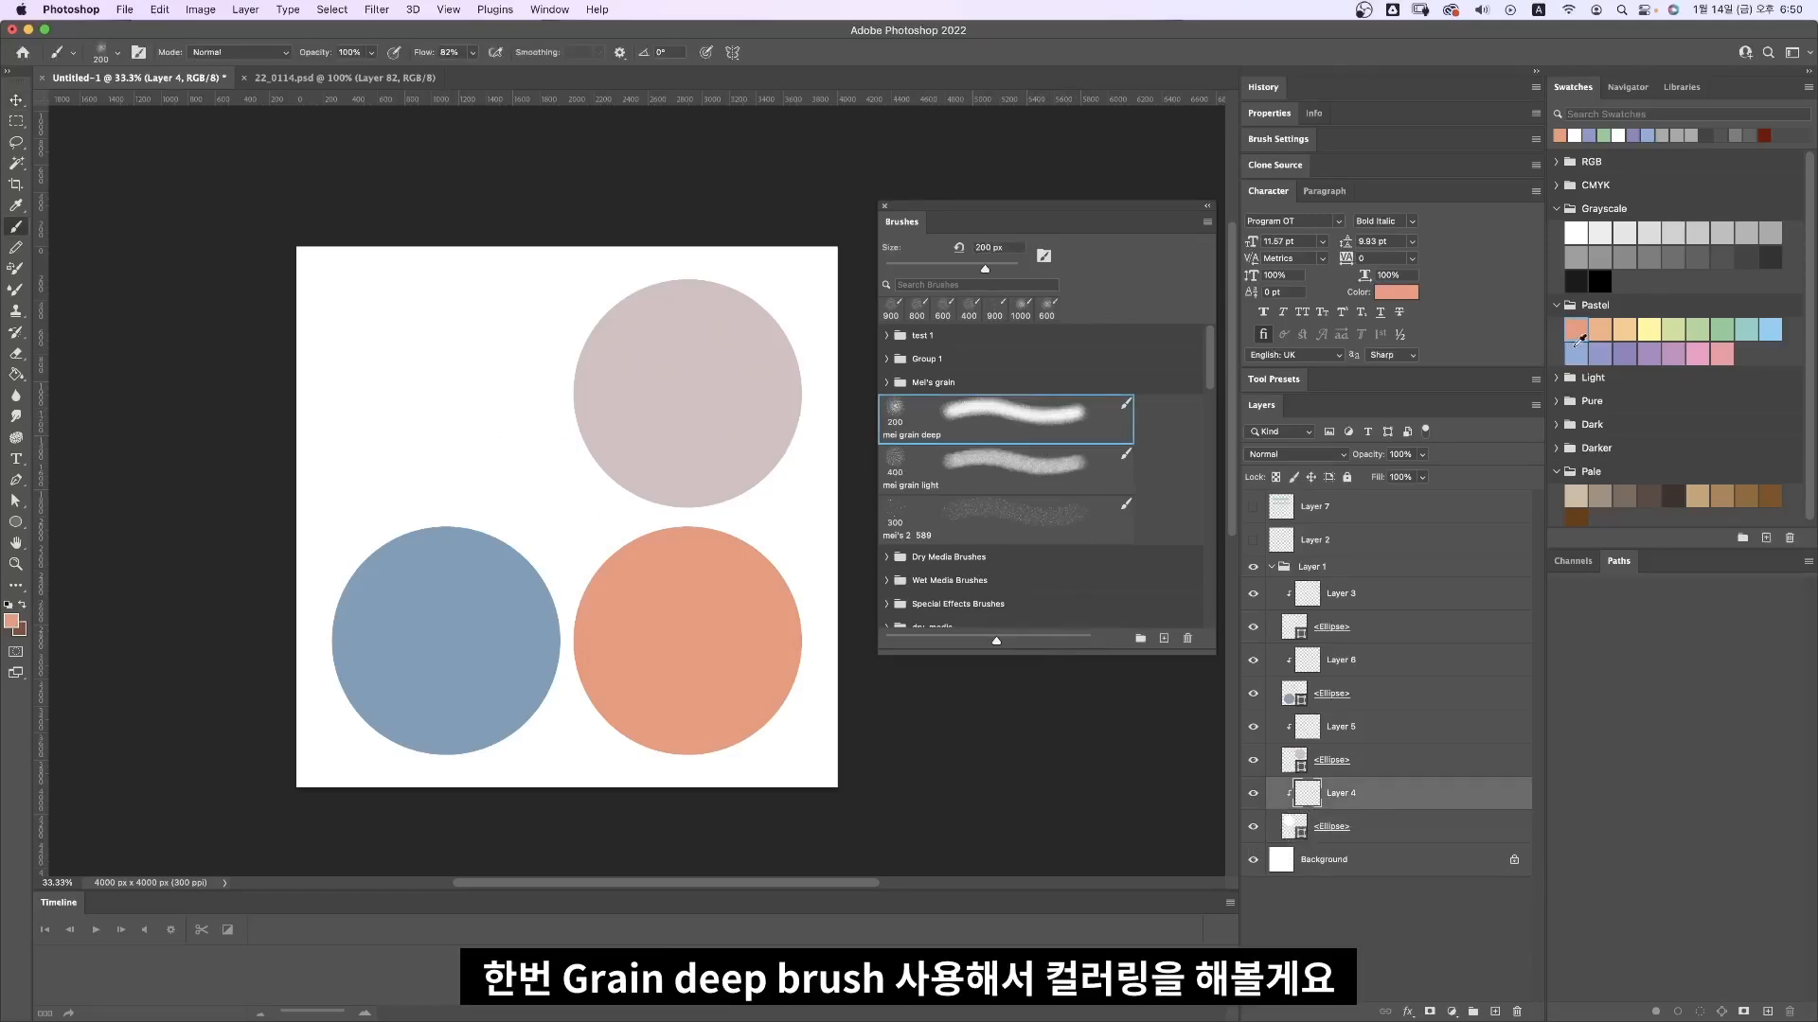
left_click(1576, 353)
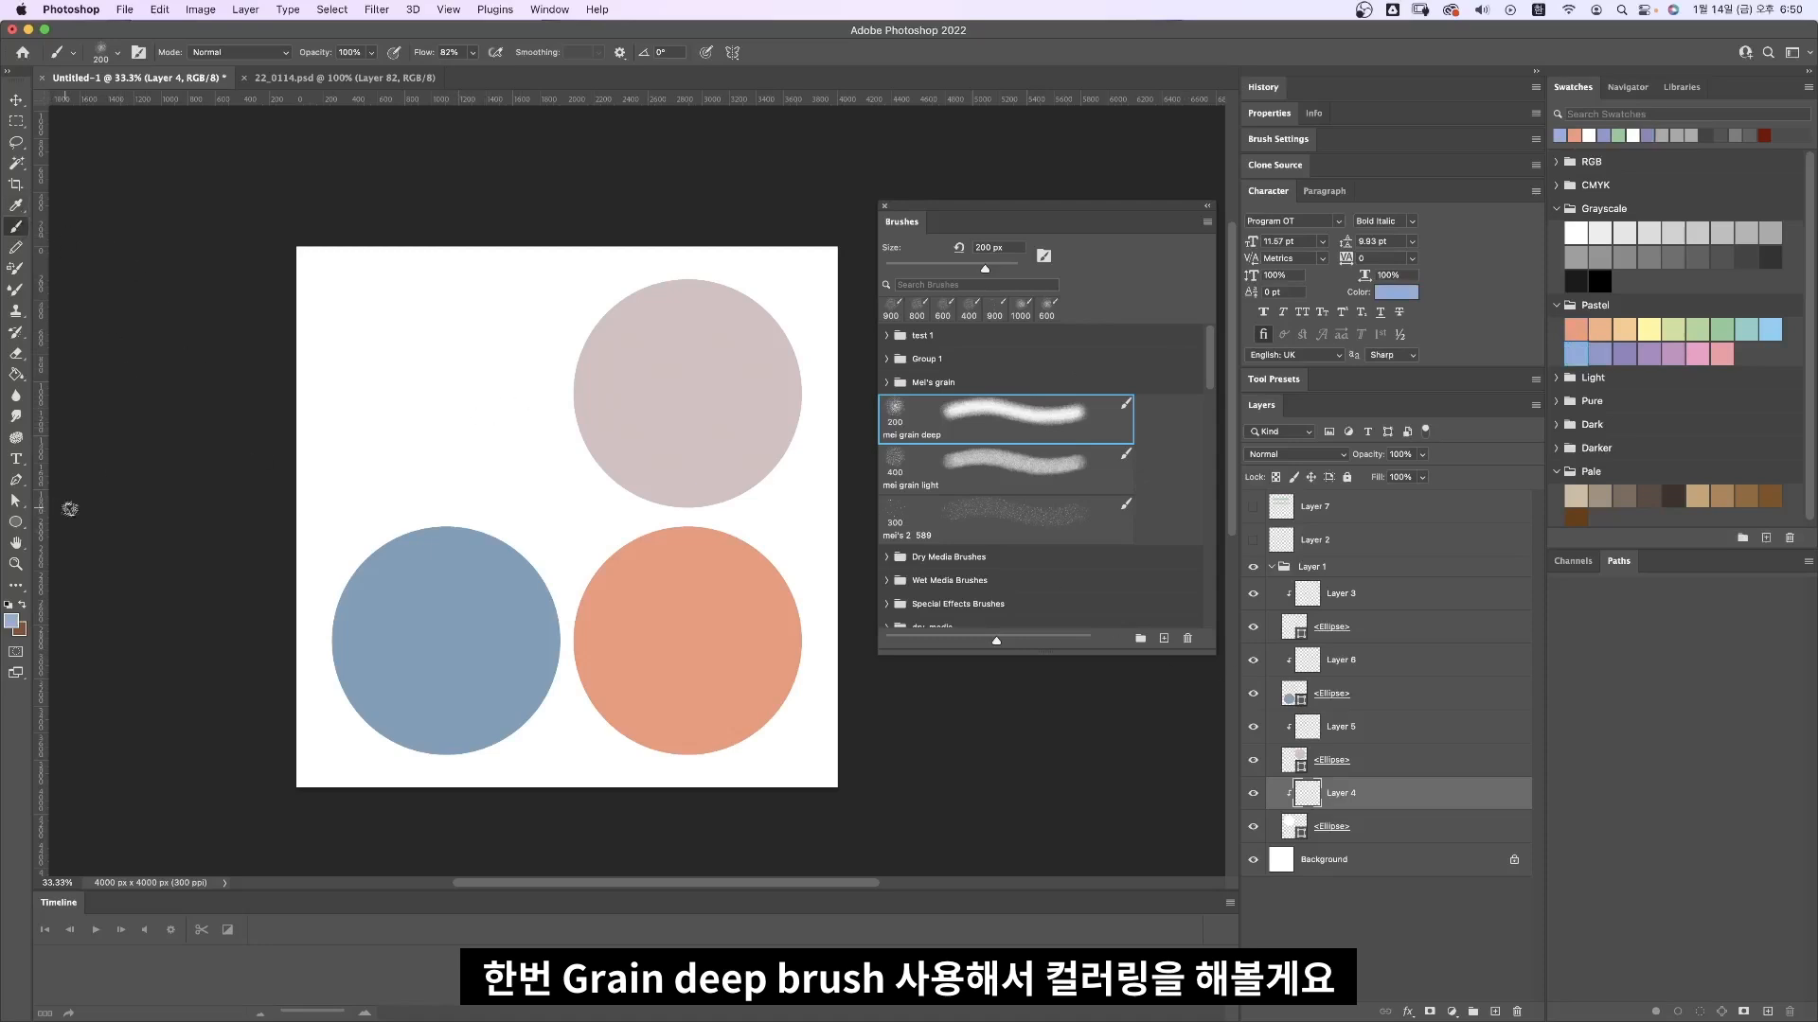
key("Caps_Lock")
key("bracketright")
key("bracketright")
key("bracketright")
key("bracketright")
key("bracketright")
key("bracketright")
key("bracketright")
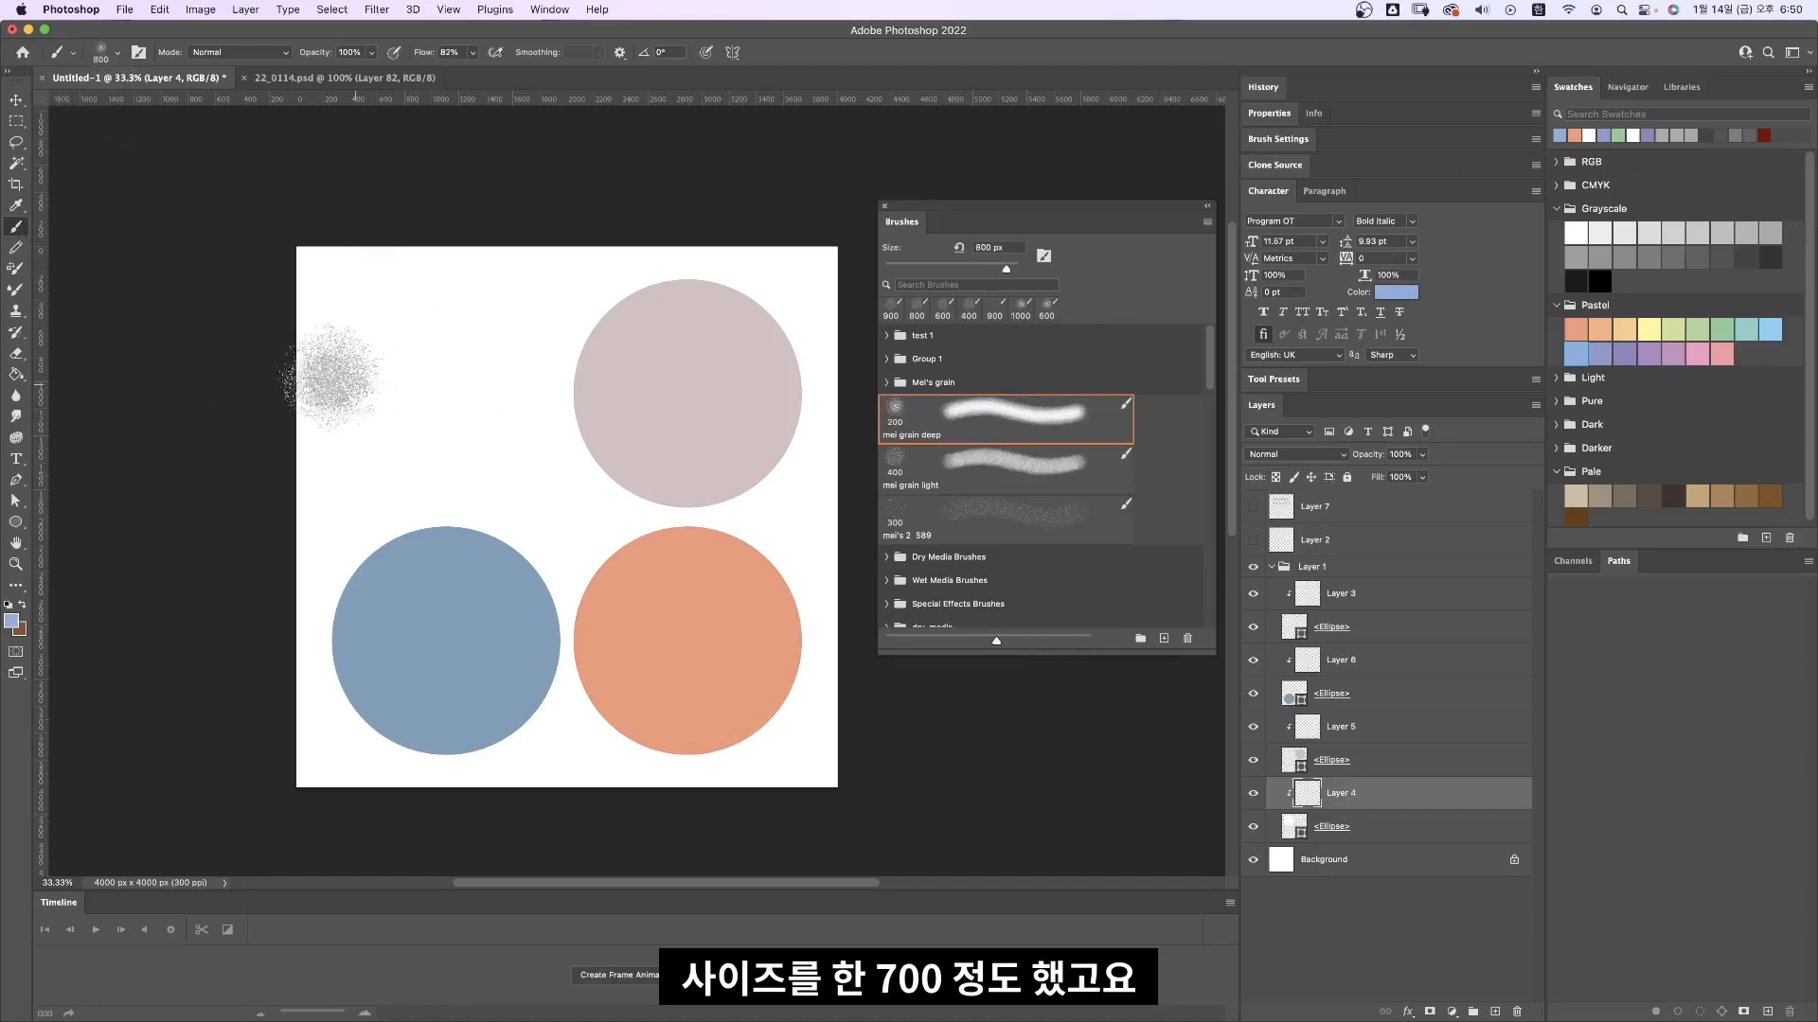
Step: Check the document's image dimensions and resolution, and return to the Brush tool
key("super+alt+i")
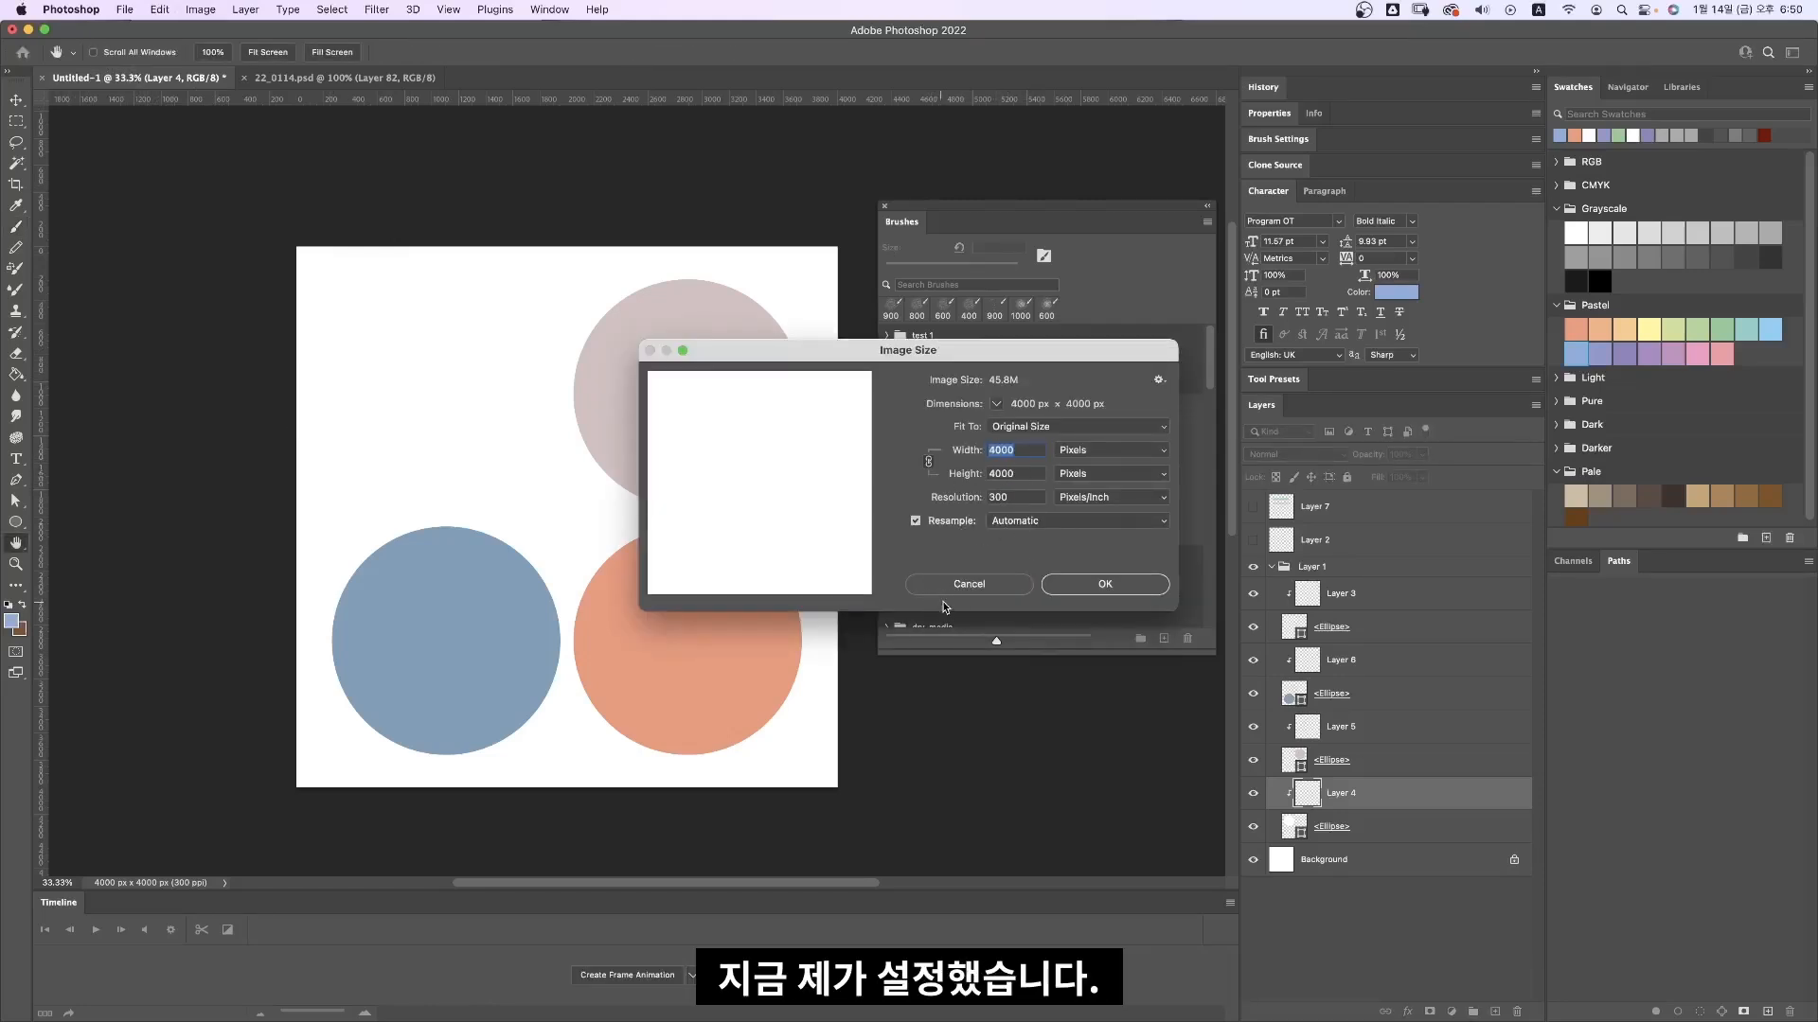
left_click(1072, 591)
key("b")
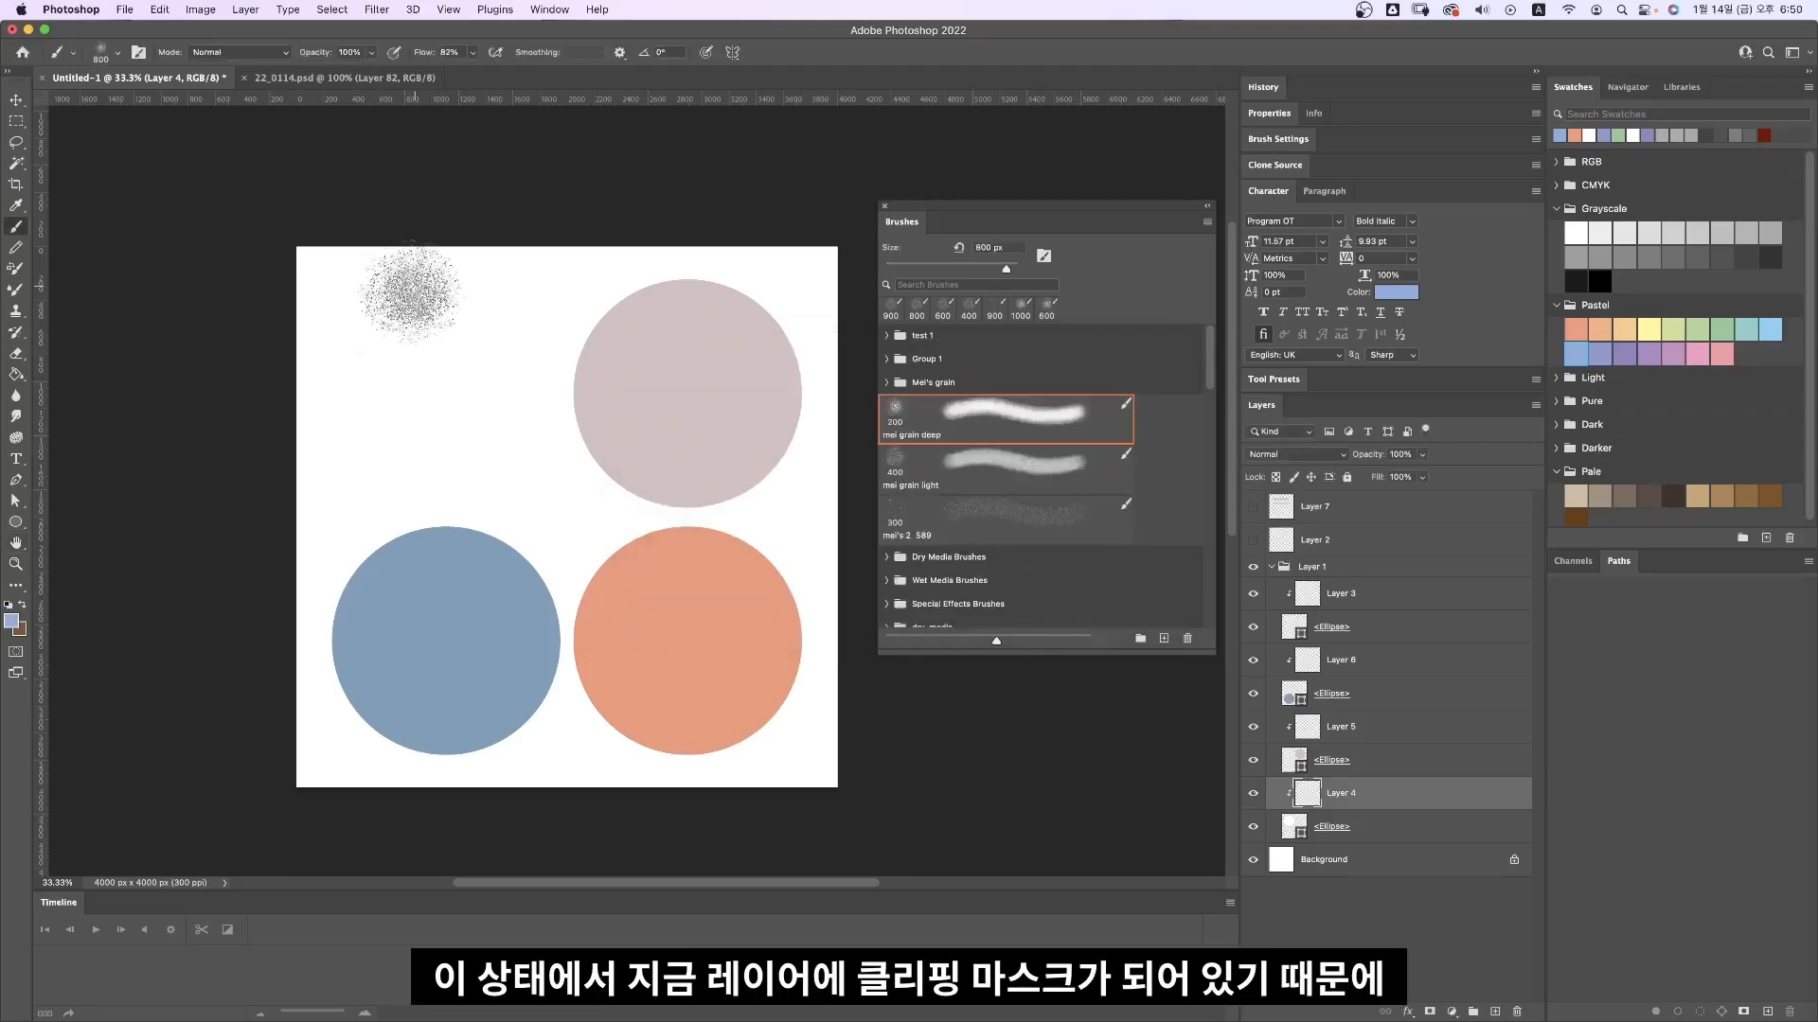
Step: Paint pastel blue grain over the white circle on Layer 4, leaving the texture lighter along its right edge
mouse_move(394, 312)
left_mouse_down()
mouse_move(465, 274)
mouse_move(502, 289)
mouse_move(349, 403)
mouse_move(474, 355)
mouse_move(501, 313)
mouse_move(430, 327)
mouse_move(398, 459)
mouse_move(368, 459)
mouse_move(447, 431)
mouse_move(457, 469)
mouse_move(425, 502)
mouse_move(414, 412)
mouse_move(469, 383)
mouse_move(498, 454)
mouse_move(535, 340)
mouse_move(491, 487)
mouse_move(507, 365)
mouse_move(377, 393)
mouse_move(352, 440)
mouse_move(360, 469)
mouse_move(351, 426)
mouse_move(455, 492)
mouse_move(499, 480)
mouse_move(431, 336)
left_mouse_up()
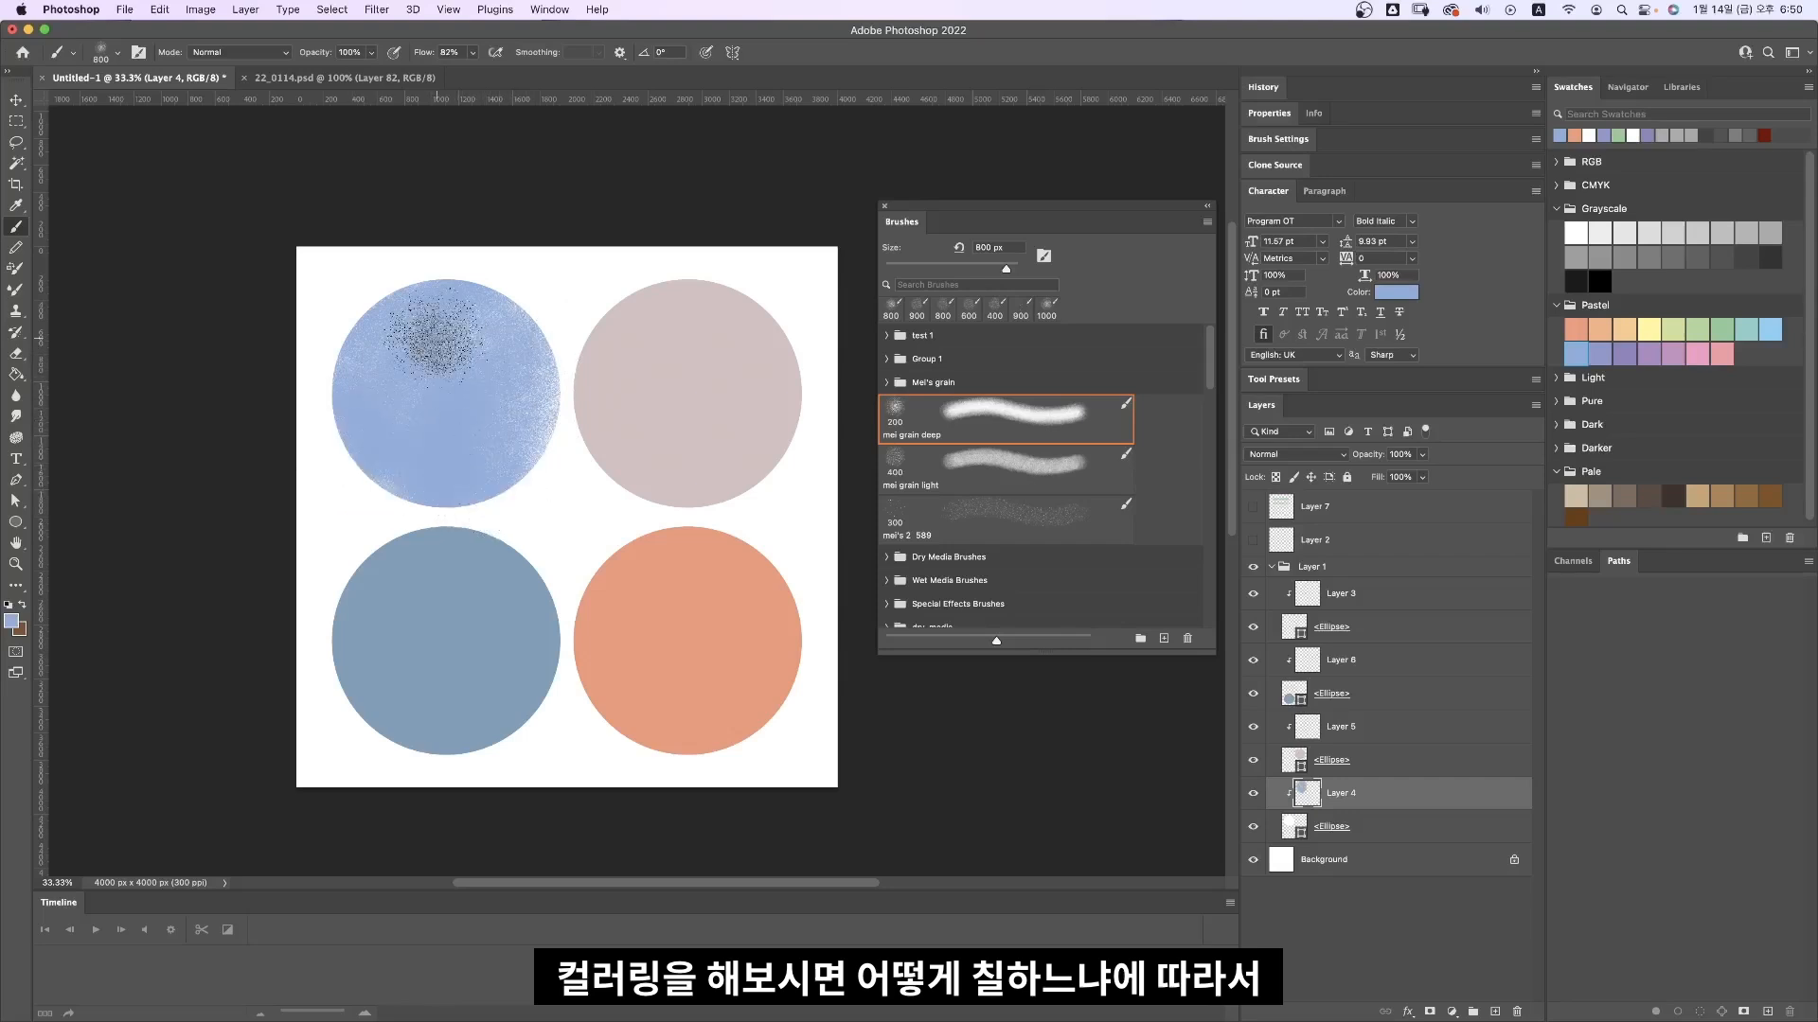
key("super+plus")
key("super+plus")
left_click_drag(316, 342, 452, 464)
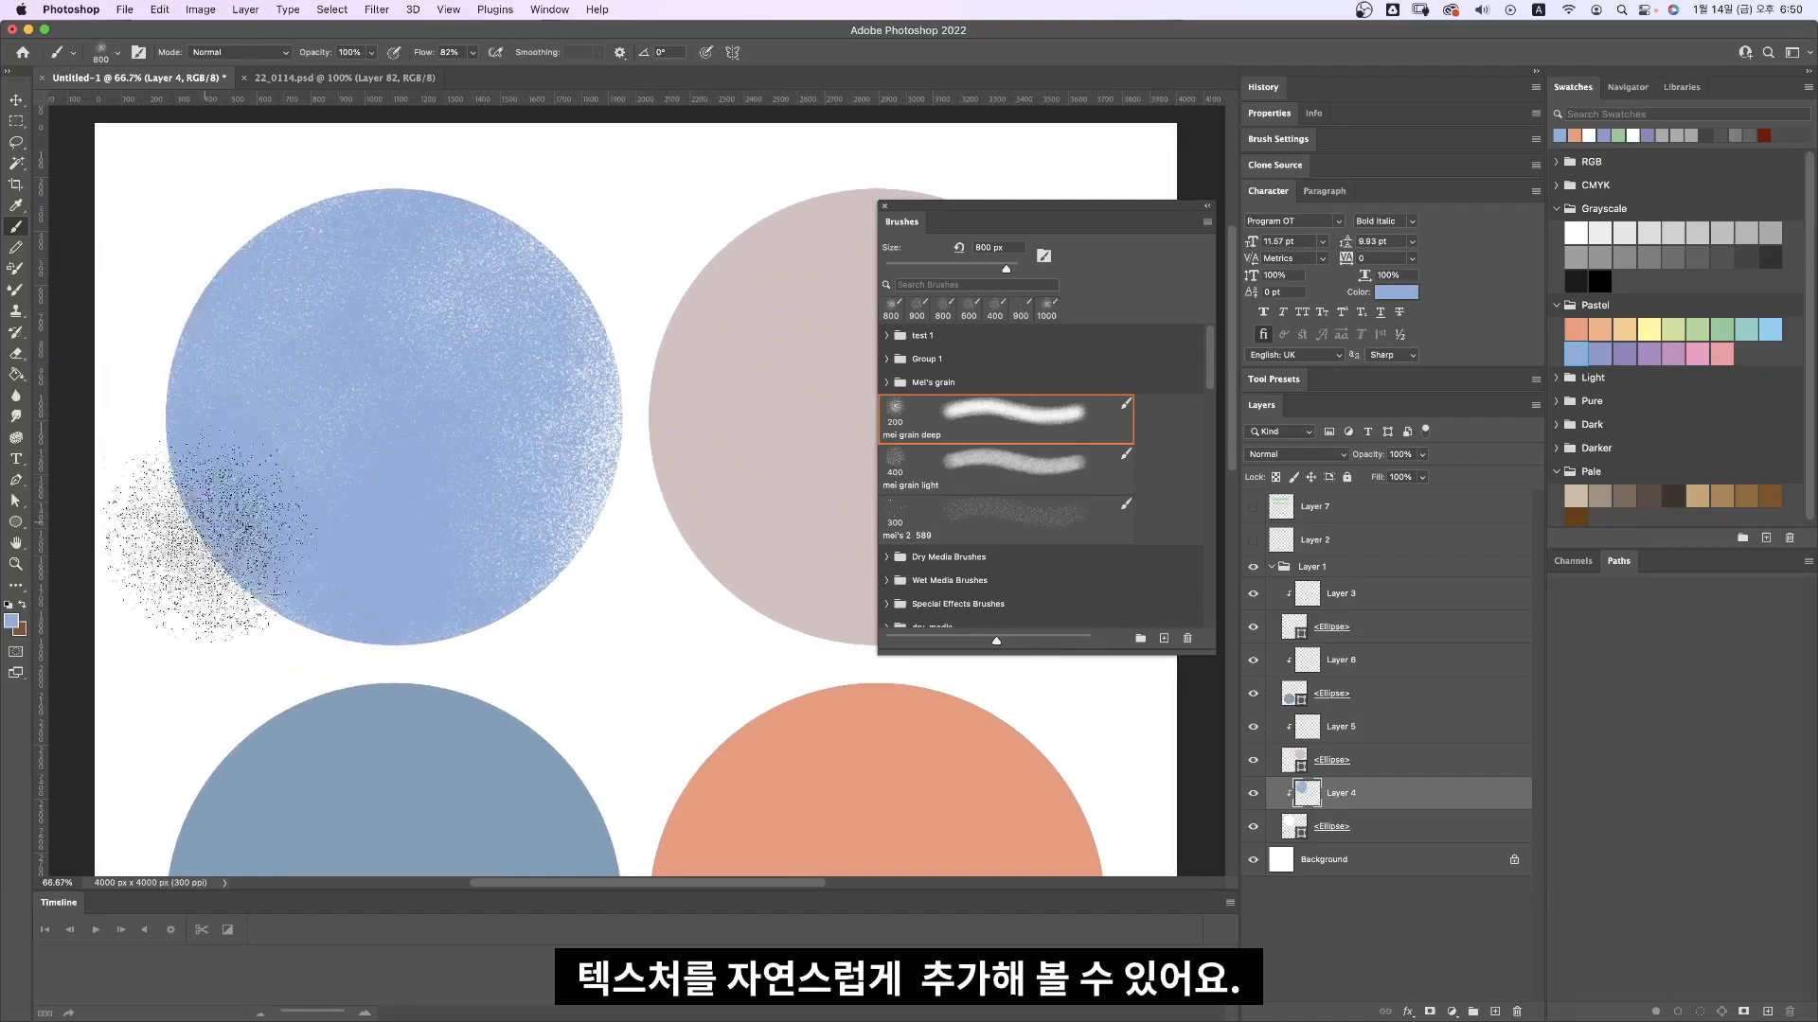
key("super+minus")
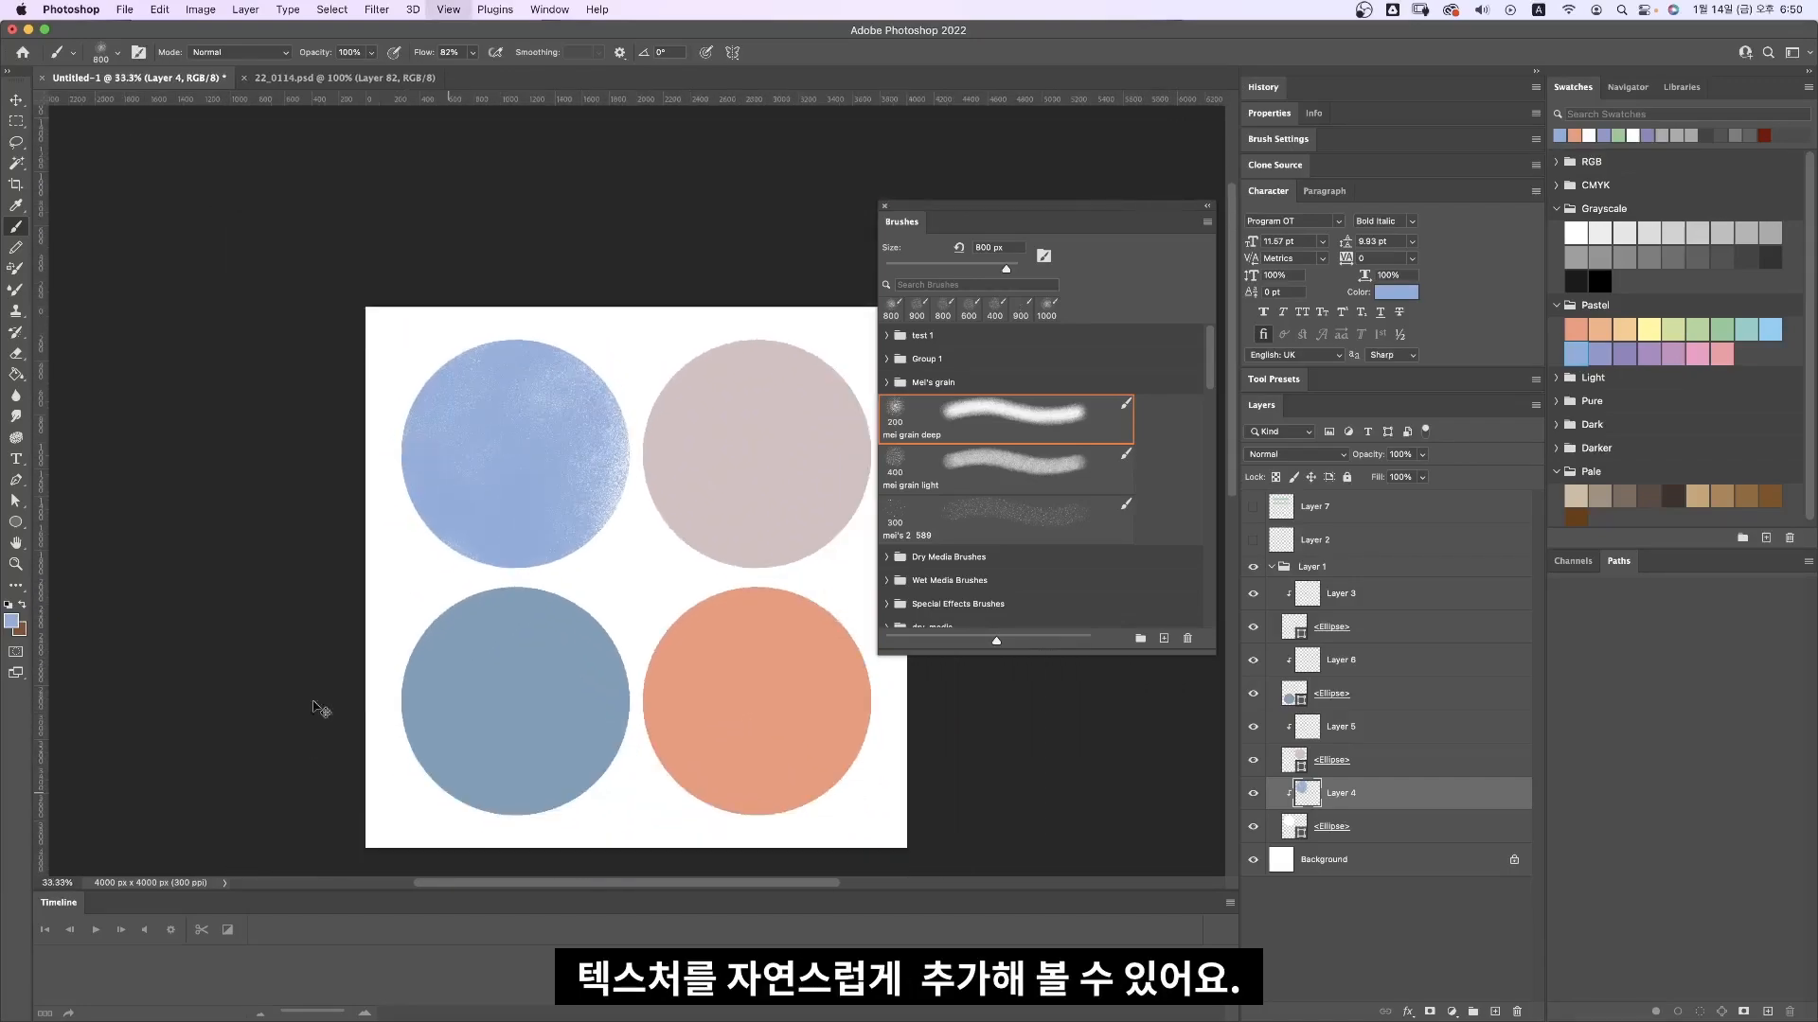
left_click_drag(665, 468, 556, 450)
Step: Target Layer 5, clipped to the greyish-pink circle, and enlarge the mel grain deep brush to 1400 px
left_click(1382, 731)
key("bracketleft")
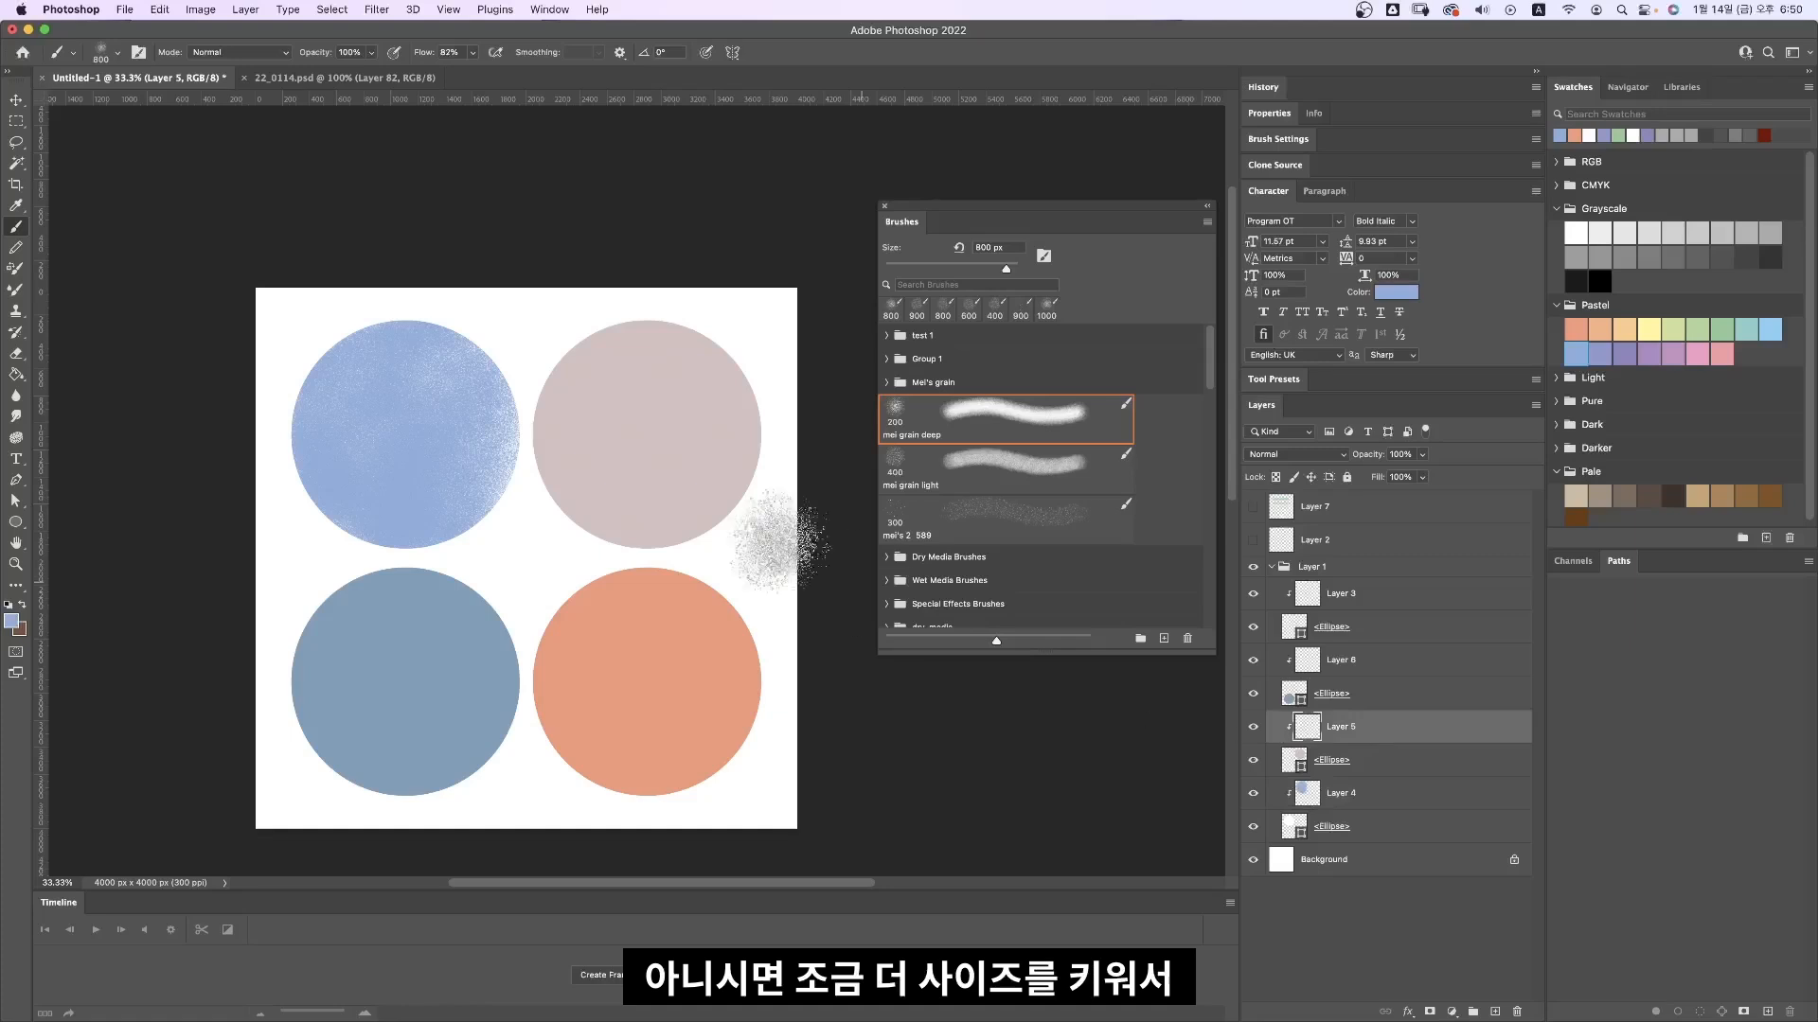
key("bracketright")
key("bracketright")
key("bracketright")
key("bracketright")
key("bracketright")
key("bracketright")
key("bracketright")
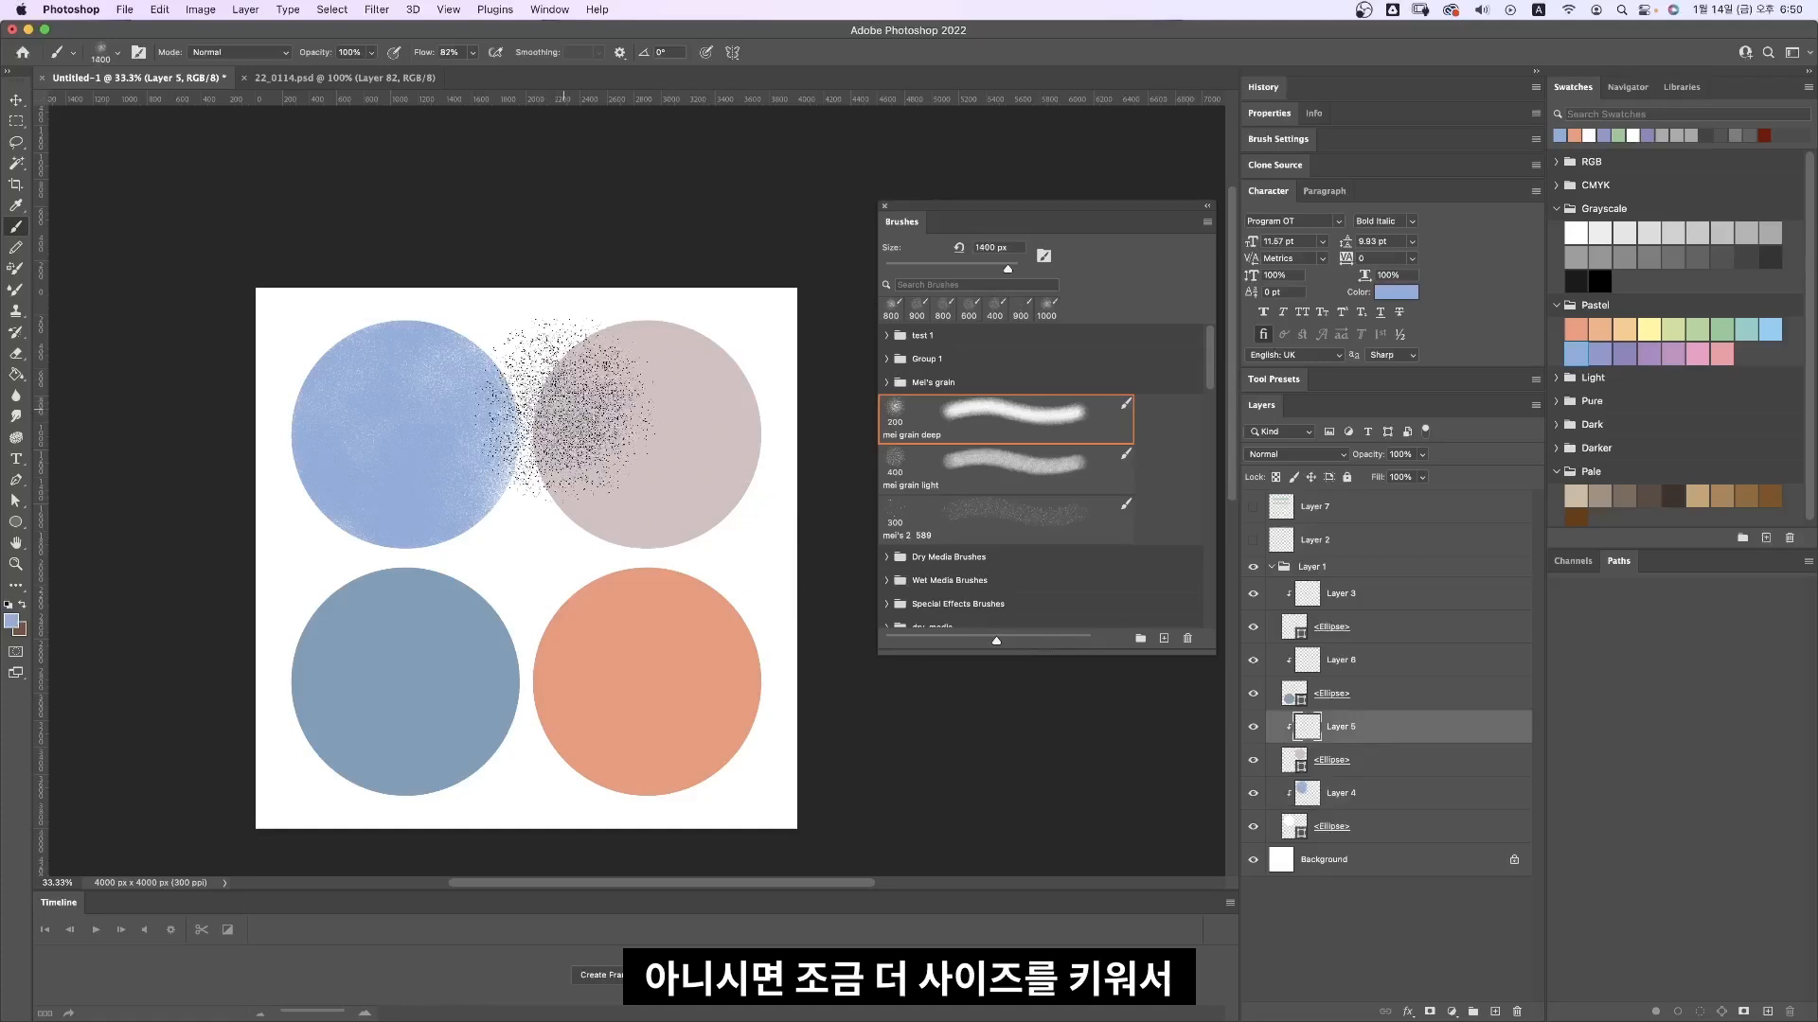
Step: Dab white grain on the left side of the greyish-pink circle with the mel grain light brush enlarged to 1000 px
left_click(1594, 130)
left_click(1009, 466)
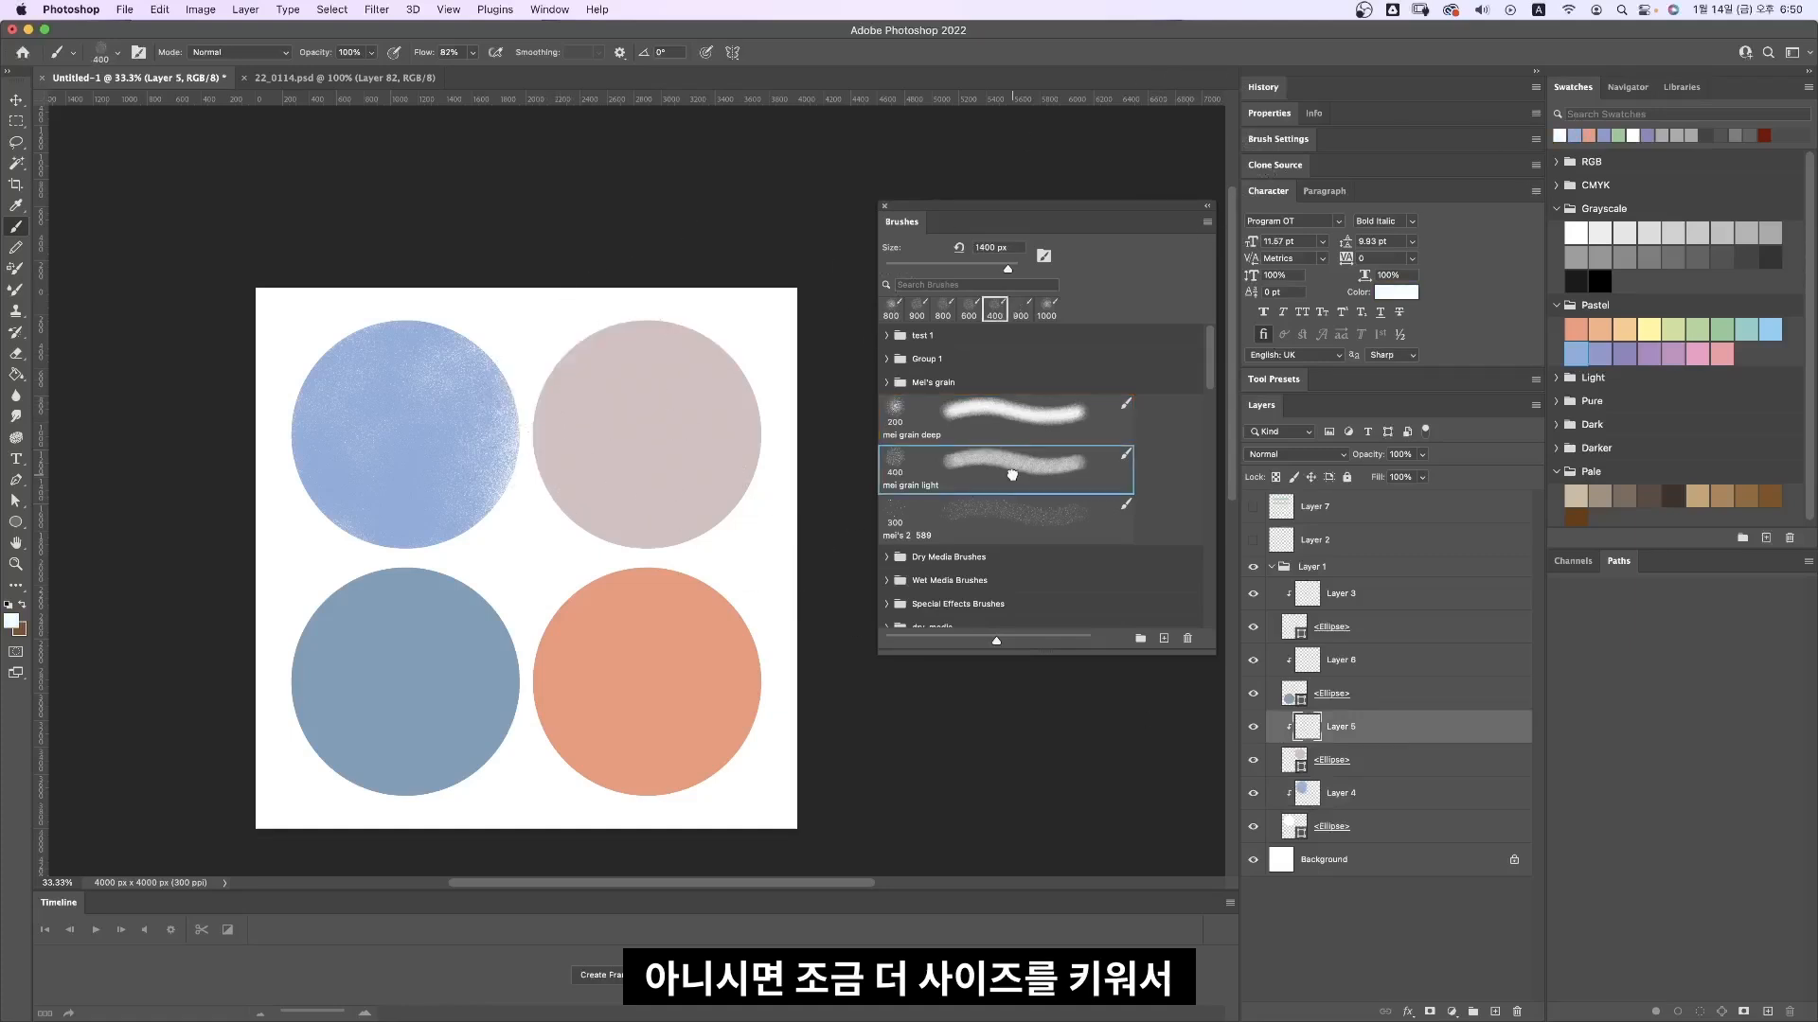
key("bracketright")
key("bracketright")
key("bracketright")
left_click(589, 398)
key("bracketright")
key("bracketright")
key("bracketright")
left_click(590, 384)
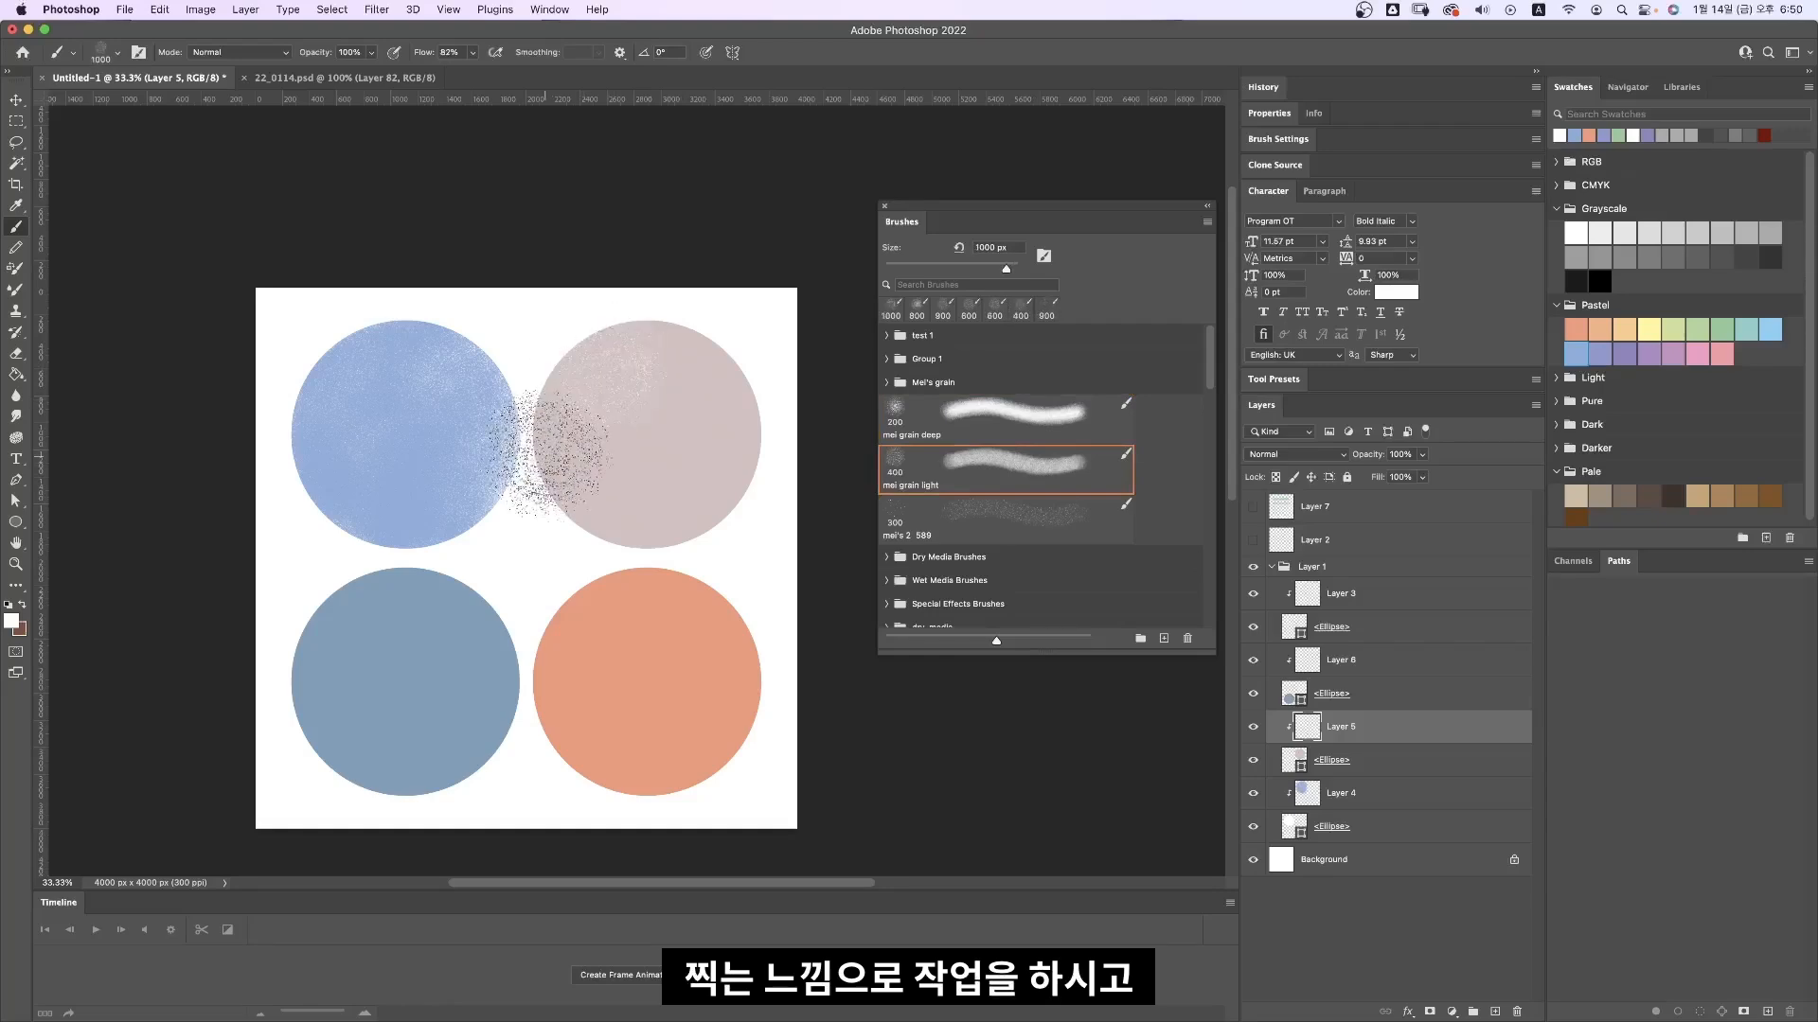
left_click(558, 481)
Step: Enlarge the mel grain light brush to 1300 px and dab white grain across the whole greyish-pink circle
key("bracketright")
key("bracketright")
key("bracketright")
left_click(582, 414)
left_click(676, 489)
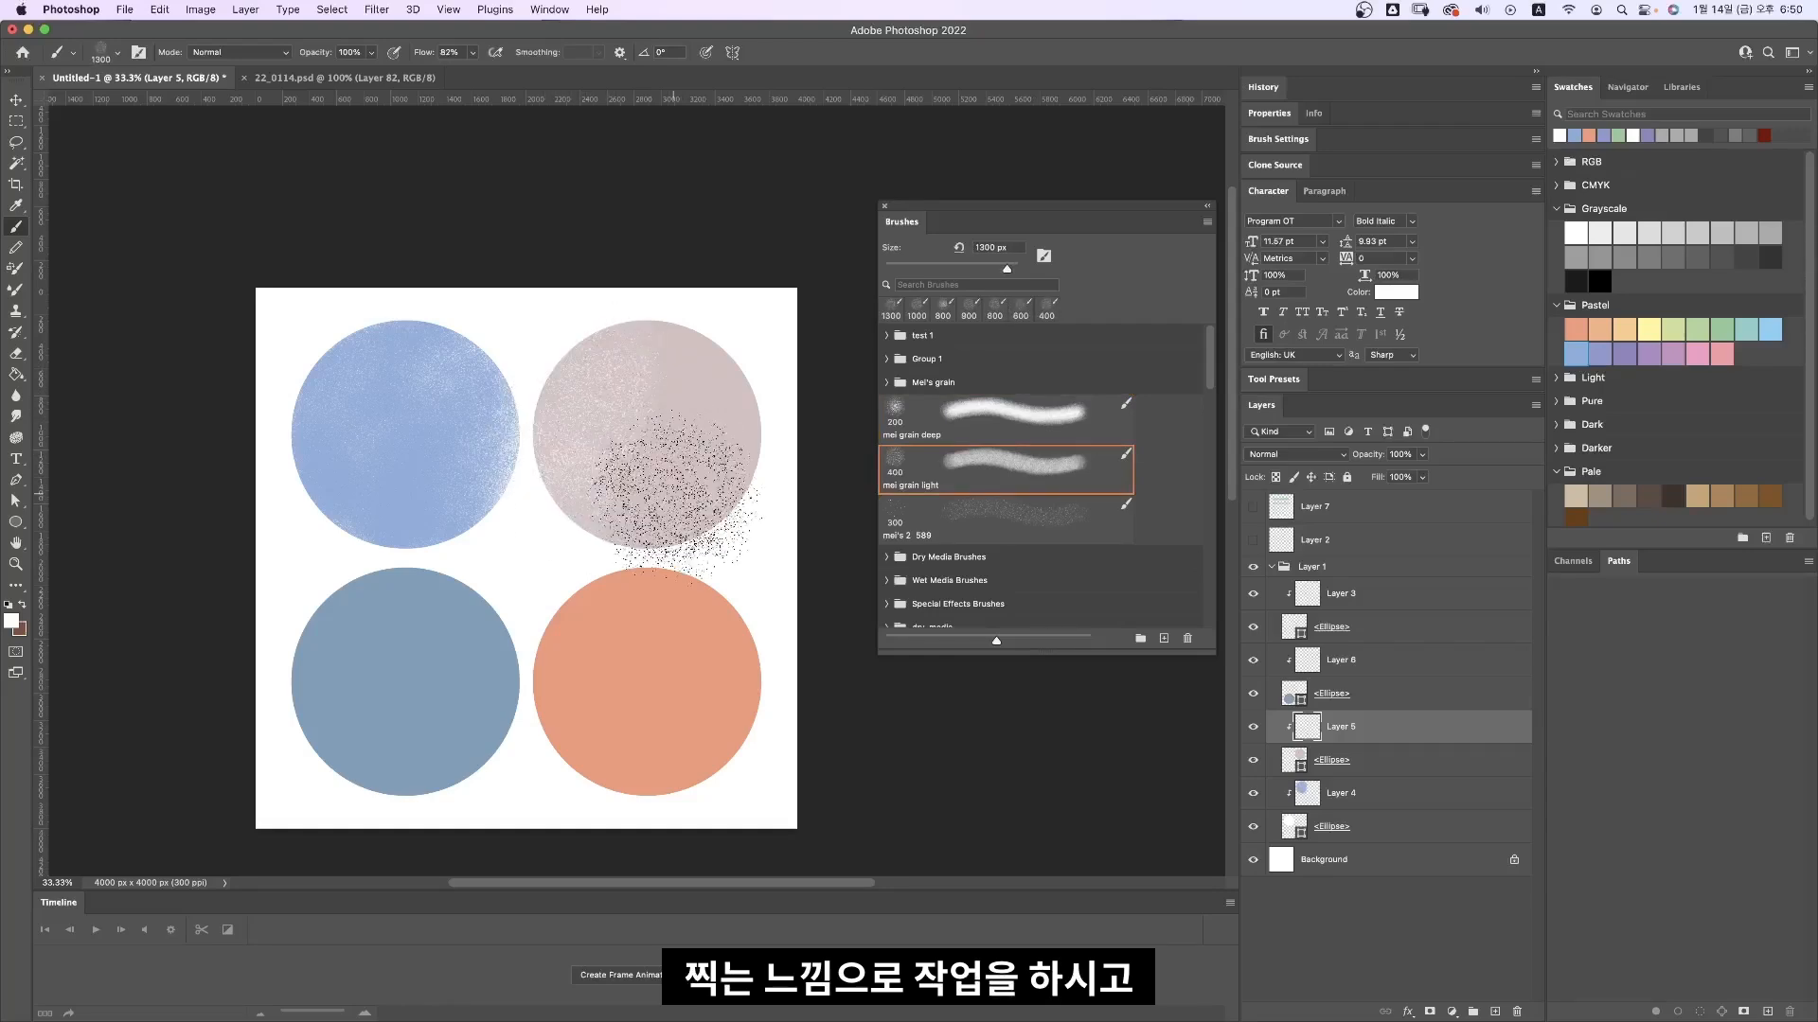
left_click(625, 531)
left_click(710, 422)
left_click(685, 381)
left_click(712, 405)
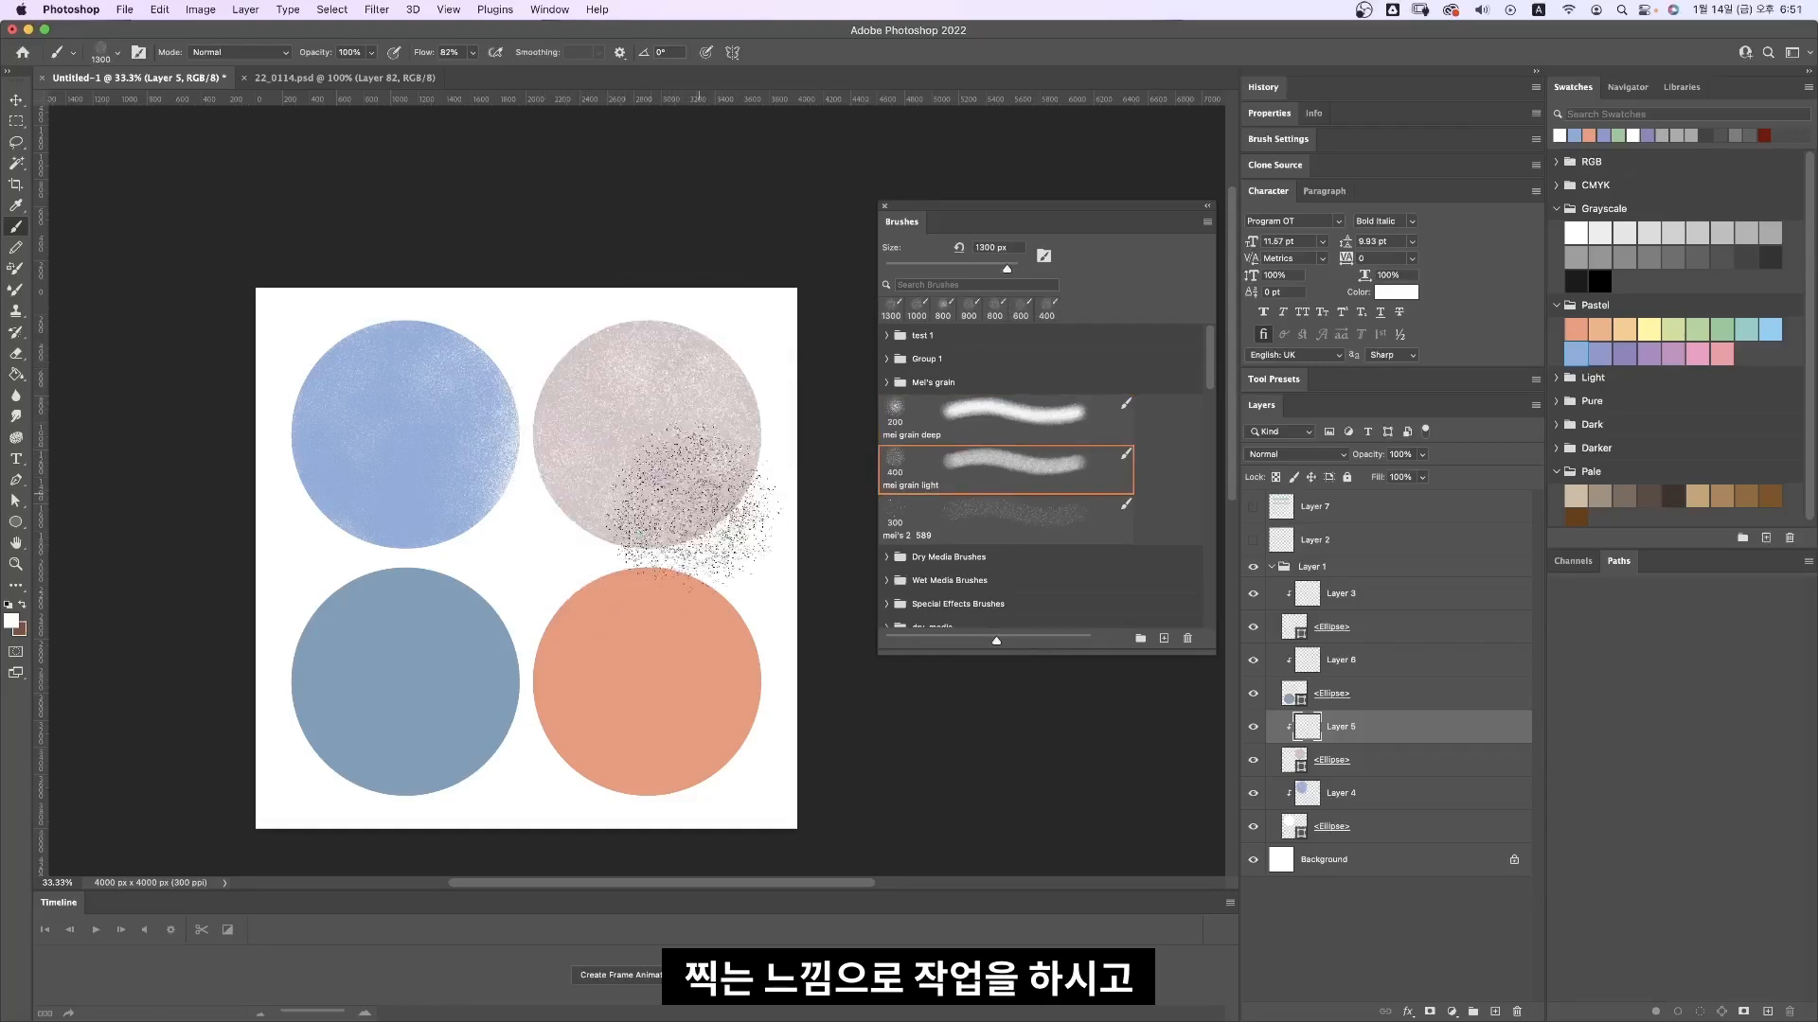
left_click(614, 438)
Step: Add denser white grain over the greyish-pink circle with the mel grain deep brush enlarged up to 1400 px
left_click(1009, 412)
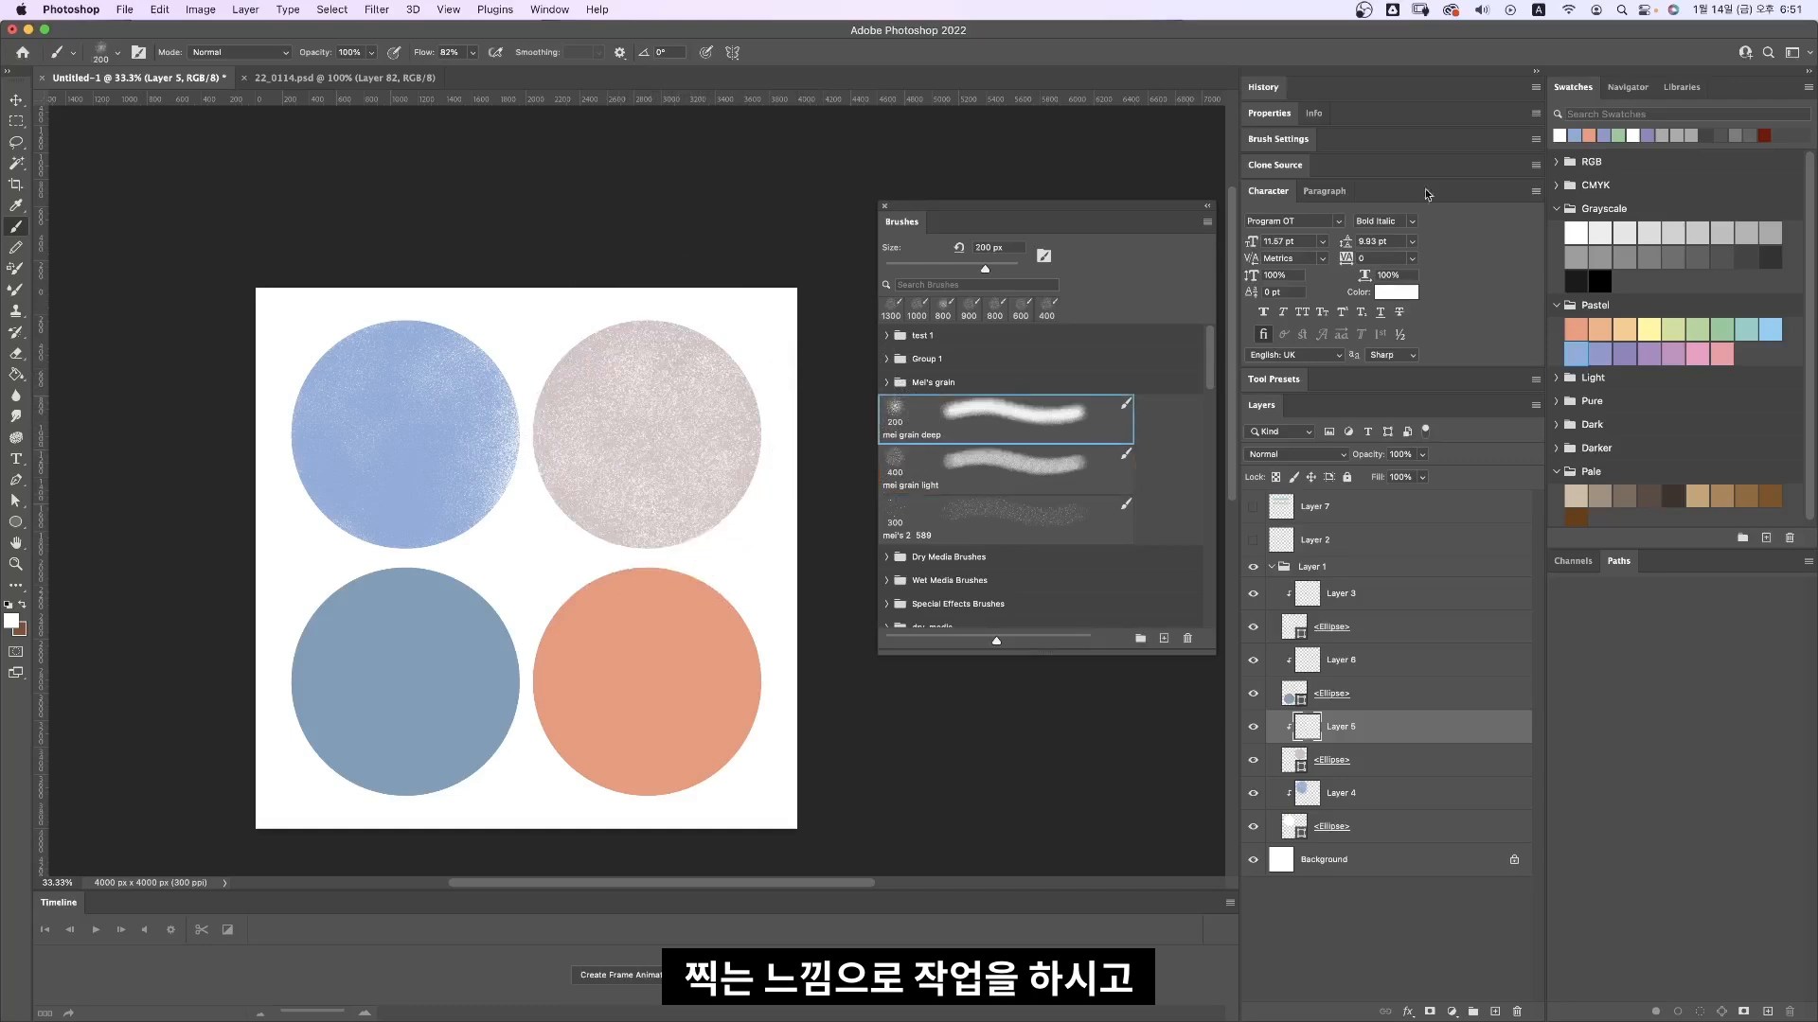
key("bracketright")
key("bracketright")
key("bracketright")
key("bracketright")
key("bracketright")
key("bracketright")
key("bracketright")
key("bracketright")
key("bracketright")
key("bracketright")
key("bracketright")
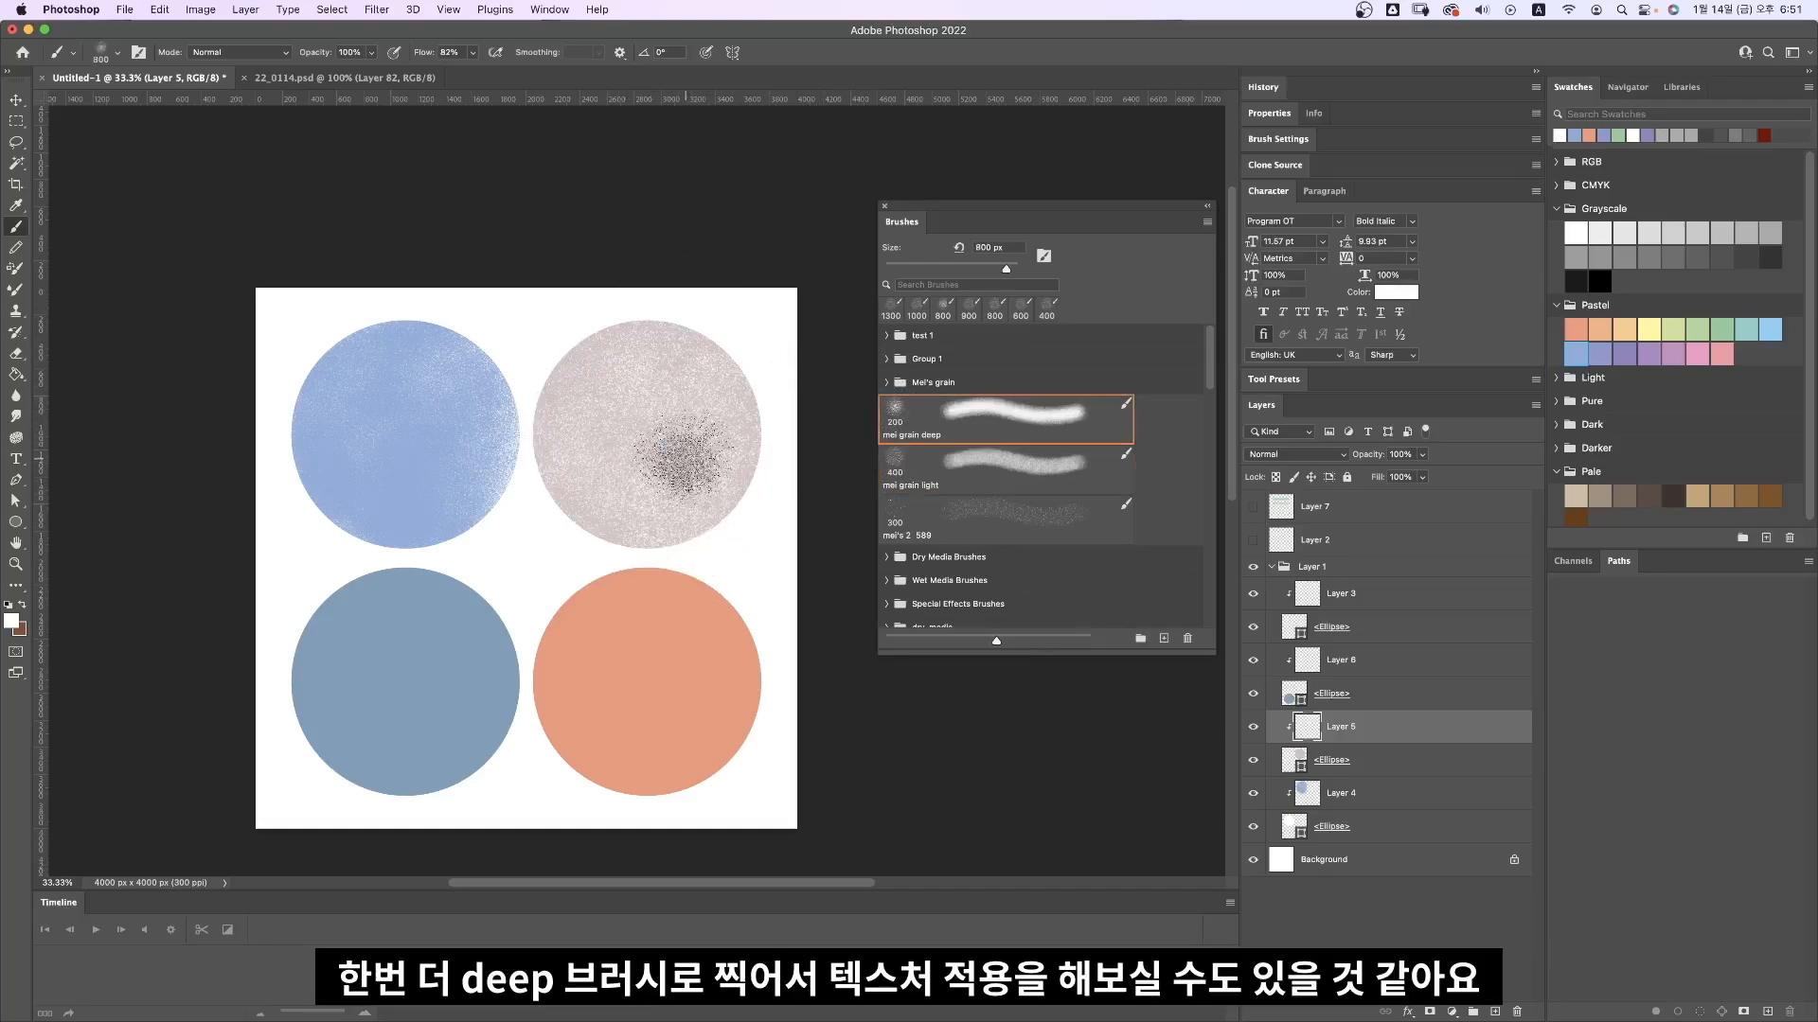
key("bracketright")
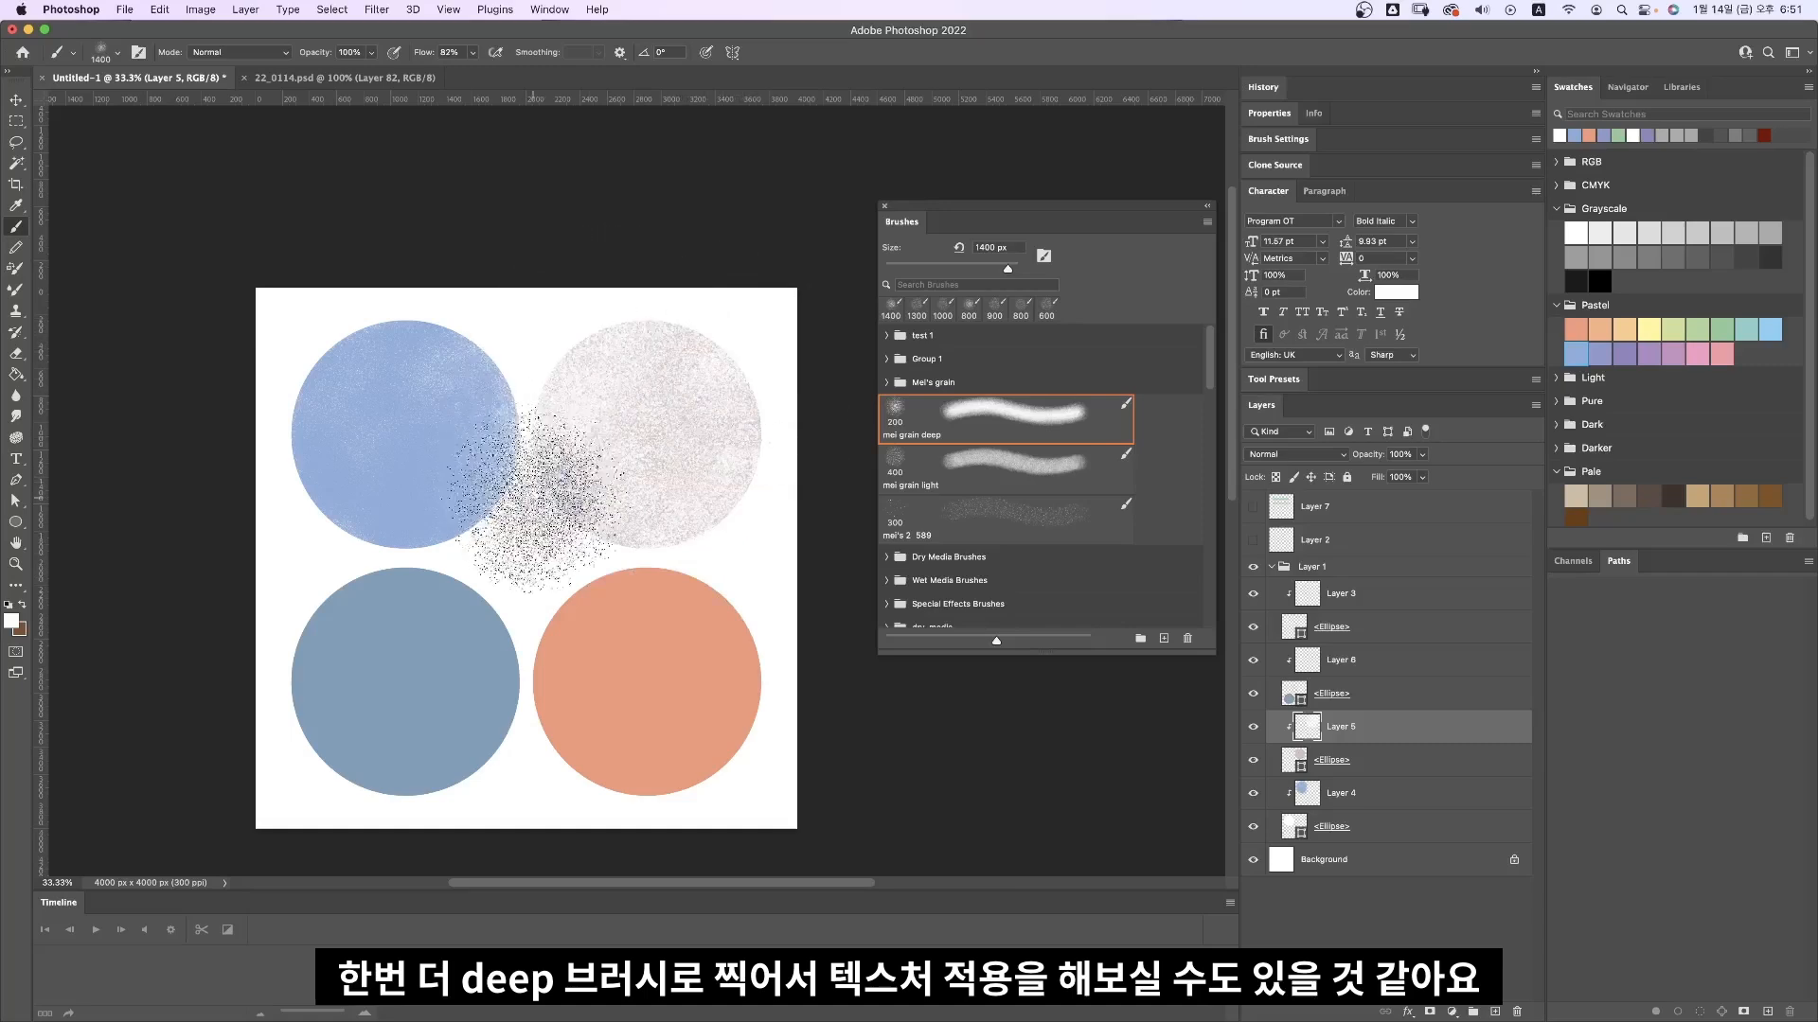
key("super+plus")
key("super+plus")
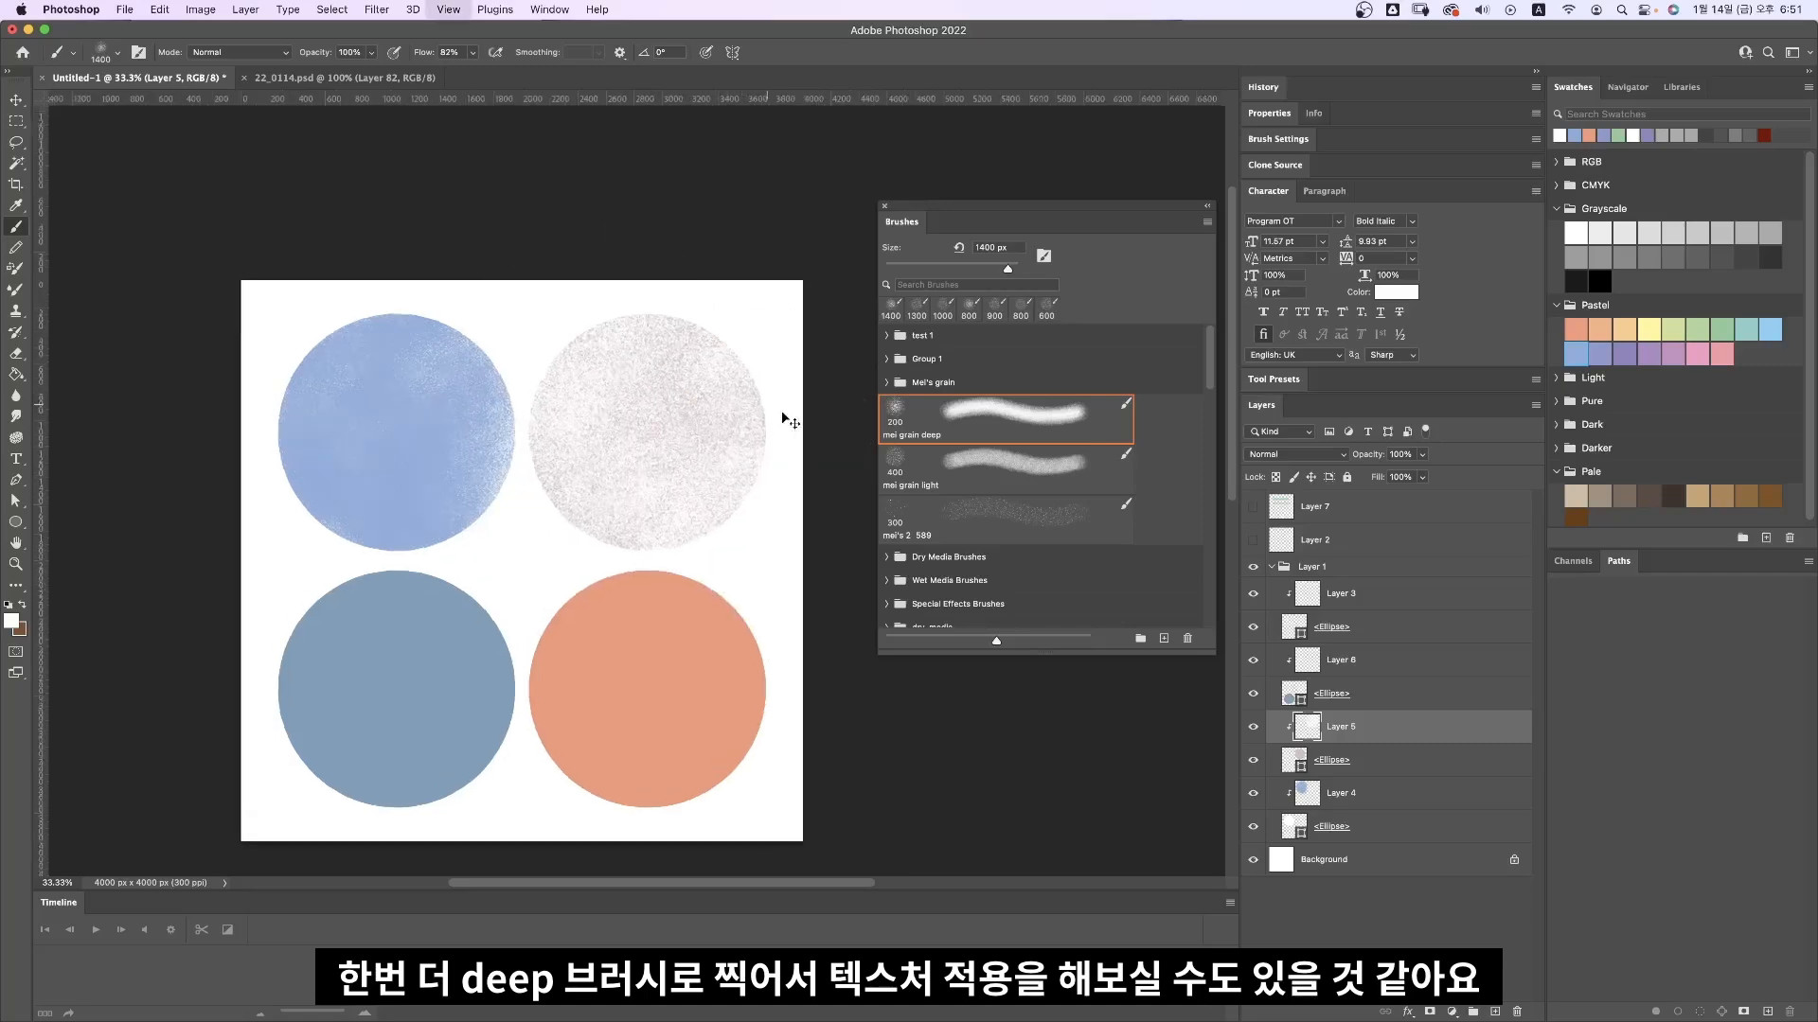
left_click_drag(782, 411, 733, 502)
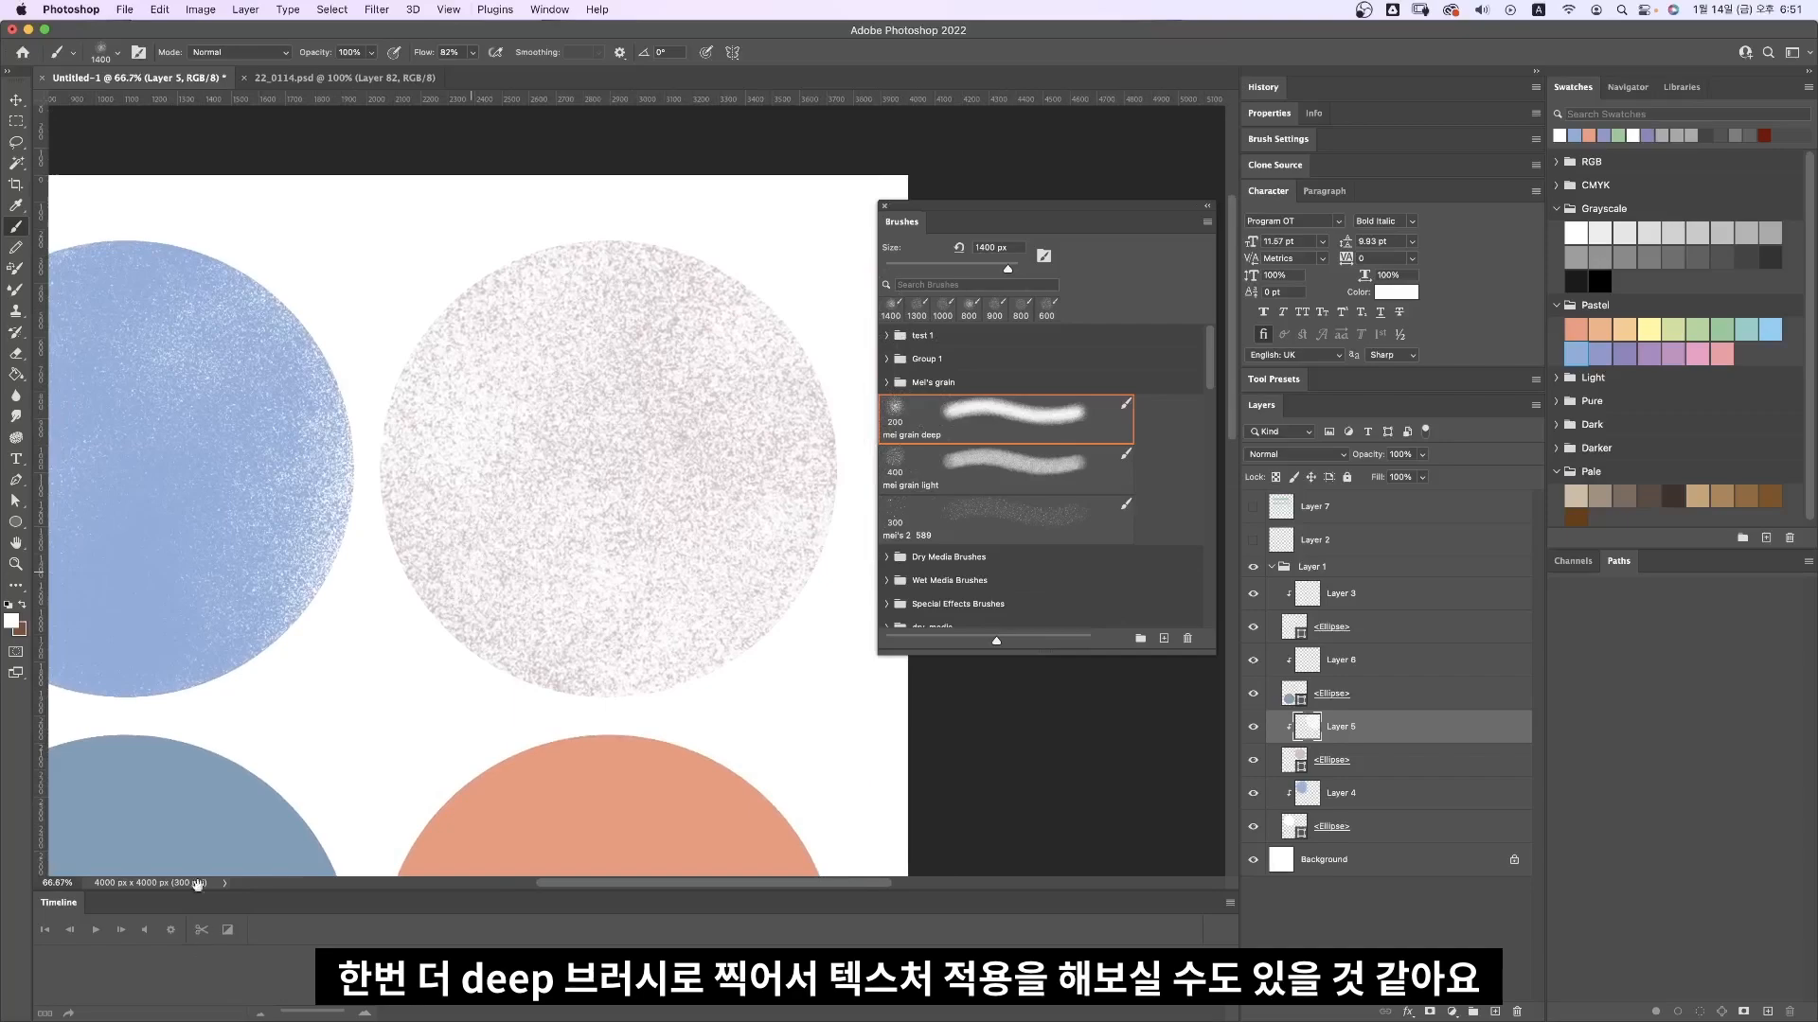
Step: Undo the last grain dabs on the greyish-pink circle
key("ctrl+z")
key("ctrl+z")
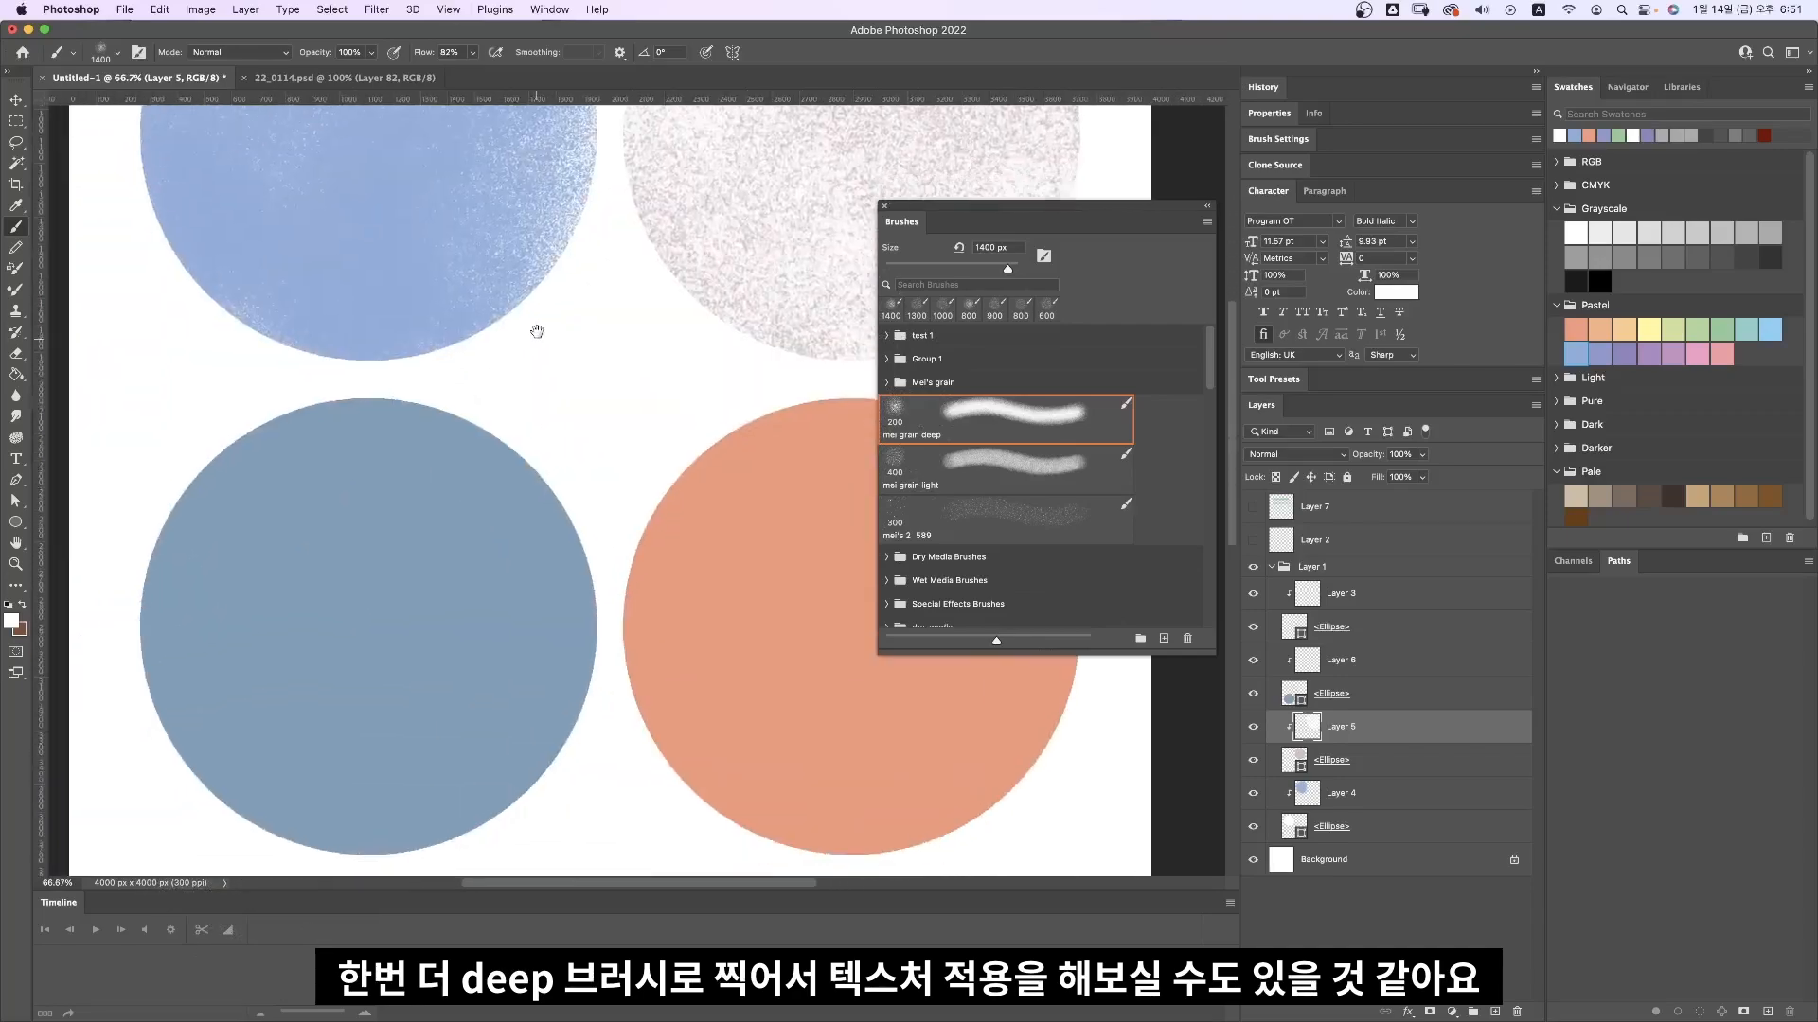
Step: Splatter white specks across the blue-grey circle on Layer 6 with the mel's 2 589 brush enlarged to 1000 px
left_click(972, 523)
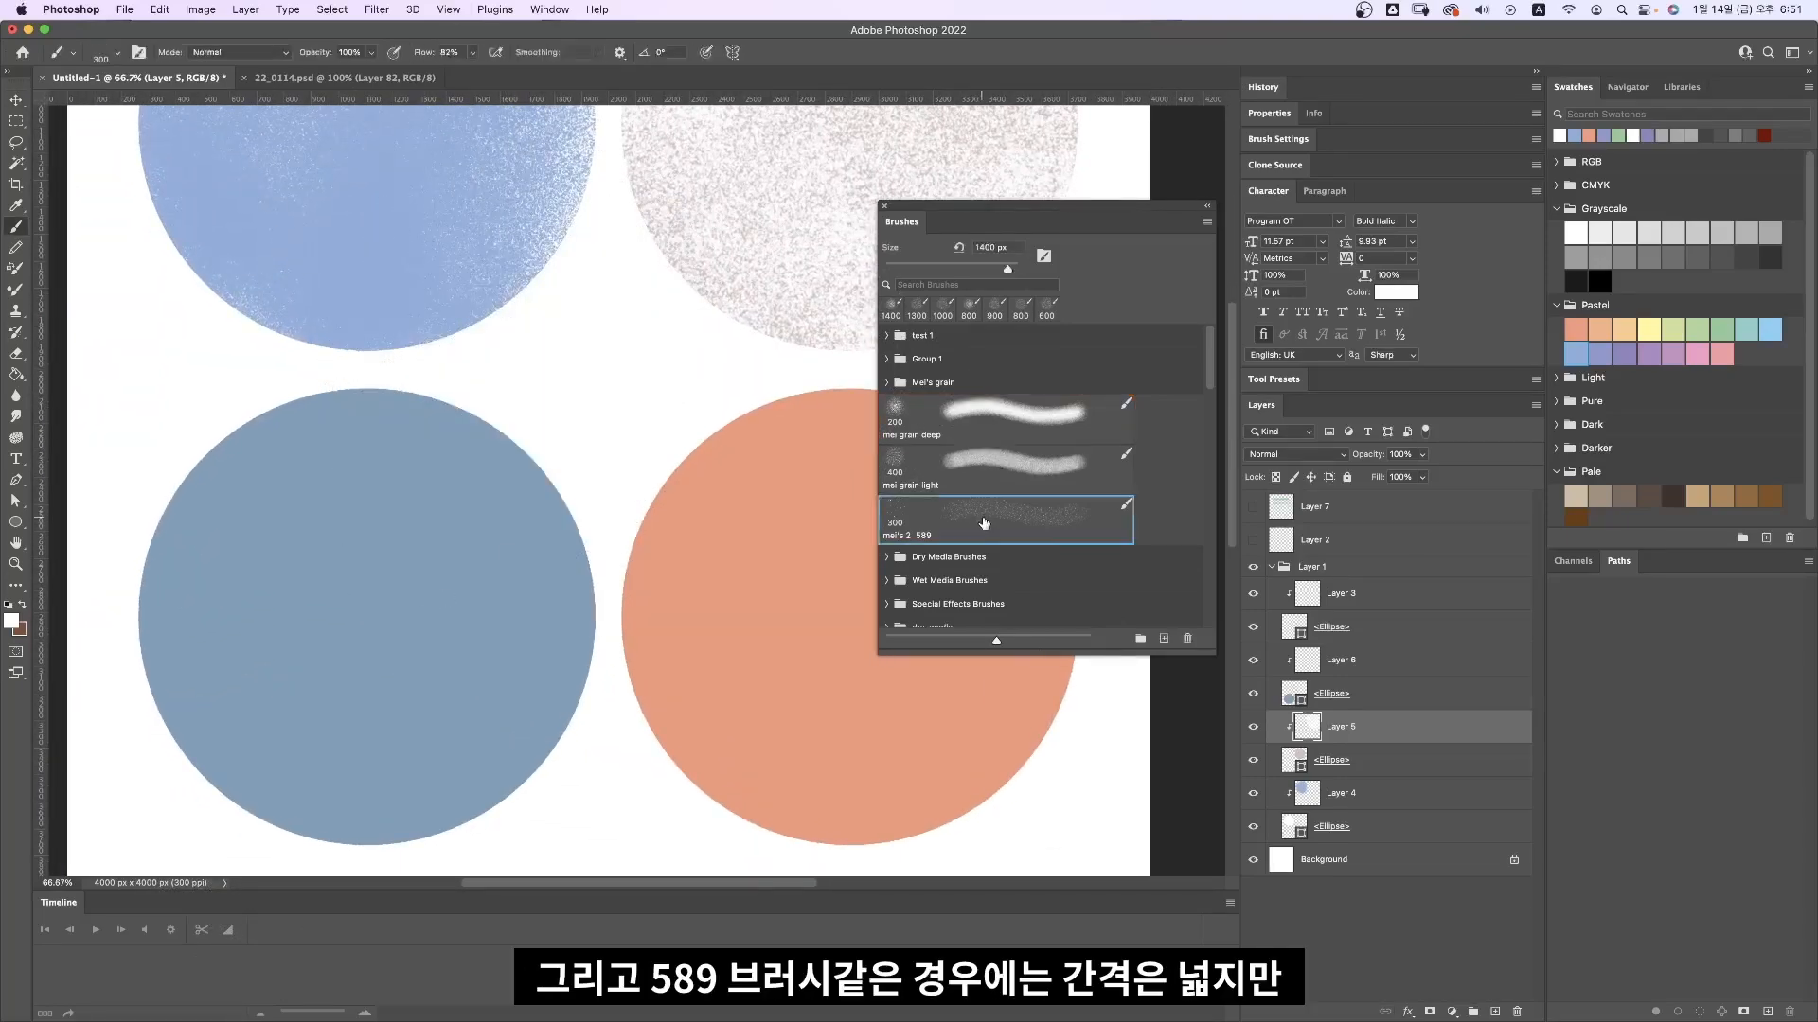
left_click(1384, 663)
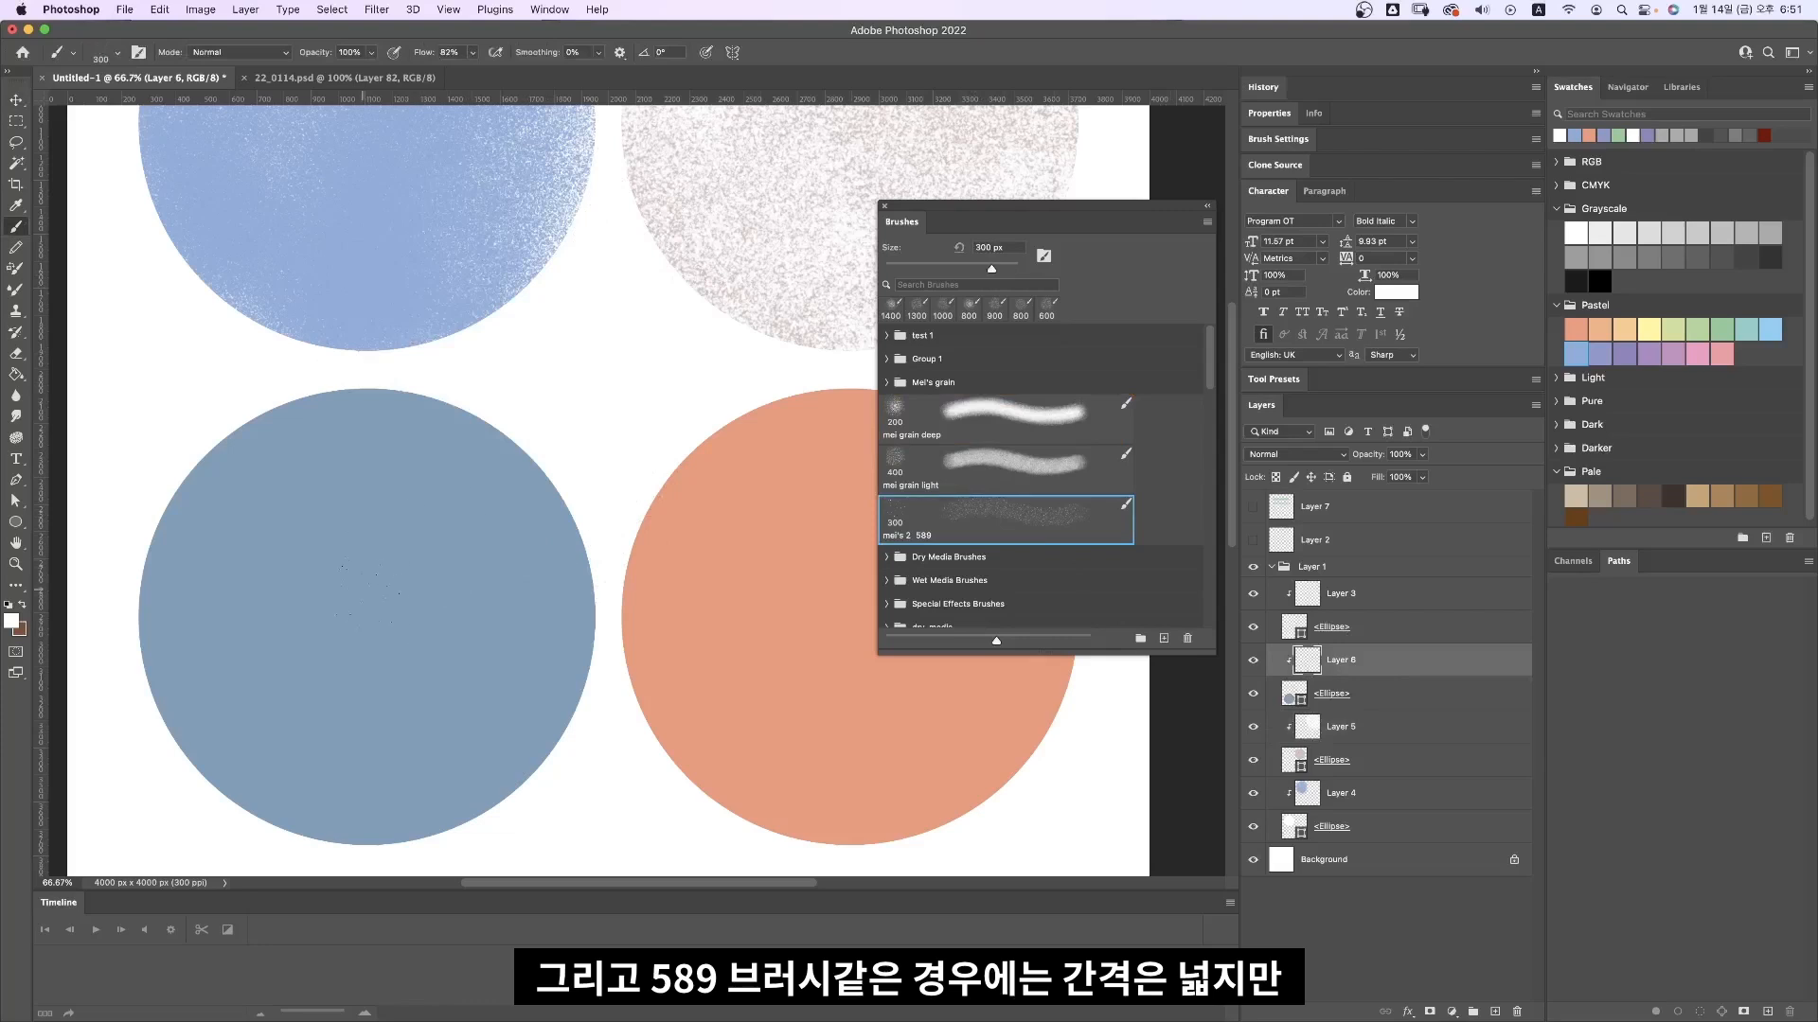
key("bracketright")
key("bracketright")
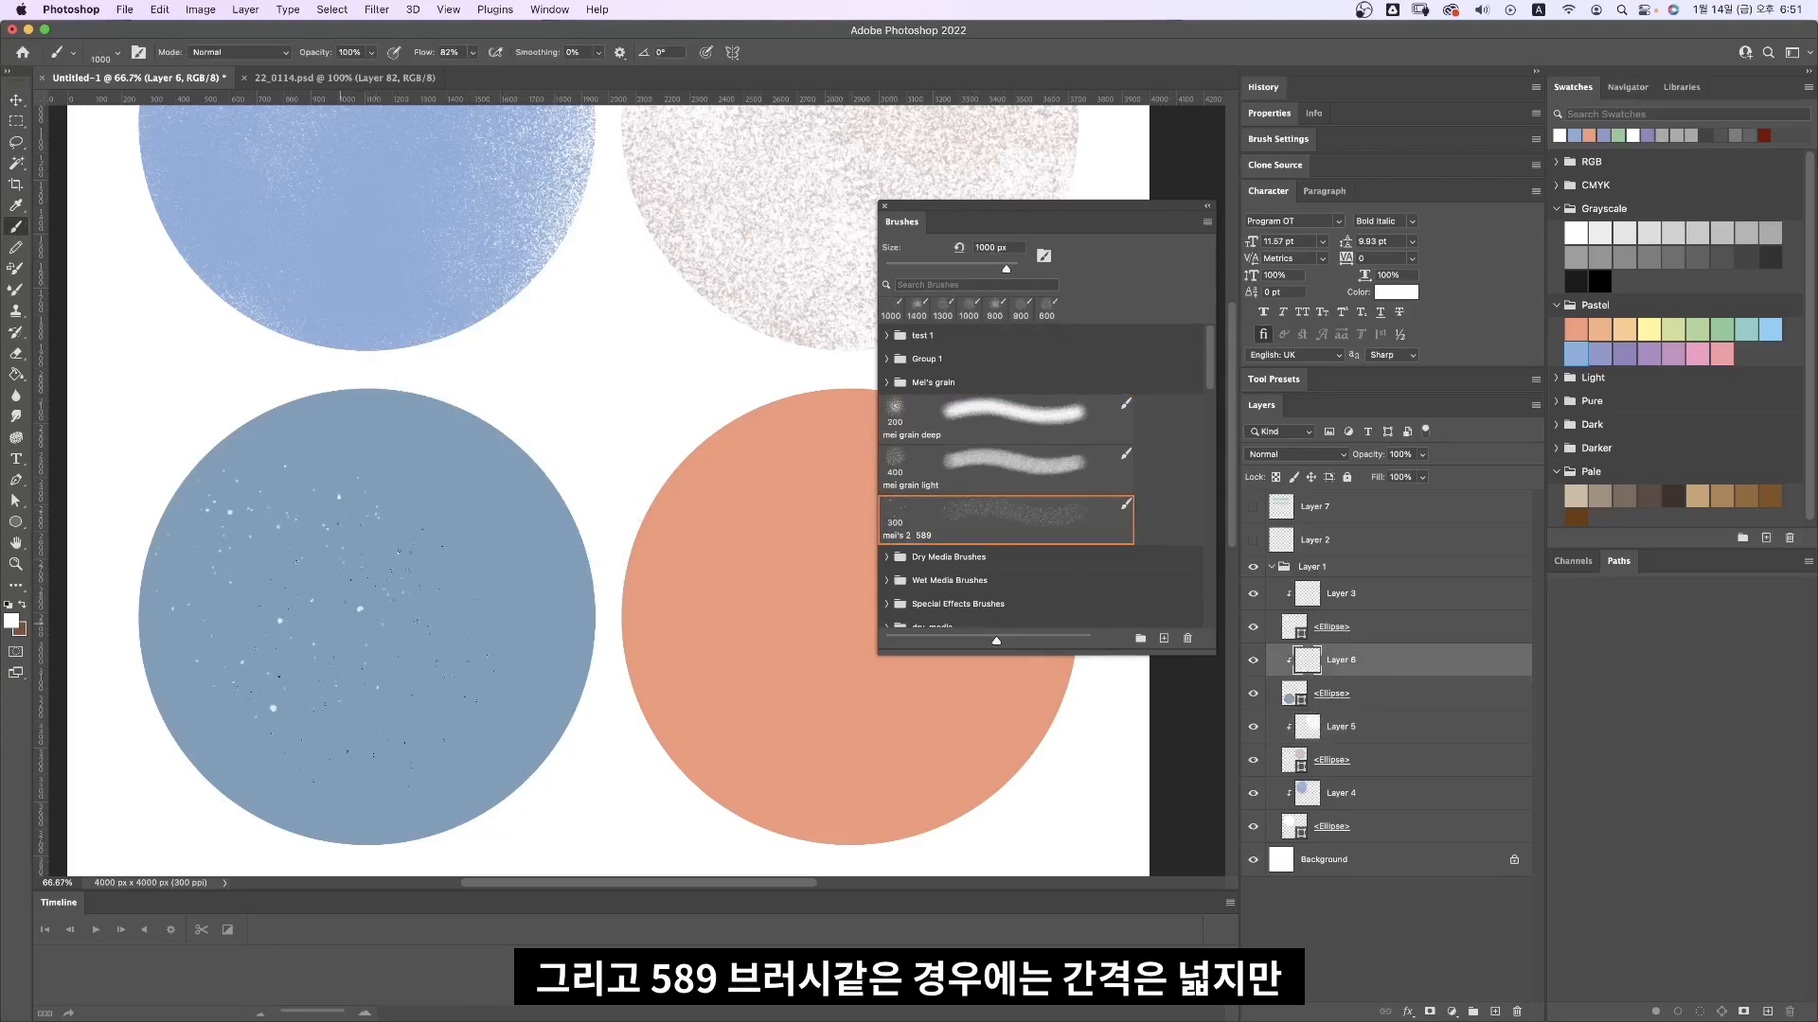
left_click(395, 396)
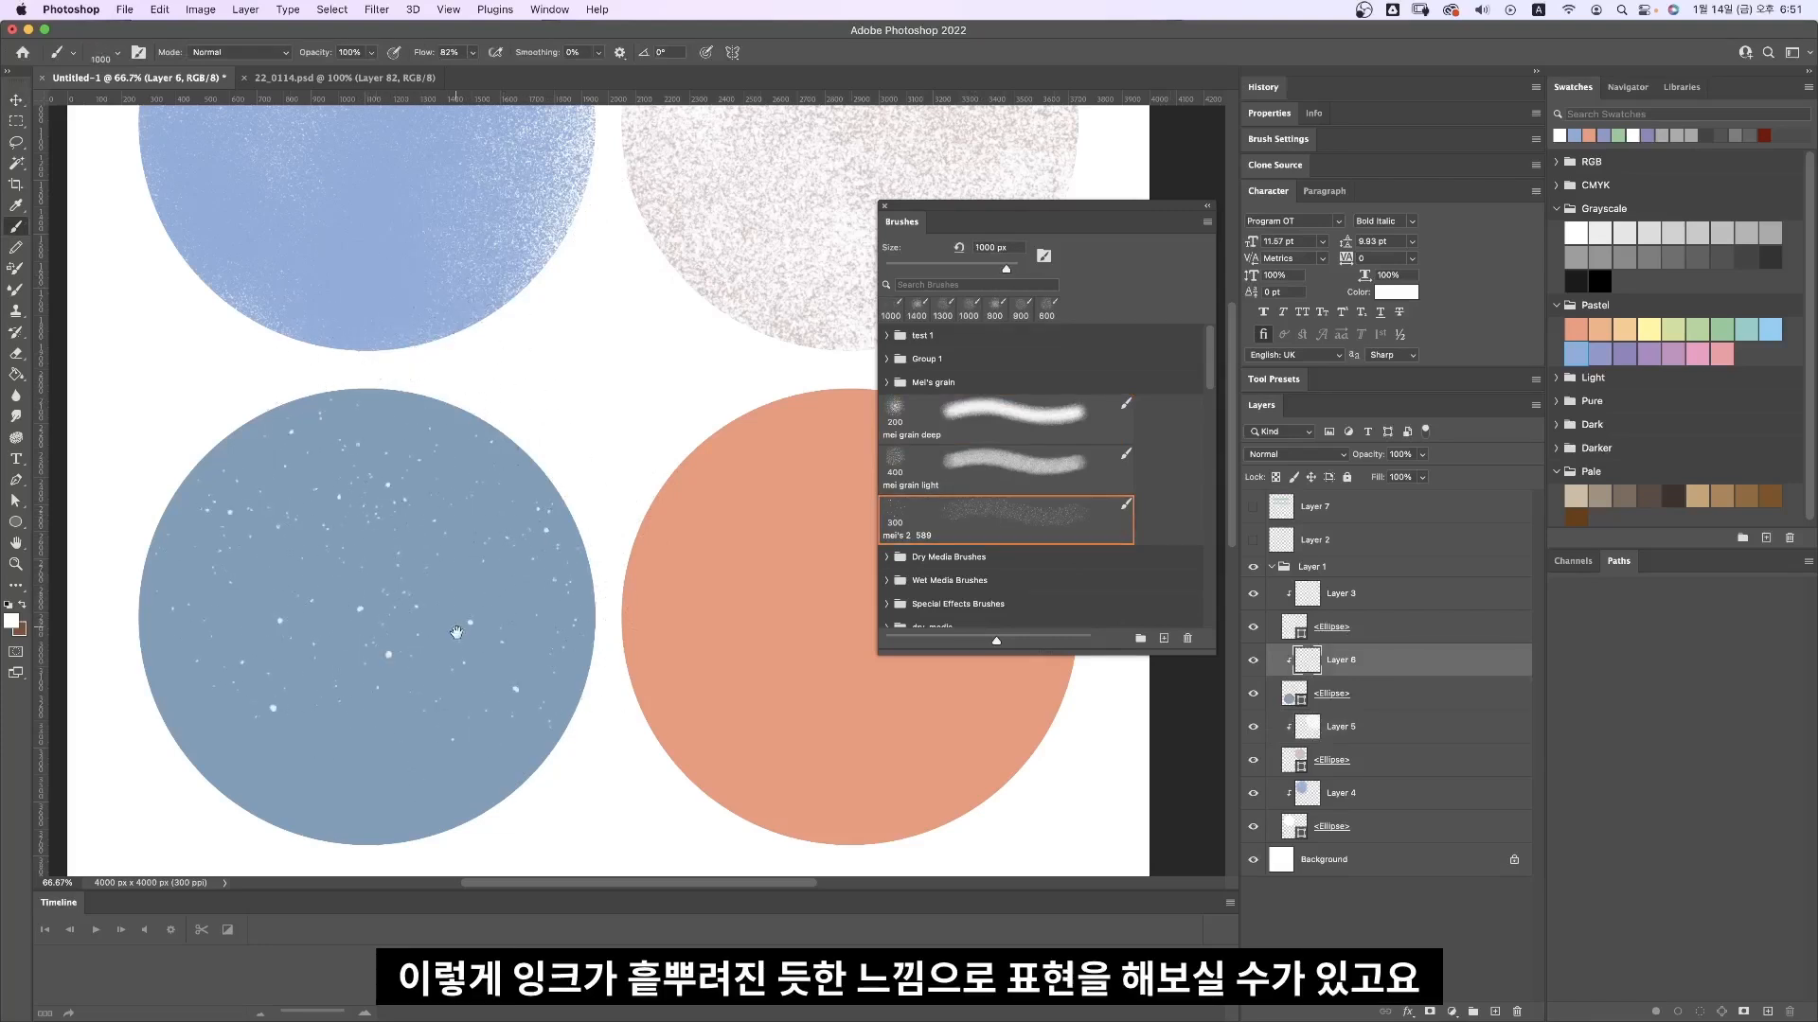
left_click_drag(456, 632, 498, 478)
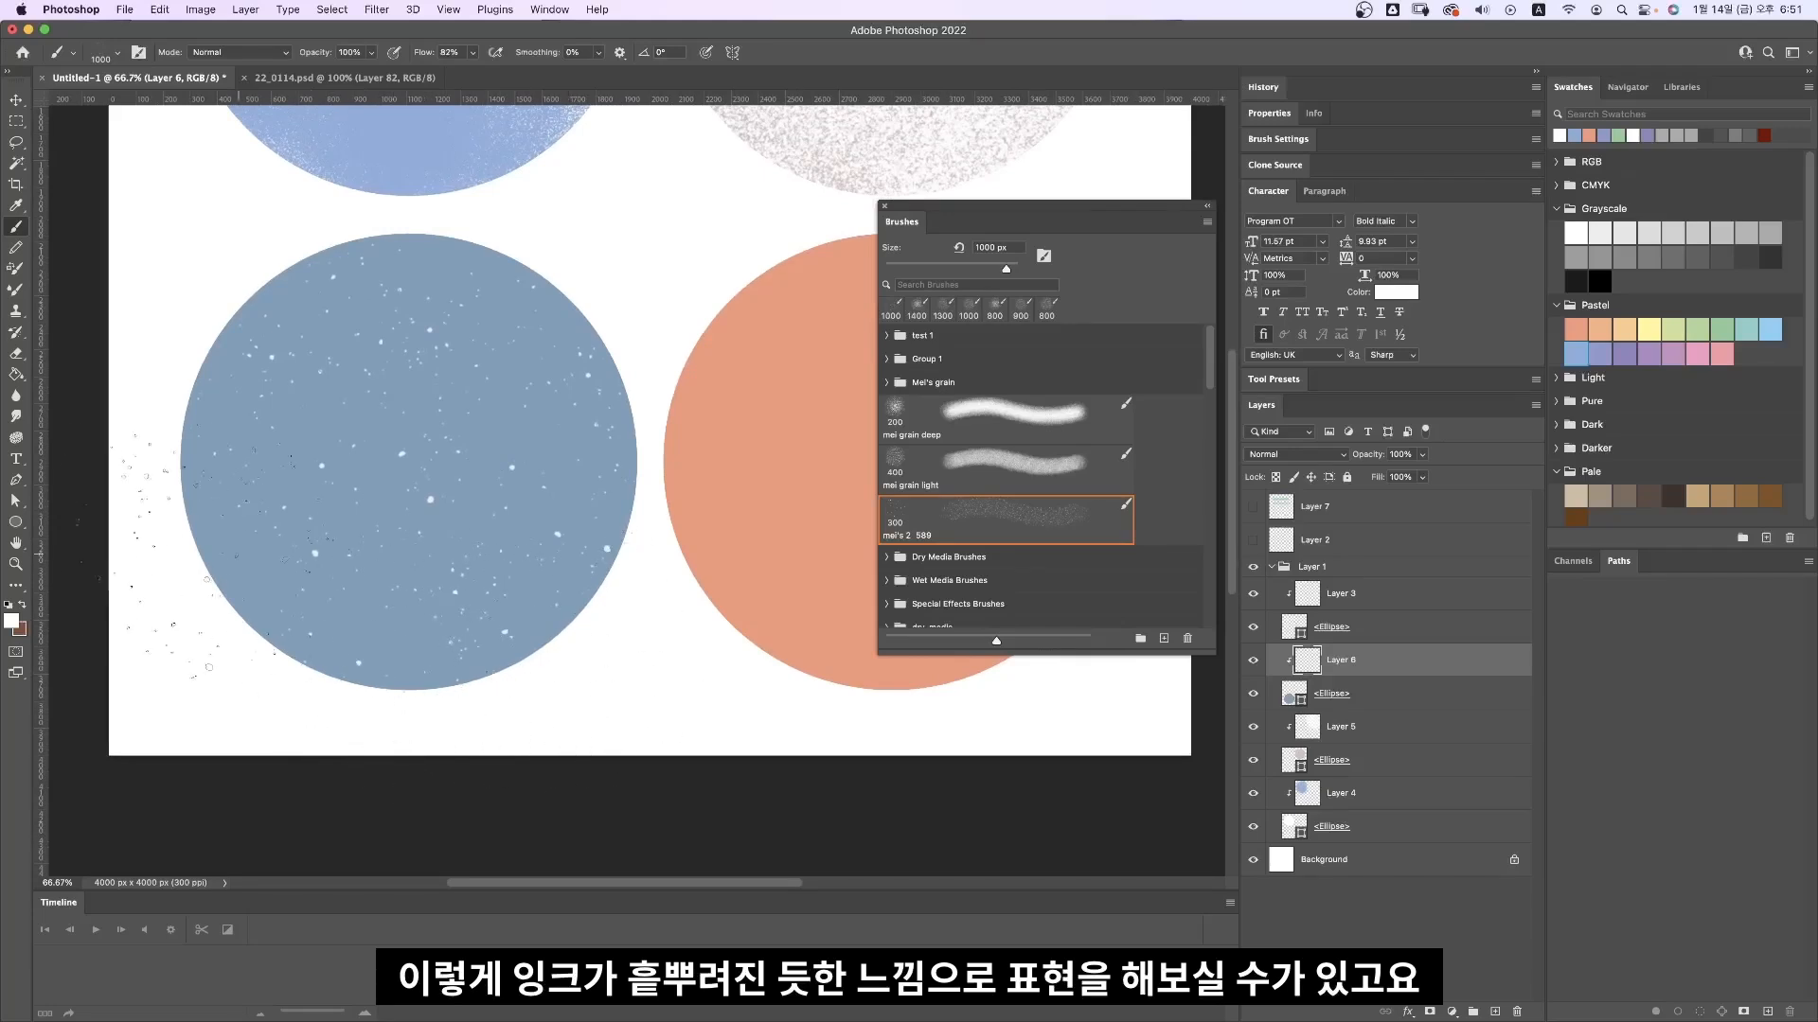
key("super+minus")
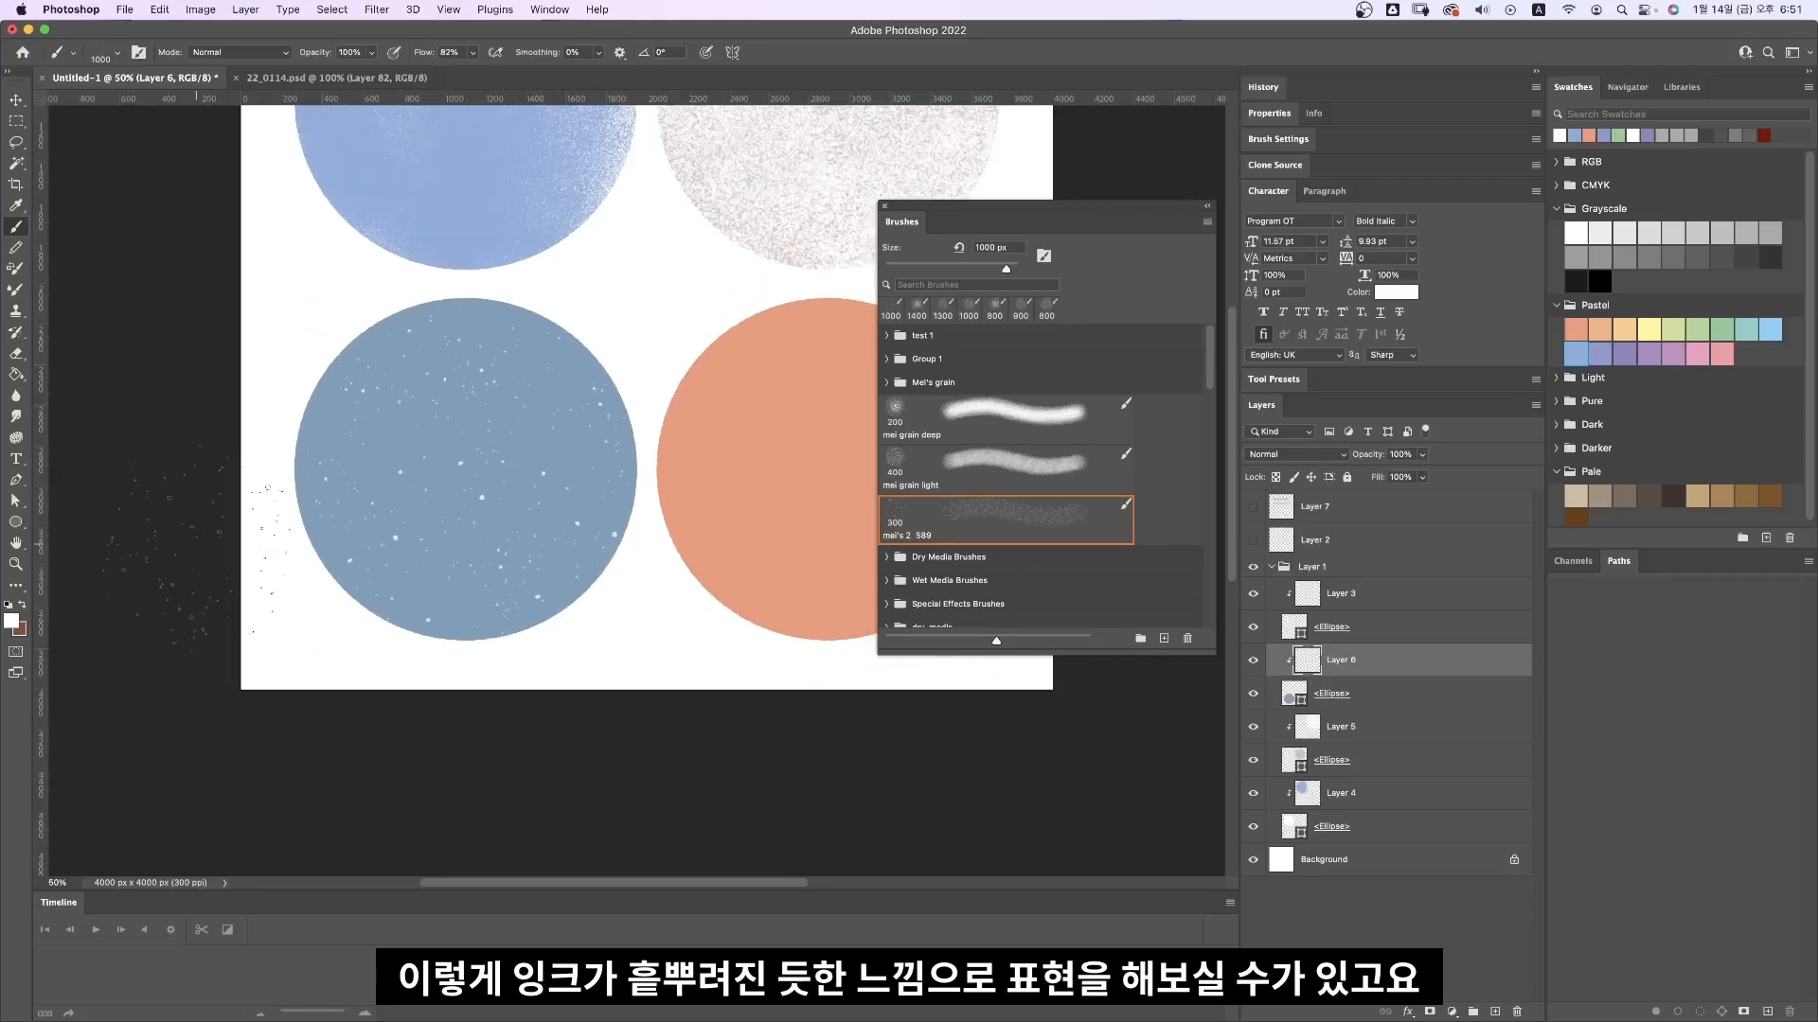
Step: Open the 22_0114.psd illustration and examine the splatter accents on its elements
left_click(336, 78)
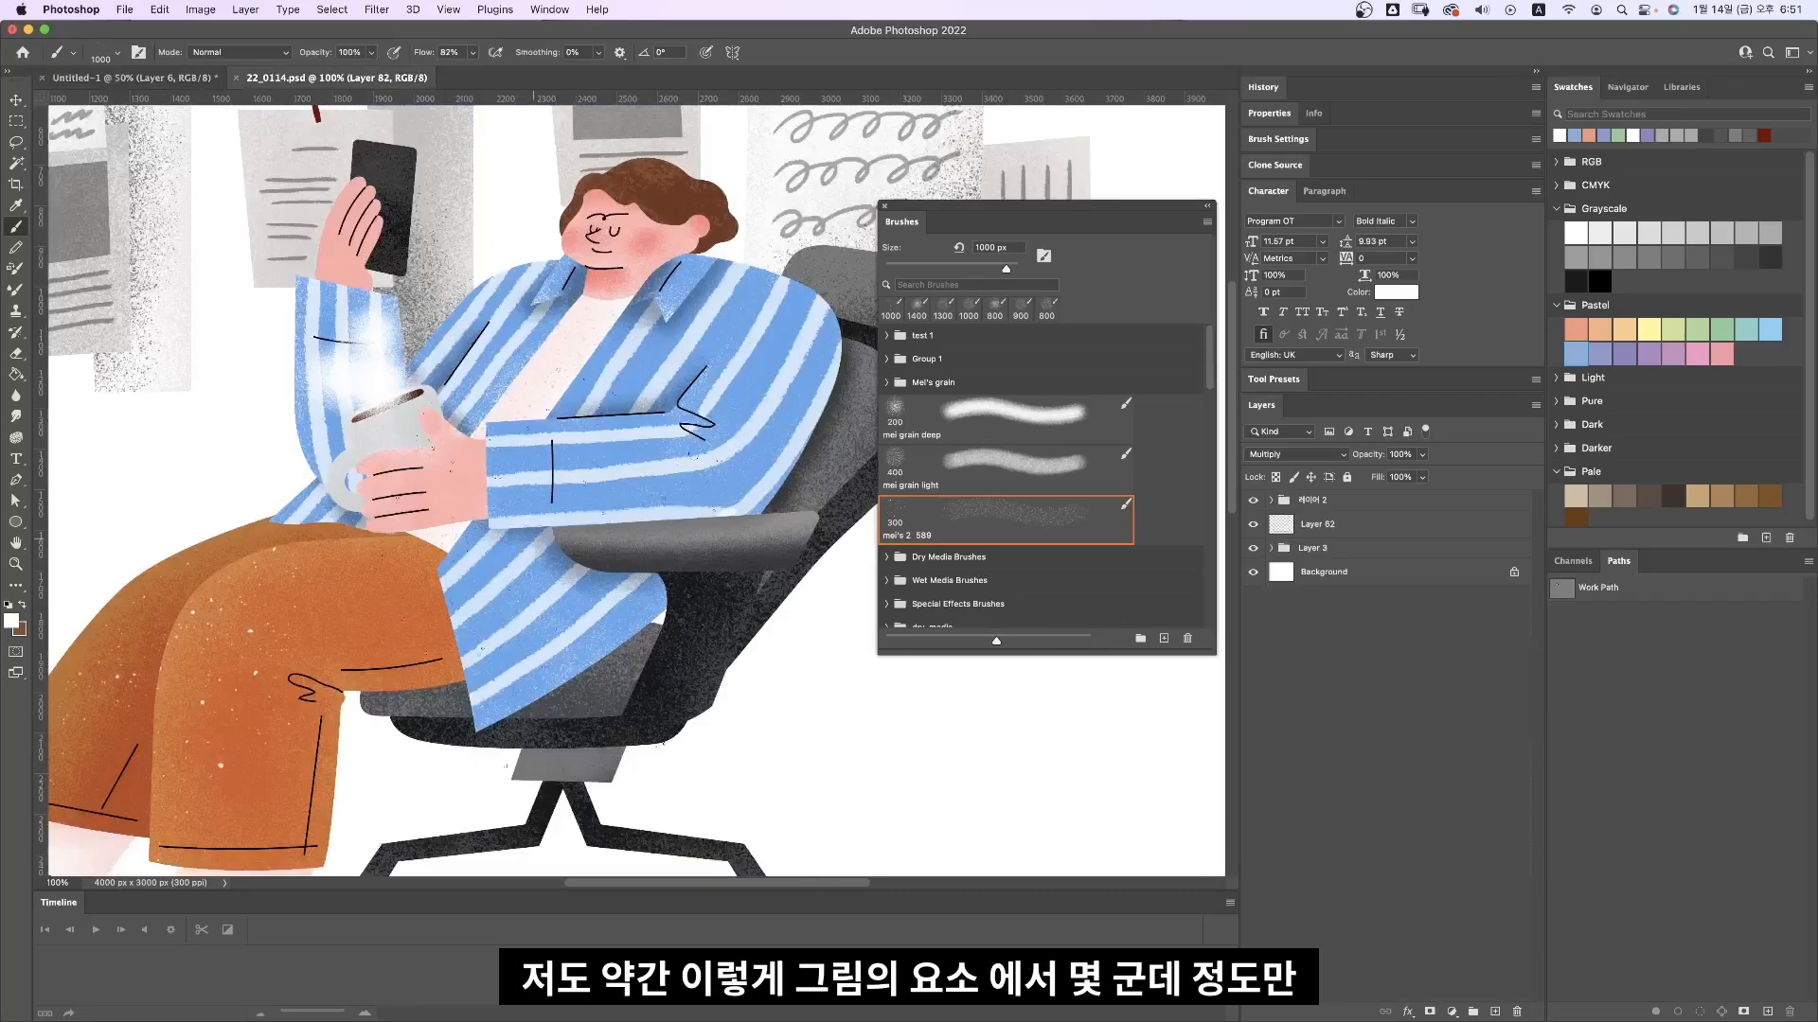
key("super+minus")
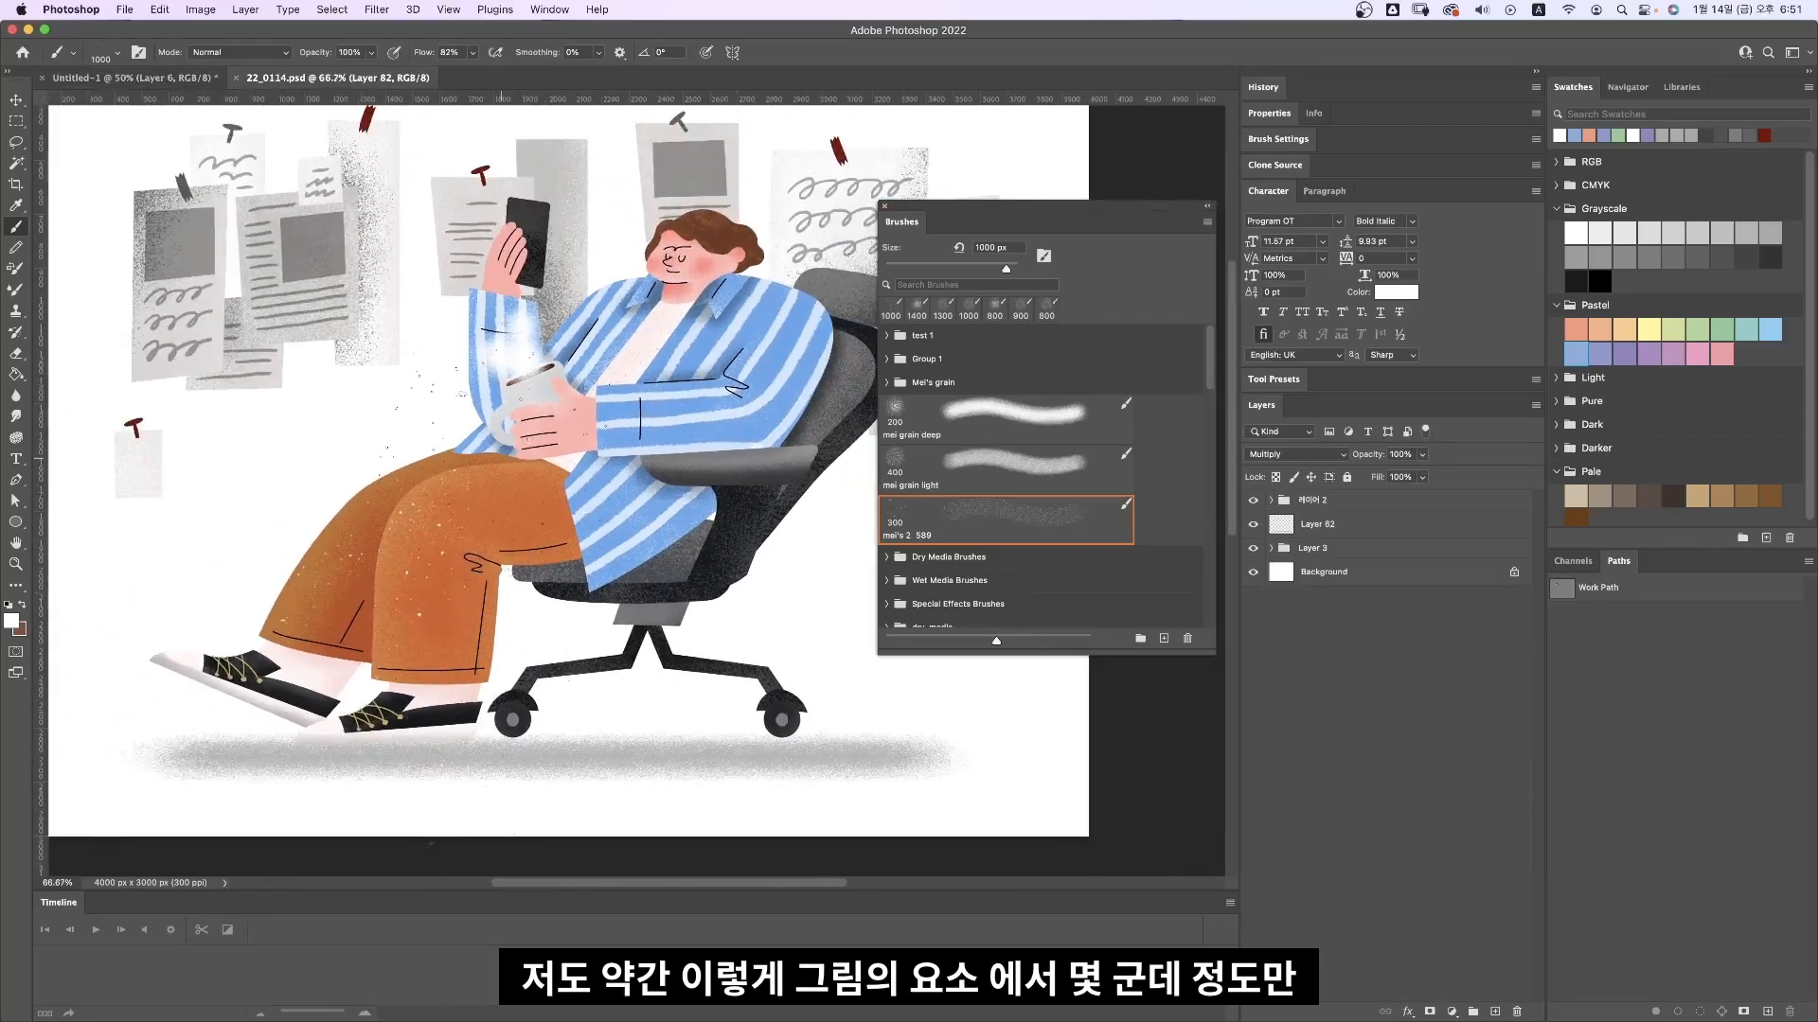
left_click_drag(485, 478, 467, 523)
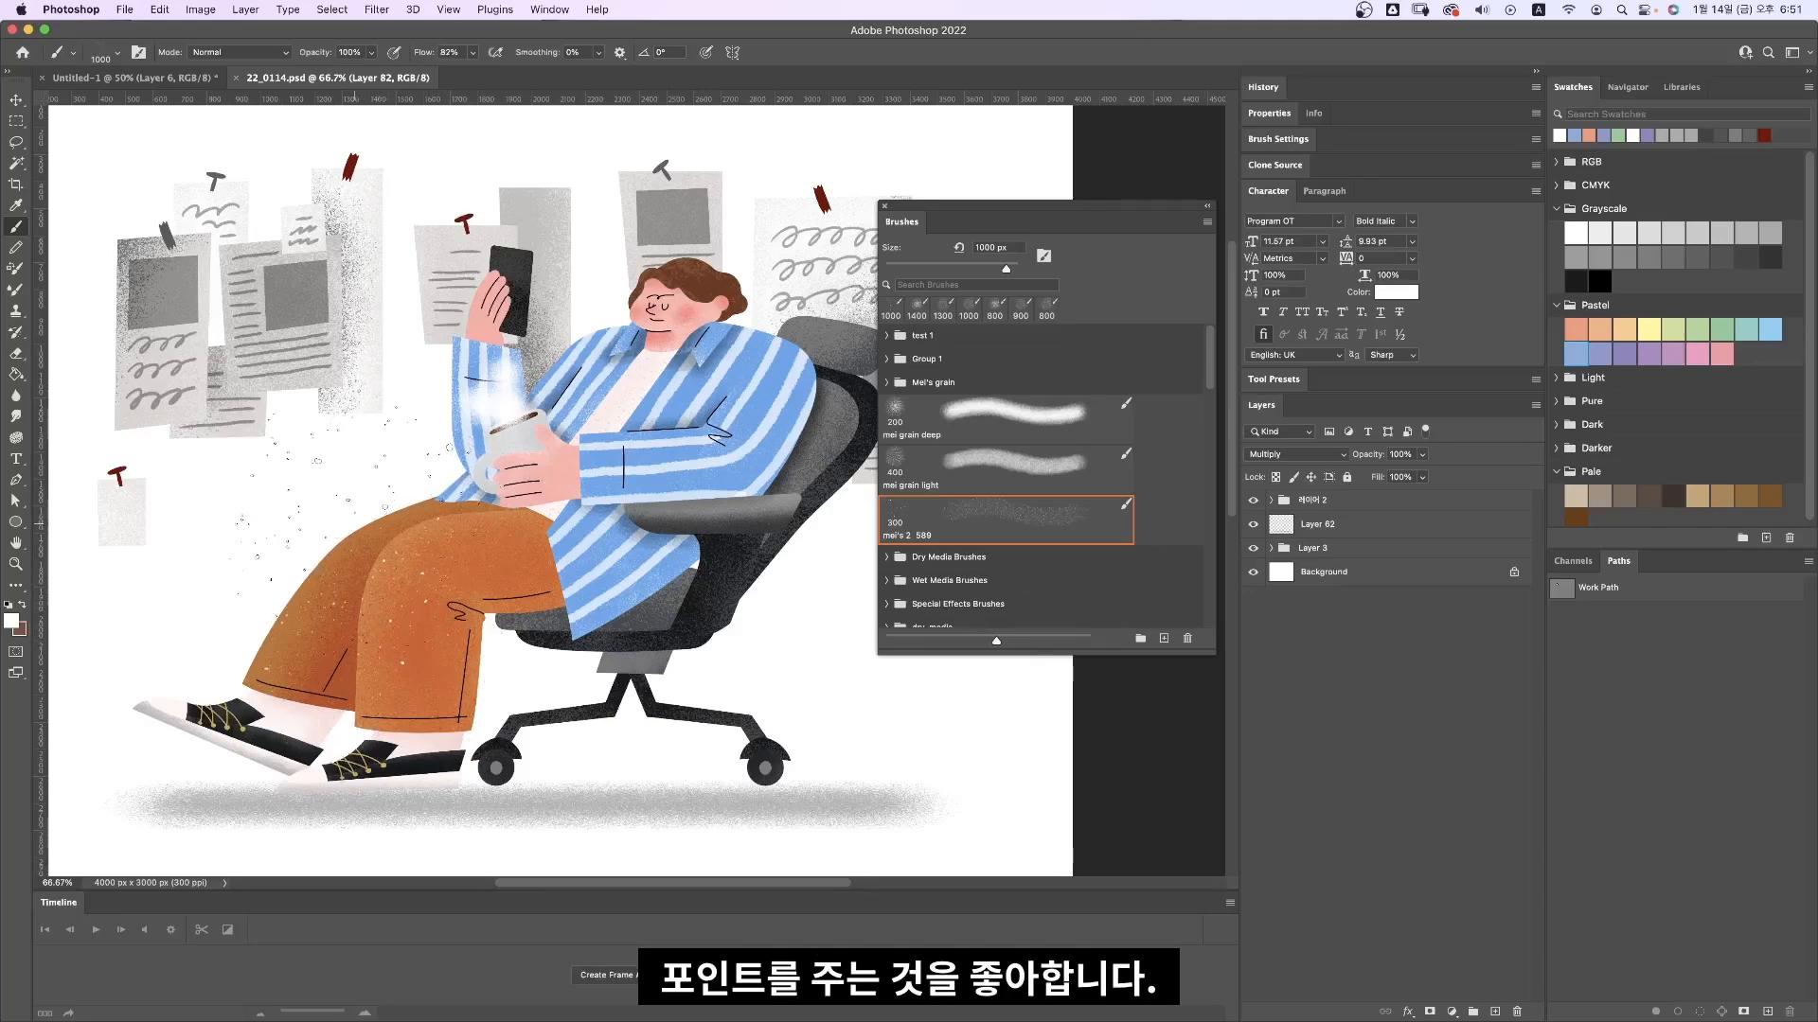
Step: Return to the Untitled-1 circles document and target Layer 3, the Multiply layer clipped to the orange circle
left_click(168, 78)
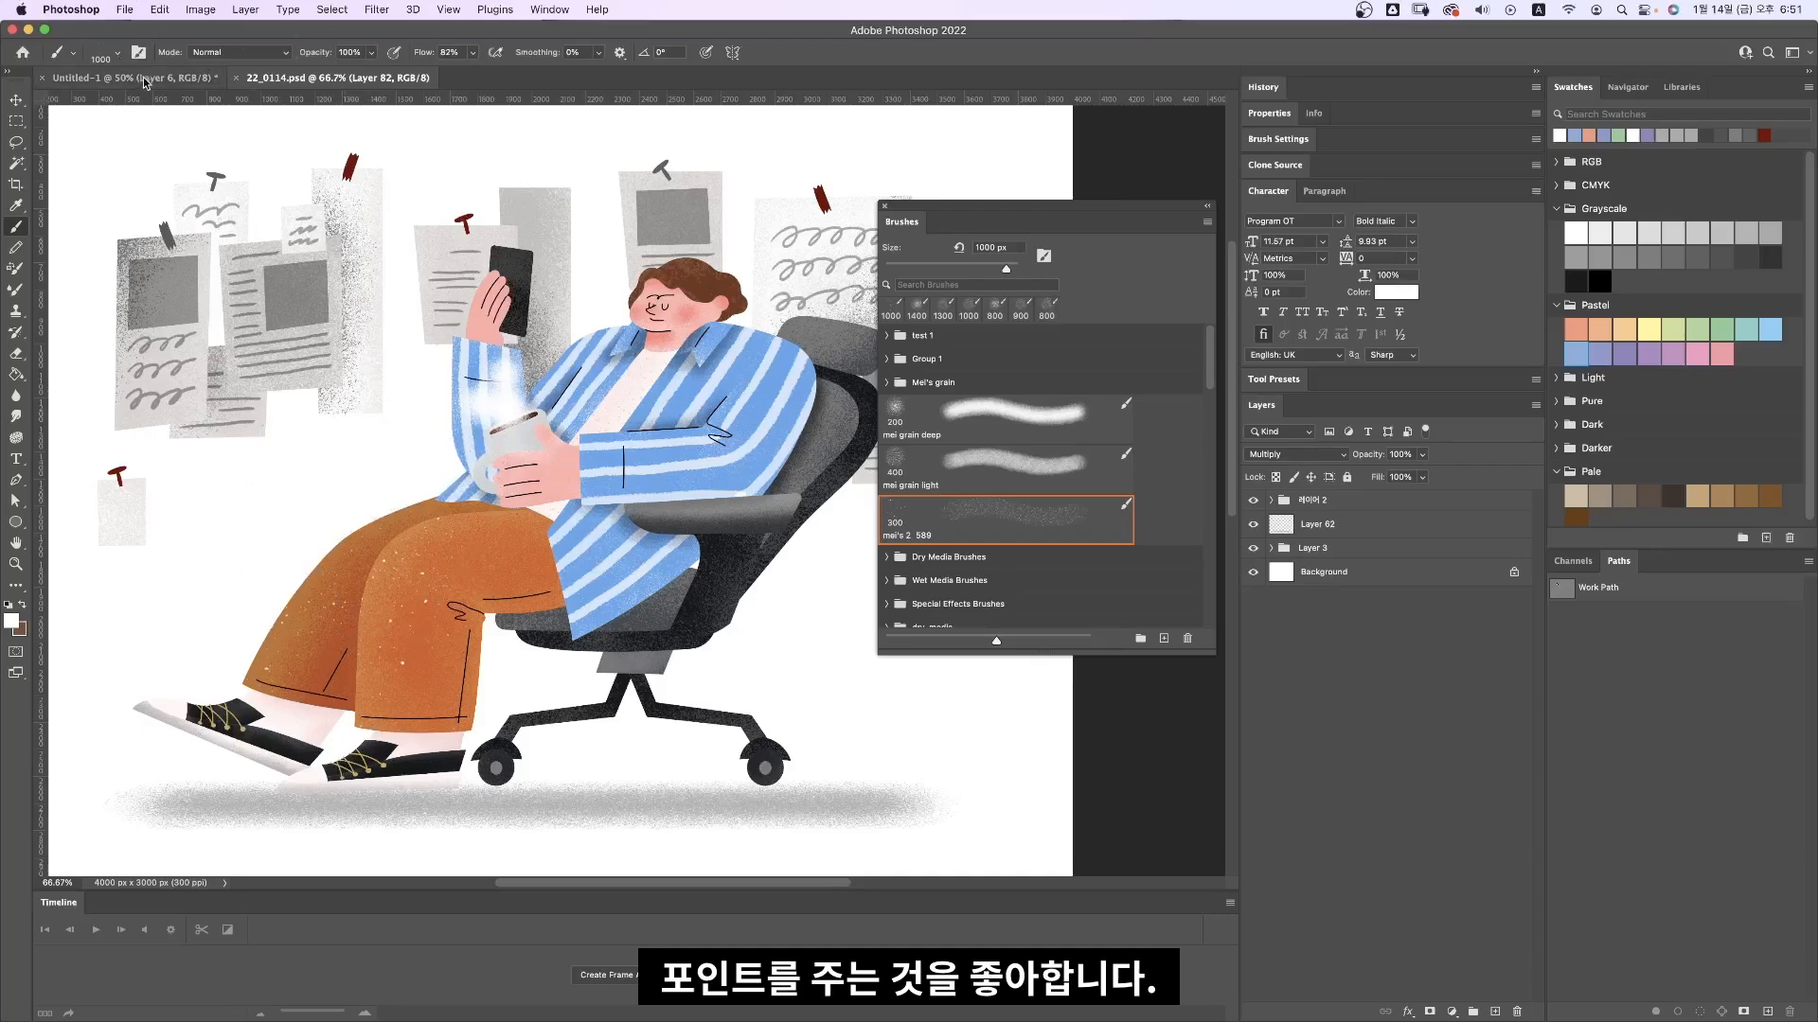
key("super+minus")
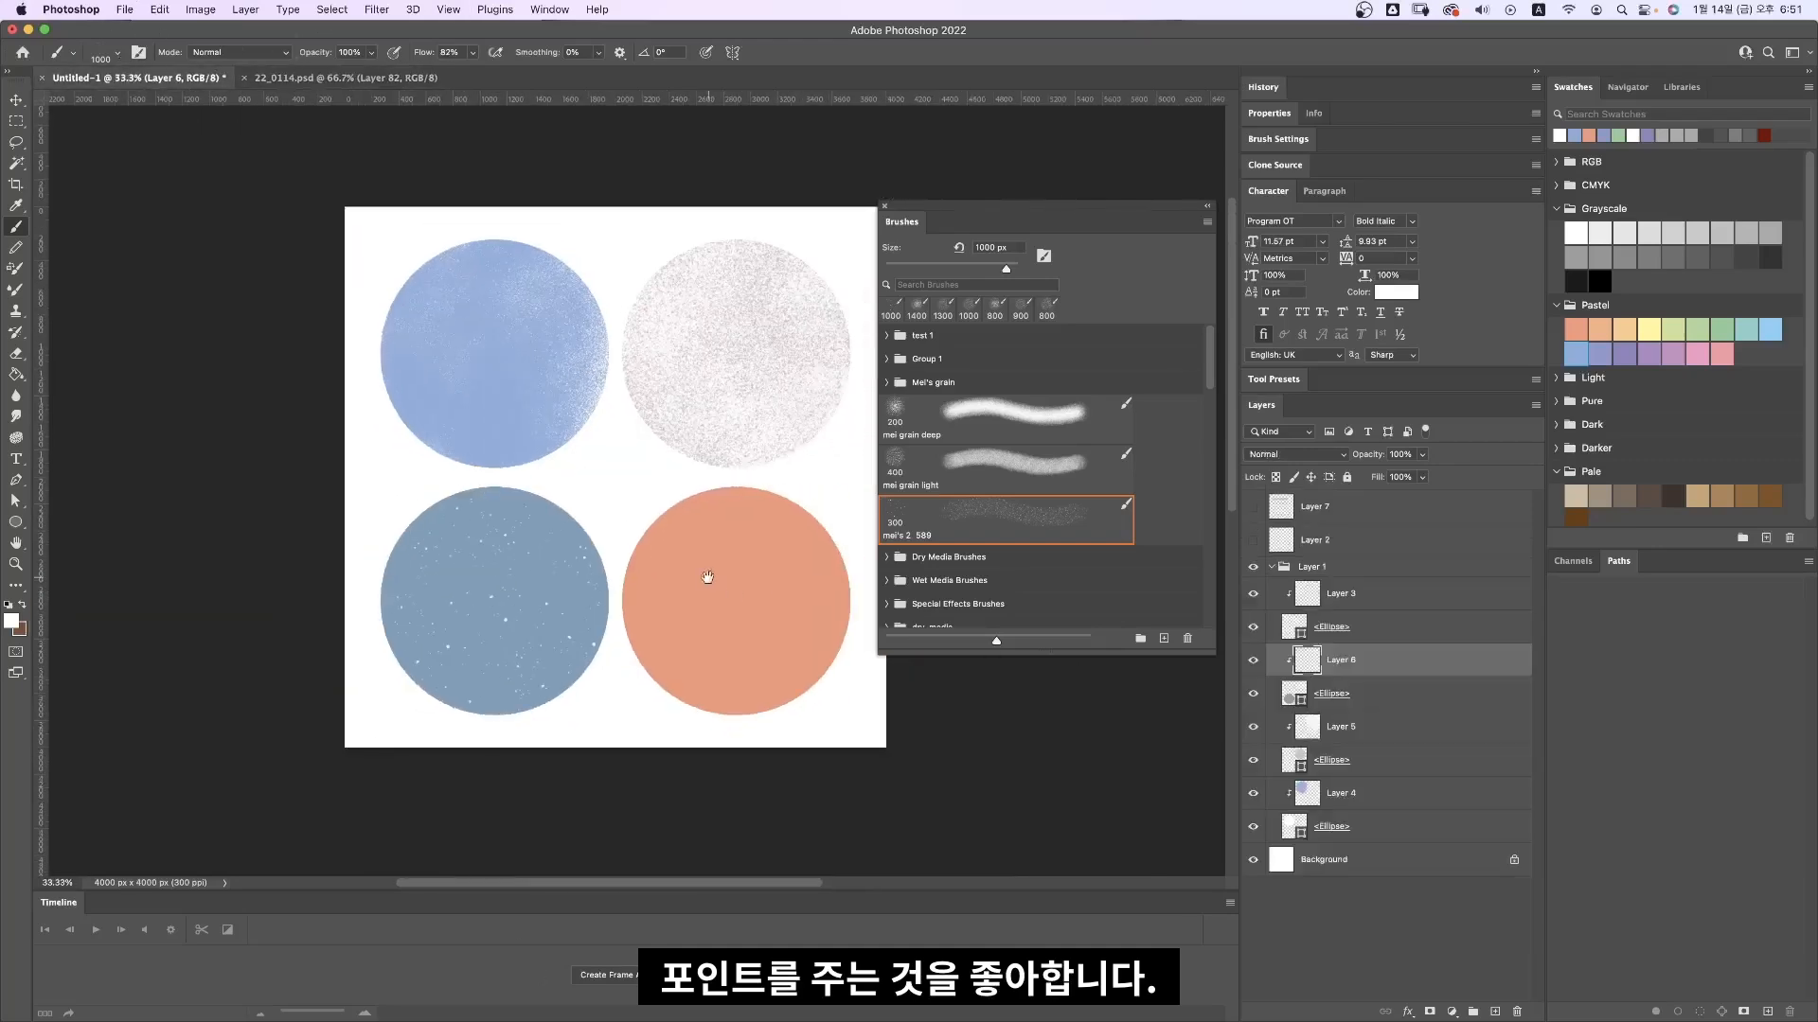
left_click_drag(707, 577, 602, 577)
key("v")
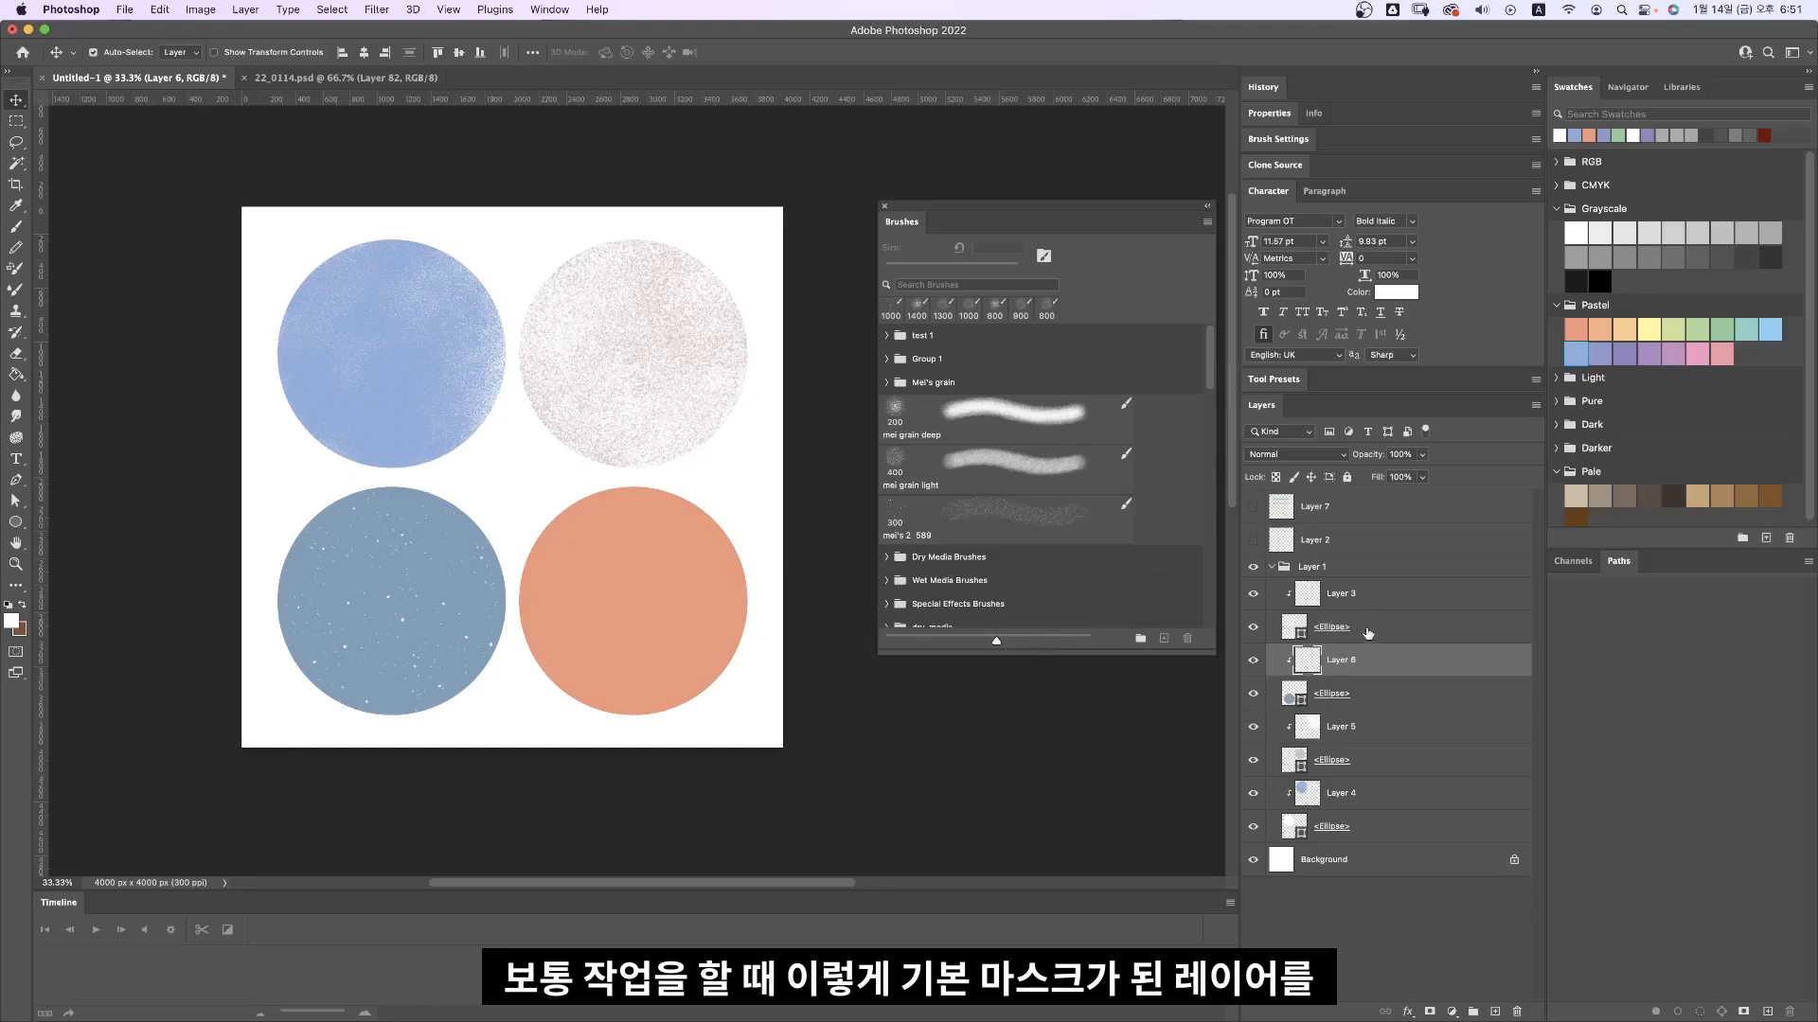
left_click(1396, 630)
left_click(1384, 595)
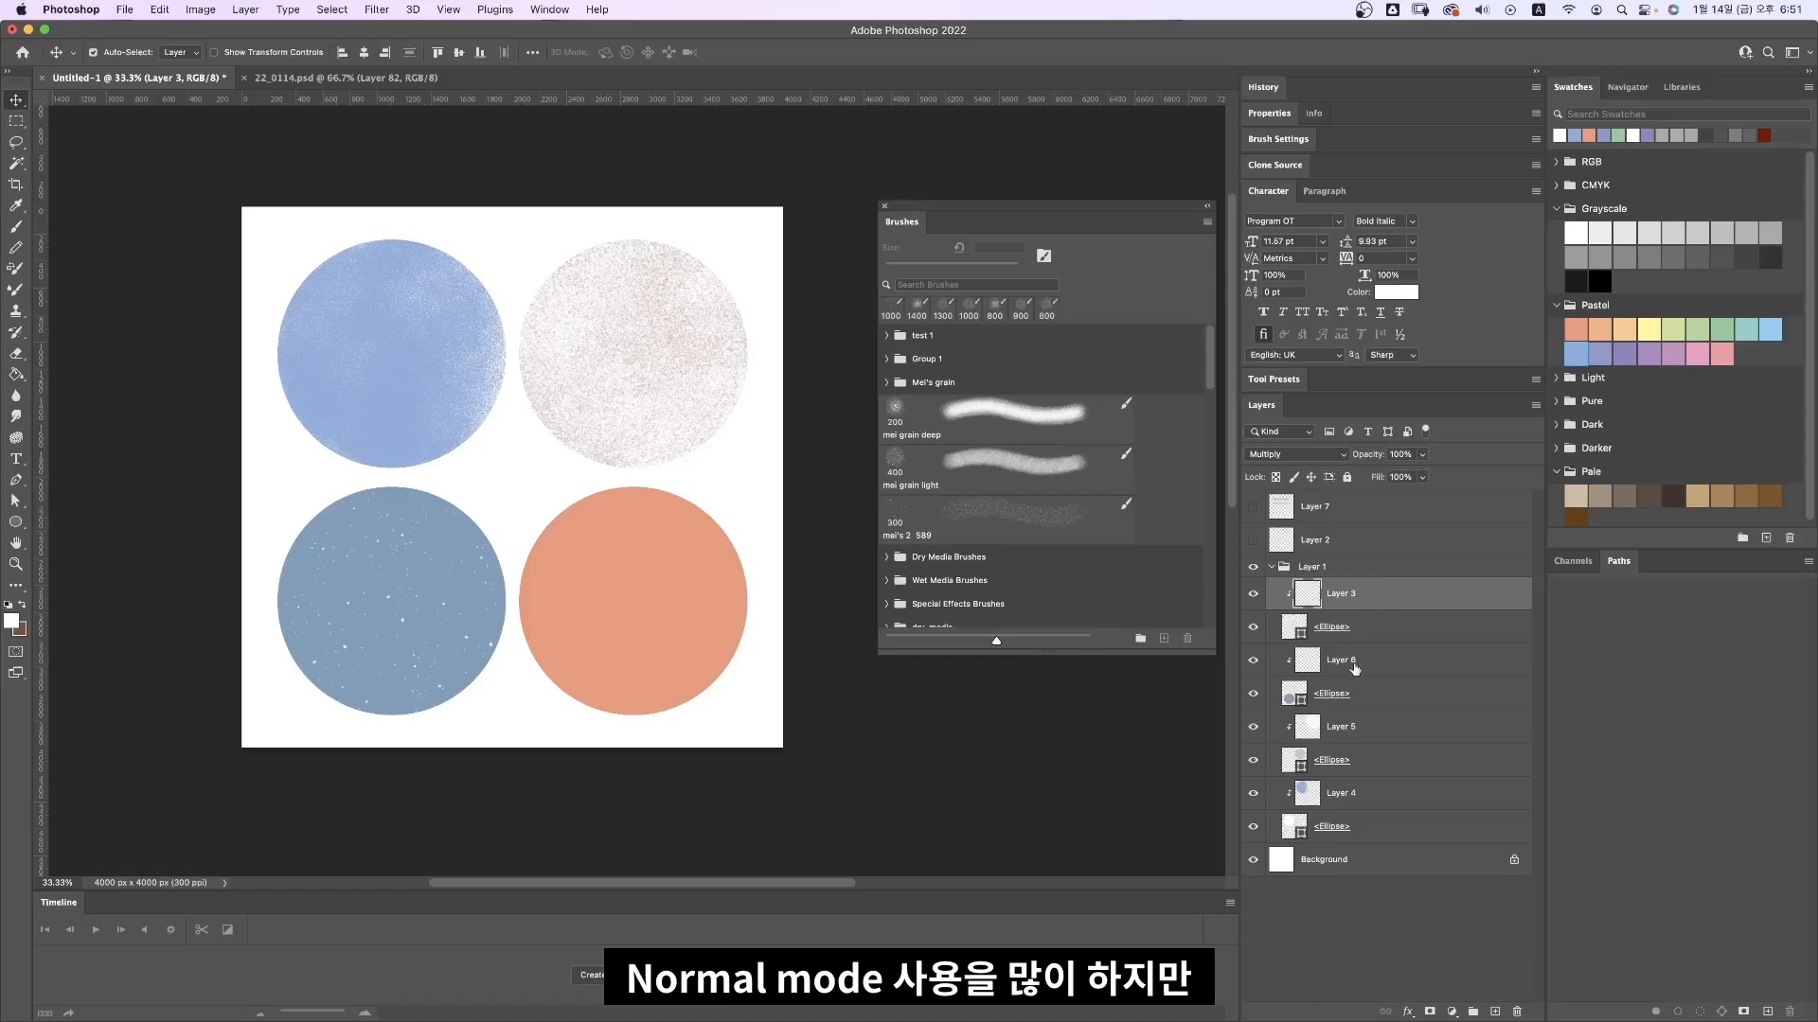
left_click(1355, 668)
left_click(1365, 602)
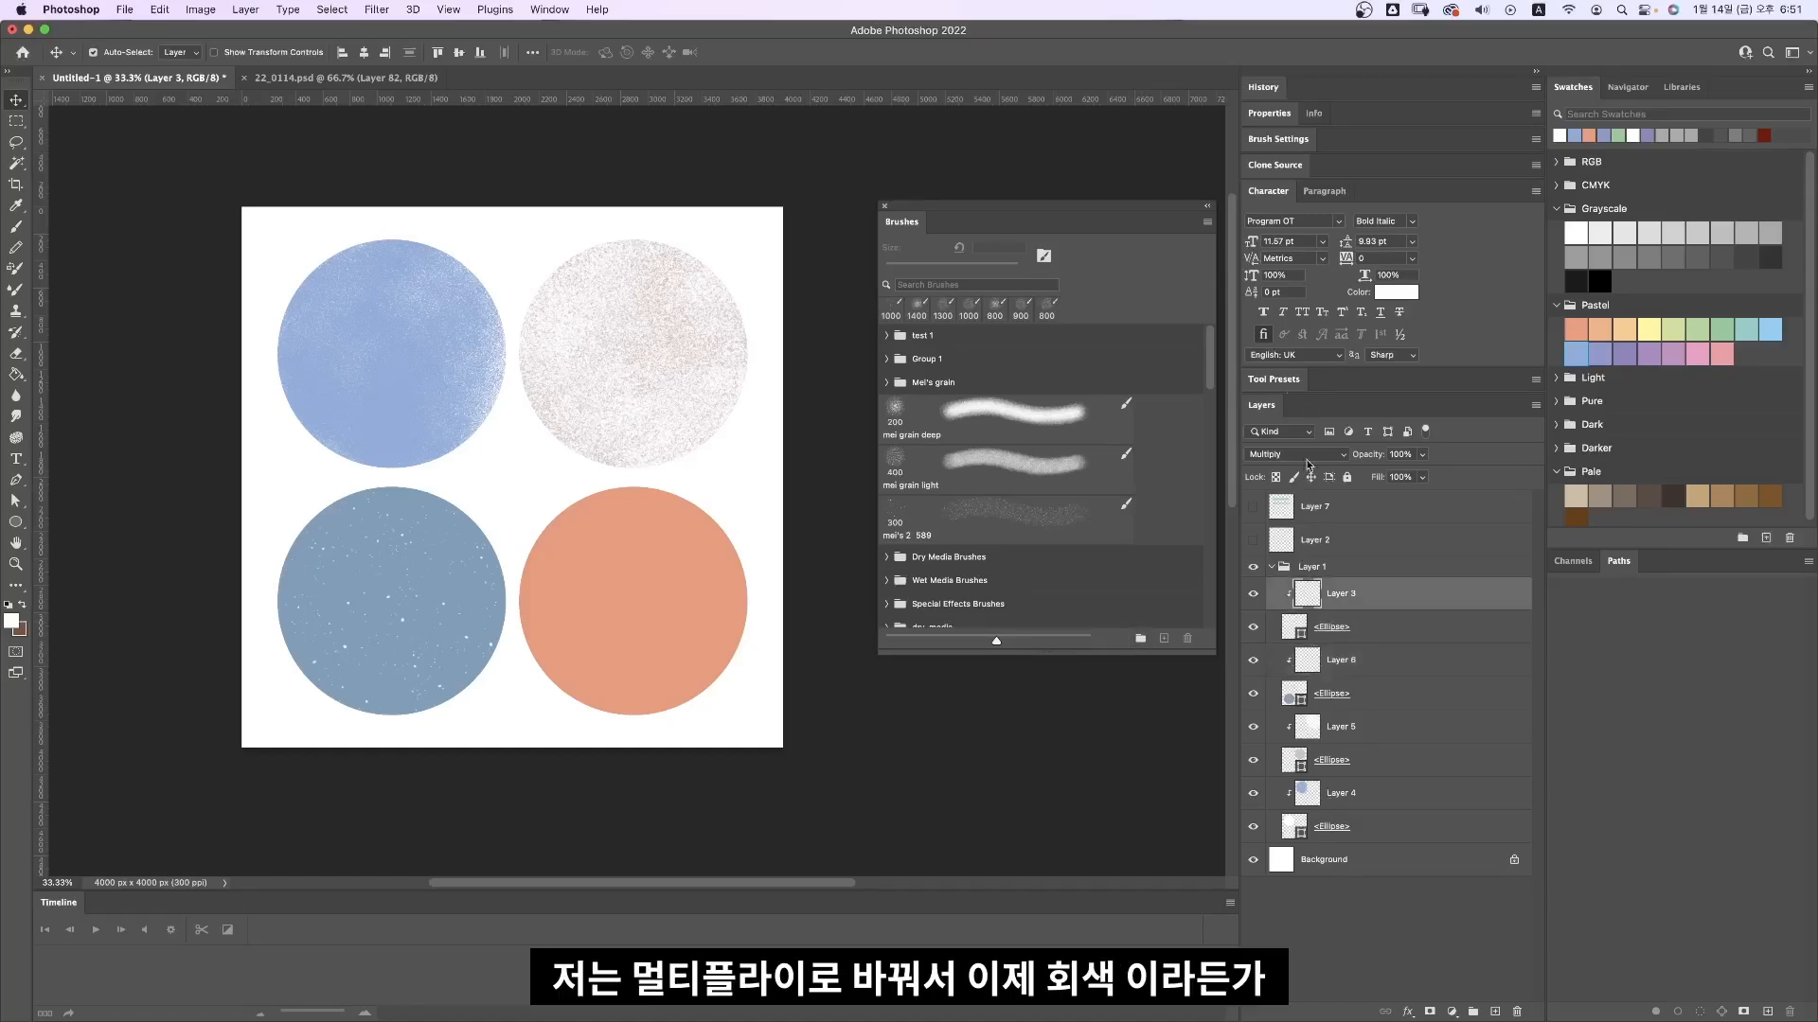
Step: Choose pastel green as the paint colour and enlarge the mel grain deep brush to 700 px
left_click(1600, 256)
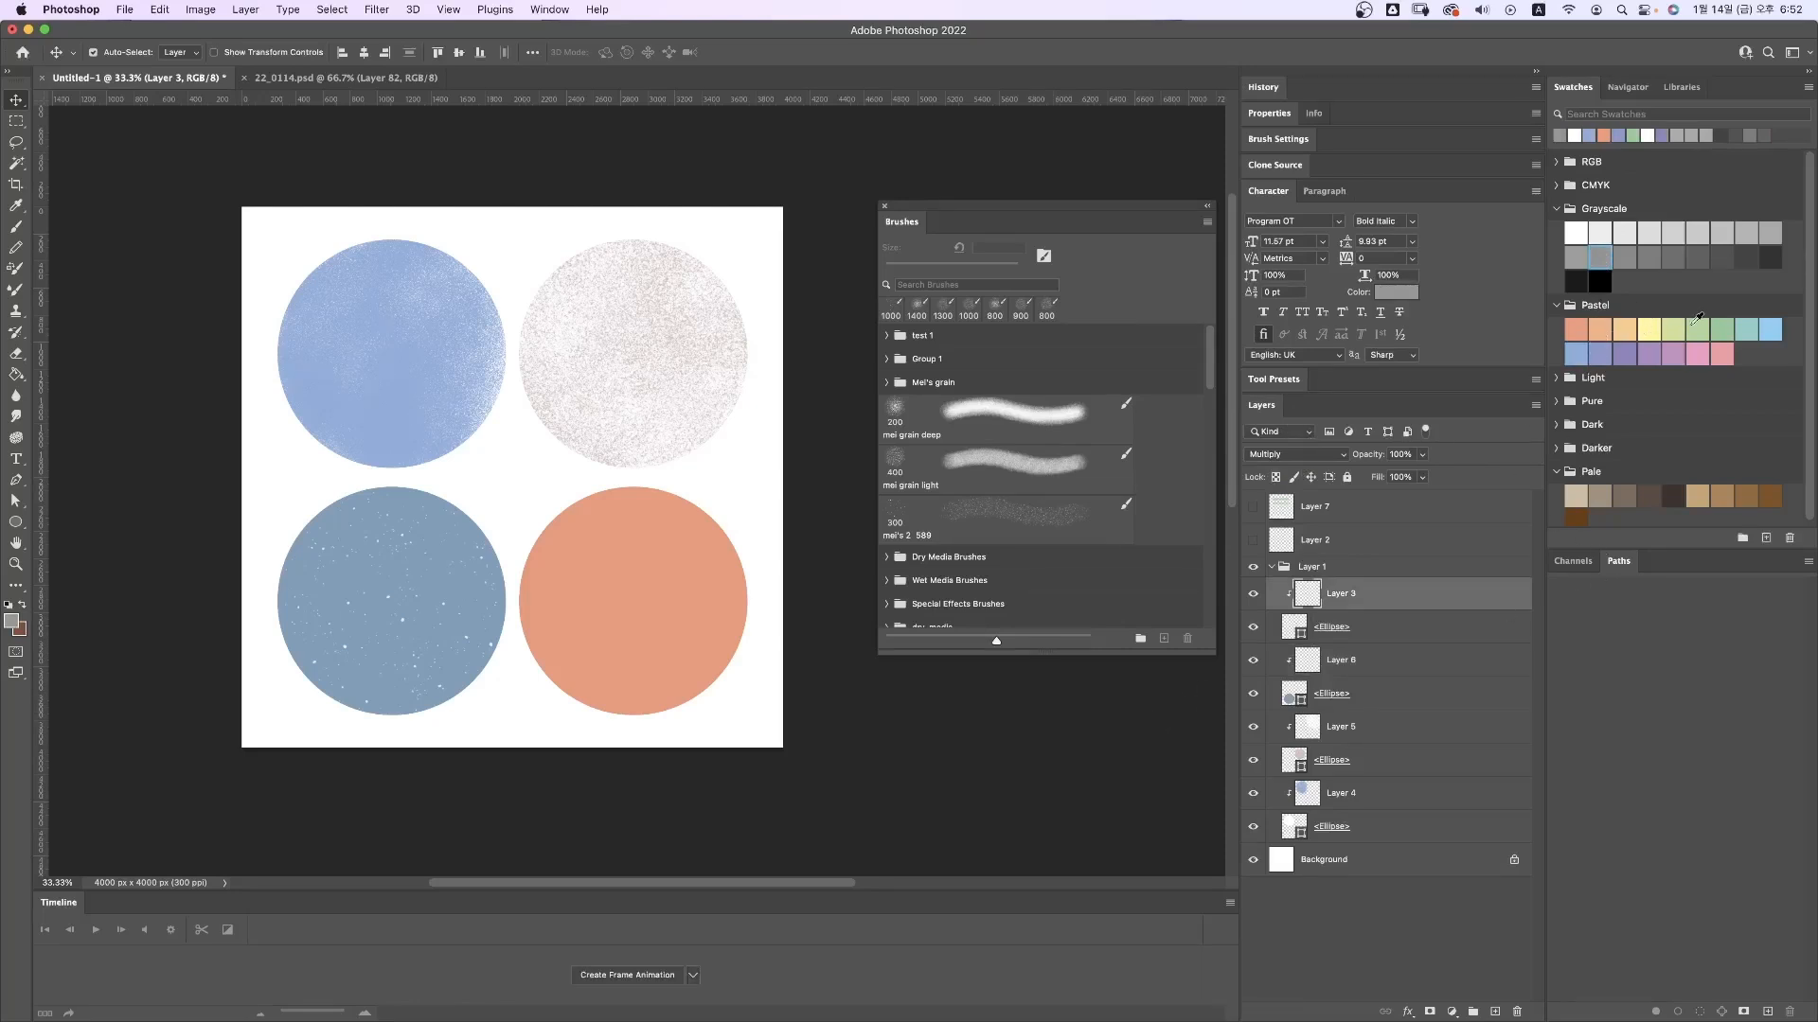
left_click(1721, 327)
left_click(1089, 511)
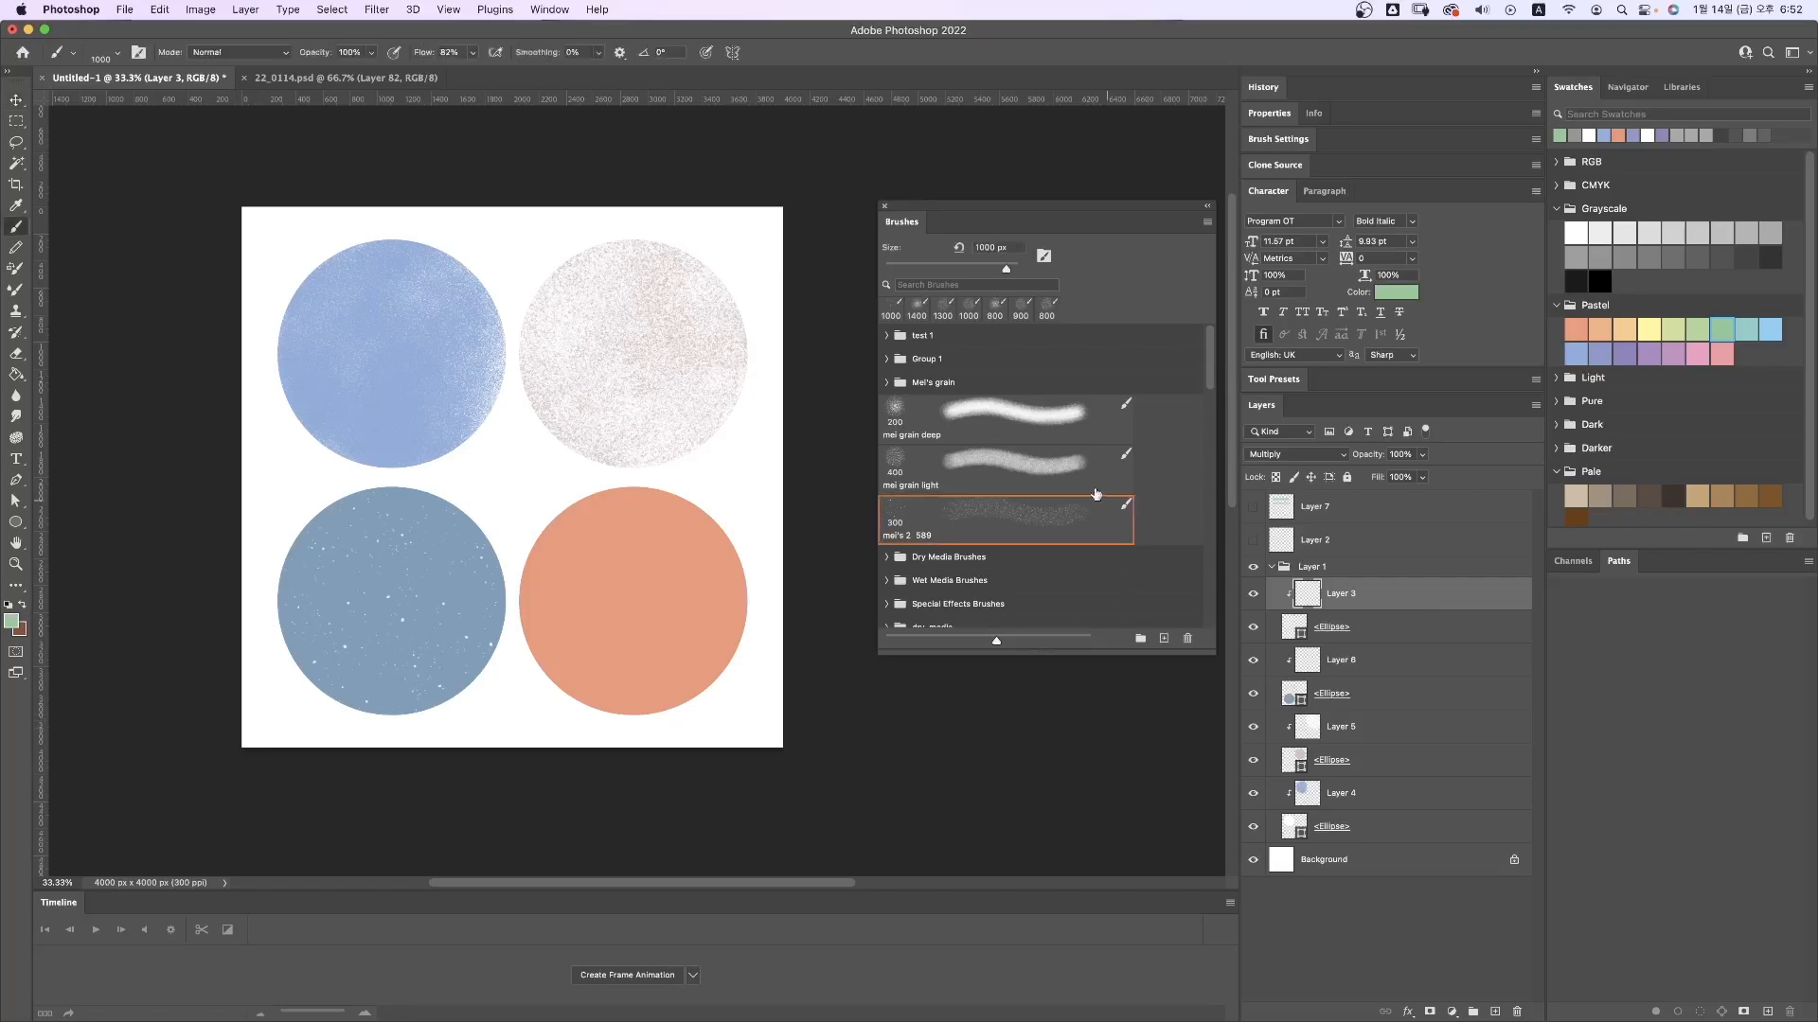
left_click(1032, 462)
left_click(1046, 435)
key("bracketright")
key("bracketright")
key("bracketright")
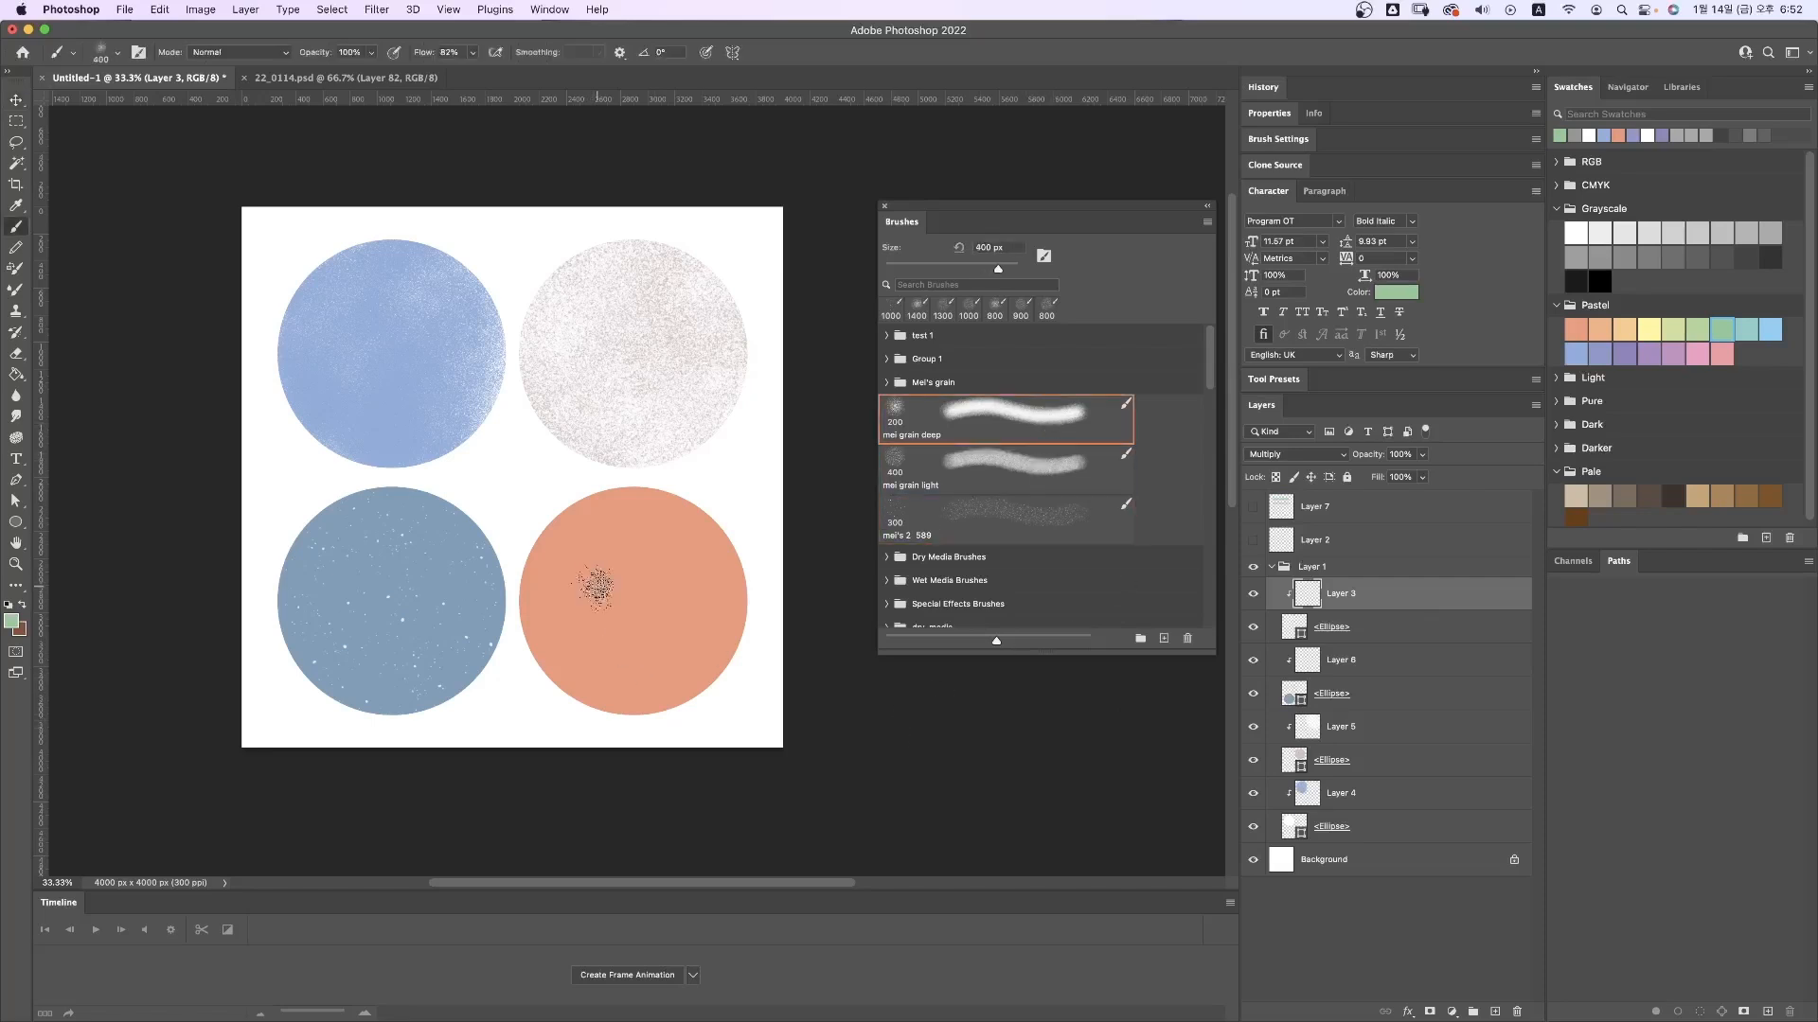
Step: Shade the lower-right edge of the orange circle with green grain, redoing the first stroke as a narrower band
mouse_move(663, 644)
left_mouse_down()
mouse_move(710, 540)
mouse_move(719, 630)
mouse_move(666, 695)
mouse_move(631, 692)
mouse_move(705, 583)
mouse_move(647, 592)
mouse_move(604, 668)
mouse_move(609, 722)
left_mouse_up()
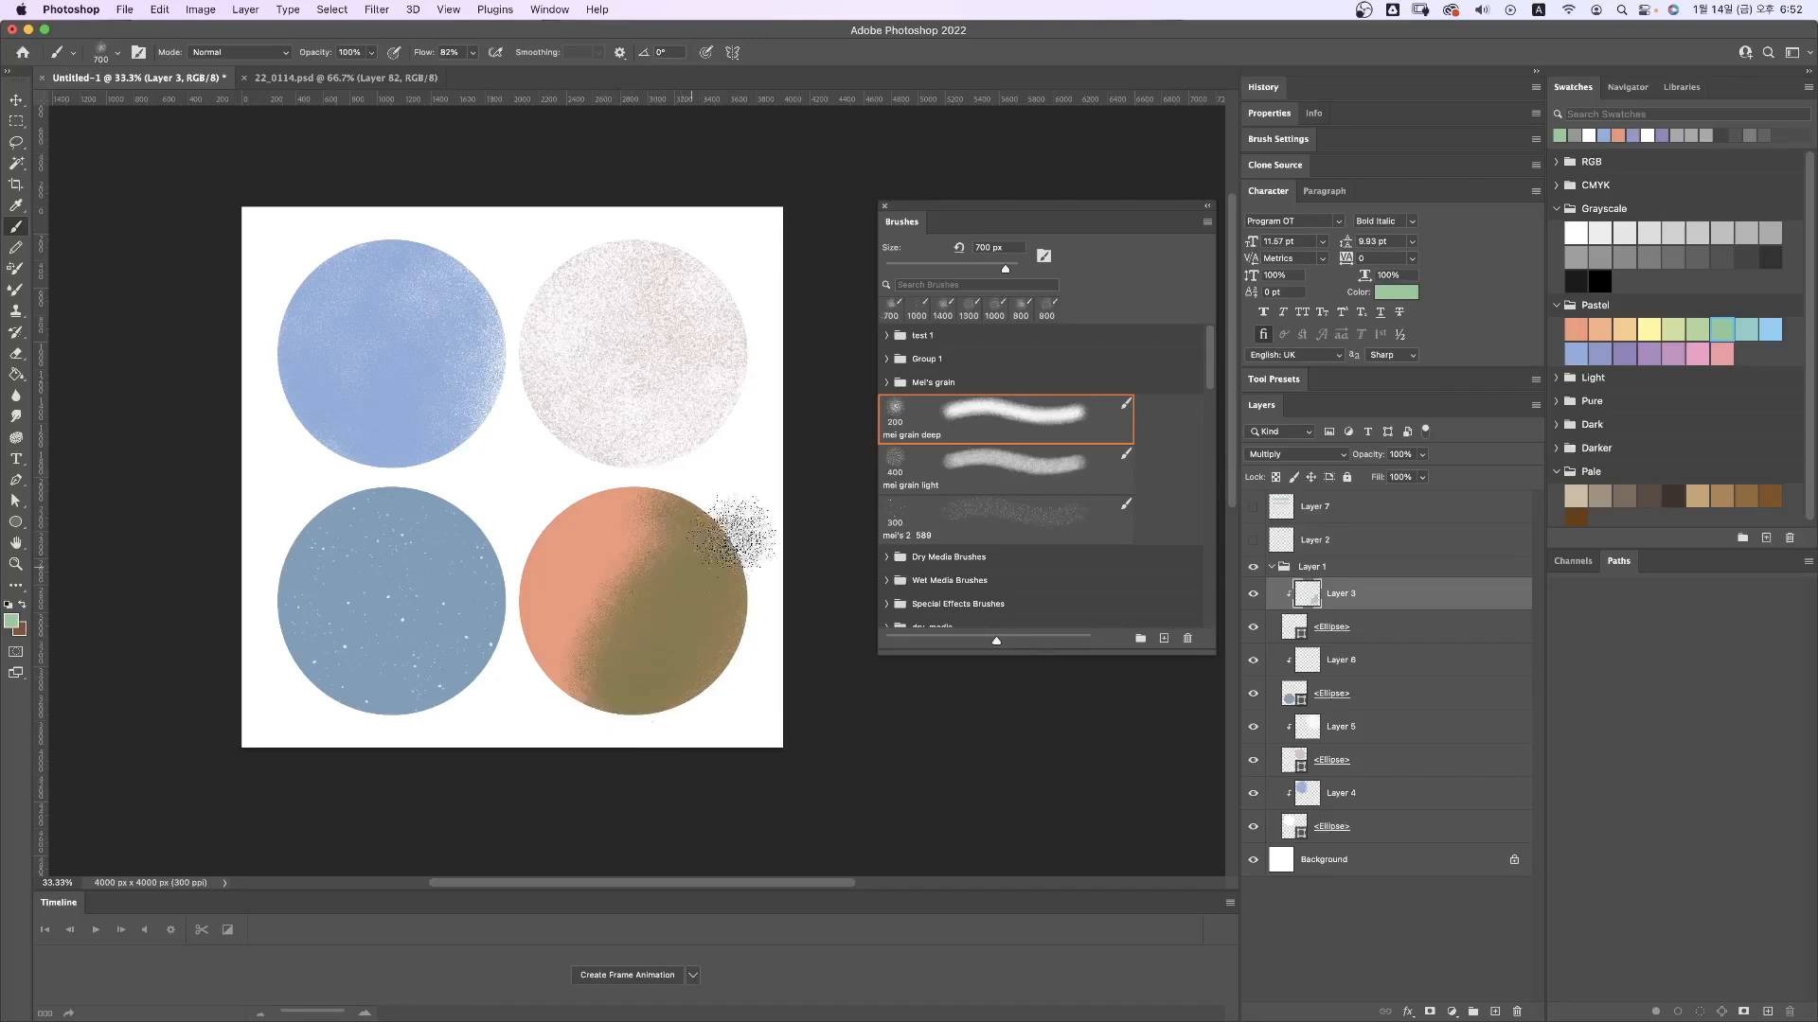
key("super+z")
mouse_move(723, 568)
left_mouse_down()
mouse_move(703, 663)
mouse_move(642, 719)
mouse_move(588, 730)
left_mouse_up()
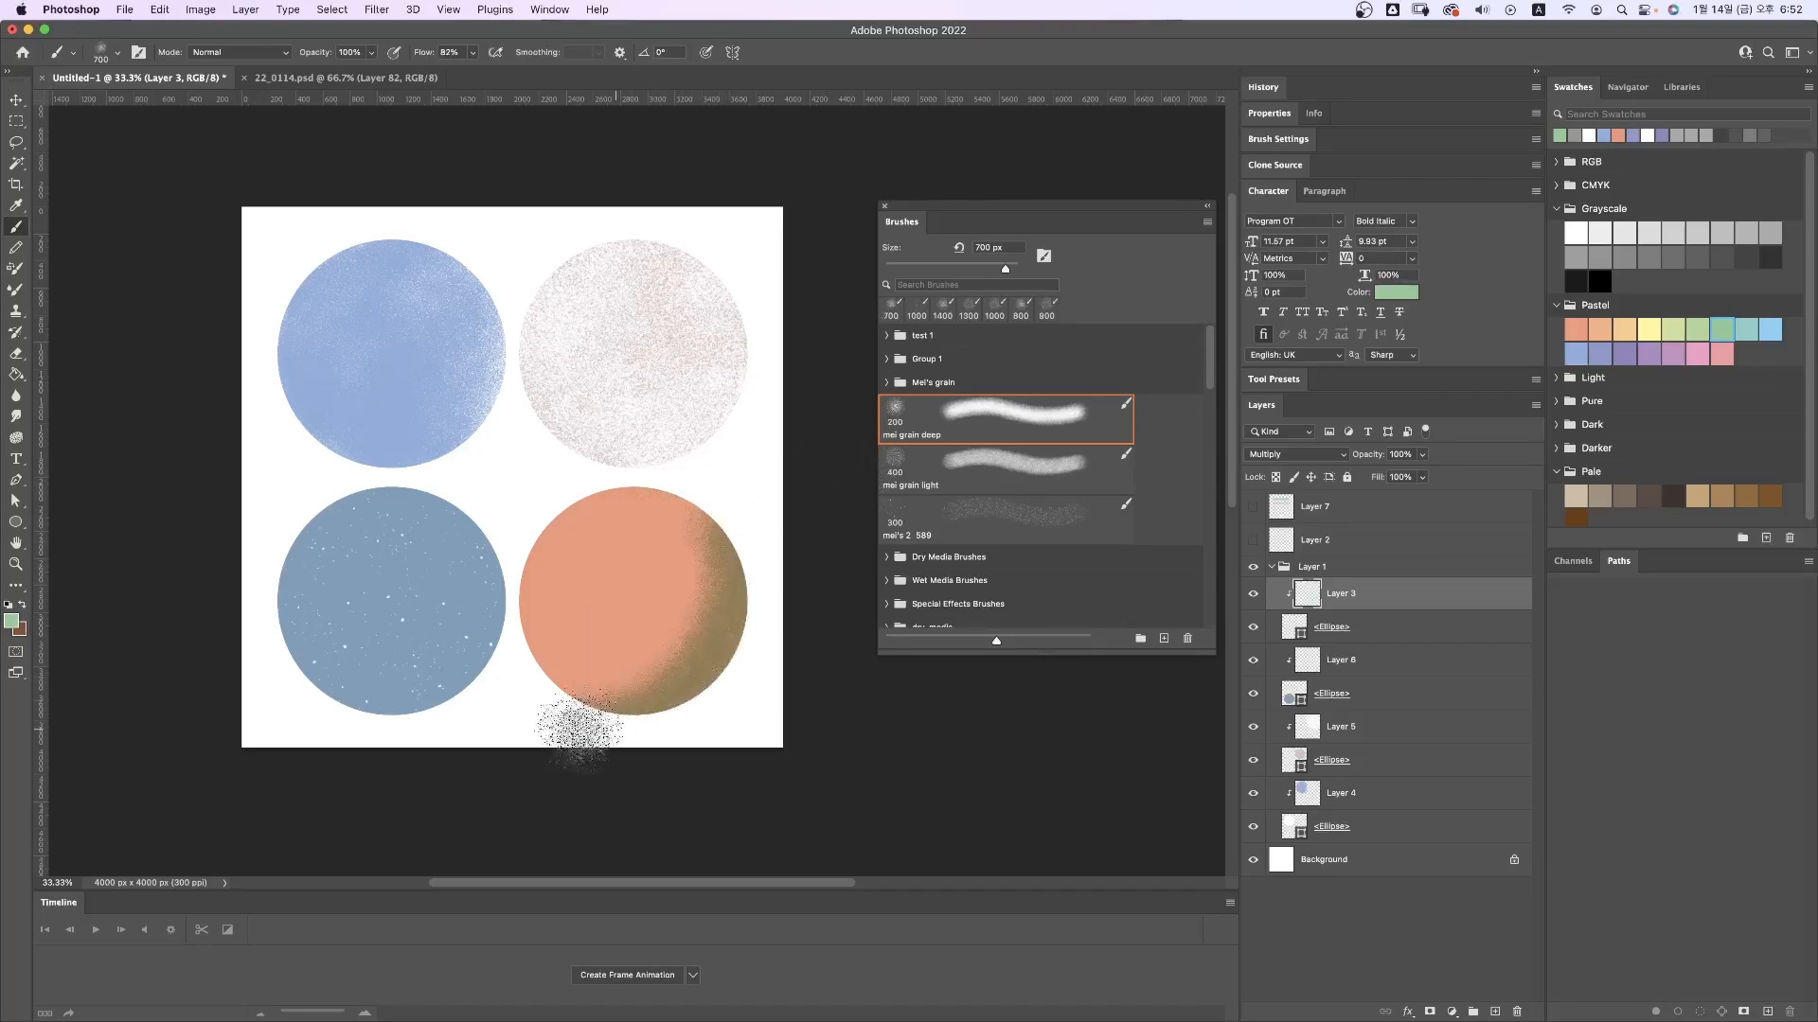
Step: Shade the upper-left edge of the orange circle with pastel violet-blue grain, replacing the first stroke
key("super+equal")
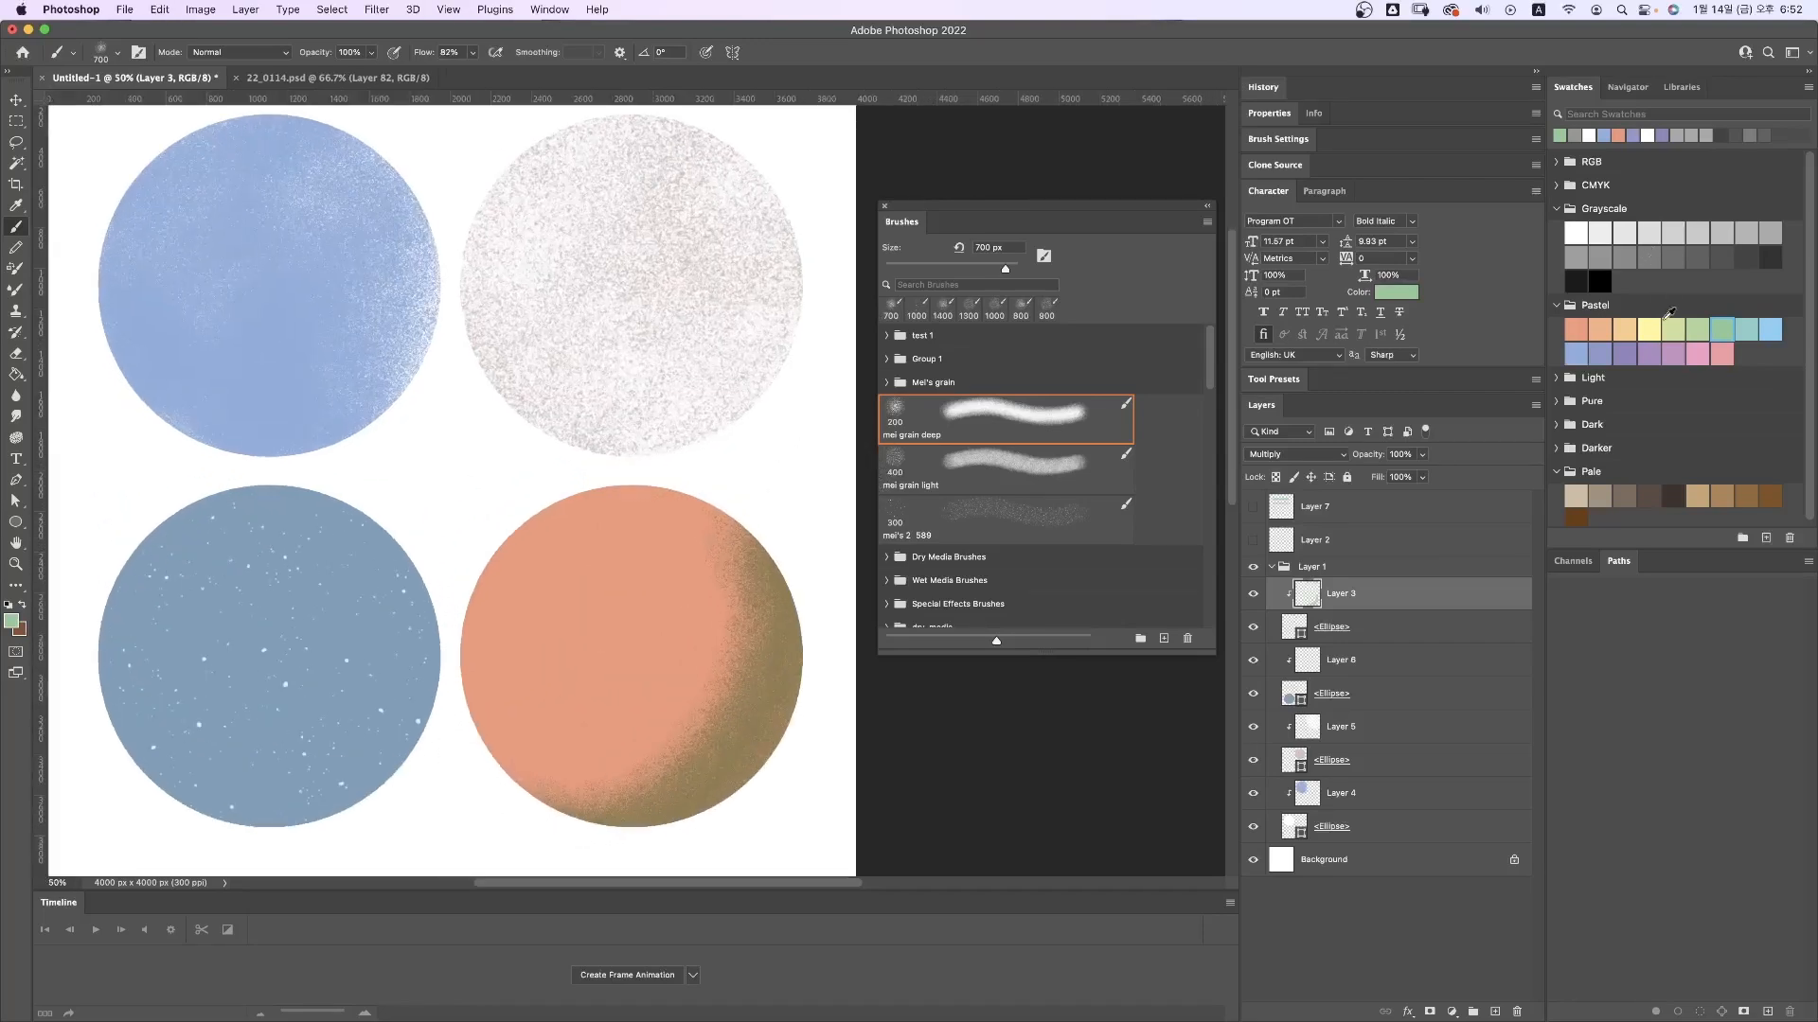
left_click(1600, 352)
mouse_move(701, 478)
left_mouse_down()
mouse_move(577, 515)
mouse_move(497, 568)
mouse_move(483, 777)
left_mouse_up()
key("super+z")
mouse_move(706, 516)
left_mouse_down()
mouse_move(512, 525)
mouse_move(459, 606)
mouse_move(464, 757)
mouse_move(539, 852)
left_mouse_up()
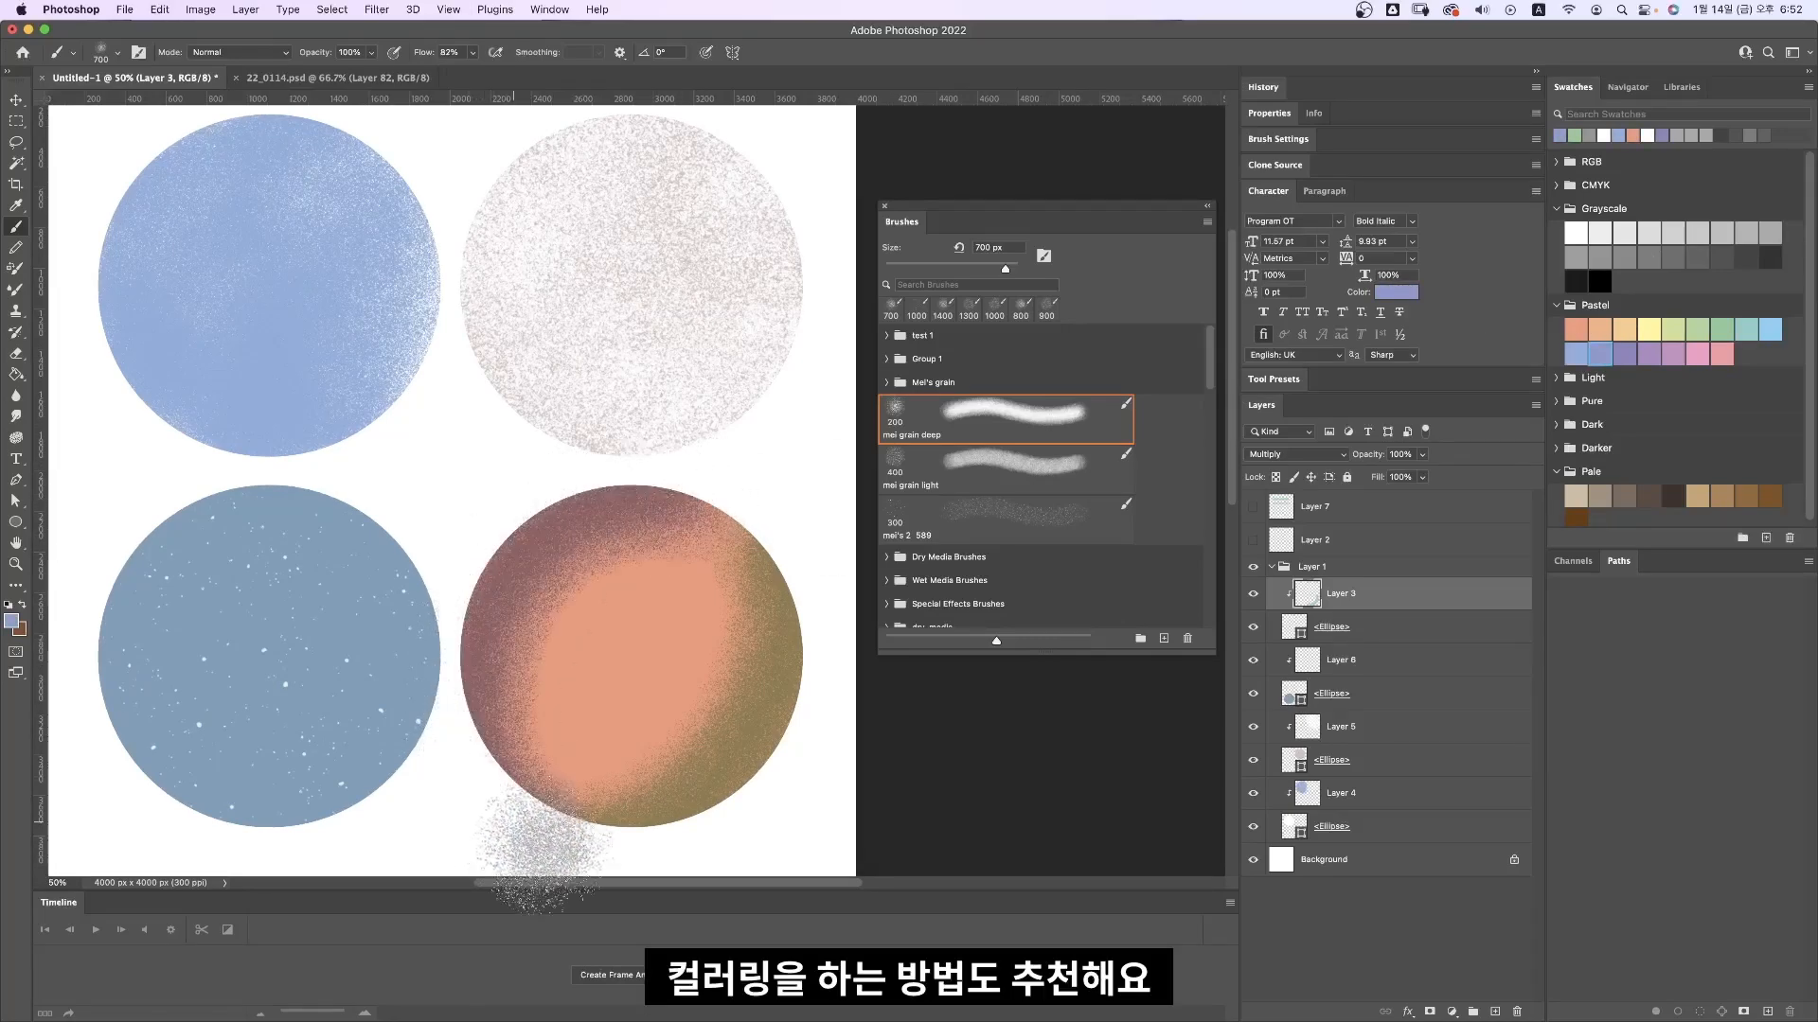
Step: Paint mid-grey grain over the centre of the orange circle with the 700 px mel grain deep brush
left_click(1609, 259)
mouse_move(653, 582)
left_mouse_down()
mouse_move(606, 625)
mouse_move(677, 639)
mouse_move(568, 651)
mouse_move(650, 628)
mouse_move(701, 582)
left_mouse_up()
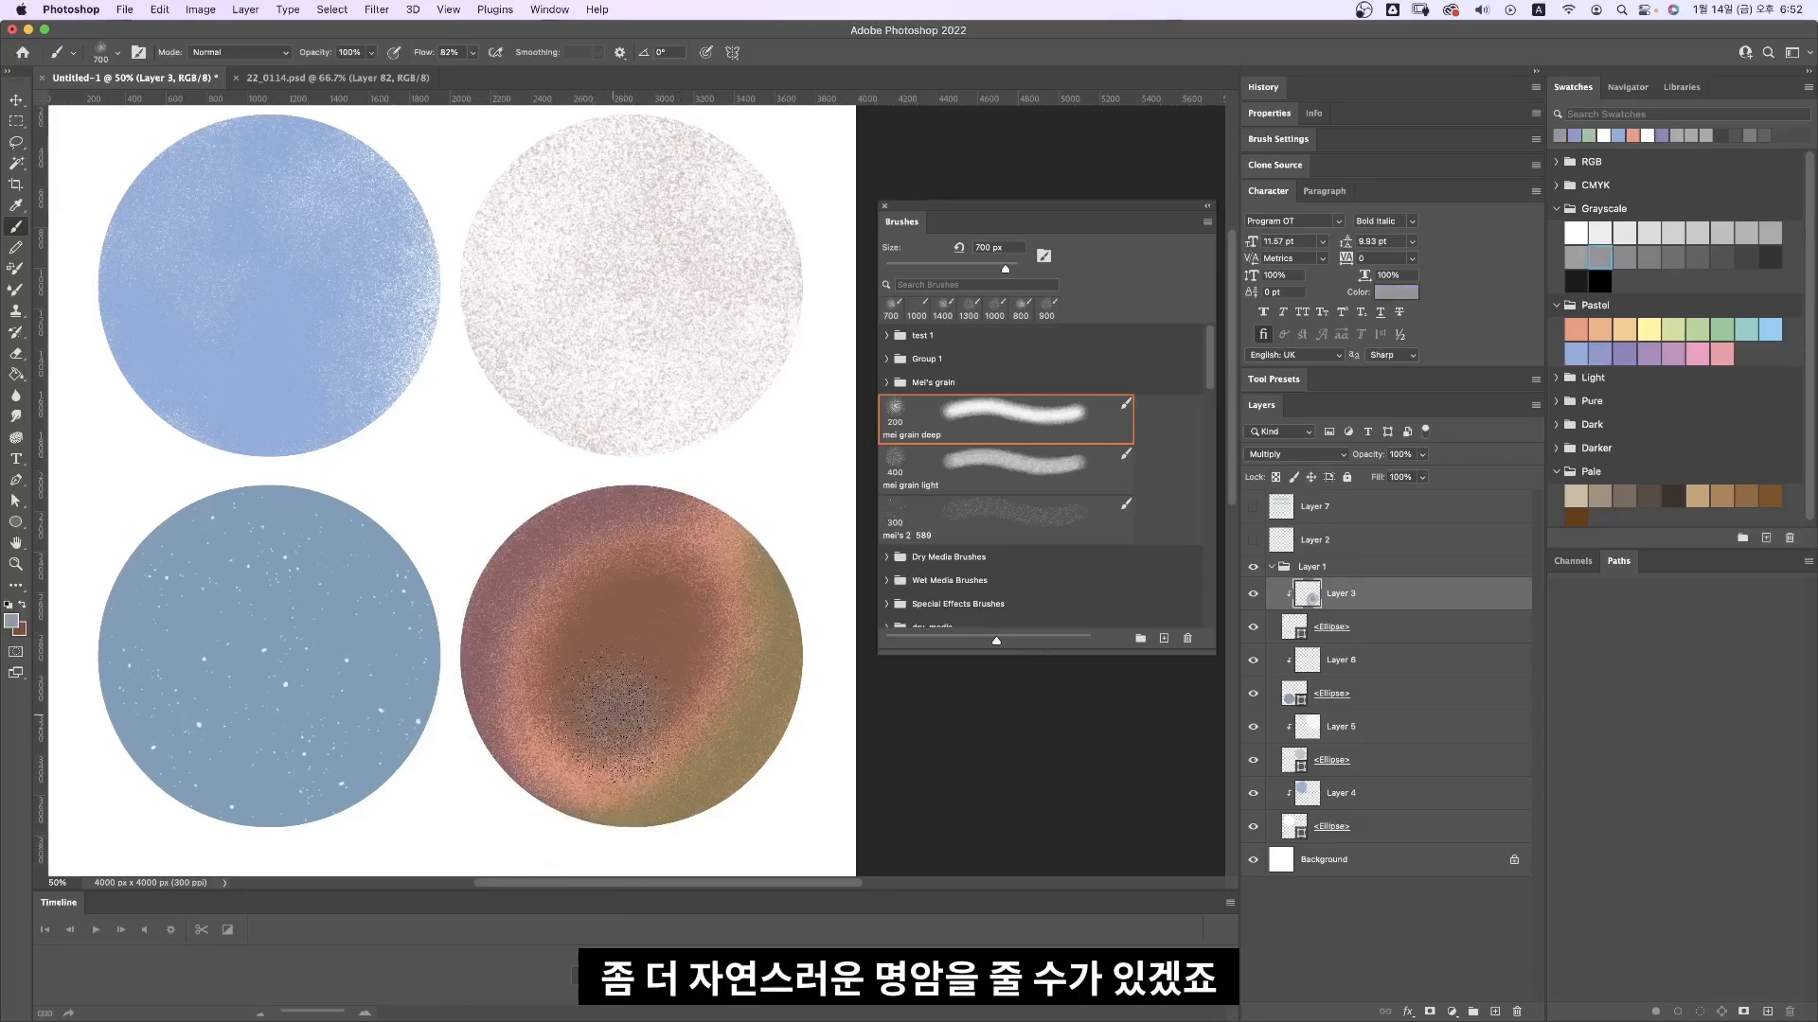
key("super+z")
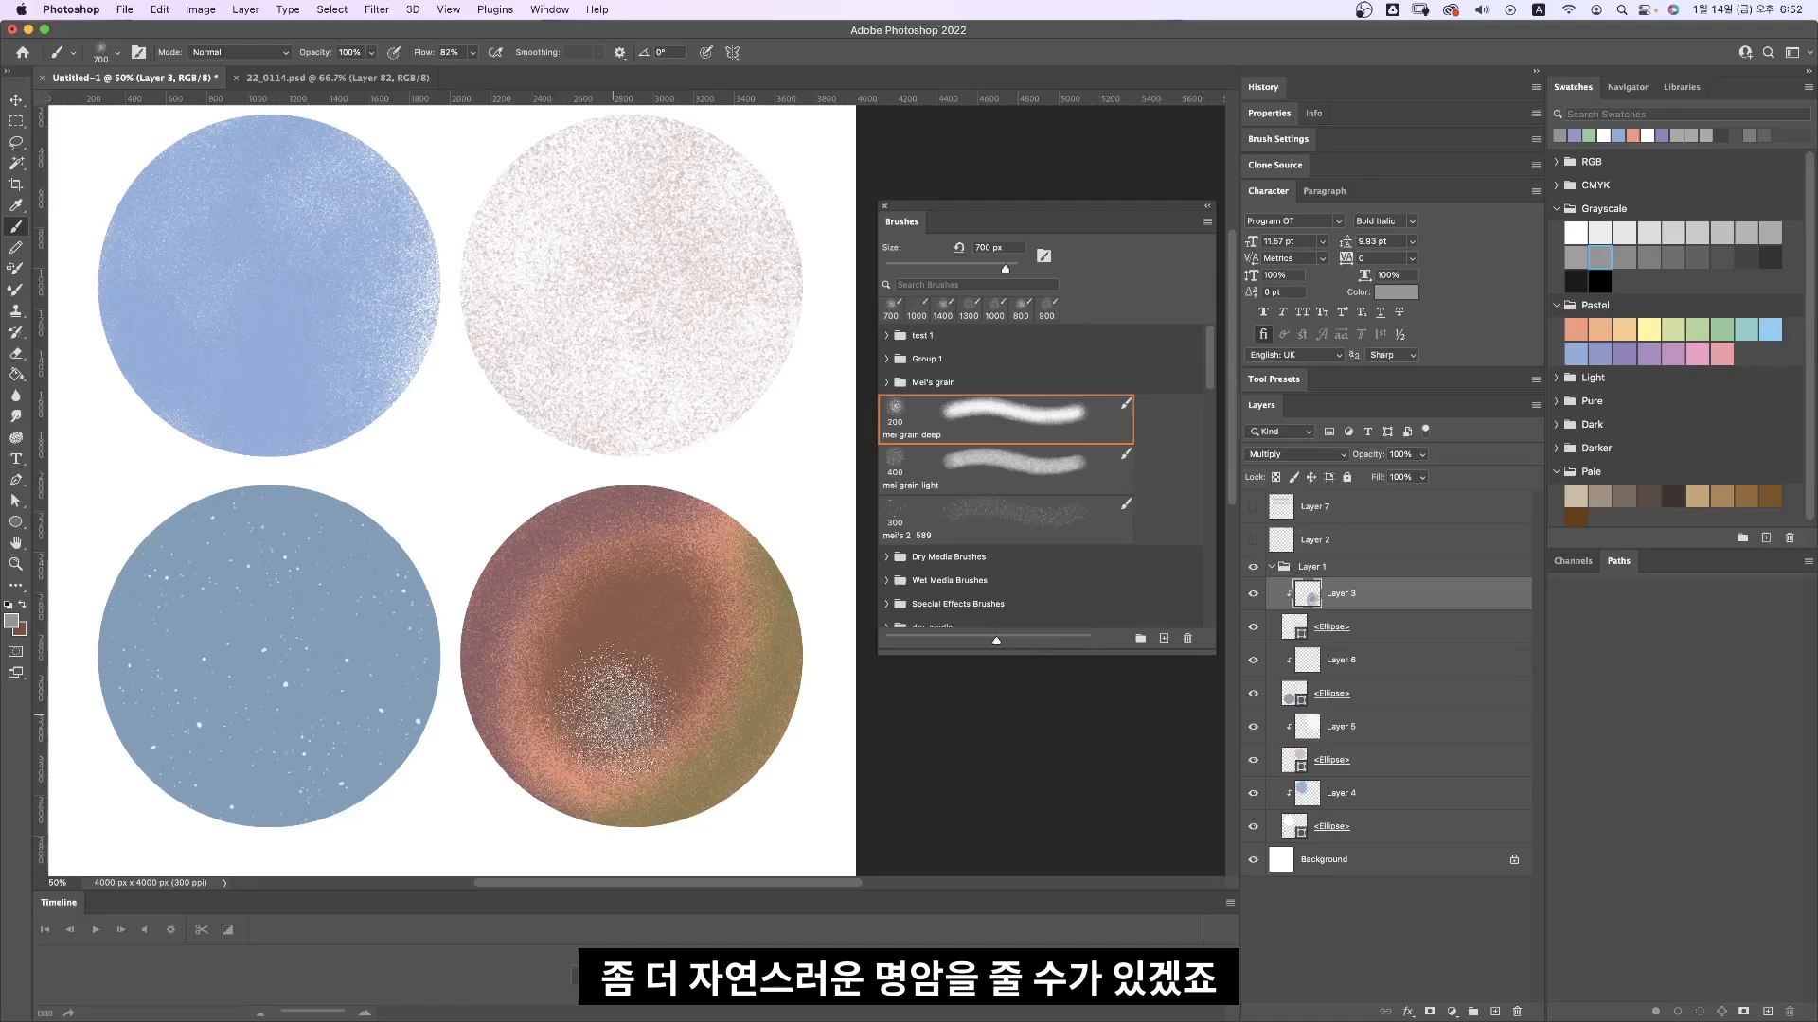
key("super+minus")
key("super+minus")
key("super+plus")
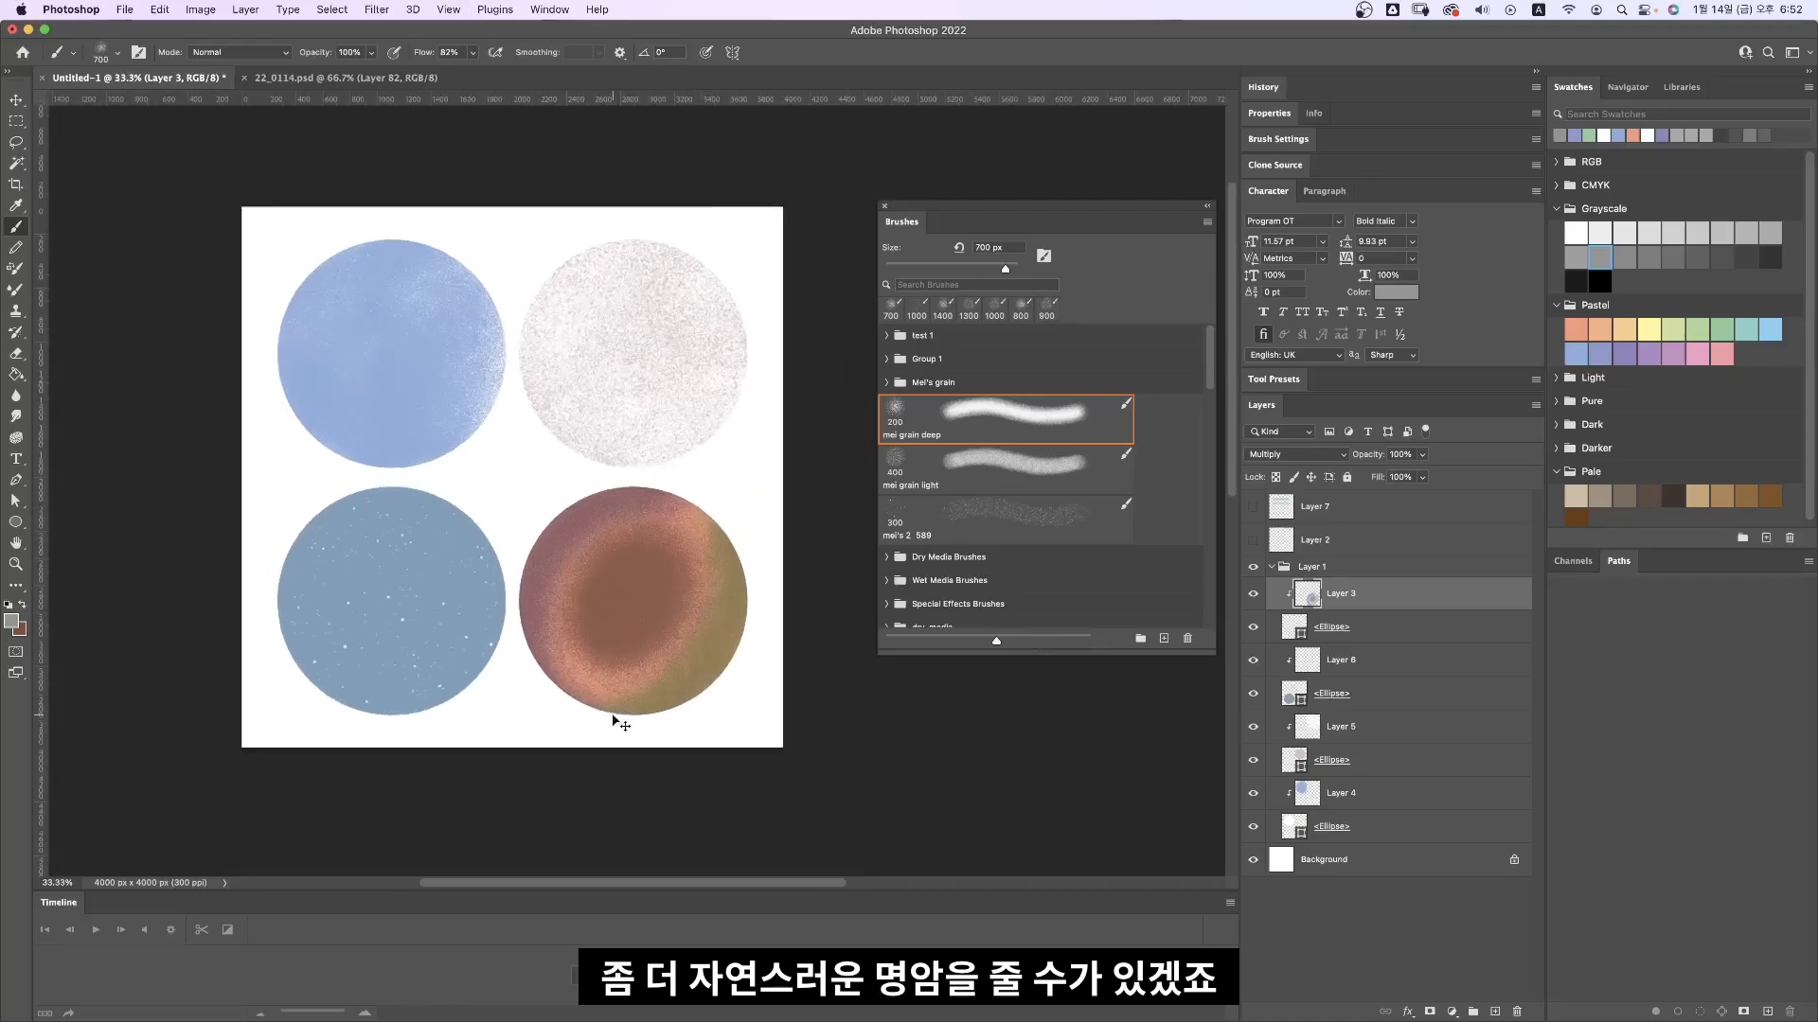
key("super+equal")
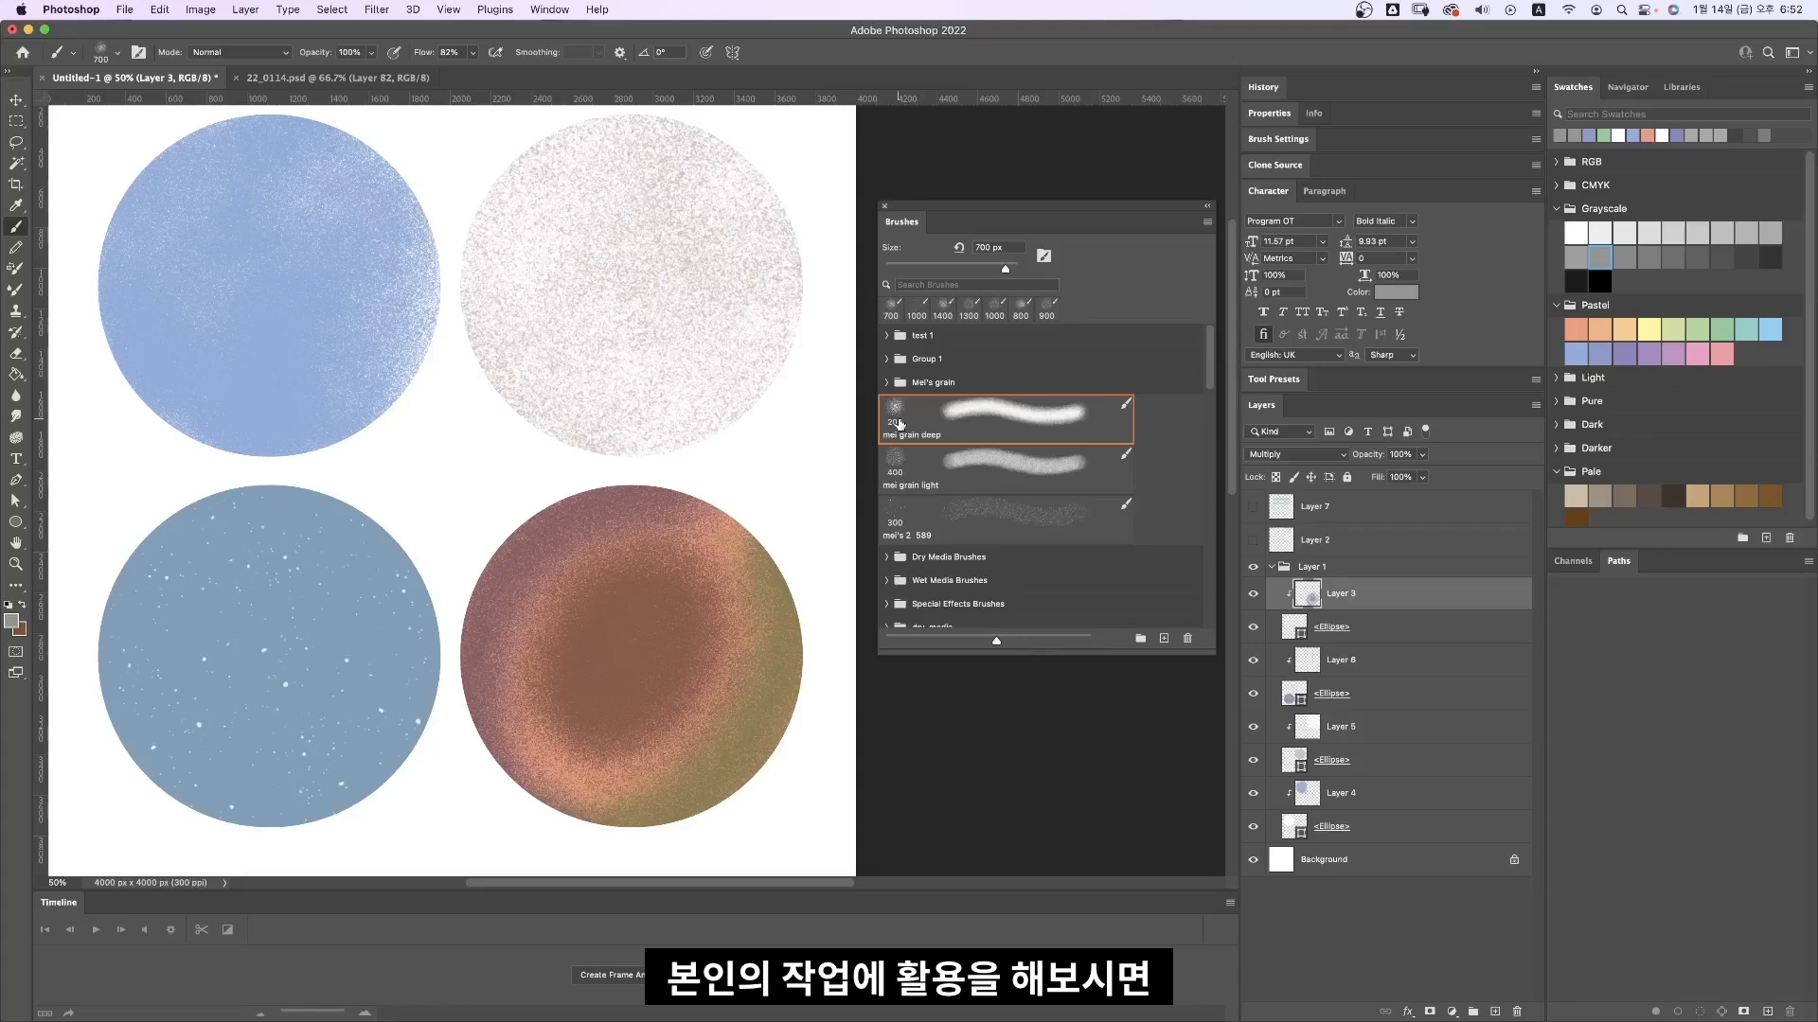
Step: Bring up the 22_0114.psd illustration again to review its grain colouring
left_click(338, 78)
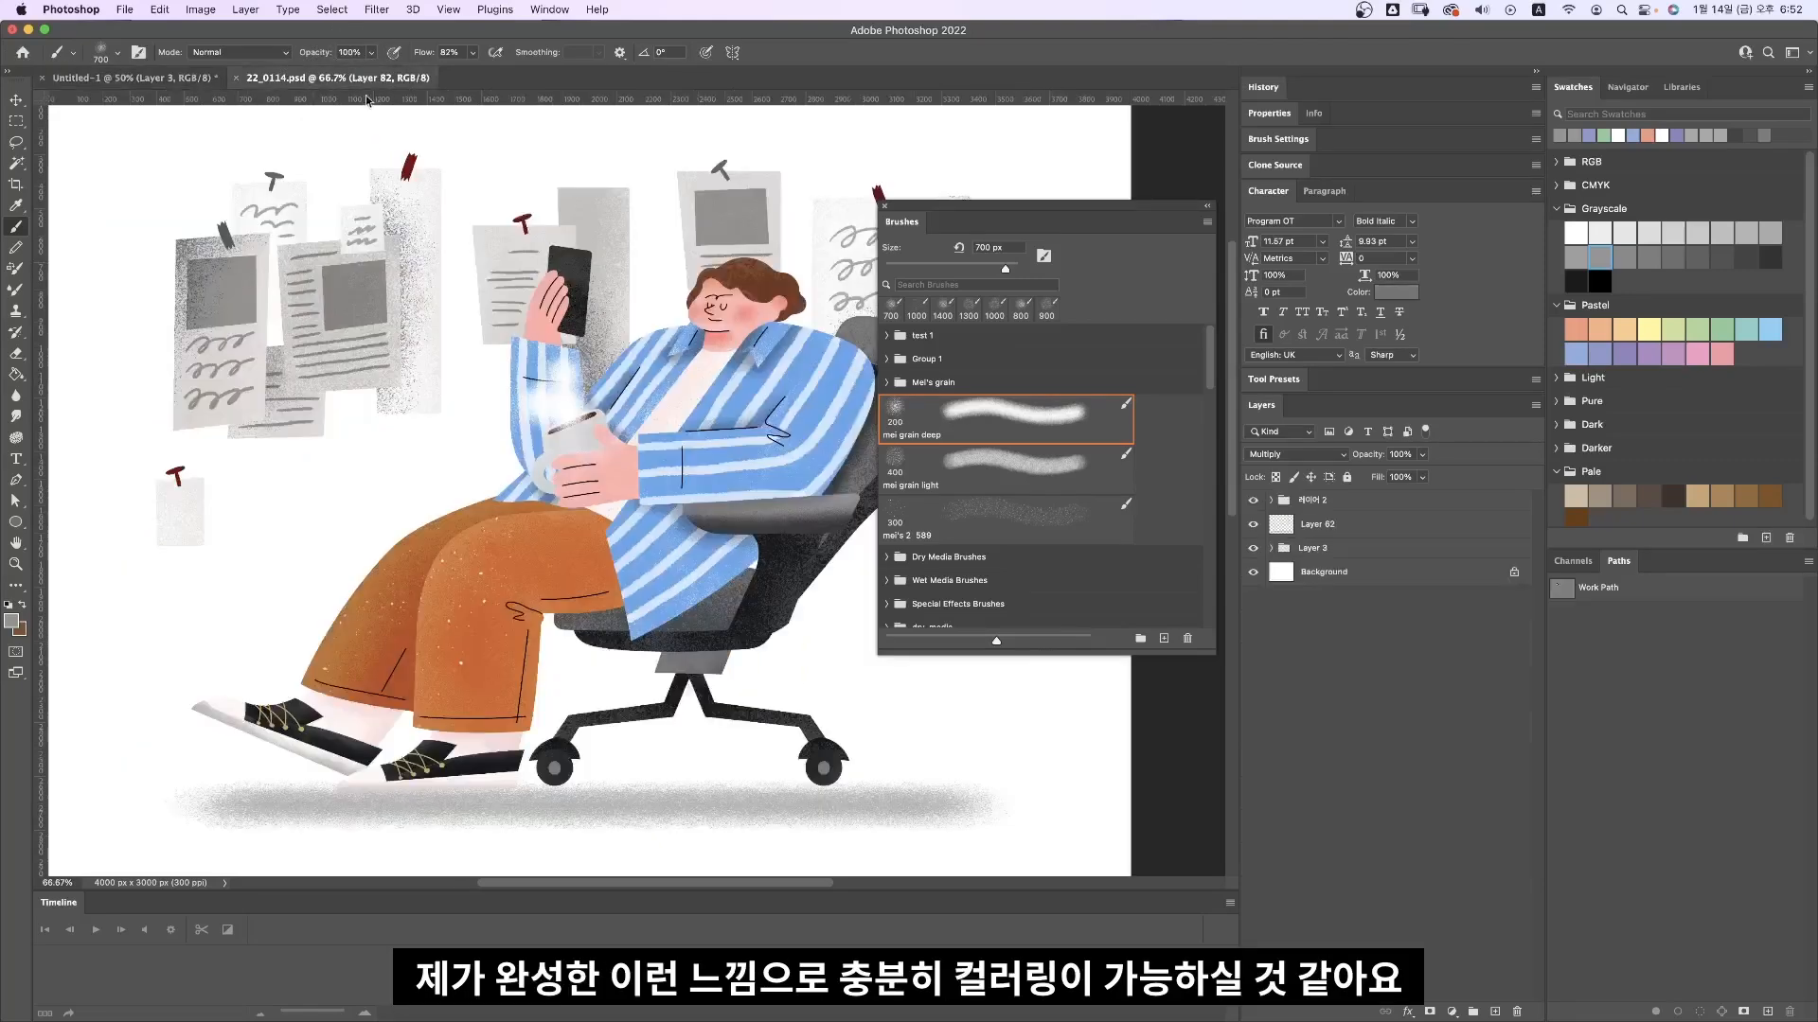
scroll(606, 492, "right", 5)
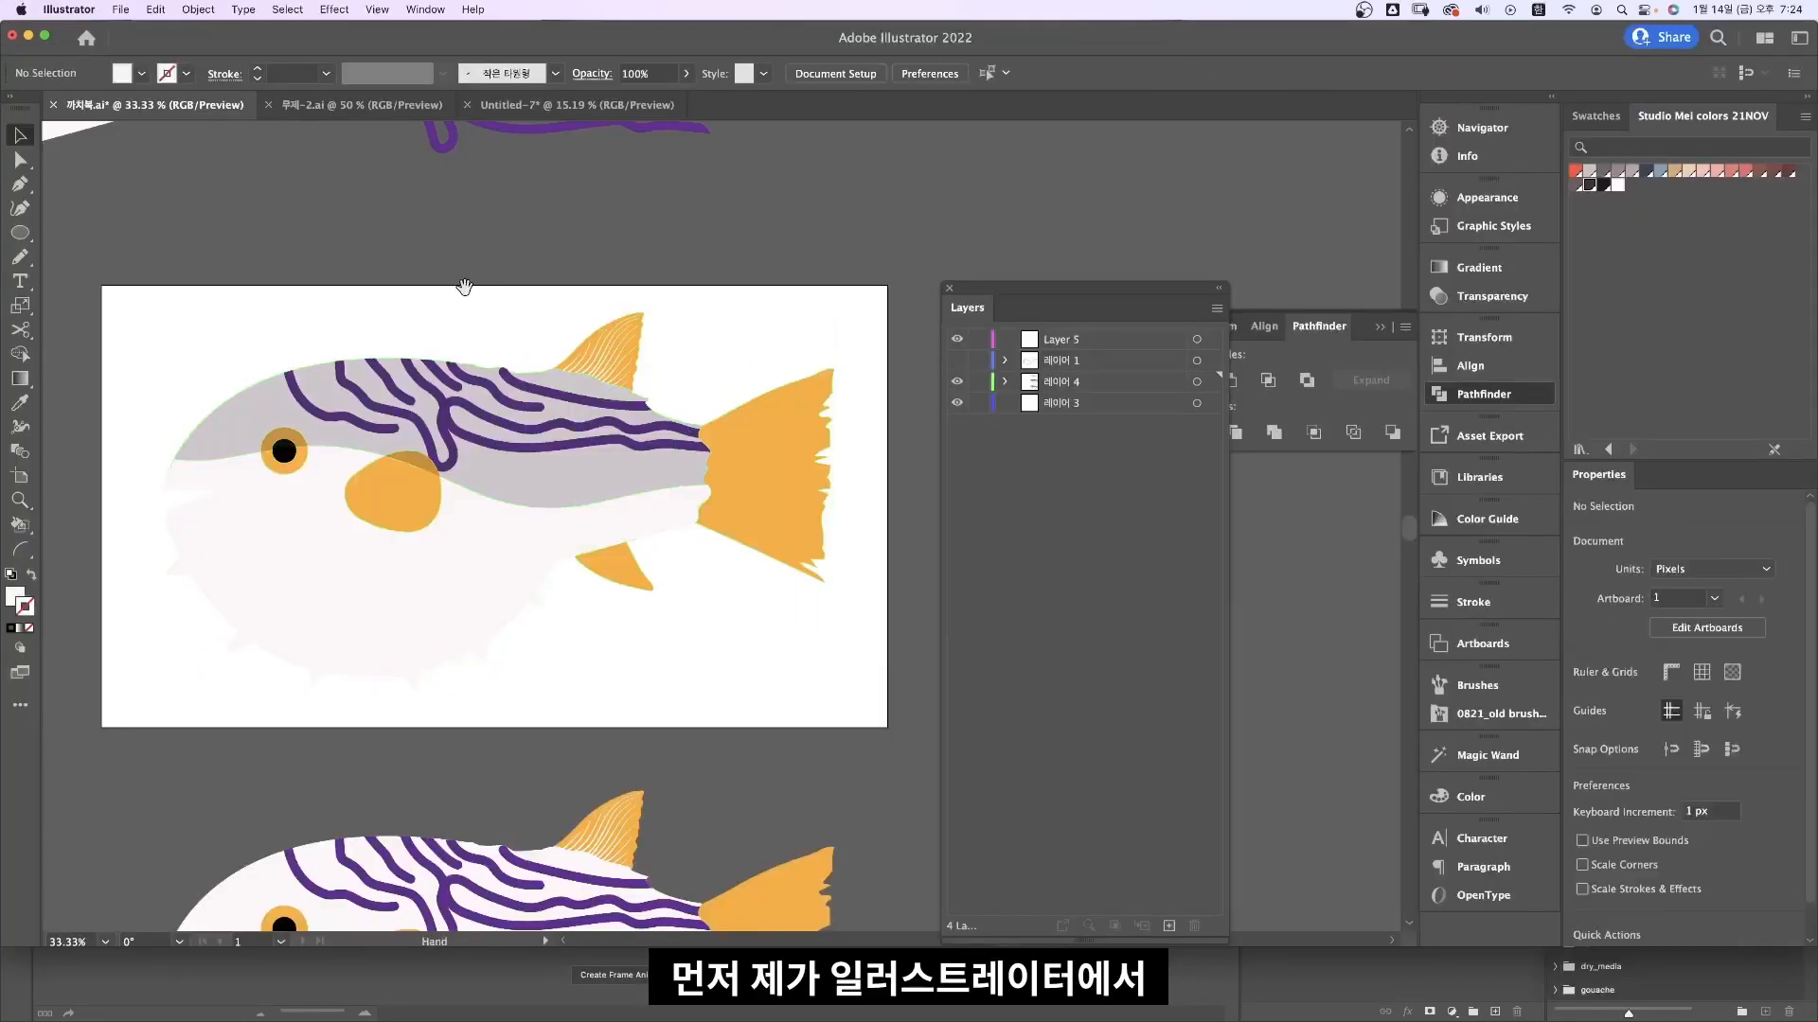
Step: In Illustrator, hide the pufferfish artwork on 레이어 4 to view the sketch on 레이어 1, and restore both layers' visibility
left_click_drag(464, 286, 492, 304)
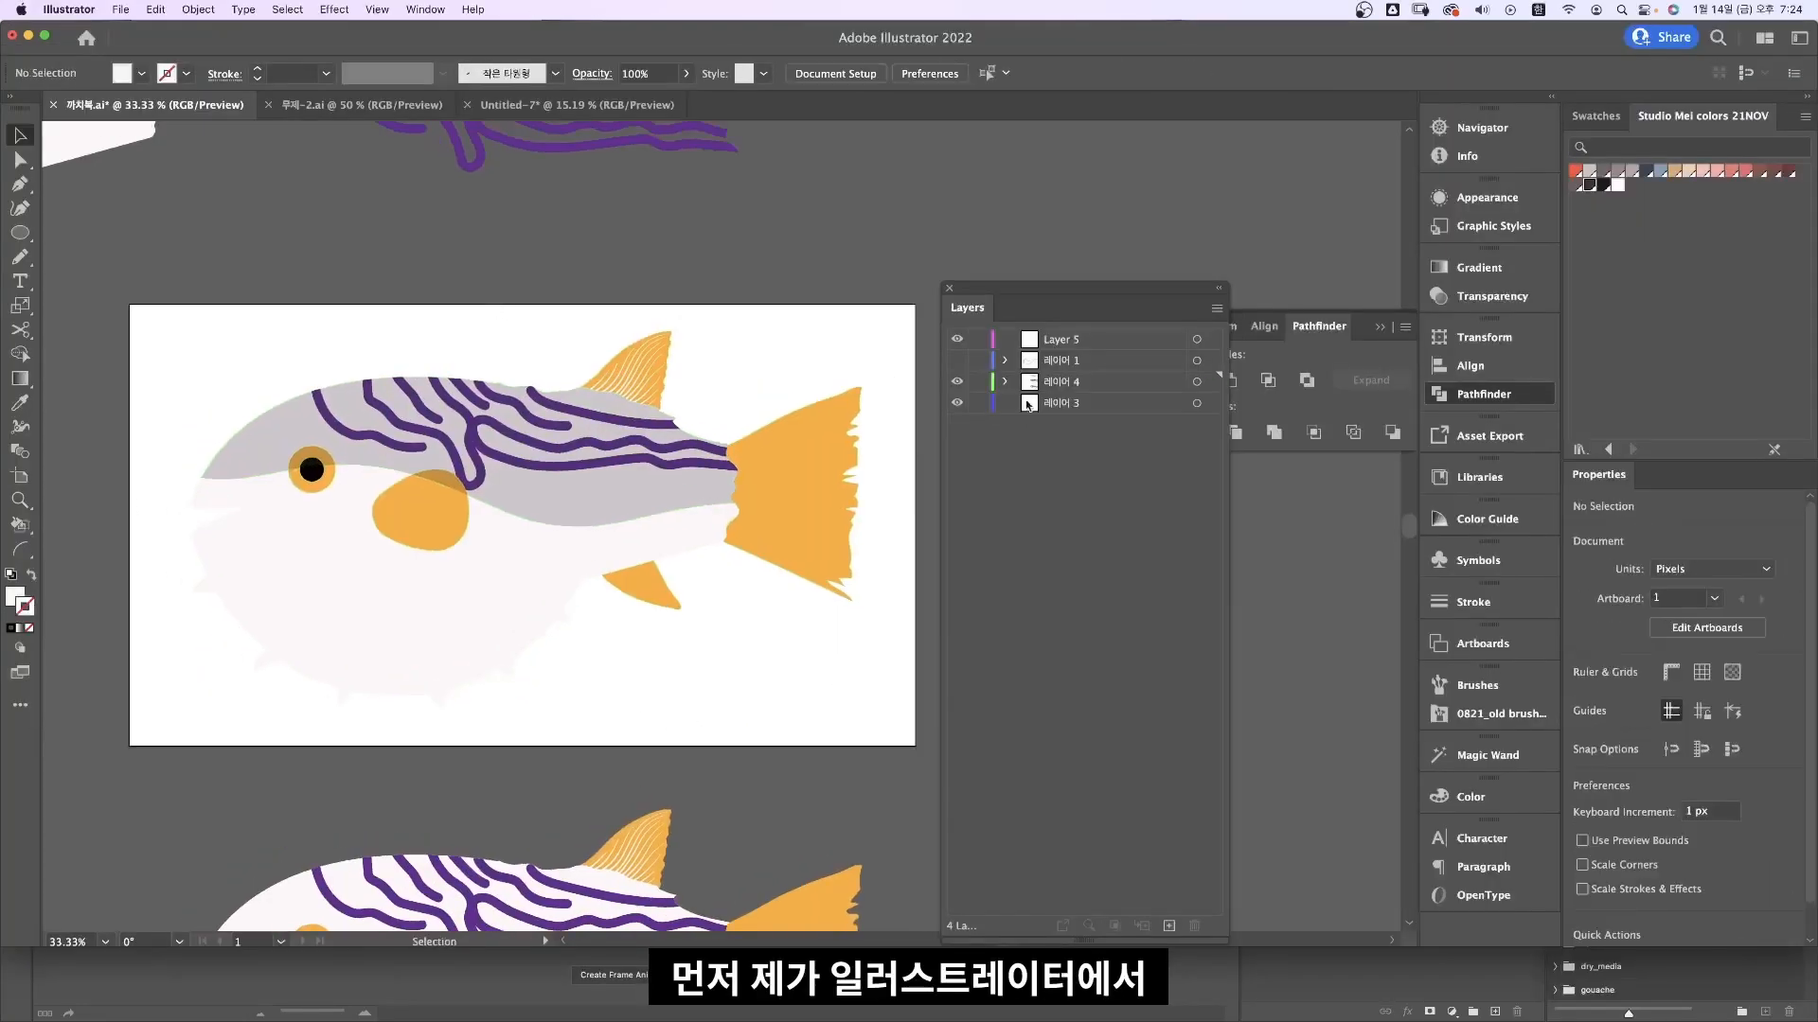
left_click(957, 382)
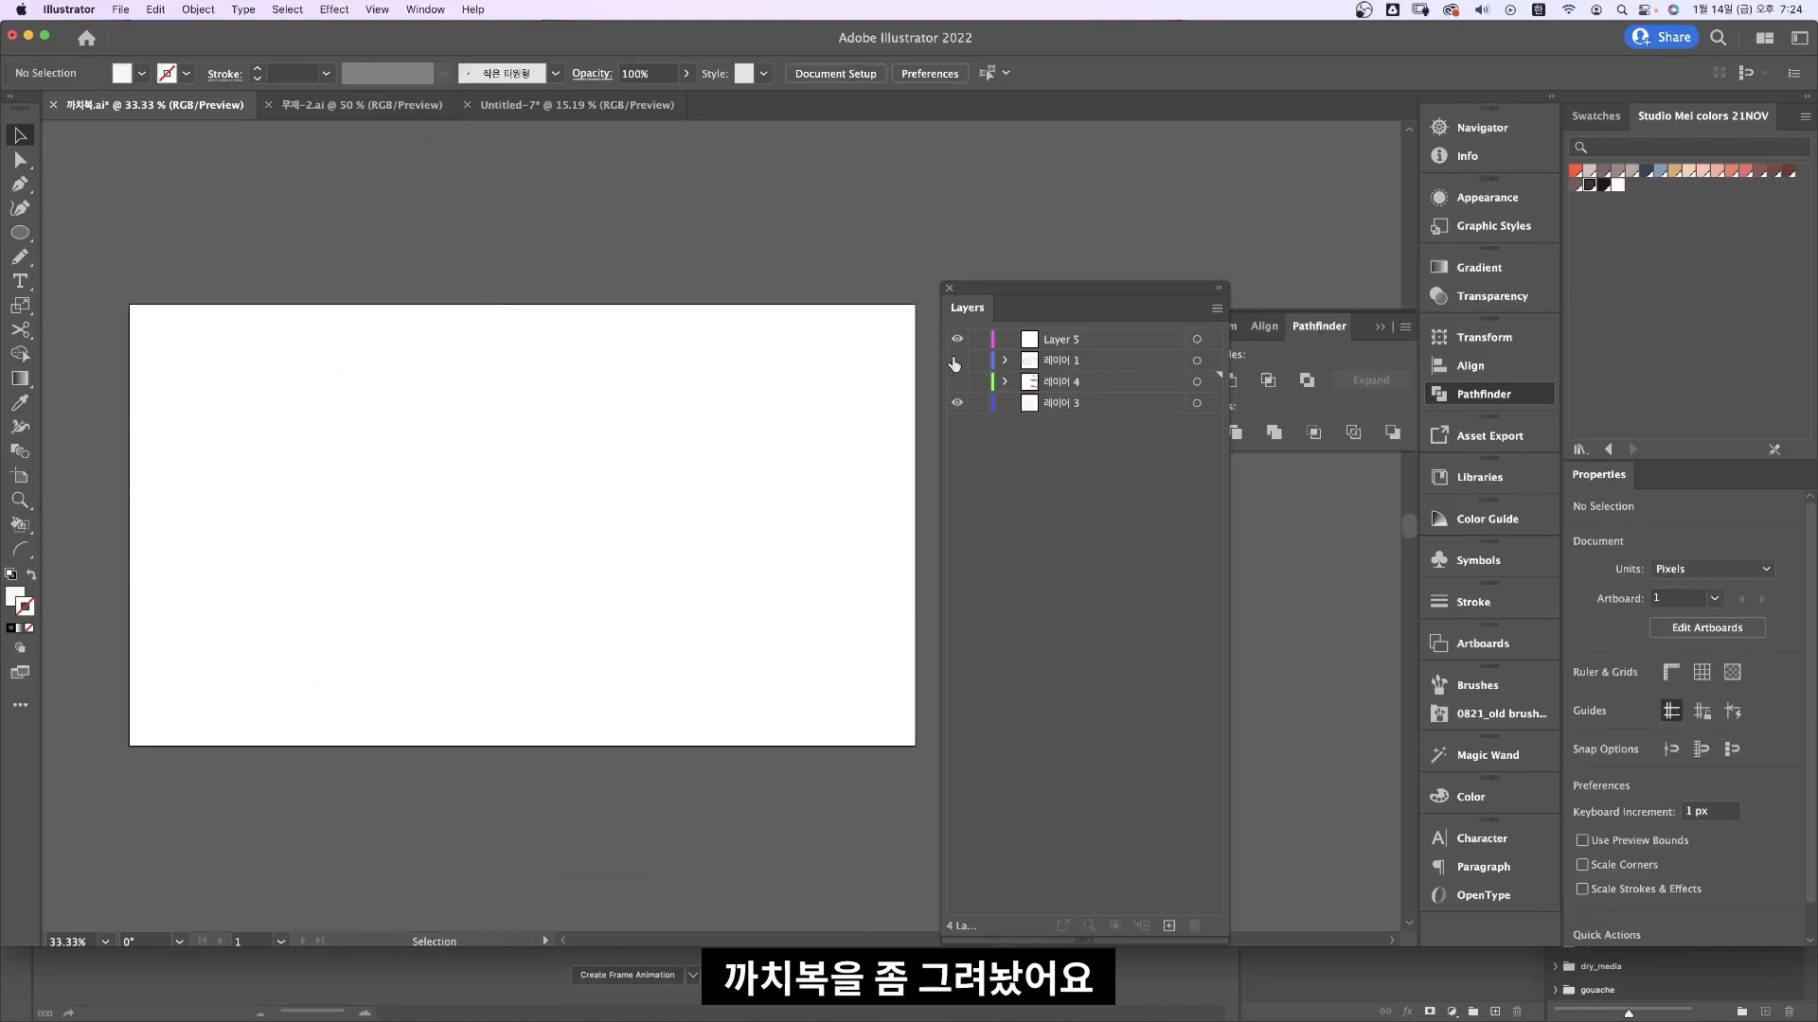
left_click(956, 362)
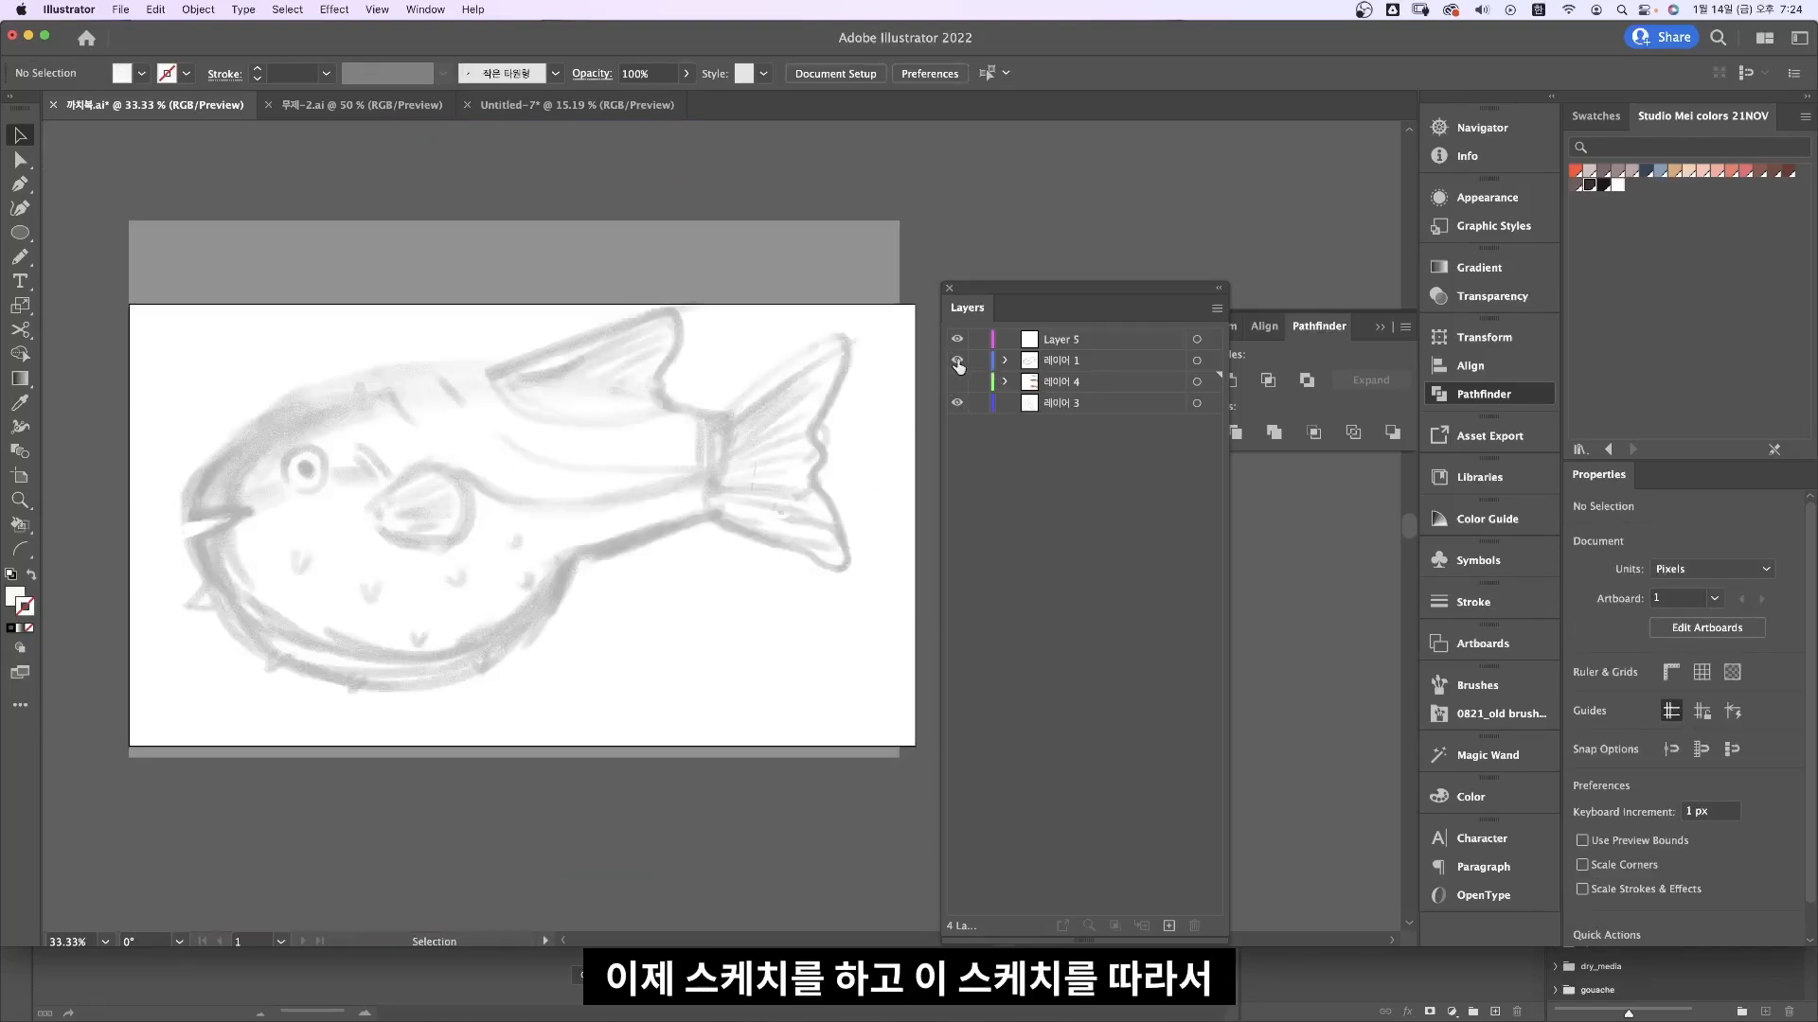
left_click(957, 360)
left_click(956, 381)
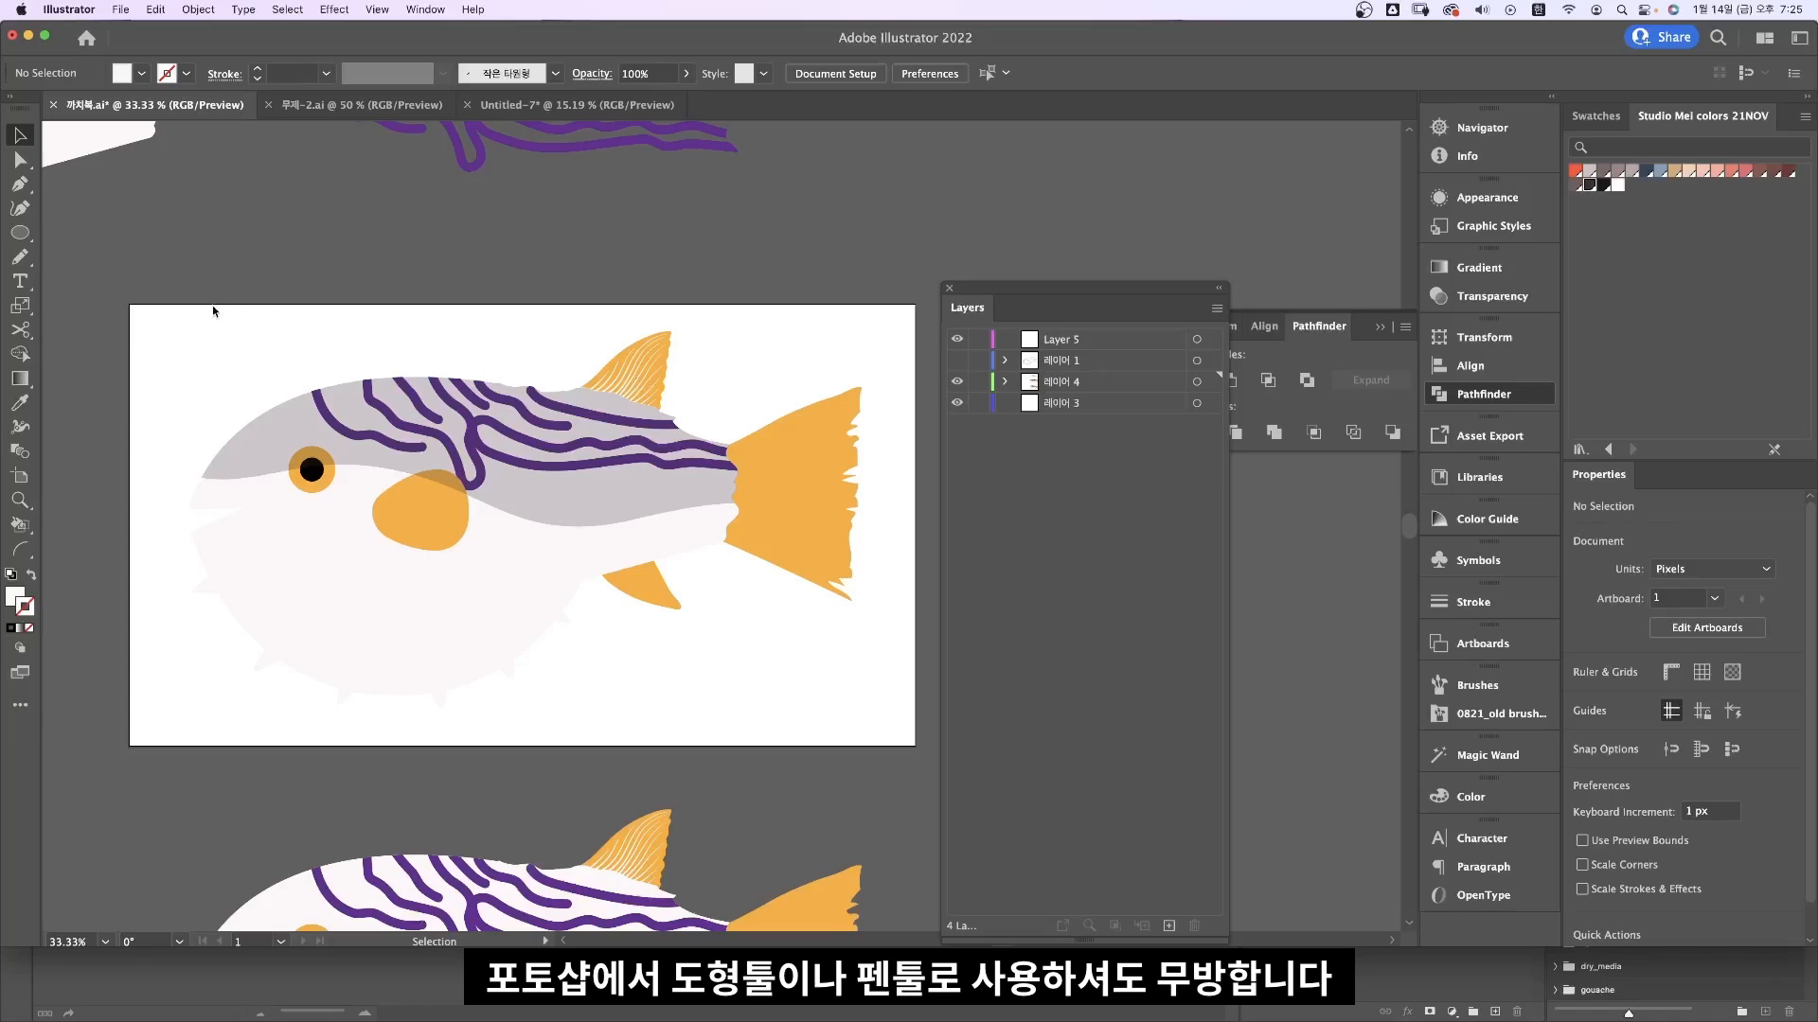
Step: Copy all the pufferfish artwork on the artboard and paste it as Layers into the blank Untitled-2 document in Photoshop
left_click_drag(151, 293, 828, 712)
key("super+c")
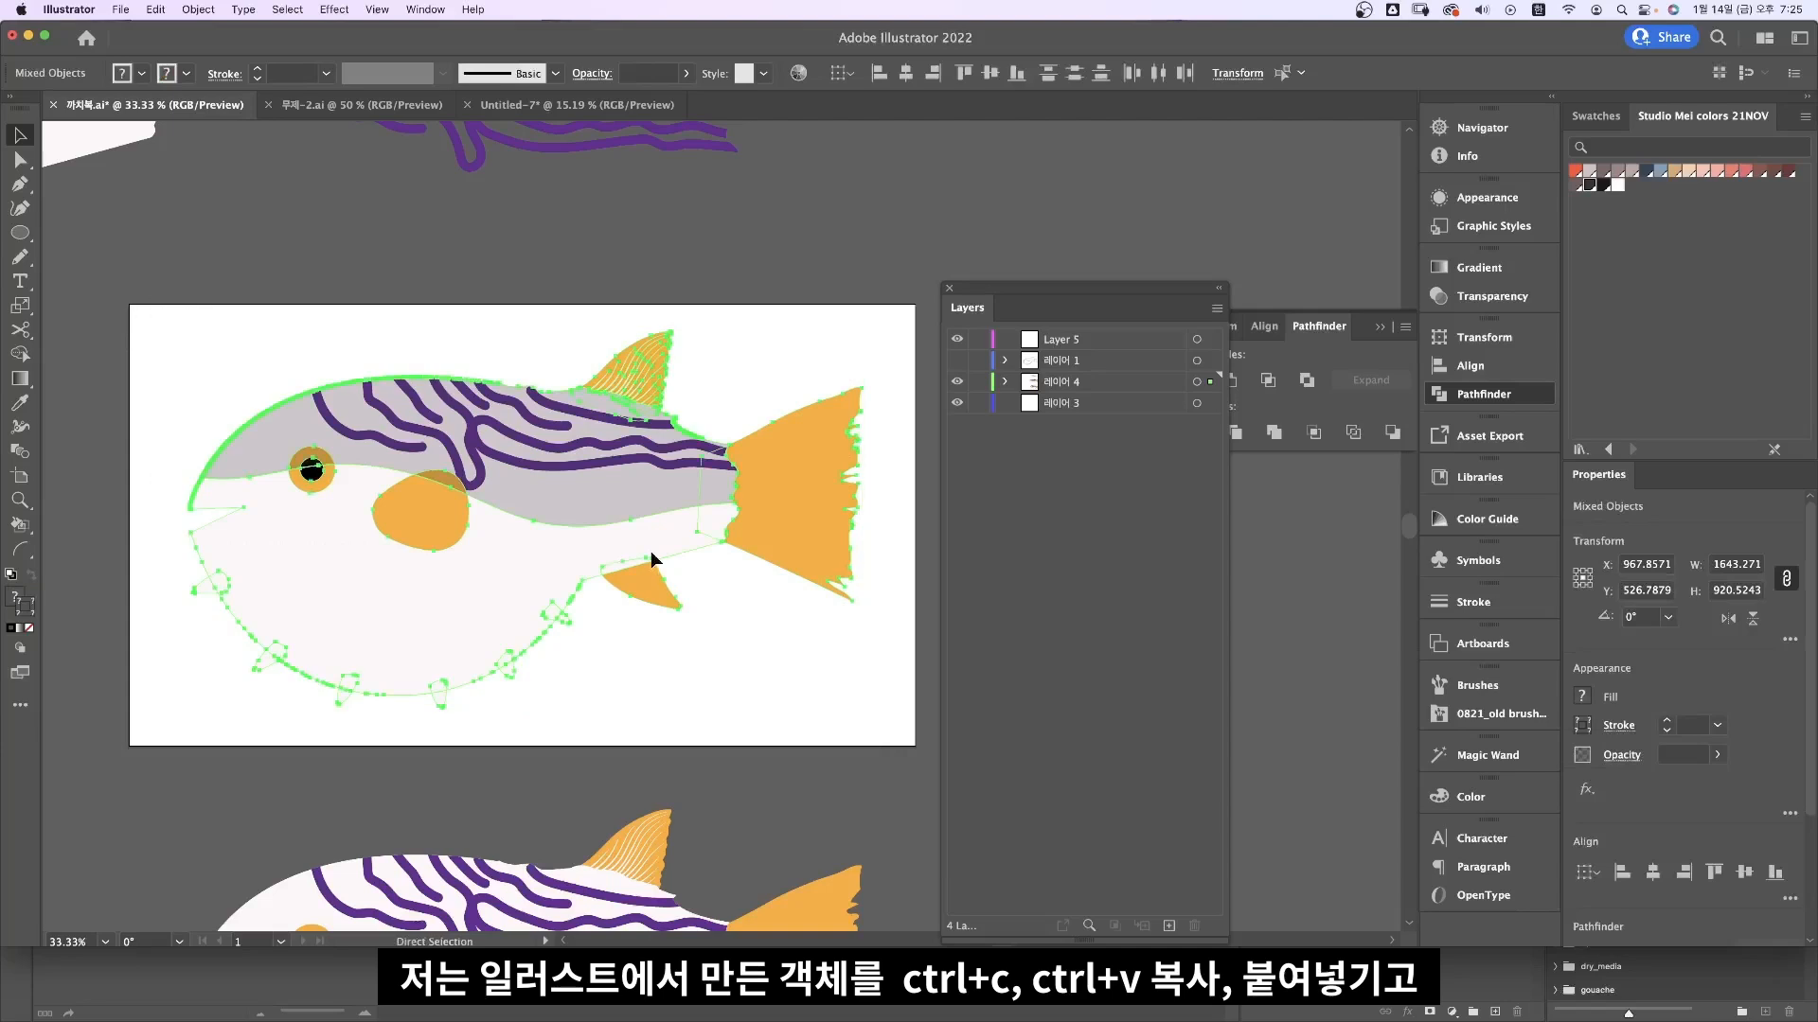
key("super+Tab")
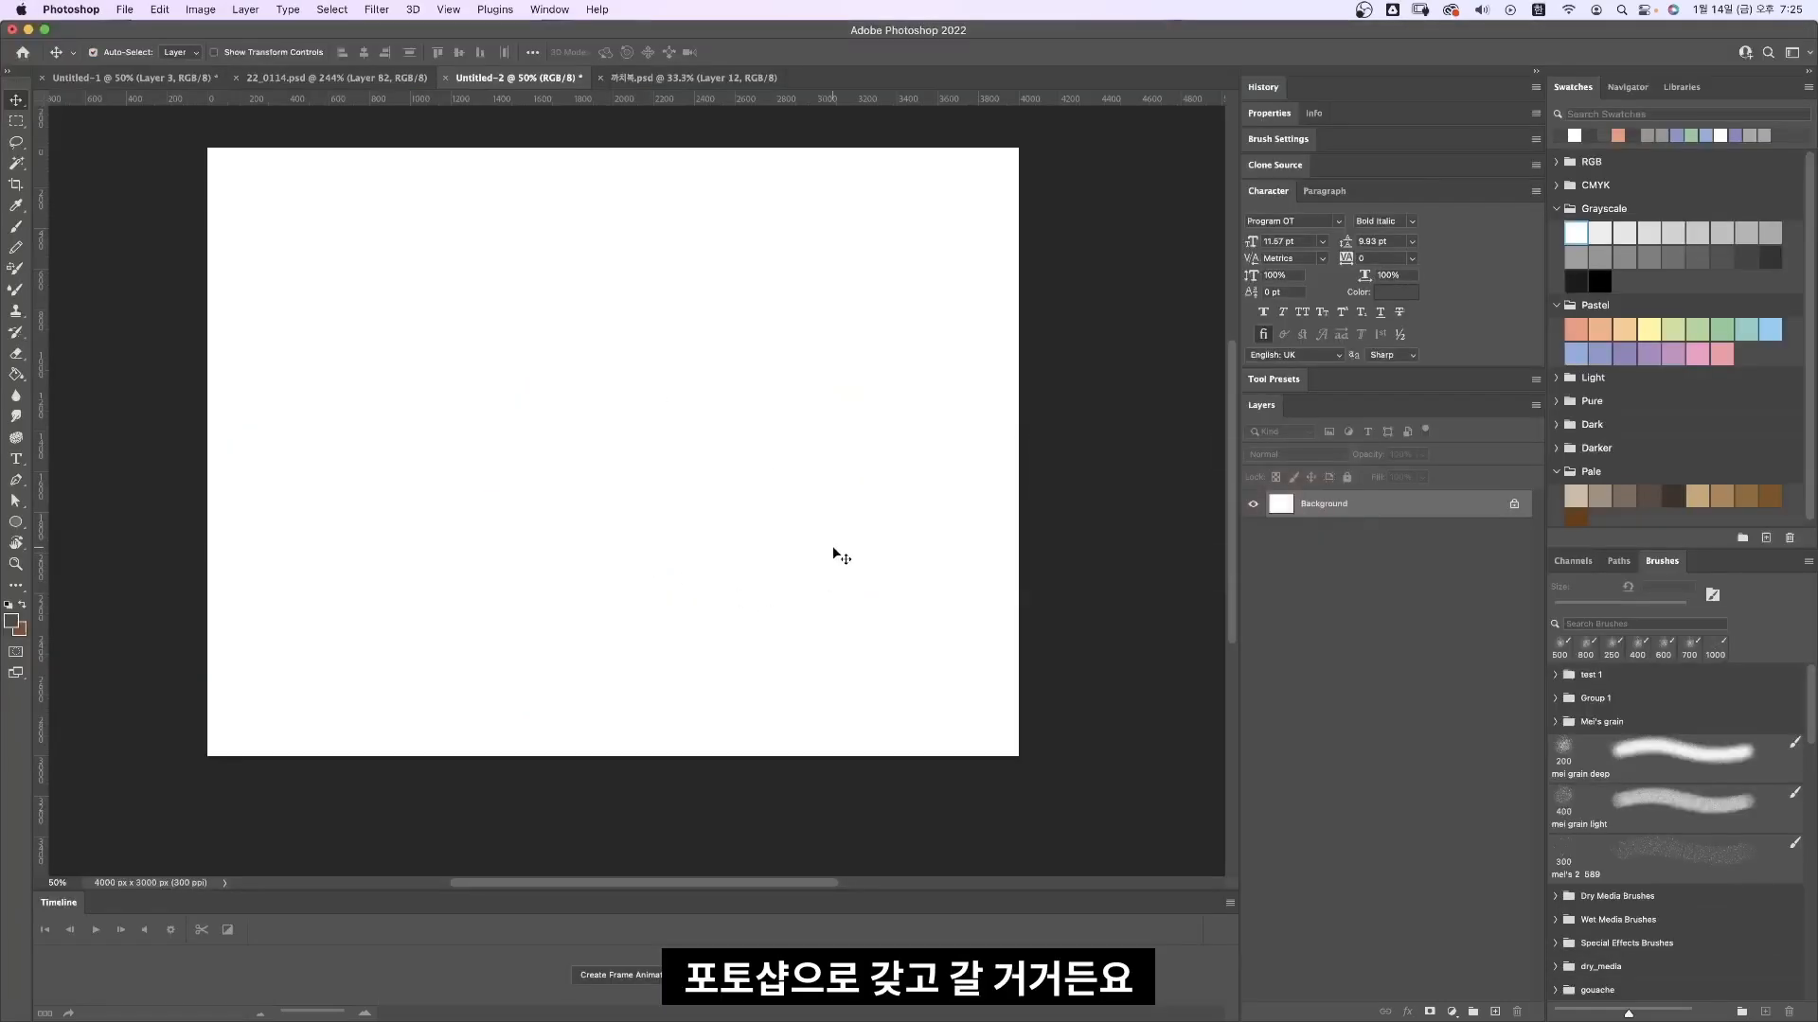
key("super+v")
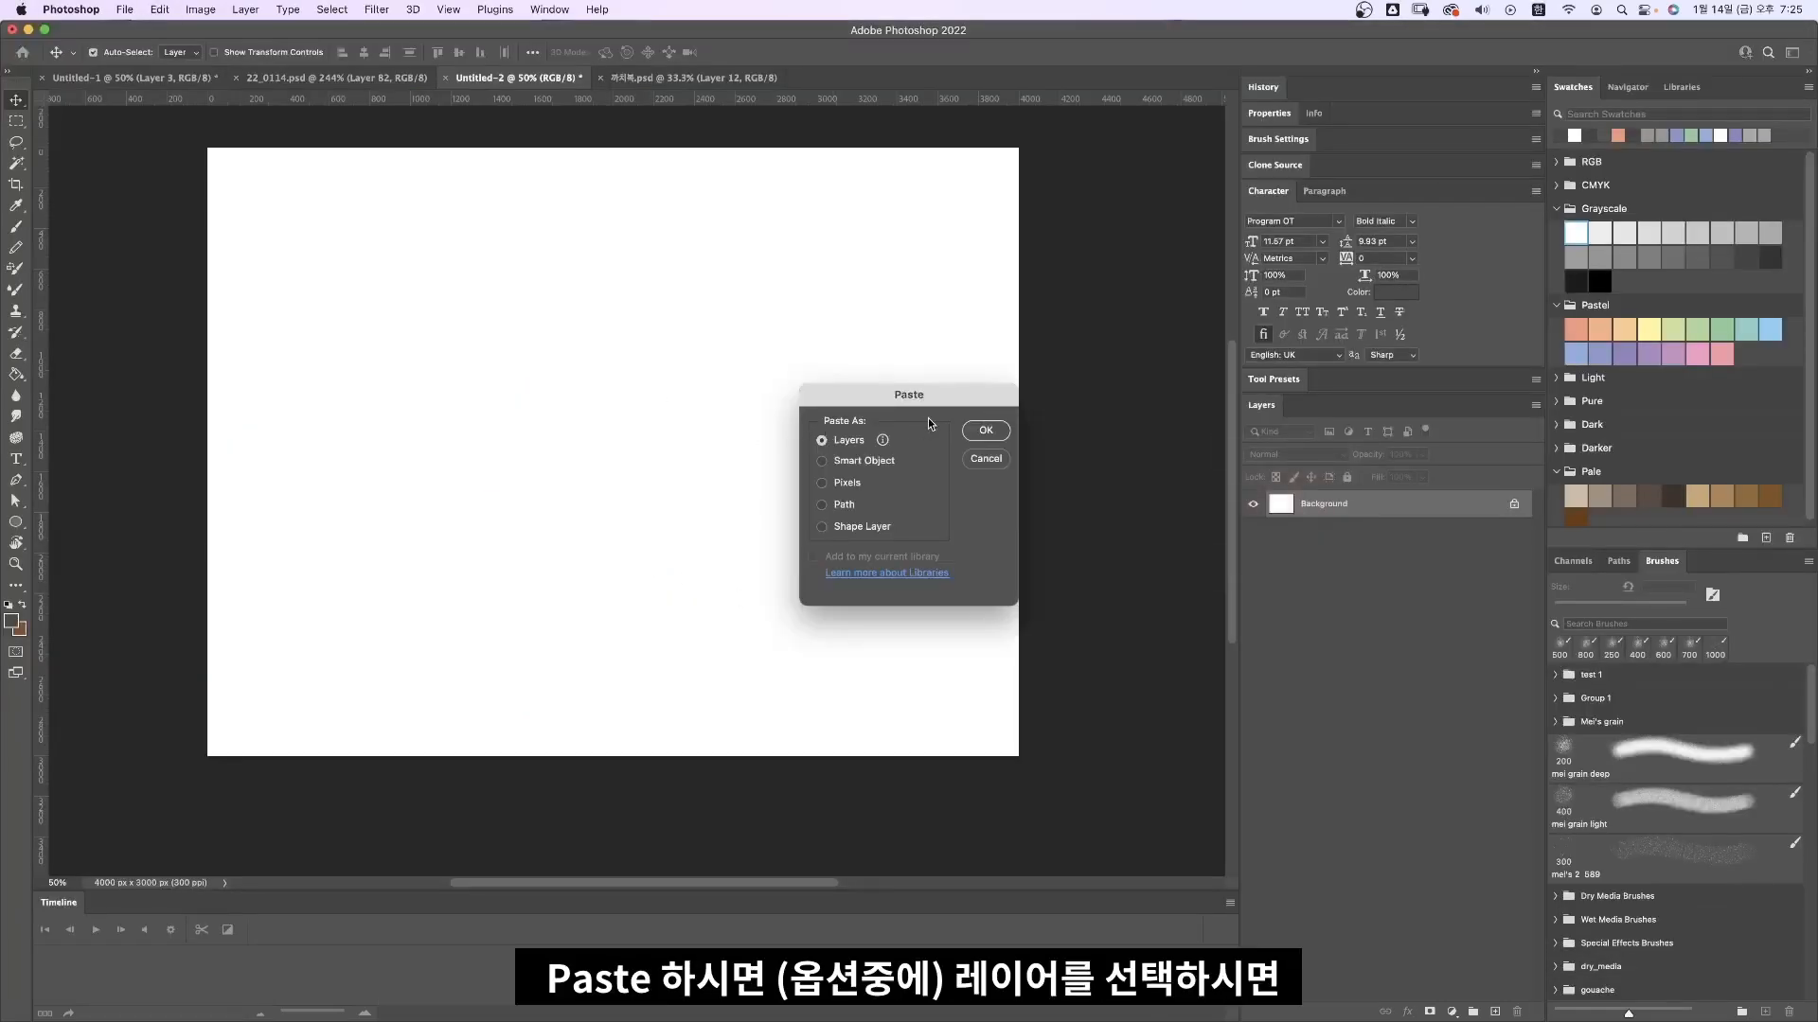
left_click(986, 431)
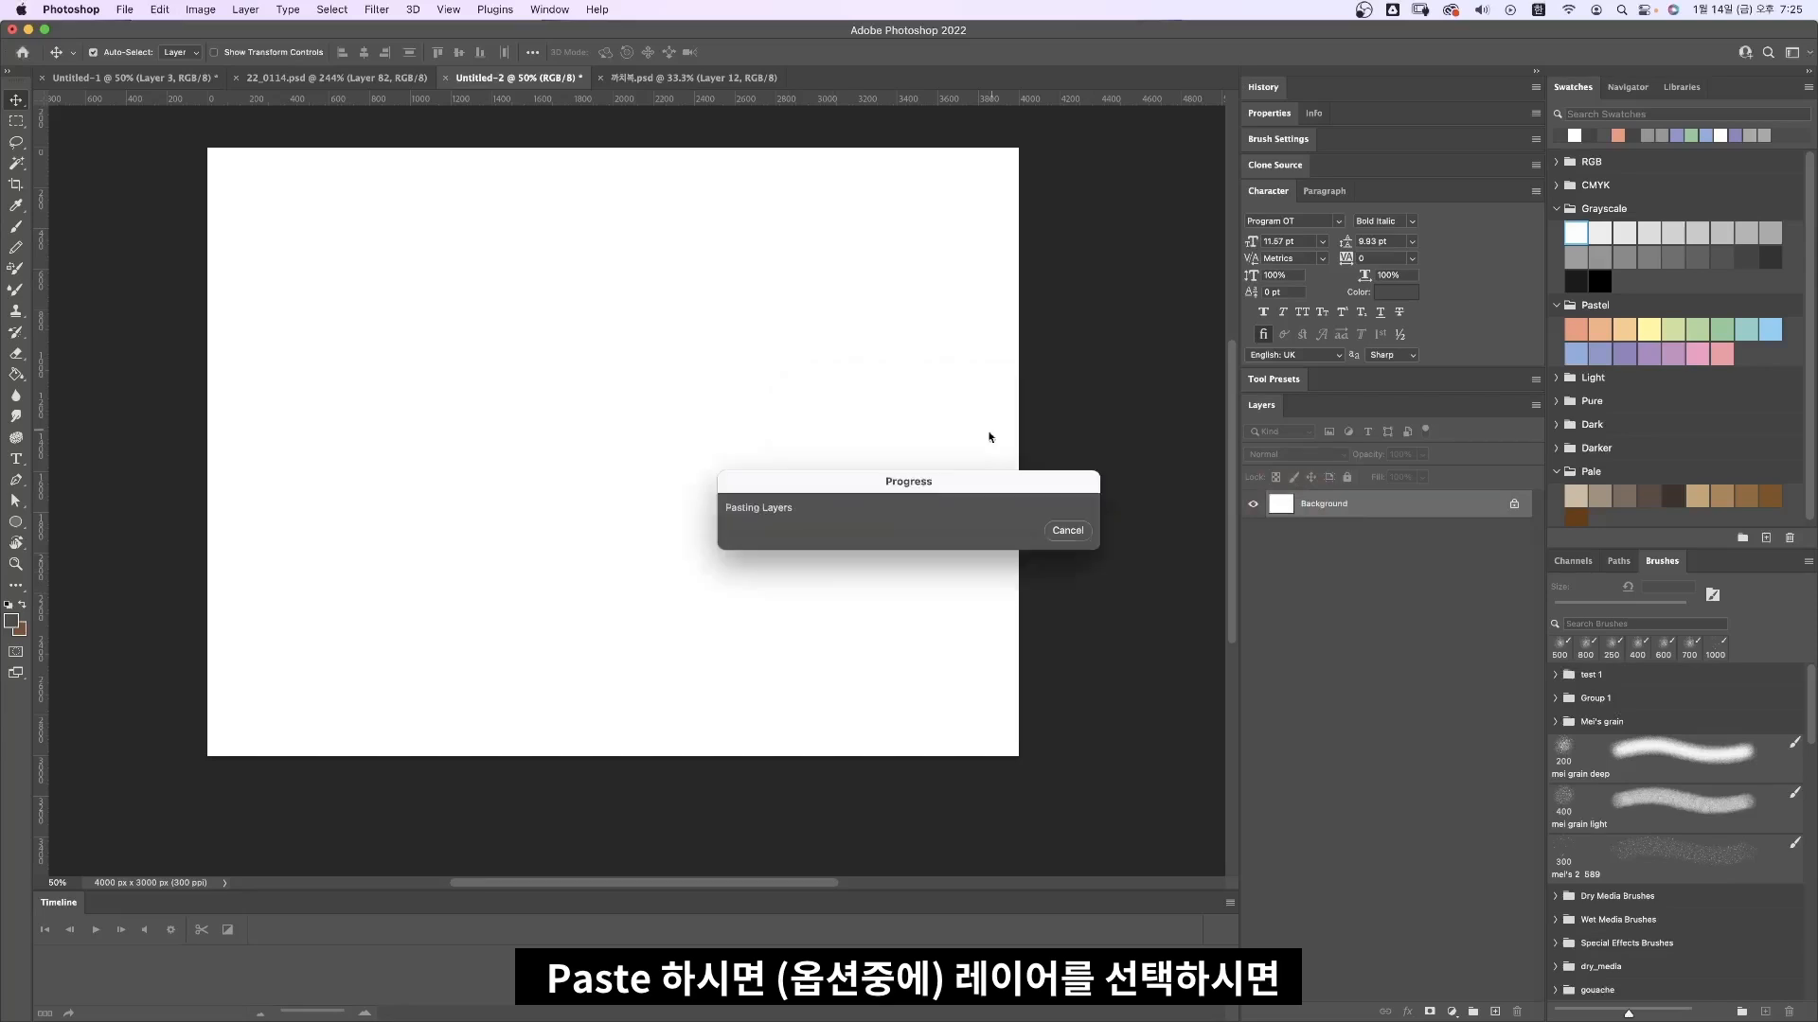
left_click(928, 689)
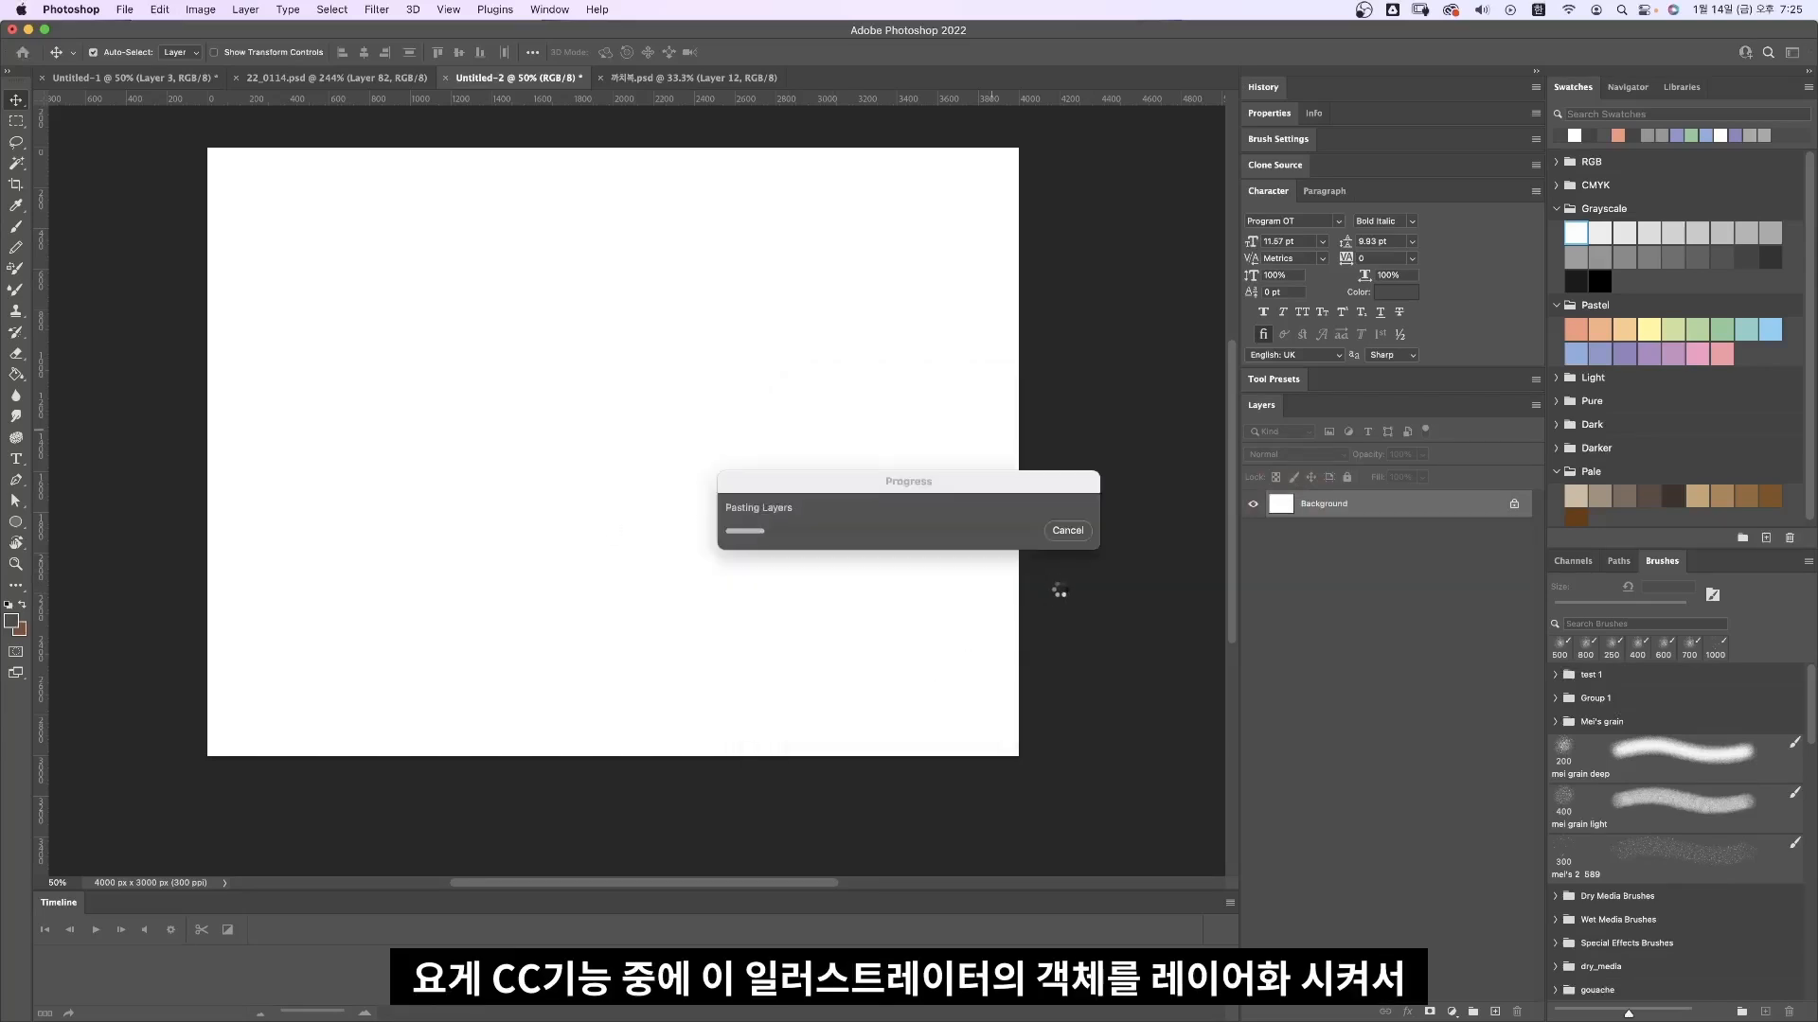
left_click(961, 670)
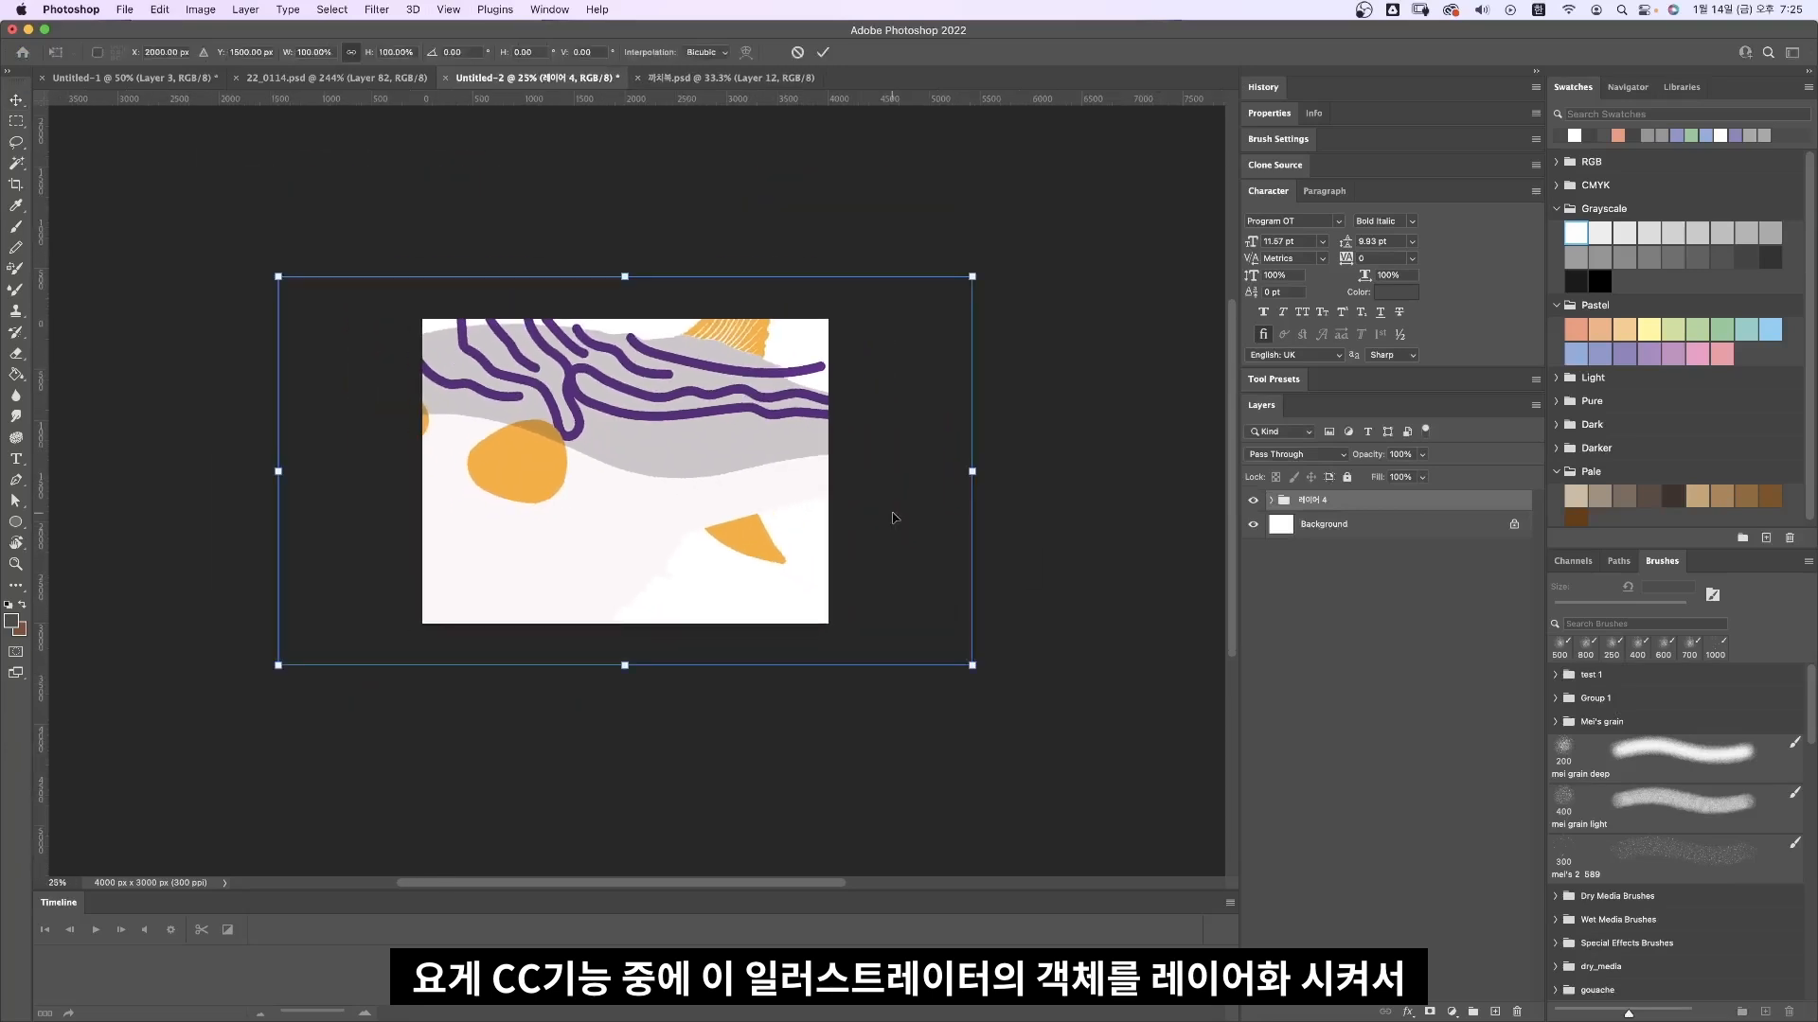
Step: Scale the pasted pufferfish down to about 54% so the whole fish fits on the canvas, and commit the transform
left_click_drag(979, 269, 816, 361)
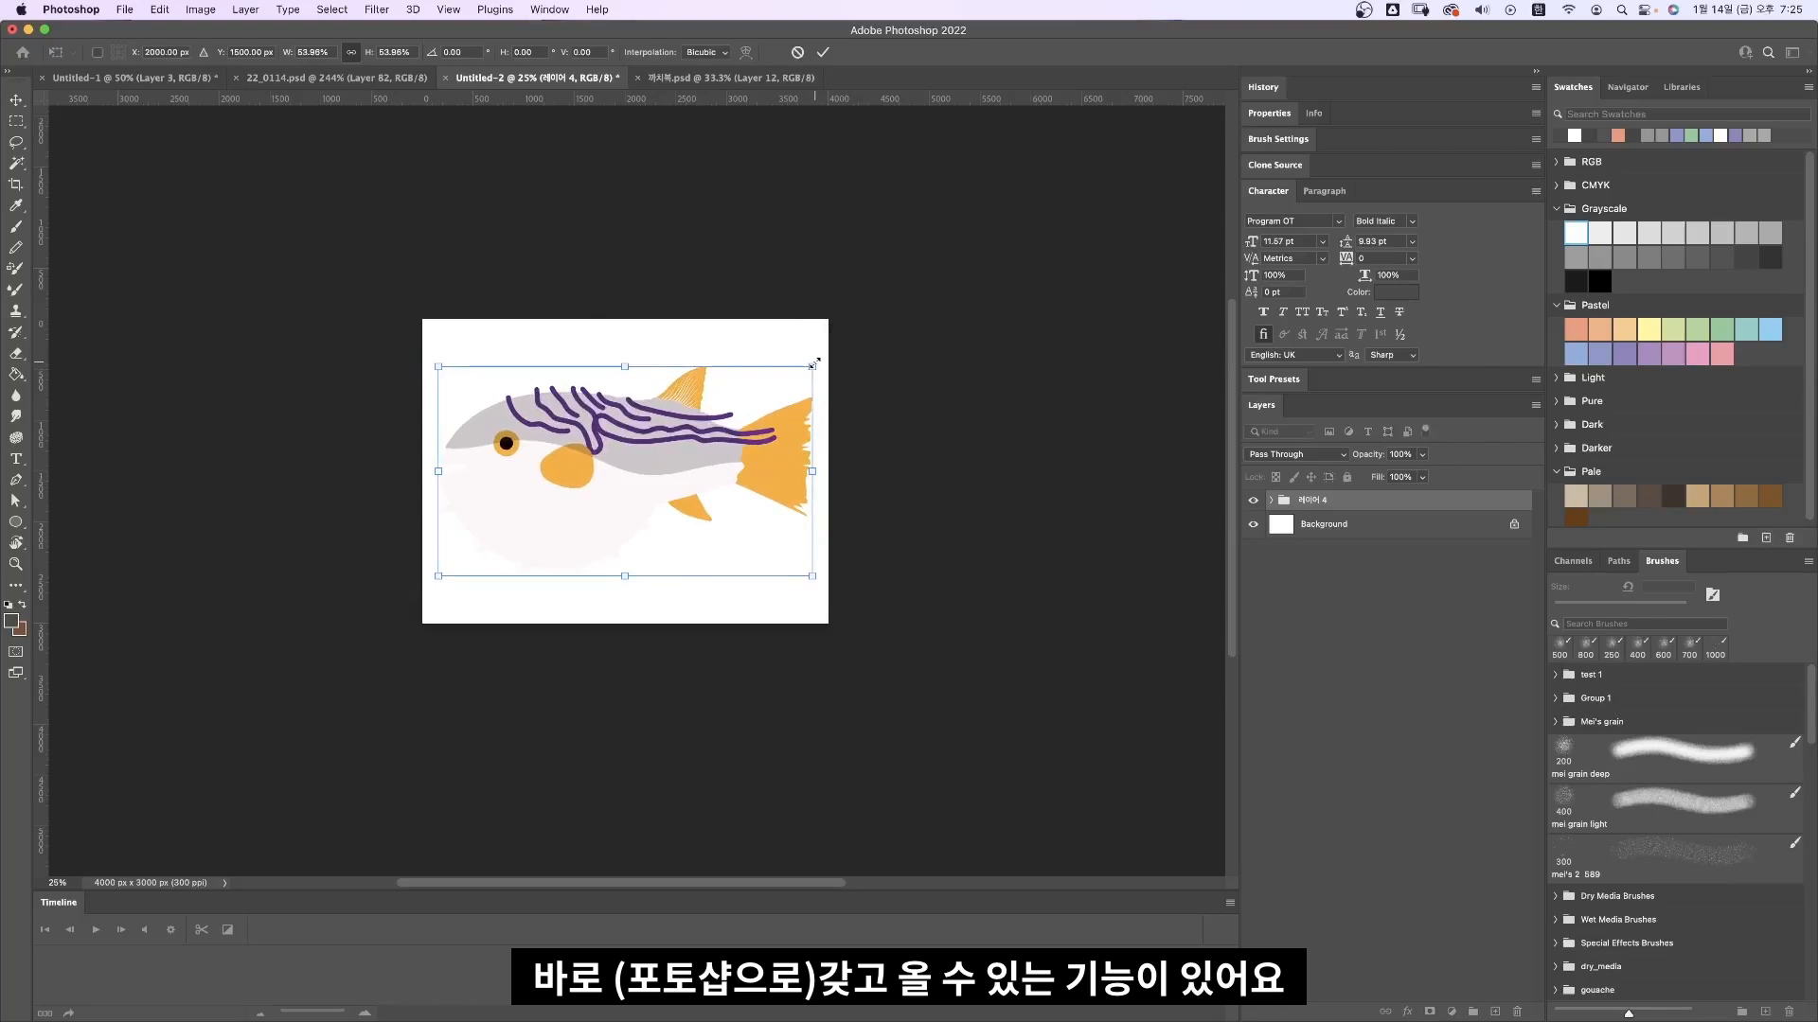
key("Return")
Step: Expand the pasted 레이어 4 group and select the fin, belly and tail shapes to check that they are separate layers
key("super+plus")
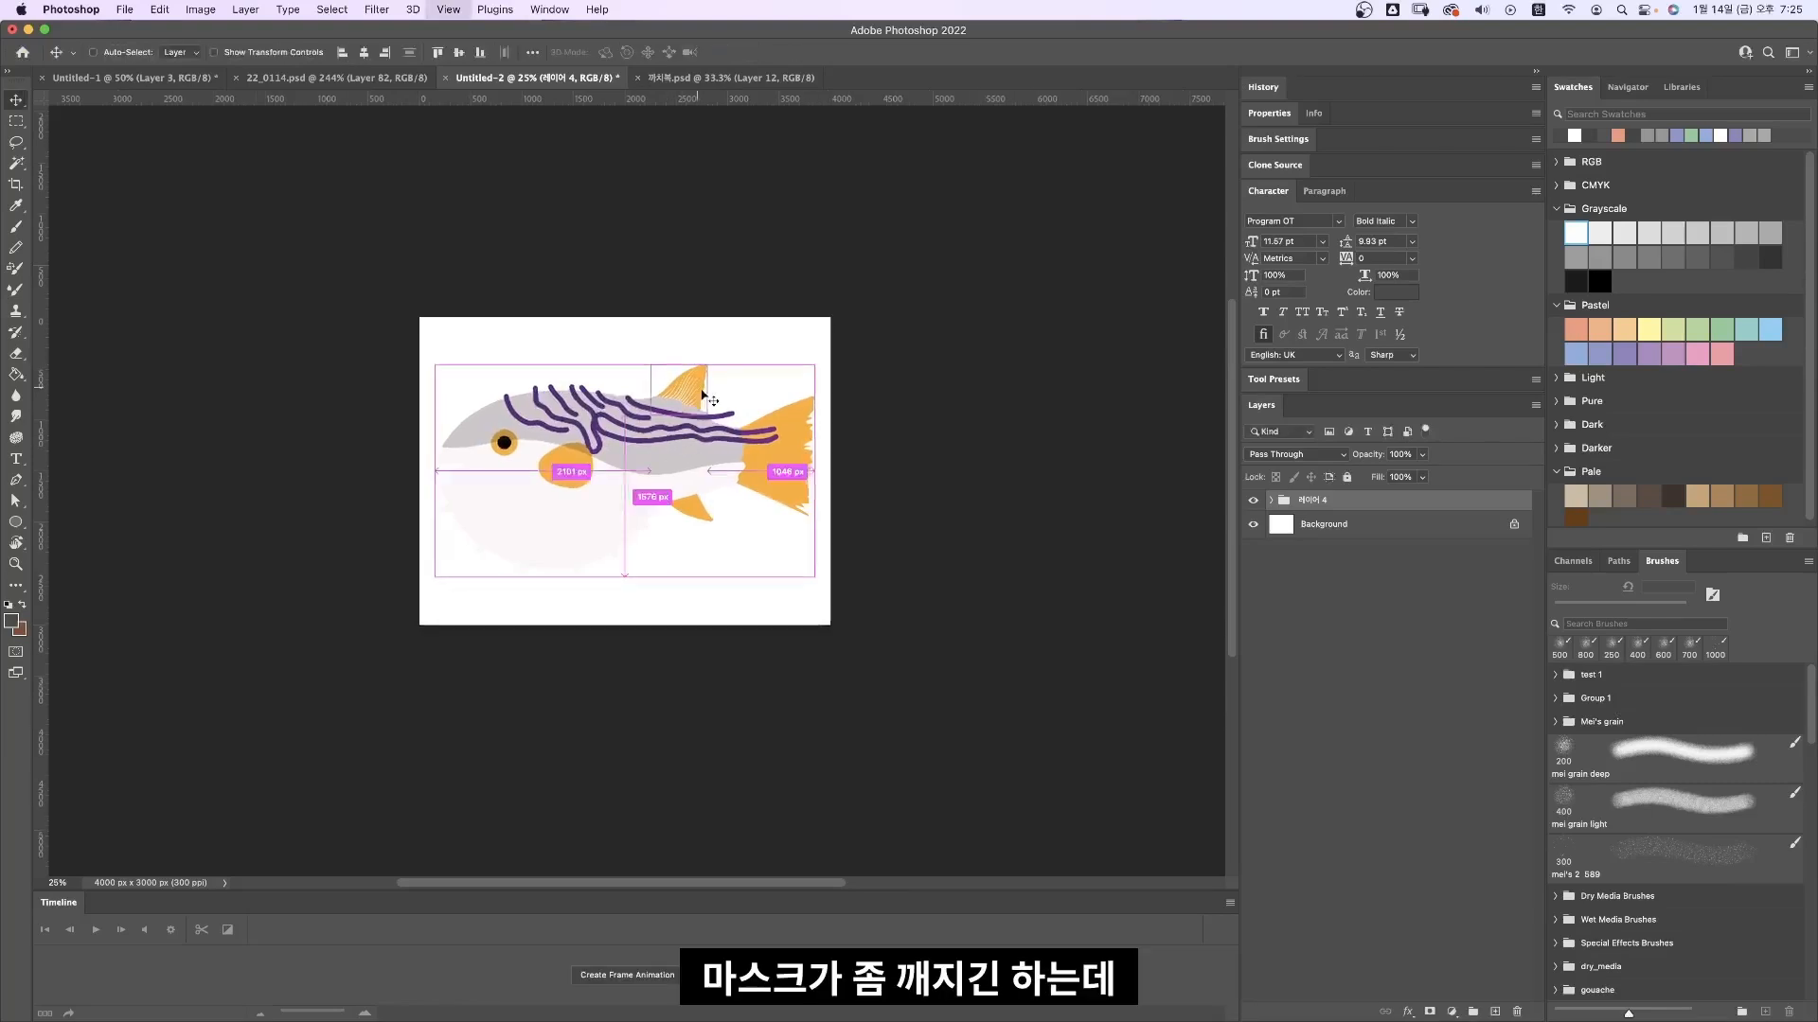
scroll(701, 390, "up", 10)
scroll(702, 390, "left", 10)
scroll(758, 474, "down", 5)
scroll(759, 475, "right", 5)
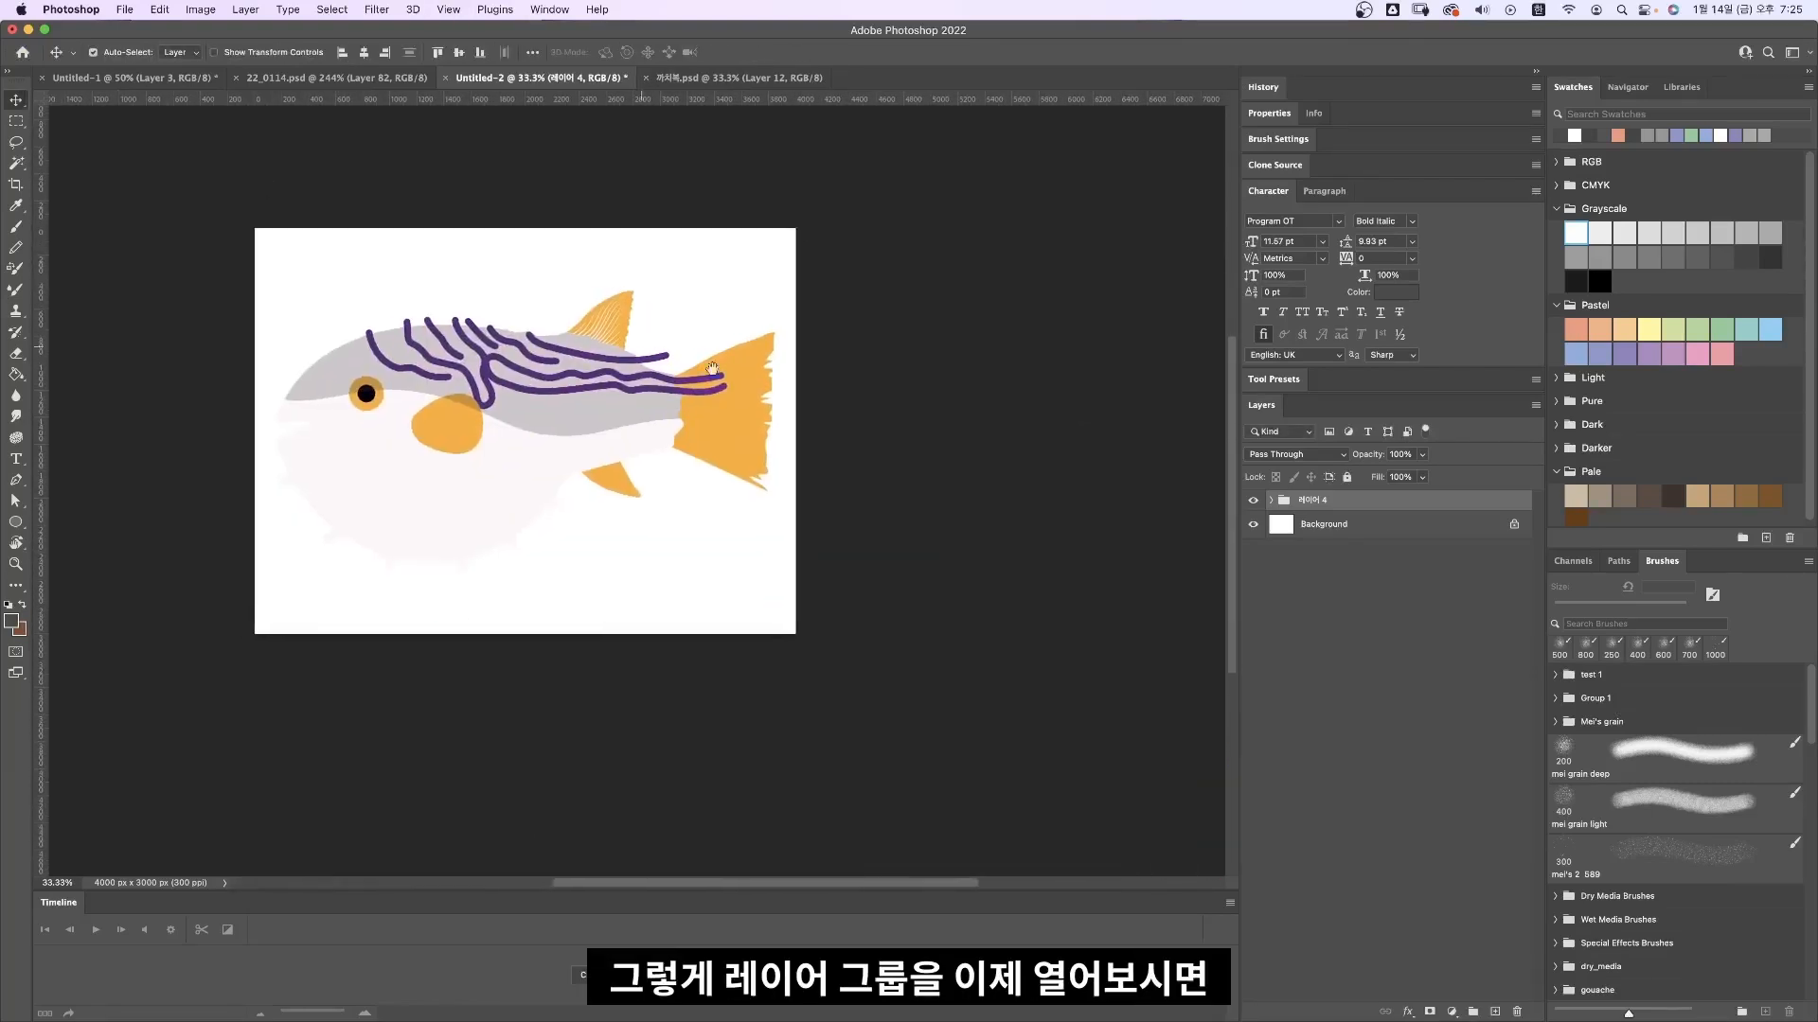
left_click(1272, 500)
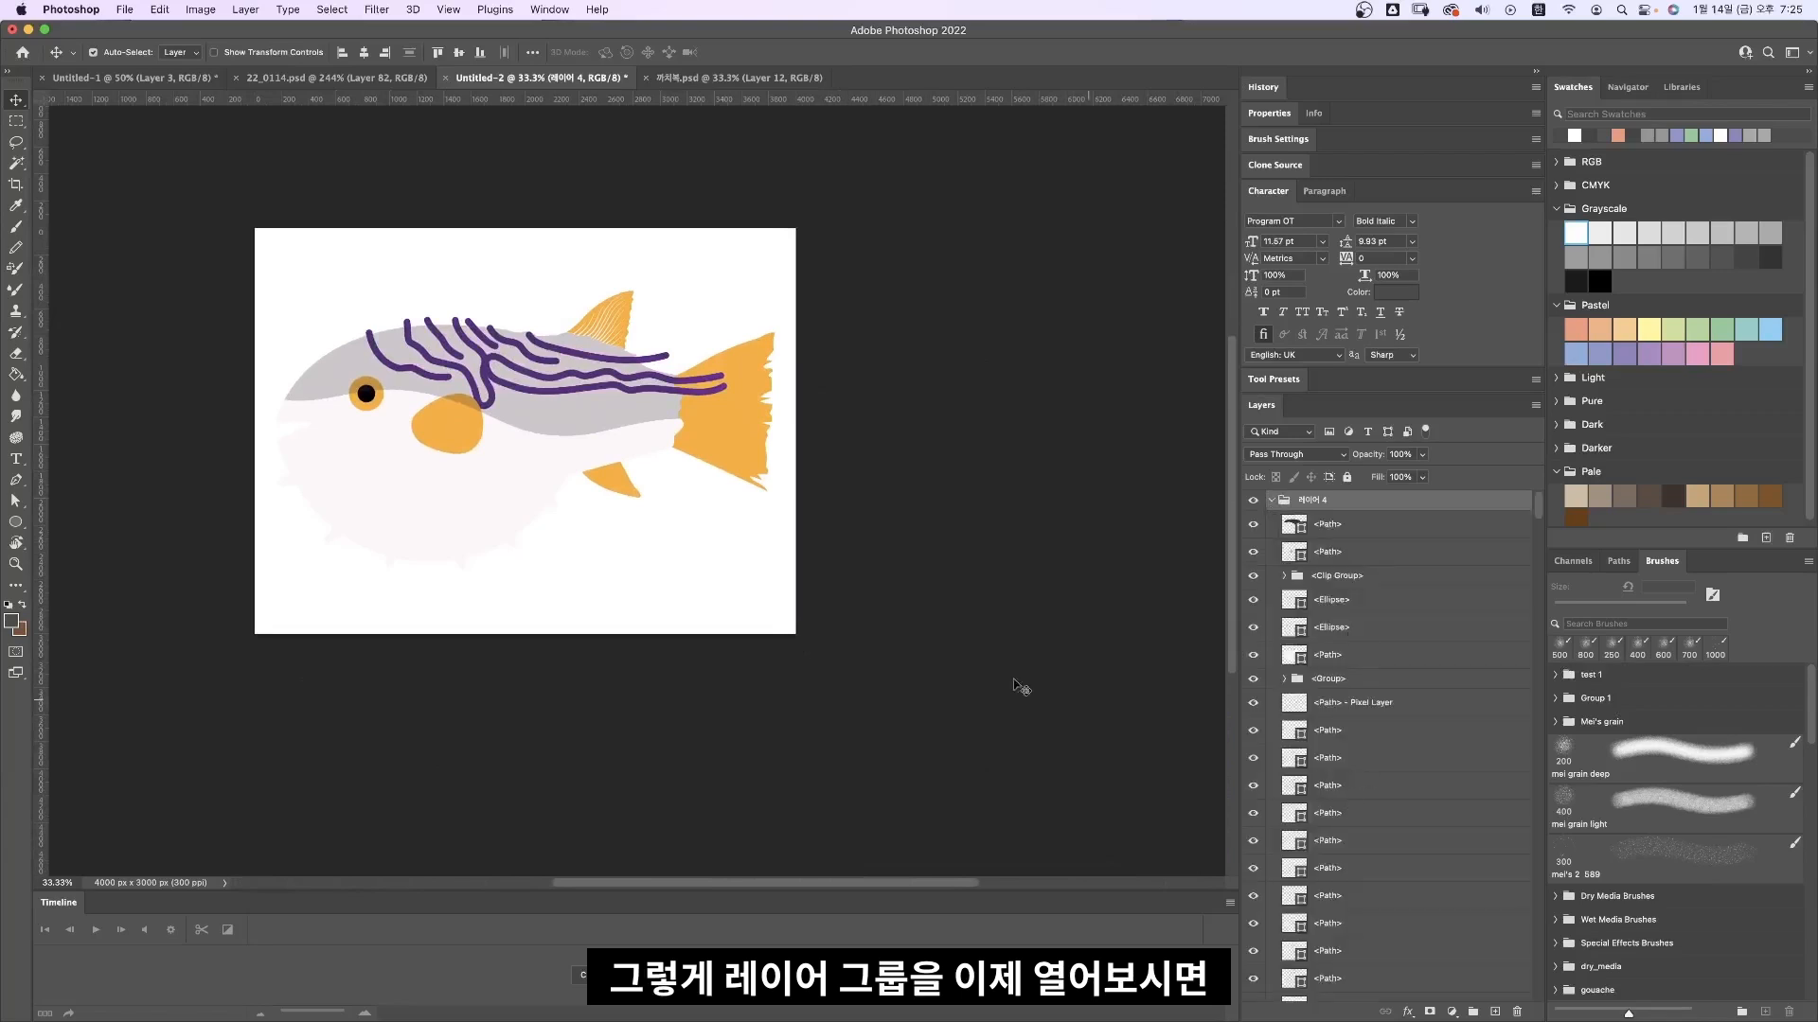
left_click(497, 489)
left_click(462, 447)
left_click(632, 492)
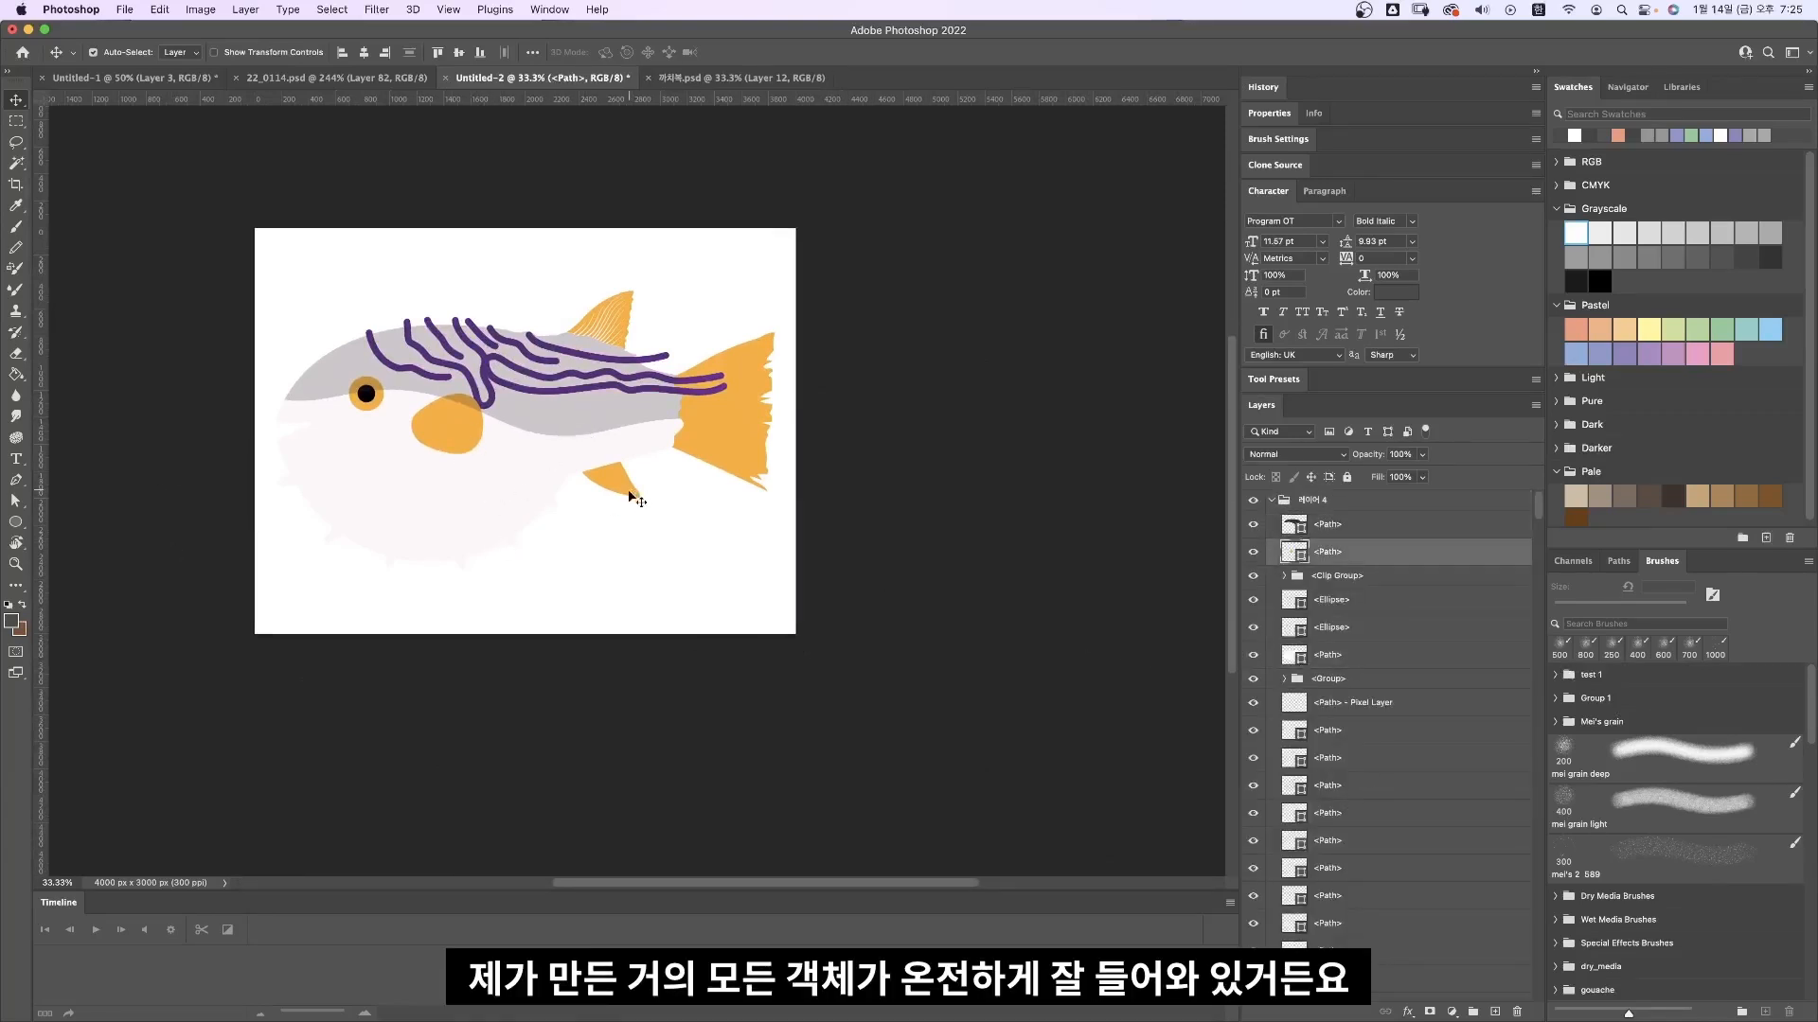
left_click(731, 458)
left_click(745, 452)
key("super")
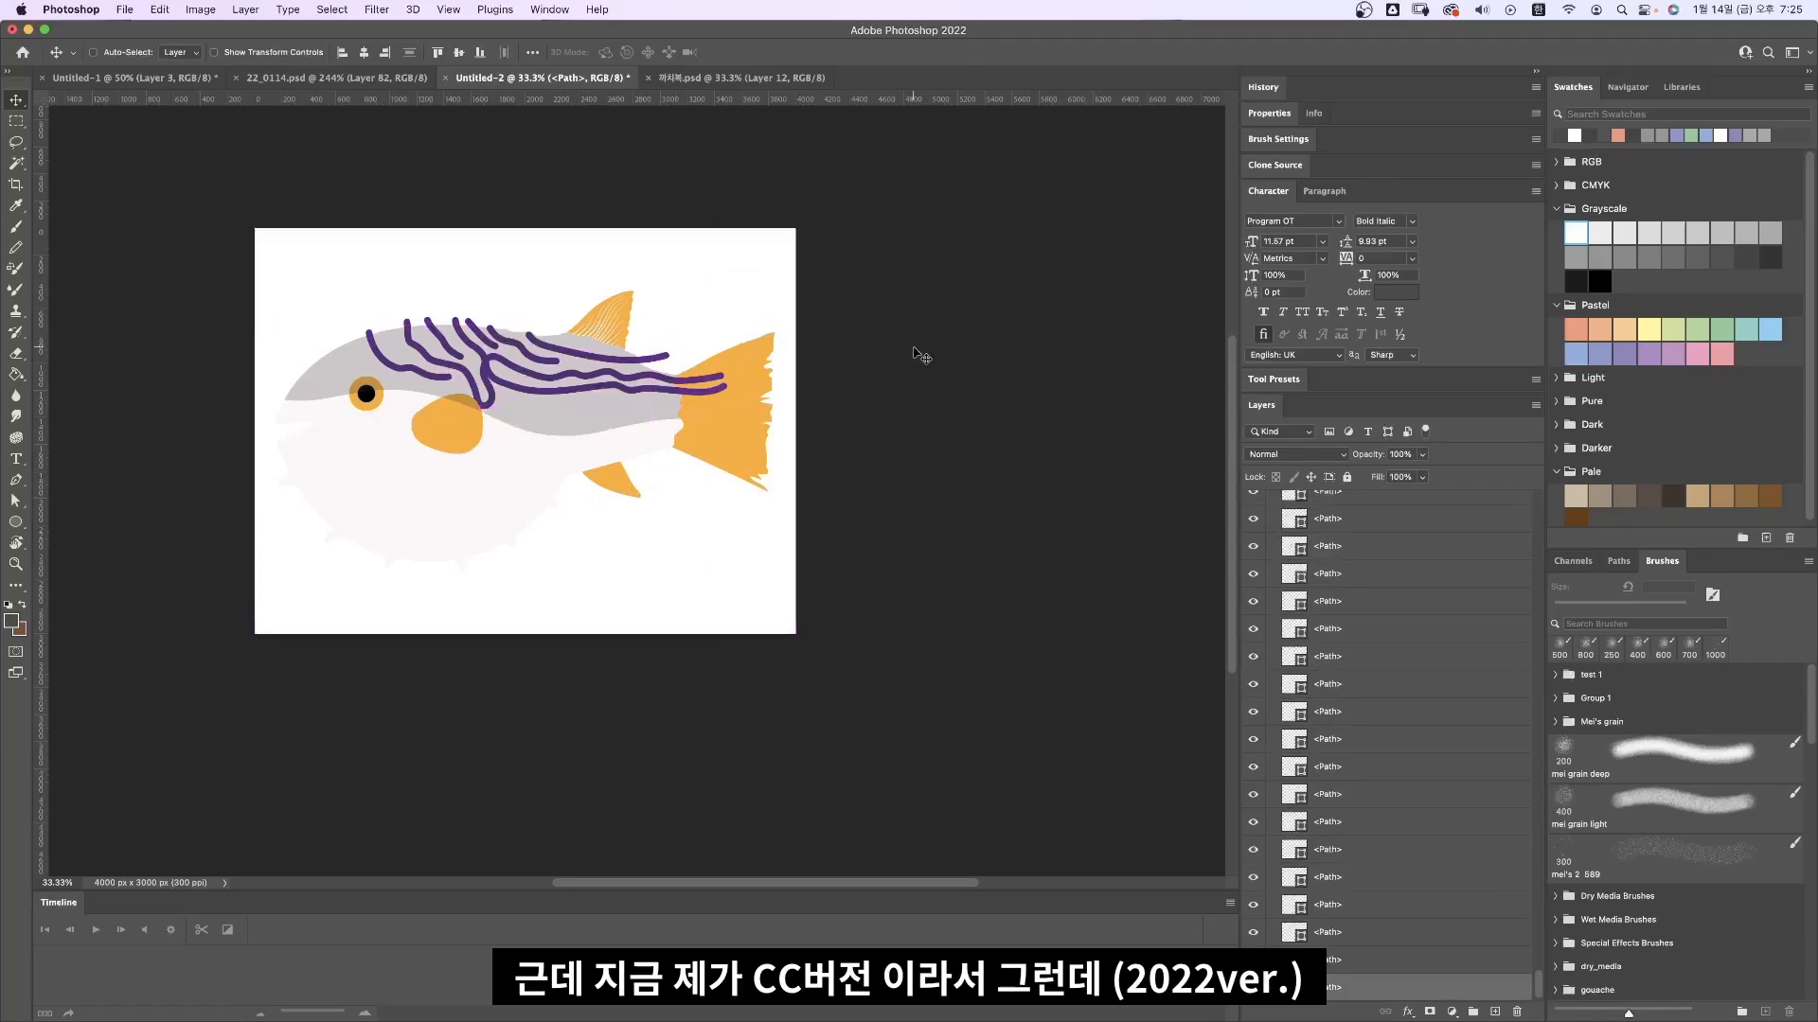
Step: Switch to Illustrator, copy the selected pufferfish artwork, and paste it into a new document
key("super+Tab")
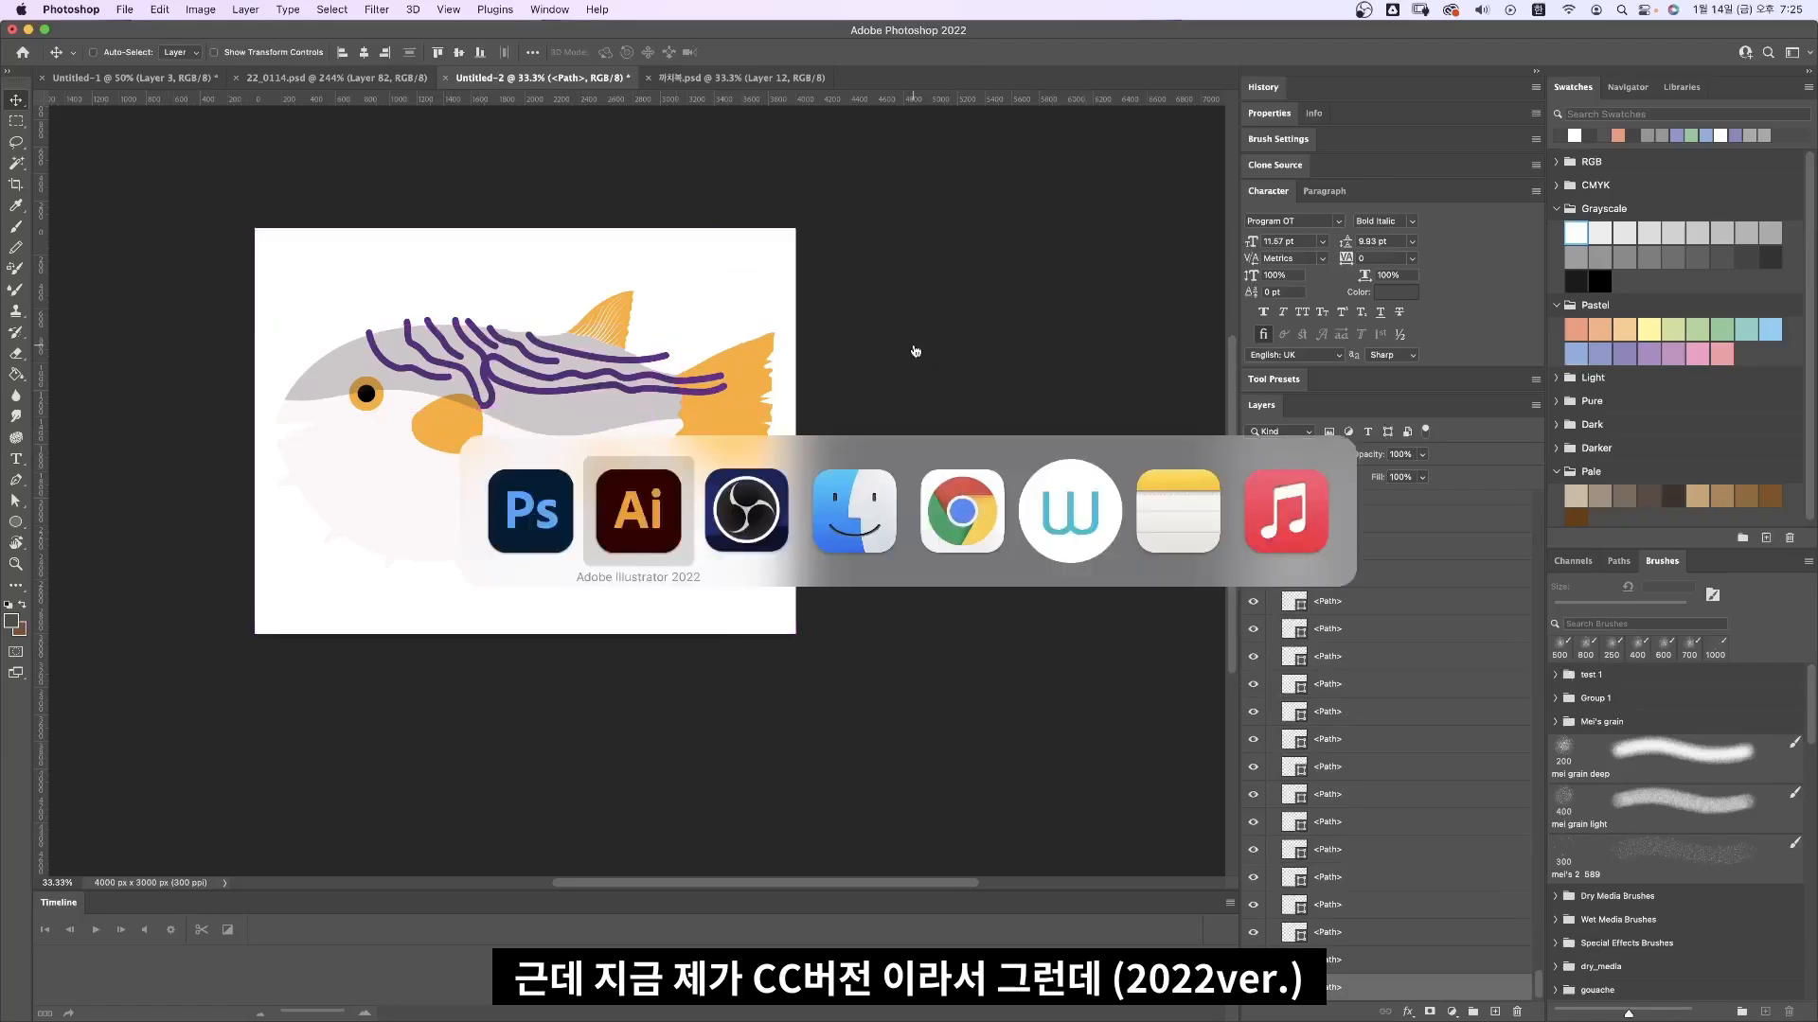
key("a")
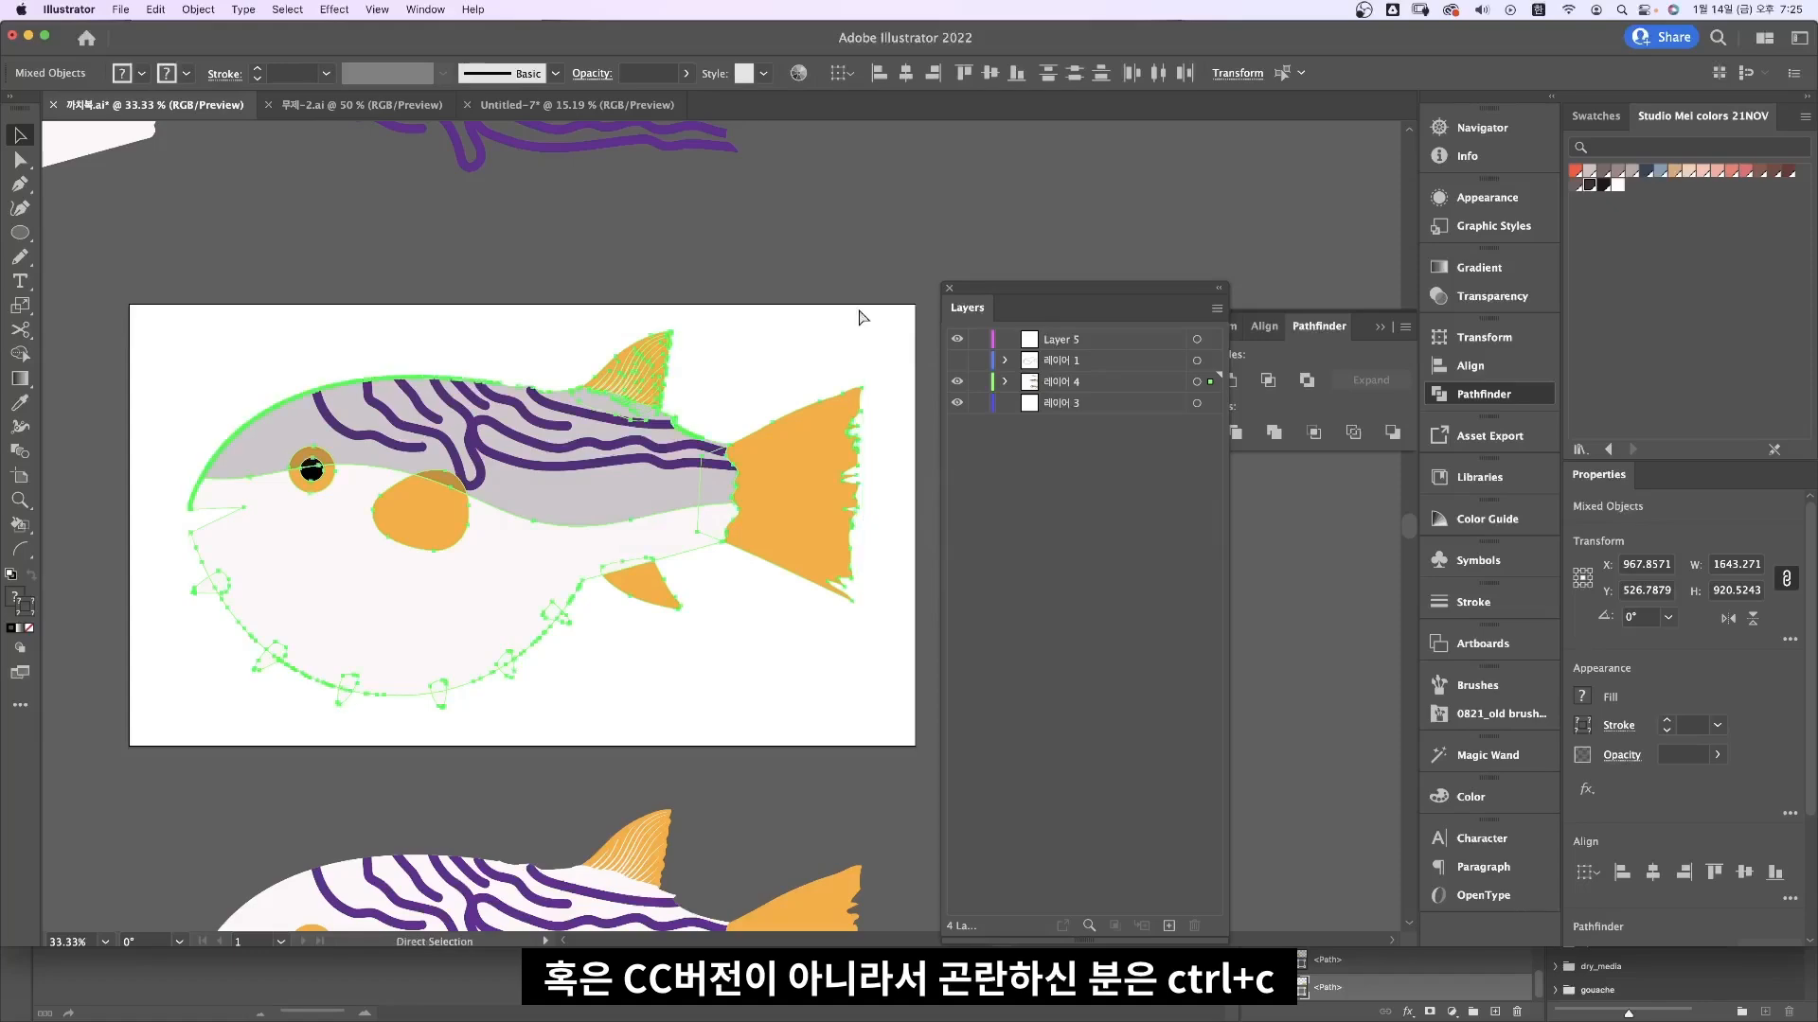
key("v")
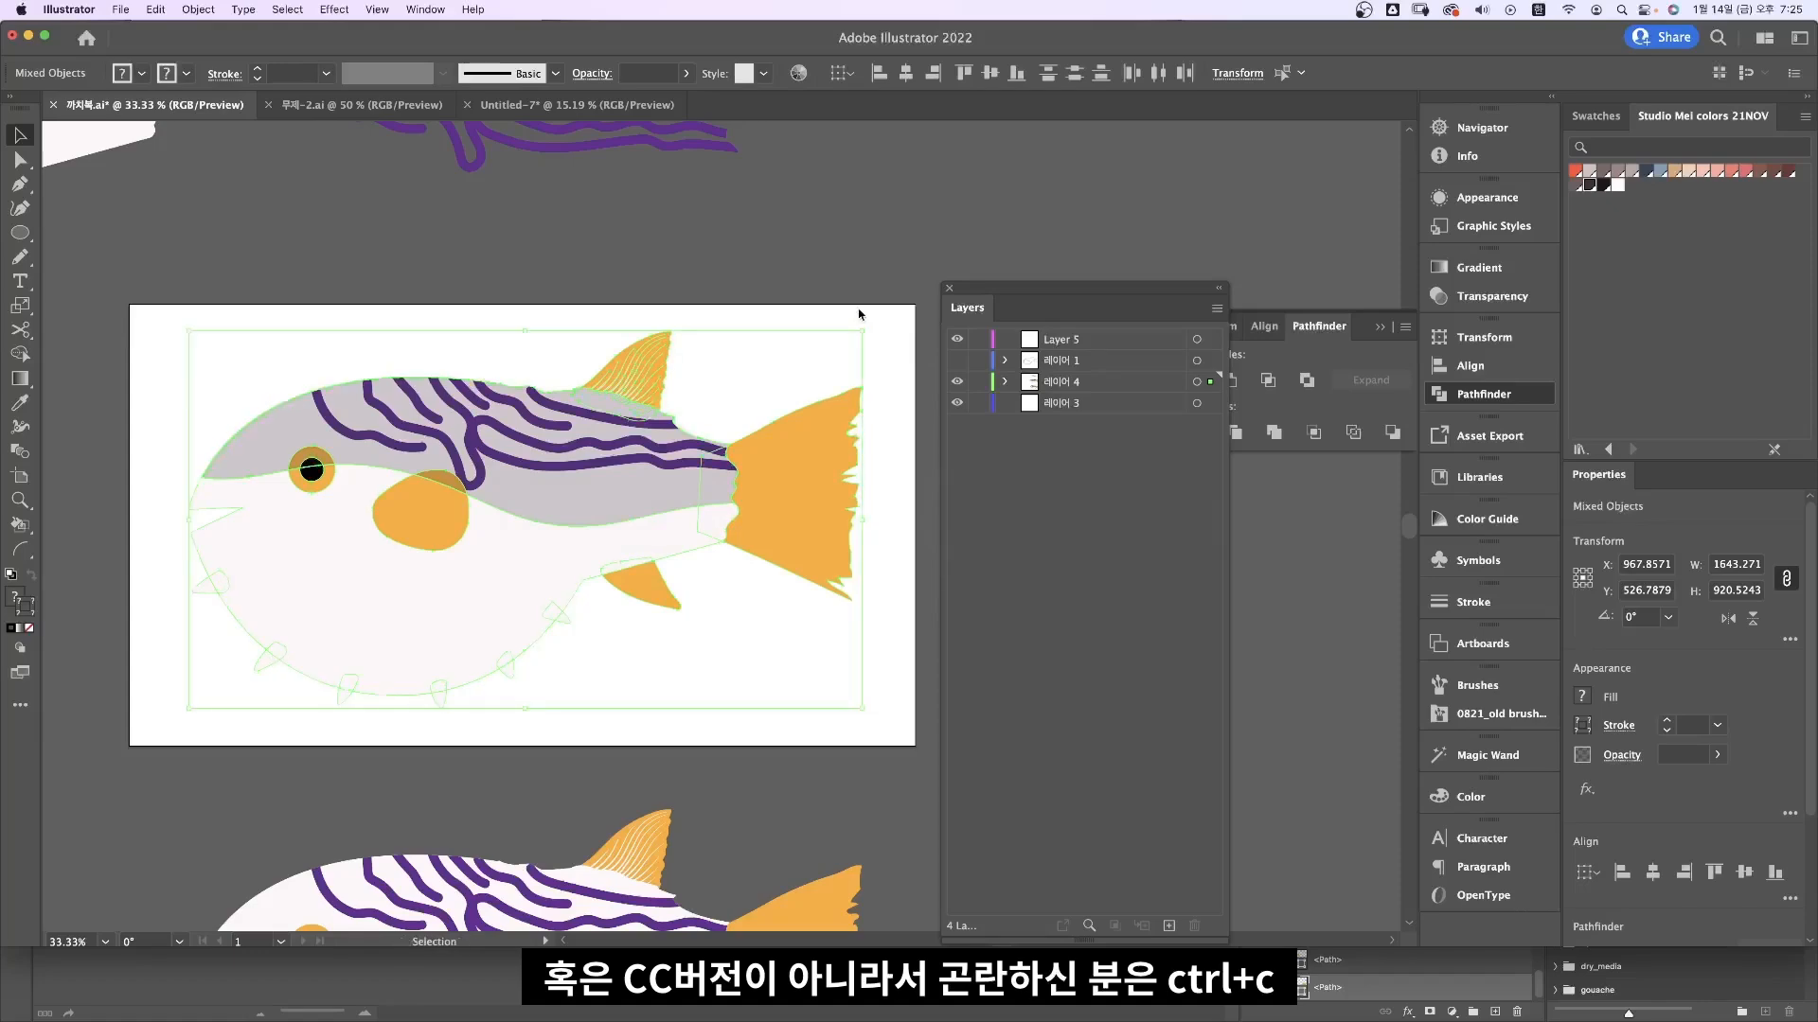
key("super+c")
key("super+n")
key("Return")
key("super+v")
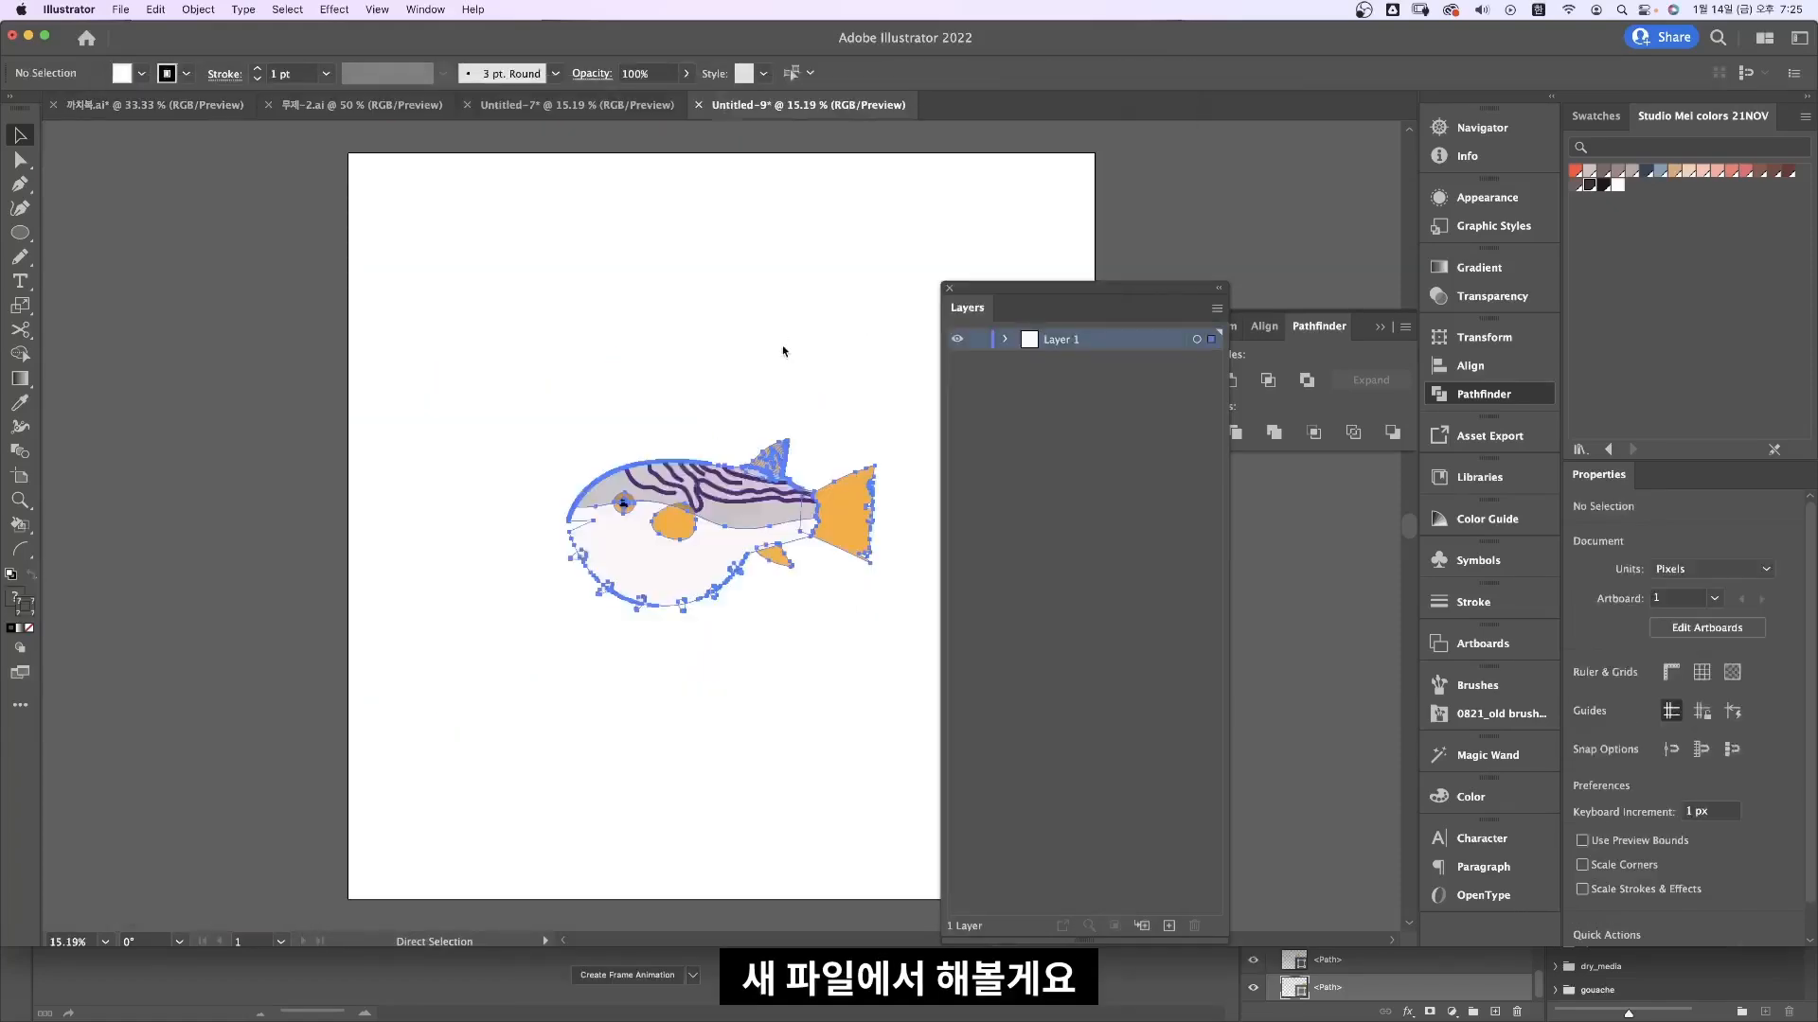
Step: Release the pasted artwork in Layer 1 to separate layers with Release to Layers (Sequence)
left_click_drag(795, 320, 676, 276)
key("super+equal")
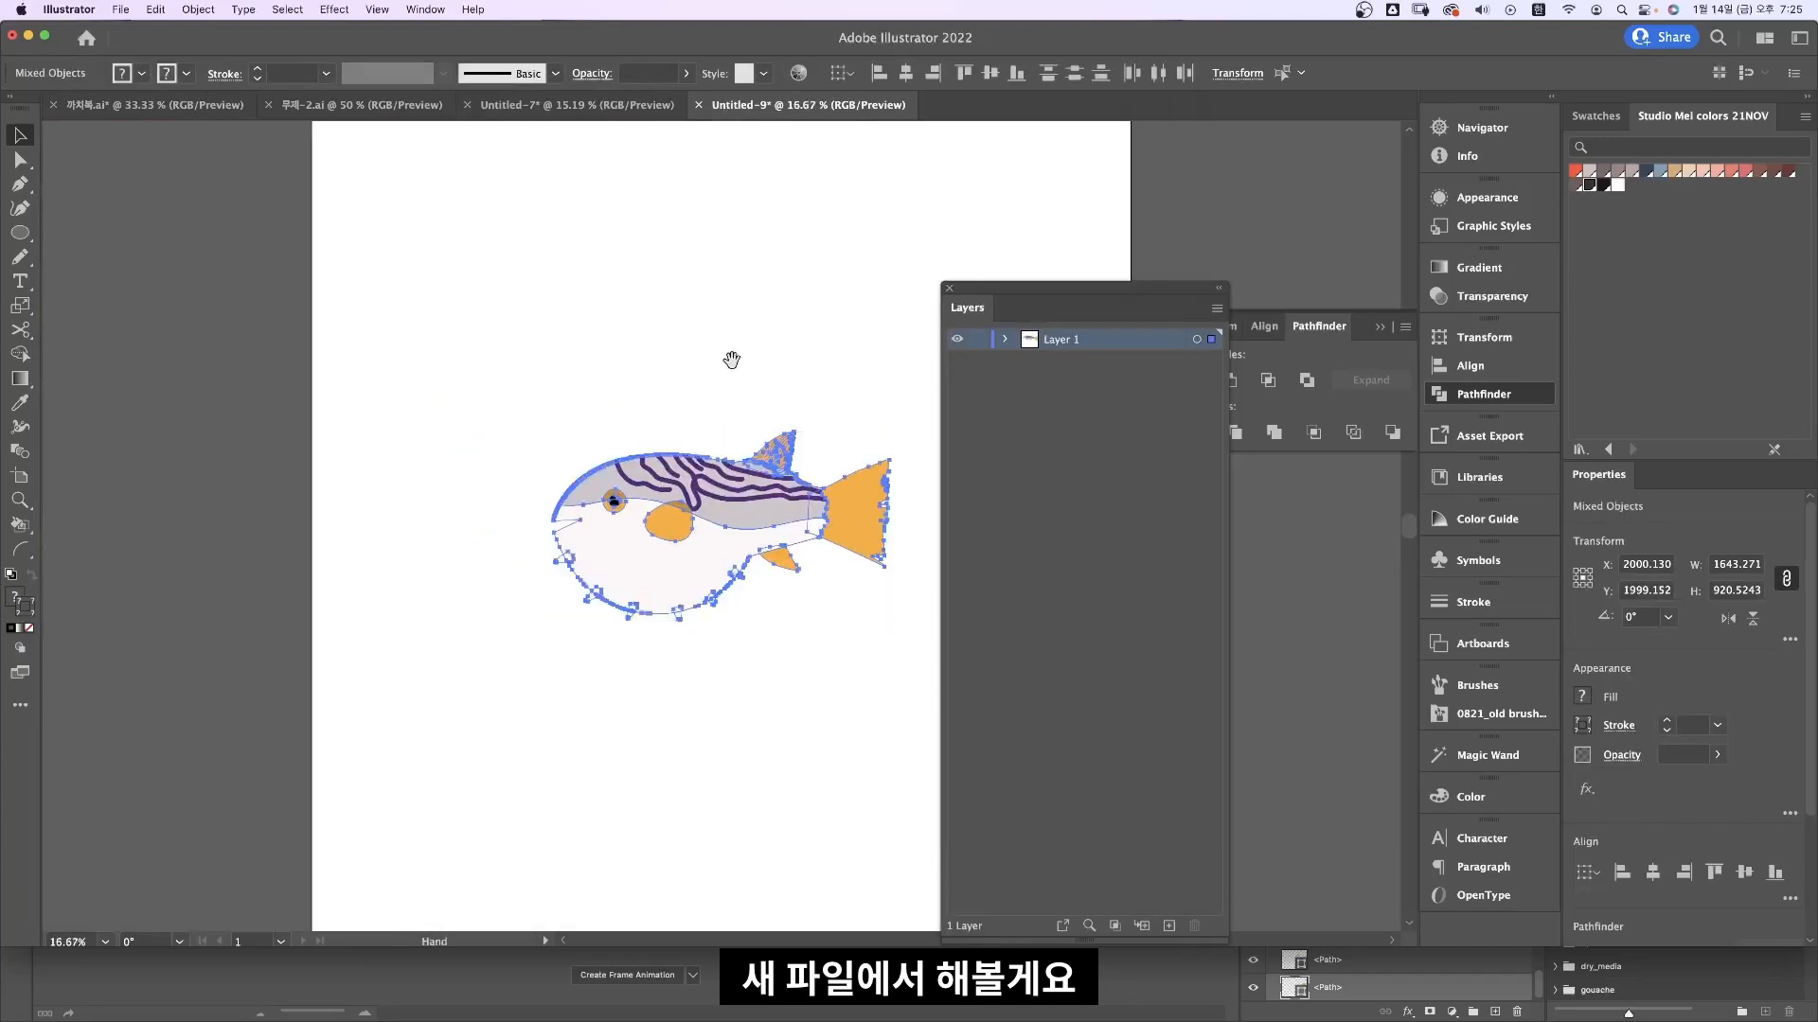
left_click_drag(731, 360, 639, 306)
key("v")
left_click_drag(1032, 286, 918, 243)
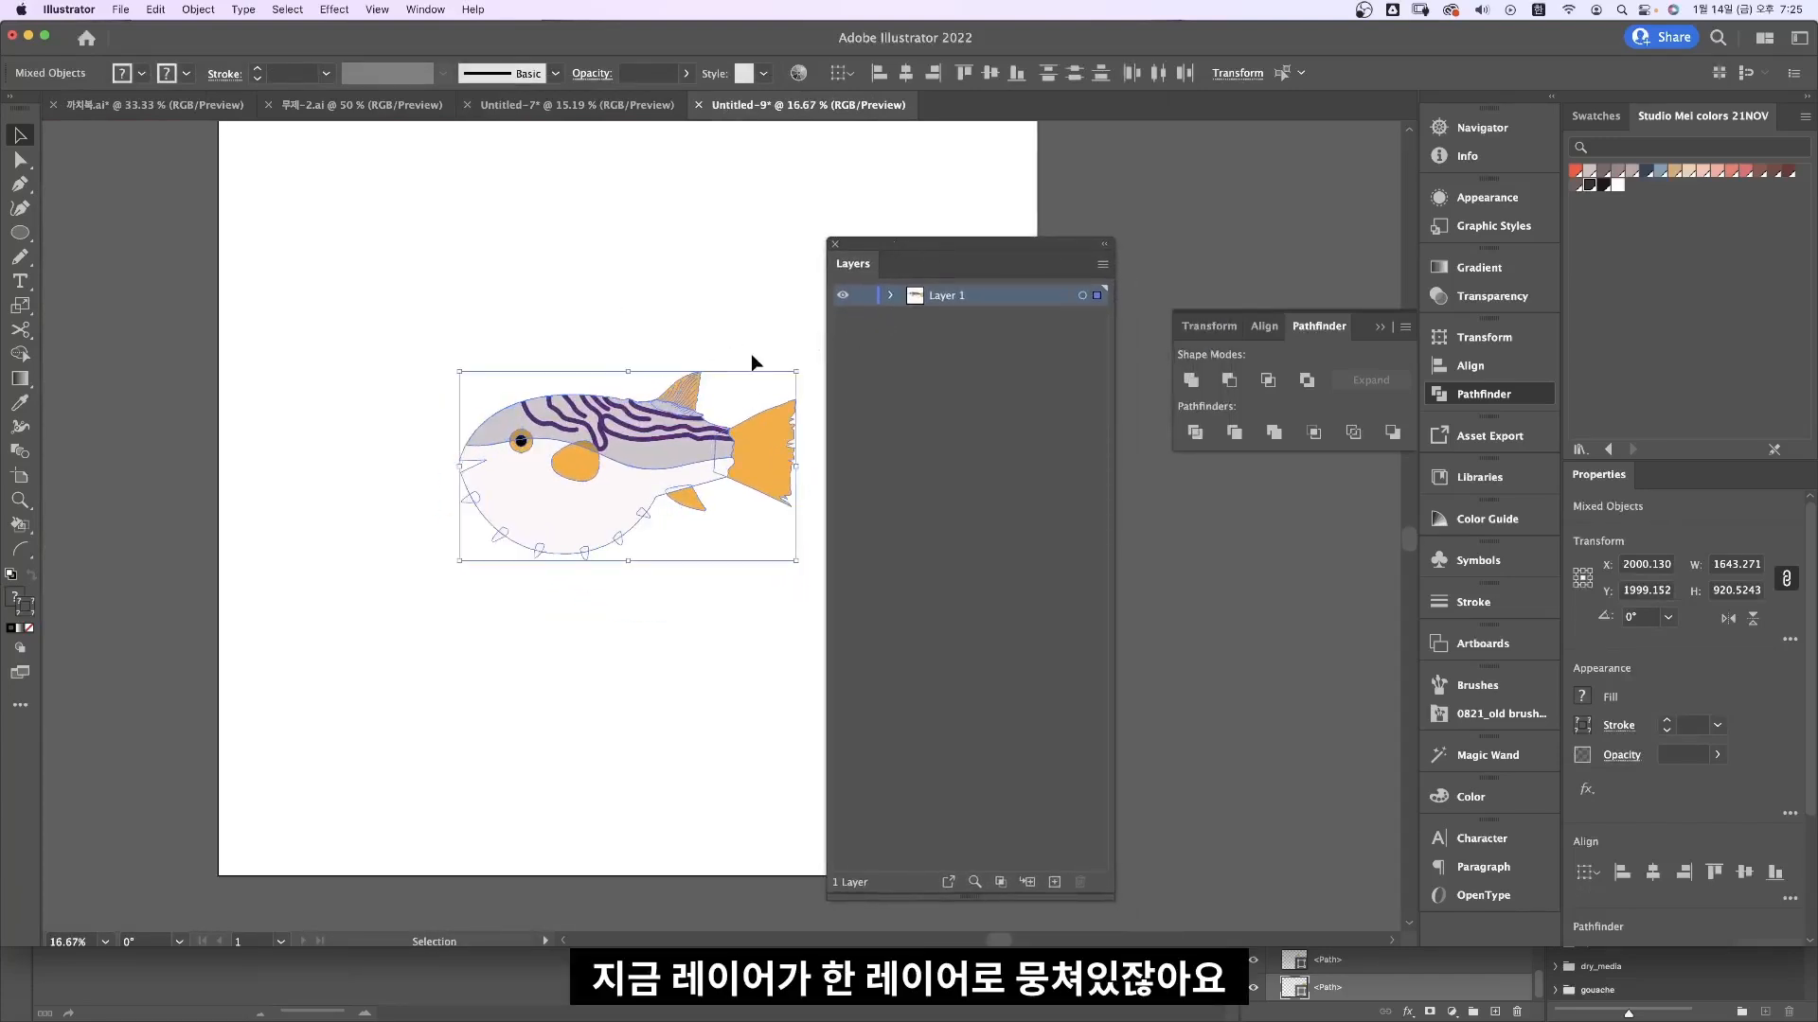
left_click(1102, 264)
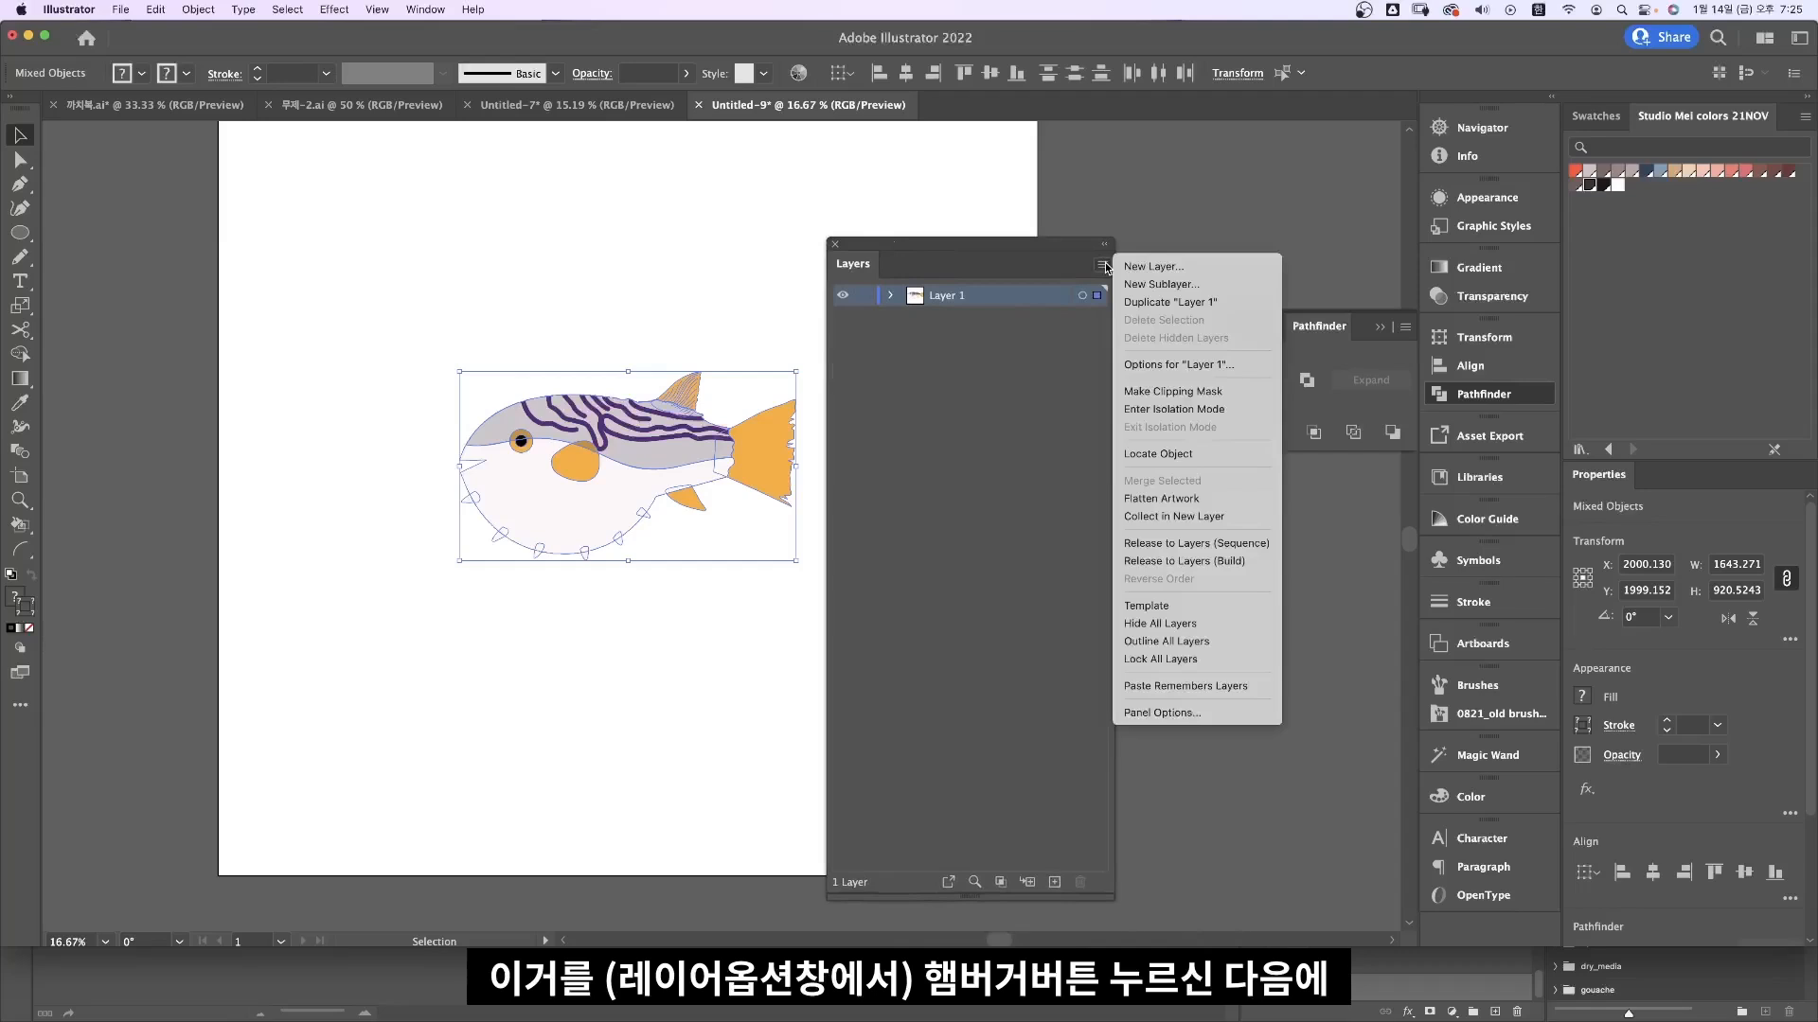
left_click(1237, 545)
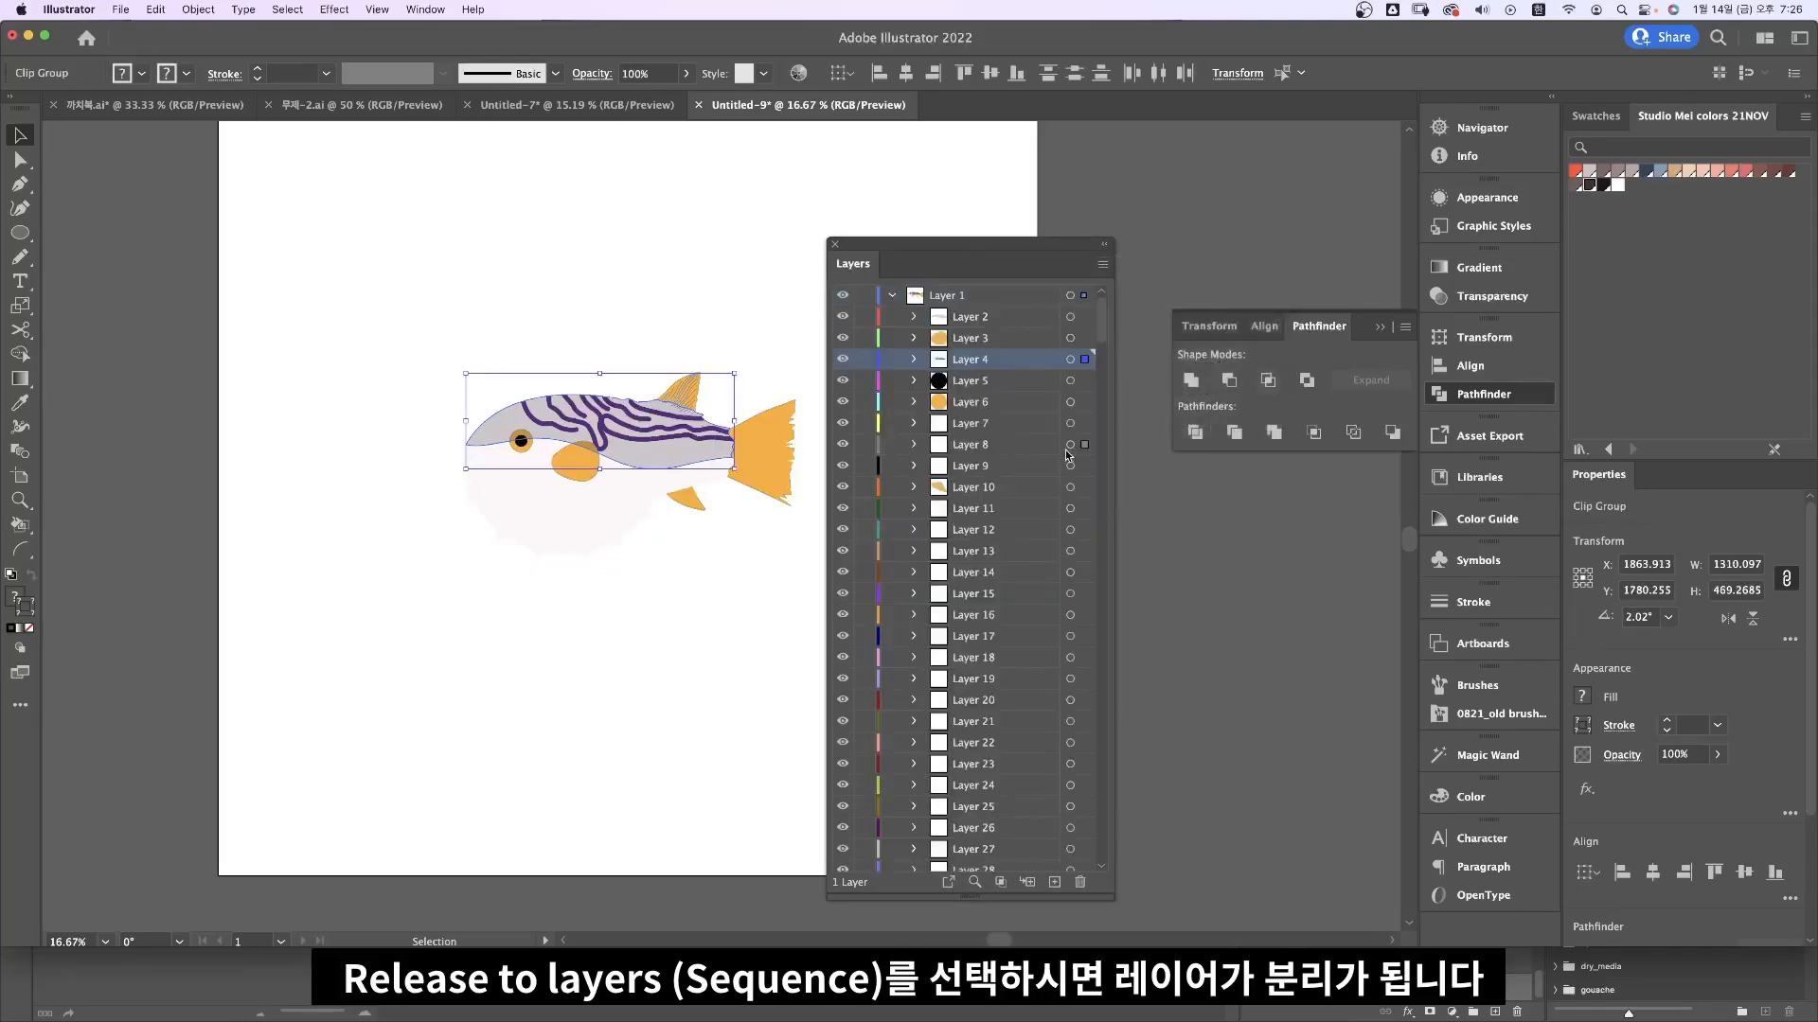
Step: Move all the released sublayers out of Layer 1 to the top level, delete the empty Layer 1, and deselect the artwork
left_click(1008, 321)
left_click_drag(1100, 332, 1100, 281)
left_click(990, 861, "shift")
mouse_move(988, 322)
left_mouse_down()
mouse_move(1004, 304)
mouse_move(981, 284)
mouse_move(976, 308)
mouse_move(989, 289)
left_mouse_up()
scroll(1069, 833, "down", 20)
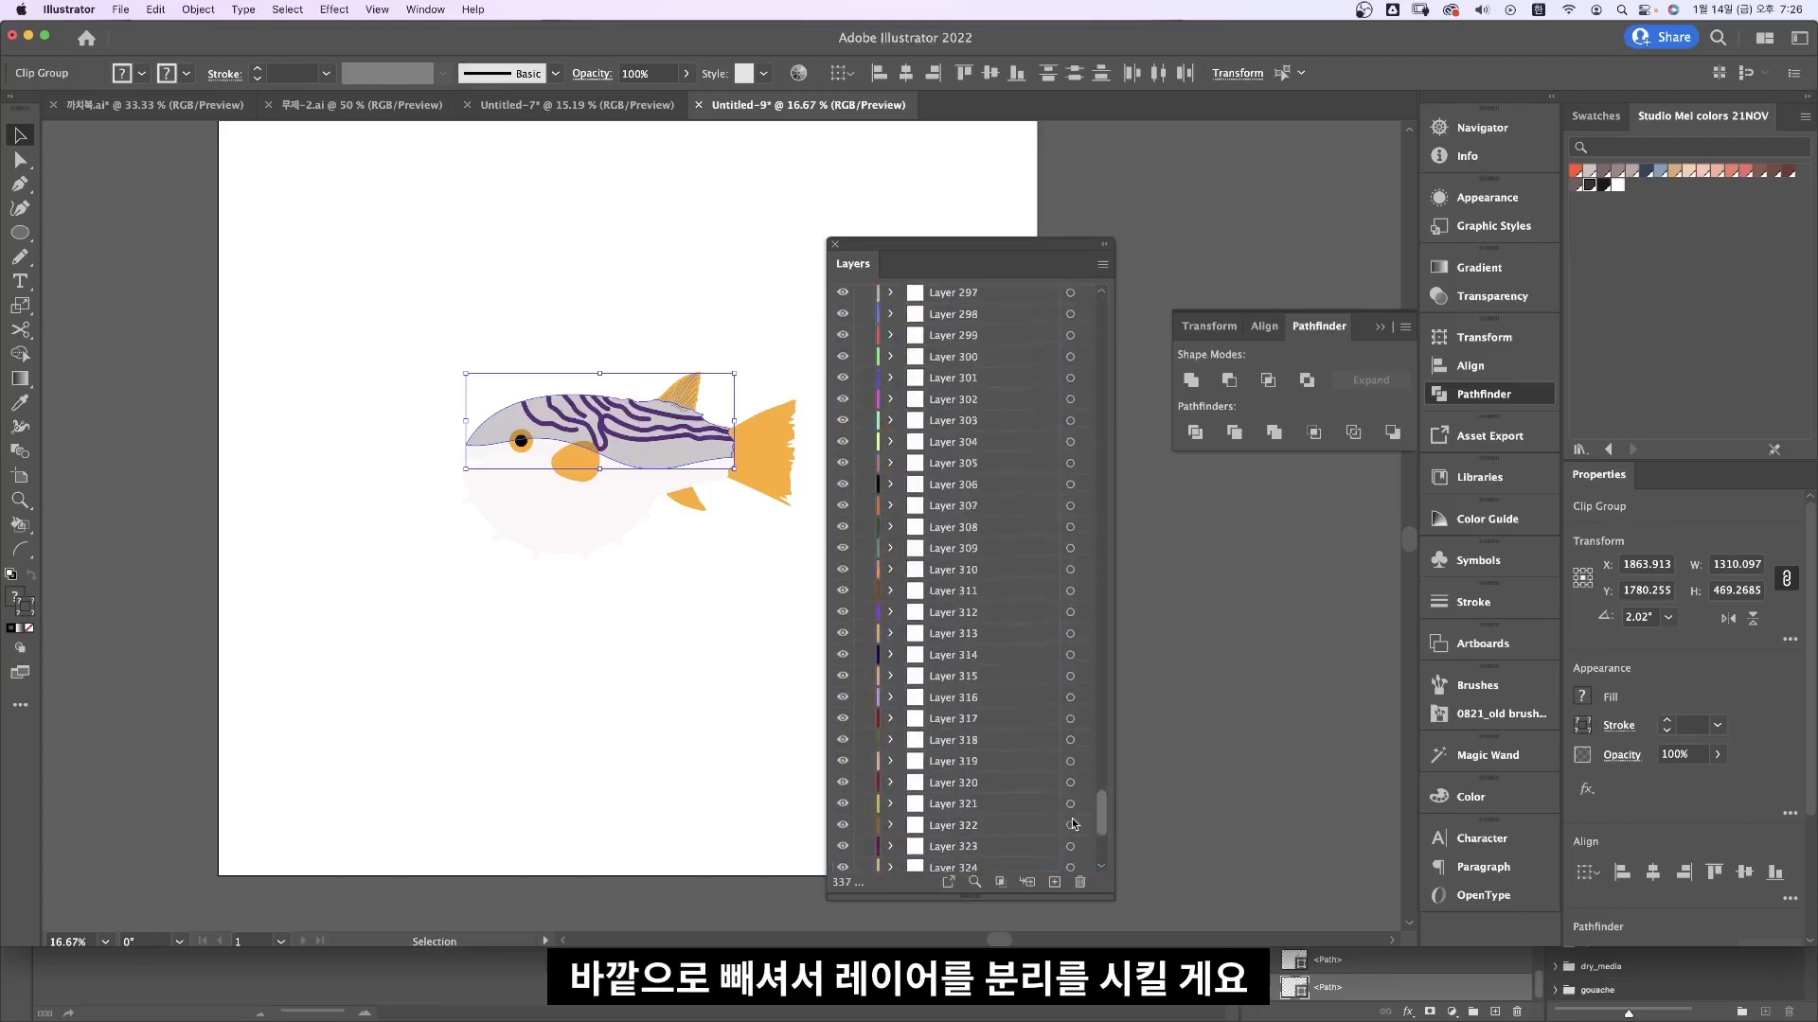
left_click(1080, 882)
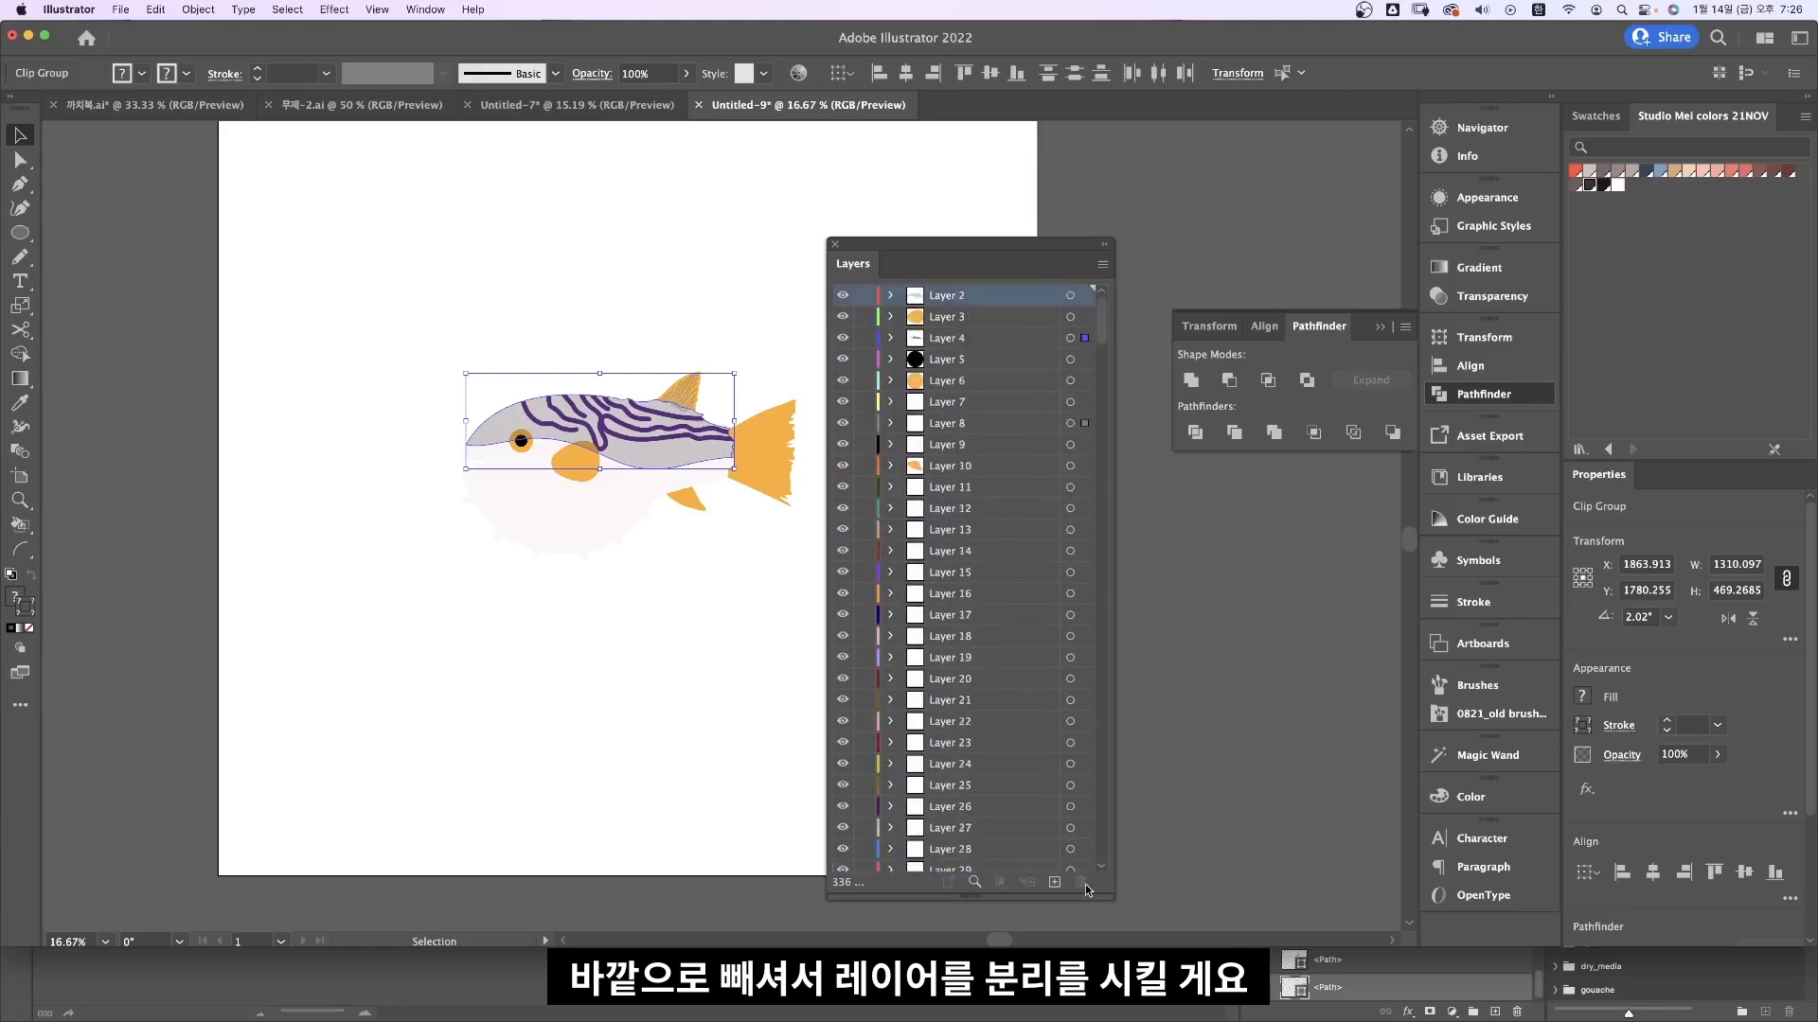
left_click(459, 345)
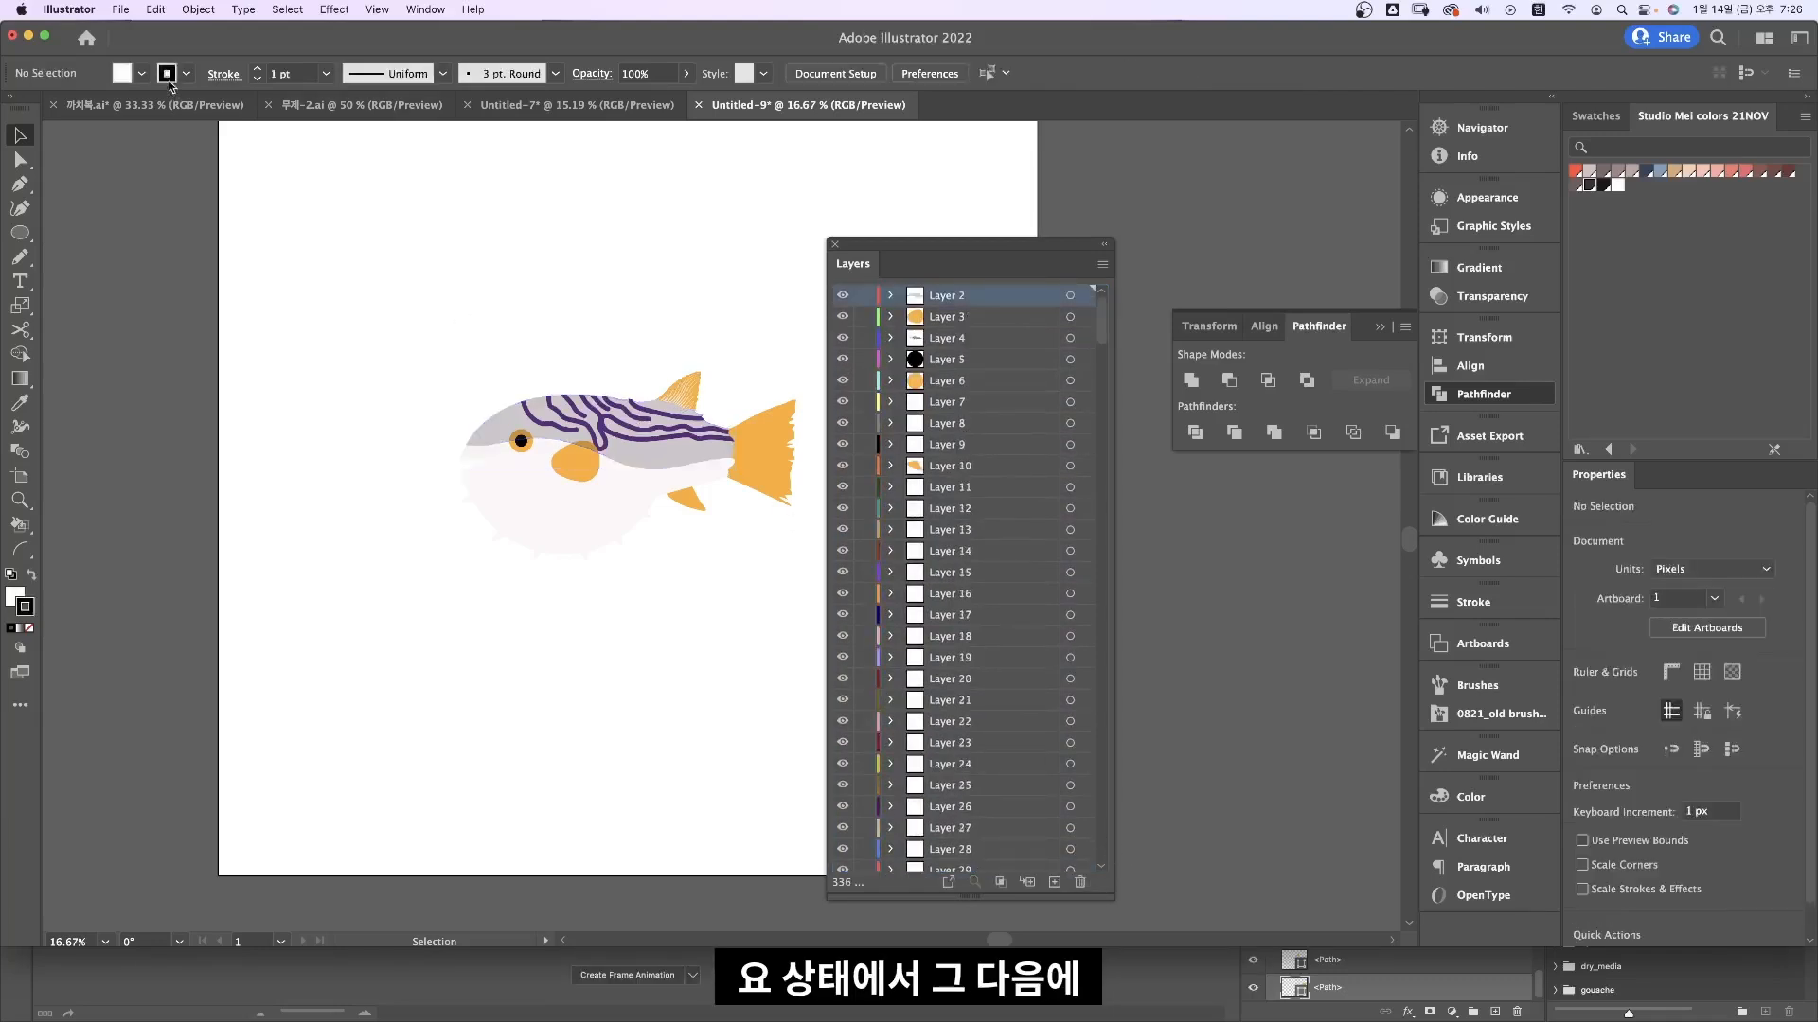
Step: Export the document as a renamed Photoshop (psd) file in RGB at High (300 ppi), with Write Layers and Maximum Editability on
left_click(120, 9)
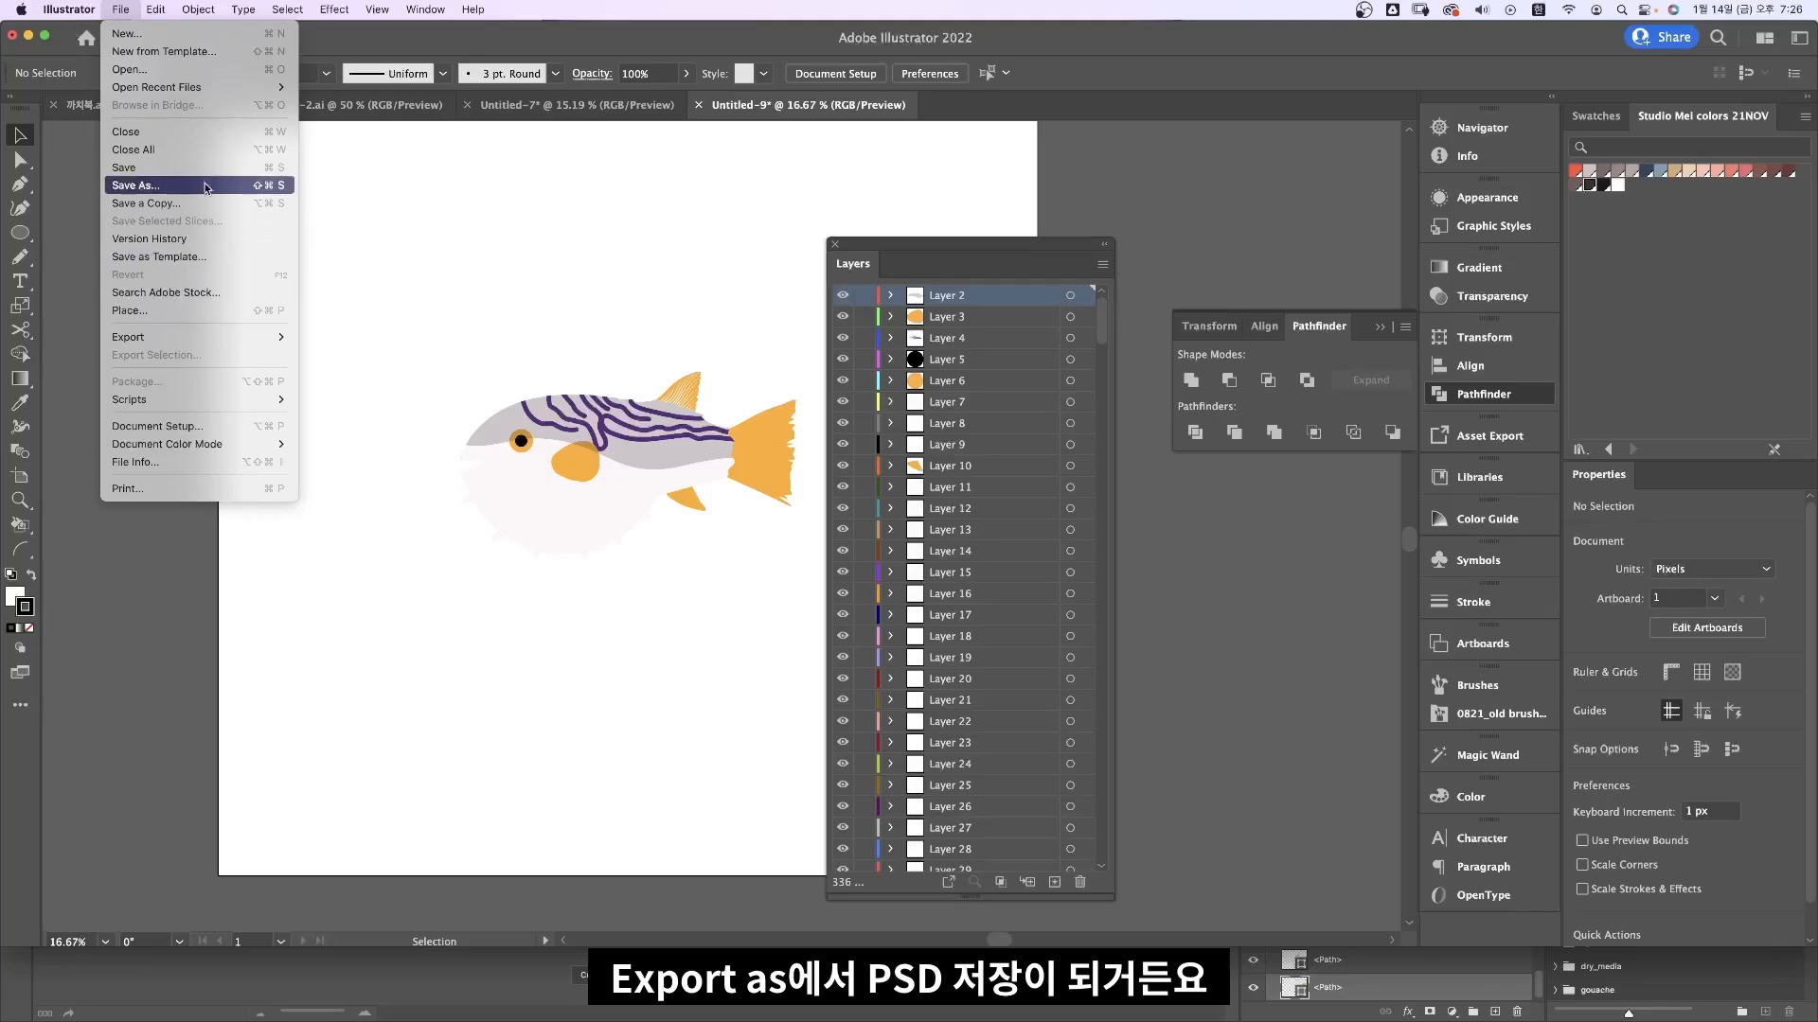
left_click(218, 335)
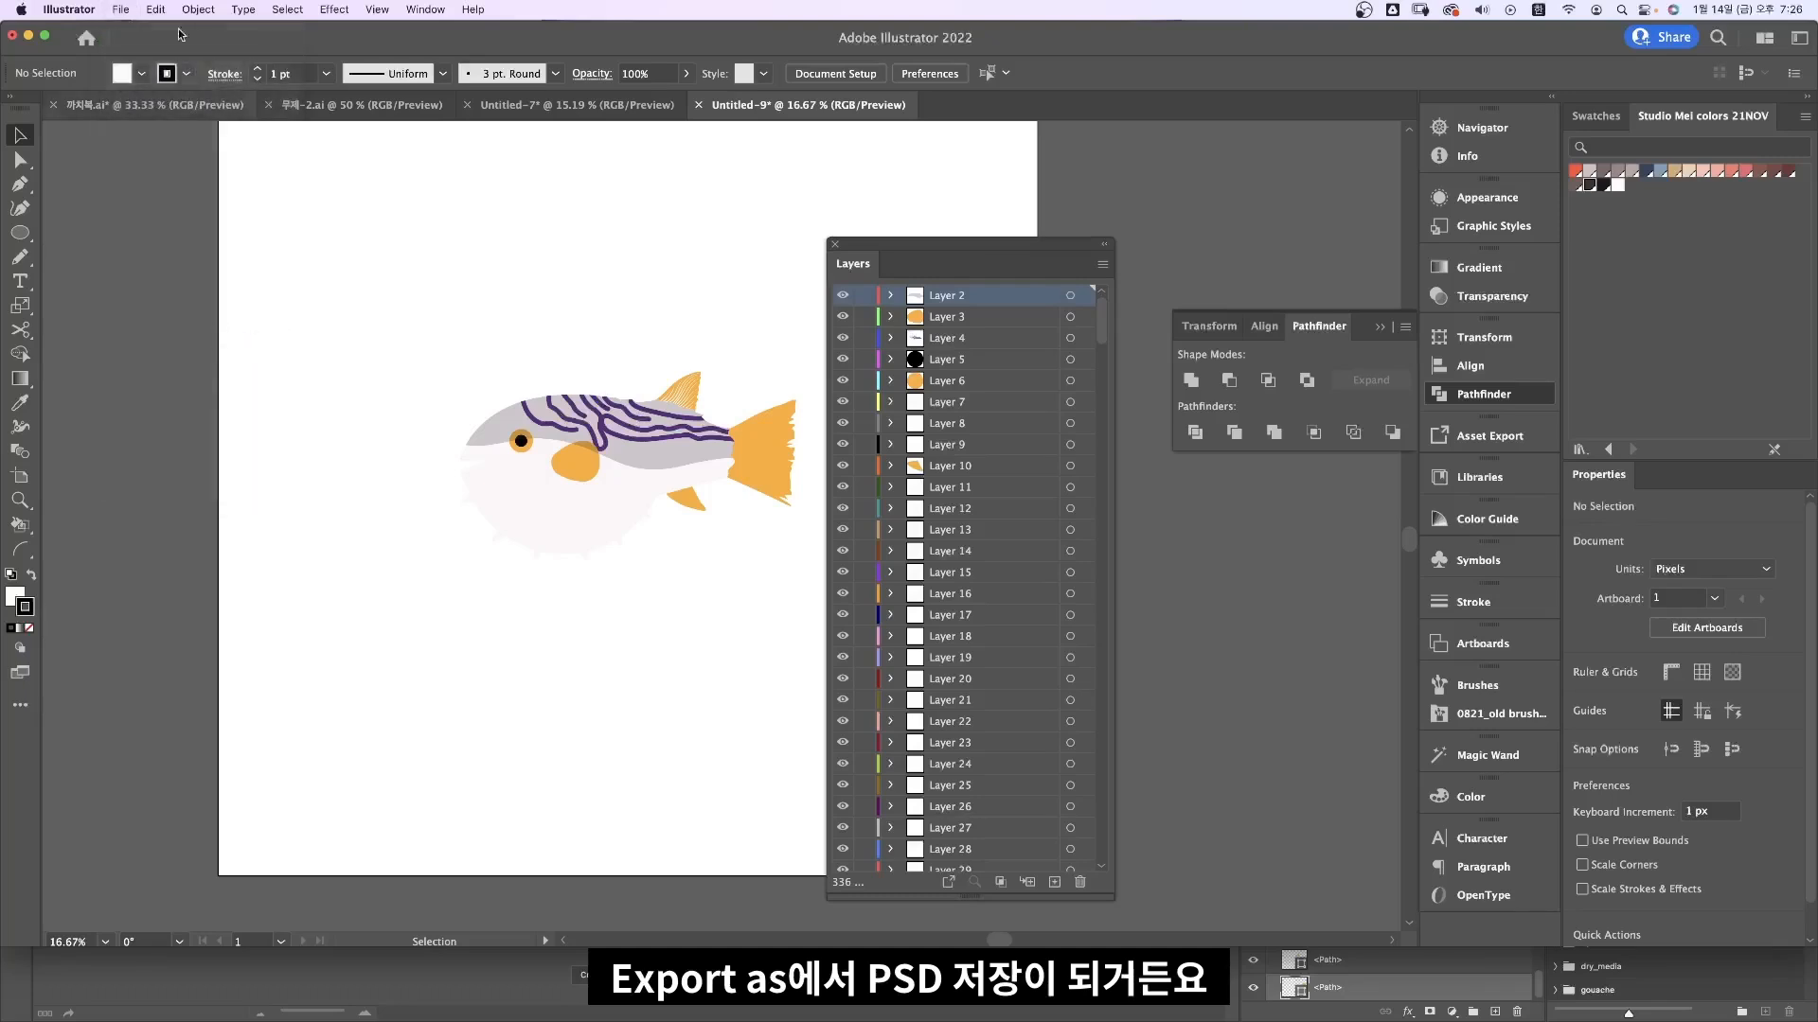
left_click(115, 8)
mouse_move(283, 337)
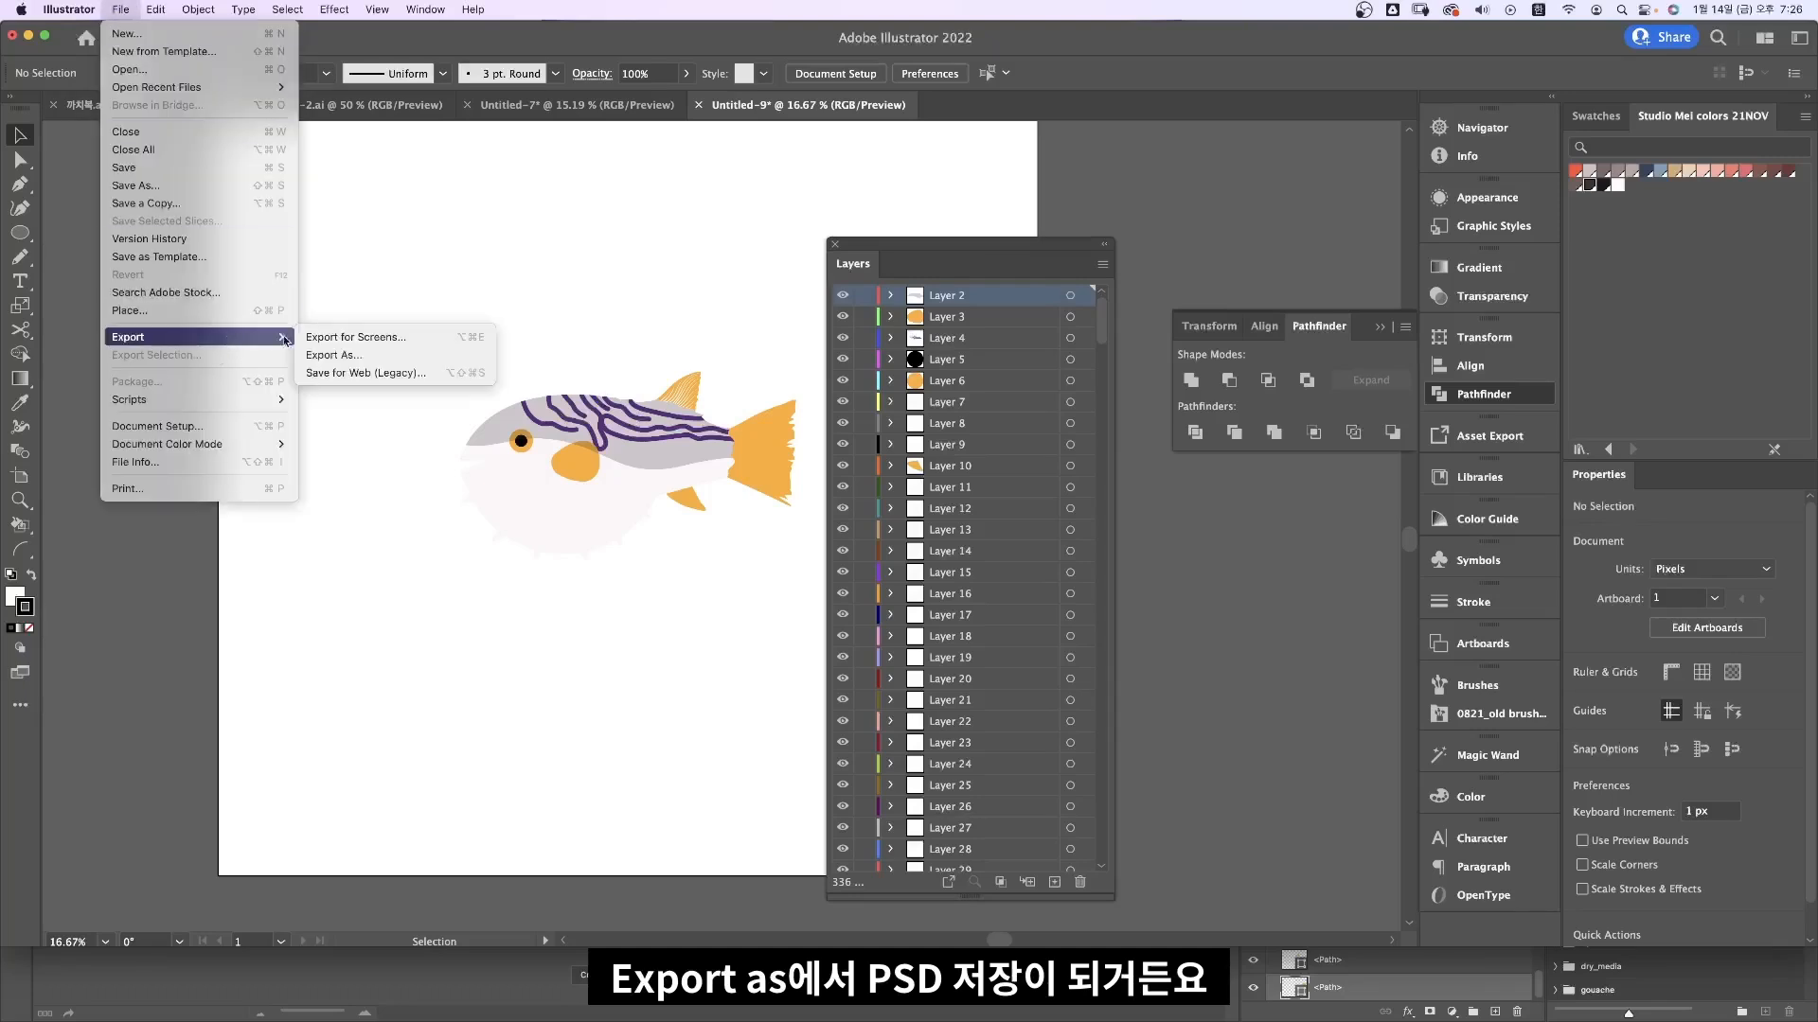
left_click(333, 355)
left_click(916, 611)
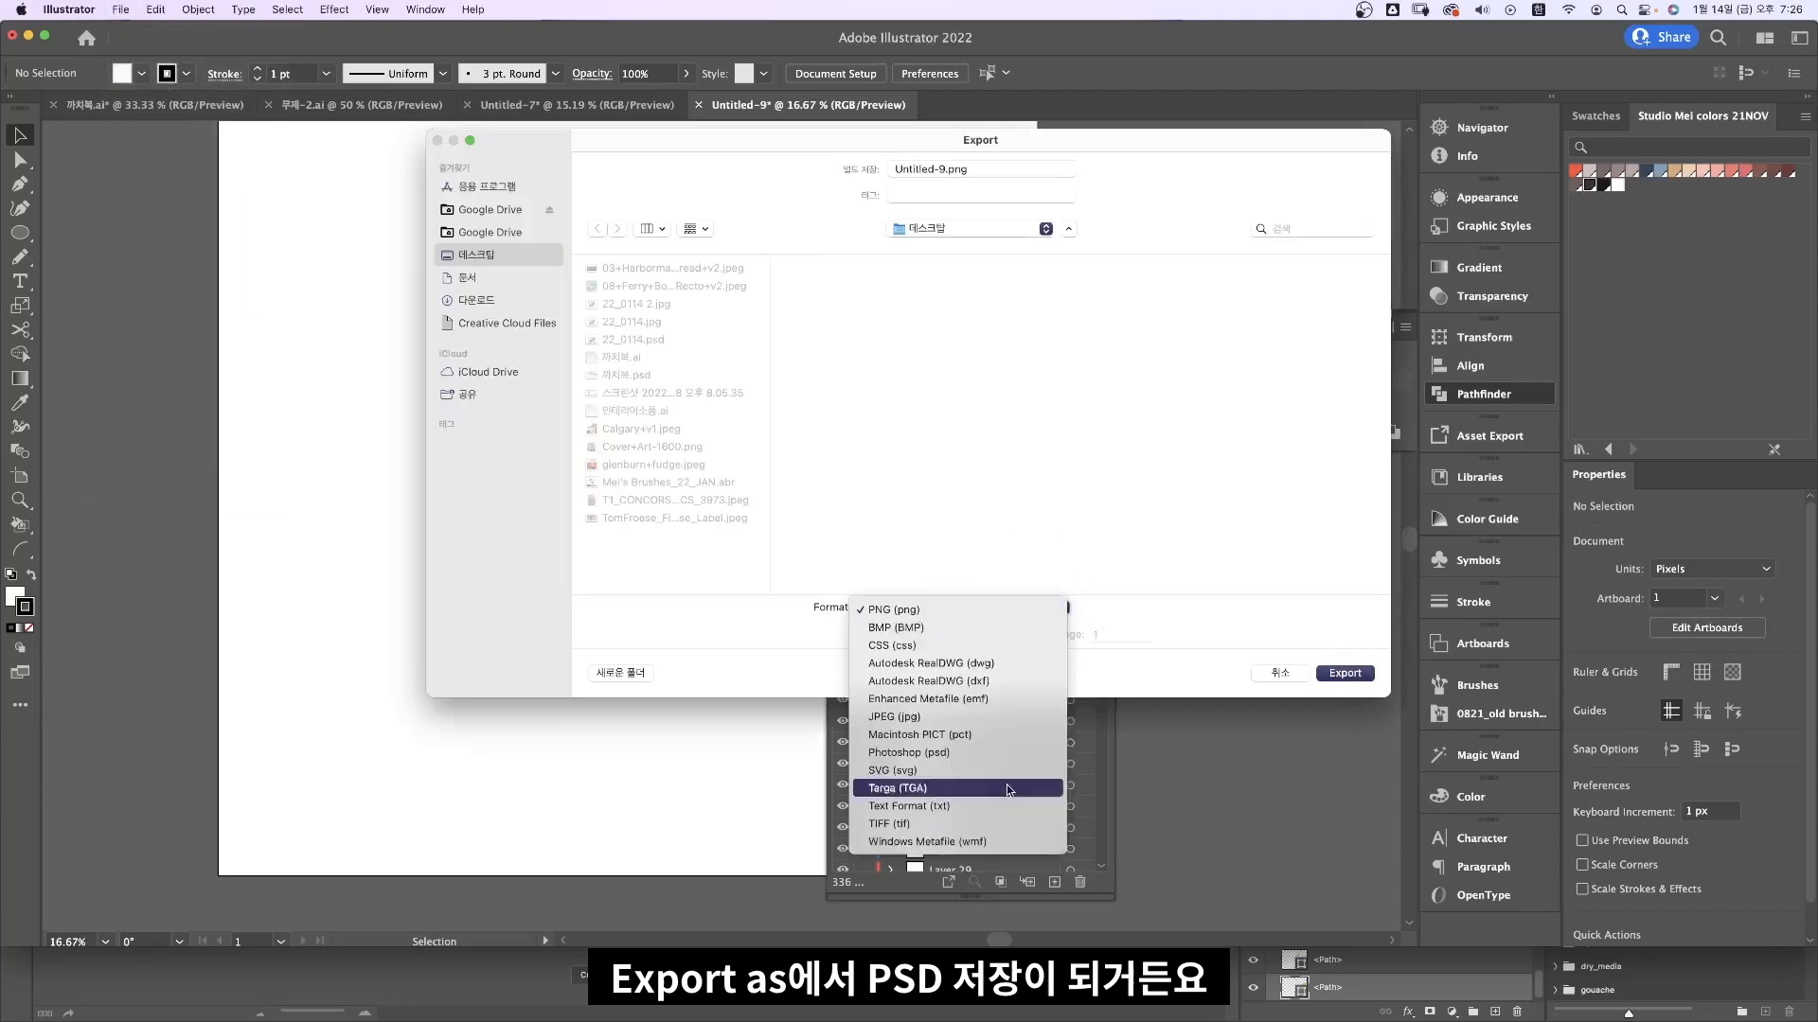
left_click(985, 752)
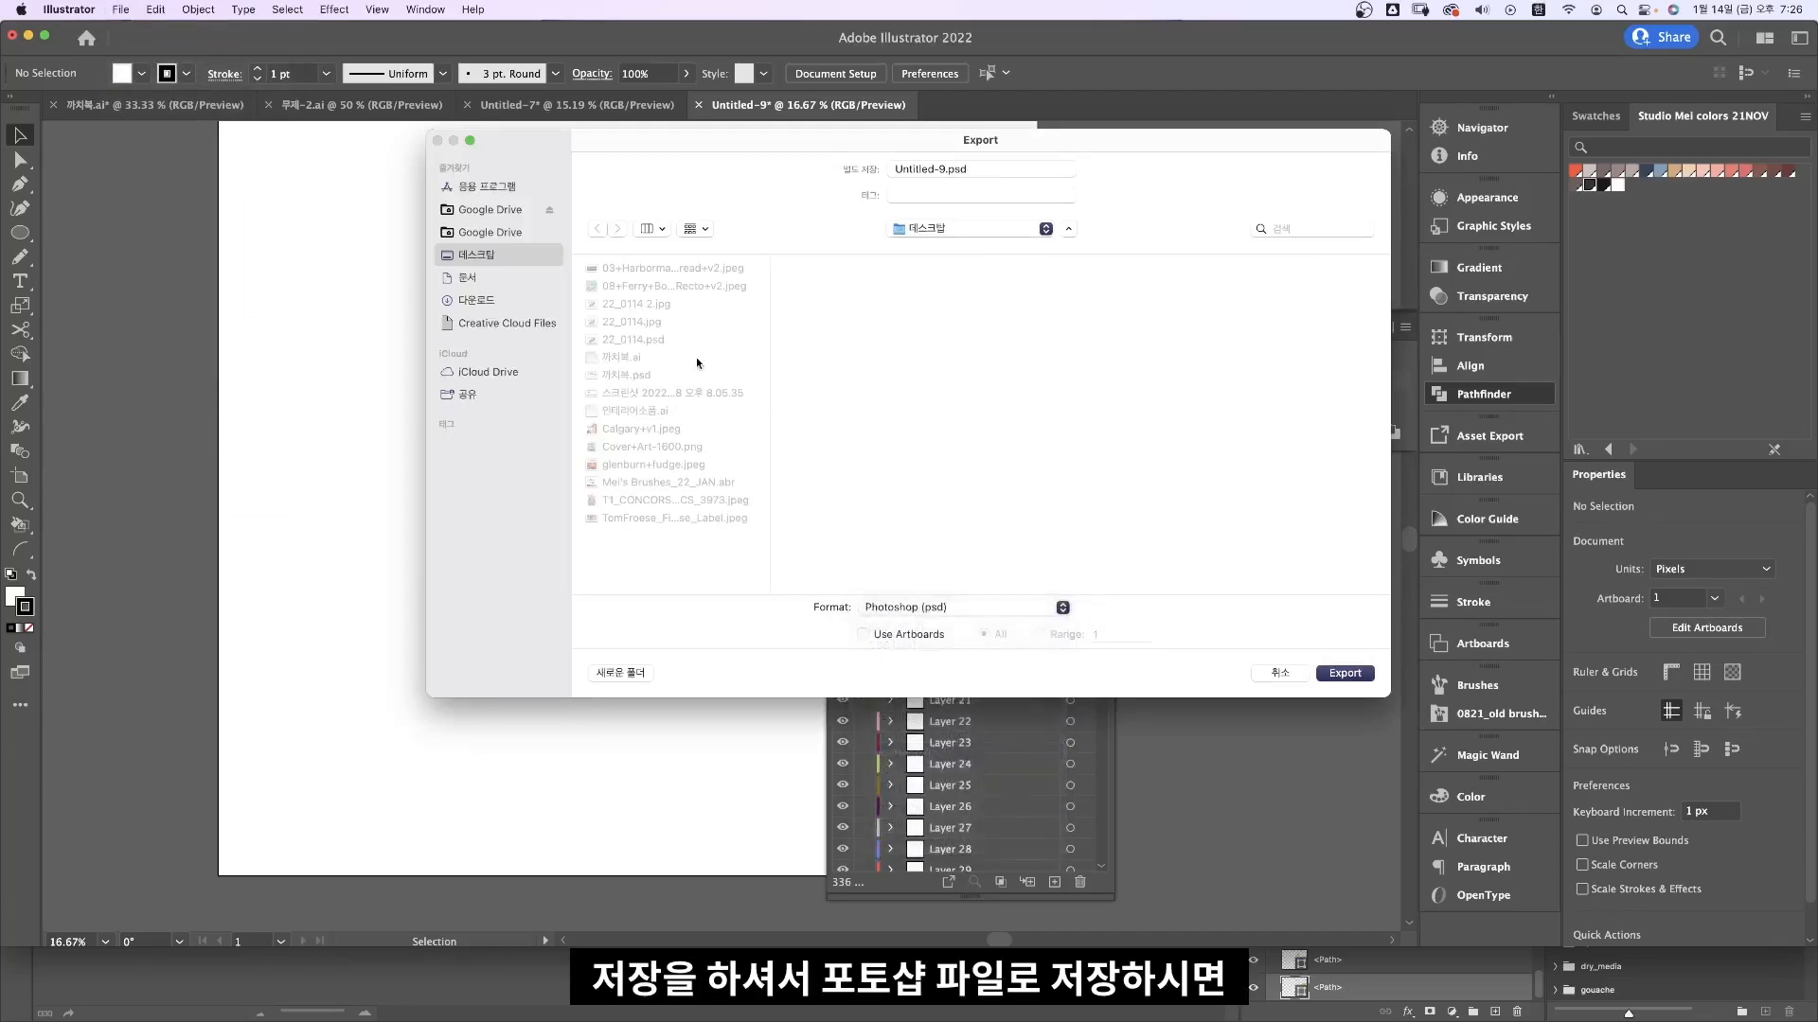
left_click_drag(943, 173, 858, 182)
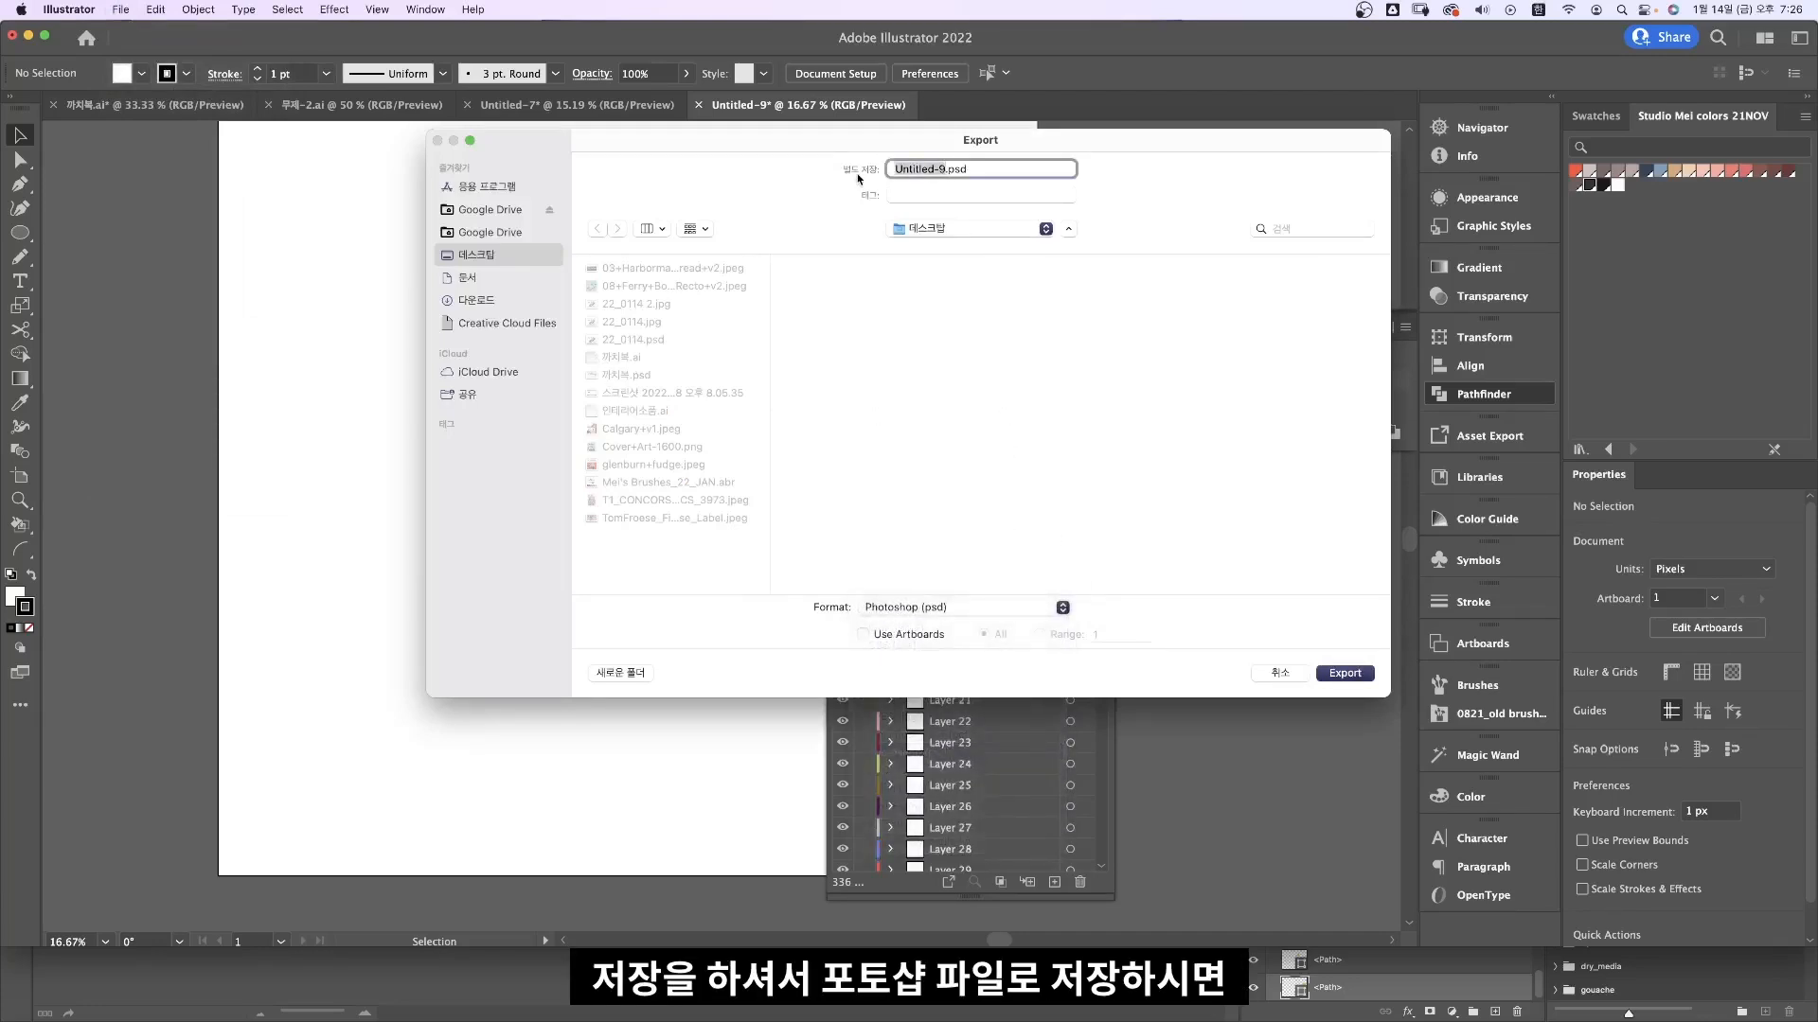
type("ㄲ")
key("Return")
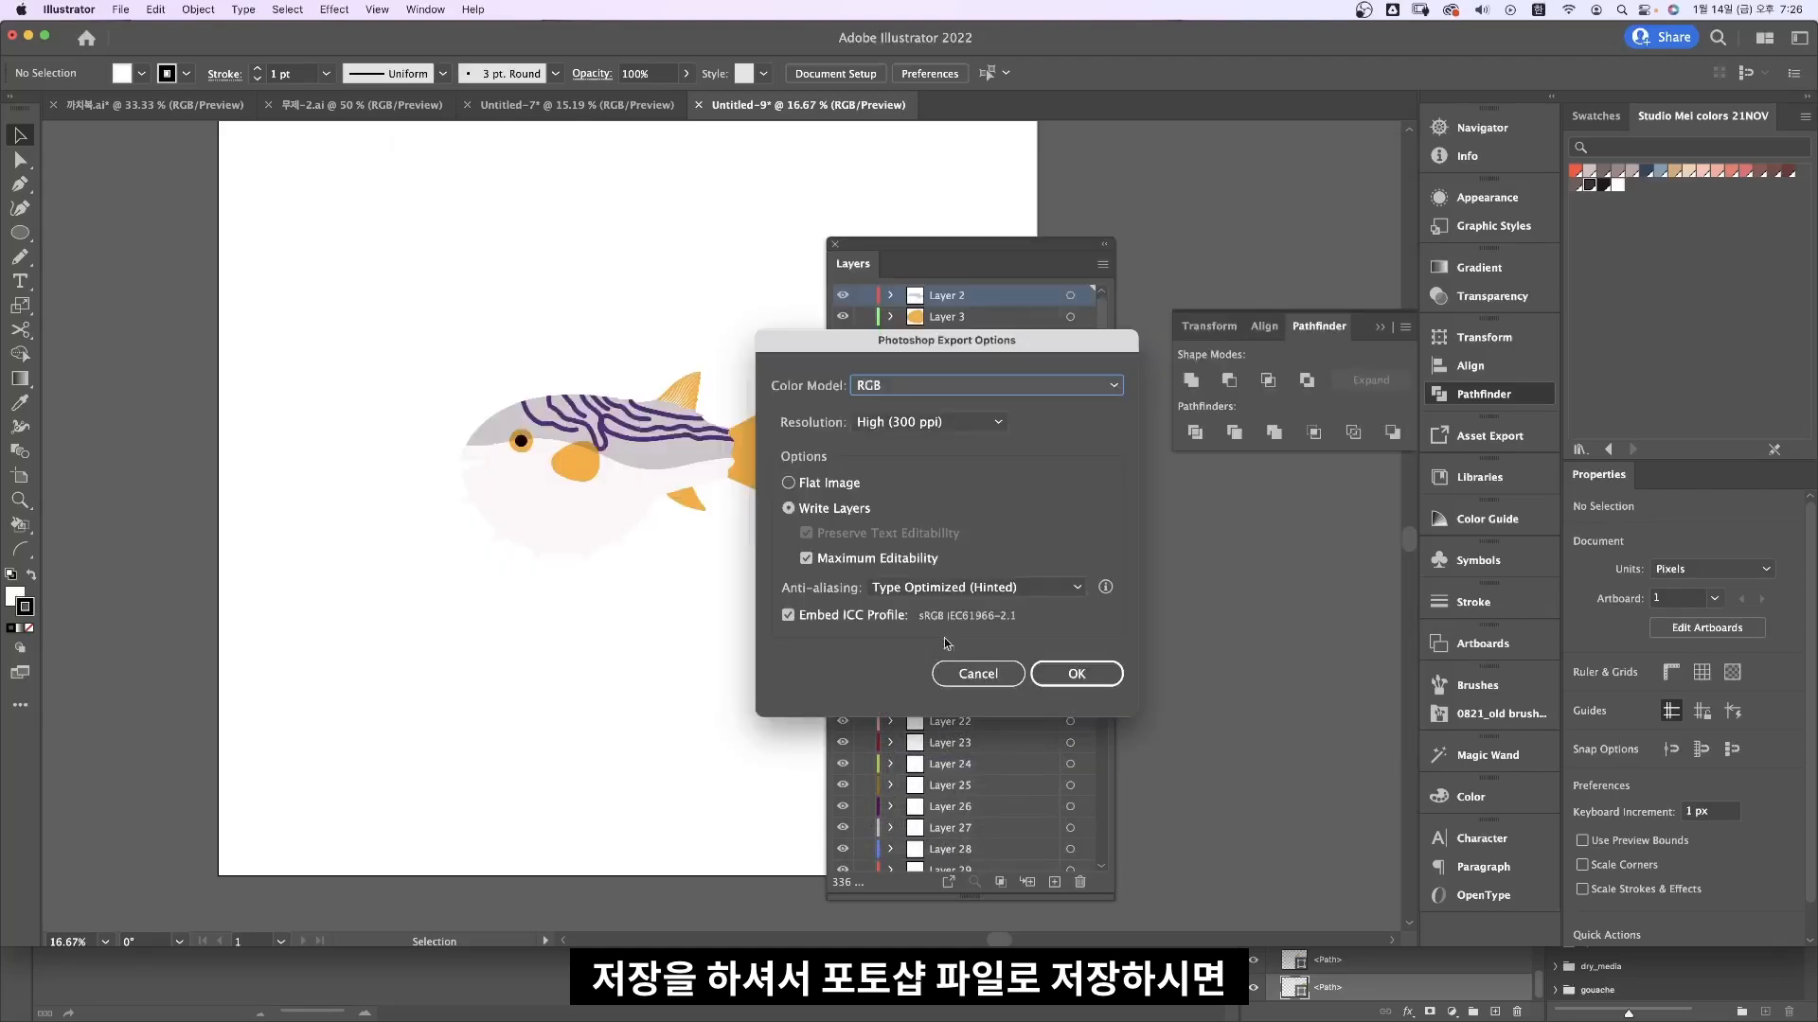
left_click(1058, 680)
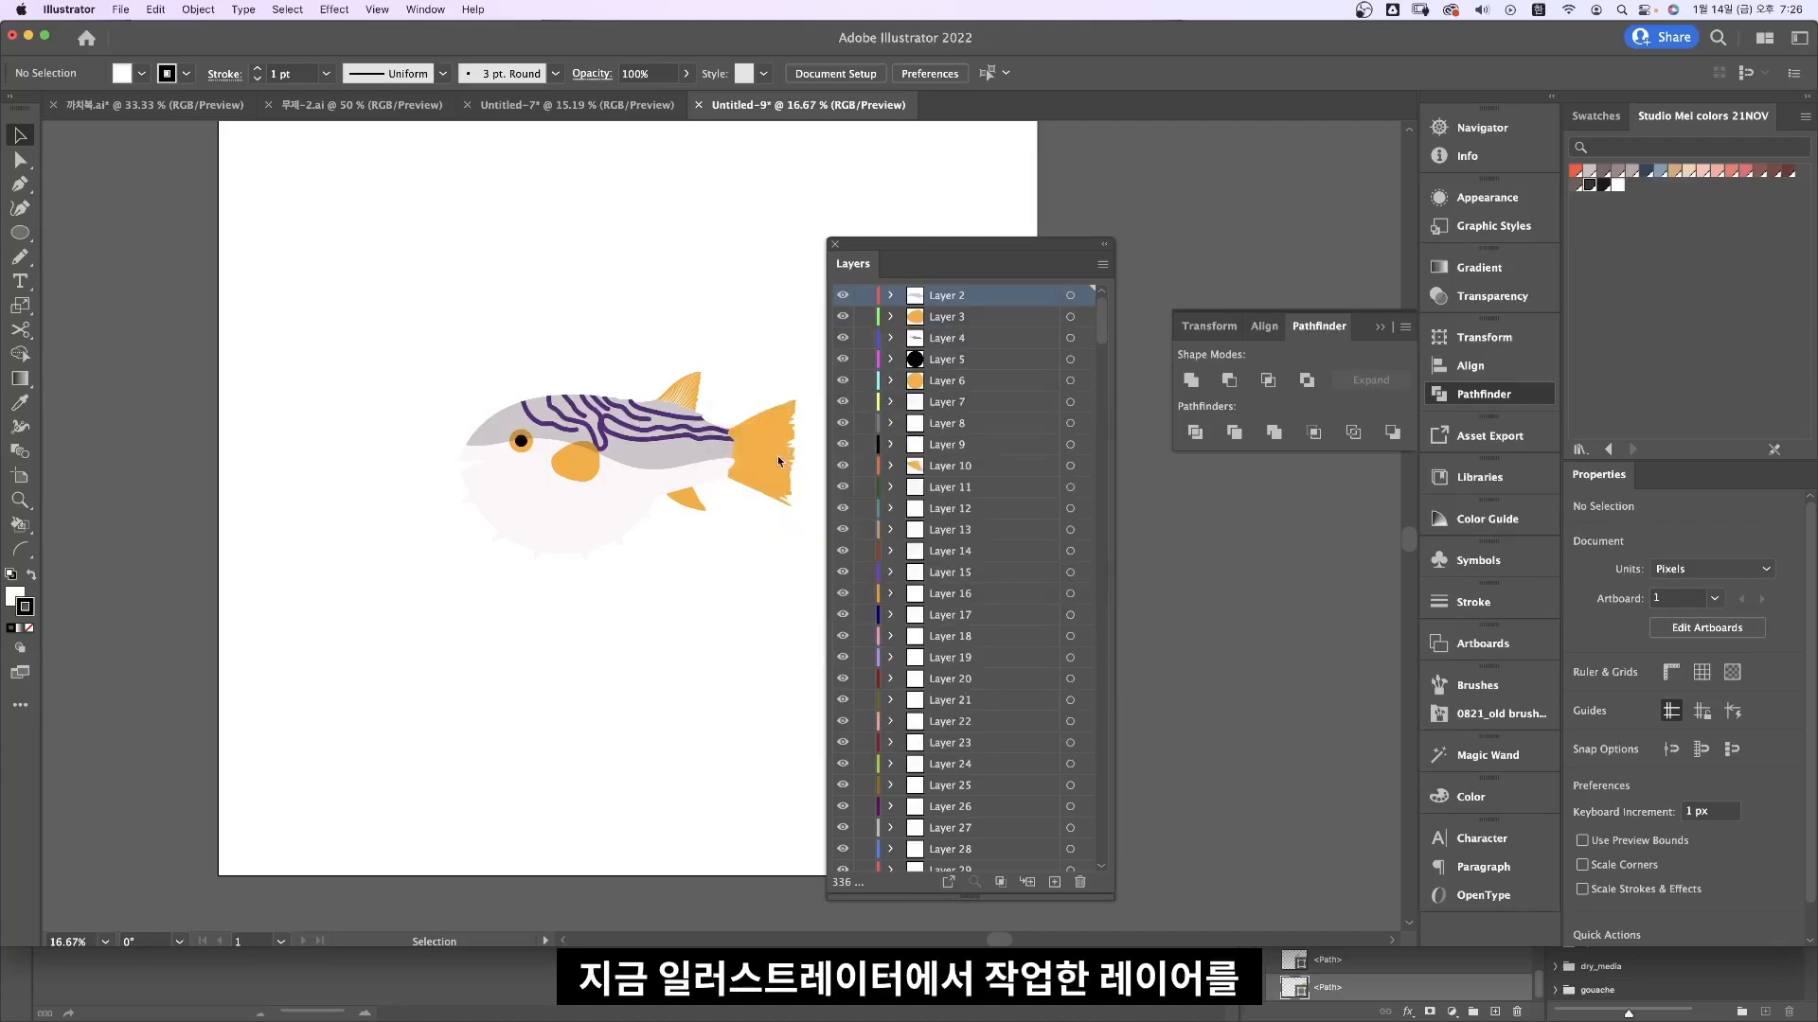
Step: Switch to Photoshop, close the open 까치복.psd document, and reopen 까치복.psd from the desktop folder
key("super+Tab")
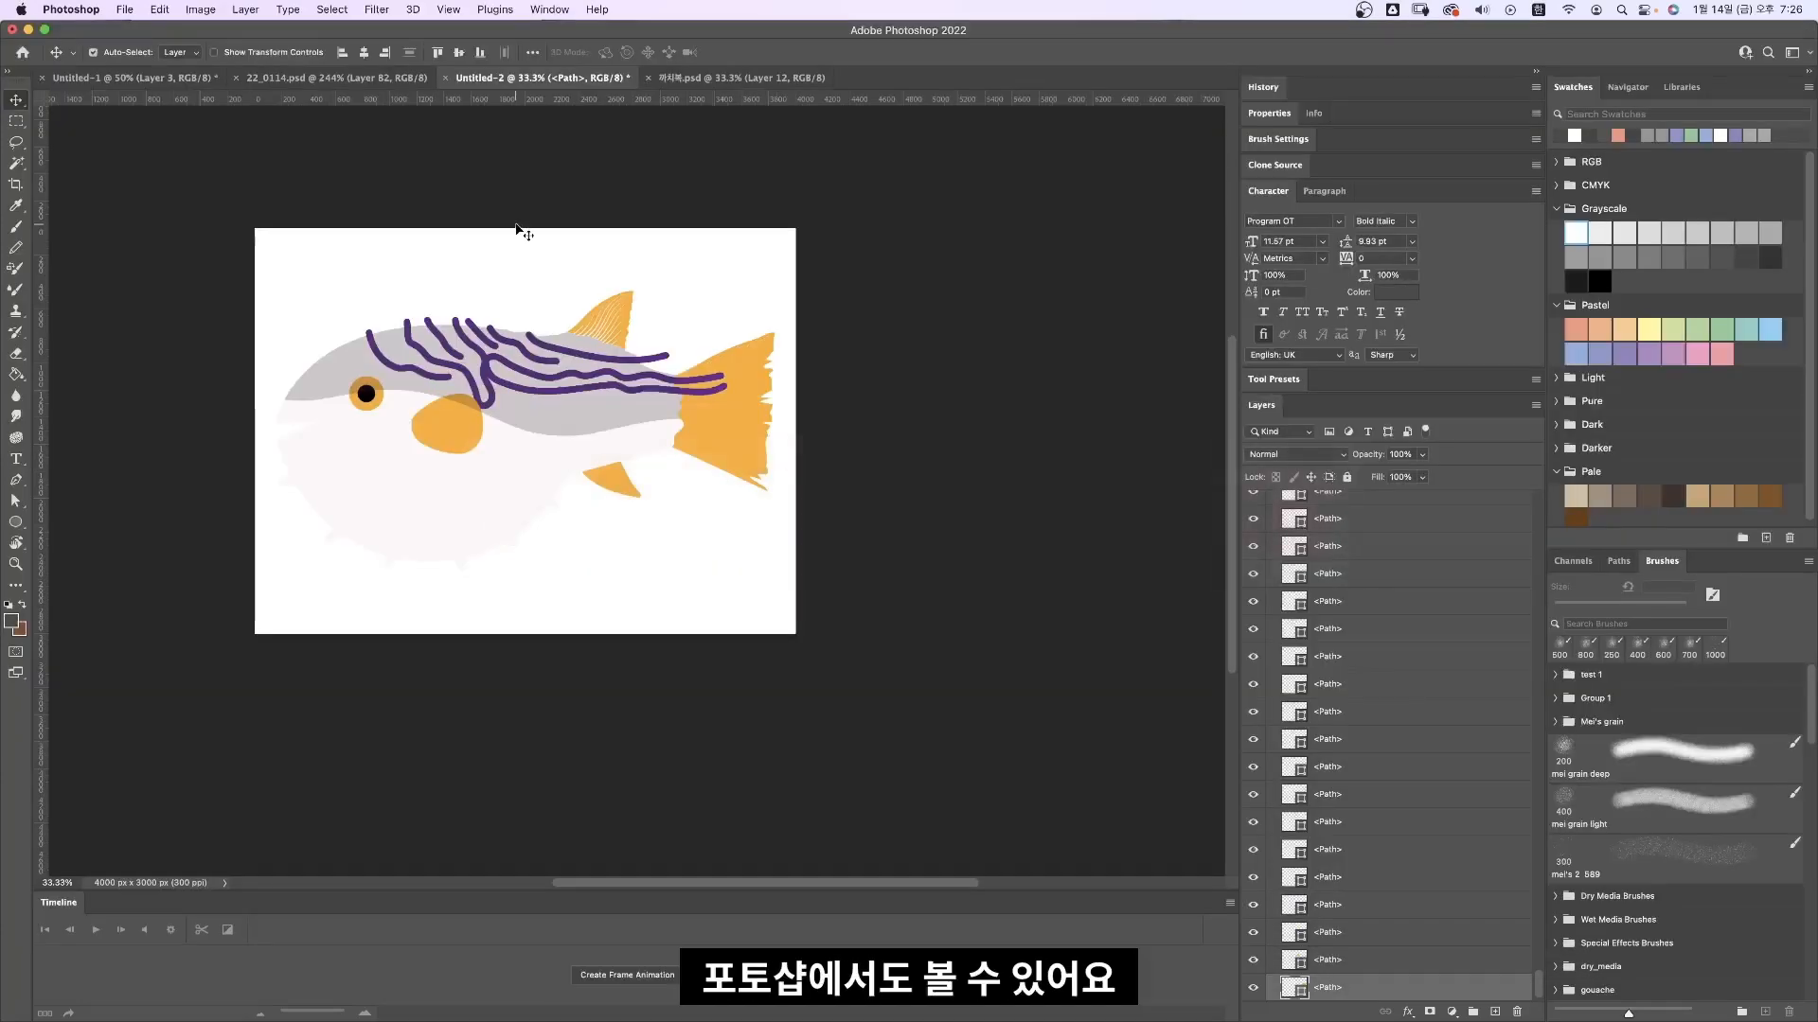
left_click(650, 77)
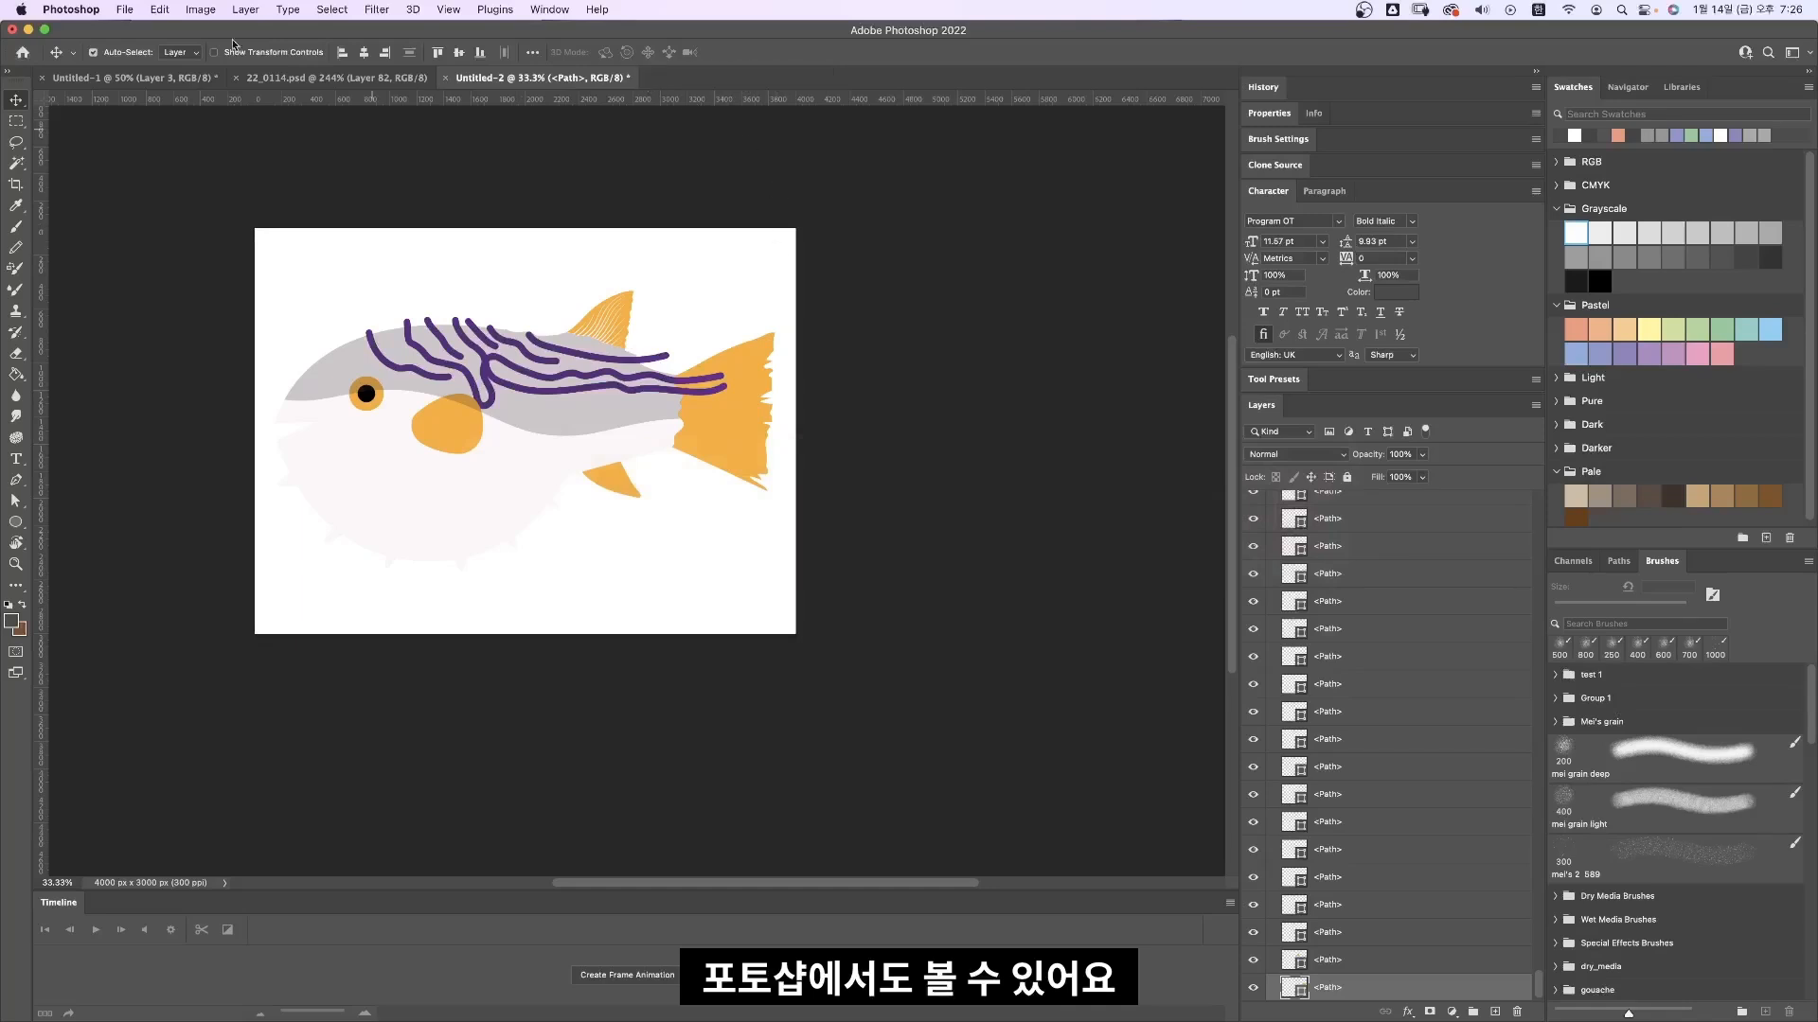
left_click(122, 8)
left_click(150, 49)
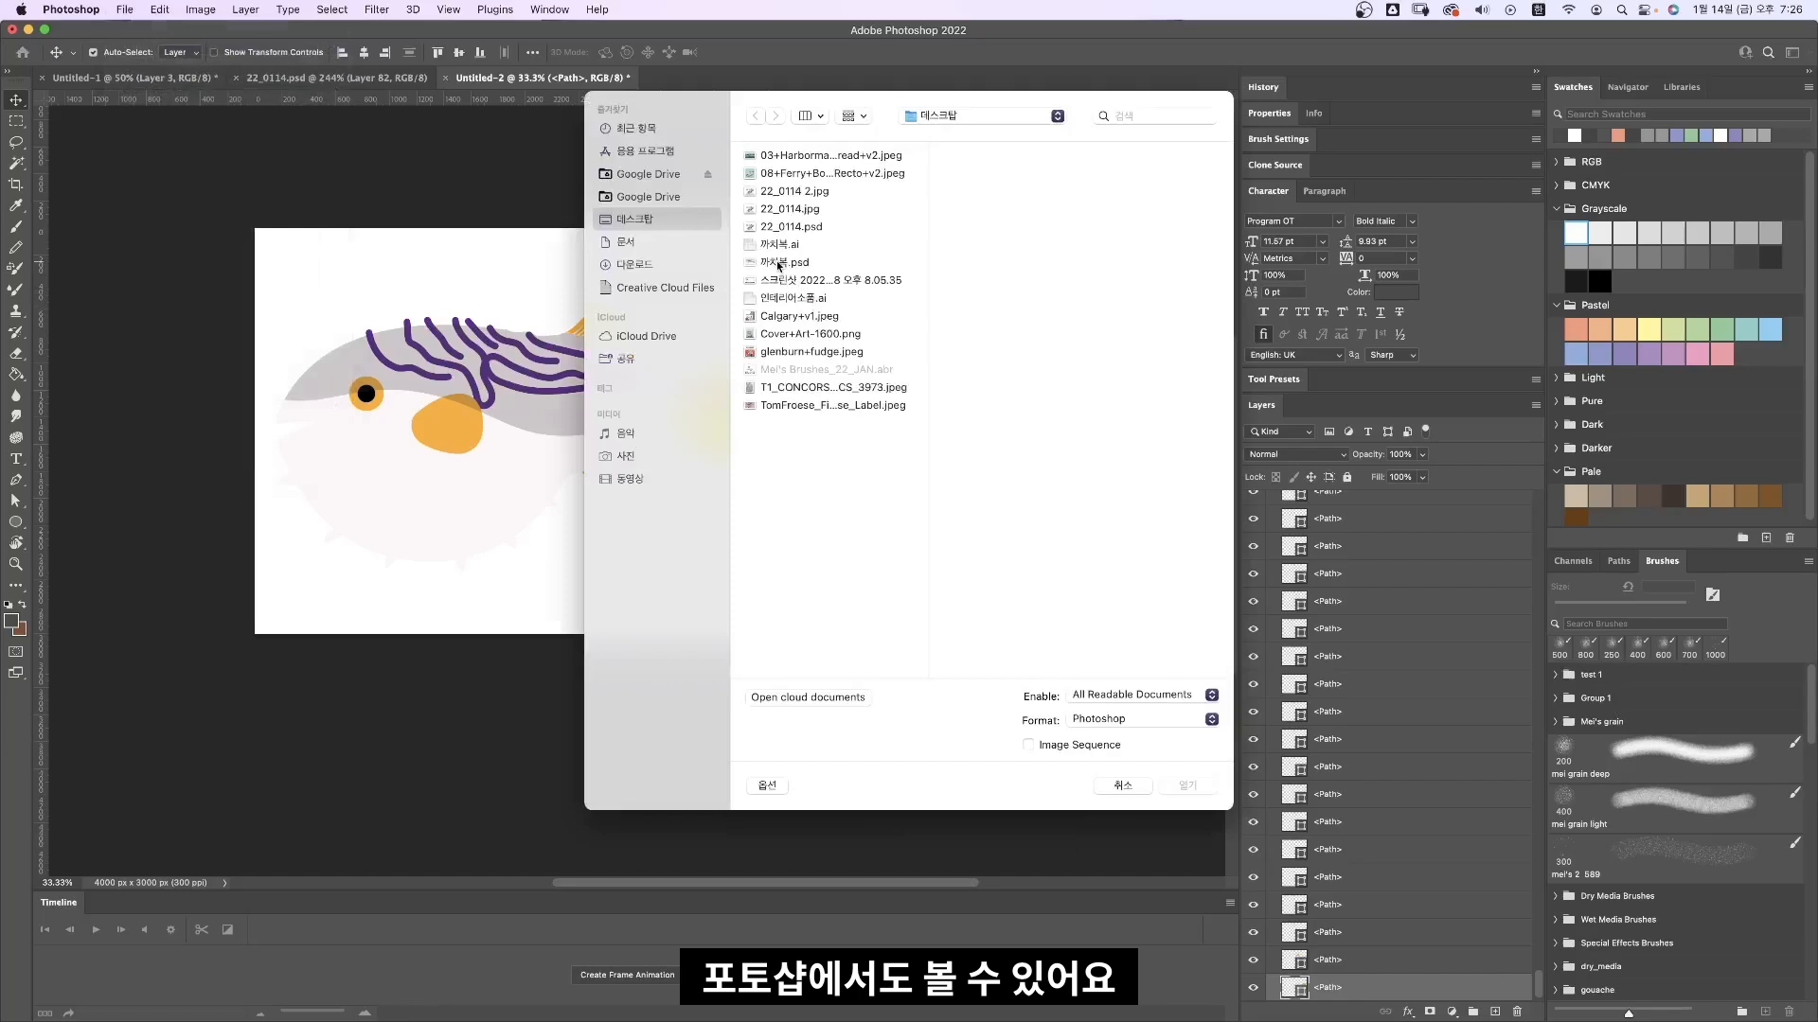
double_click(778, 263)
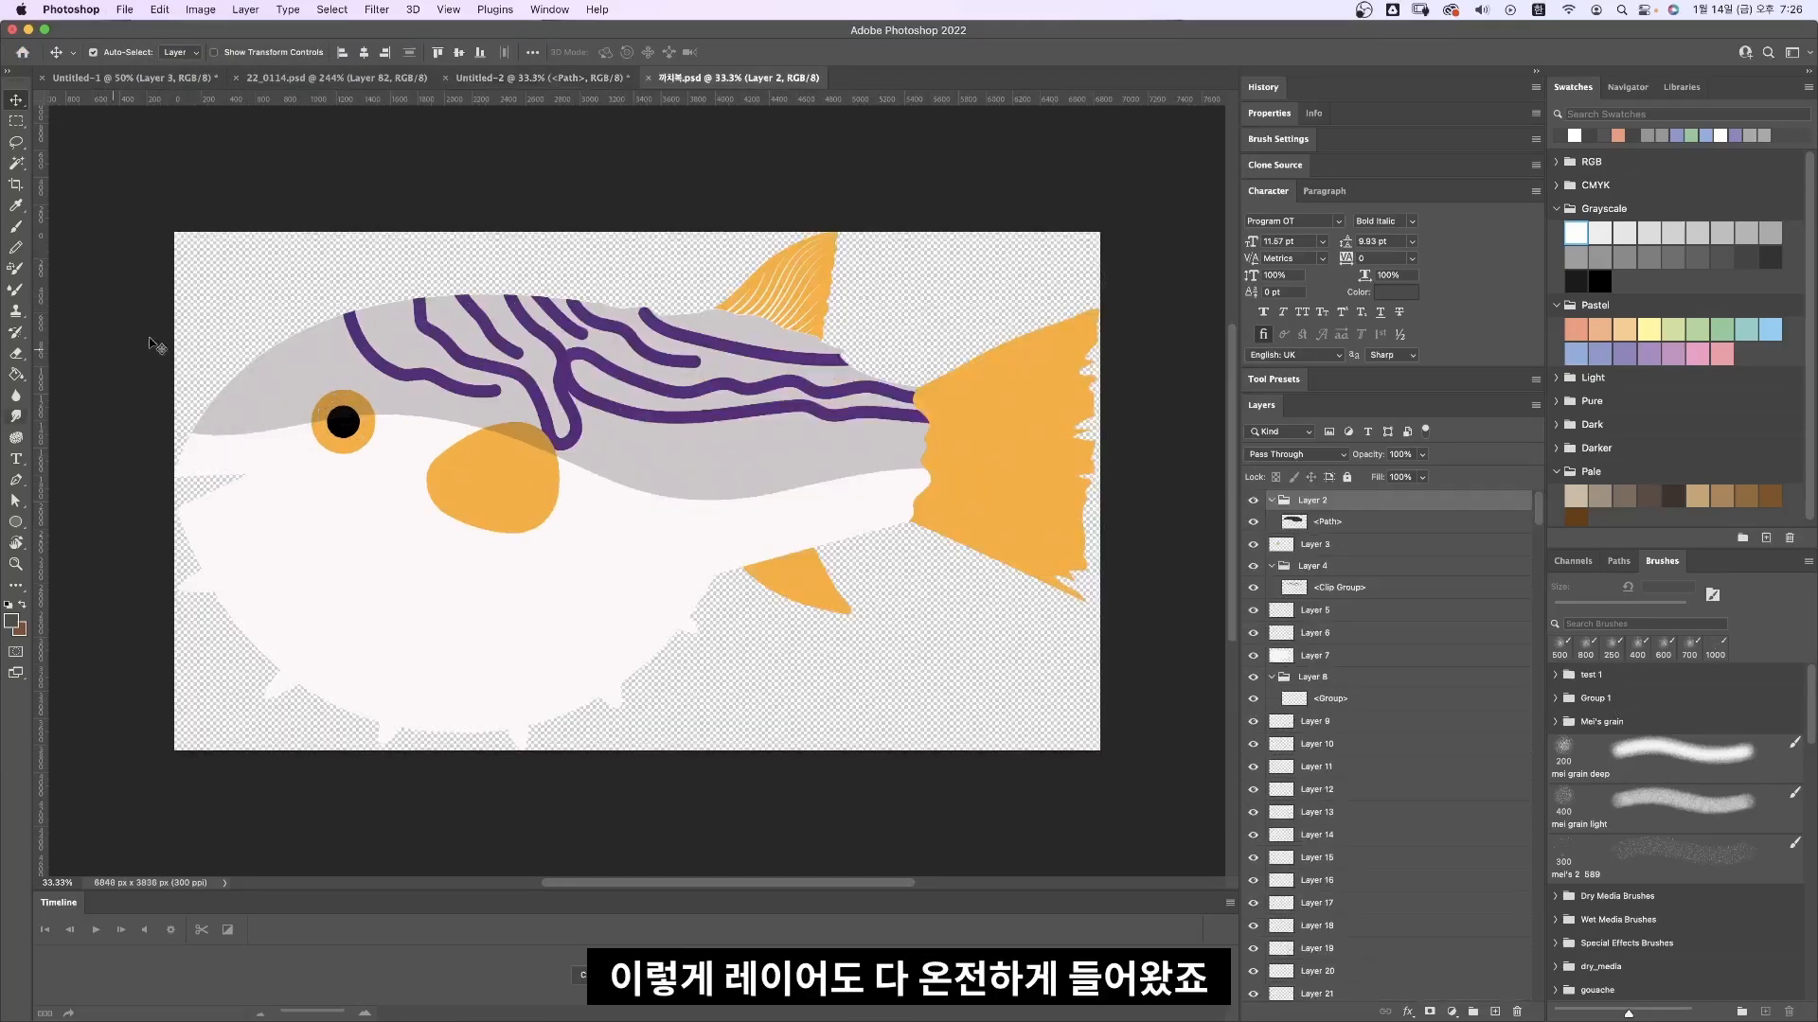
Step: Switch to Illustrator and draw a freehand curve about 113 × 139 px beside the top fin, with no fill and a 1 pt black stroke
scroll(1366, 624, "down", 20)
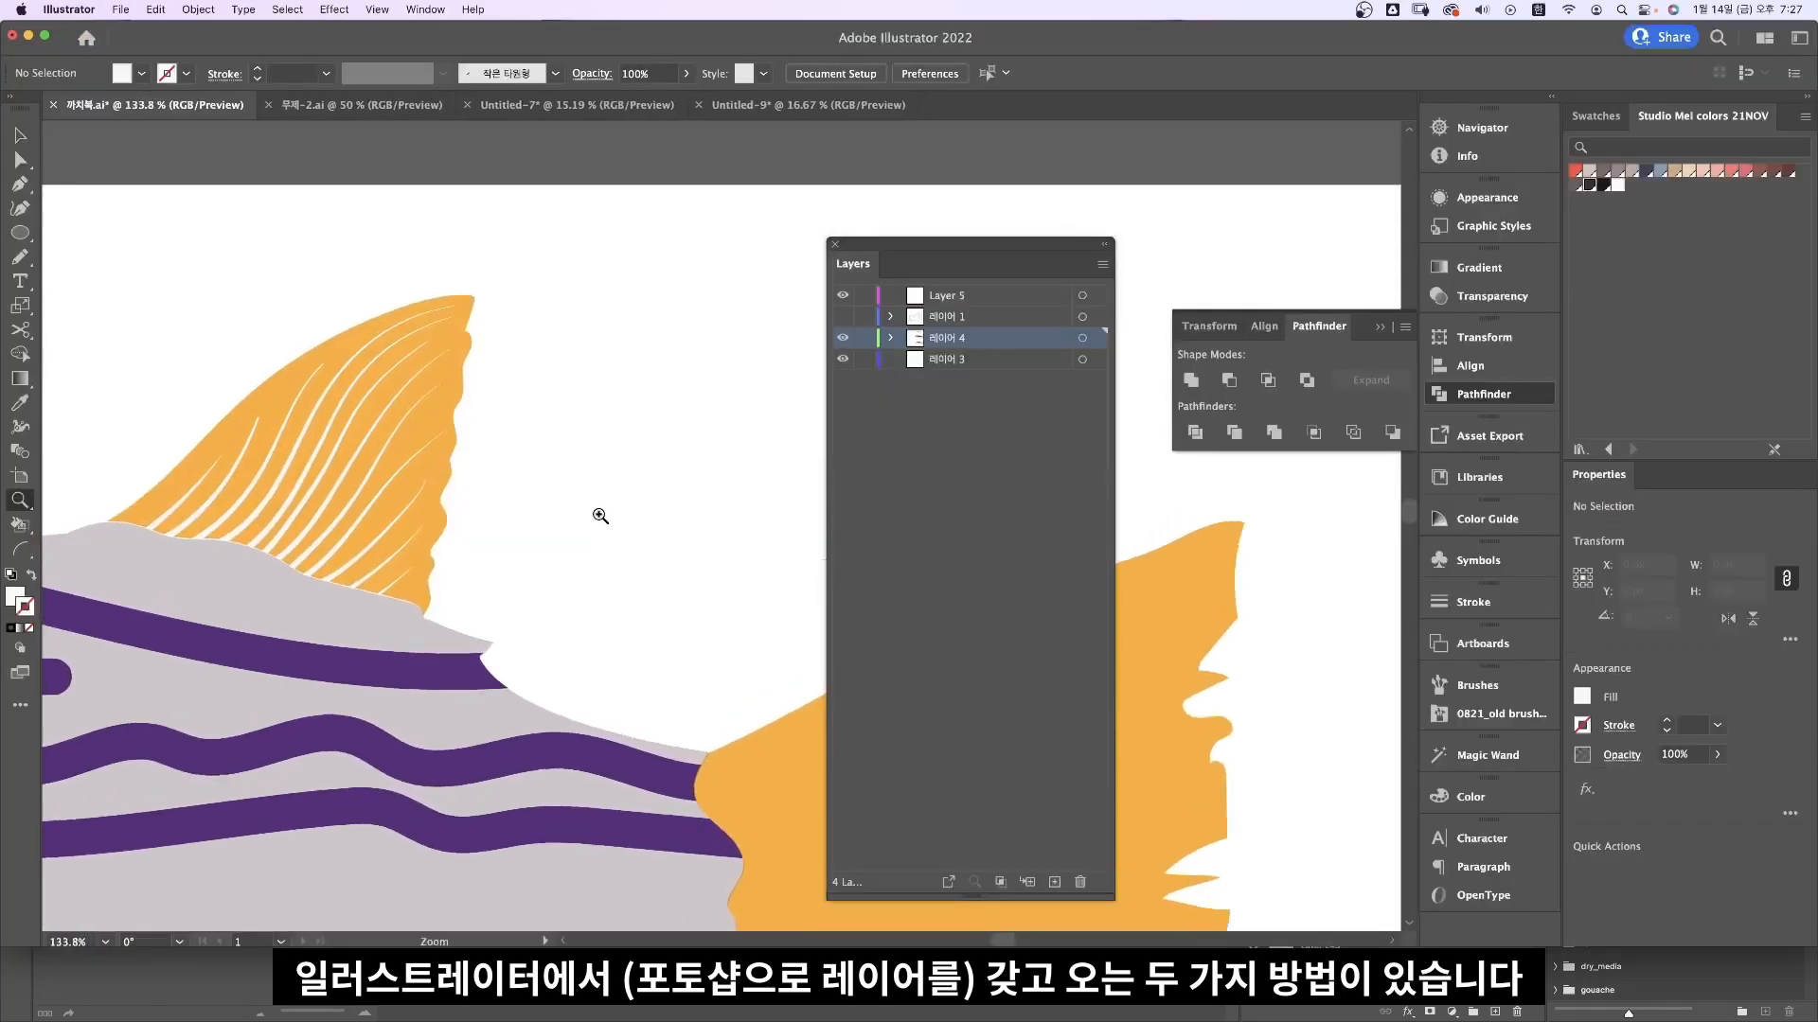
left_click(600, 515)
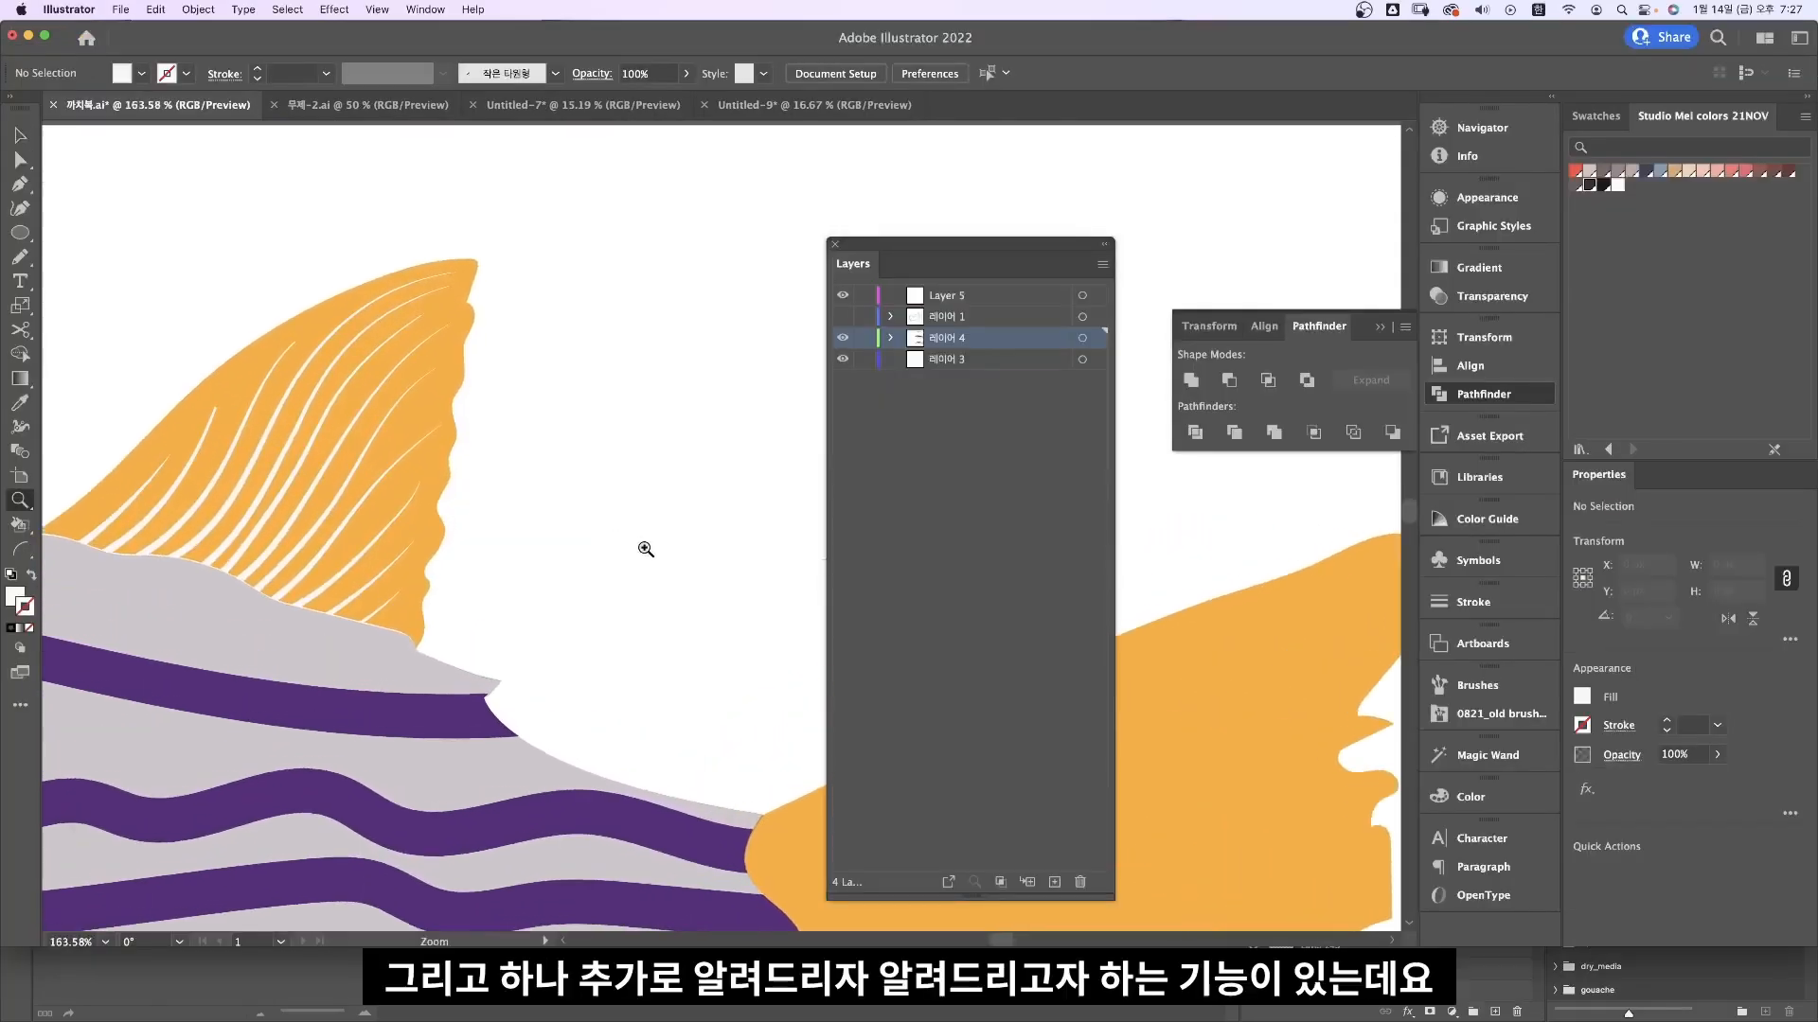
key("p")
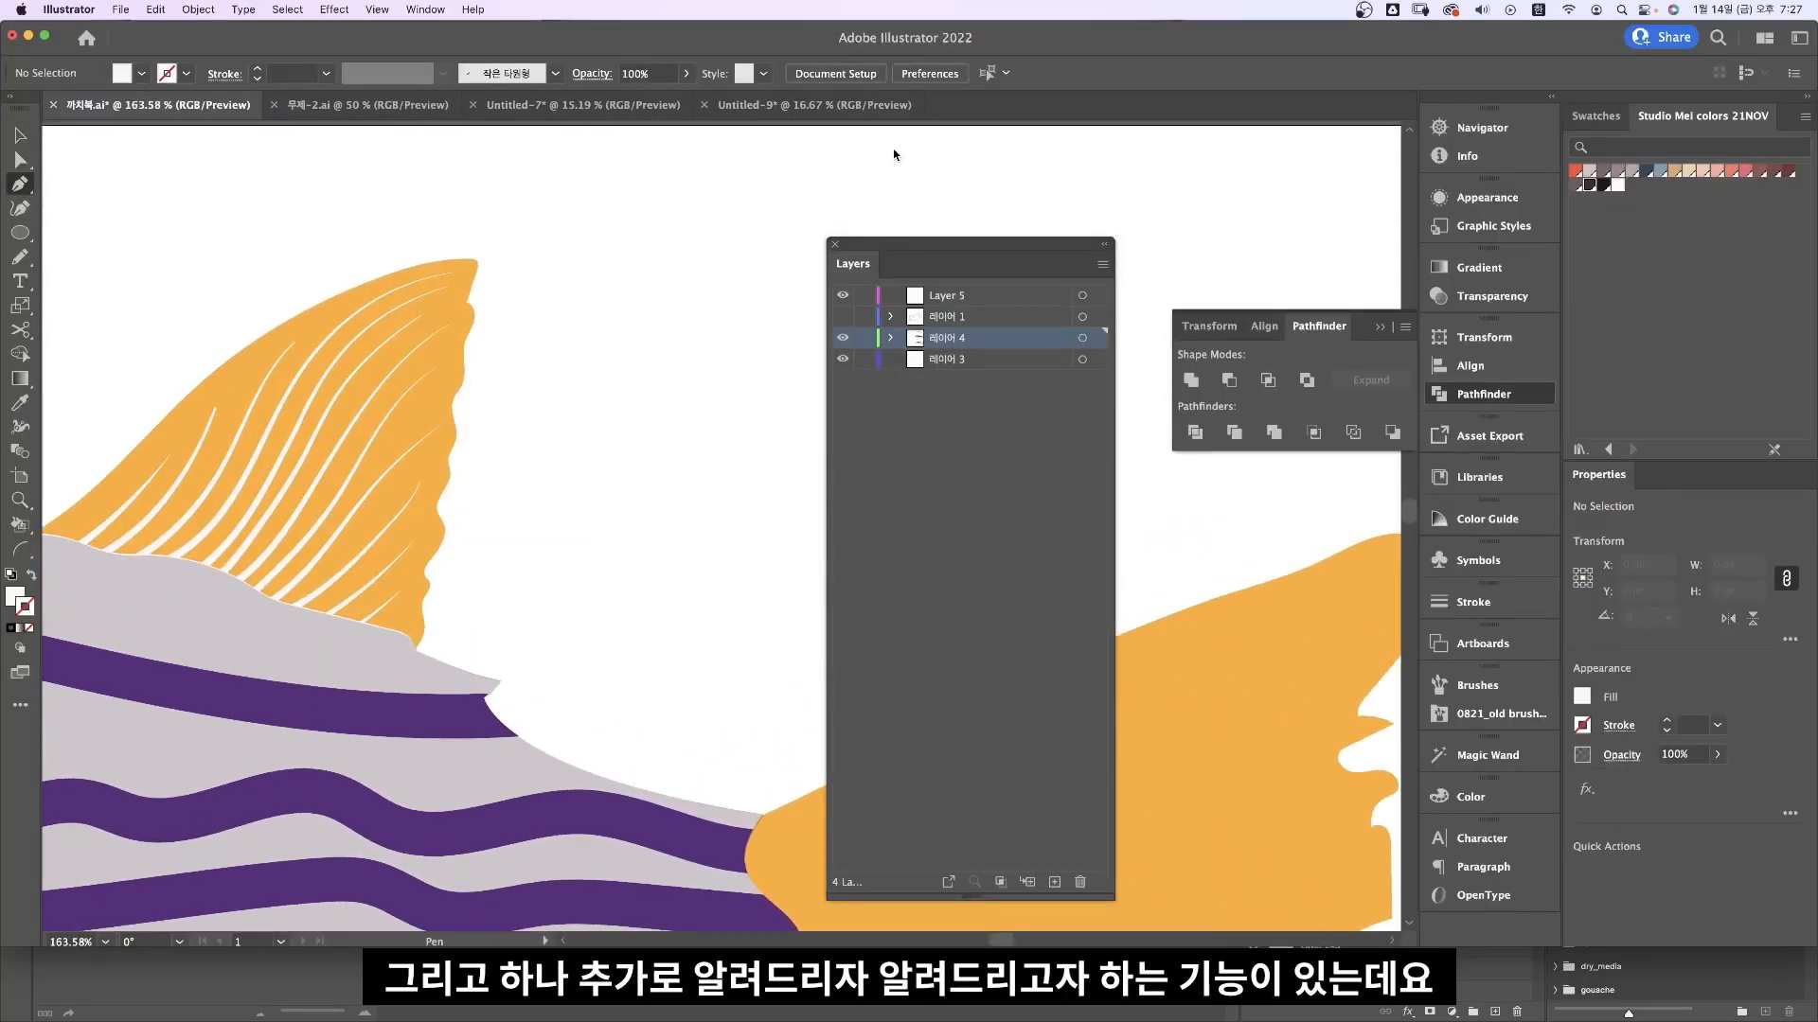
key("n")
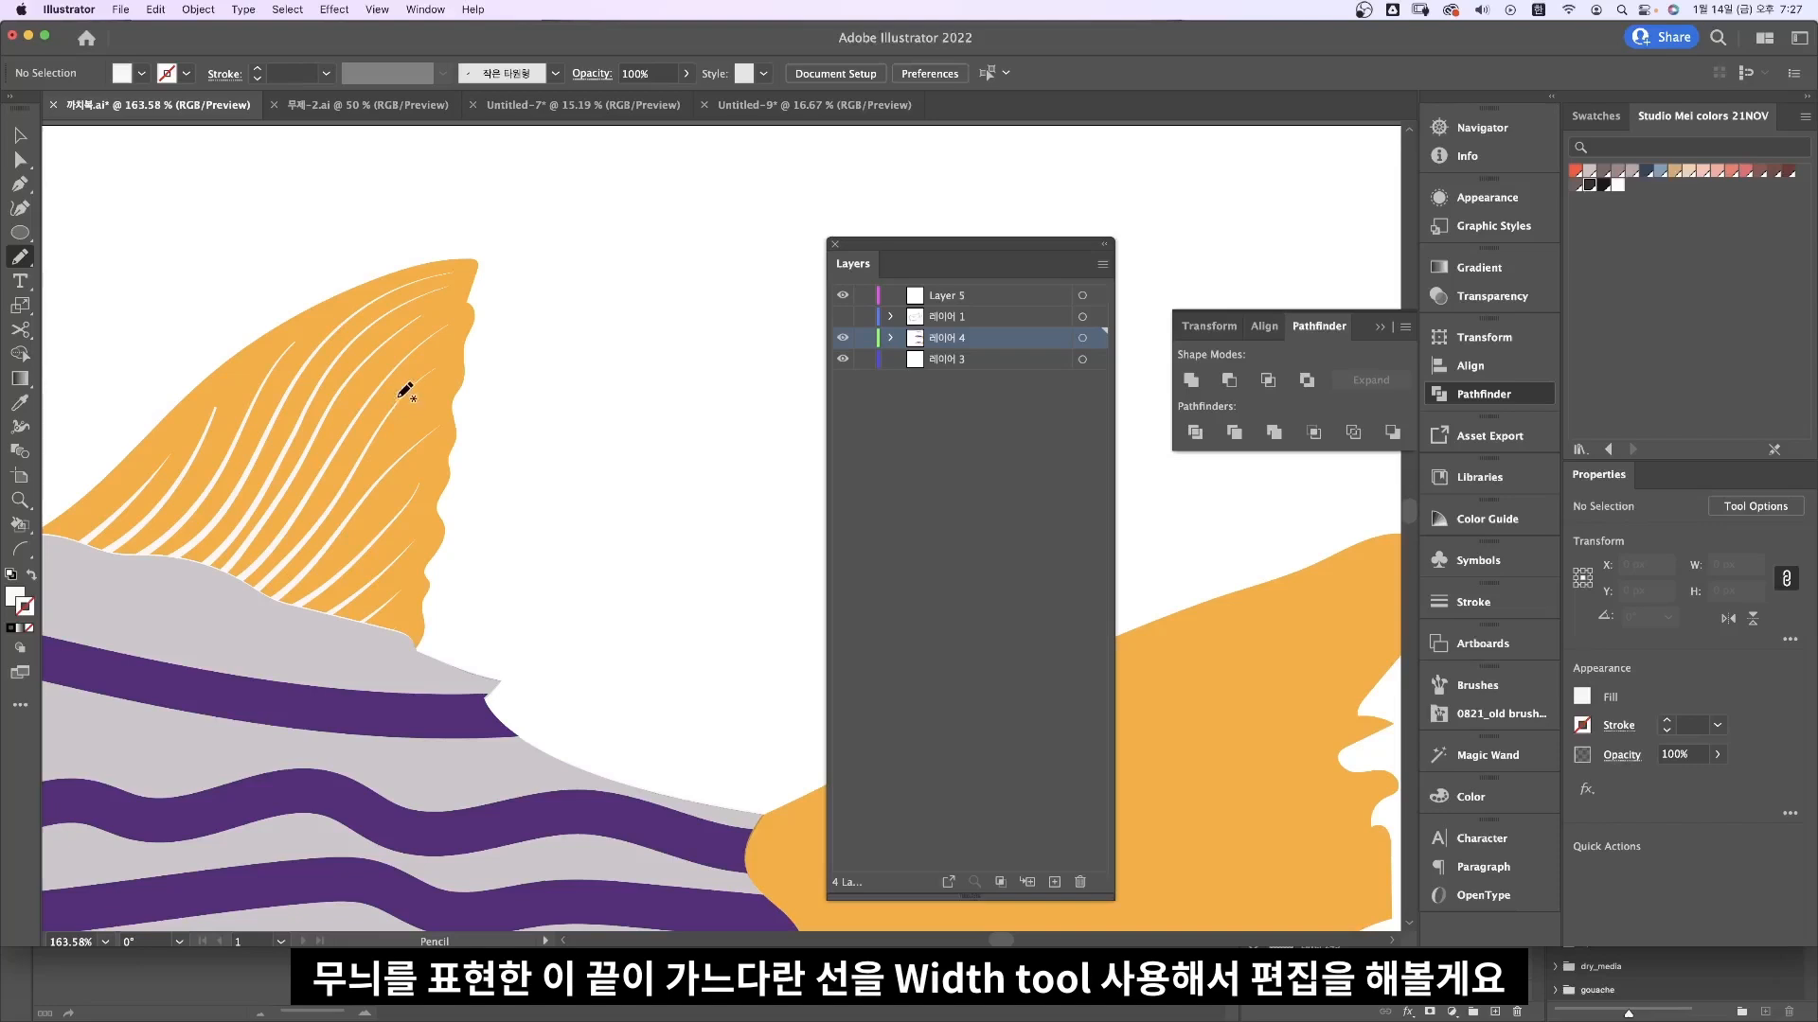
left_click(11, 575)
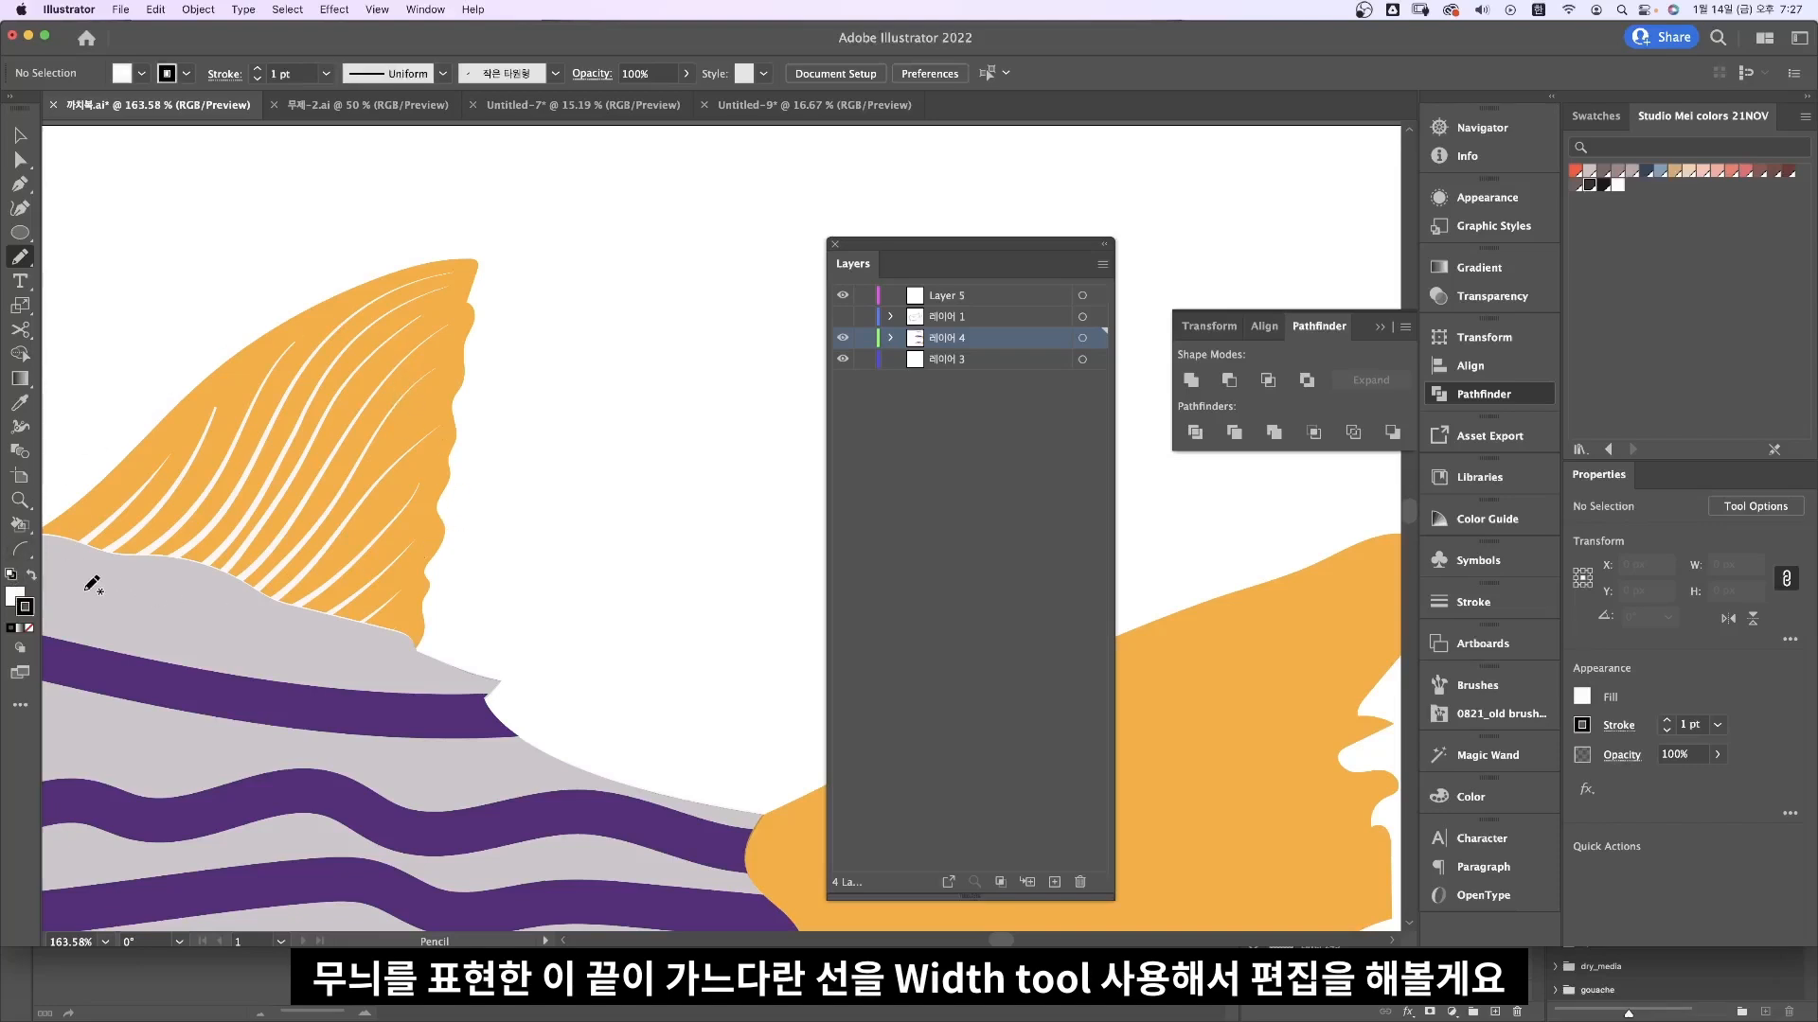
left_click(29, 628)
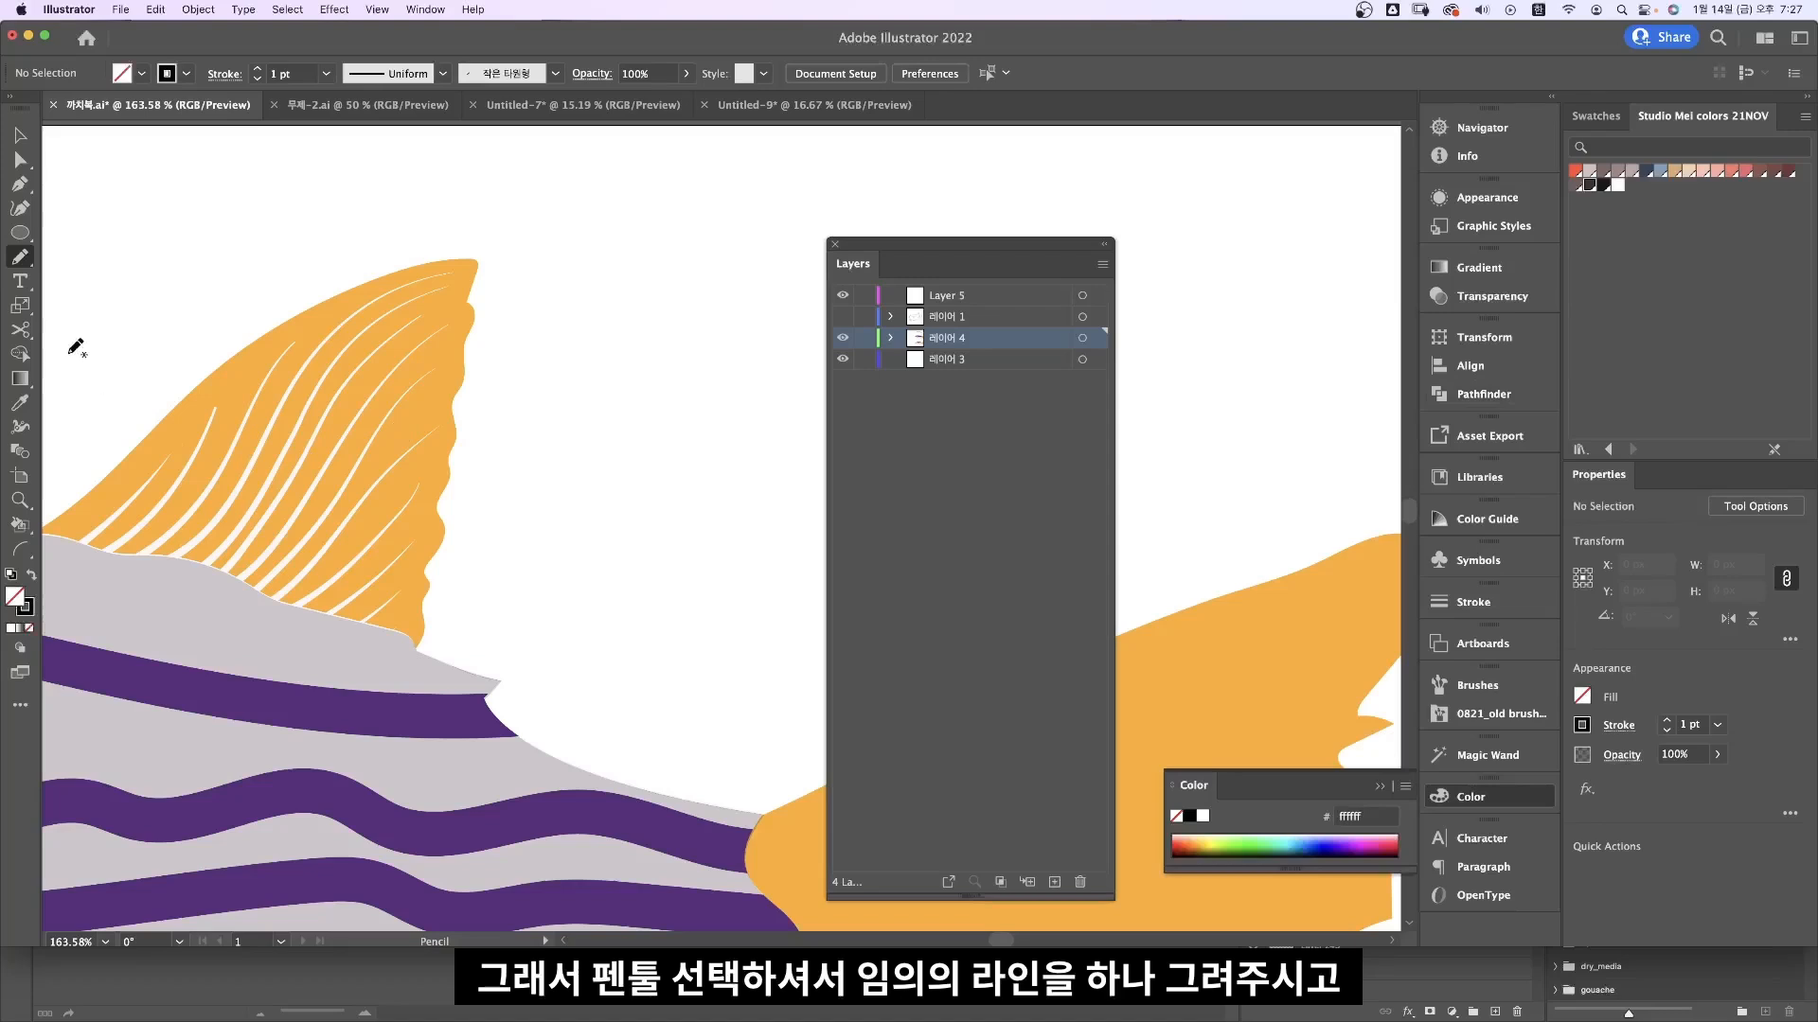
left_click_drag(454, 612, 680, 333)
Step: Set the freehand curve's stroke weight to 6 pt and deselect it
left_click(20, 135)
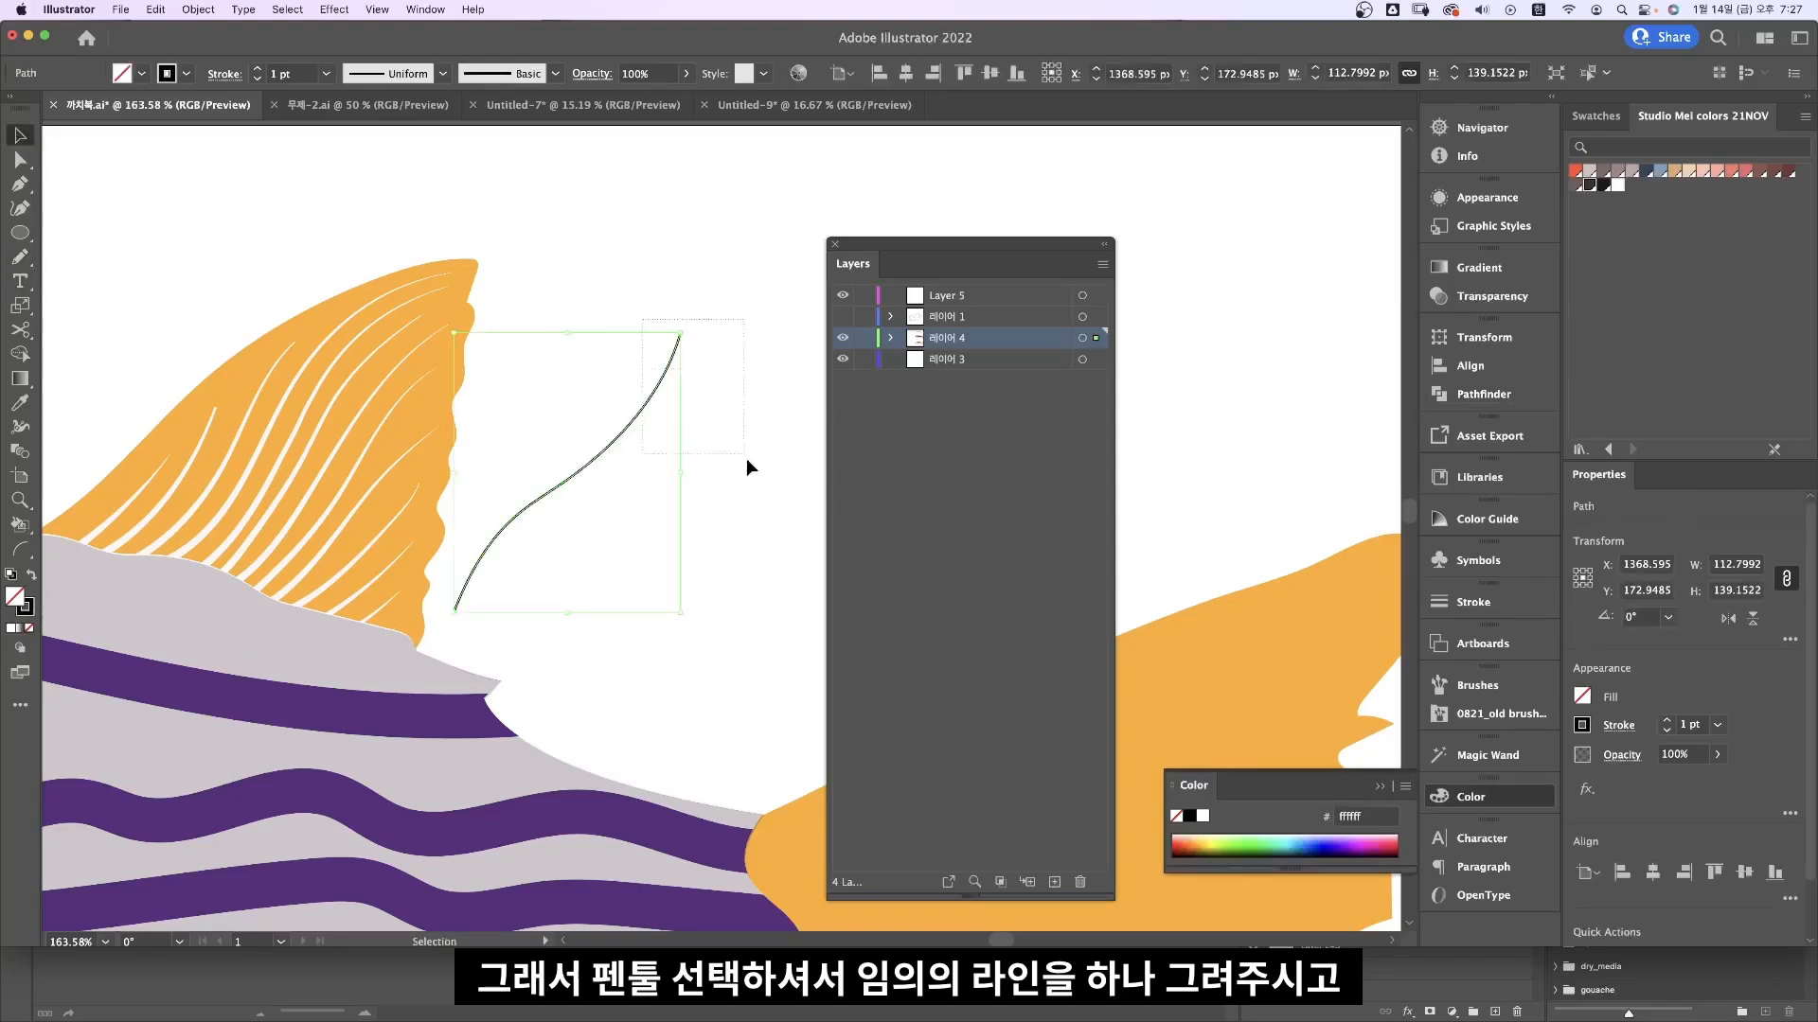
left_click(256, 69)
left_click(256, 69)
left_click(257, 69)
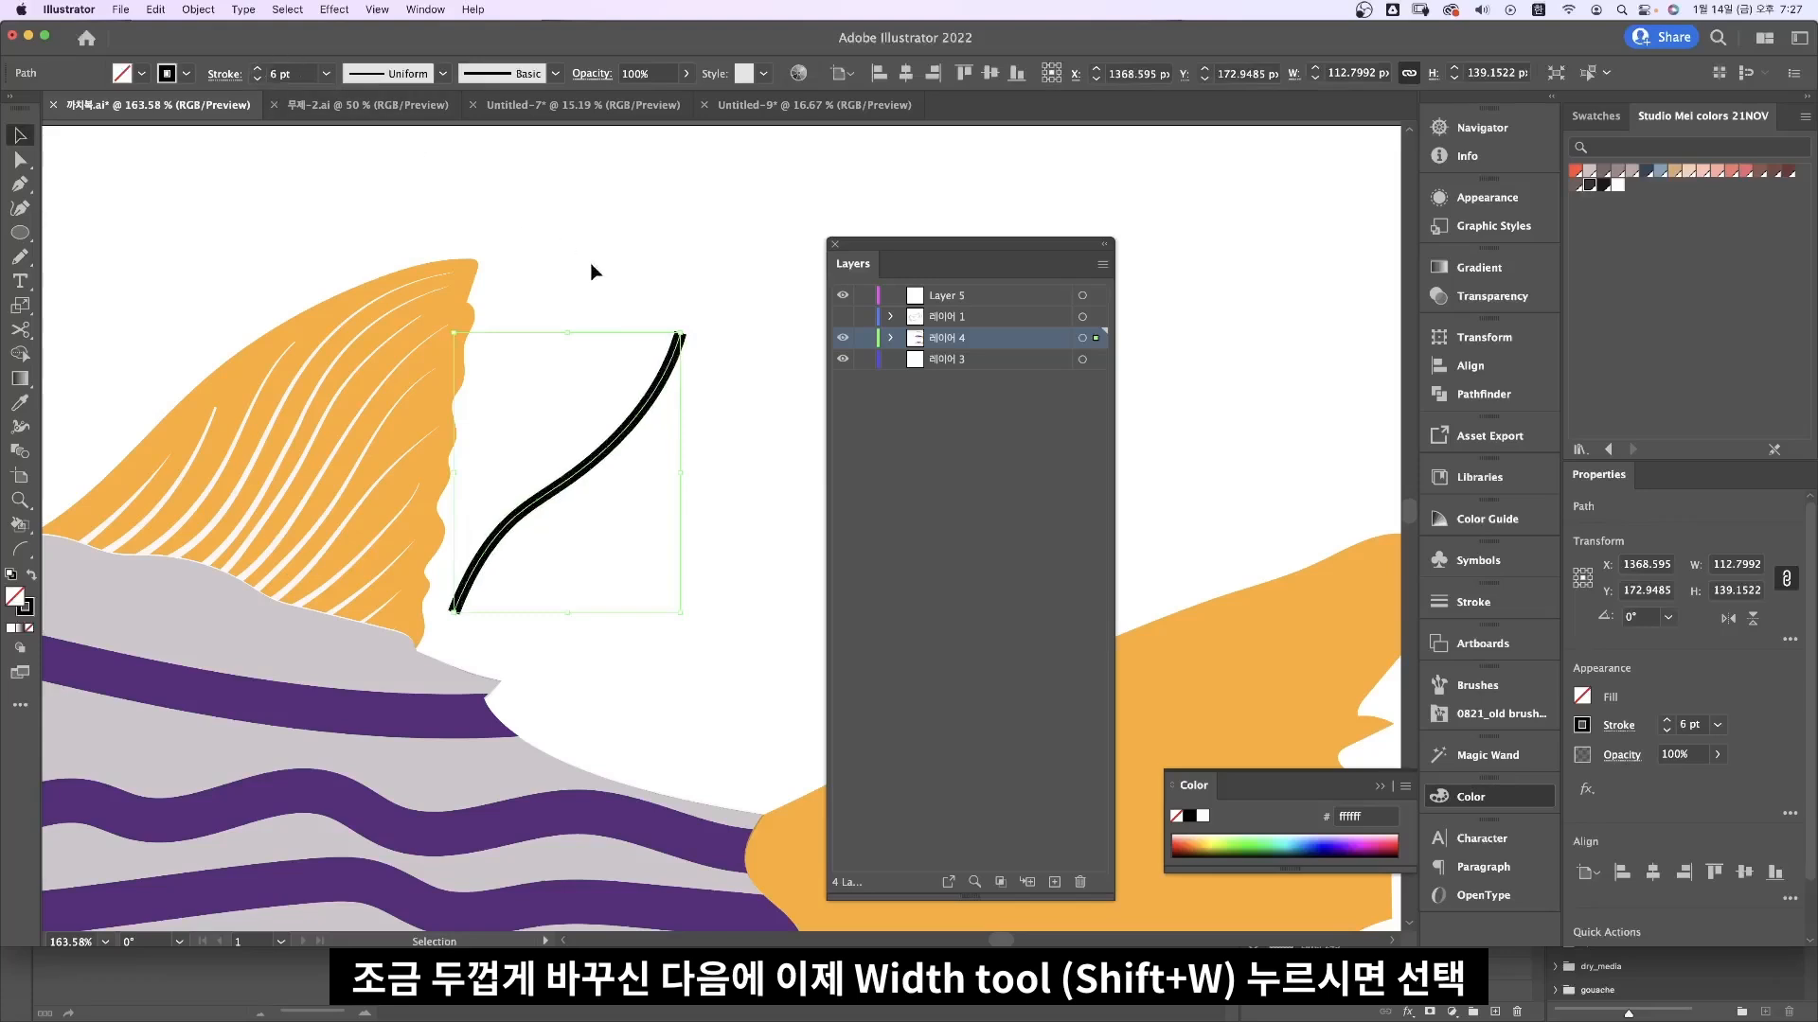
left_click(597, 275)
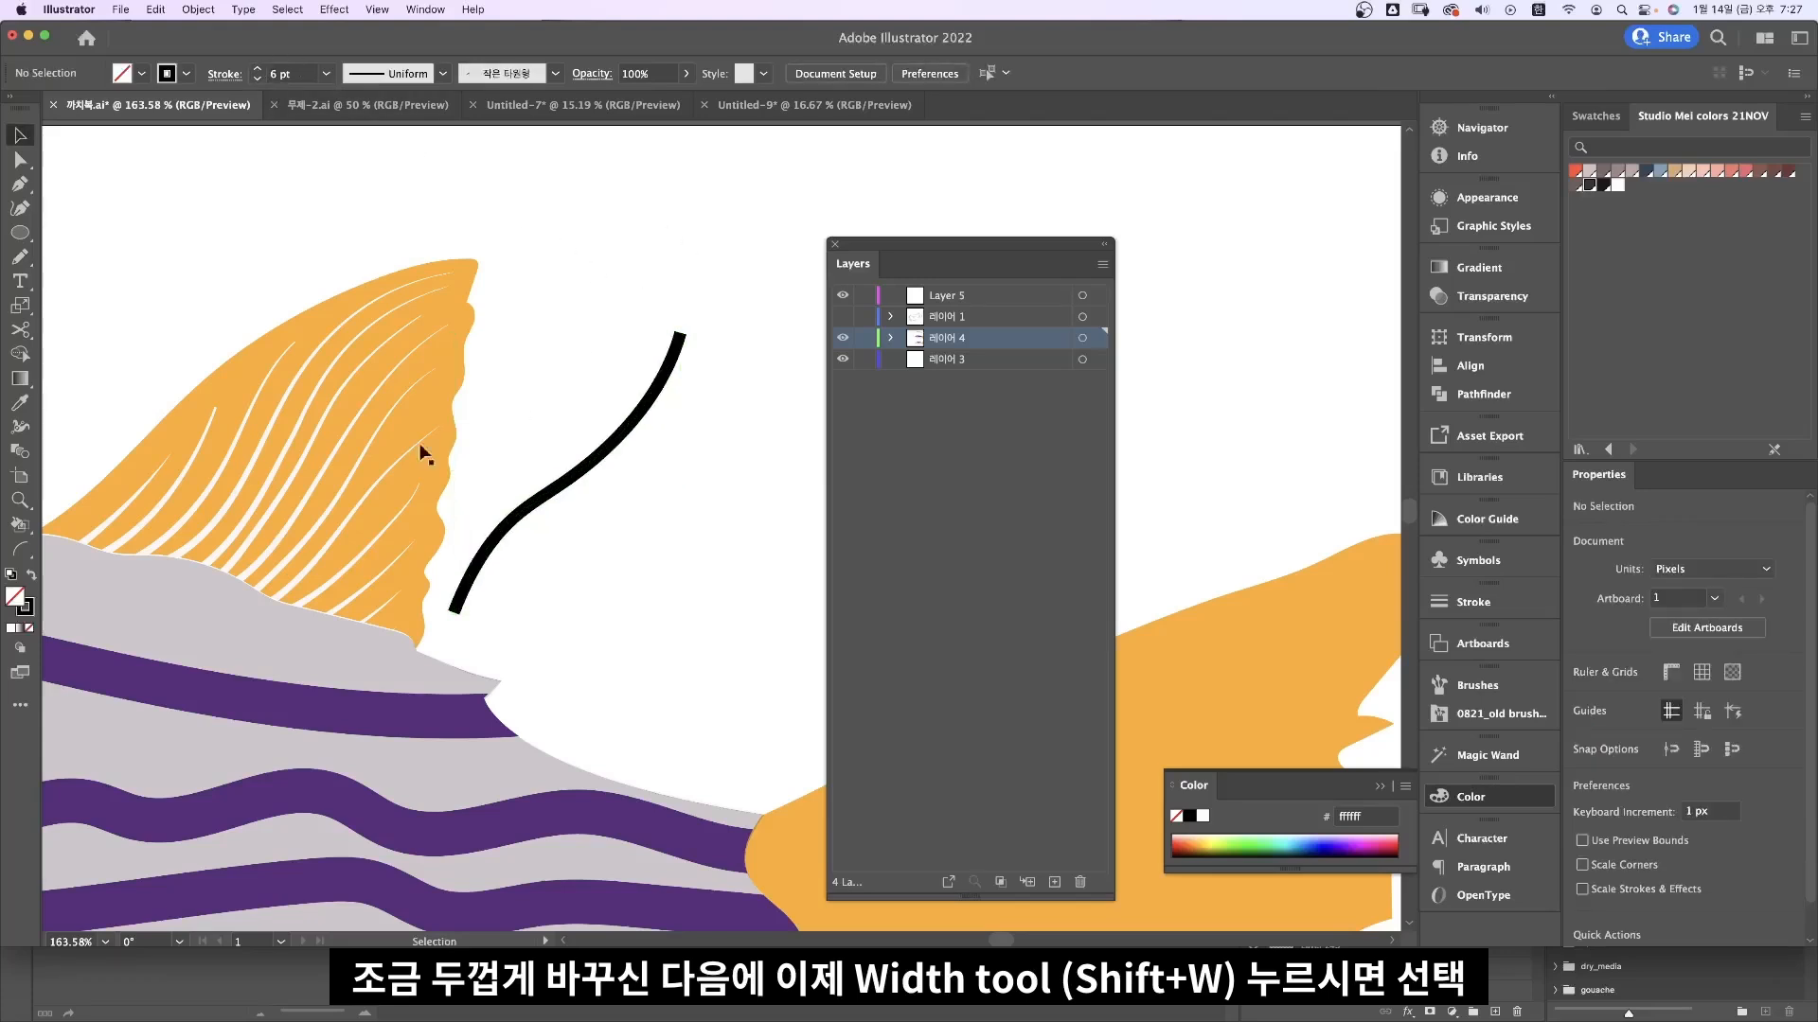
Step: Narrow the stroke to a sharp point at the curve's upper end anchor with the Width tool, and deselect the curve
left_click(20, 428)
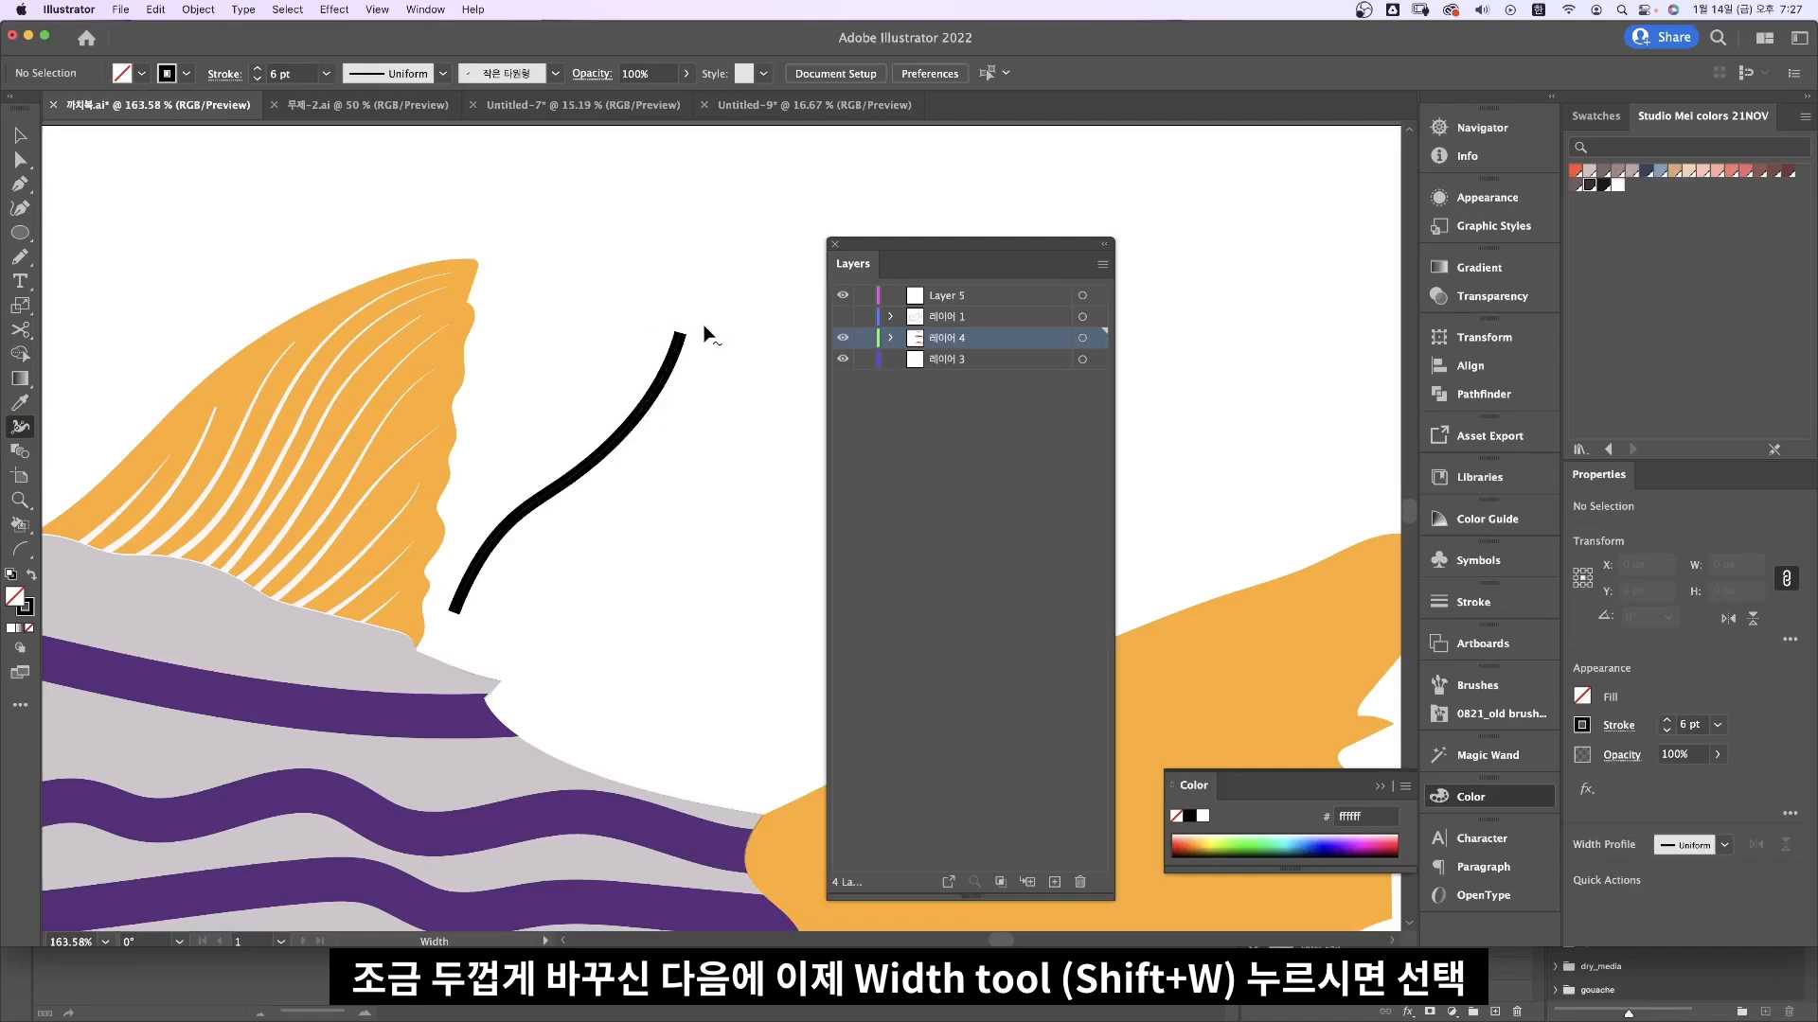
key("z")
left_click_drag(703, 327, 688, 491)
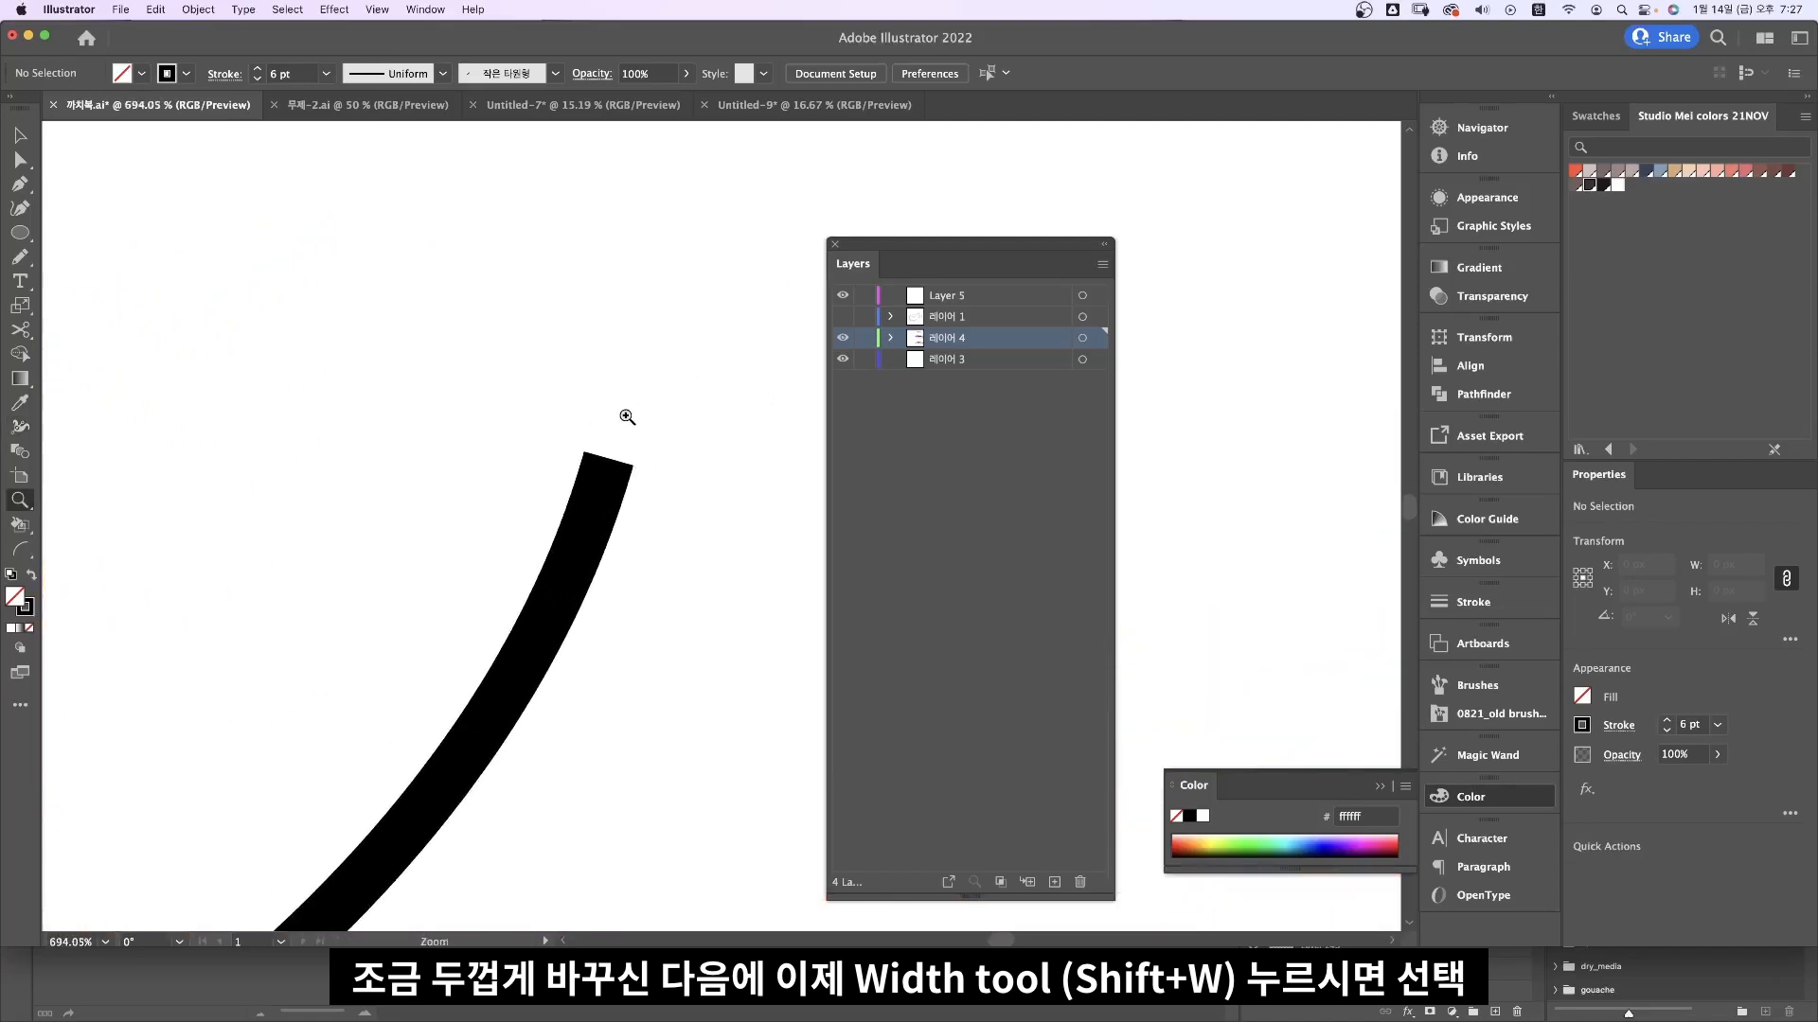
key("a")
left_click(611, 462)
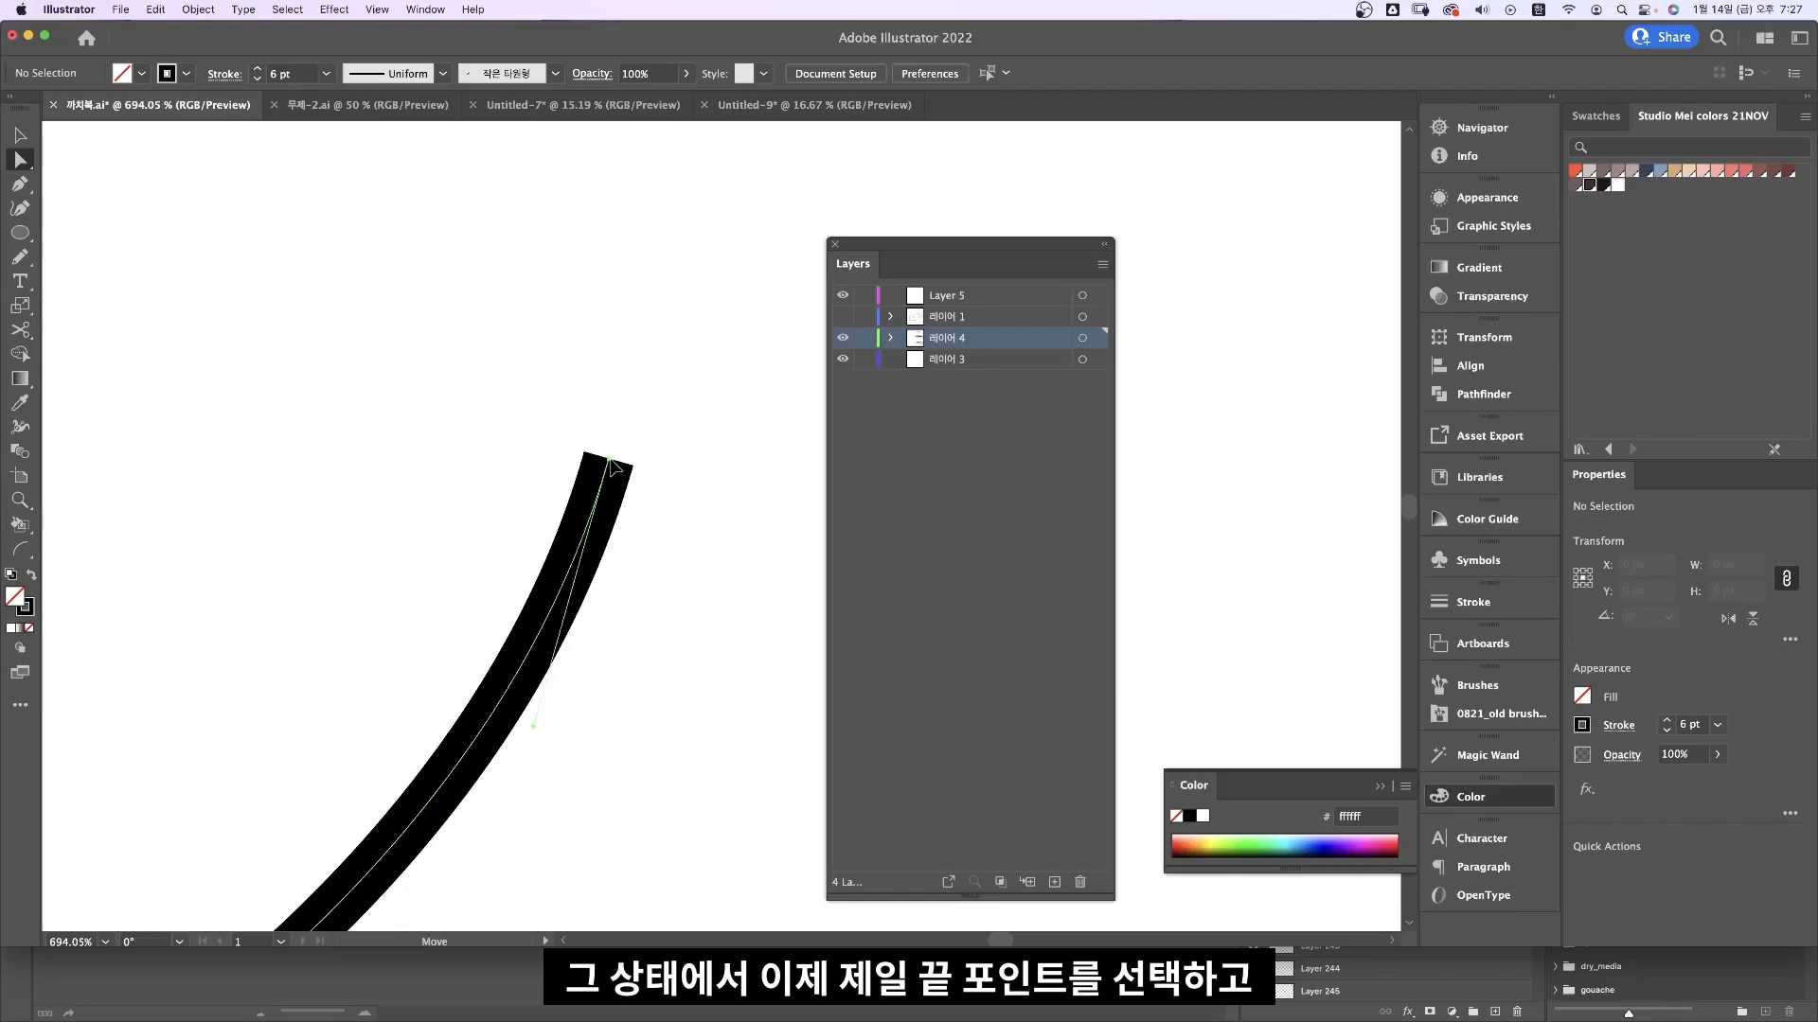
left_click_drag(609, 460, 600, 457)
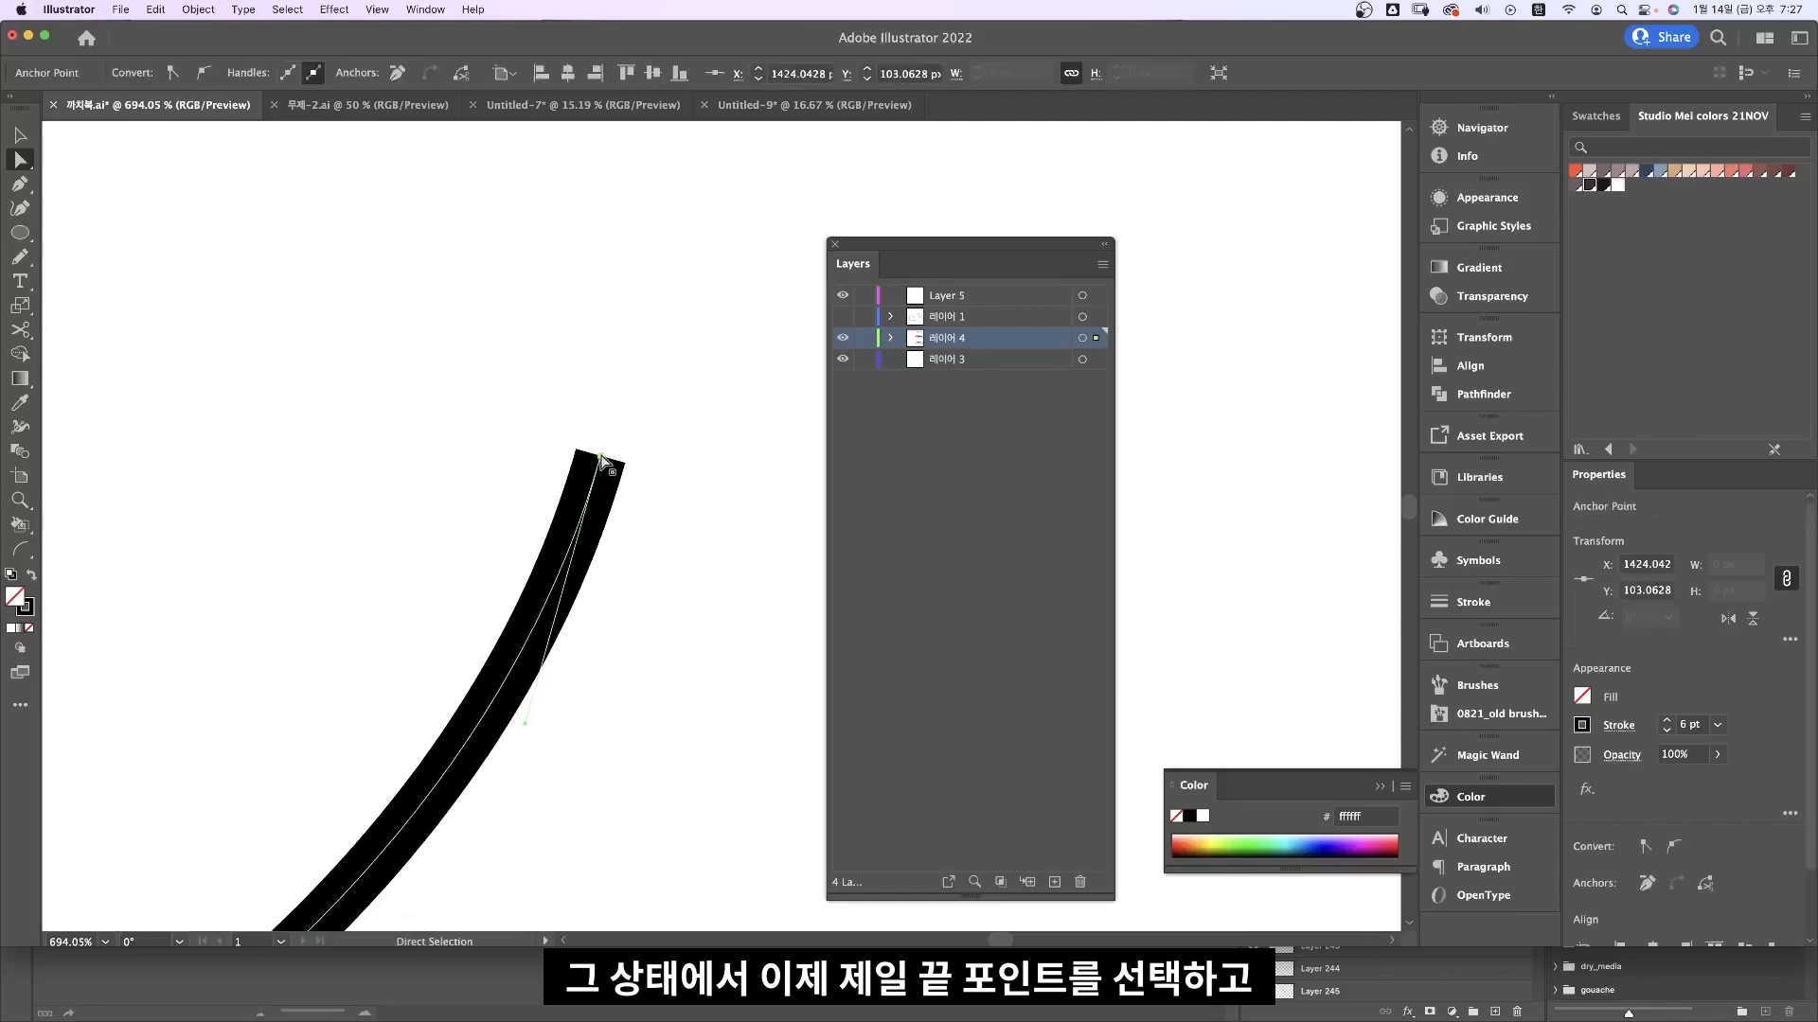
key("shift+w")
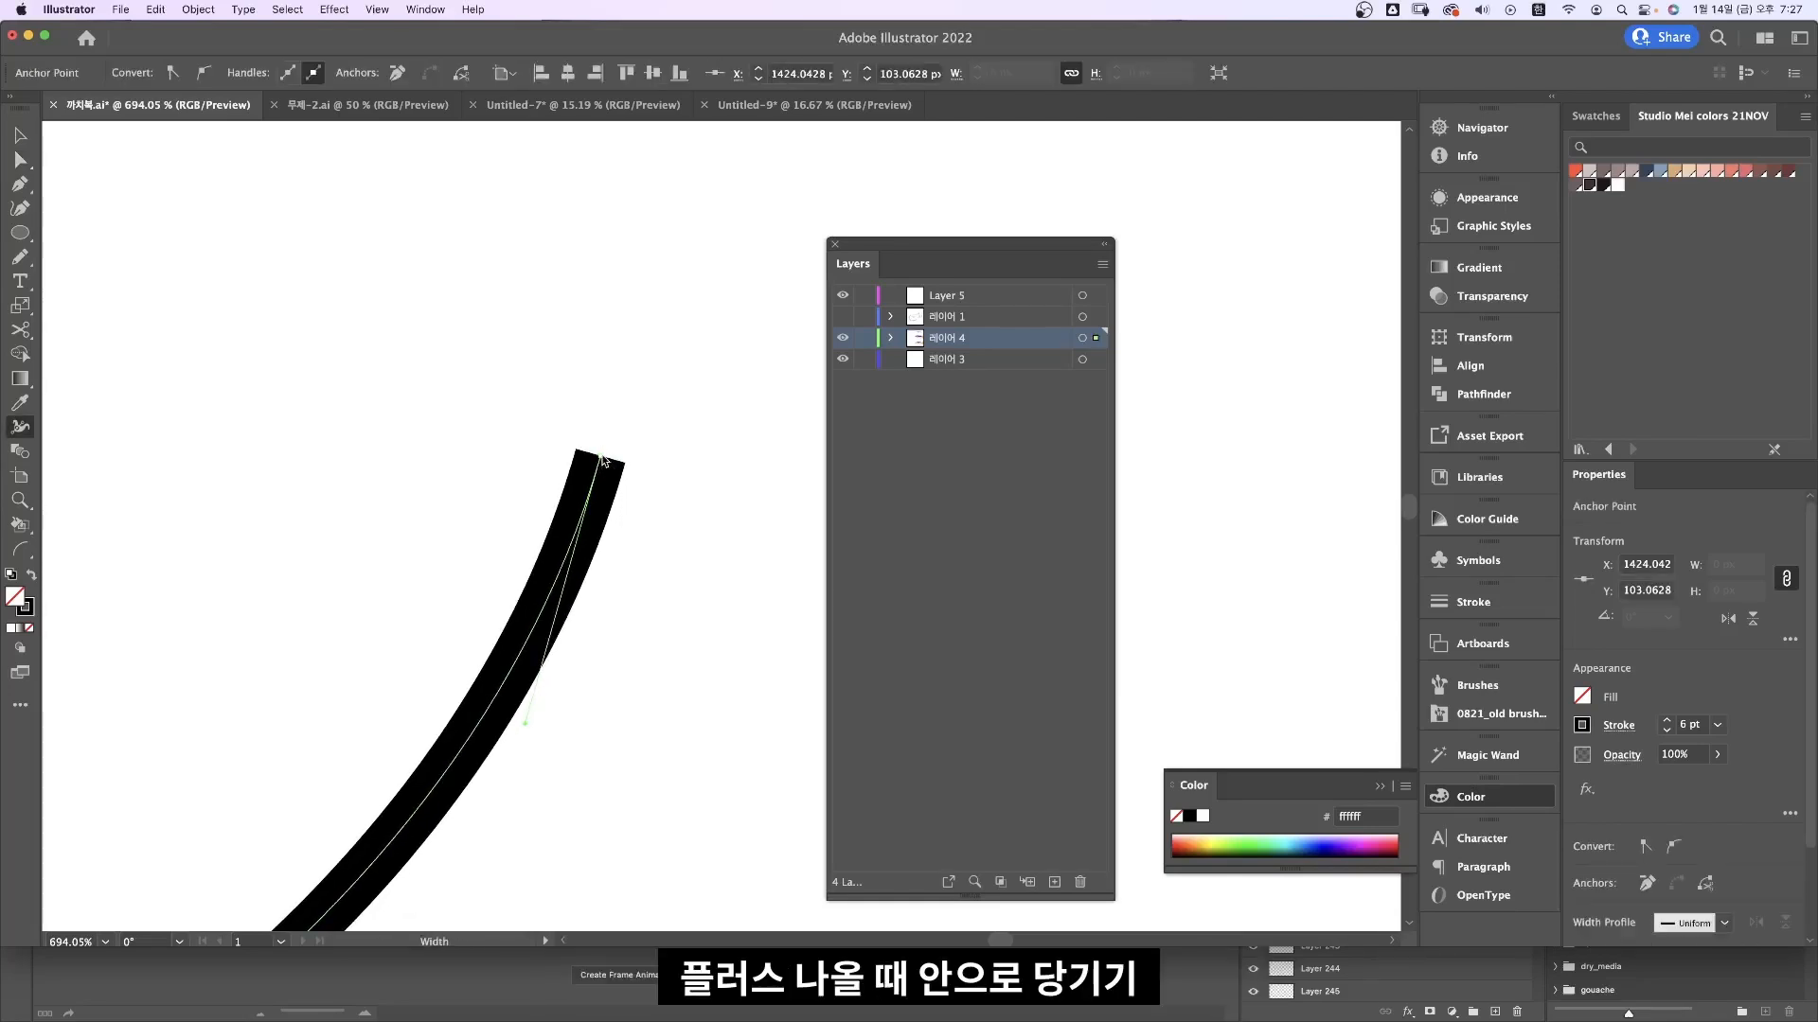
left_click_drag(602, 457, 600, 458)
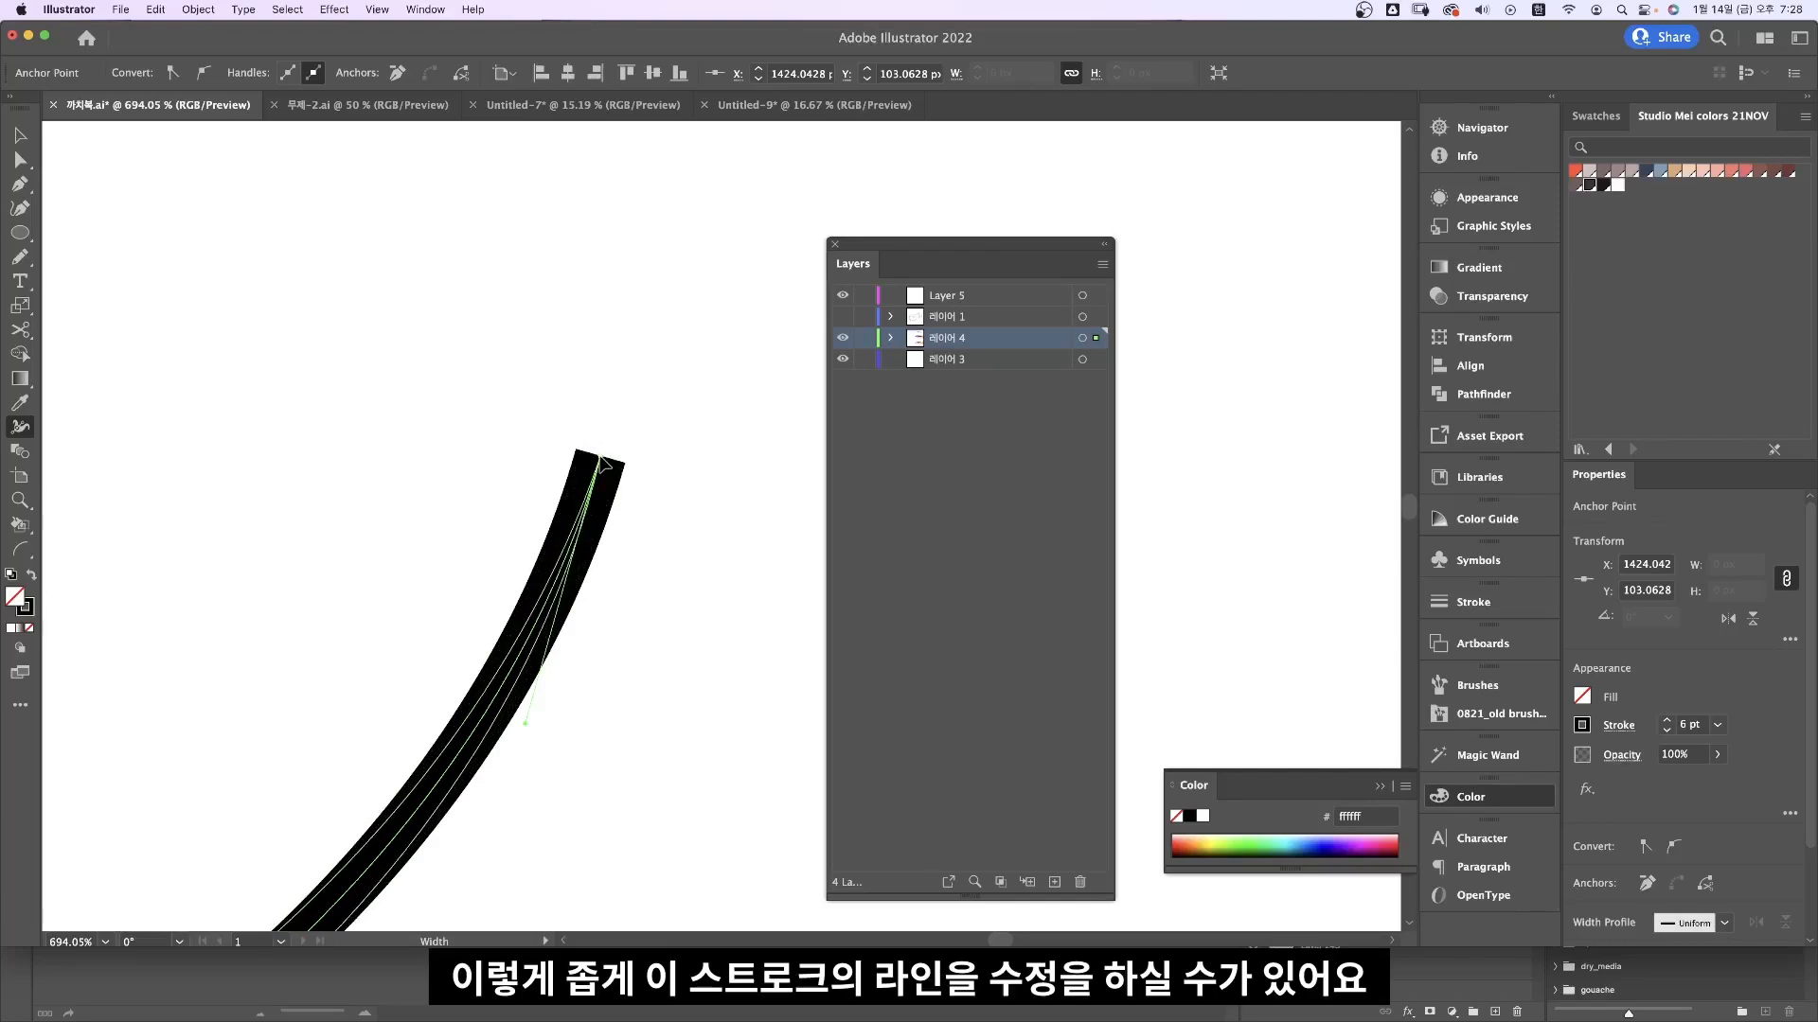
left_click_drag(602, 464, 607, 521)
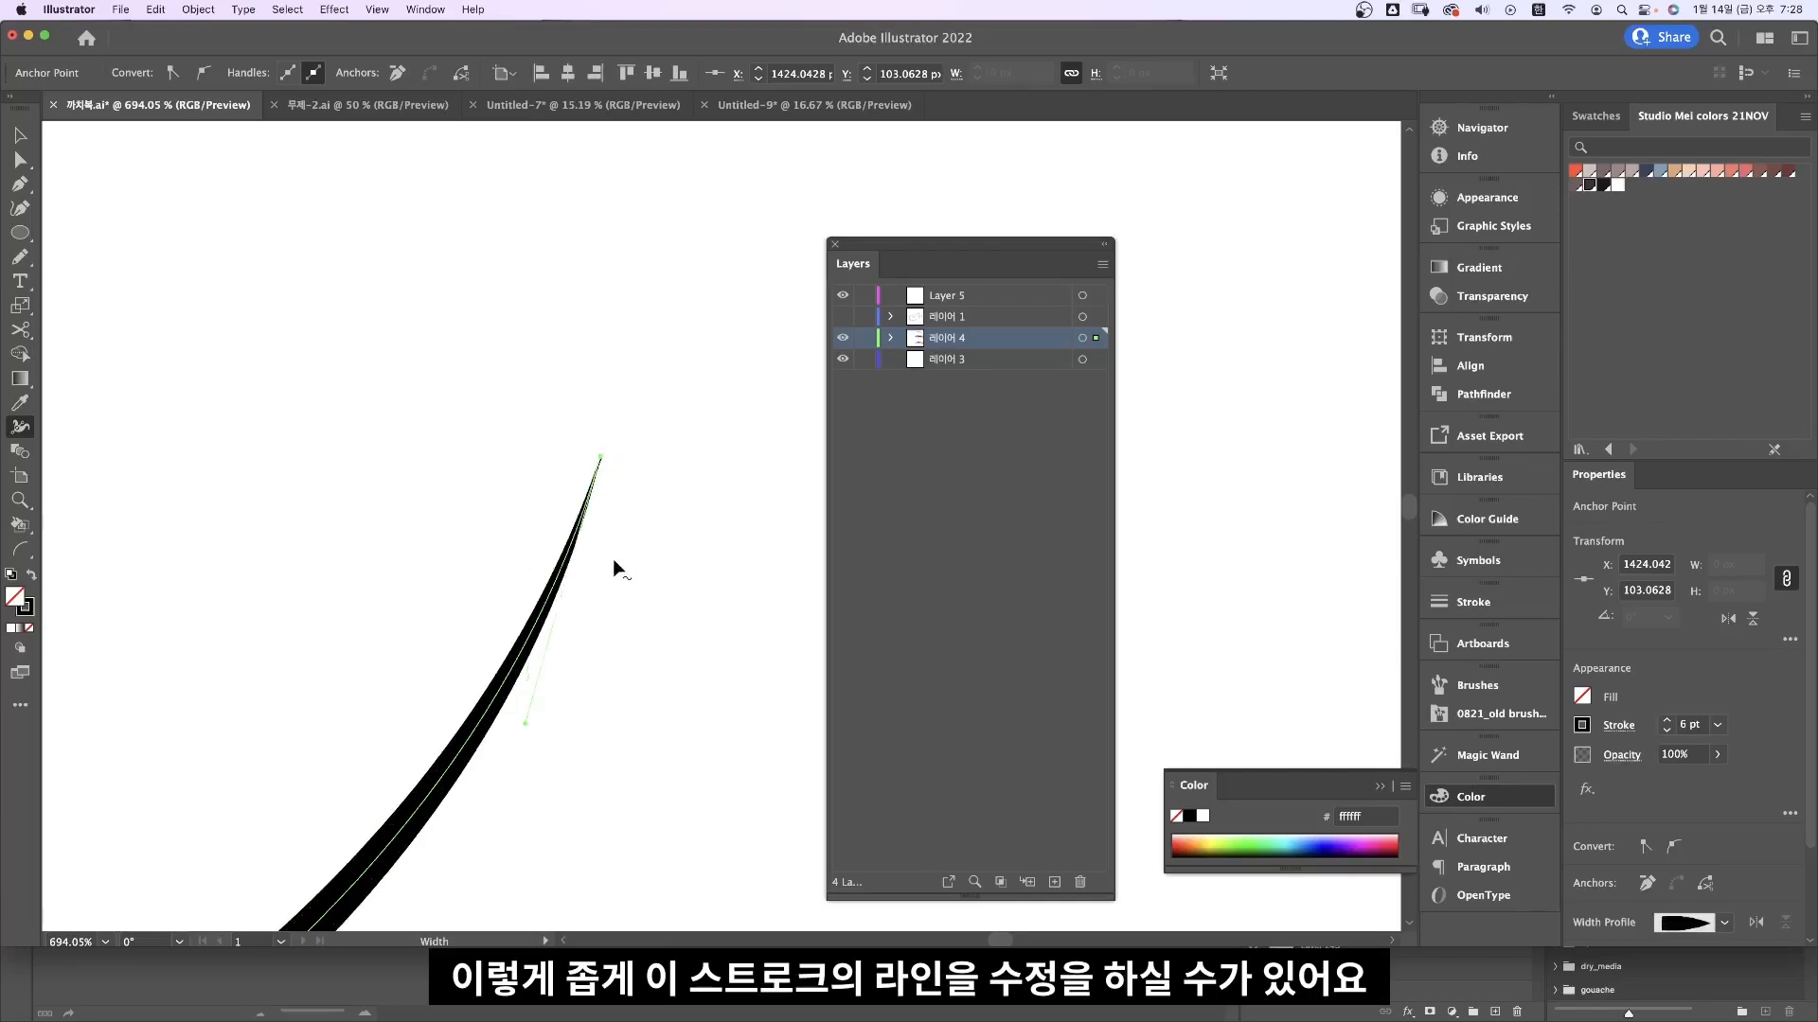
key("super+minus")
key("super+minus")
key("super+minus")
key("super+minus")
key("super+minus")
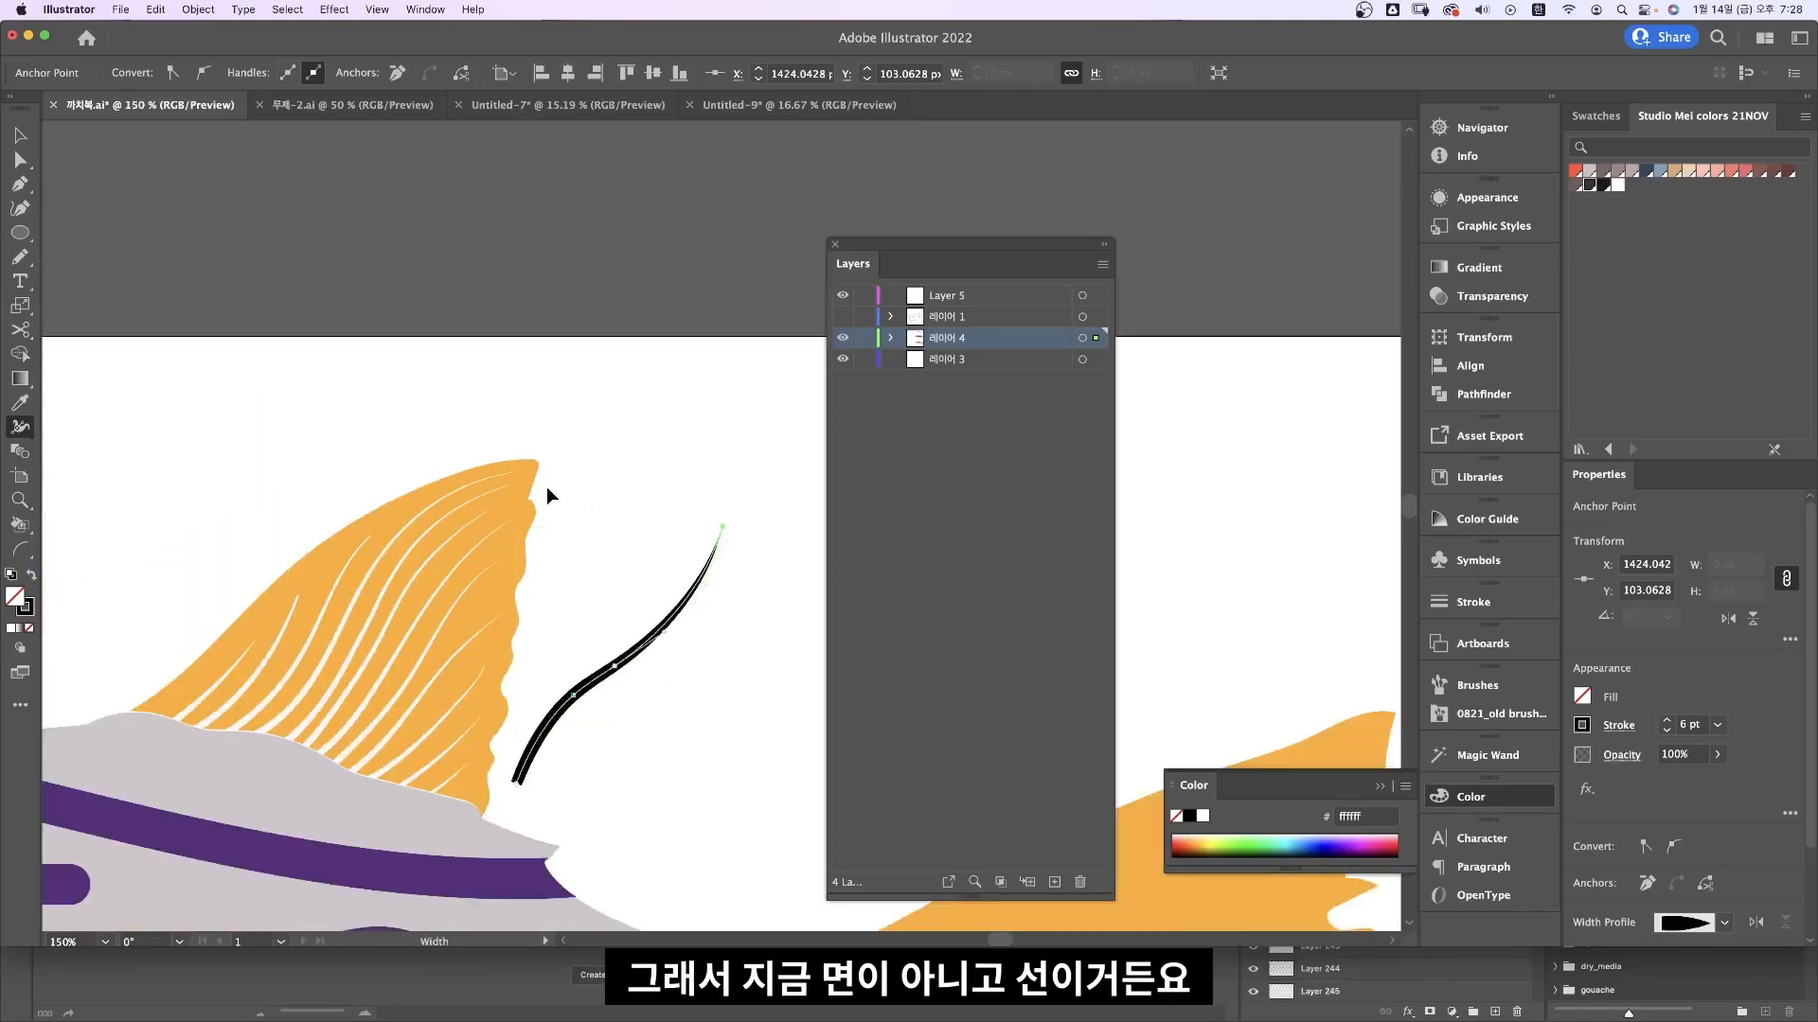
key("v")
scroll(559, 530, "down", 2)
scroll(558, 530, "right", 2)
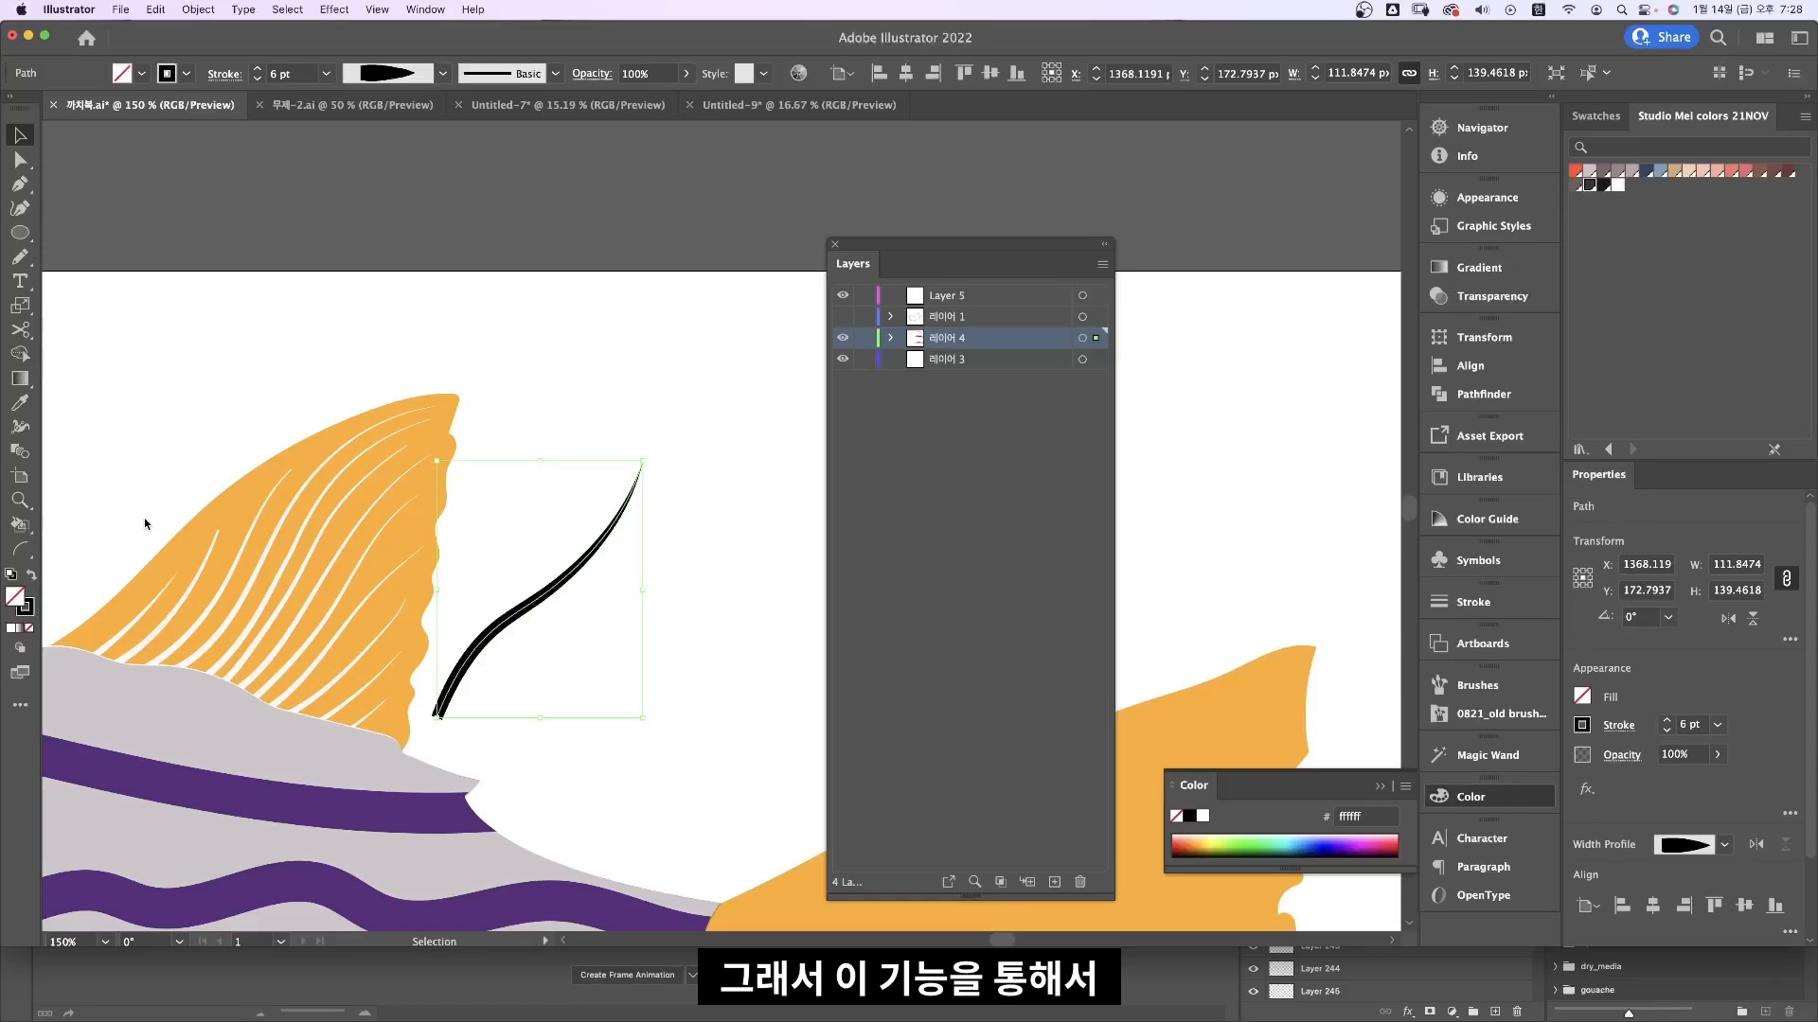
left_click(593, 382)
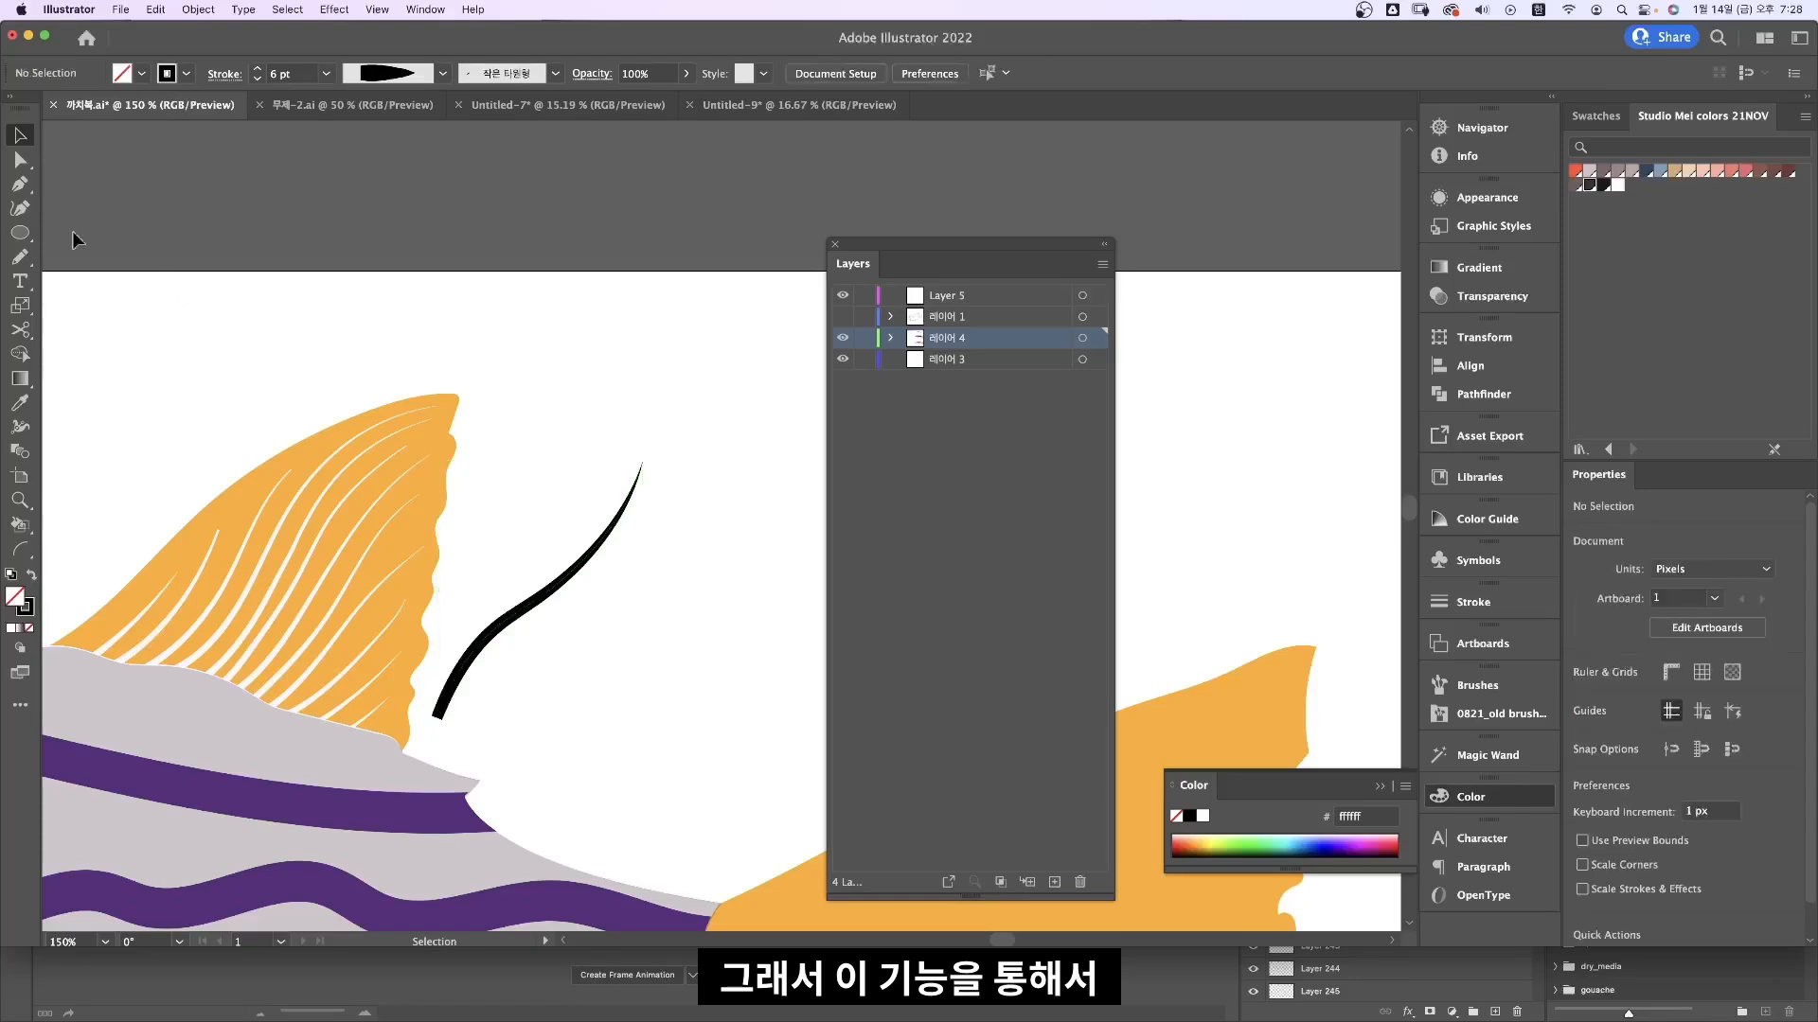
Step: Draw a horizontal line segment about 165 px long above the top fin and set its stroke weight to 4 pt
left_click(21, 234)
left_click_drag(25, 240, 105, 309)
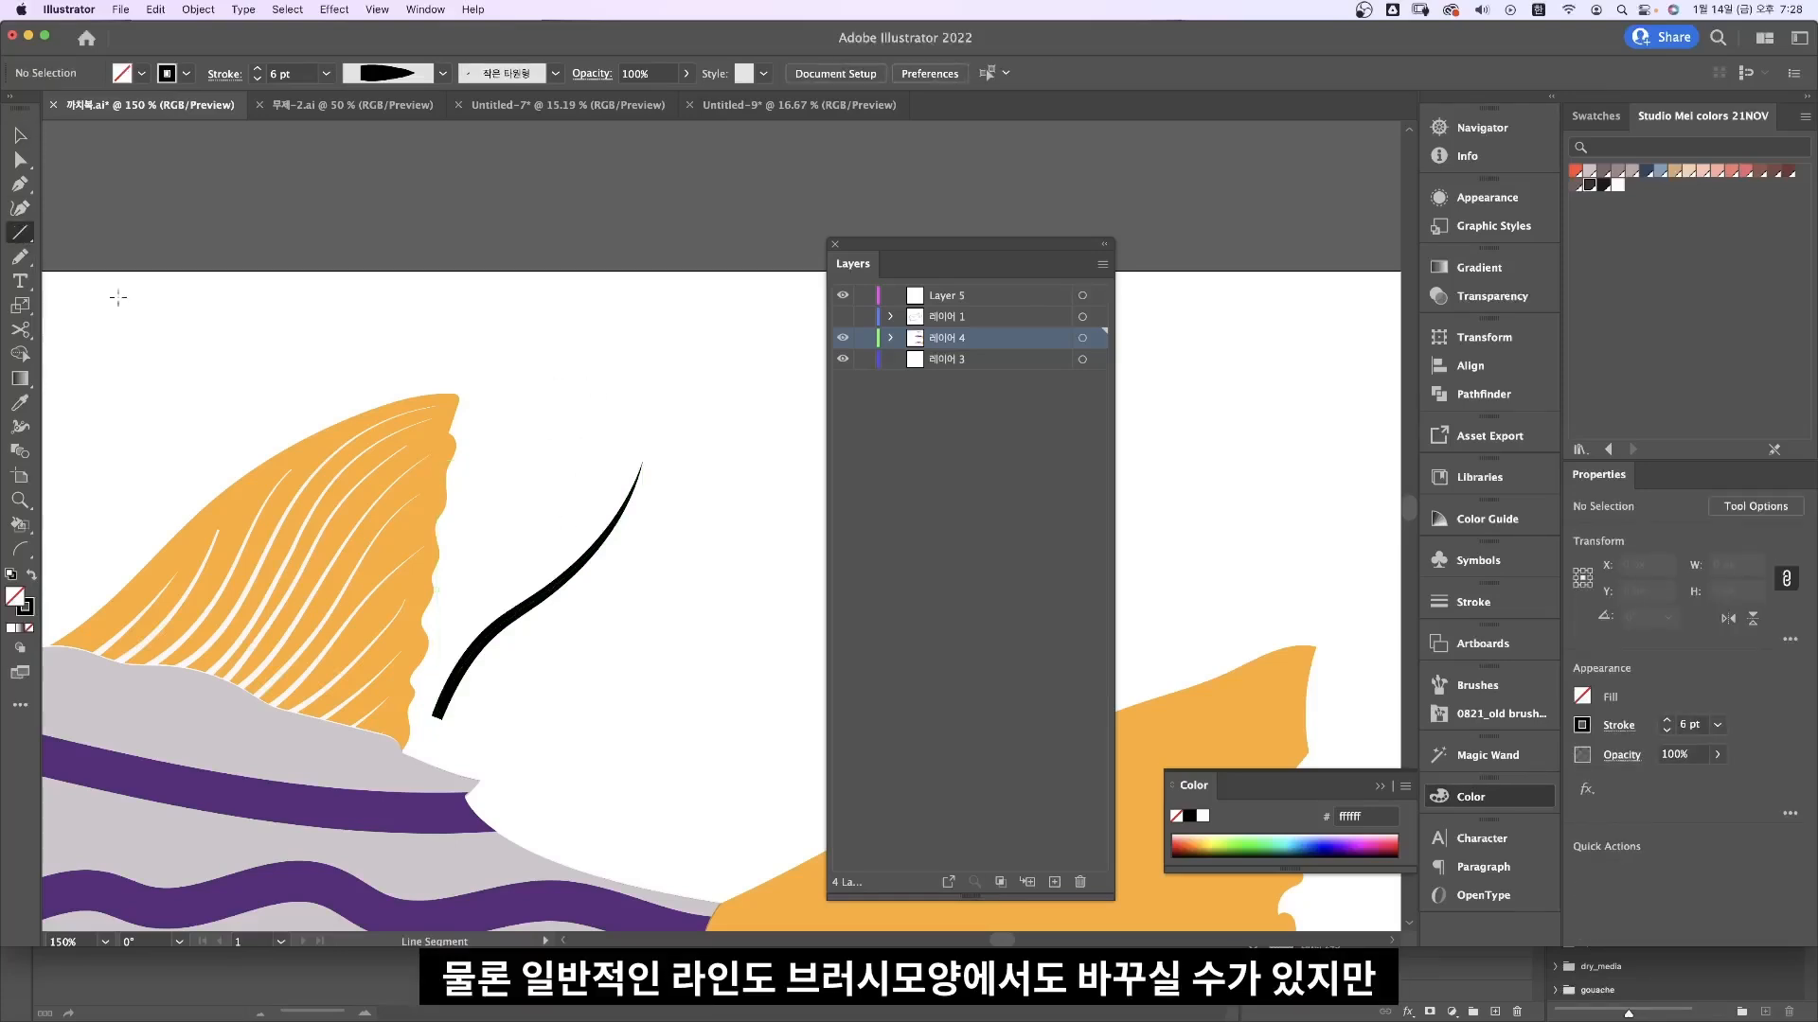
mouse_move(297, 318)
left_mouse_down()
mouse_move(594, 337)
mouse_move(597, 322)
left_mouse_up()
left_click(31, 142)
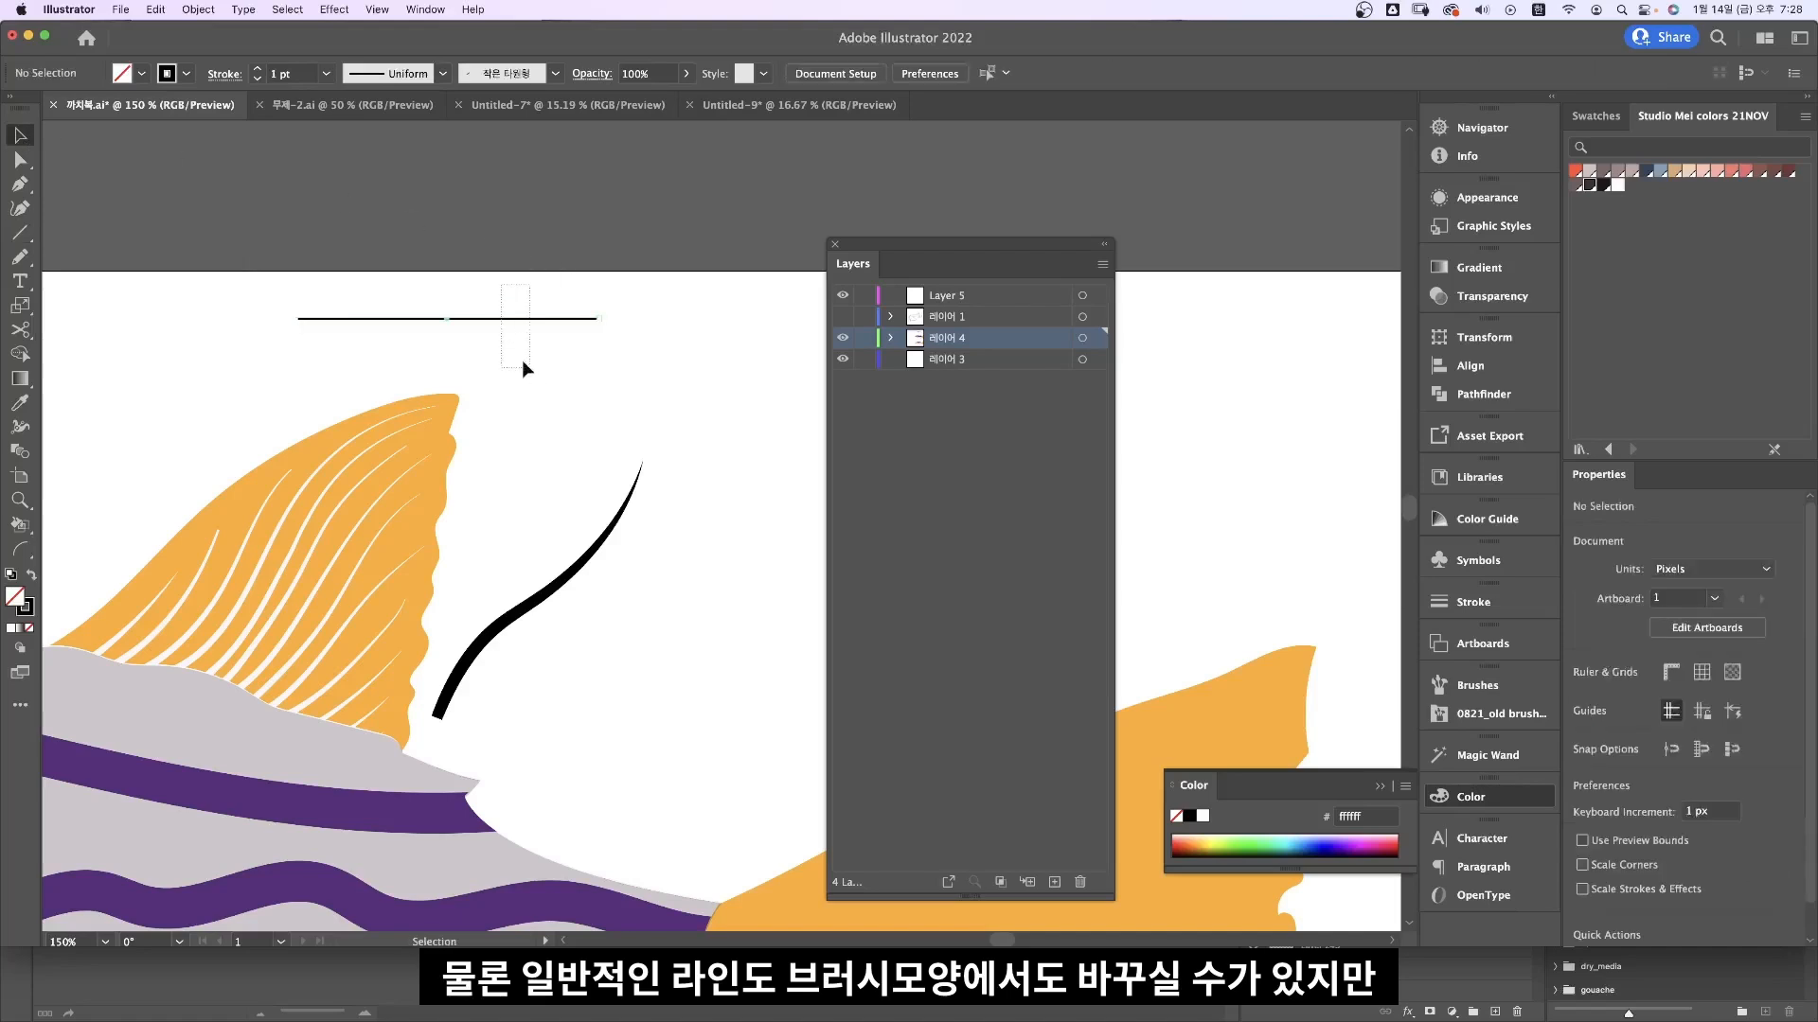
left_click(258, 67)
left_click(257, 67)
left_click(257, 67)
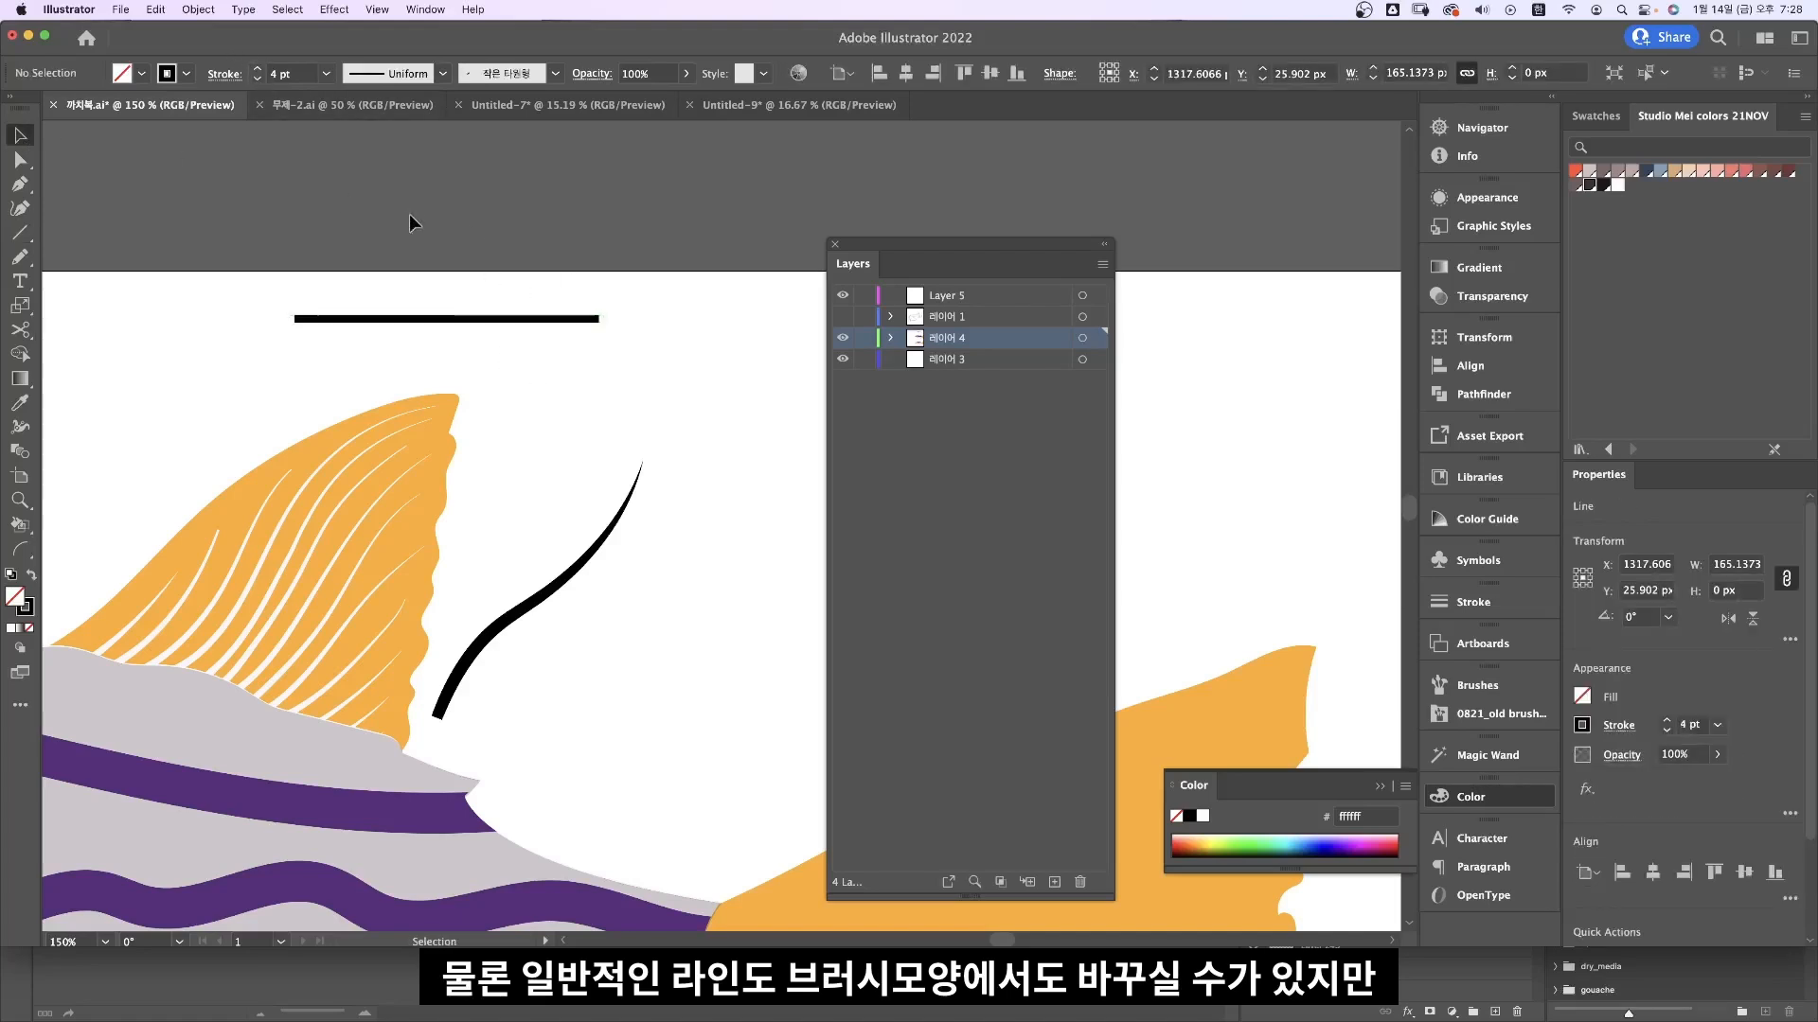
left_click(409, 214)
Step: Apply the angular width profile that tapers at both ends to the horizontal line and deselect it
left_click(466, 320)
left_click(403, 74)
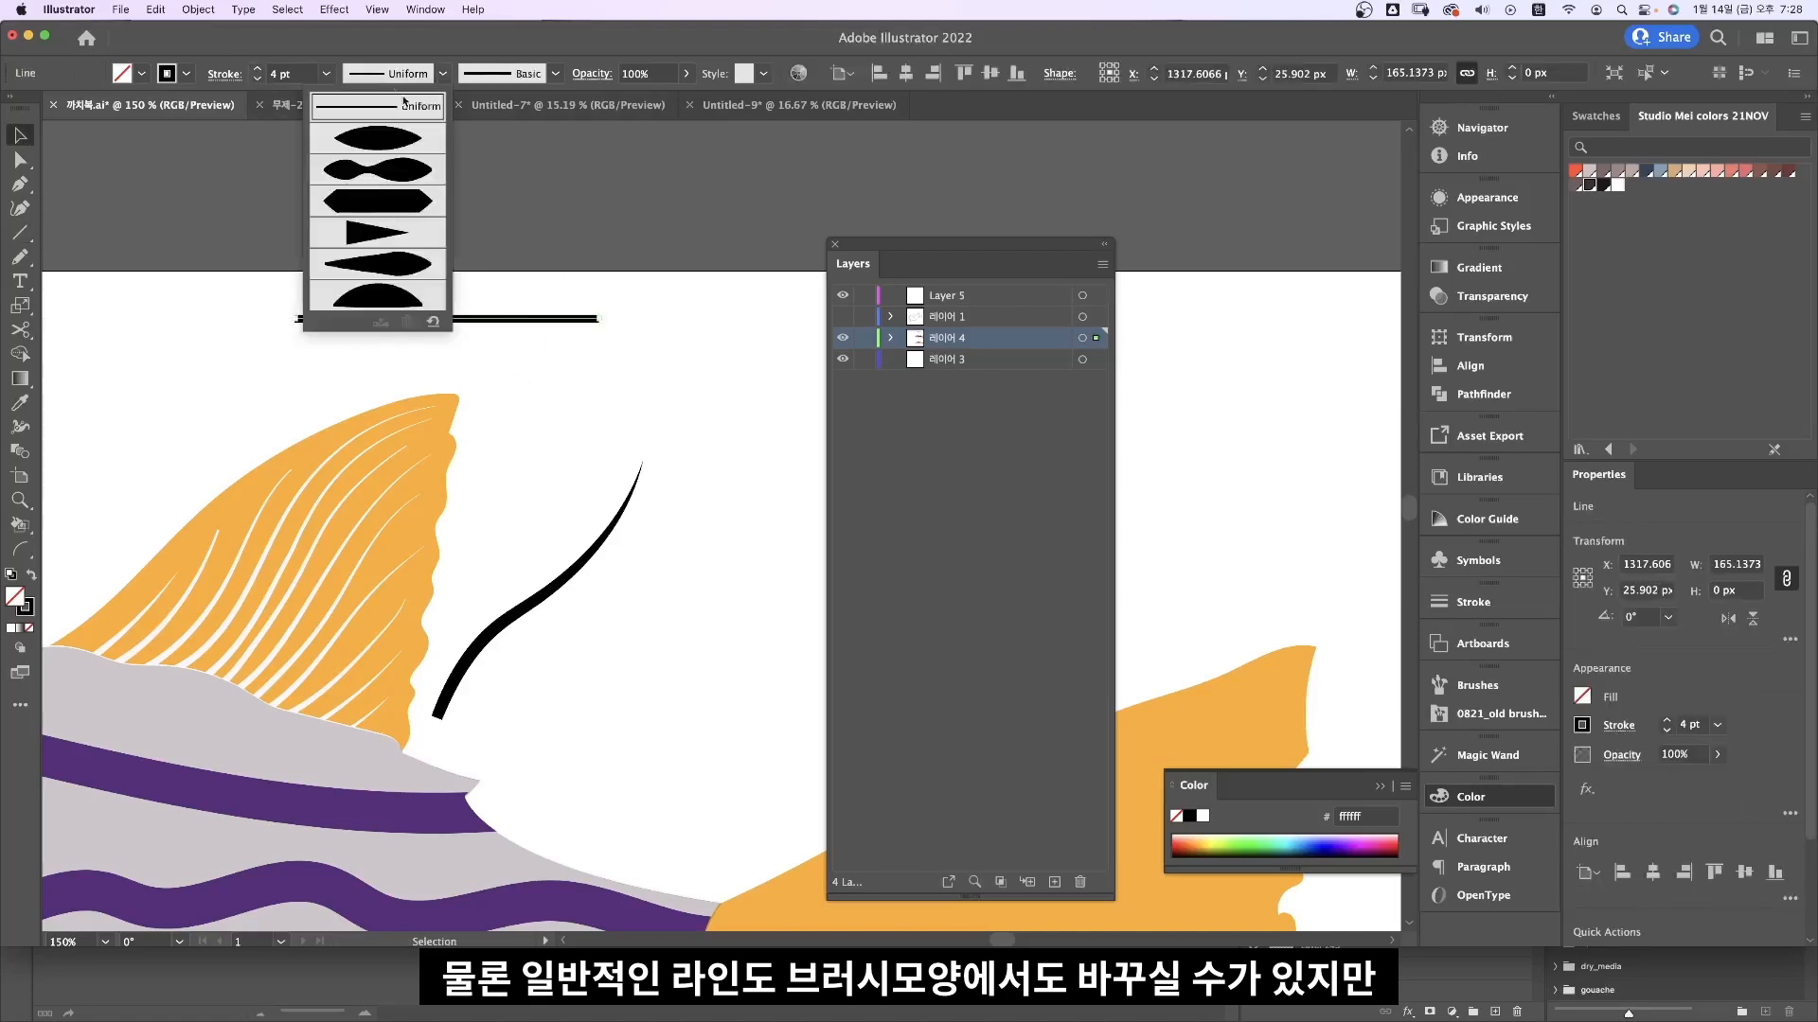
left_click(400, 201)
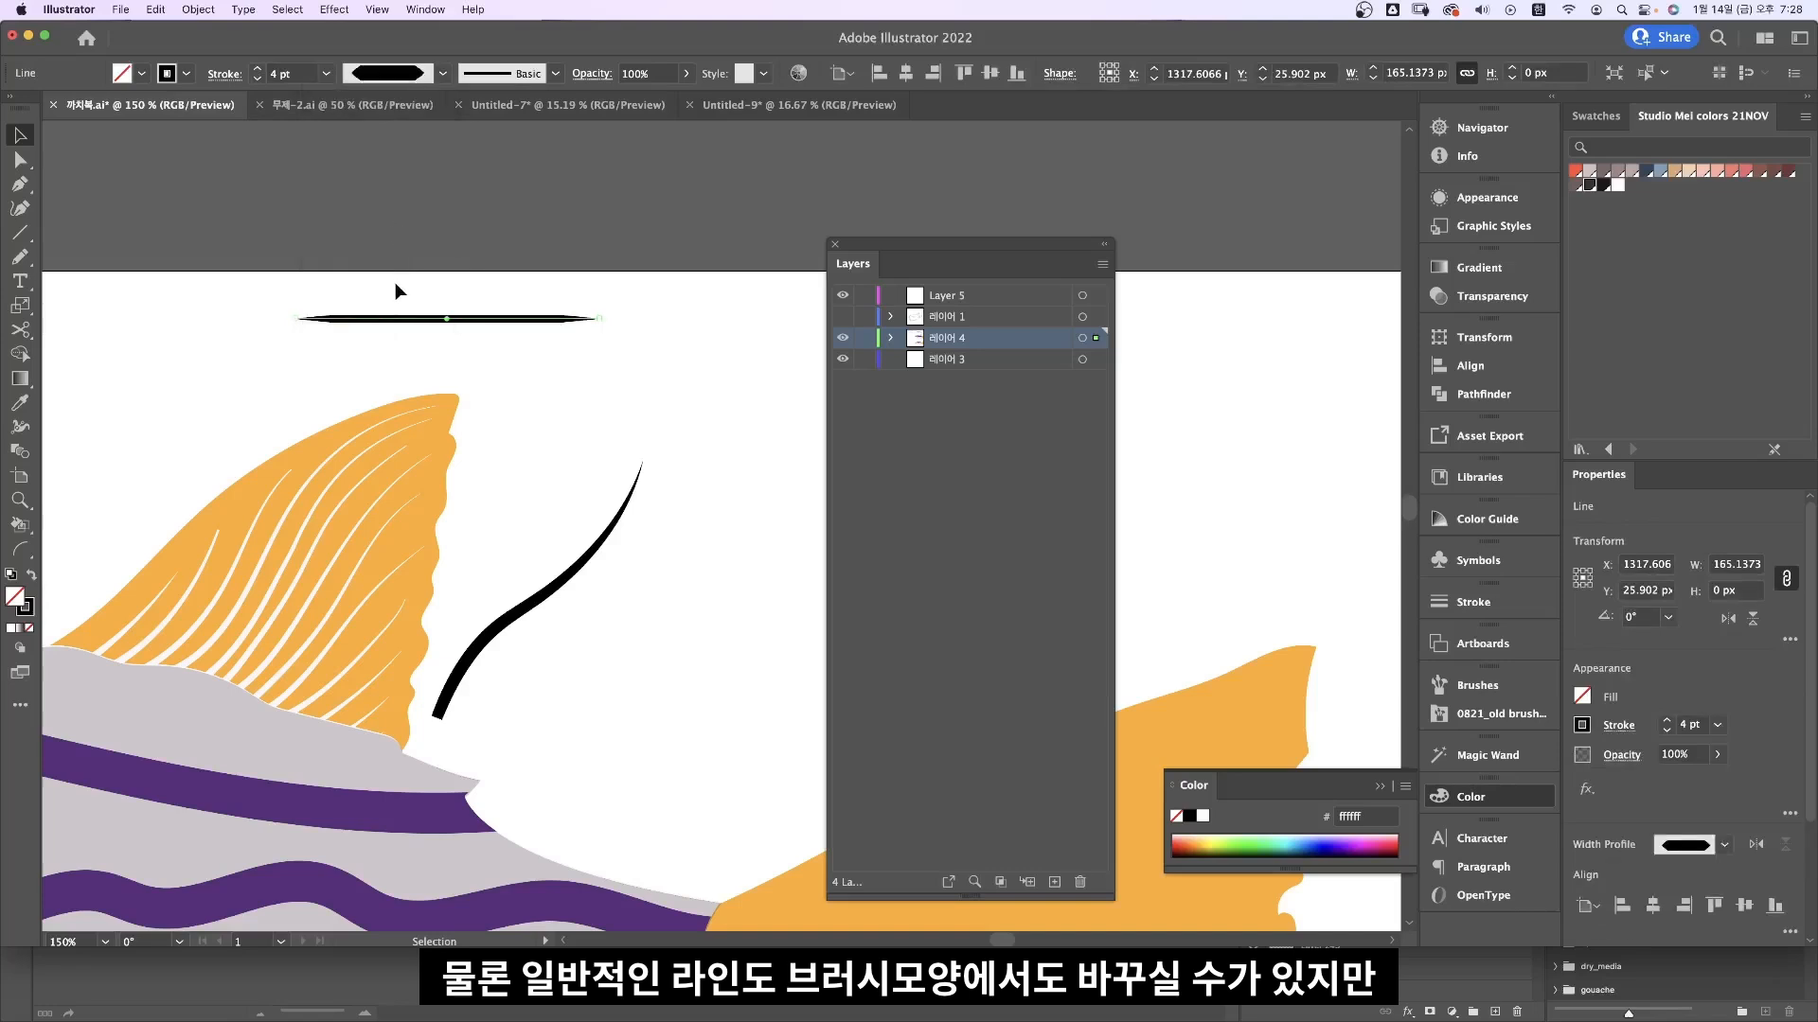
left_click(452, 296)
Step: Compare the hand-tapered curve with the fin's fine lines at a closer view
left_click_drag(530, 510, 596, 629)
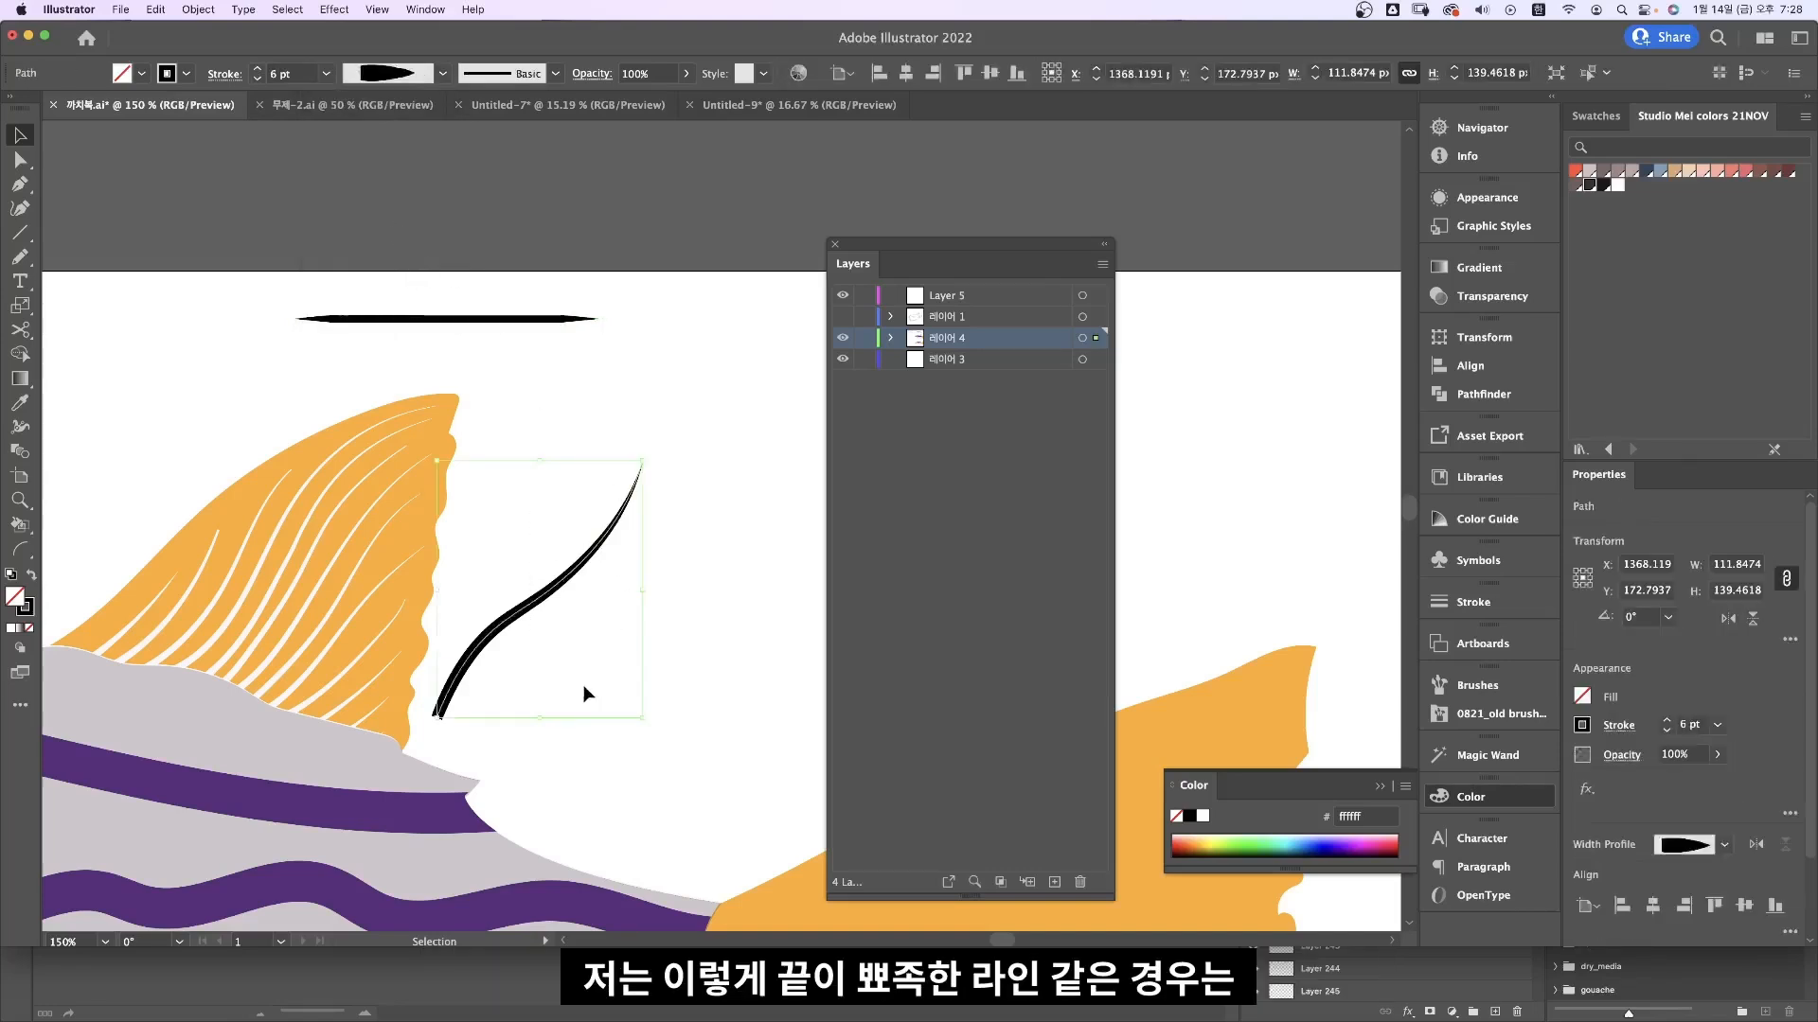
key("super+=")
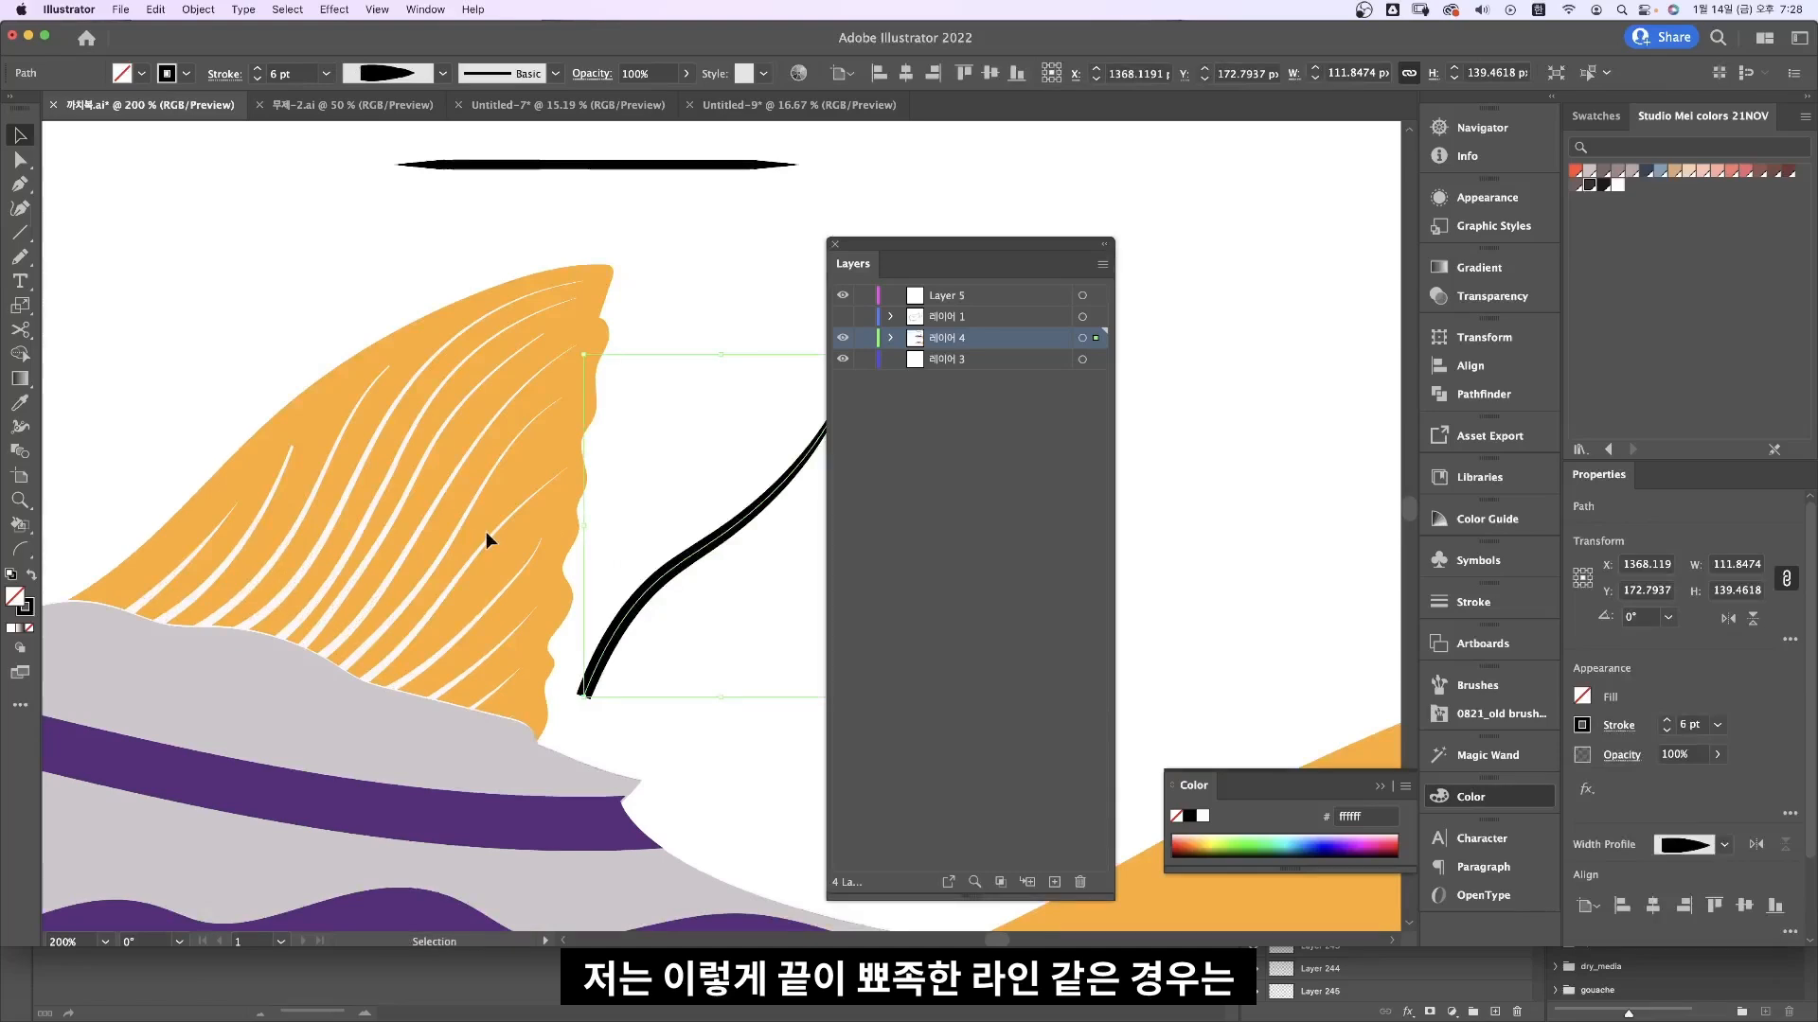
left_click_drag(619, 433, 415, 465)
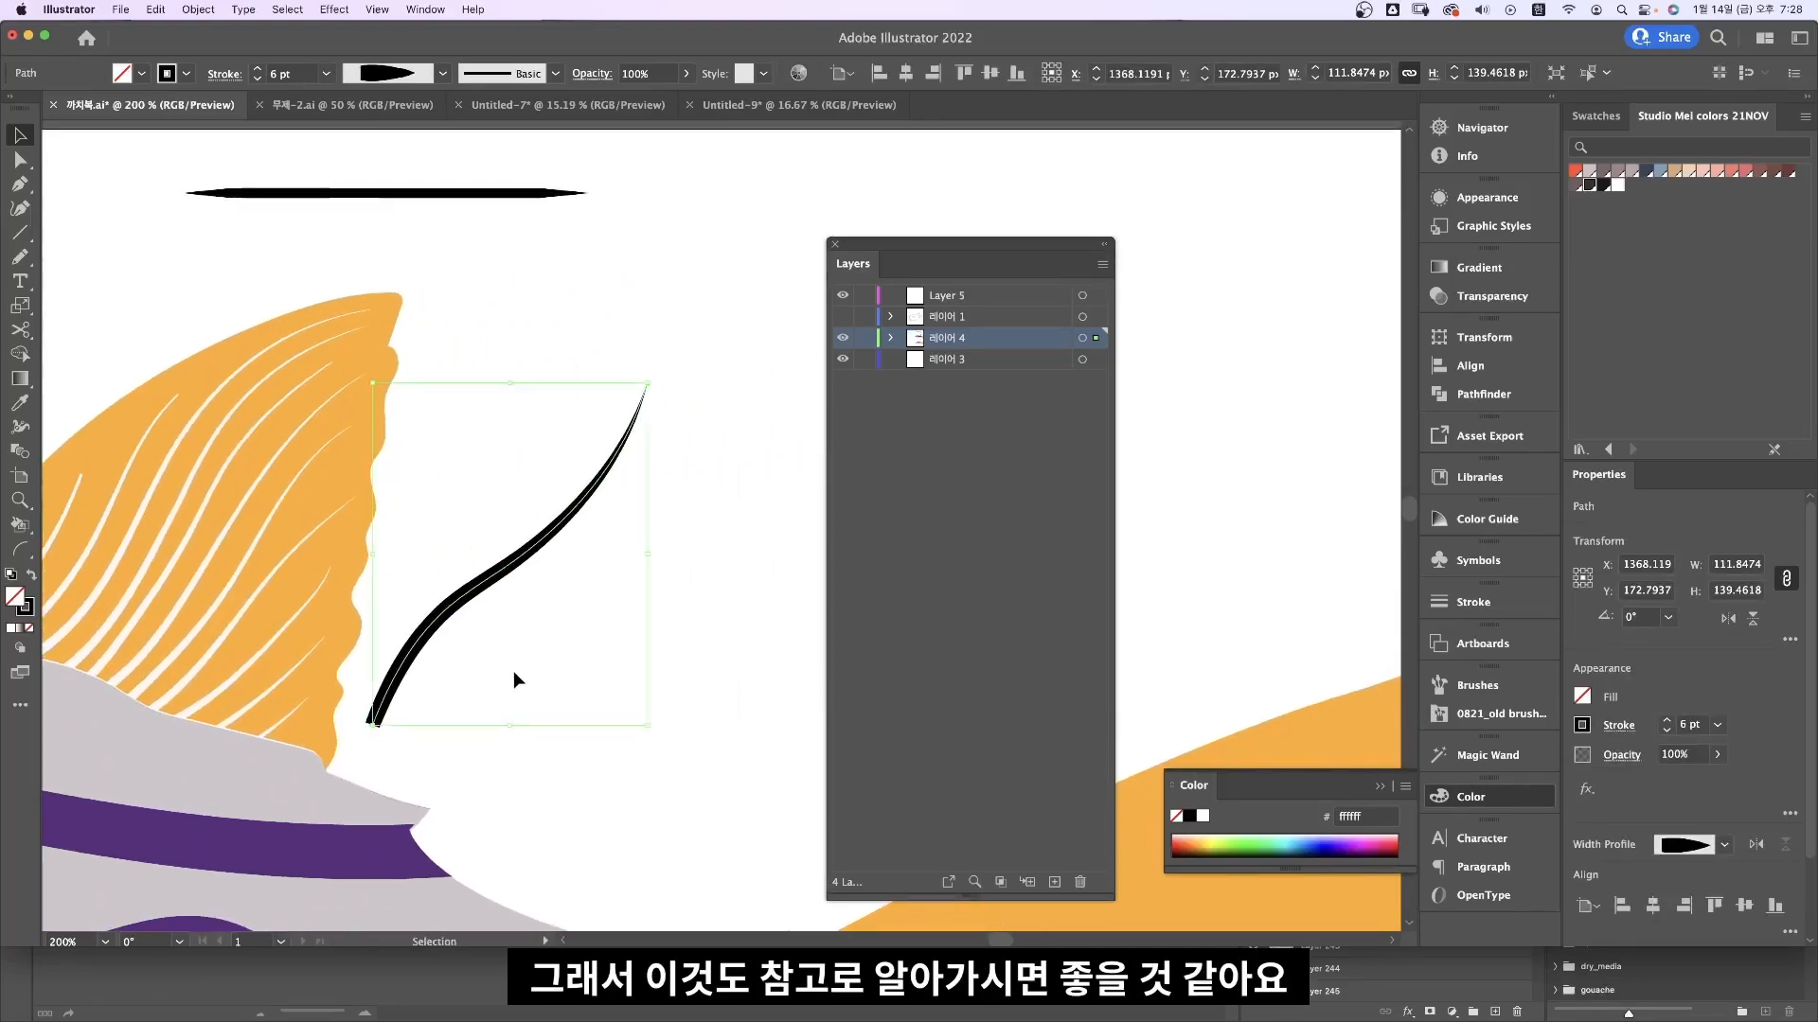
left_click(691, 494)
Step: Switch to Photoshop, bring up the Untitled-2 document with the pasted pufferfish, and hide its Background layer
key("super+Tab")
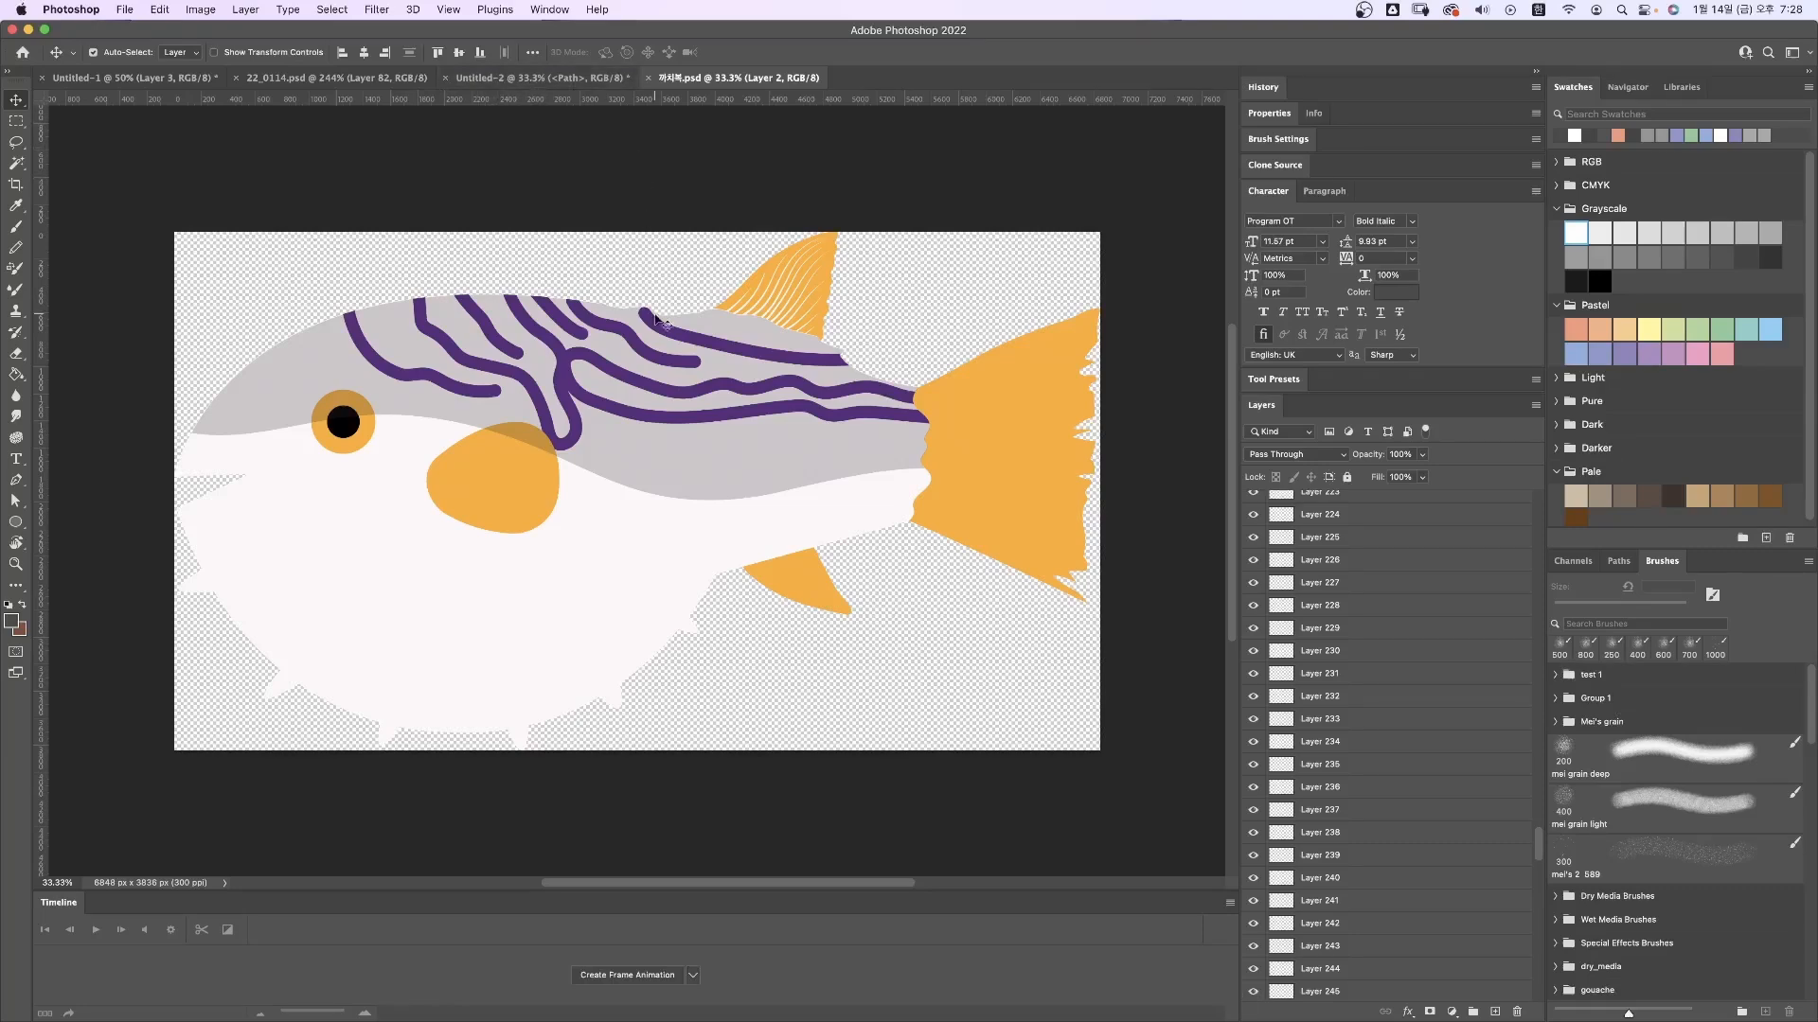
left_click(559, 76)
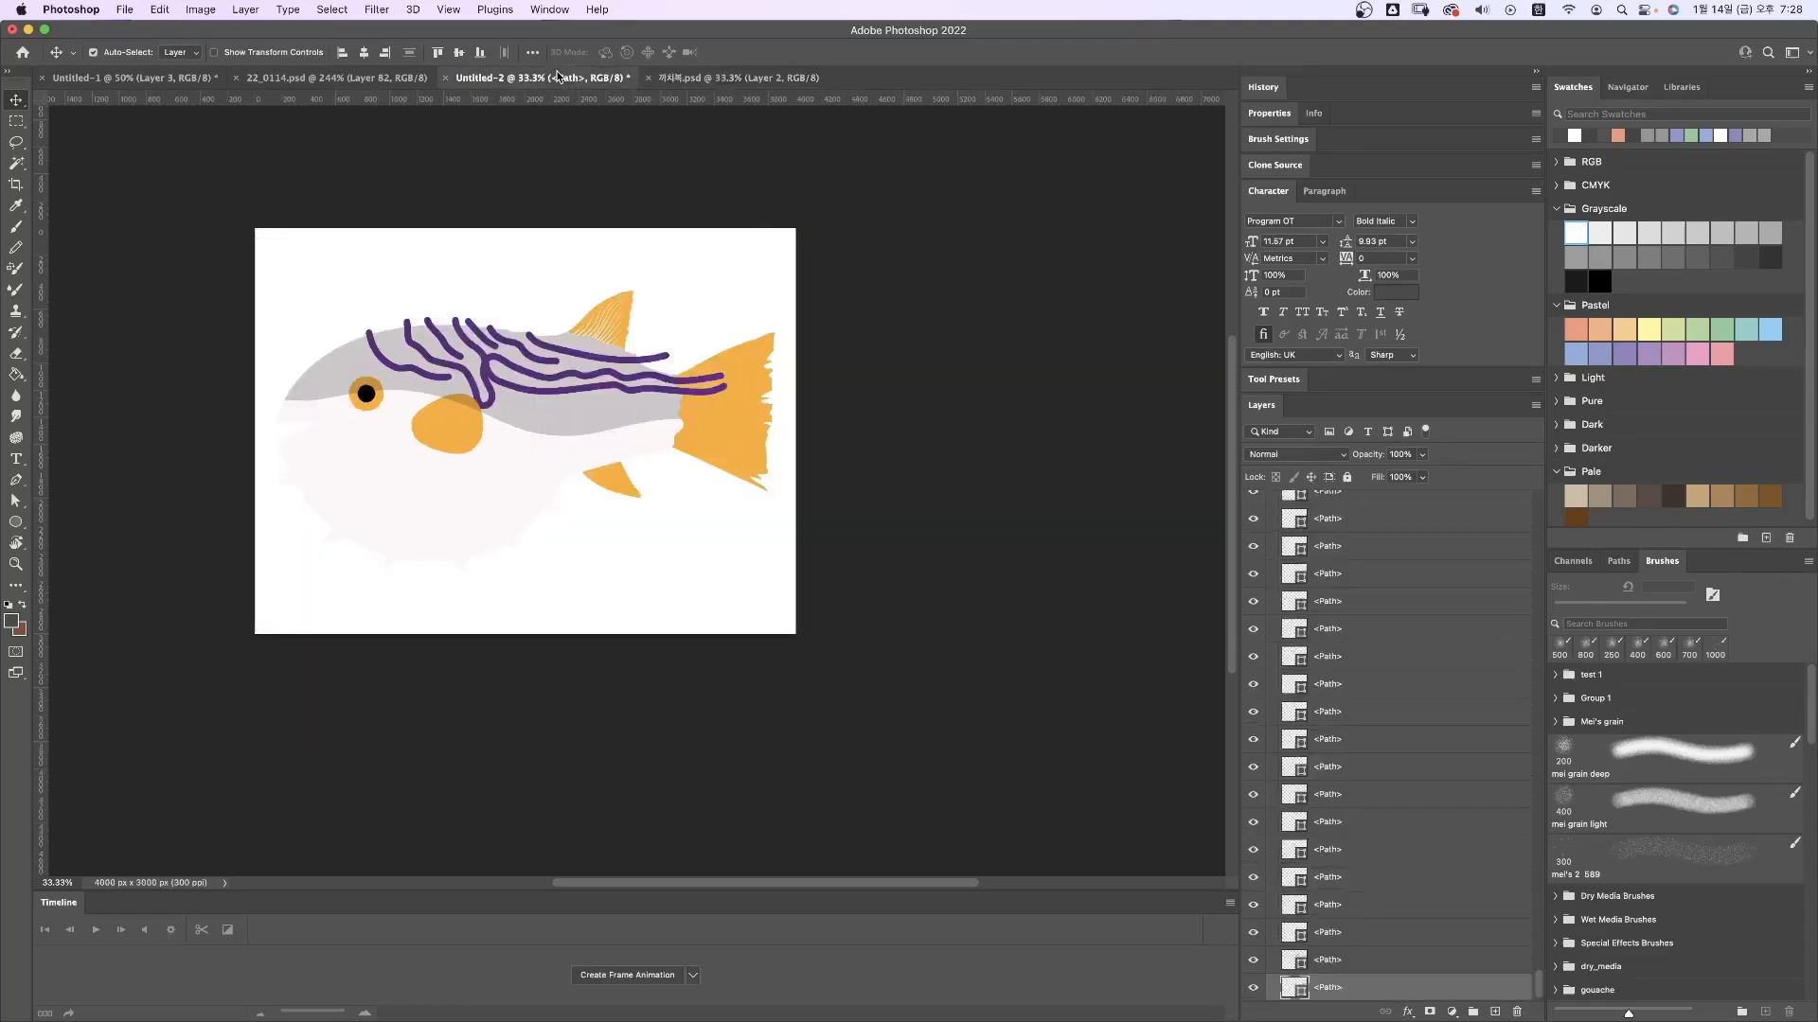
left_click(685, 587)
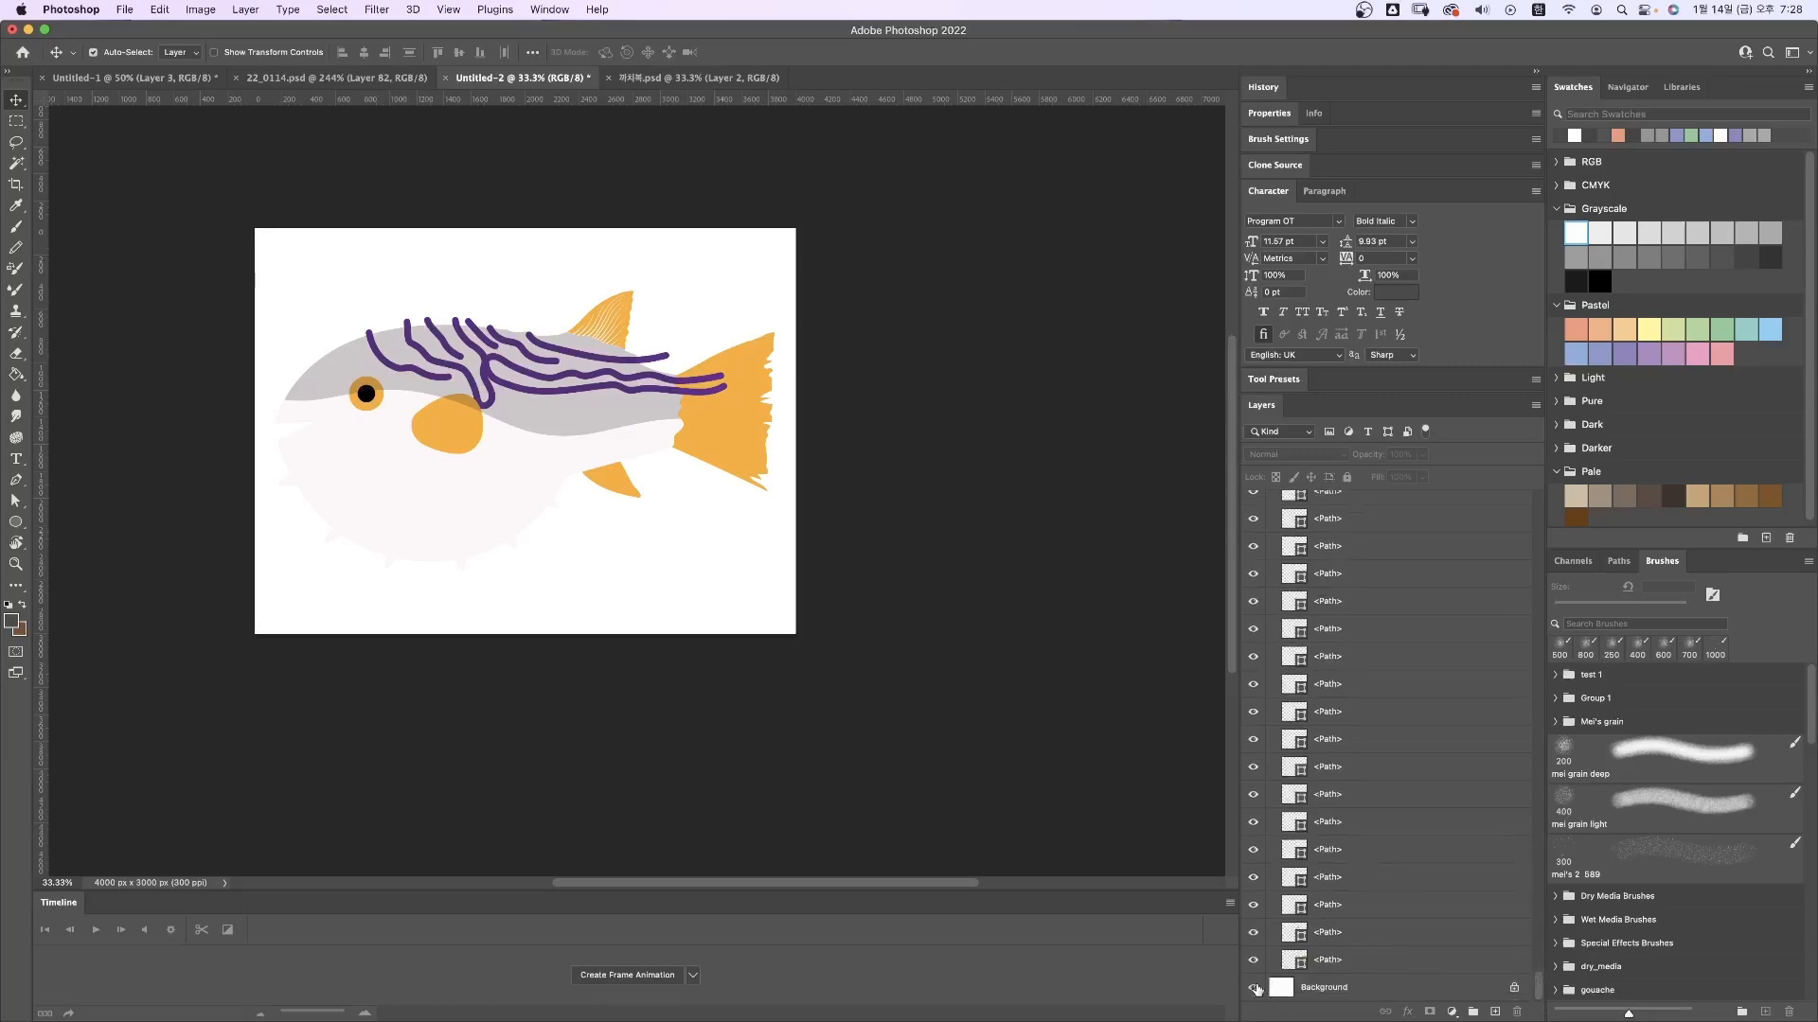
left_click(1253, 988)
key("super+equal")
key("super+equal")
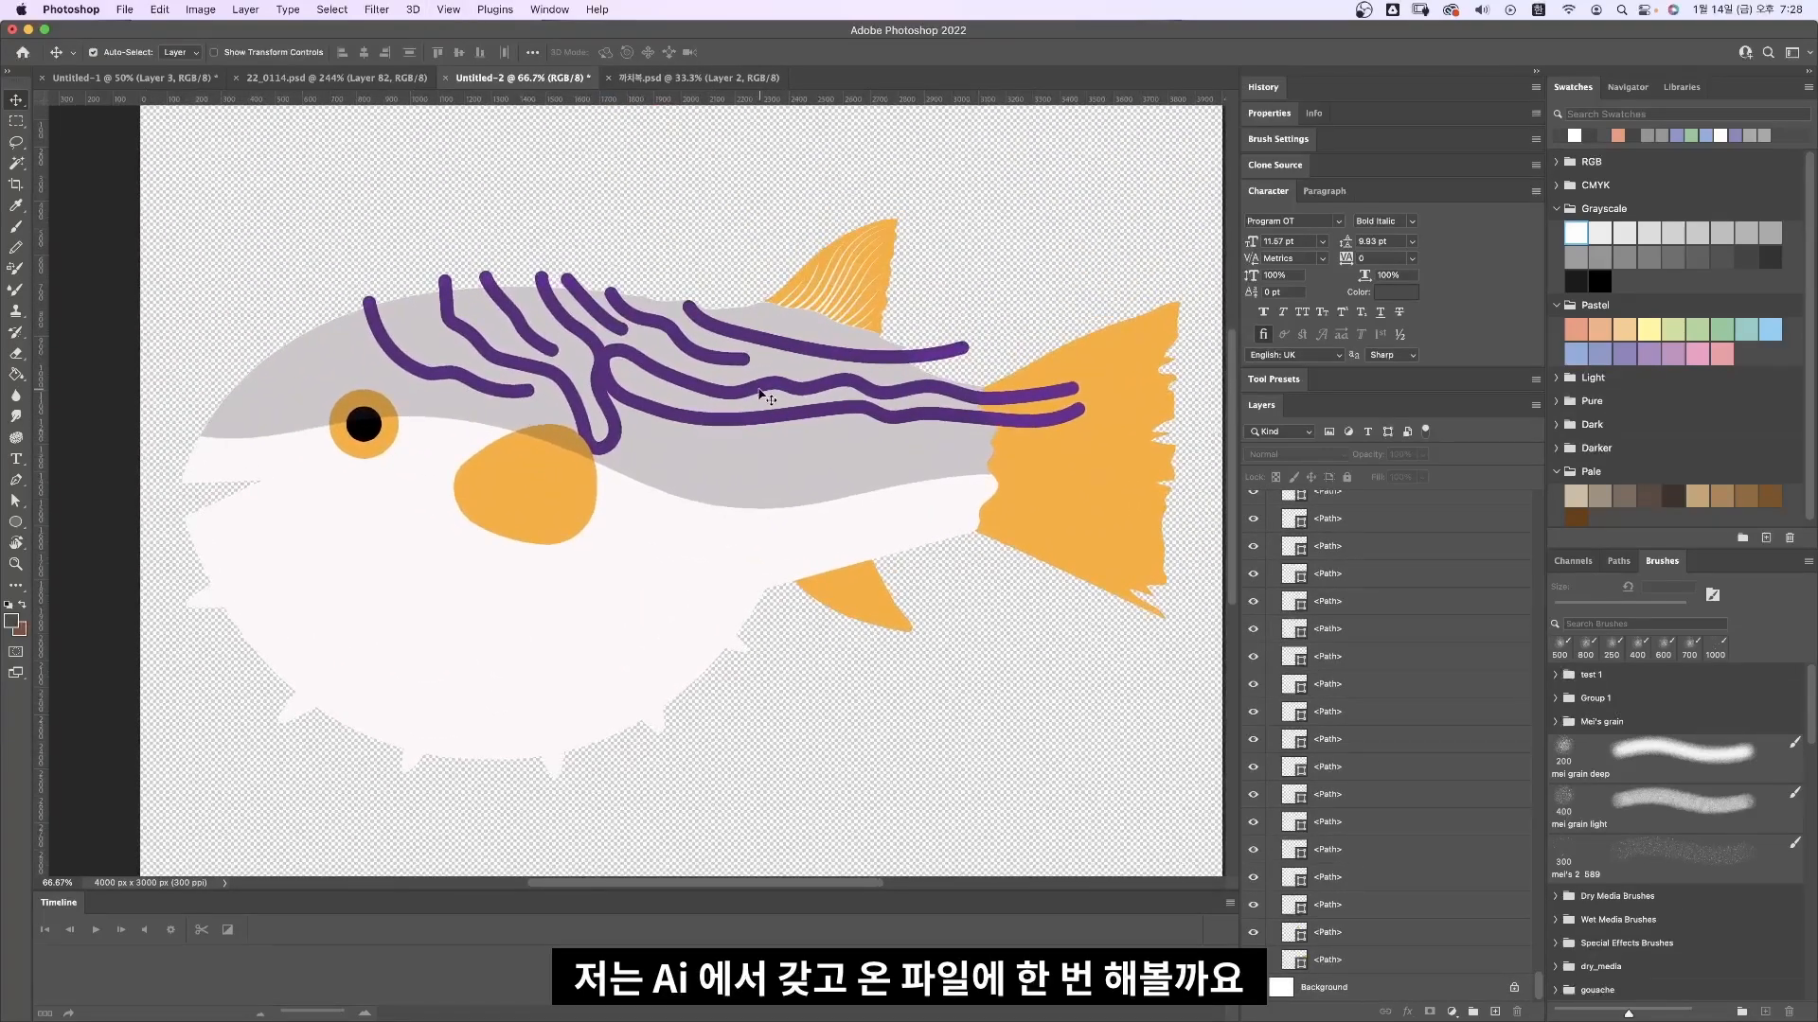
Step: Hide and collapse the <Clip Group> containing the purple stripes, and select the grey back shape's <Path> layer
left_click(755, 392)
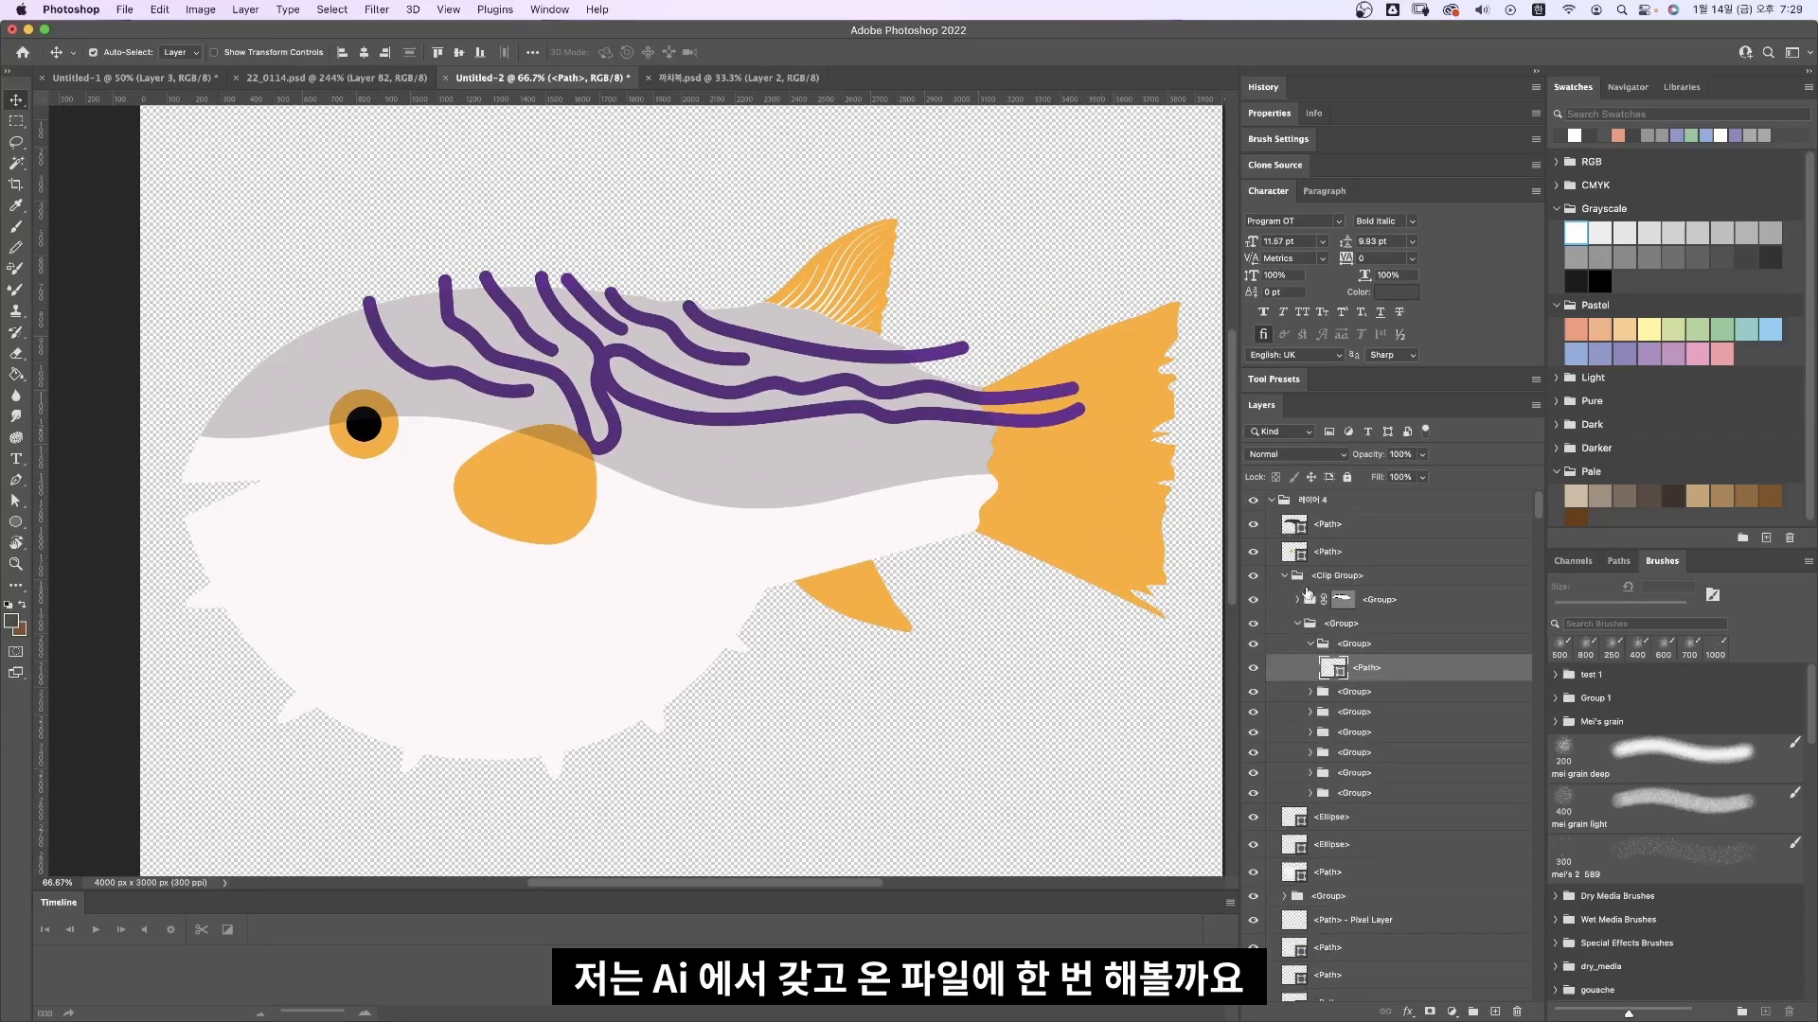
left_click(1254, 575)
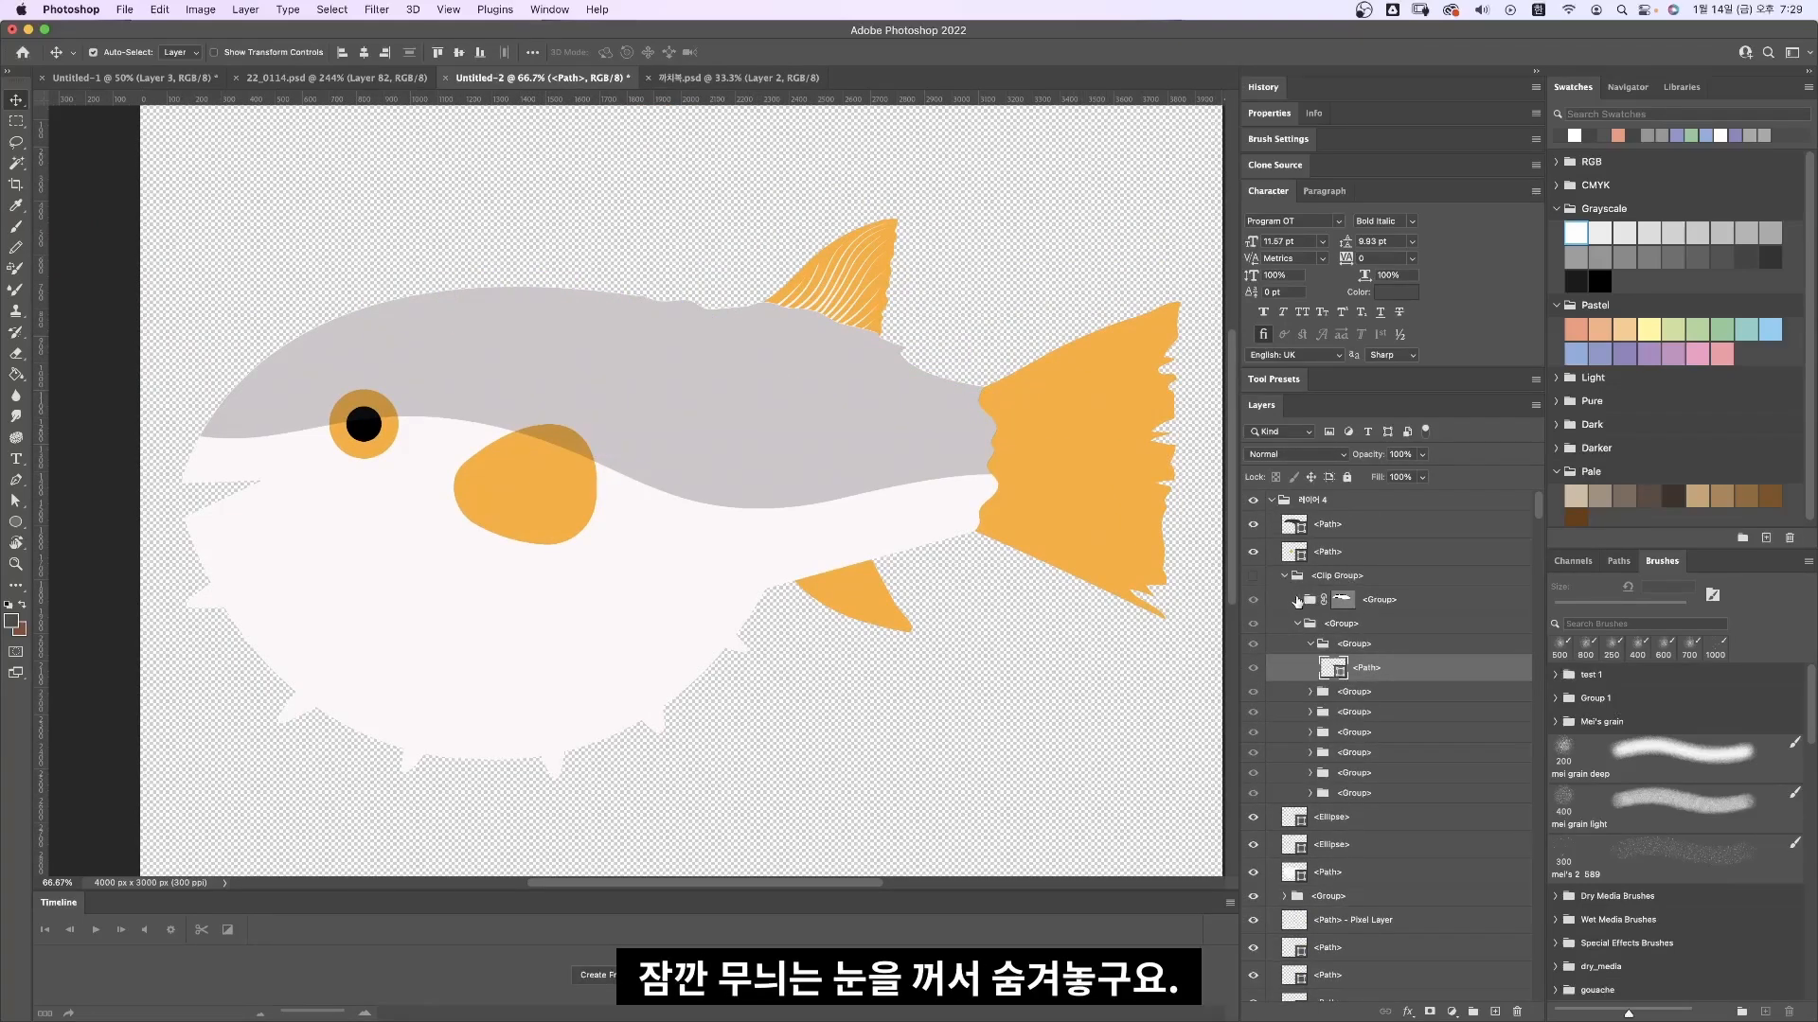
left_click(1285, 575)
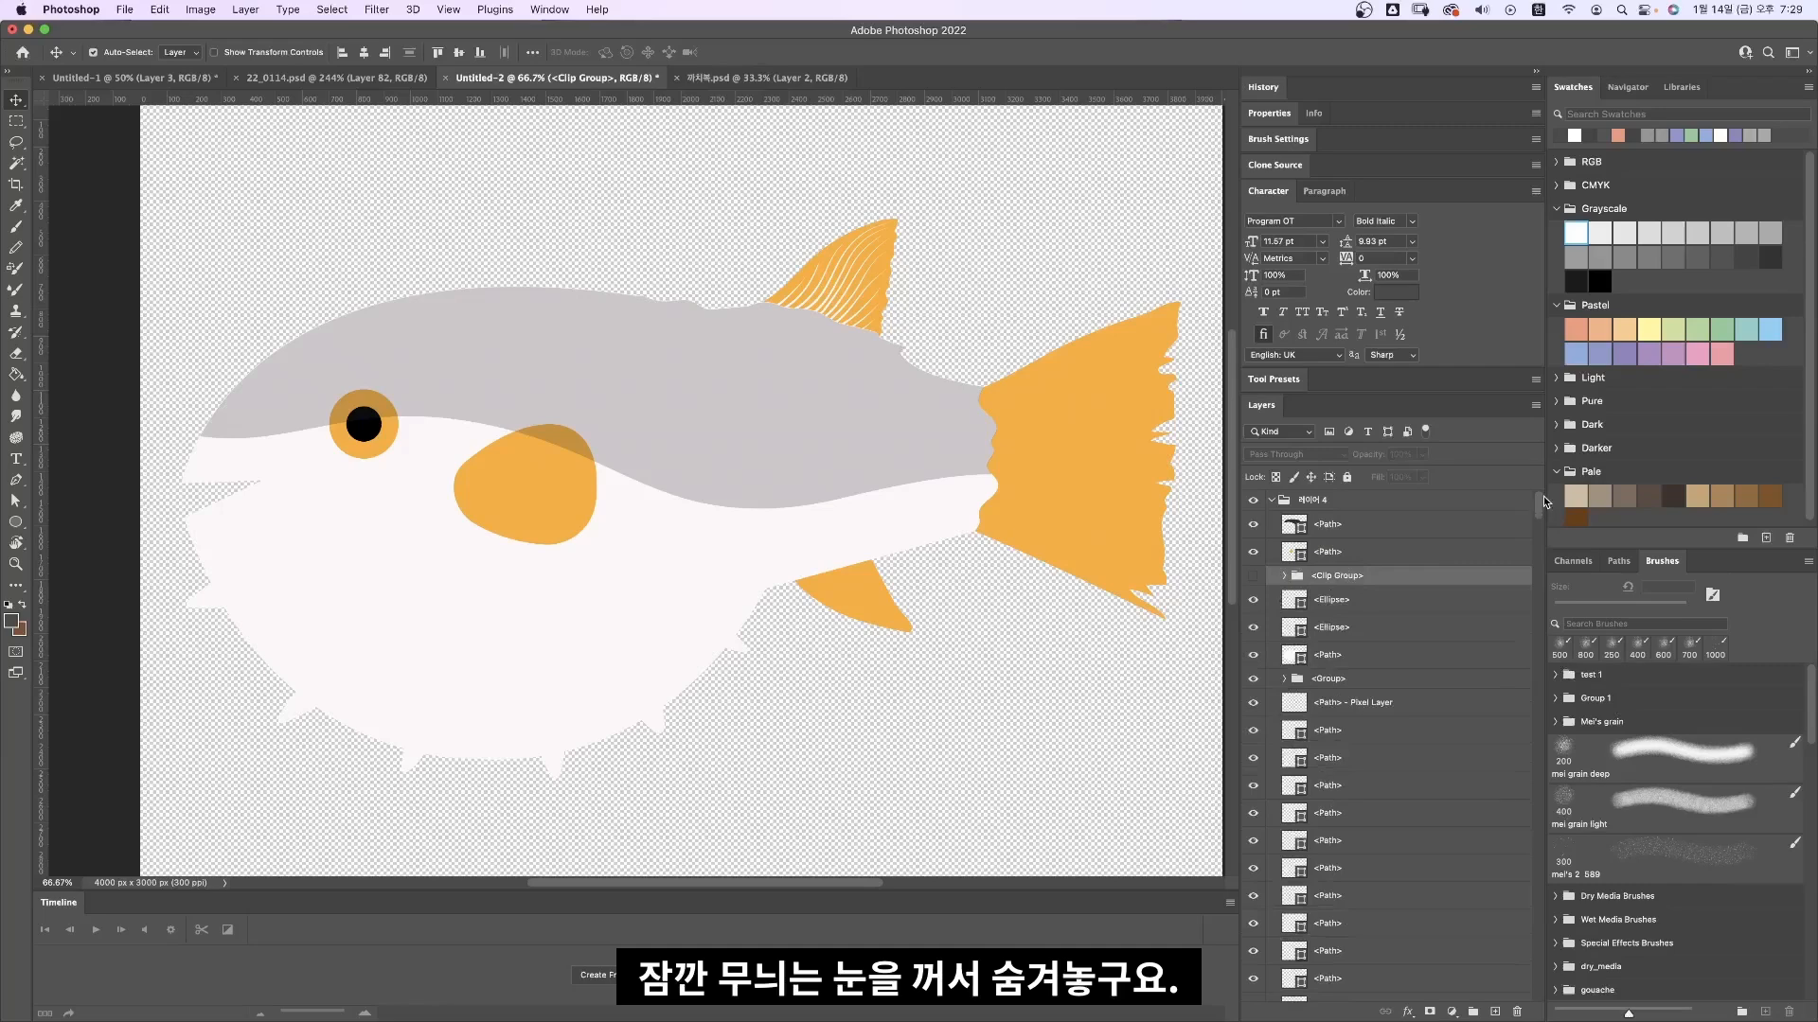
left_click(913, 475)
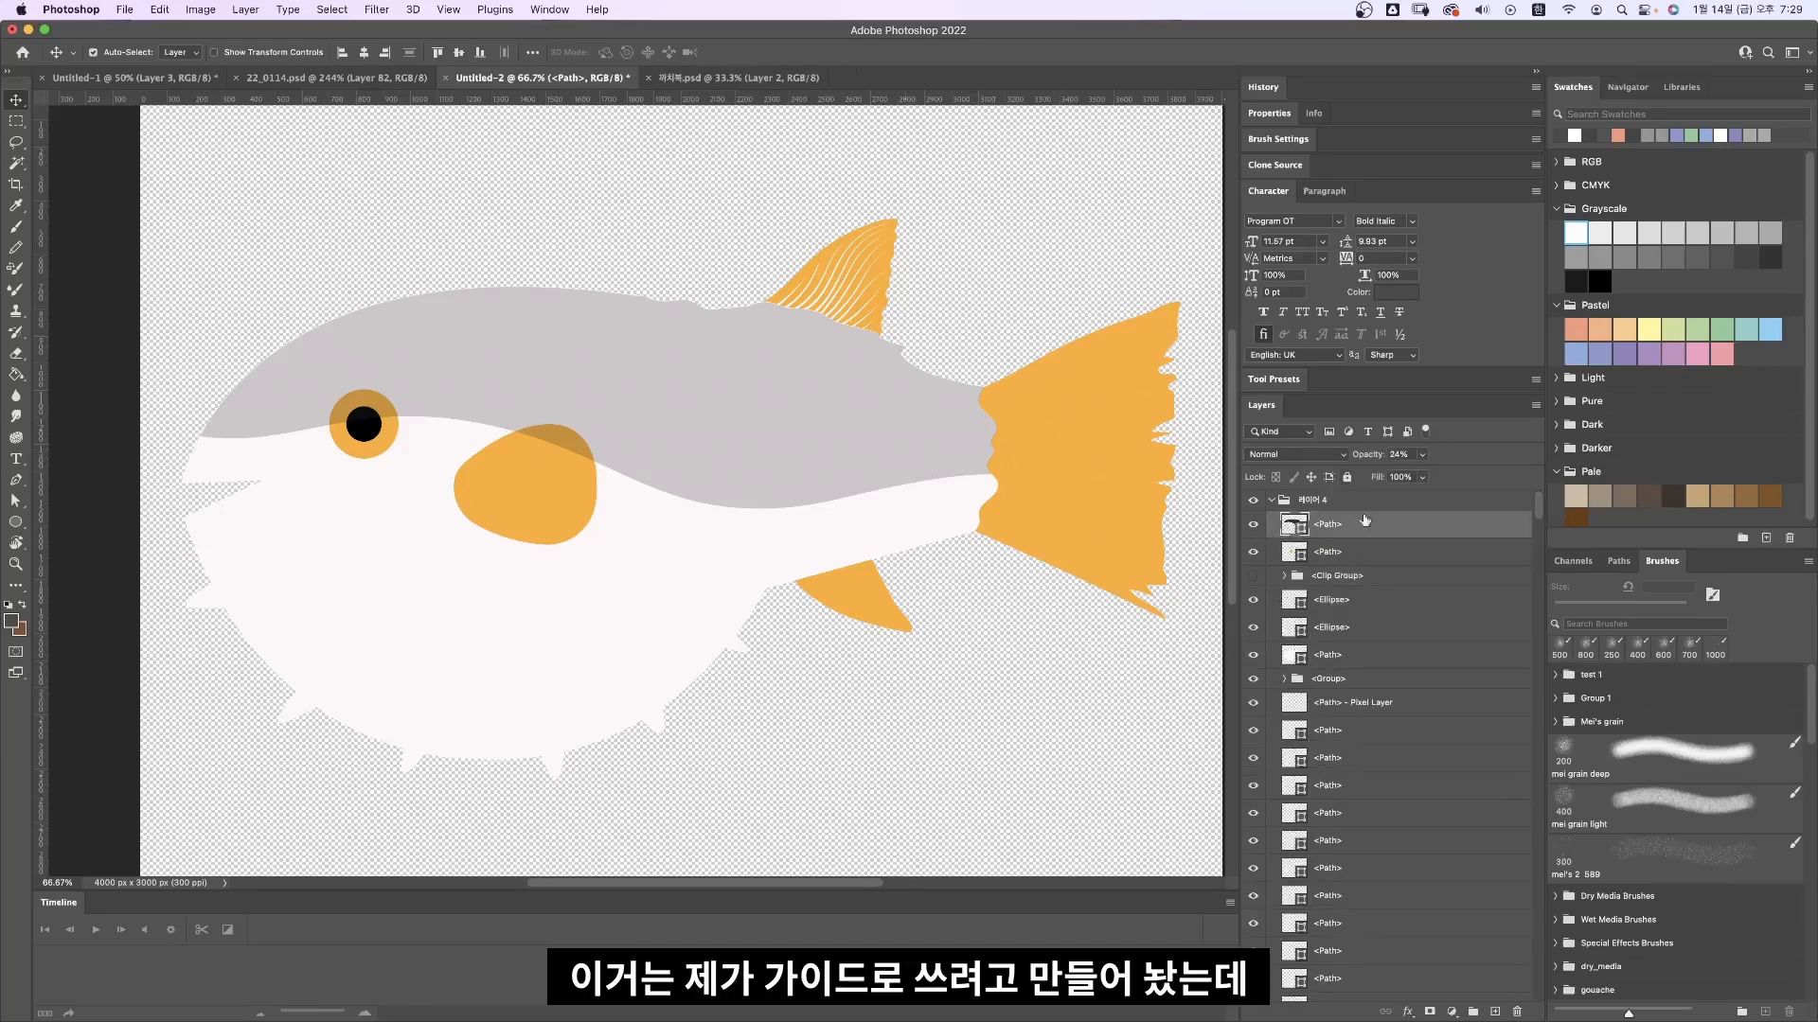
Step: Add a new layer above the fish's white body shape and clip it to that shape
left_click(832, 542)
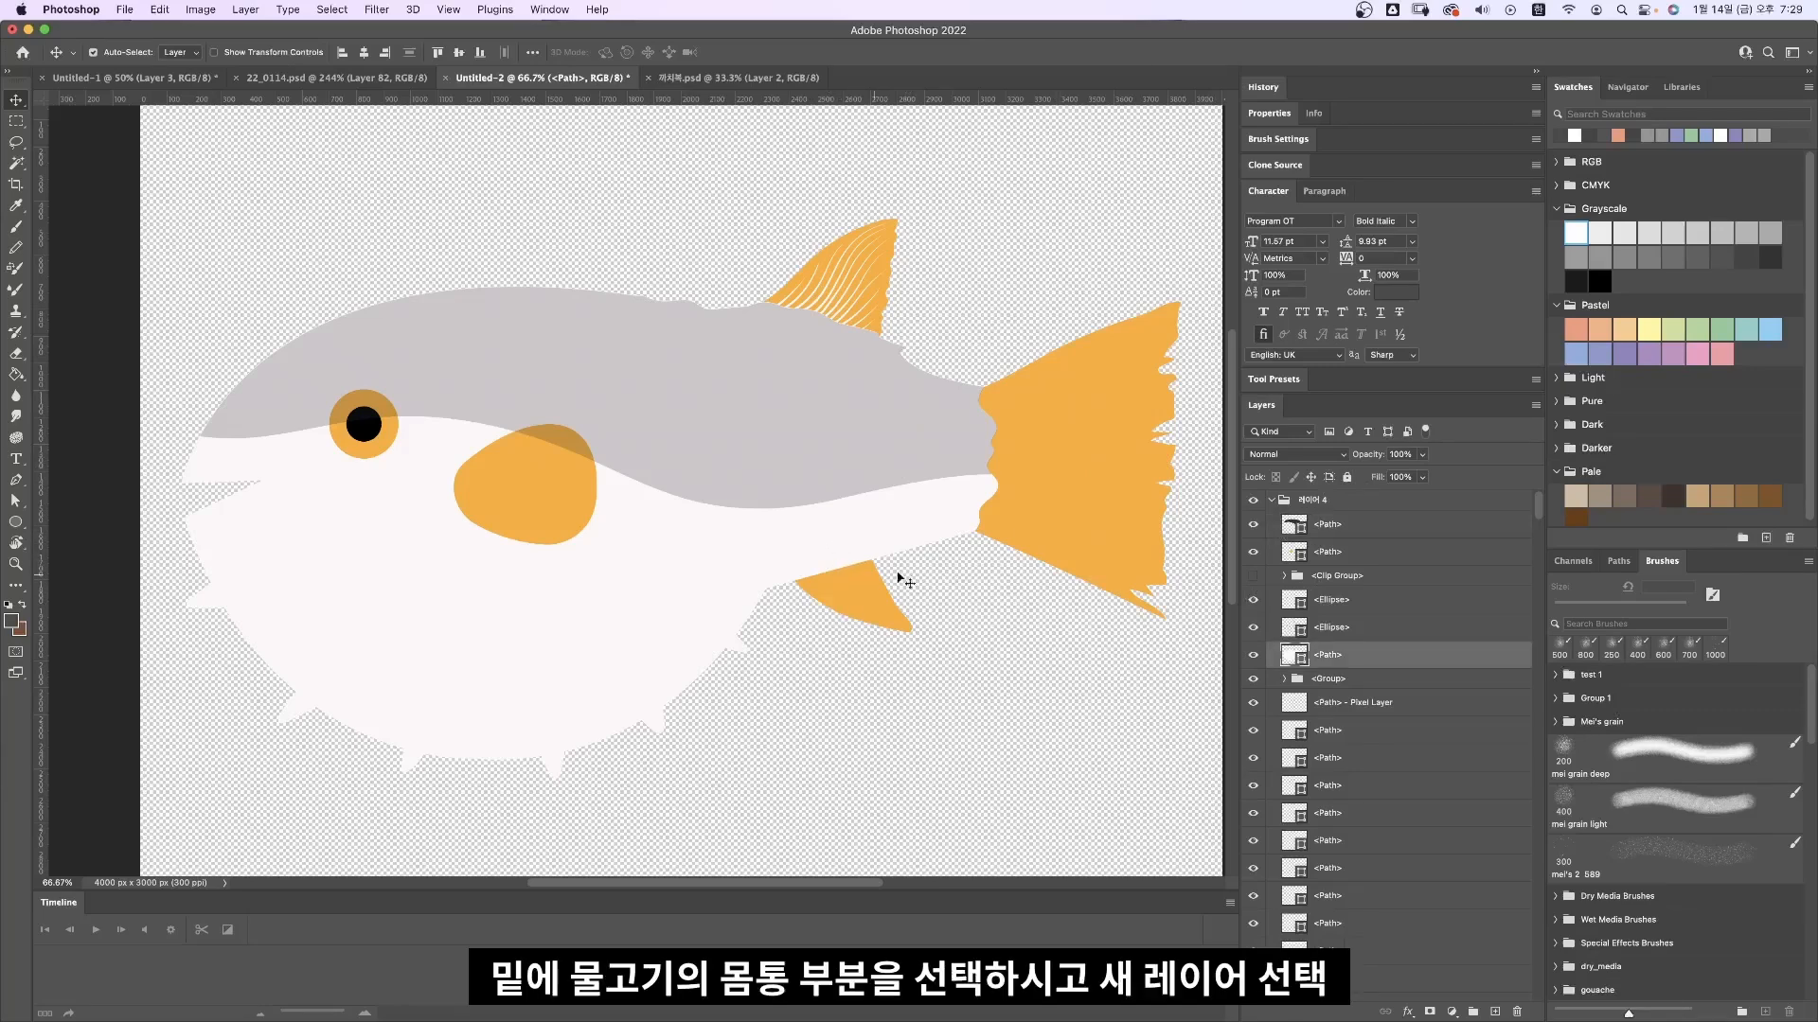
left_click(1252, 663)
left_click(1250, 665)
left_click(1253, 662)
left_click(1253, 661)
left_click(1495, 1010)
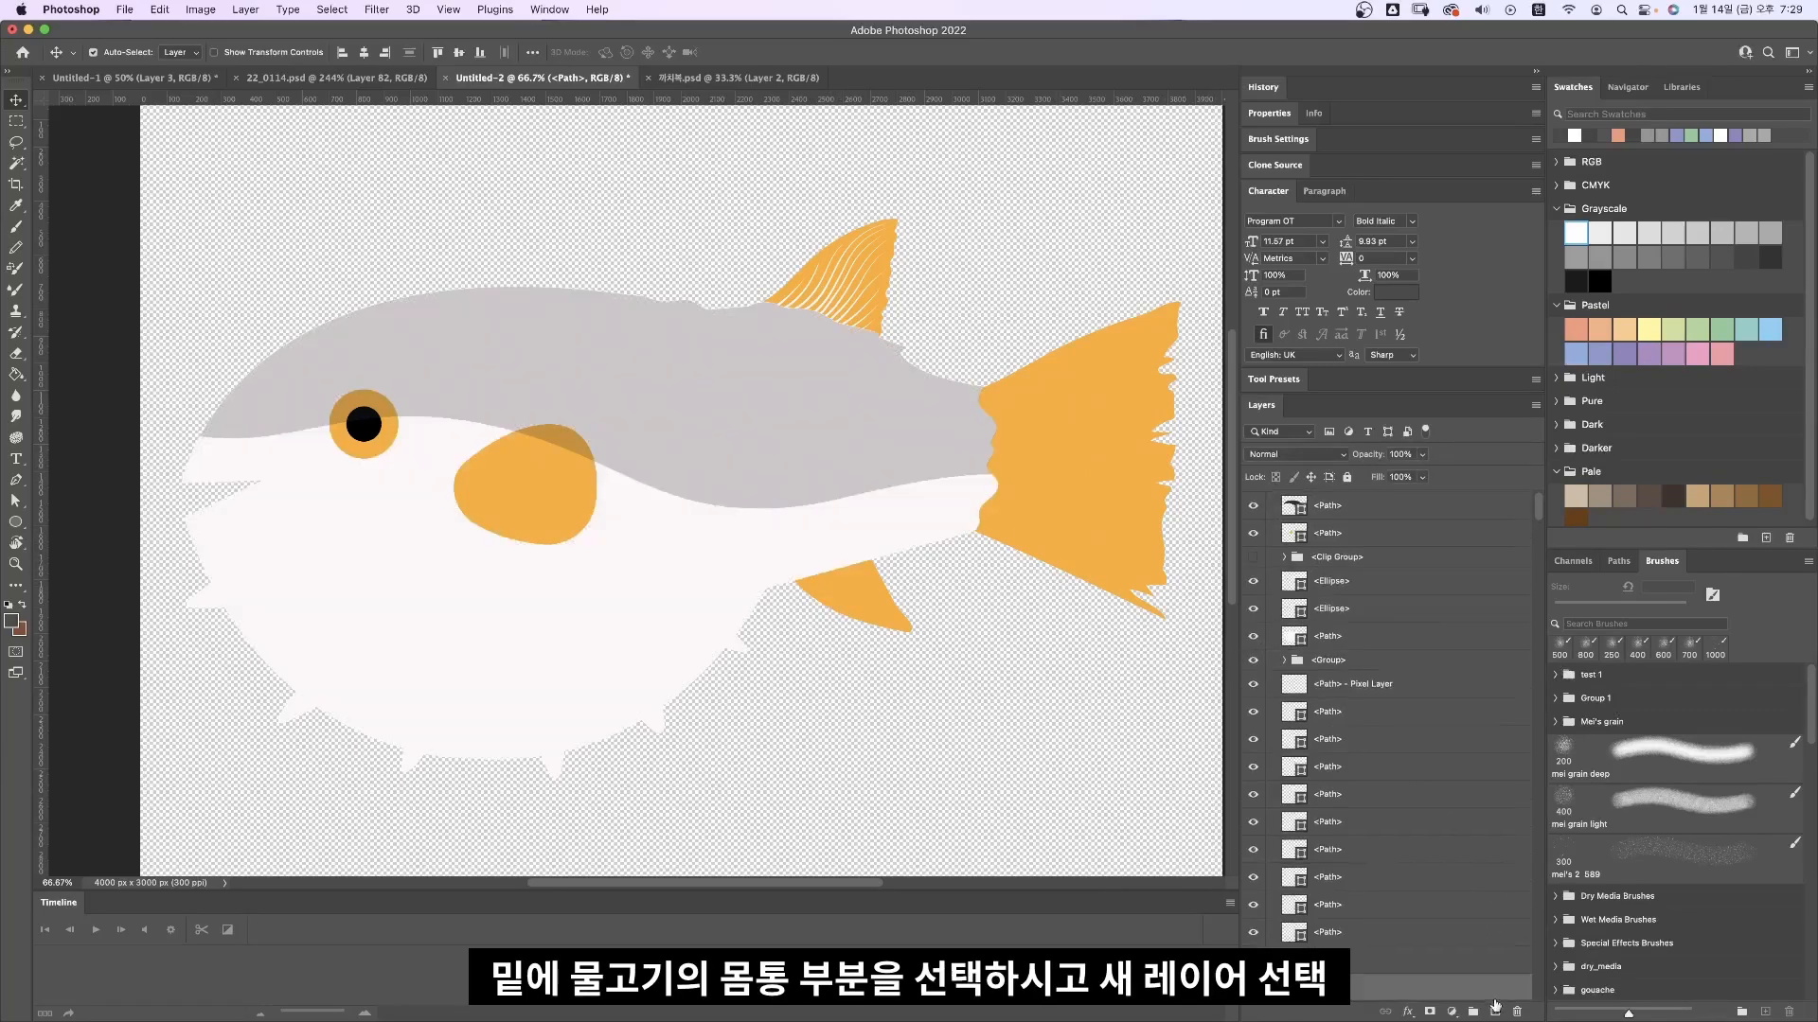
left_click(898, 532)
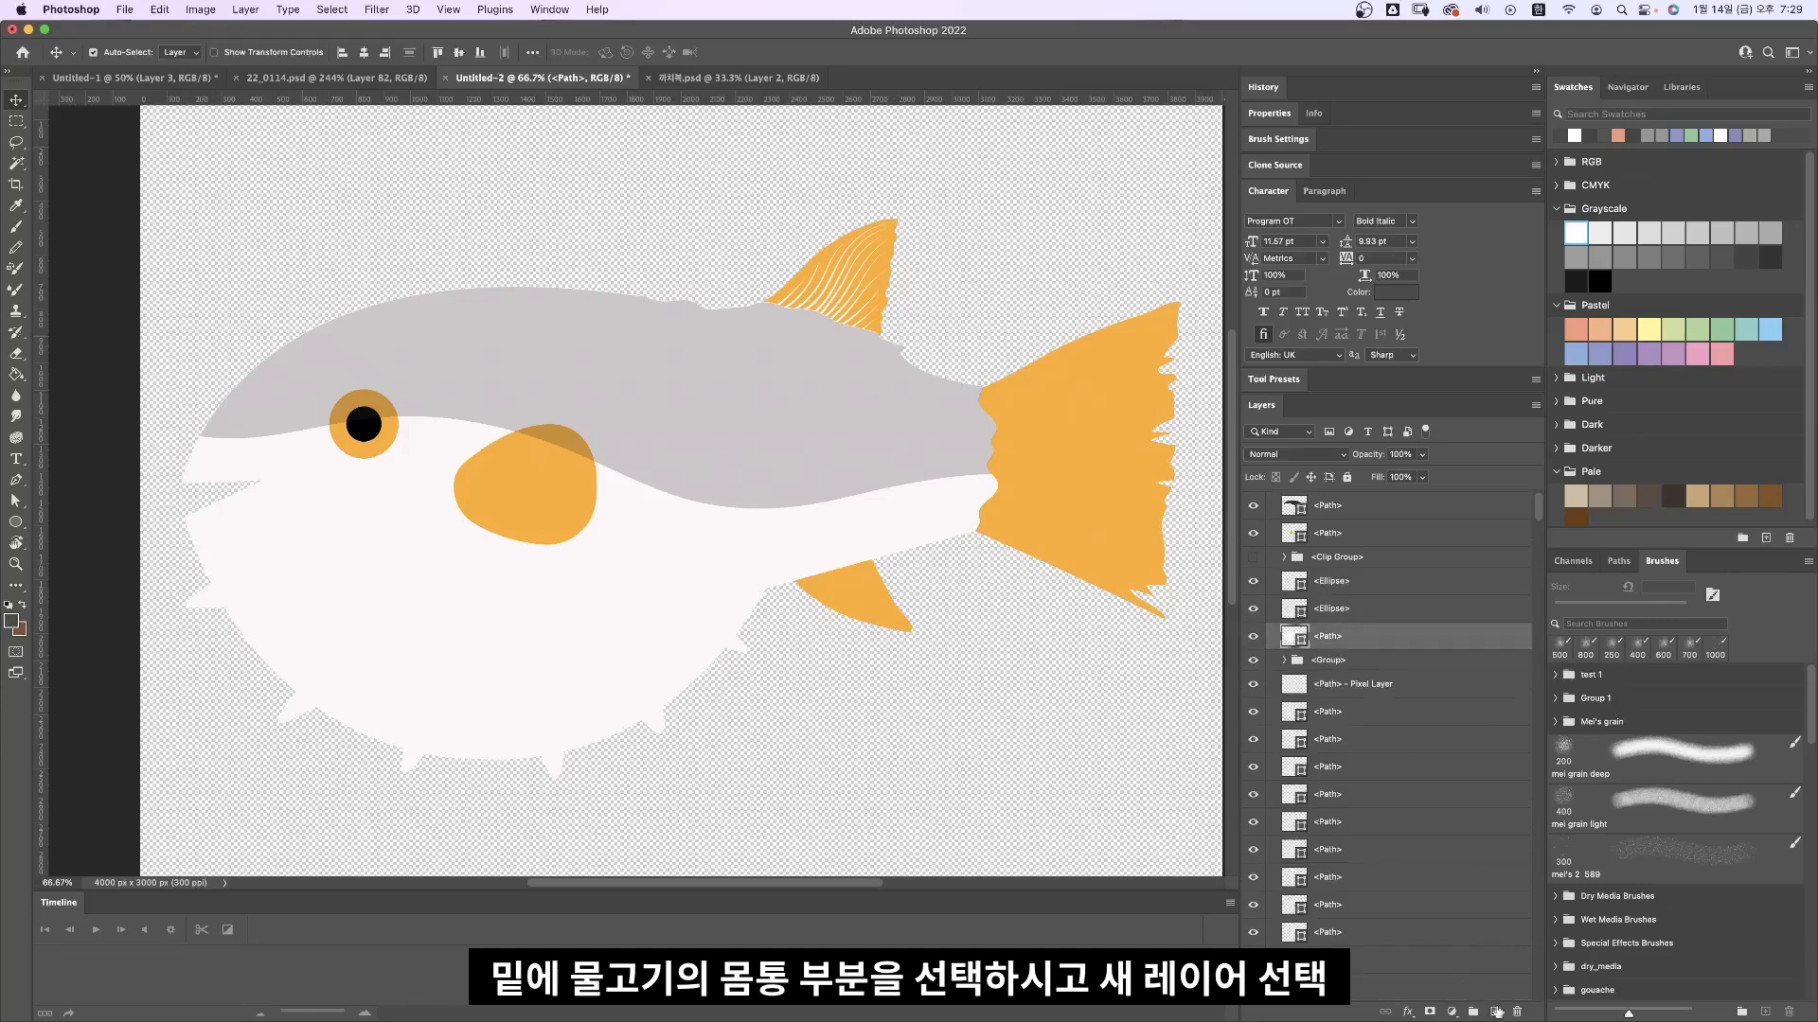
right_click(1338, 628)
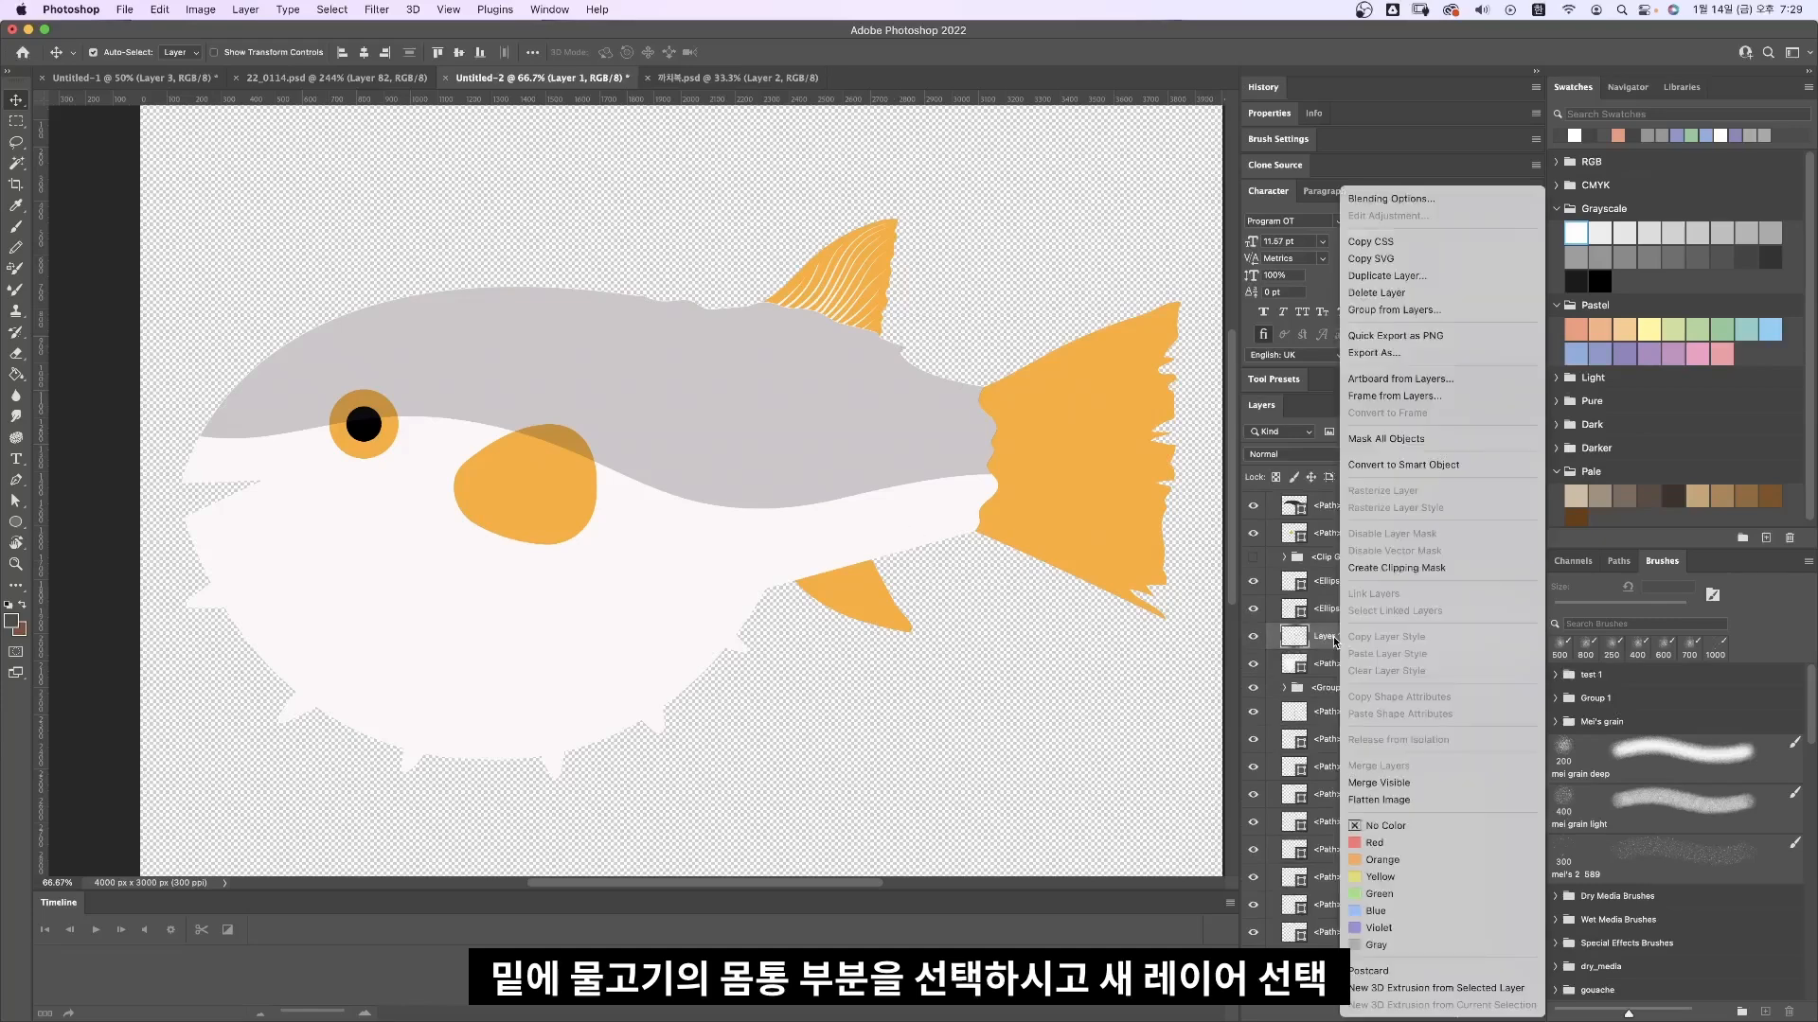
left_click(1405, 568)
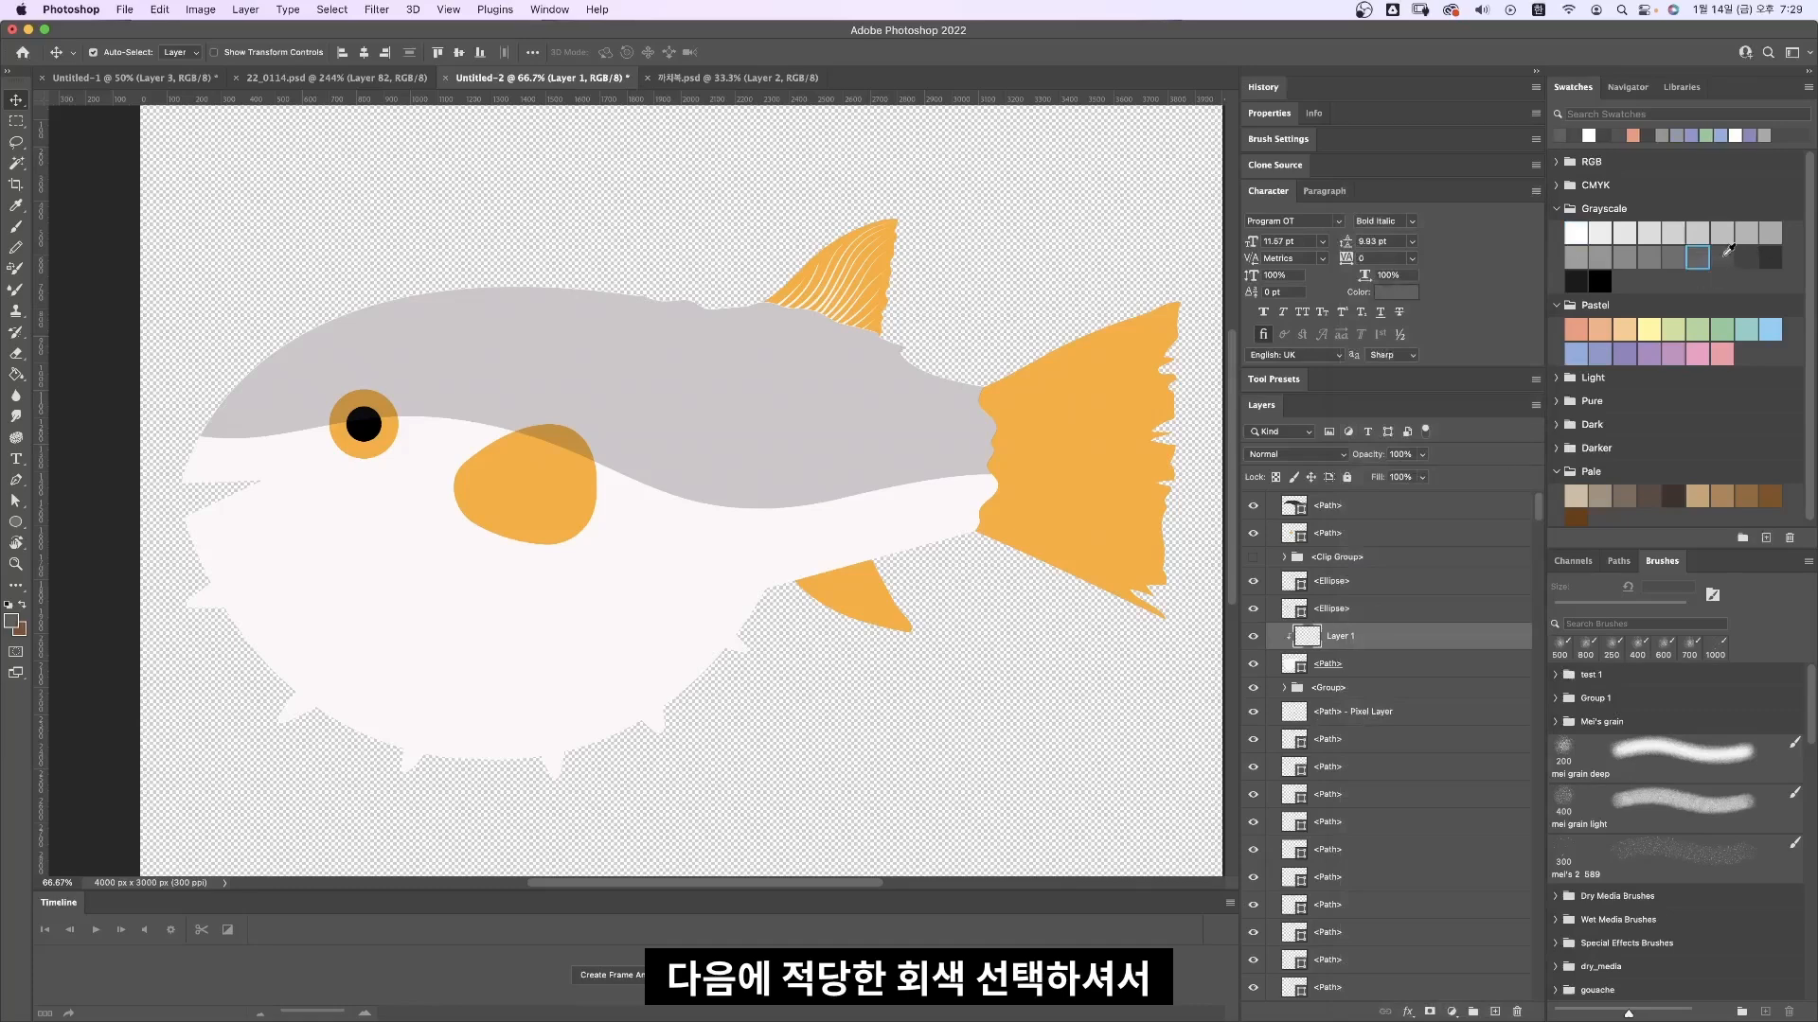
Step: Paint a dark grey grainy band along the guide's lower edge, using the mel grain deep brush at 500 px
left_click(1614, 782)
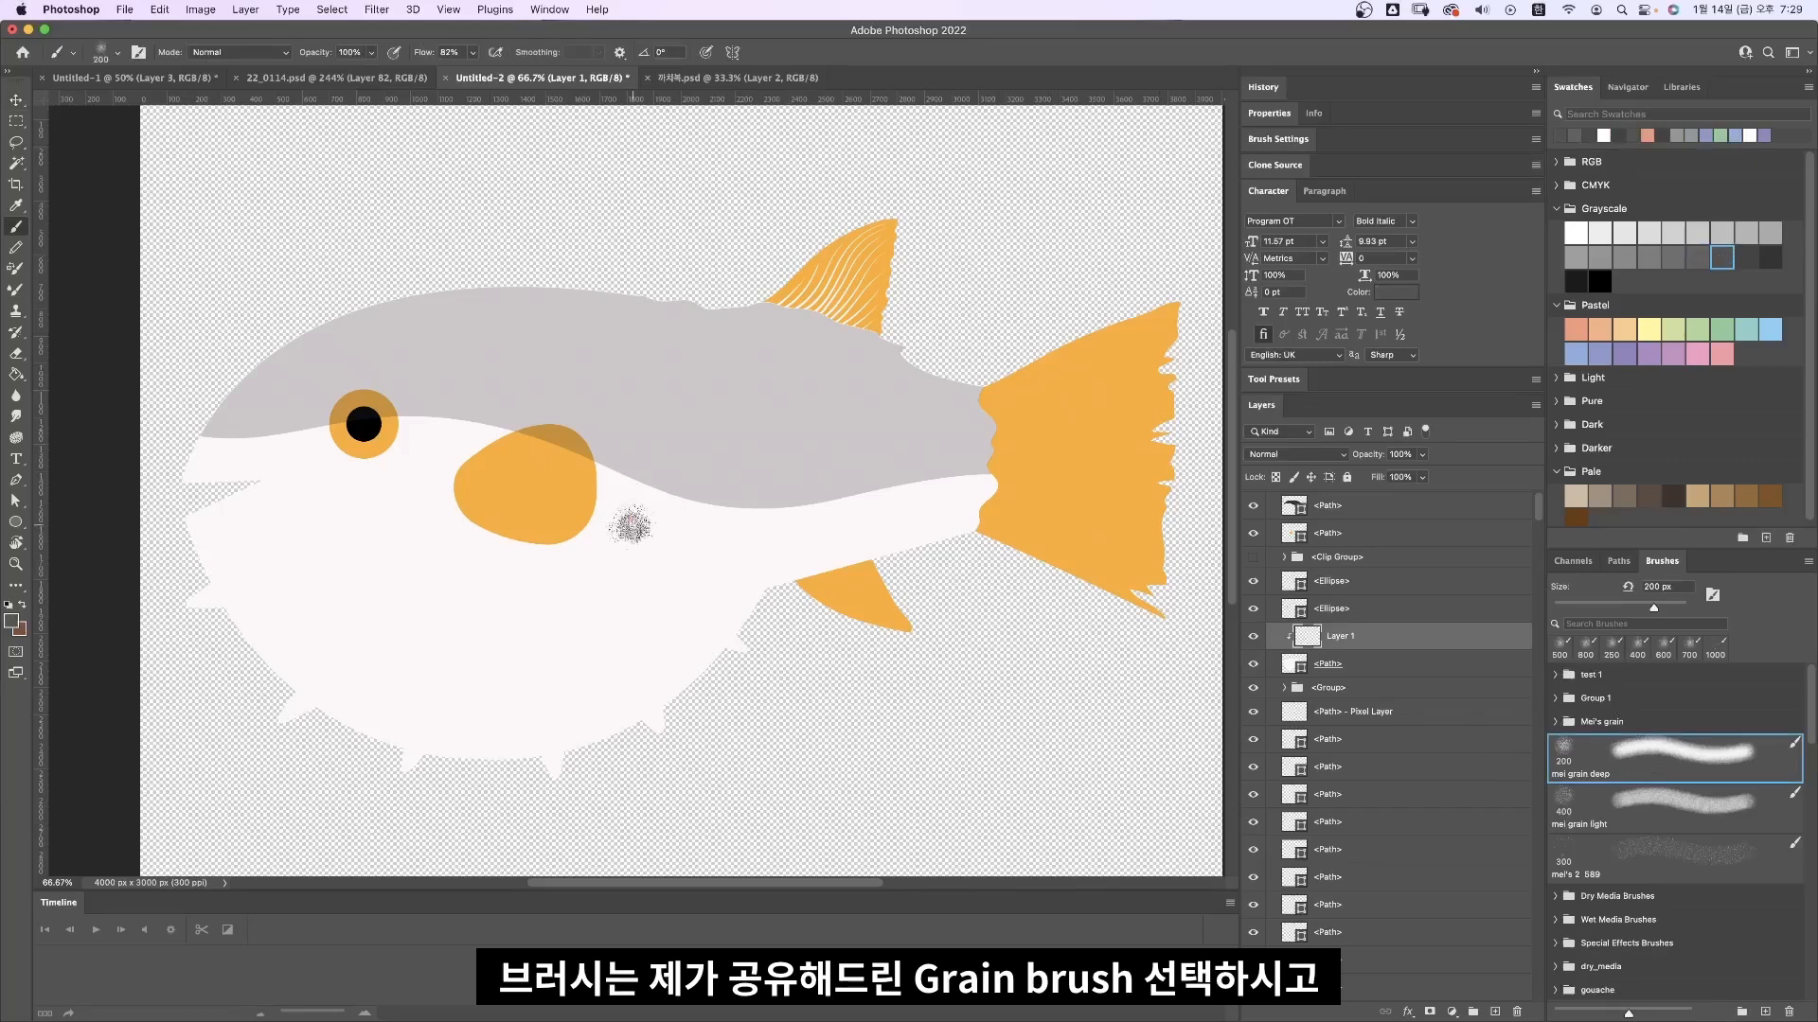
key("bracketright")
key("bracketright")
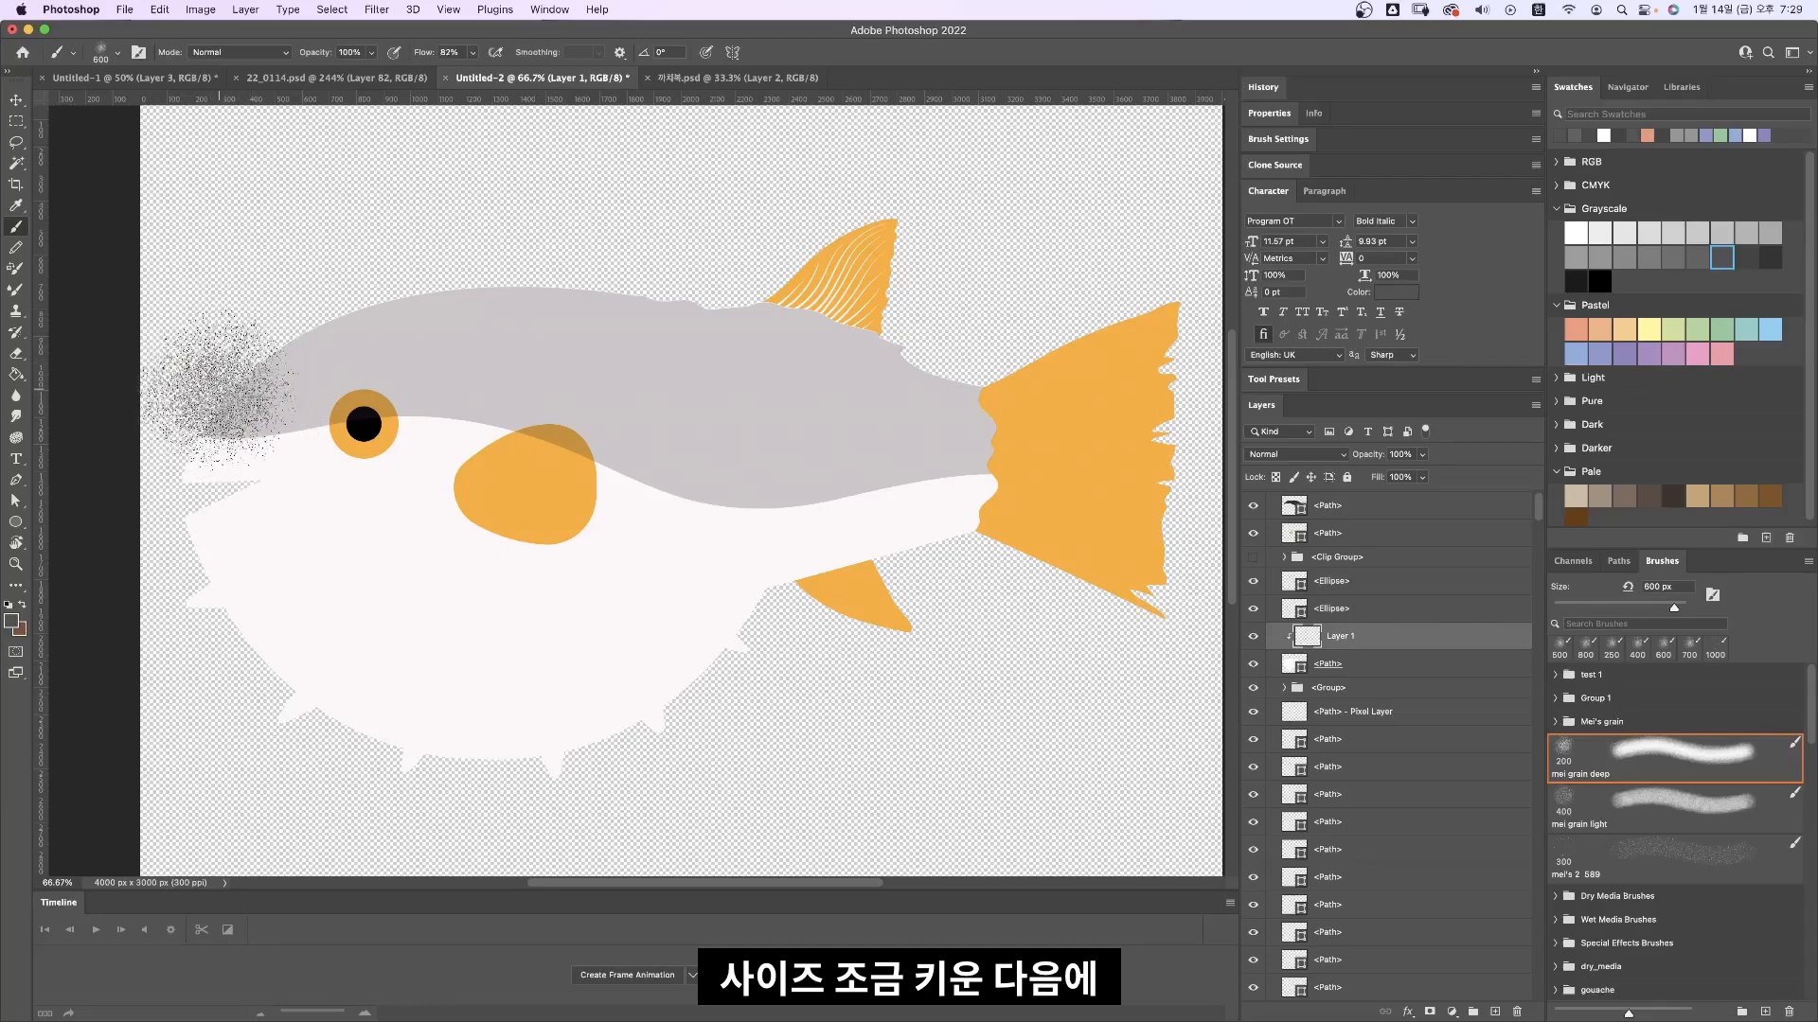
mouse_move(218, 431)
left_mouse_down()
mouse_move(316, 372)
mouse_move(470, 378)
mouse_move(649, 465)
mouse_move(890, 431)
left_mouse_up()
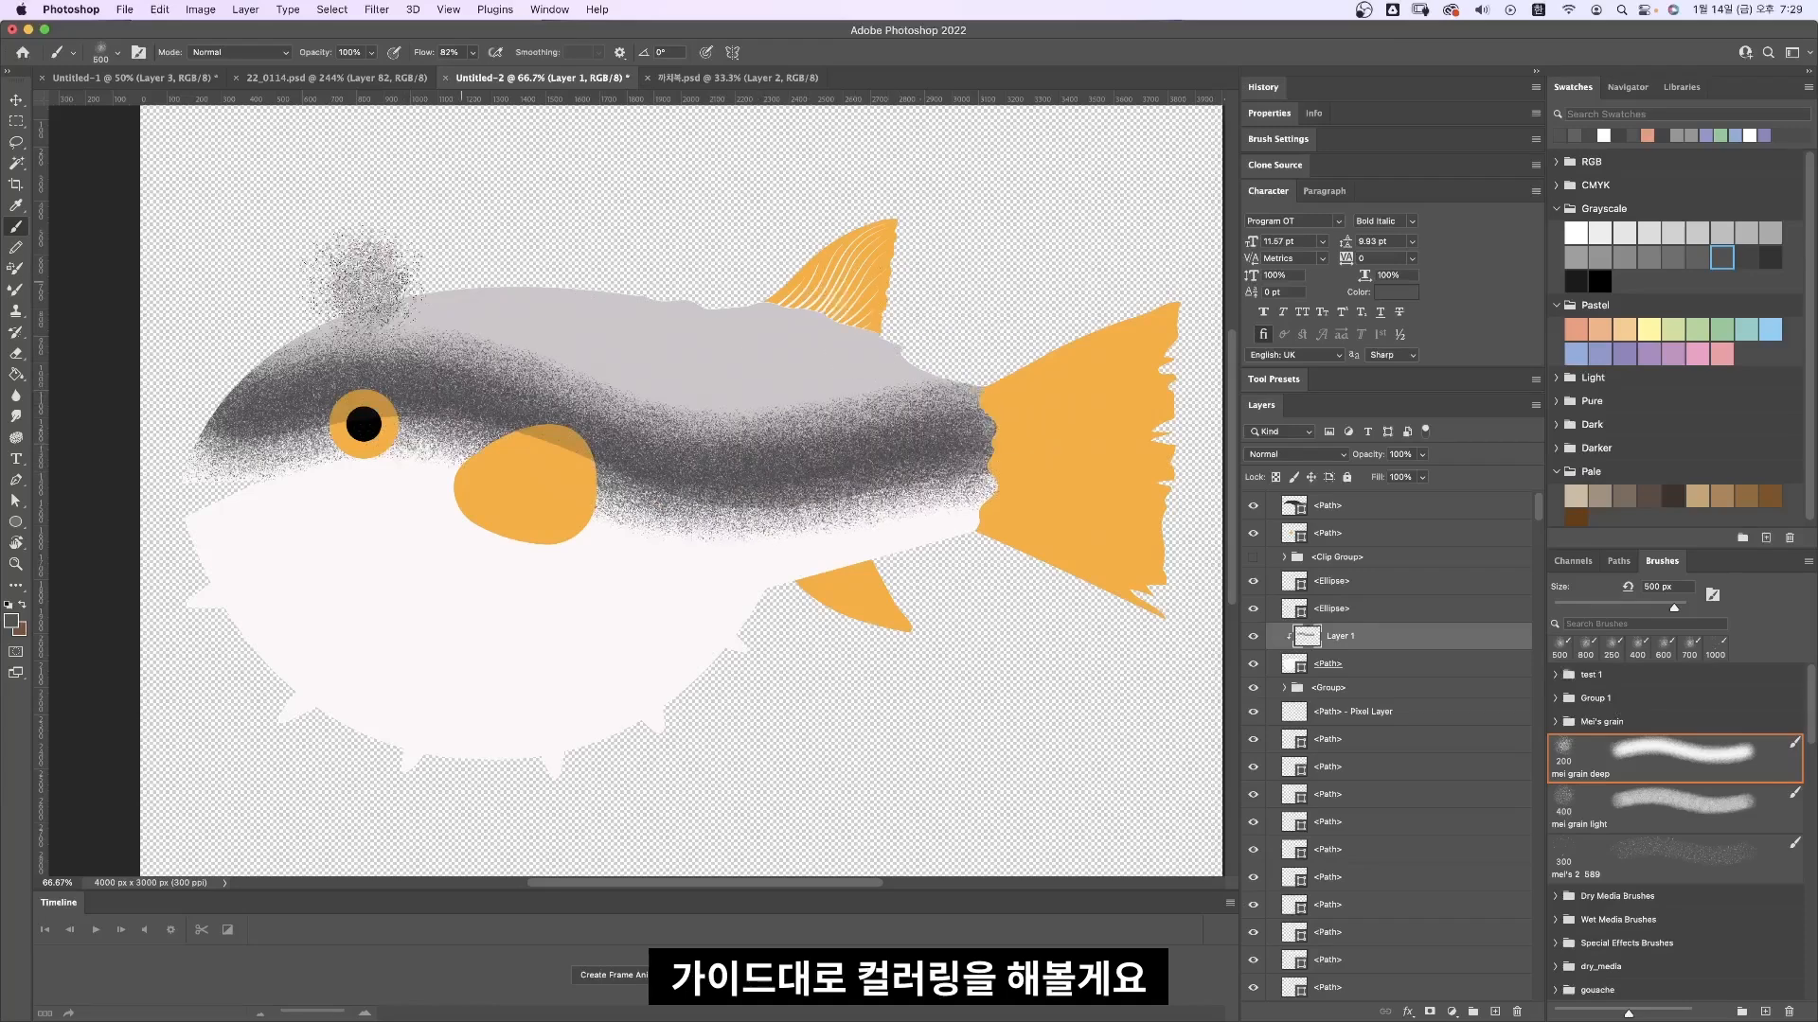
Step: Fill the rest of the back with dark grey grain, enlarging the brush to 700 px, and hide the guide shape
mouse_move(313, 312)
left_mouse_down()
mouse_move(251, 350)
mouse_move(531, 289)
mouse_move(256, 369)
left_mouse_up()
mouse_move(378, 341)
left_mouse_down()
mouse_move(849, 384)
mouse_move(636, 275)
mouse_move(546, 260)
mouse_move(900, 328)
mouse_move(775, 290)
mouse_move(990, 364)
left_mouse_up()
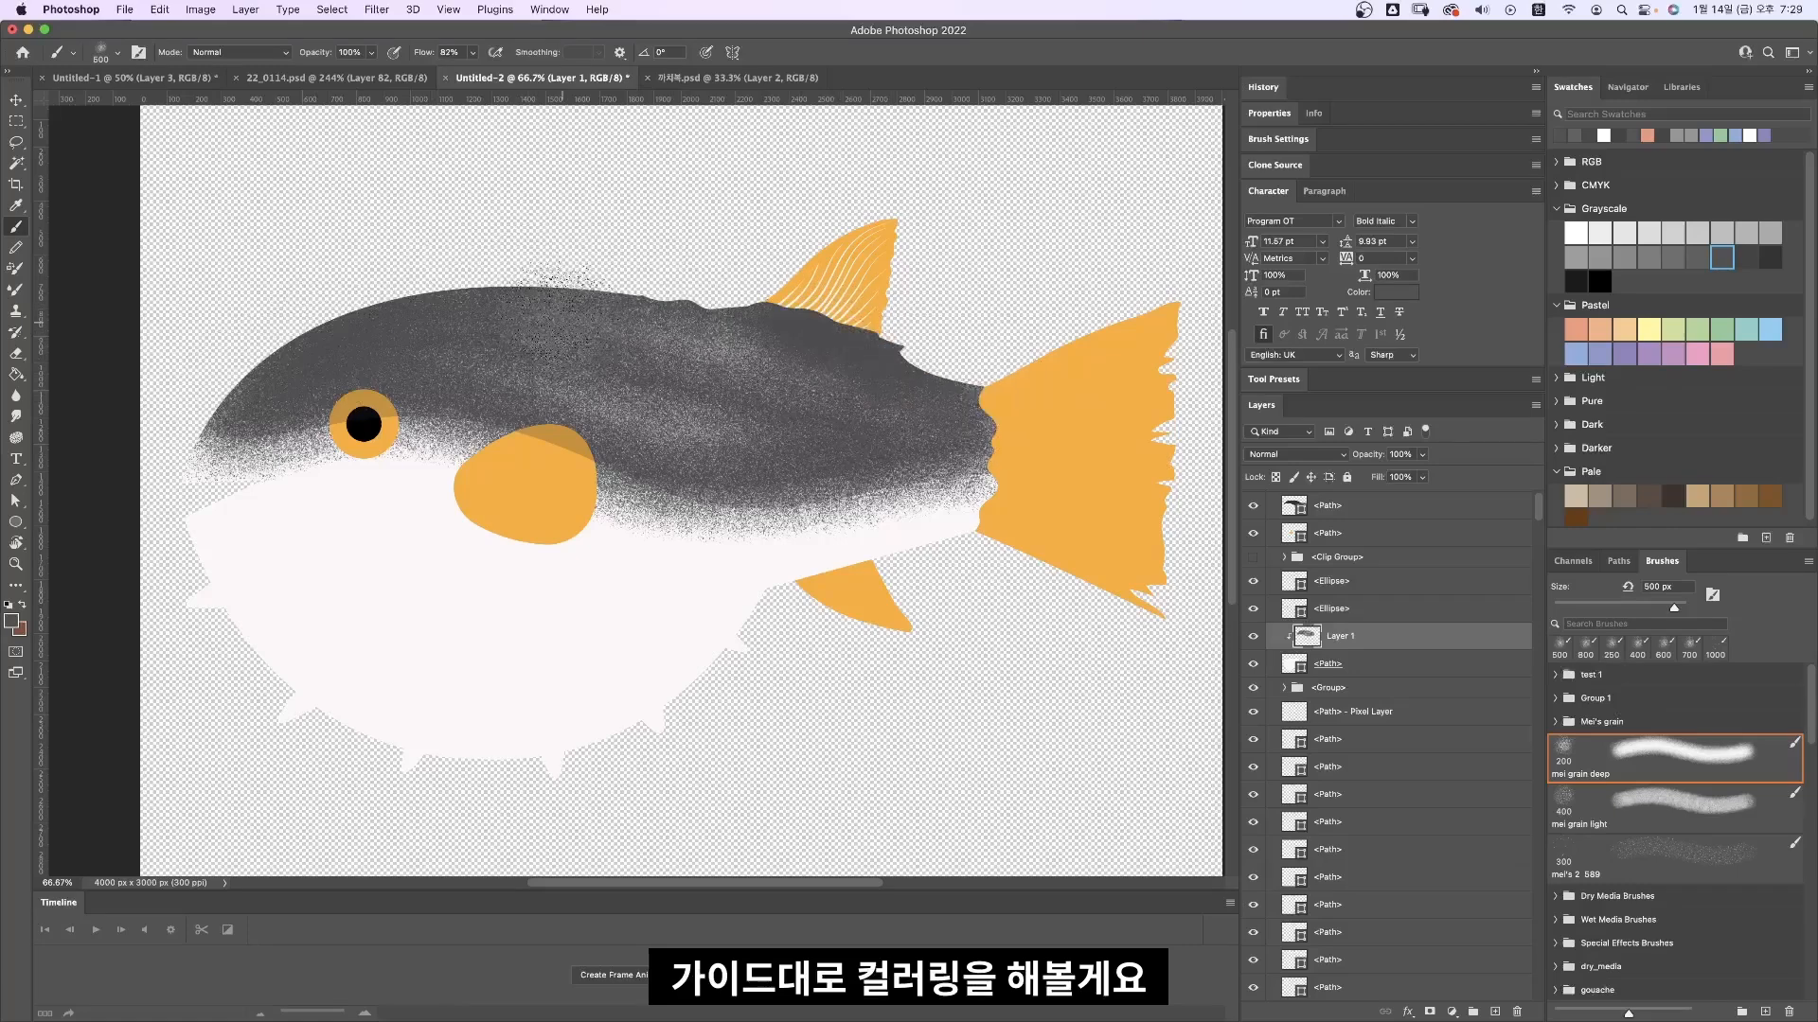
left_click_drag(551, 317, 788, 353)
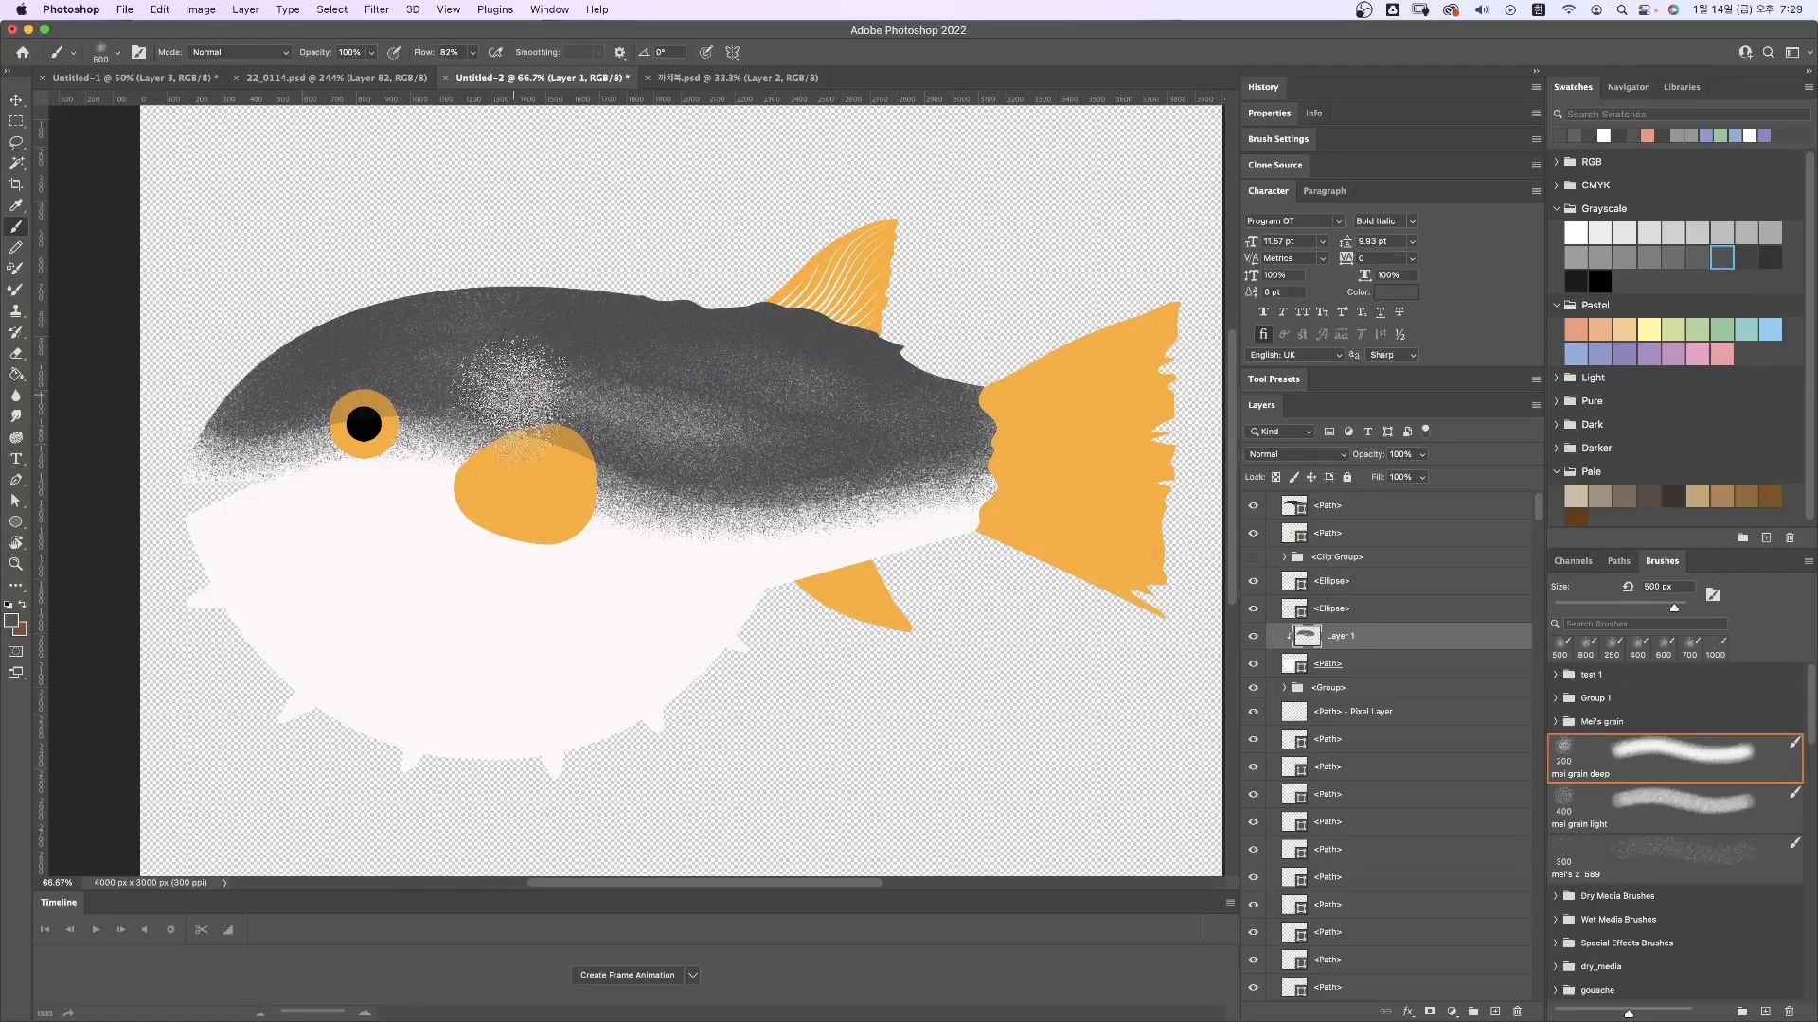
key("bracketright")
key("bracketright")
mouse_move(546, 377)
left_mouse_down()
mouse_move(577, 357)
mouse_move(750, 406)
mouse_move(873, 344)
mouse_move(916, 370)
mouse_move(990, 357)
mouse_move(799, 369)
mouse_move(694, 264)
mouse_move(492, 271)
mouse_move(449, 308)
mouse_move(445, 276)
mouse_move(214, 327)
mouse_move(440, 273)
mouse_move(379, 344)
mouse_move(572, 258)
mouse_move(725, 338)
mouse_move(522, 357)
mouse_move(495, 322)
mouse_move(565, 271)
mouse_move(695, 407)
mouse_move(551, 363)
mouse_move(647, 407)
mouse_move(752, 418)
mouse_move(859, 405)
left_mouse_up()
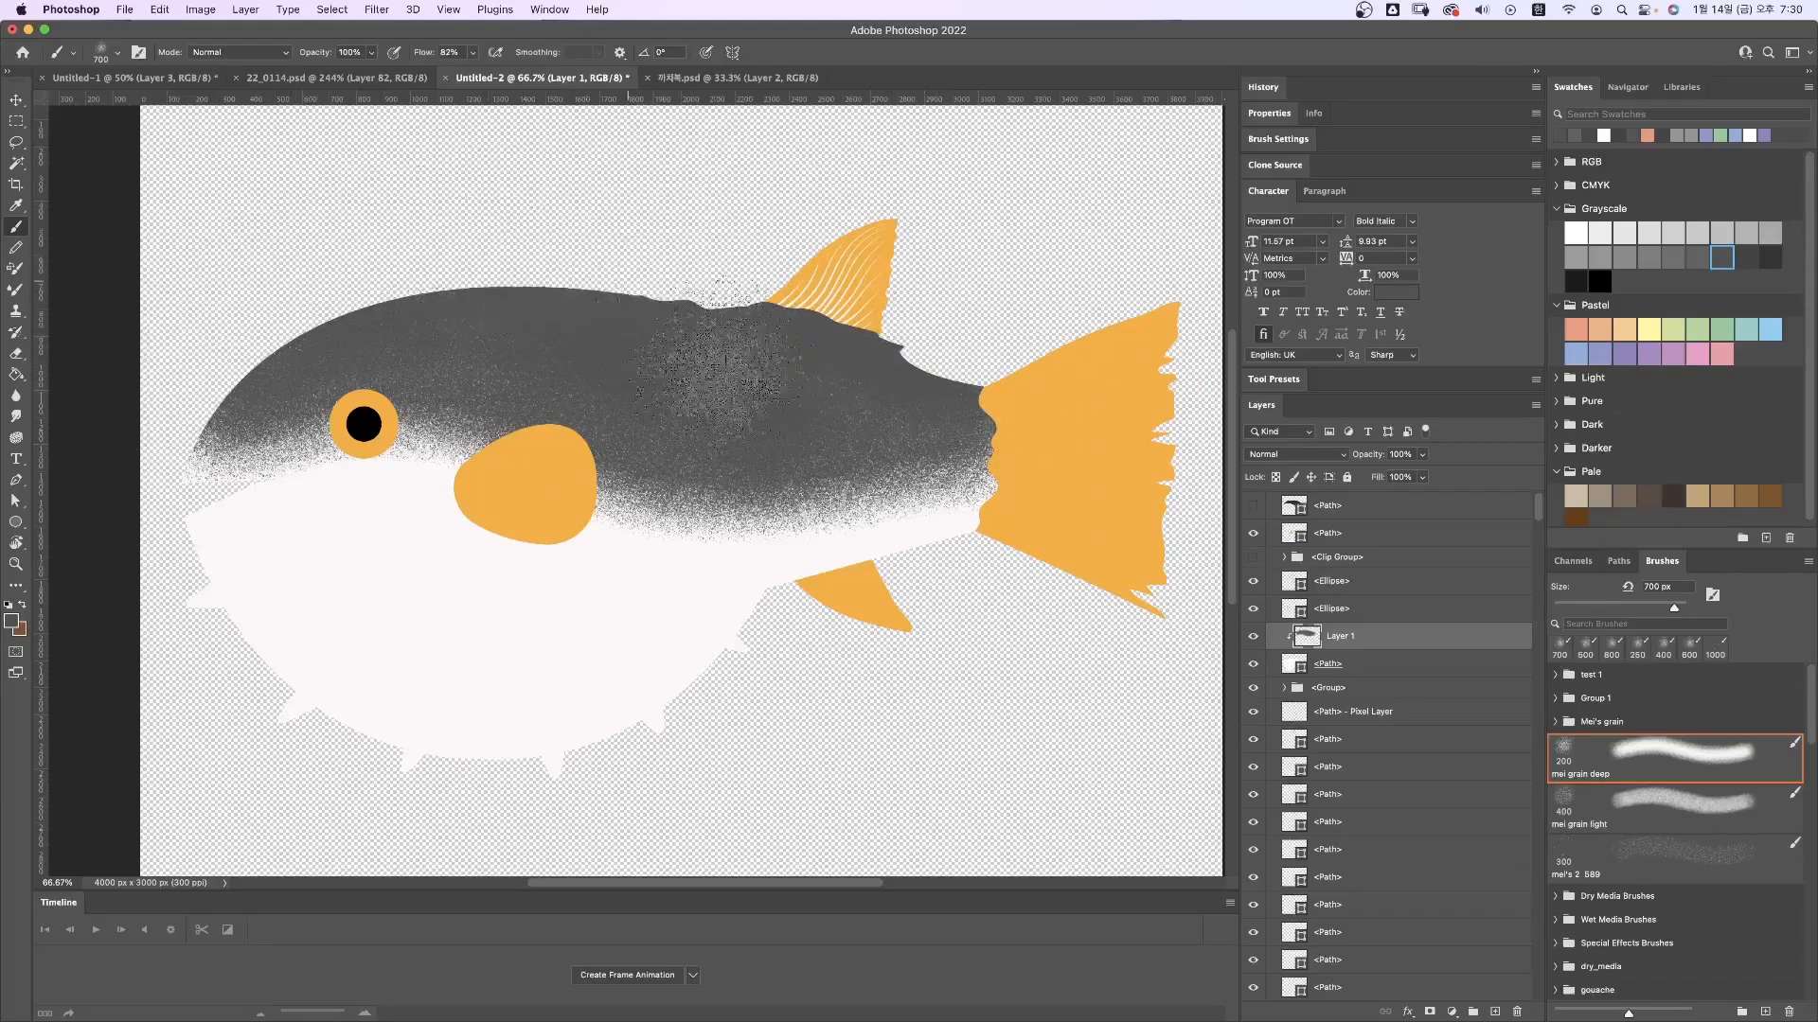
Step: Add a clipped Multiply layer beneath the back's grain layer and pick a slightly darker version of the belly colour
key("v")
left_click(1136, 566)
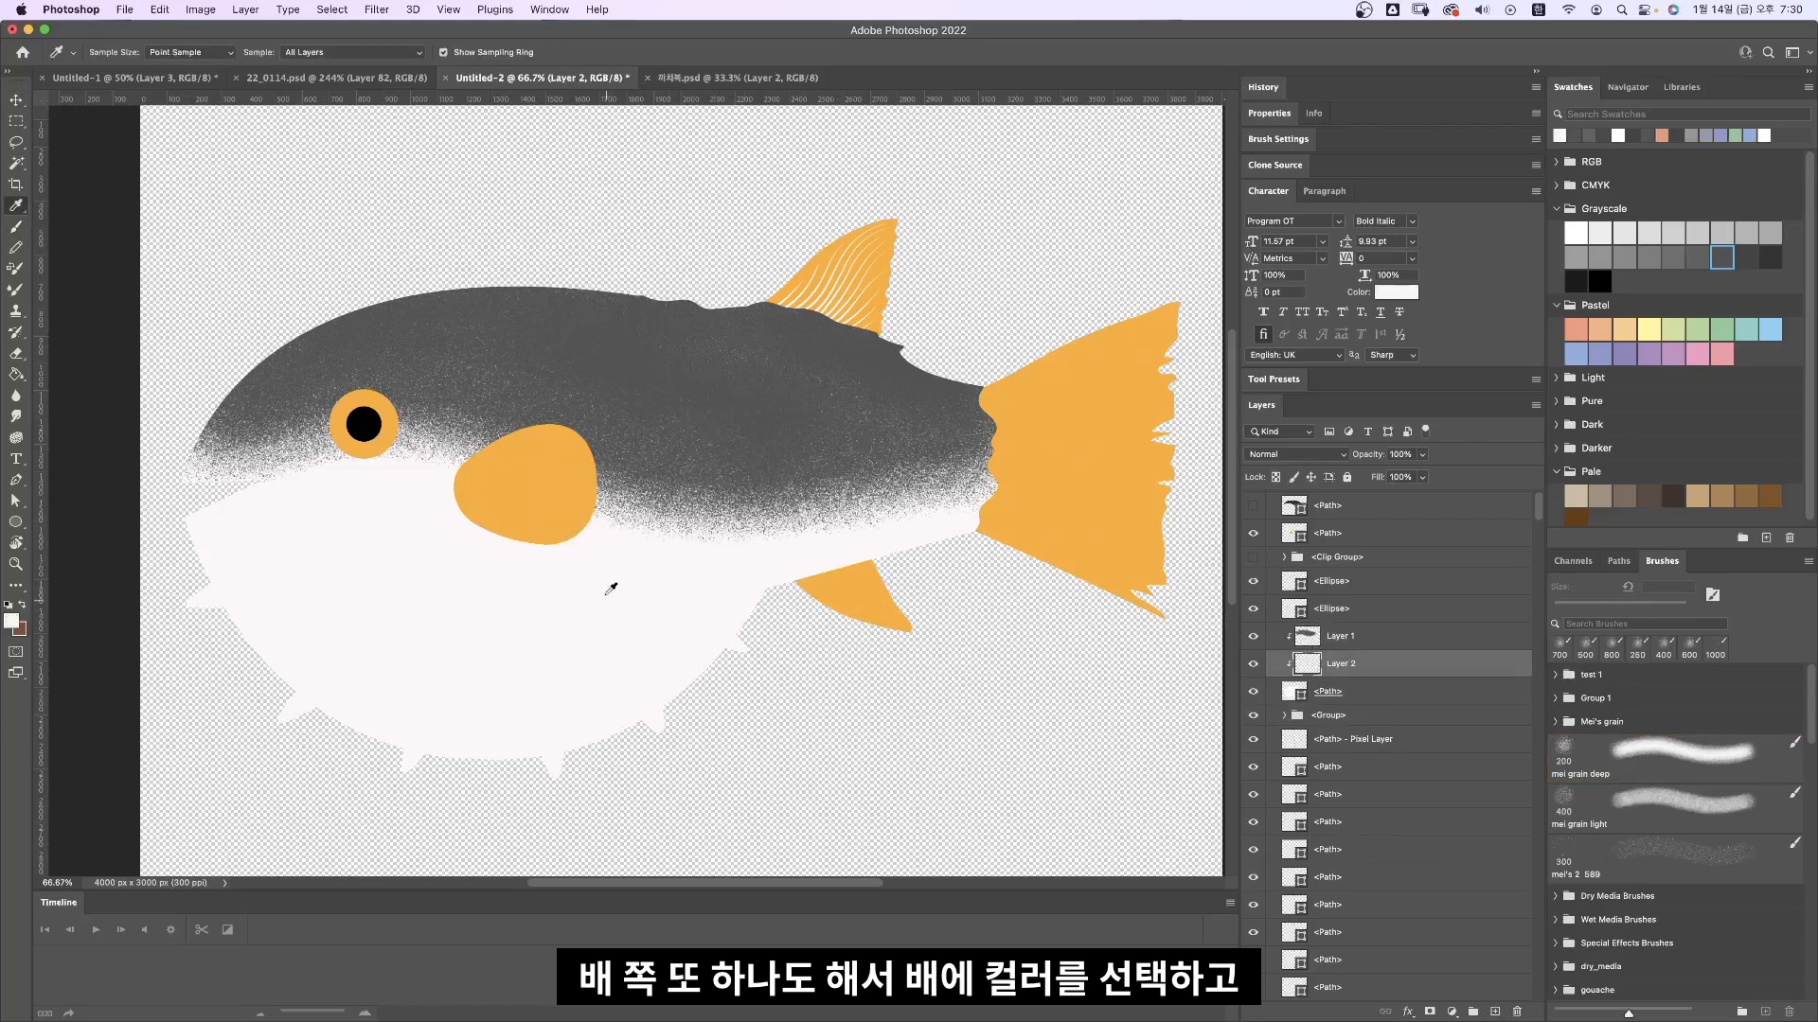
left_click(1292, 455)
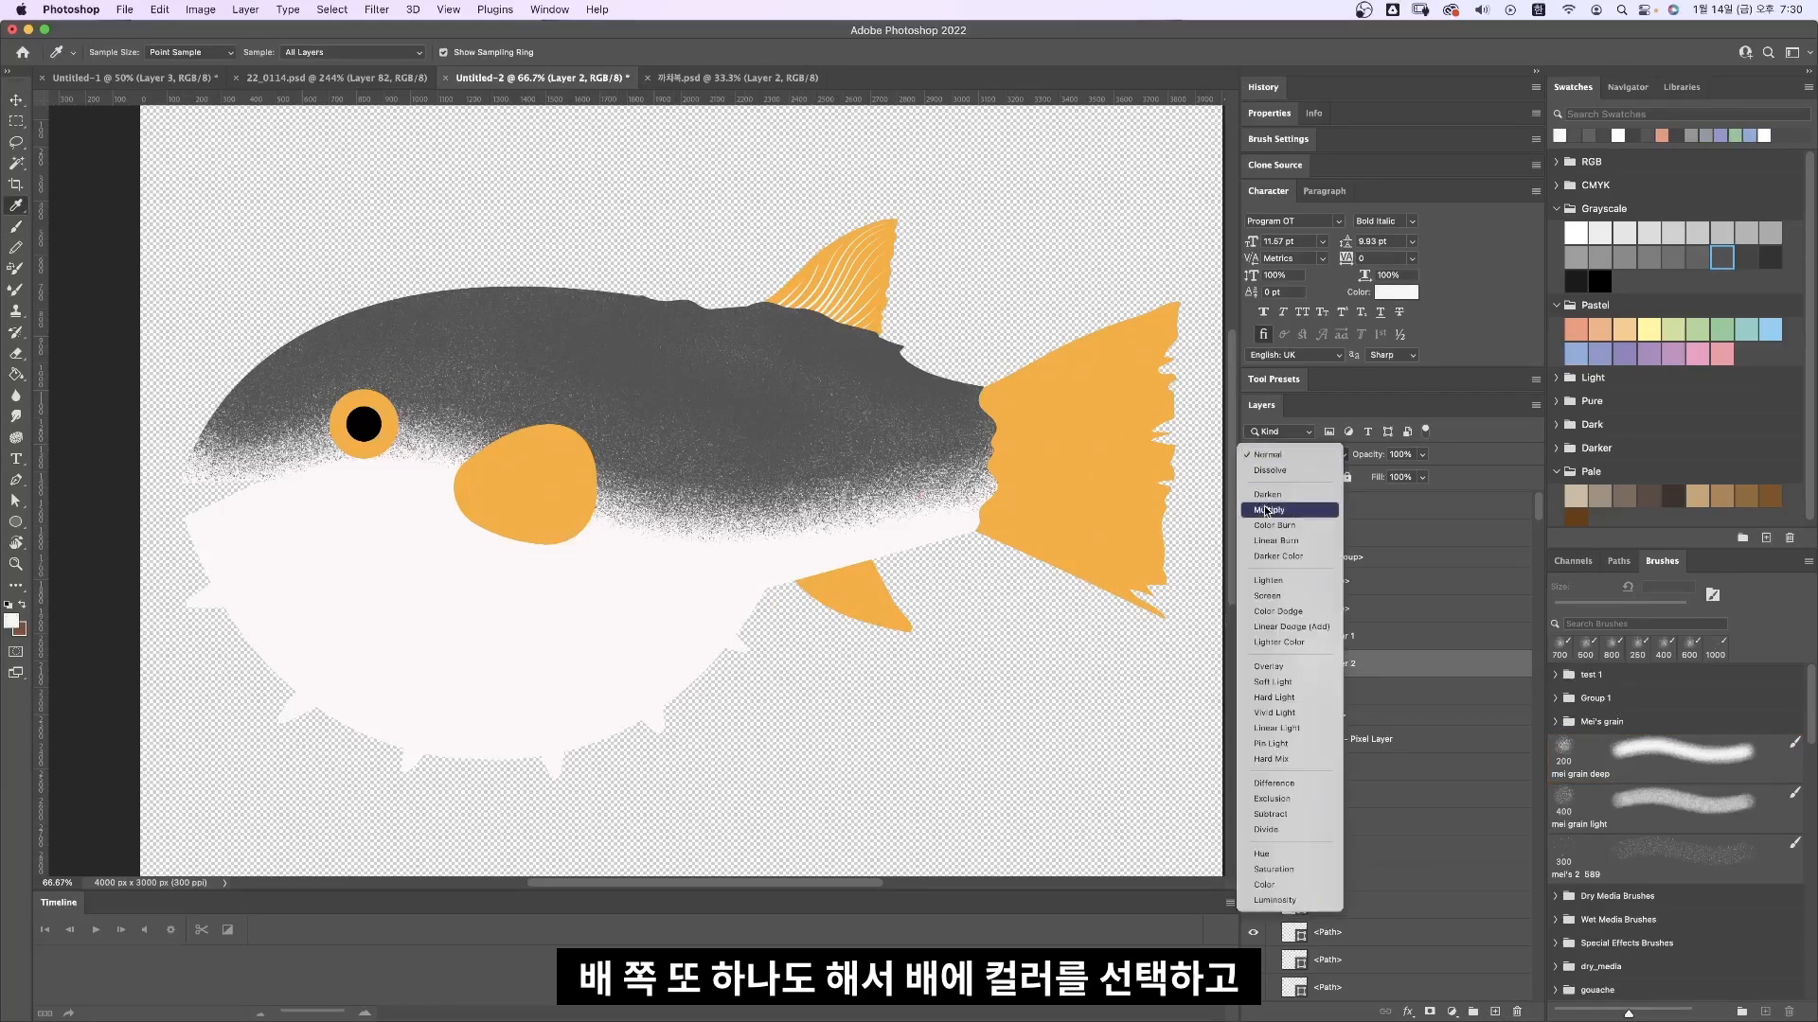
left_click(1274, 512)
left_click(13, 621)
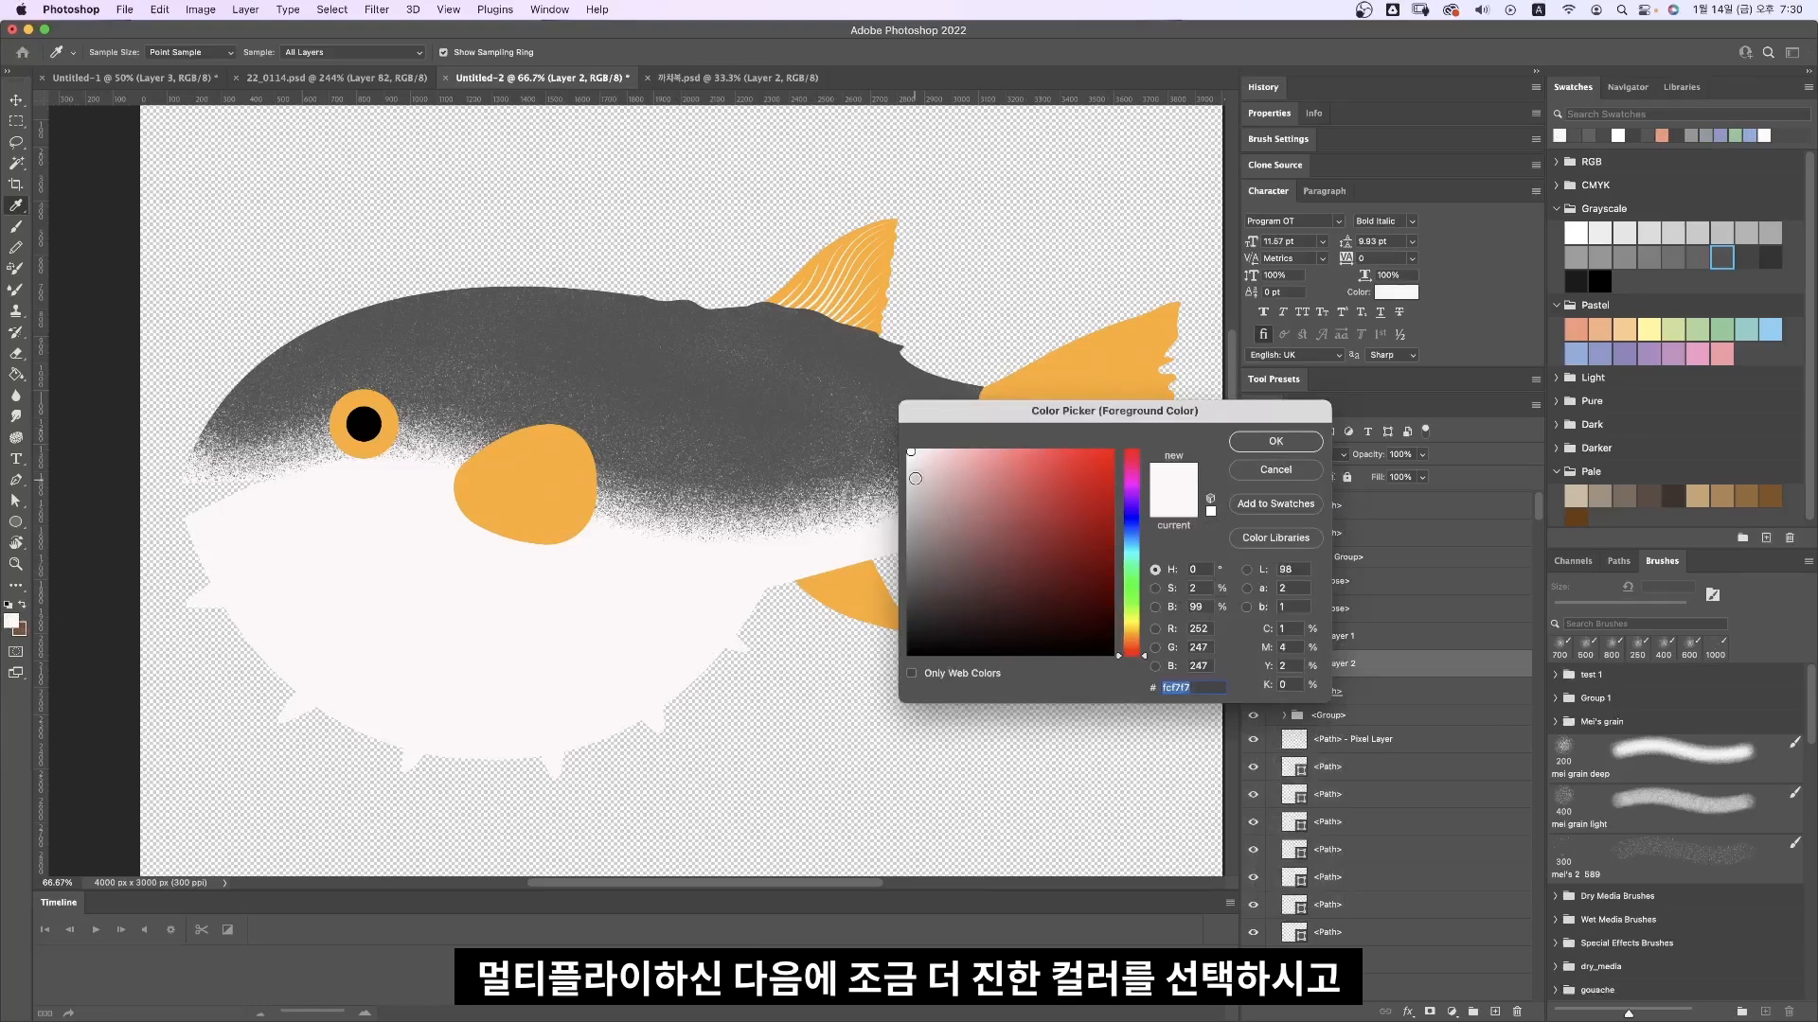
left_click(1243, 437)
Step: Shade the belly's lower area with soft grain, using the mel grain light brush enlarged to 800 px
key("b")
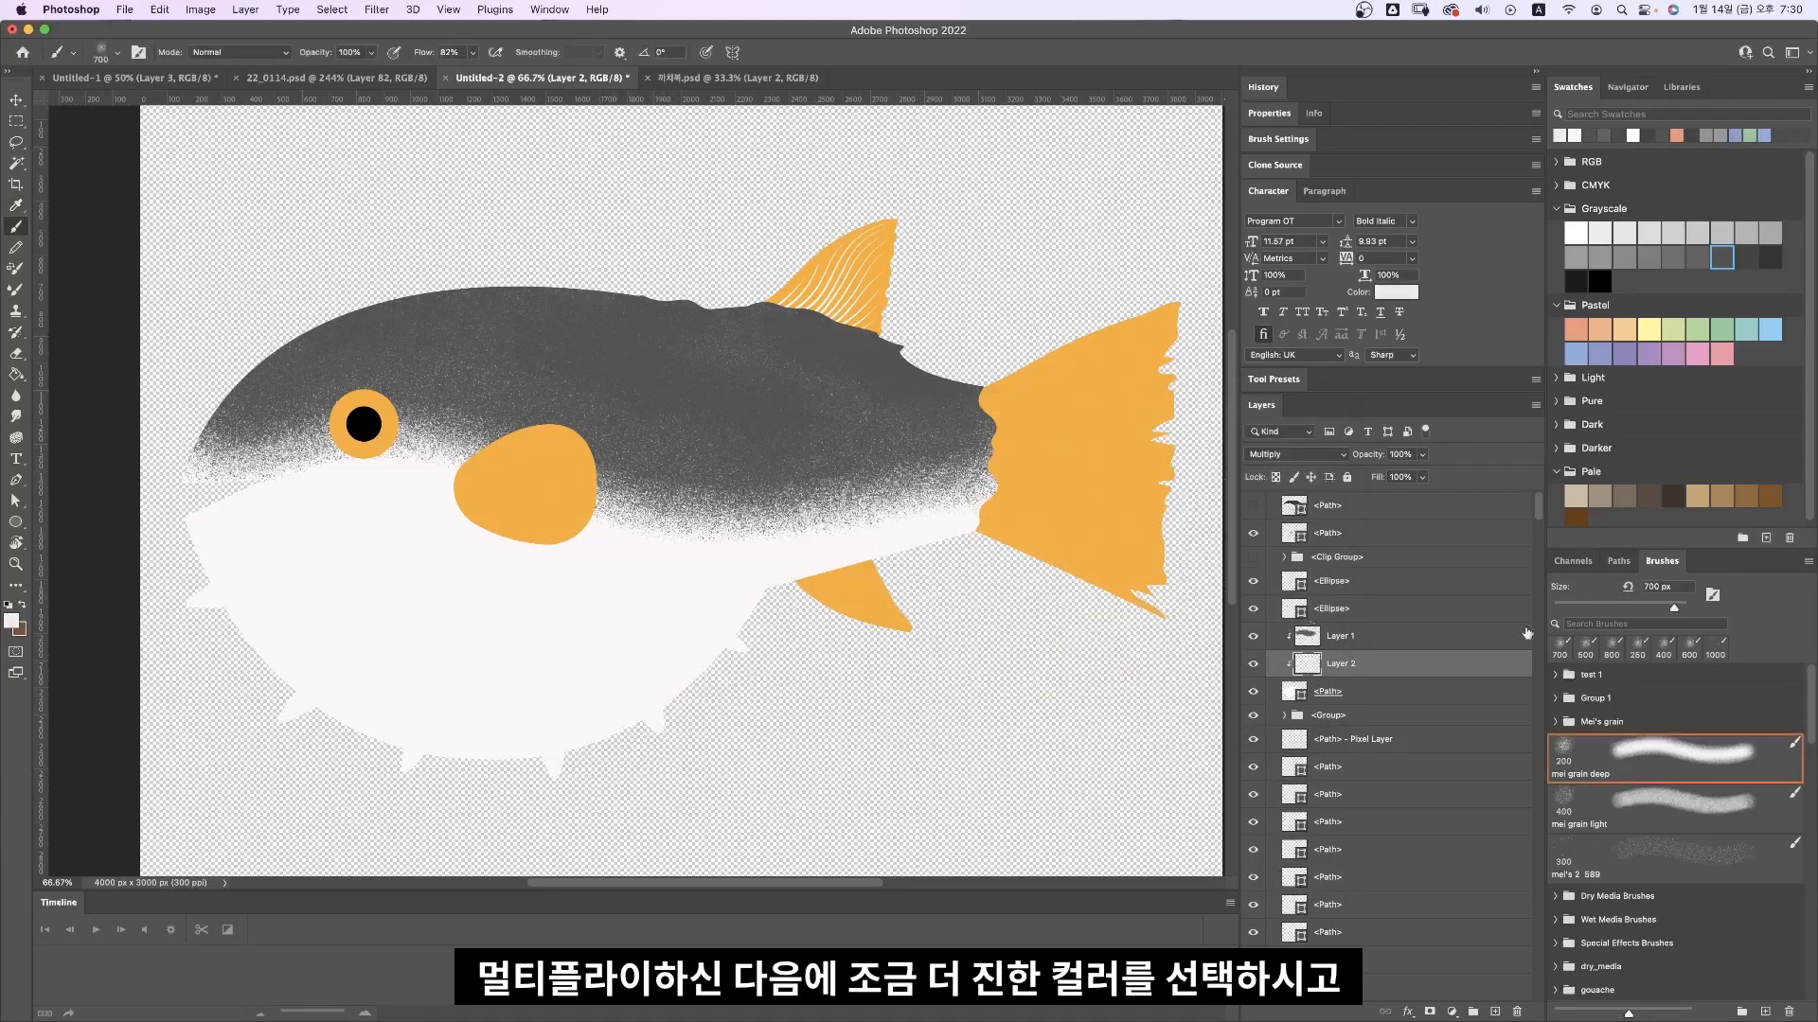
key("bracketright")
key("bracketright")
key("bracketright")
key("bracketright")
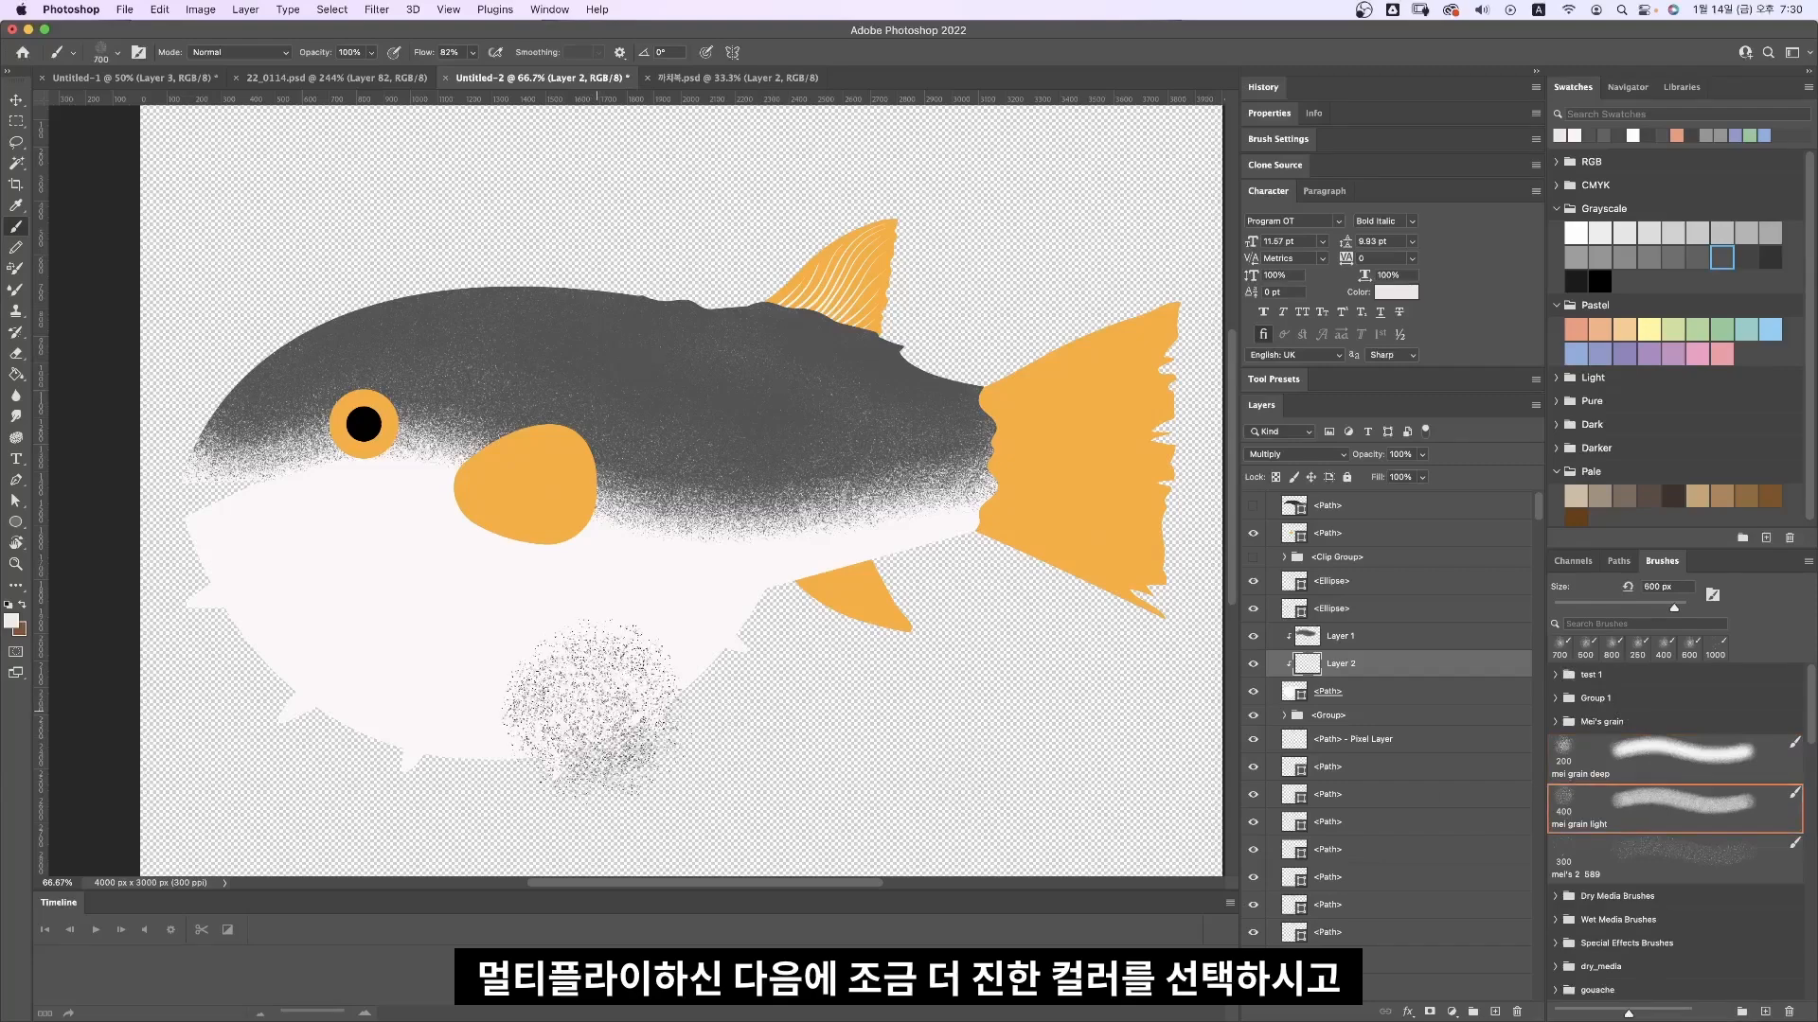
mouse_move(198, 658)
left_mouse_down()
mouse_move(318, 758)
mouse_move(331, 681)
mouse_move(348, 753)
mouse_move(421, 699)
mouse_move(282, 585)
mouse_move(318, 573)
mouse_move(381, 639)
mouse_move(439, 659)
mouse_move(435, 758)
mouse_move(456, 755)
mouse_move(456, 654)
mouse_move(362, 606)
mouse_move(579, 662)
mouse_move(586, 704)
mouse_move(486, 767)
mouse_move(654, 751)
mouse_move(729, 663)
mouse_move(739, 686)
mouse_move(979, 609)
mouse_move(793, 639)
mouse_move(814, 627)
mouse_move(984, 591)
mouse_move(693, 630)
mouse_move(679, 705)
mouse_move(634, 770)
mouse_move(564, 789)
mouse_move(397, 753)
mouse_move(228, 657)
mouse_move(192, 596)
mouse_move(270, 747)
mouse_move(348, 753)
mouse_move(432, 795)
mouse_move(469, 789)
mouse_move(318, 687)
mouse_move(306, 644)
mouse_move(468, 752)
mouse_move(594, 735)
mouse_move(446, 686)
mouse_move(613, 770)
mouse_move(703, 722)
mouse_move(202, 537)
mouse_move(187, 579)
mouse_move(169, 512)
mouse_move(197, 704)
mouse_move(264, 783)
mouse_move(252, 614)
mouse_move(228, 591)
mouse_move(270, 758)
mouse_move(384, 758)
mouse_move(613, 819)
mouse_move(811, 657)
mouse_move(1002, 621)
mouse_move(879, 712)
left_mouse_up()
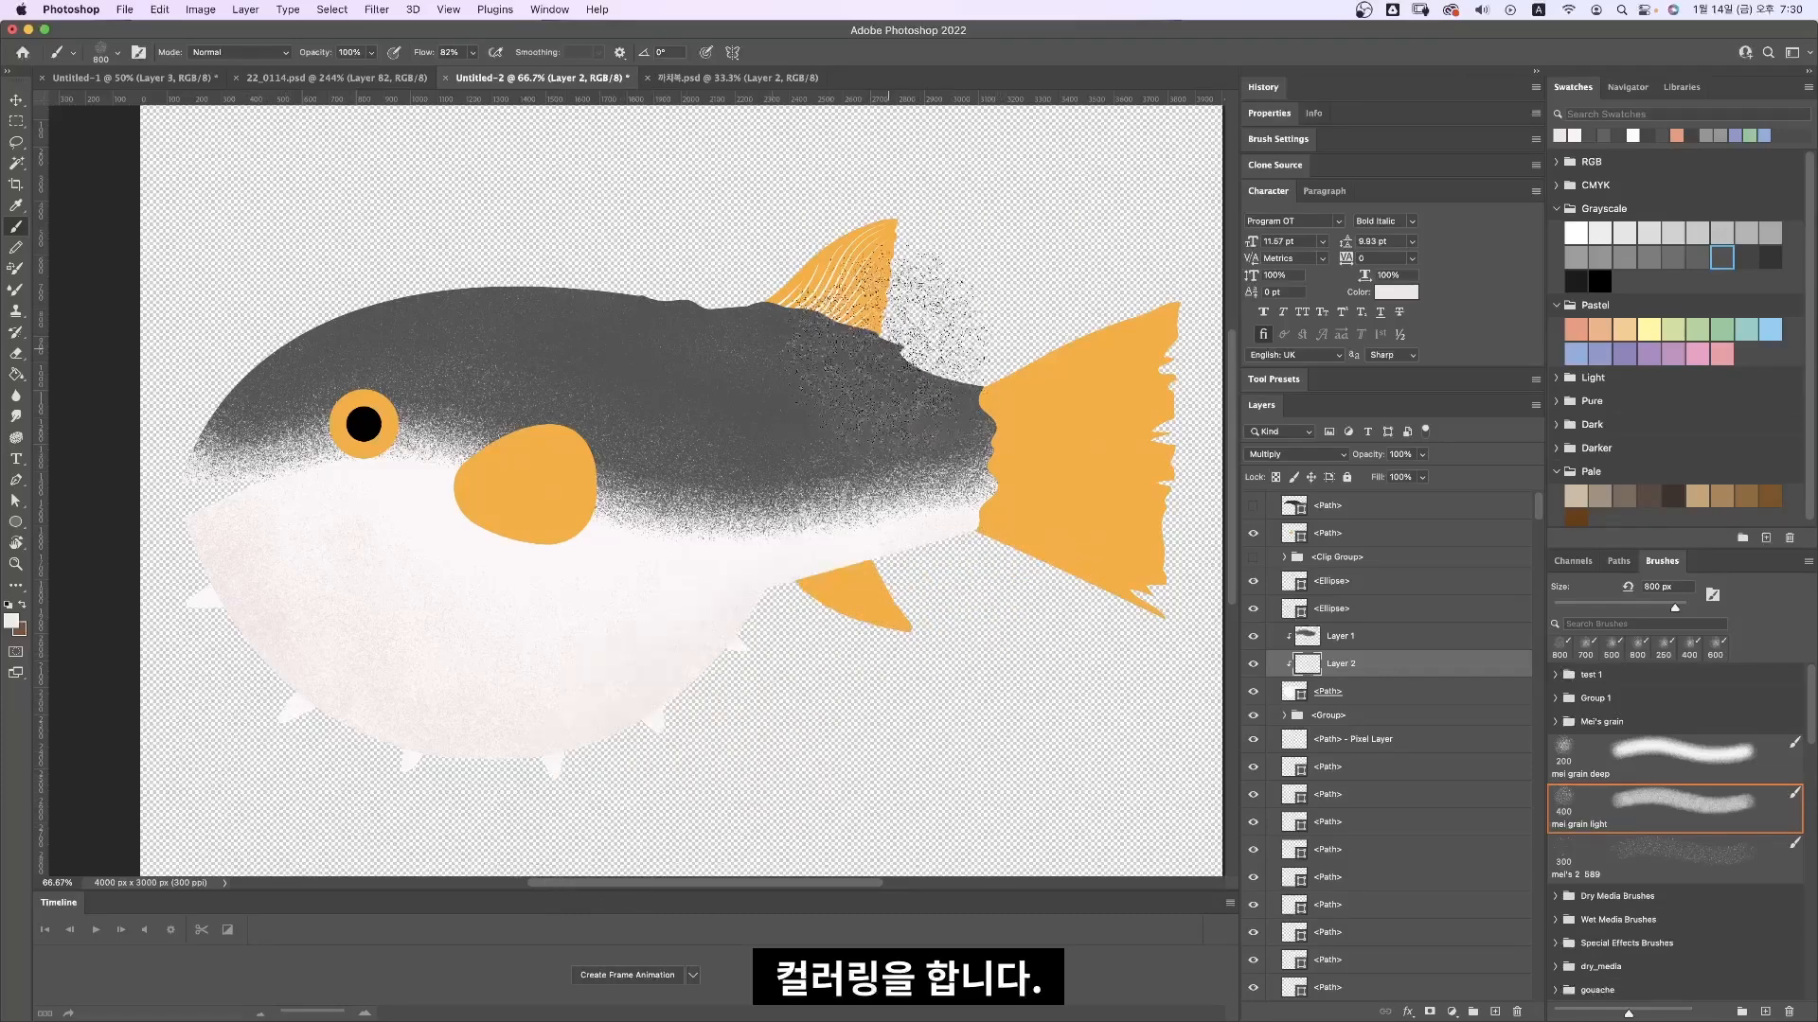
Step: Add another clipped layer above the back's dark grey grain layer
key("v")
left_click(706, 393)
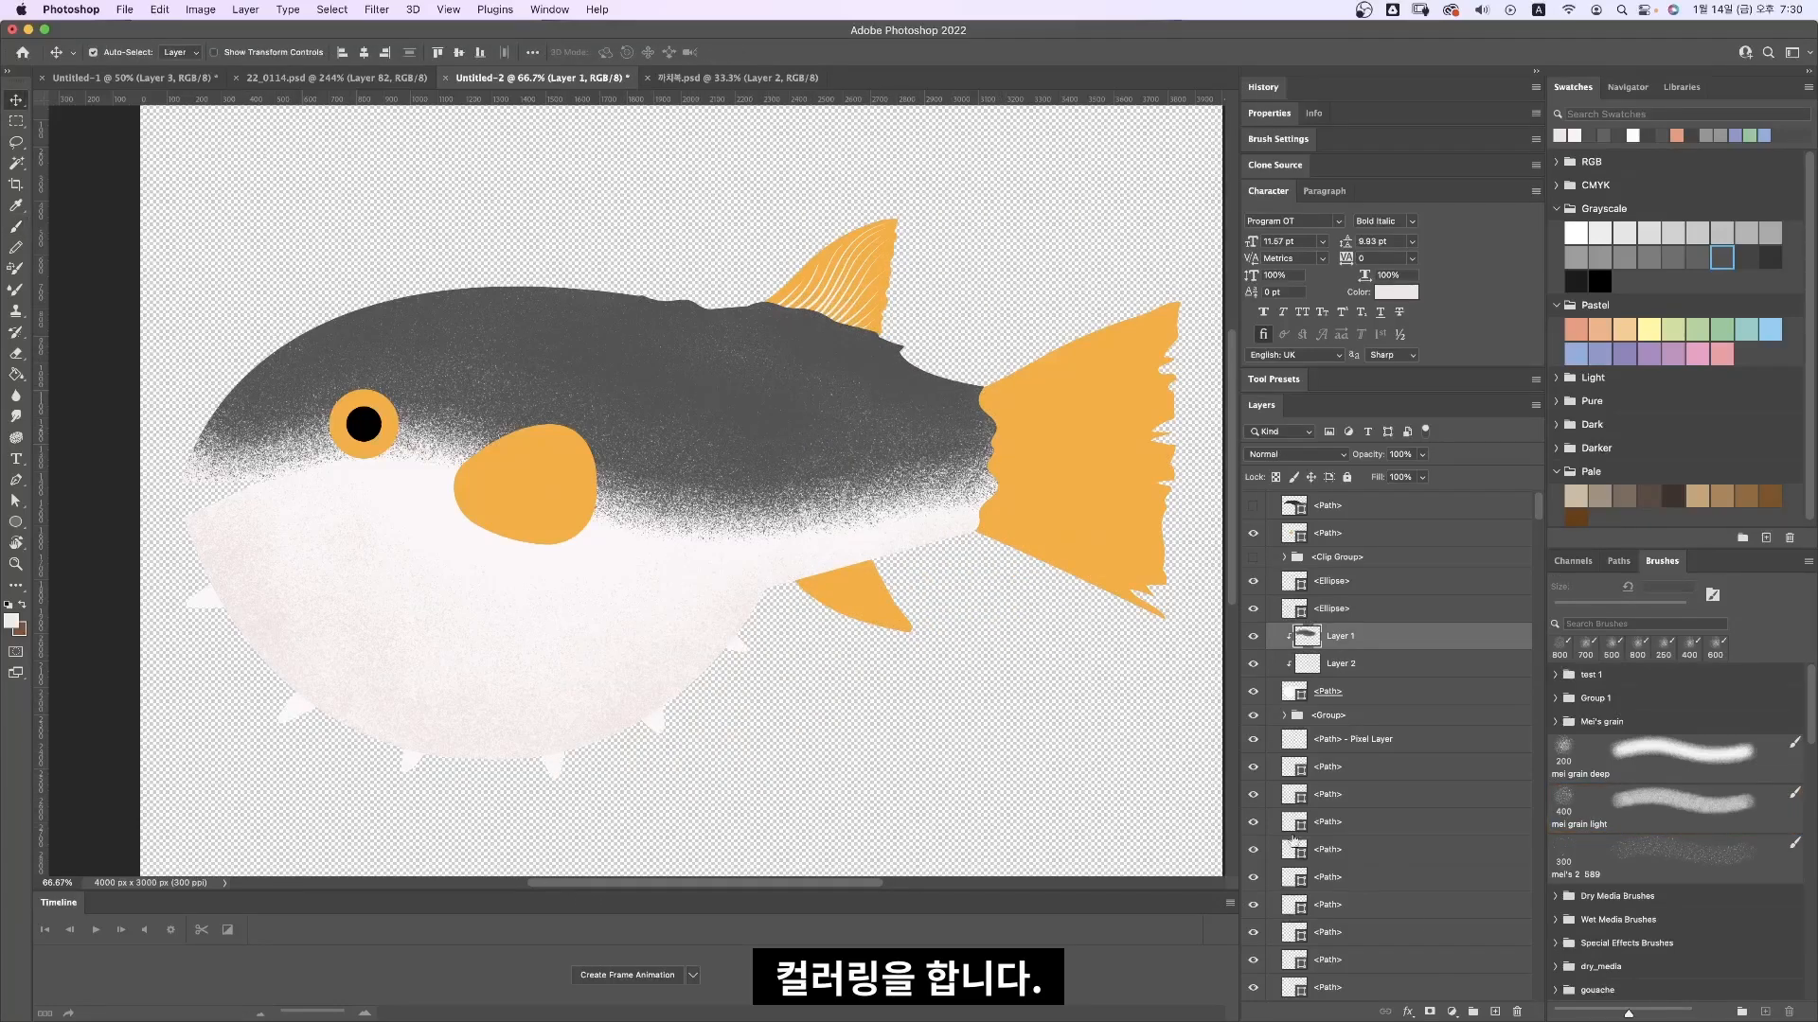
left_click(1495, 1012)
mouse_move(1344, 637)
left_mouse_down()
mouse_move(1358, 668)
mouse_move(1367, 625)
left_mouse_up()
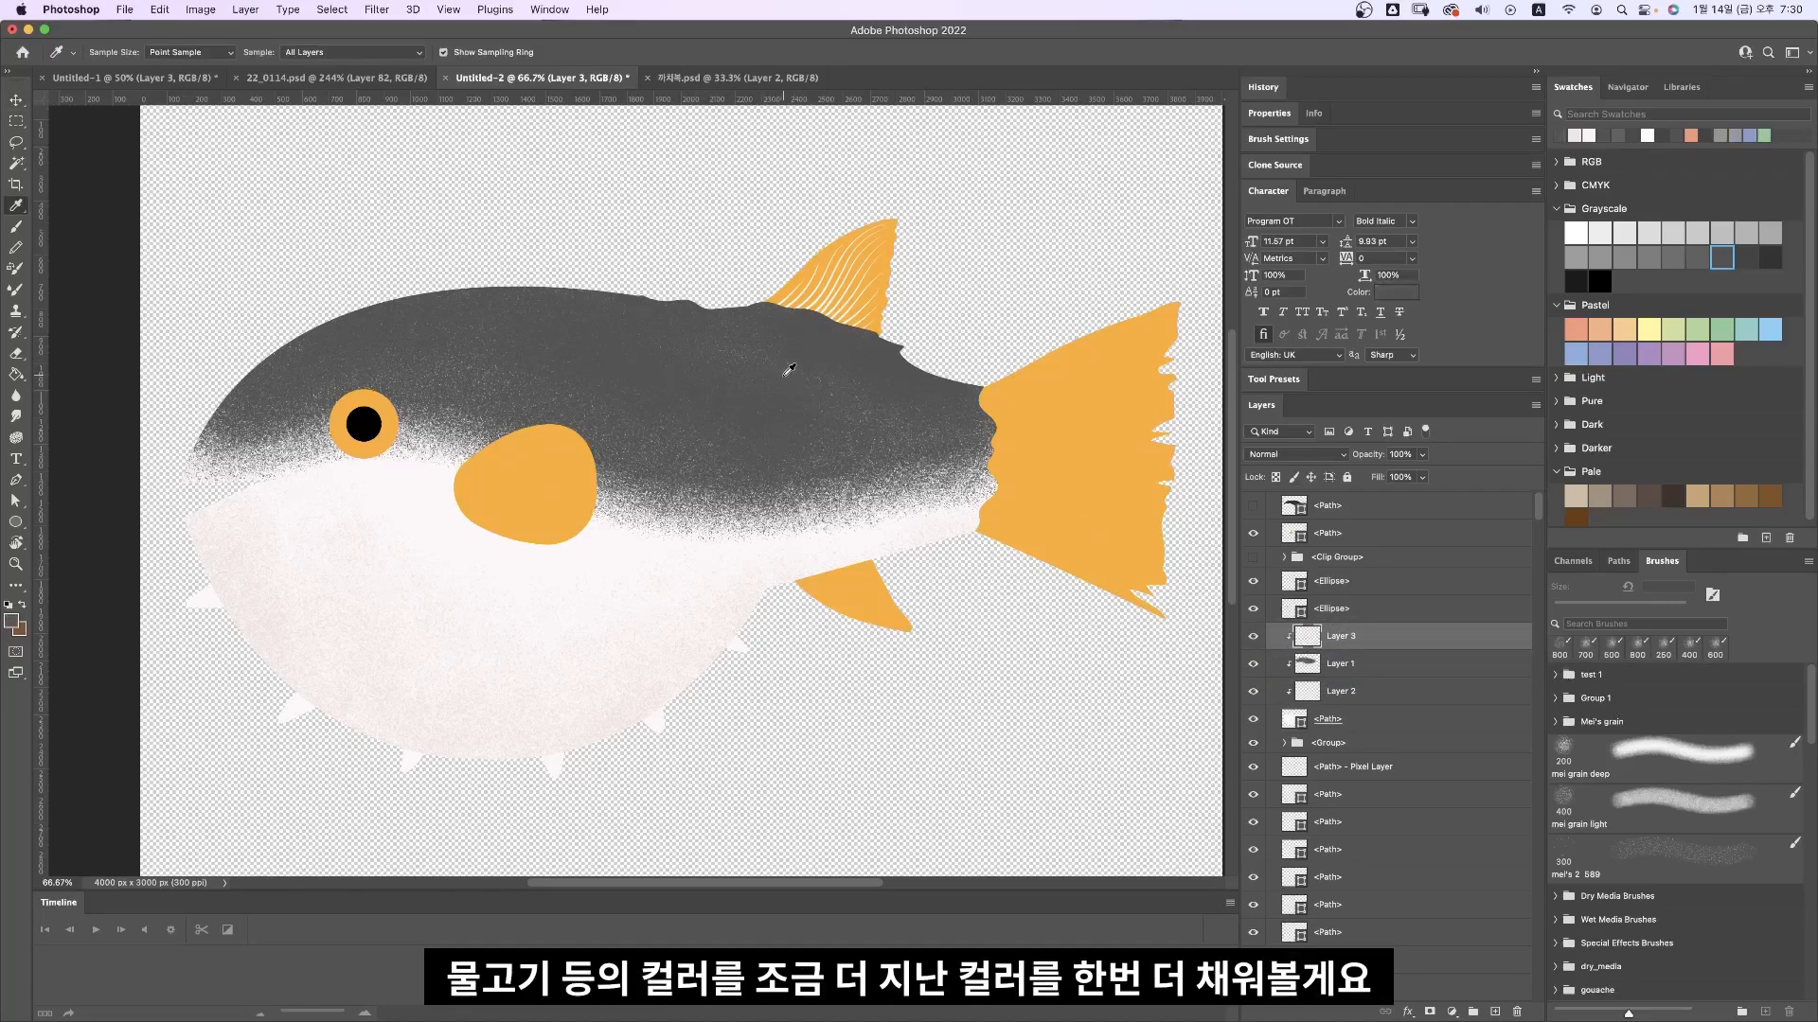
Step: Darken the upper back with deeper grey grain, using the mel grain light brush at 700 px
left_click(1666, 804)
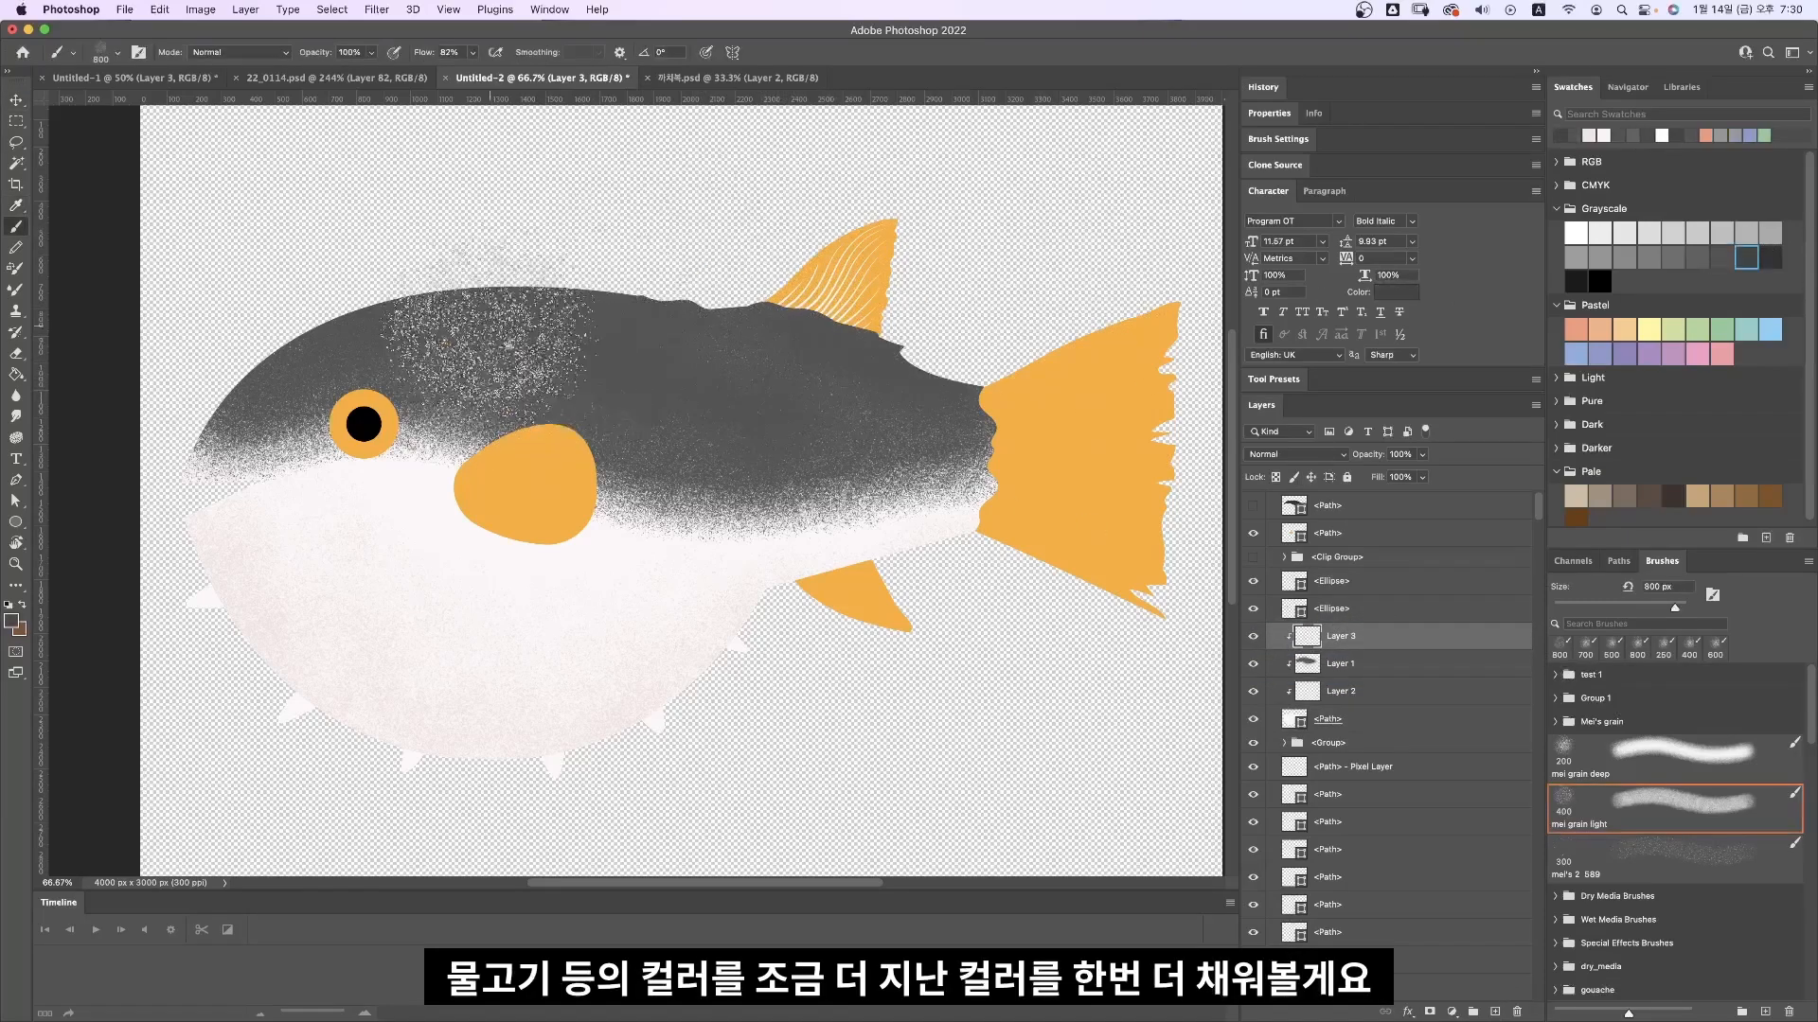
key("bracketleft")
mouse_move(427, 290)
left_mouse_down()
mouse_move(636, 317)
mouse_move(589, 308)
mouse_move(769, 326)
mouse_move(627, 337)
mouse_move(767, 317)
left_mouse_up()
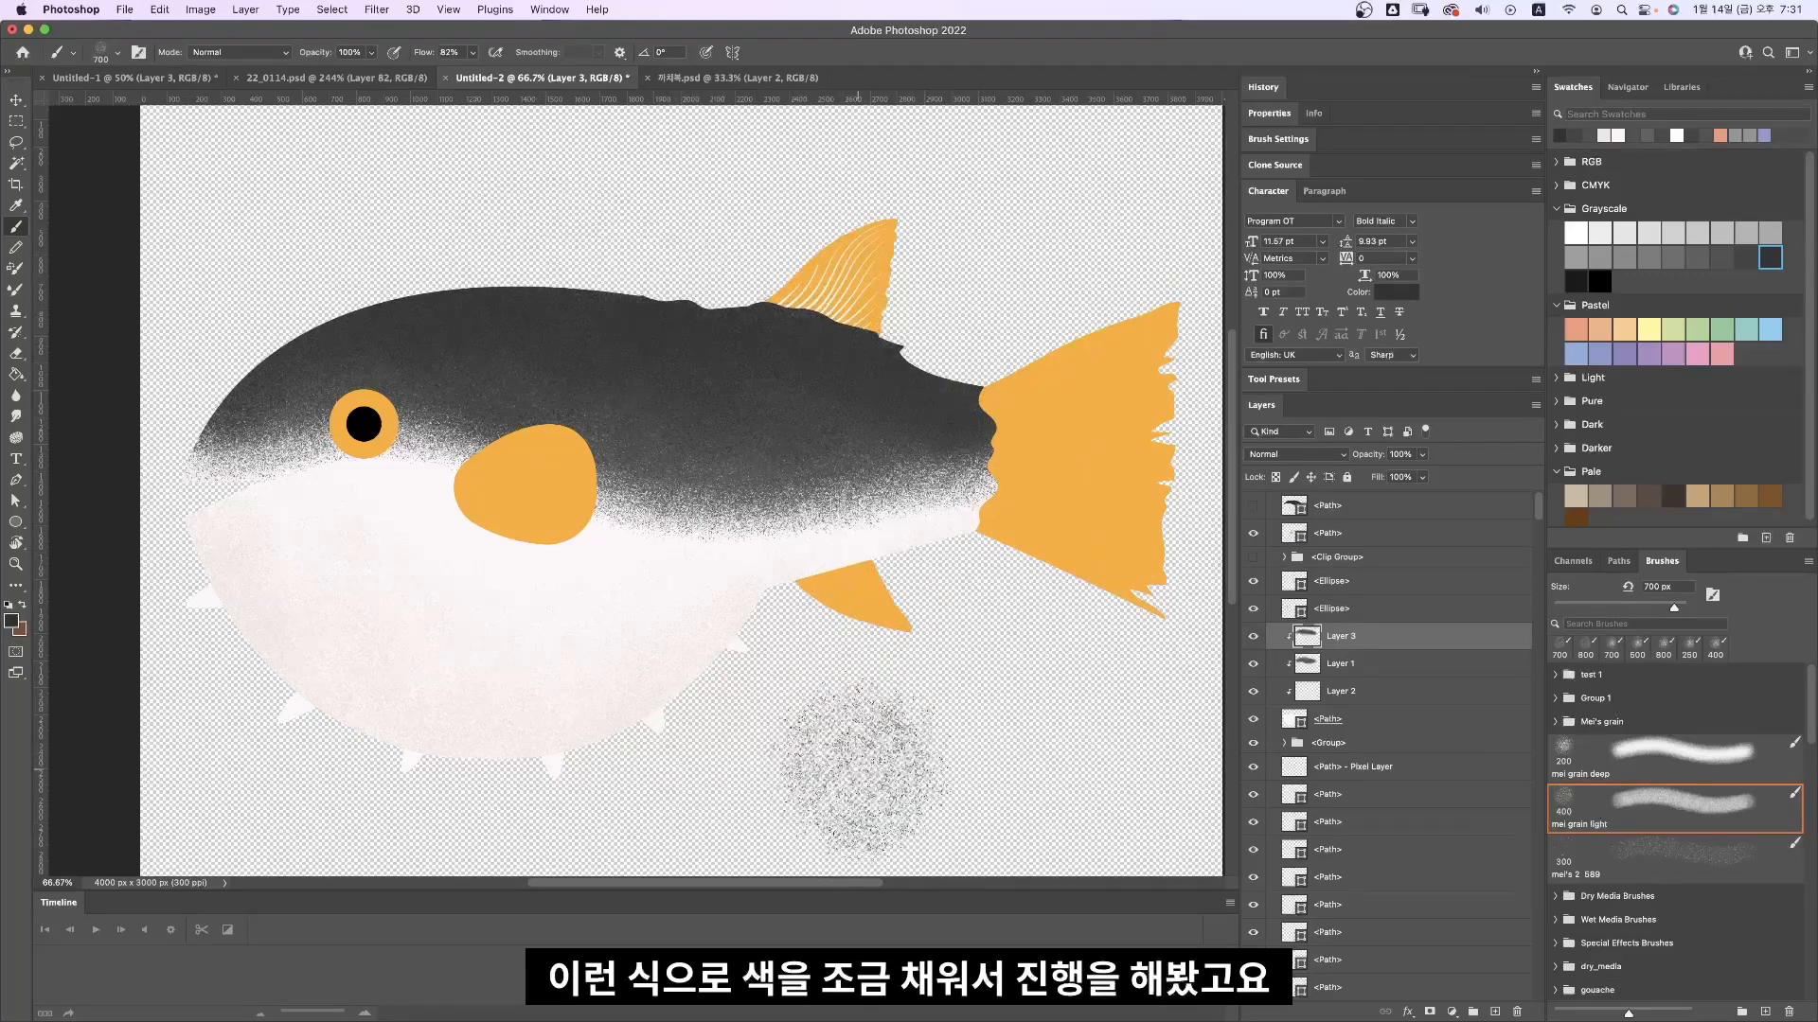
Step: Add a new layer above the tail fin shape and clip it to the tail
key("v")
left_click(1126, 523)
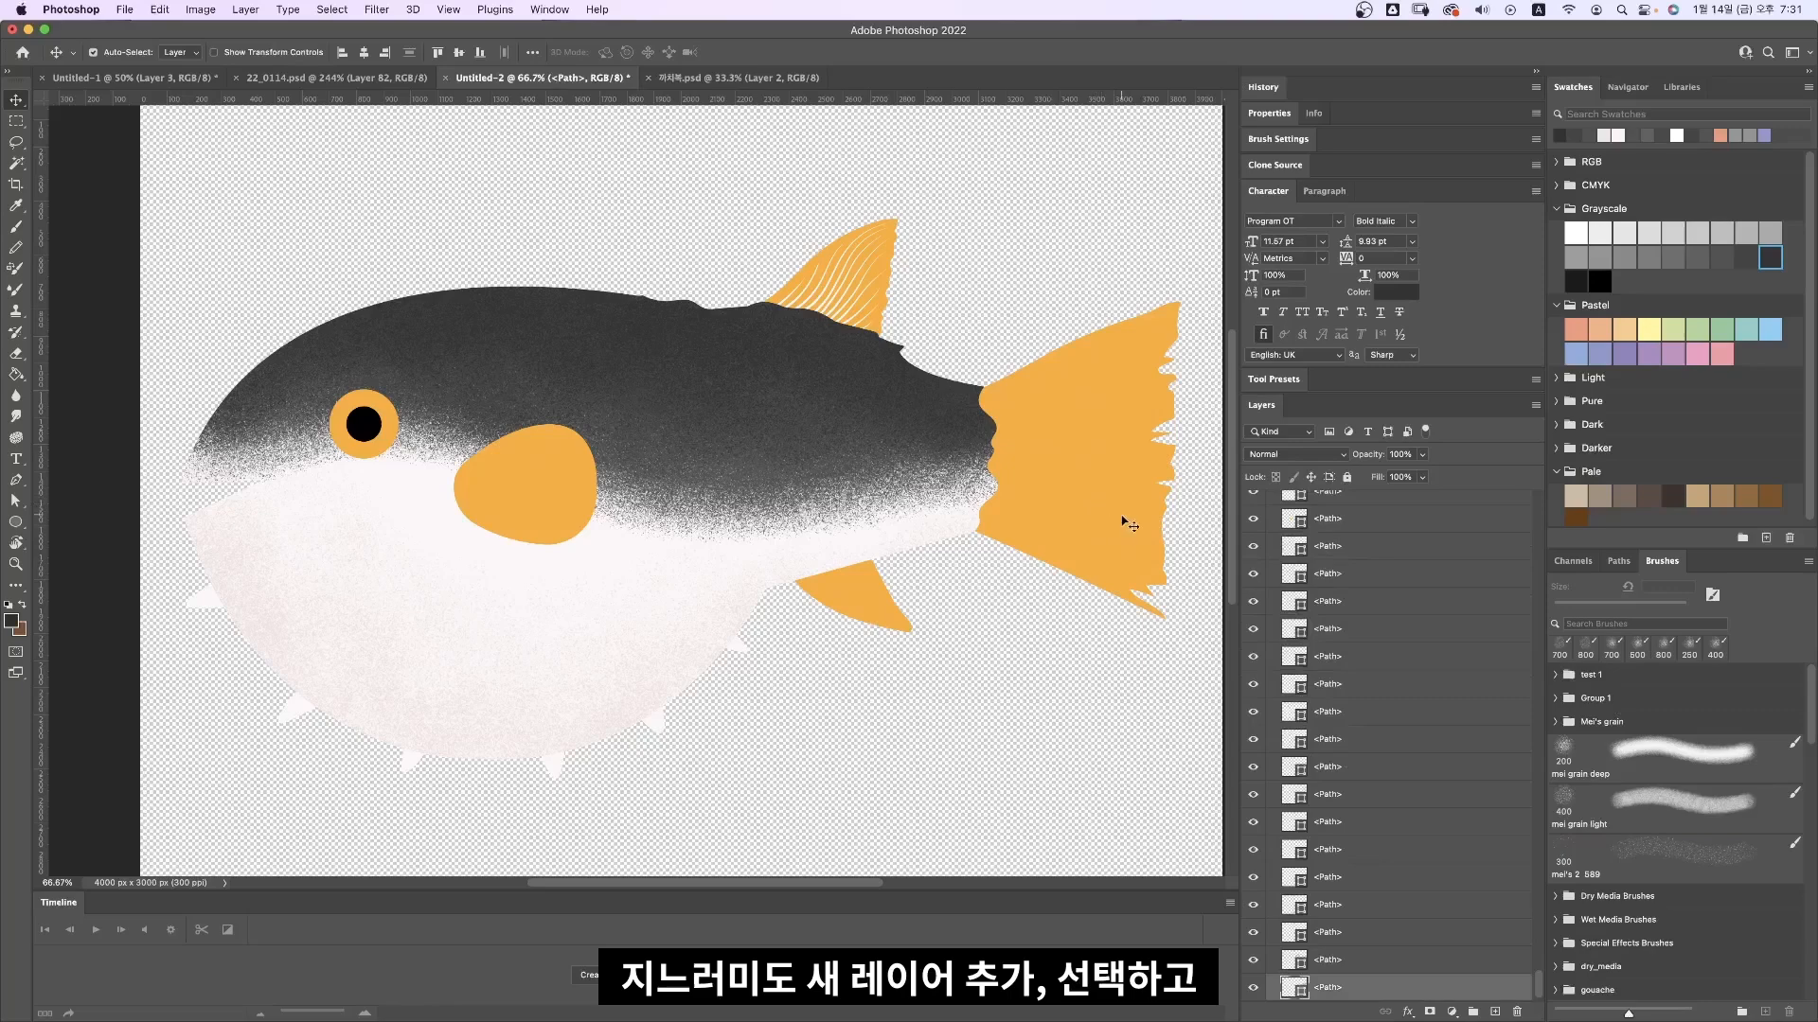
left_click(1494, 1012)
key("super+alt+g")
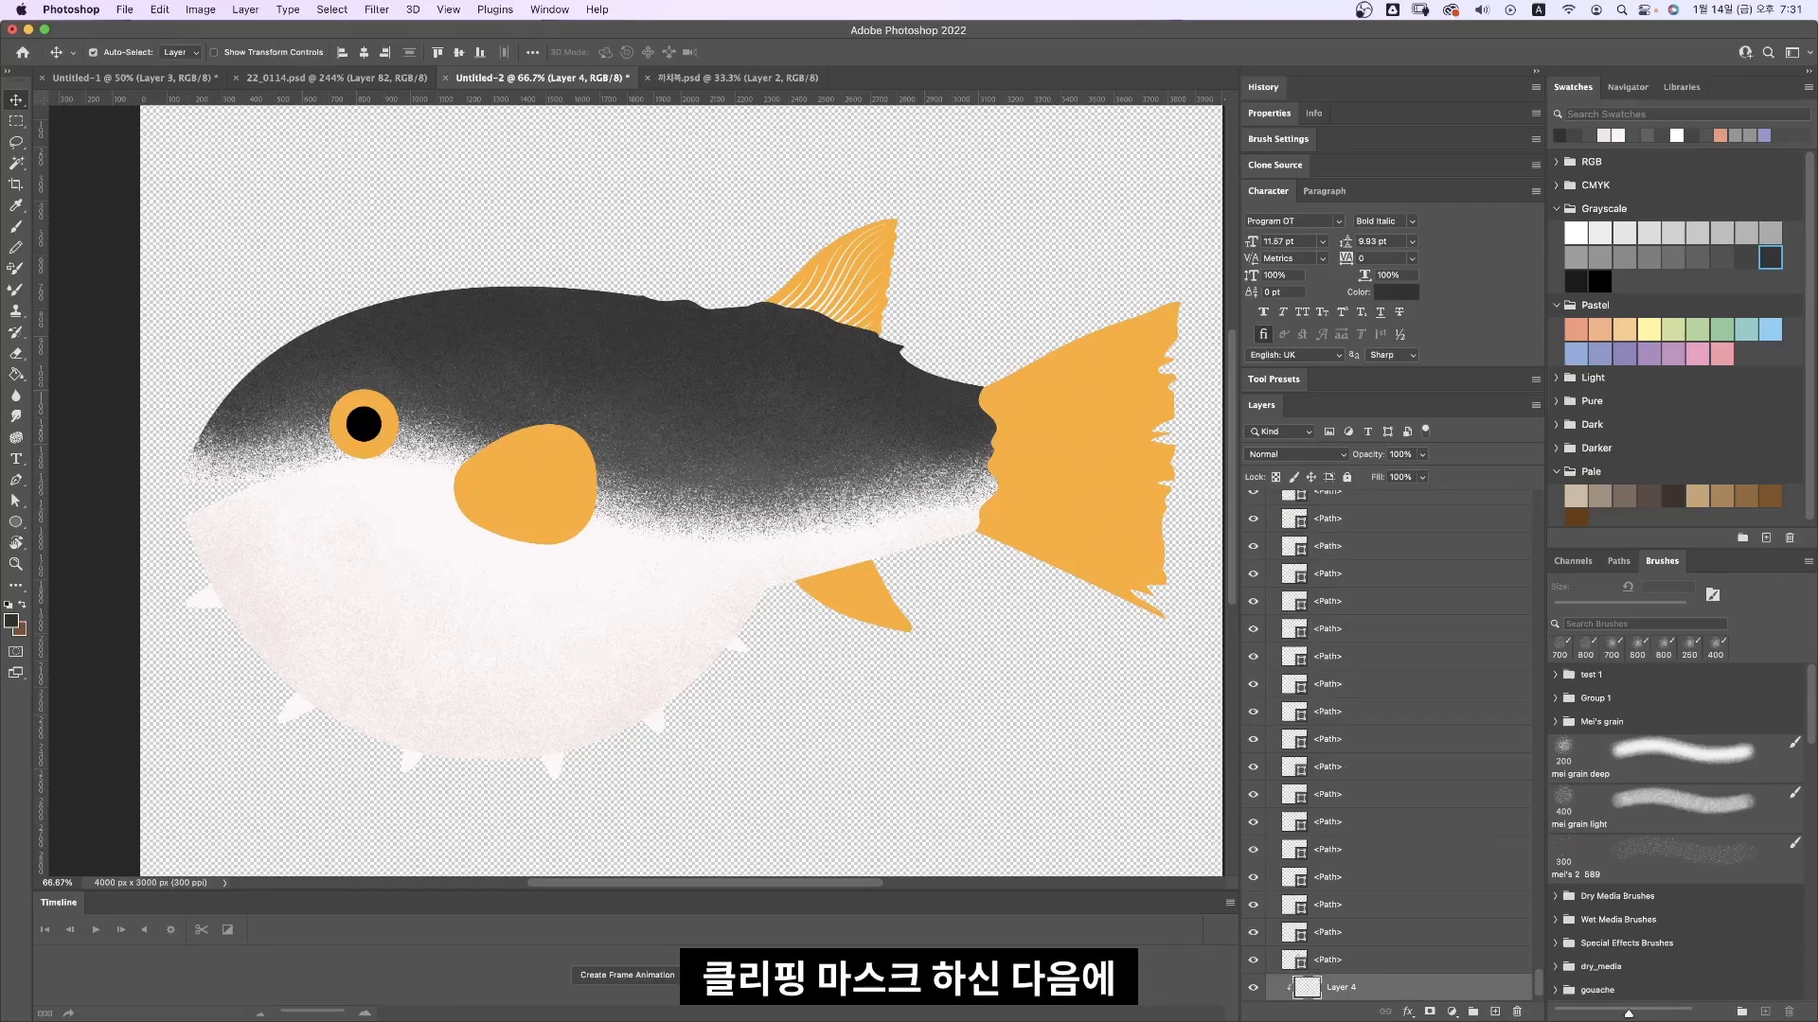
Step: Sample the tail's orange, set its clipped layer to Multiply, and paint grain over the tail, densest near the body
left_click(1101, 442)
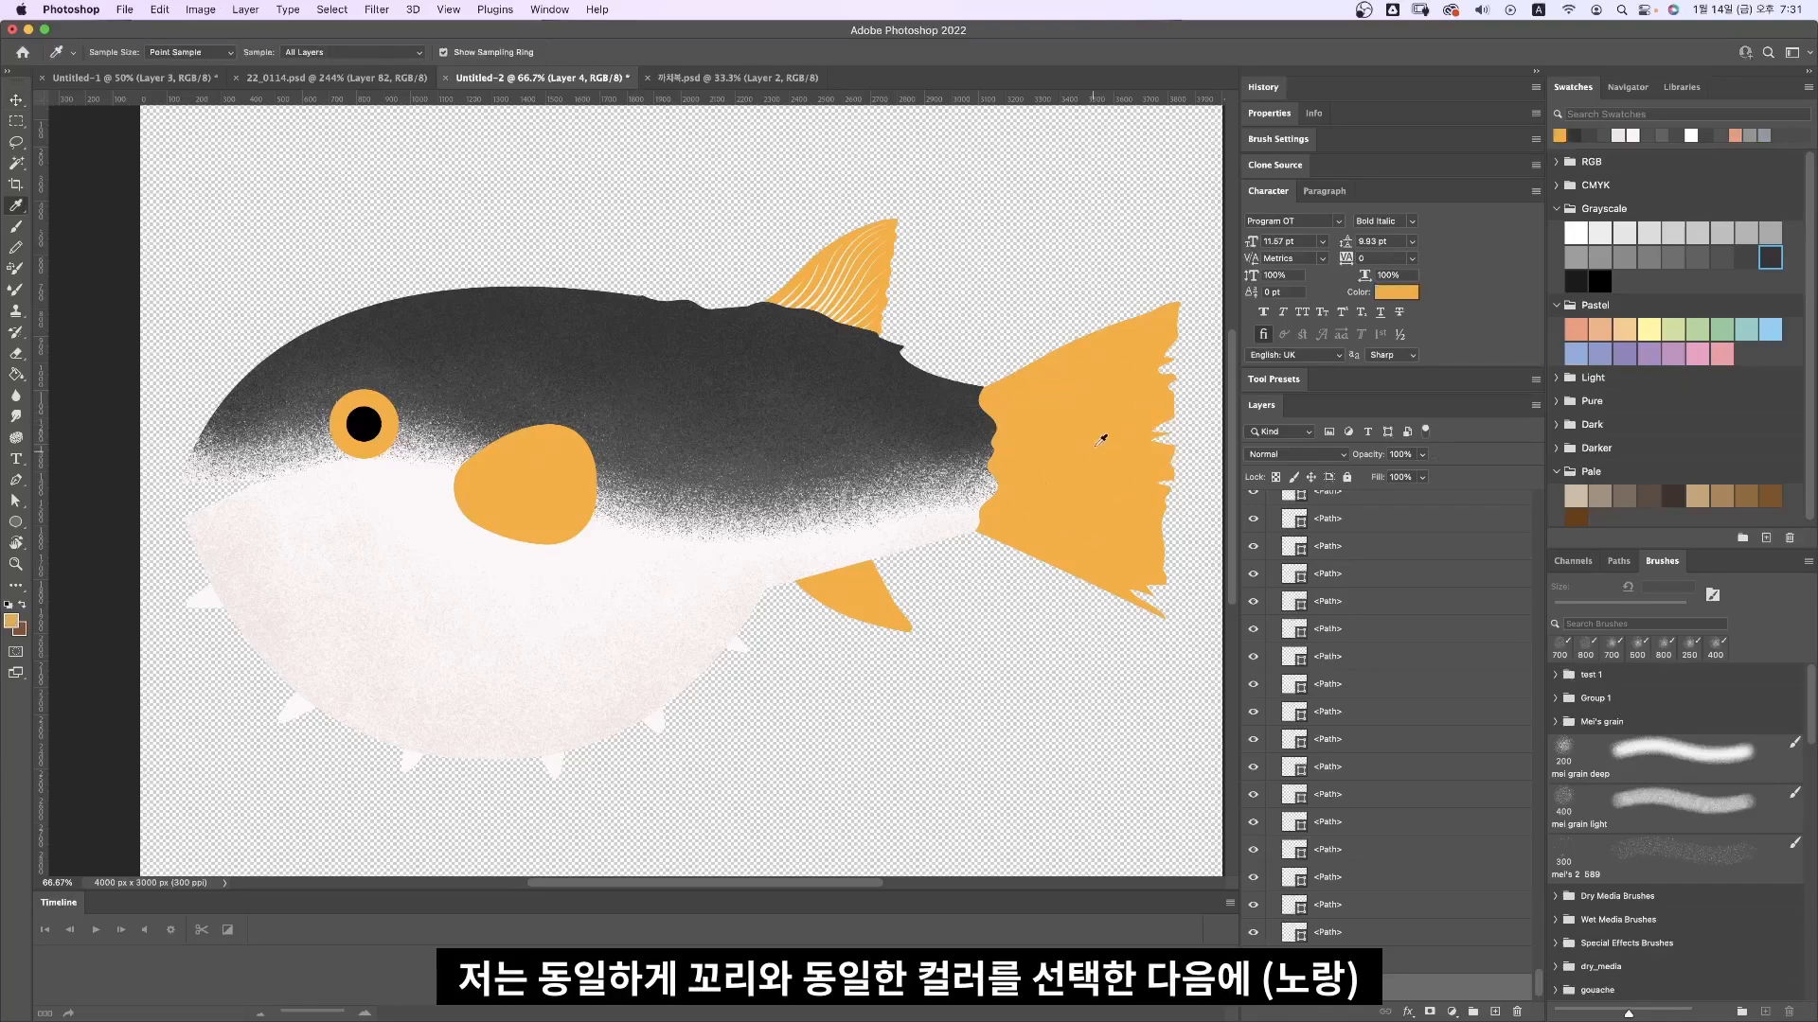
left_click(1283, 456)
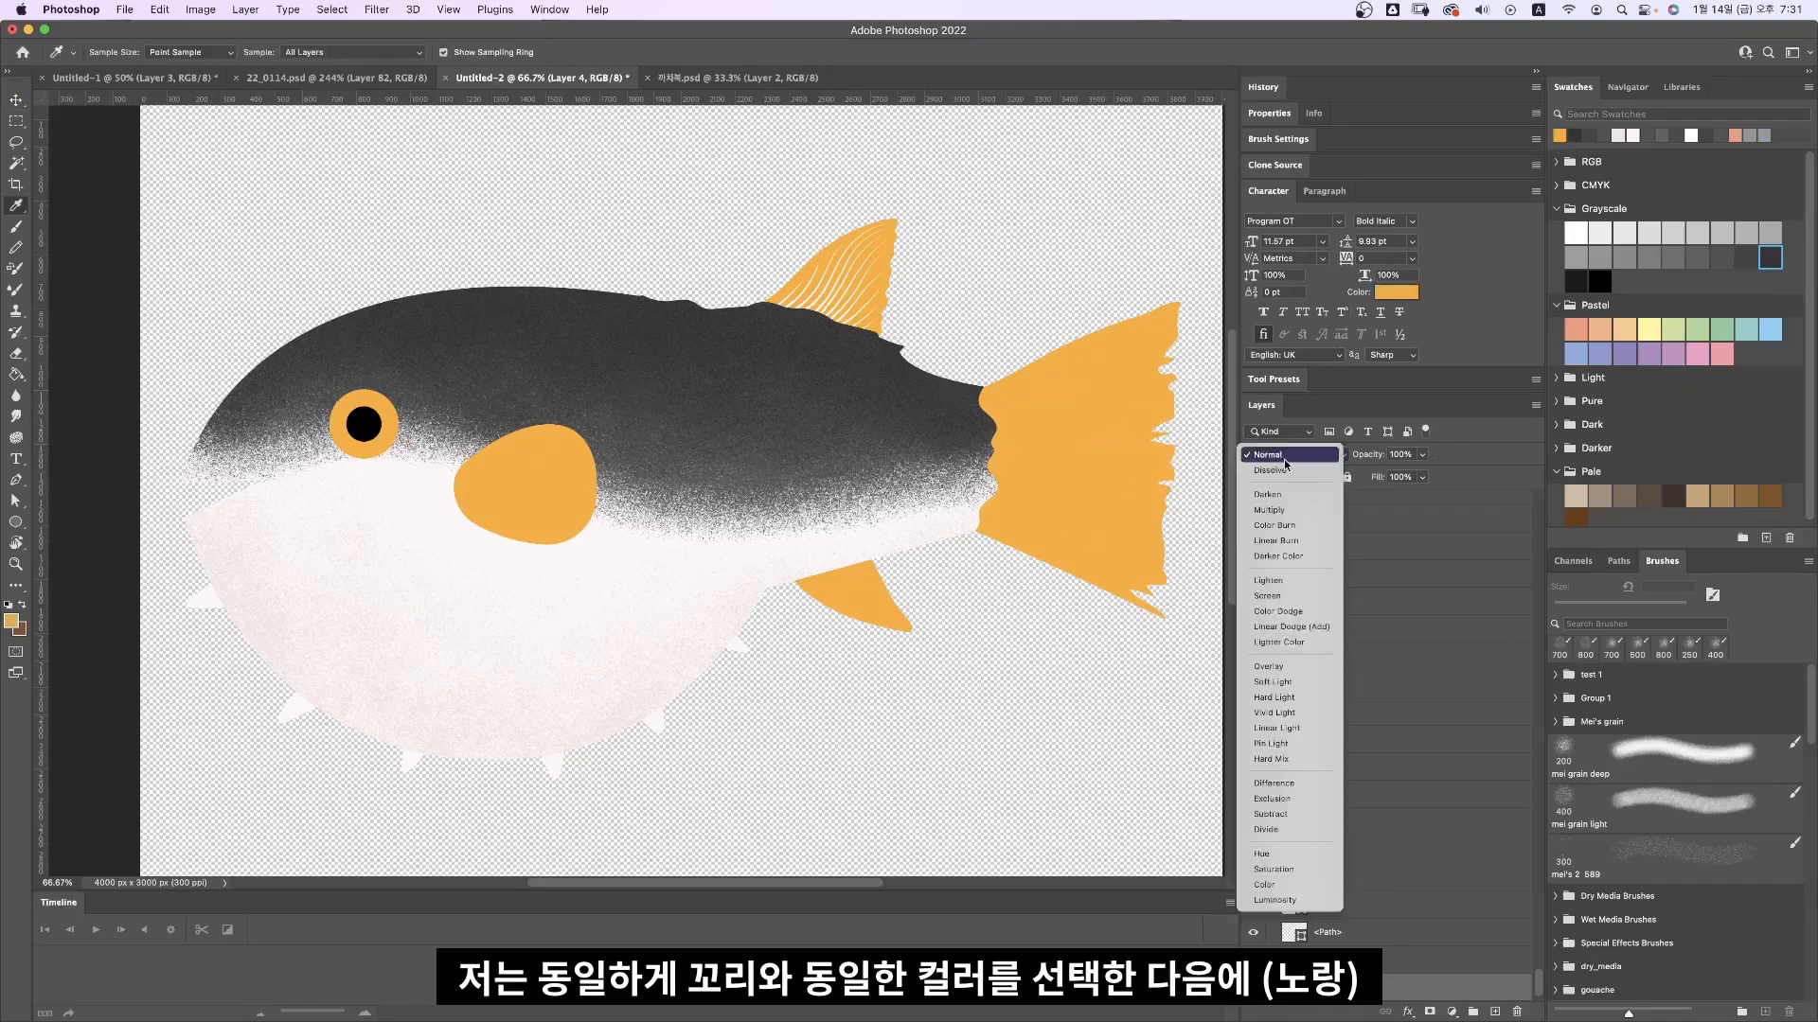
left_click(1286, 511)
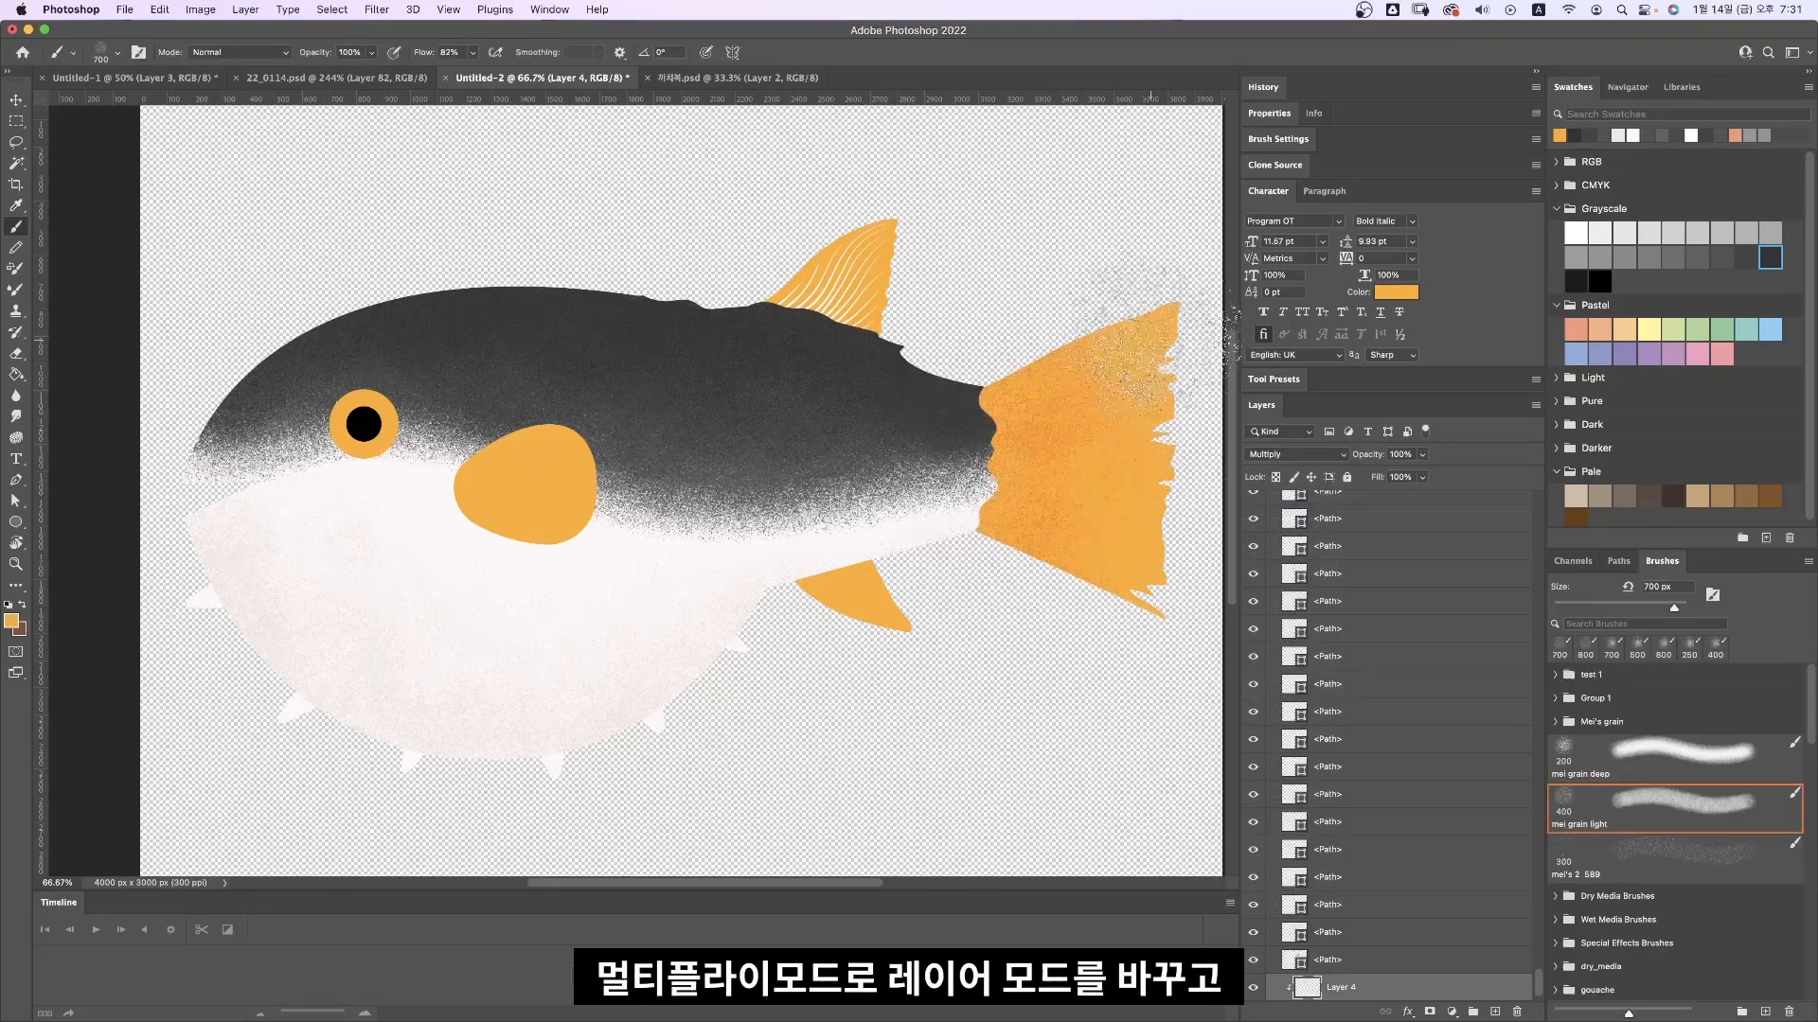
mouse_move(1150, 339)
left_mouse_down()
mouse_move(1121, 604)
mouse_move(1150, 490)
mouse_move(1094, 462)
mouse_move(980, 452)
mouse_move(952, 405)
mouse_move(932, 566)
mouse_move(961, 557)
mouse_move(951, 538)
mouse_move(942, 566)
mouse_move(1009, 585)
mouse_move(1005, 481)
left_mouse_up()
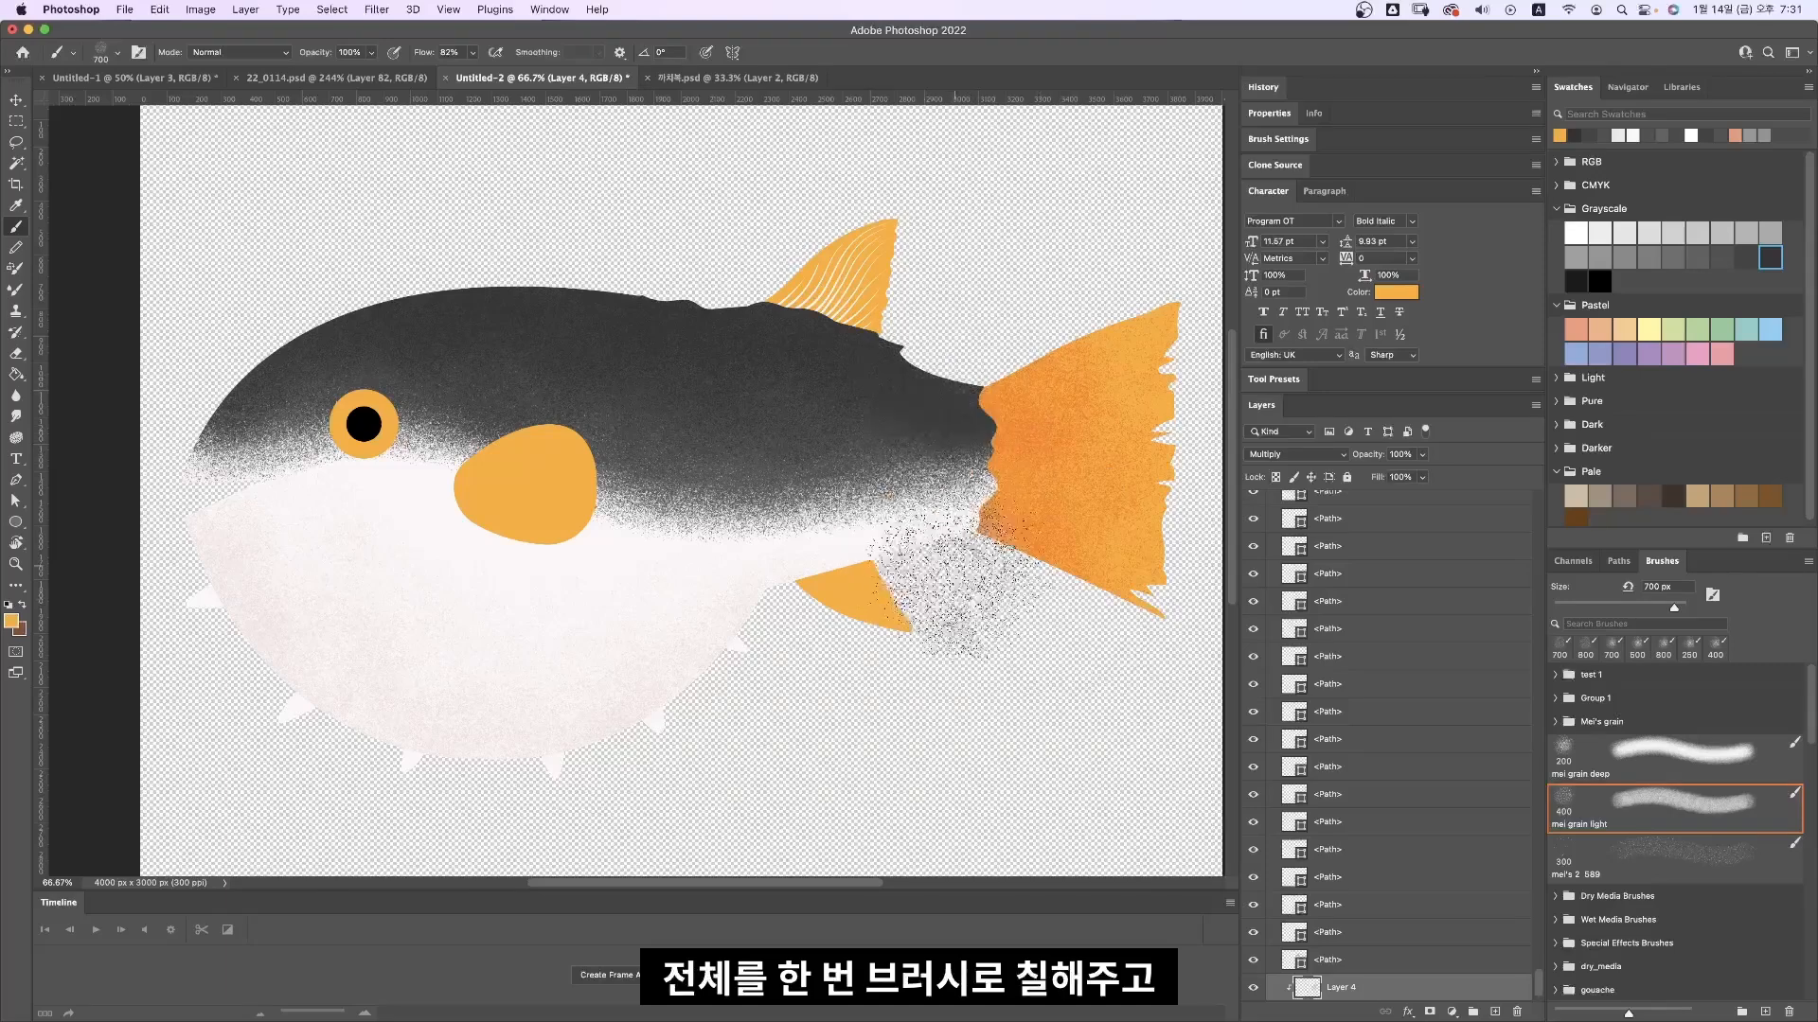
left_click_drag(954, 566, 977, 377)
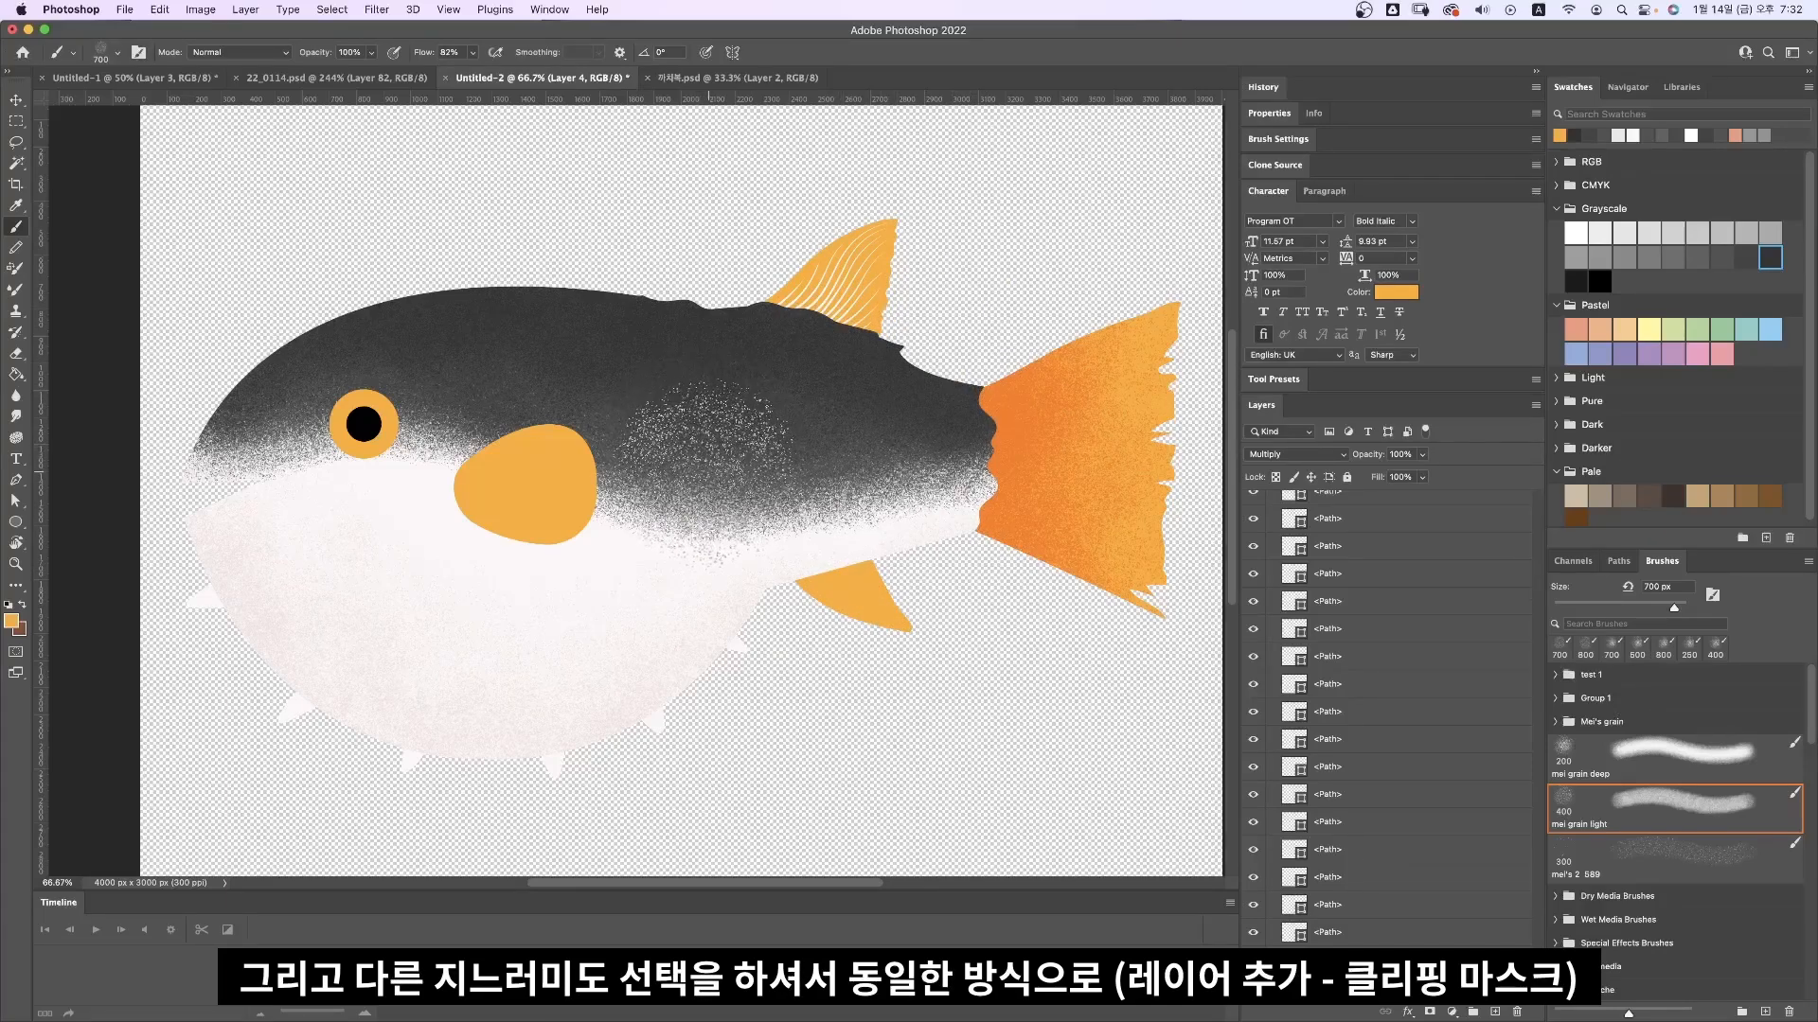
Step: Add a clipped Multiply layer over the dorsal fin and shade the fin with the same orange grain
key("v")
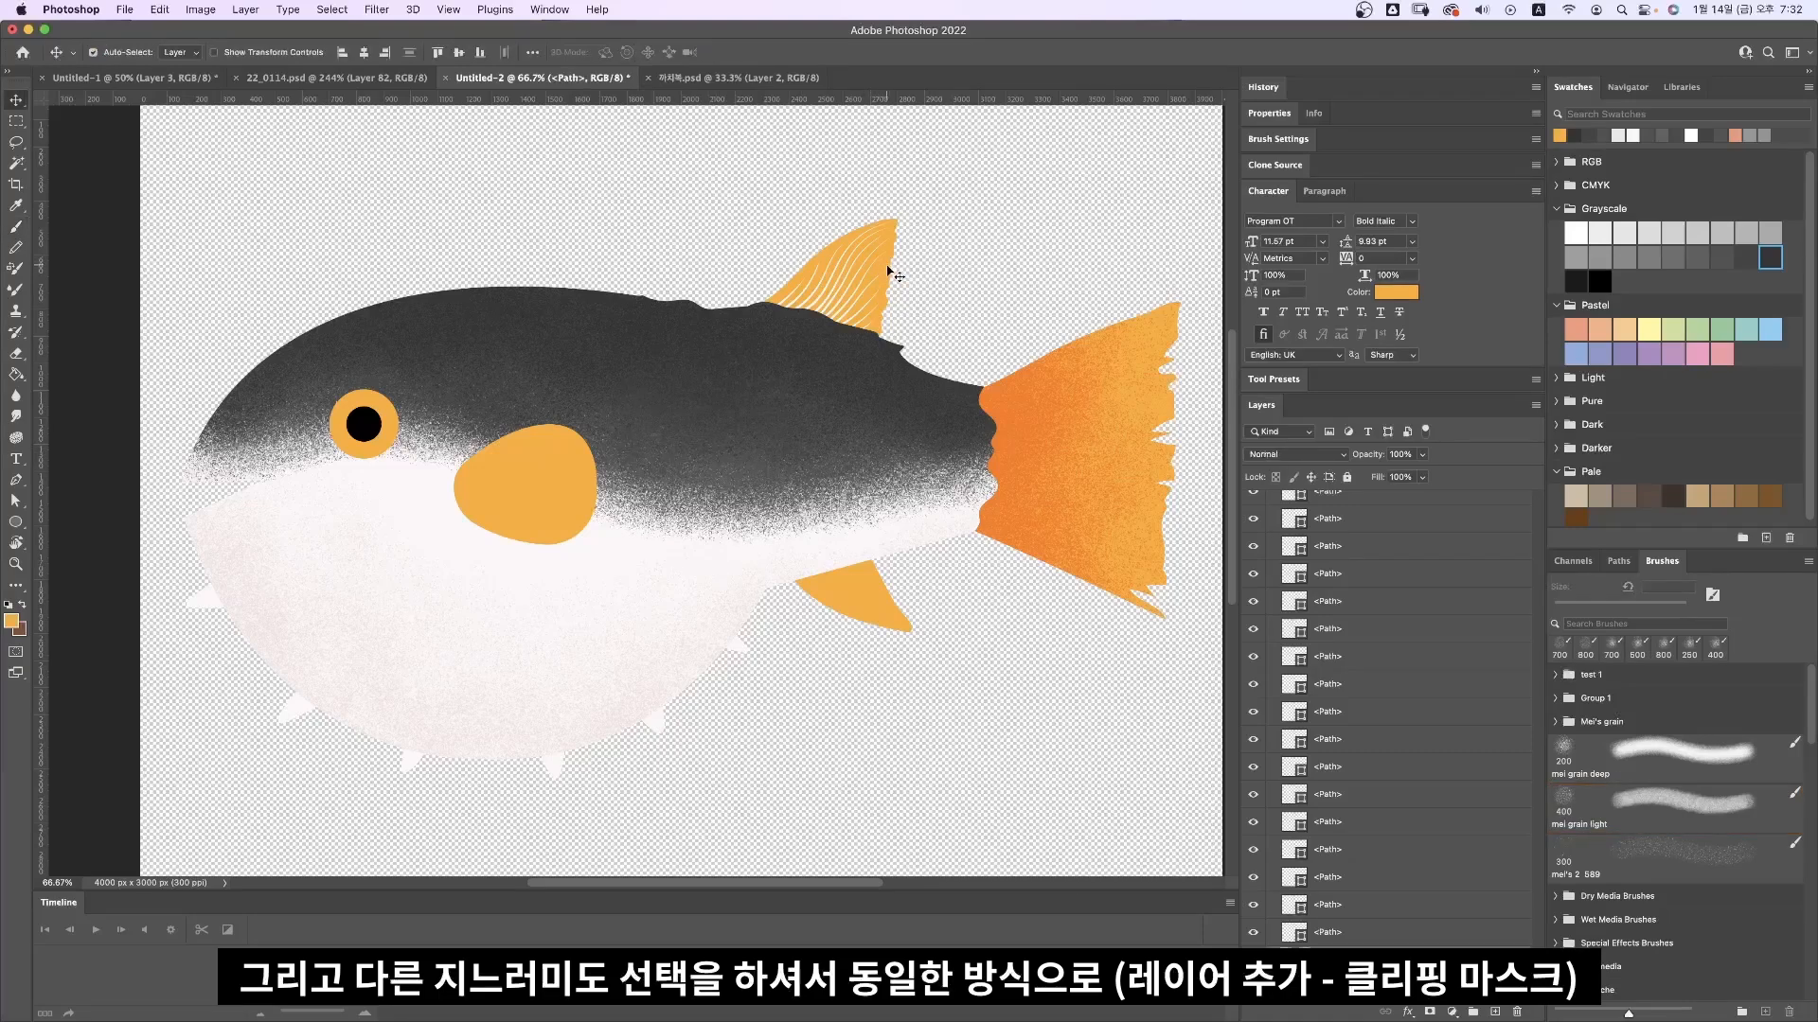
left_click(1498, 1010)
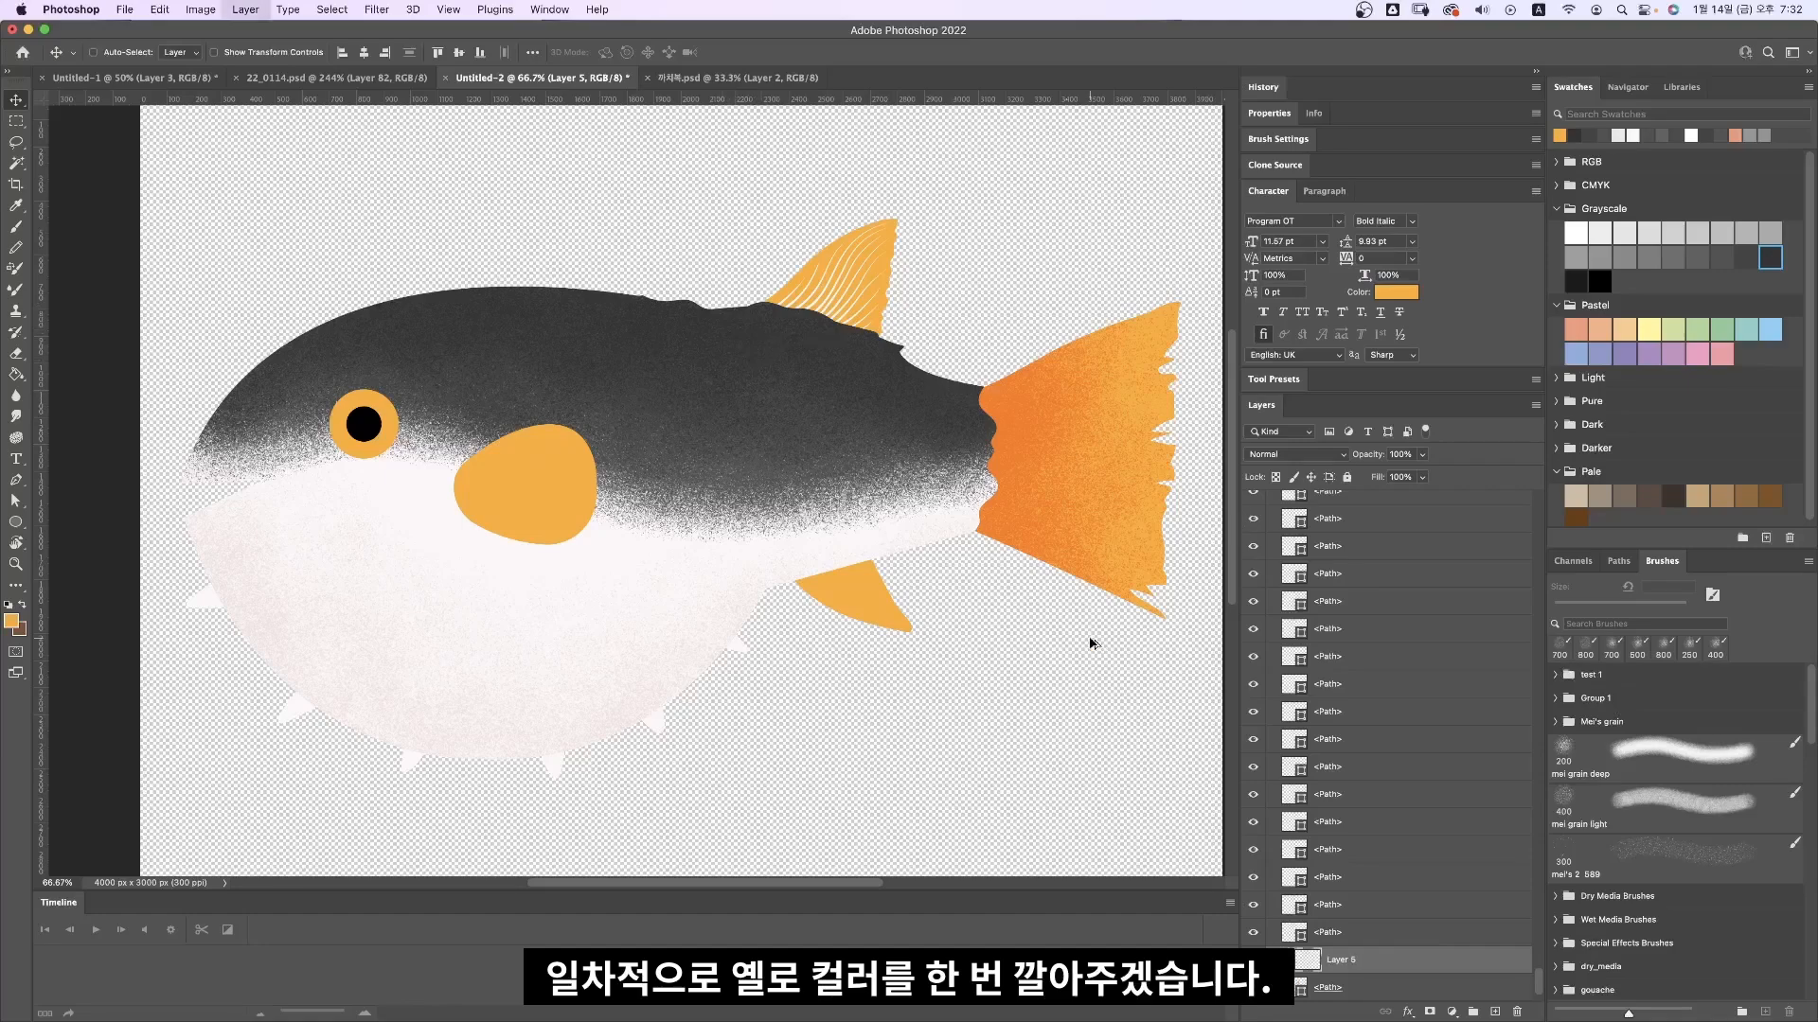
left_click(1278, 458)
left_click(1273, 512)
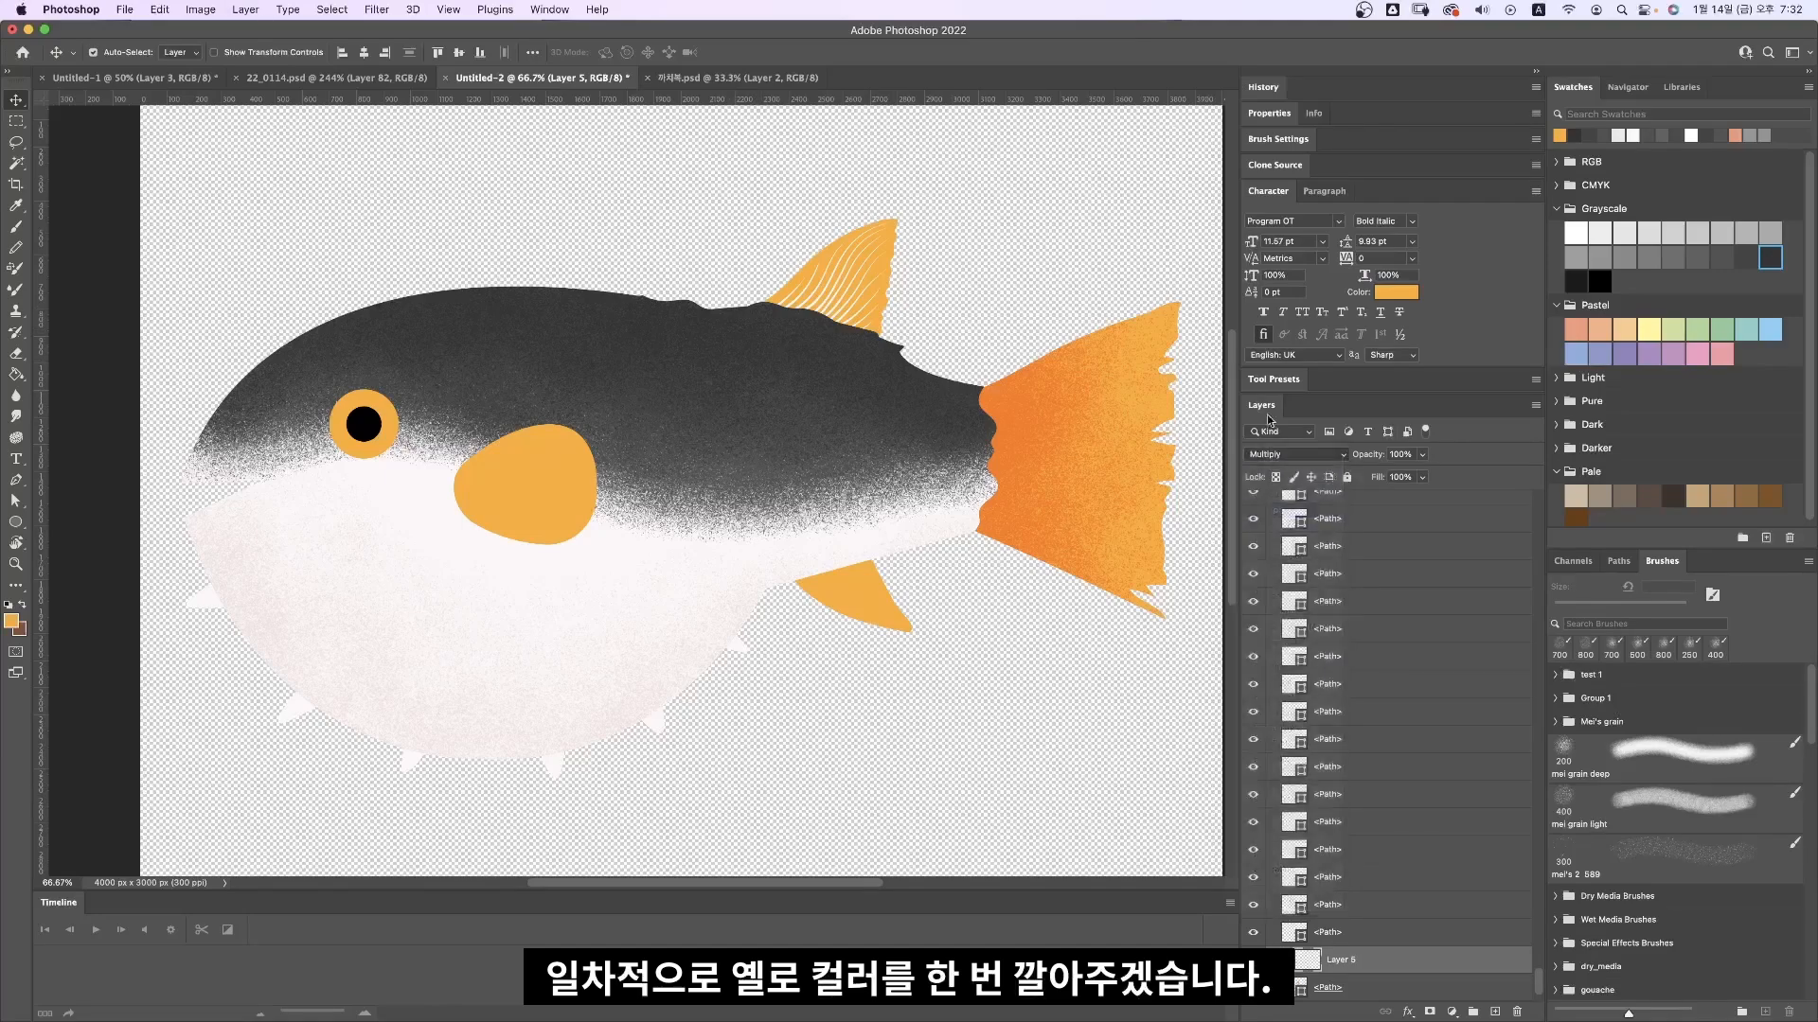
key("b")
mouse_move(862, 232)
left_mouse_down()
mouse_move(856, 341)
mouse_move(767, 303)
mouse_move(800, 345)
mouse_move(873, 360)
mouse_move(782, 340)
mouse_move(772, 303)
mouse_move(802, 360)
mouse_move(937, 332)
mouse_move(785, 345)
mouse_move(753, 303)
mouse_move(813, 349)
left_mouse_up()
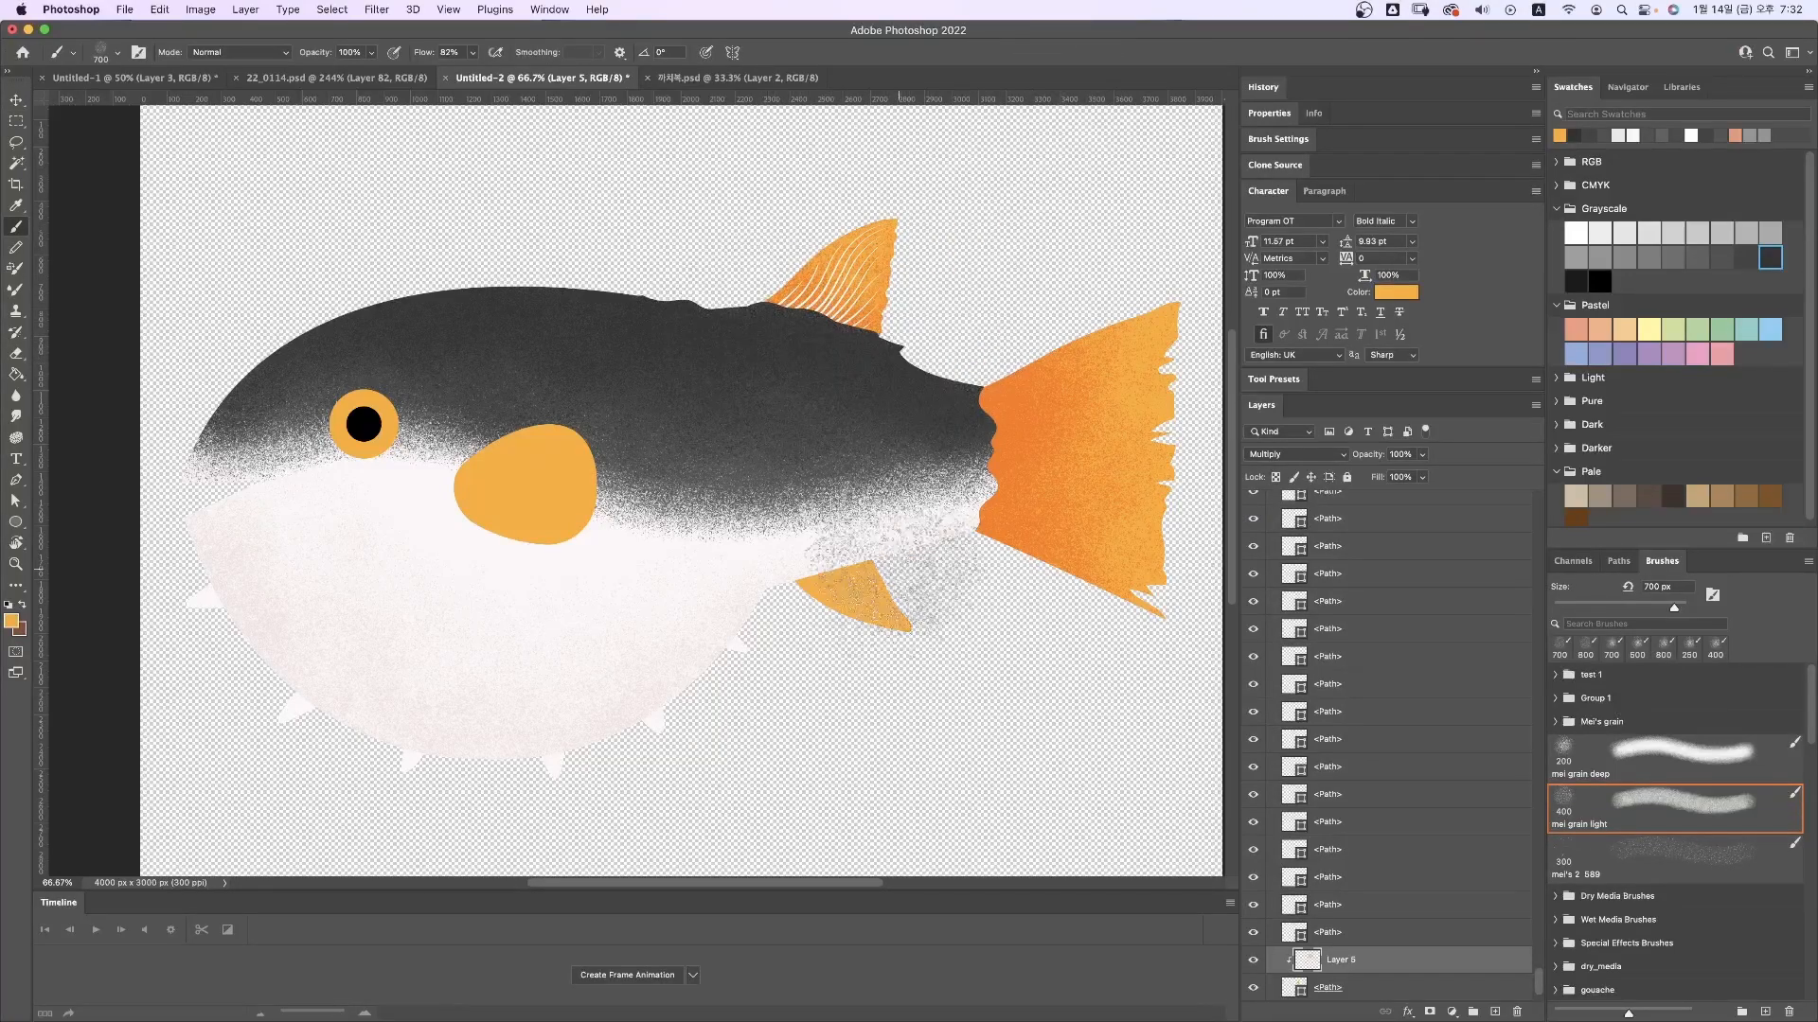
Step: Add a clipped Multiply layer over the small lower fin and shade the fin with the same orange grain
key("v")
left_click(869, 612)
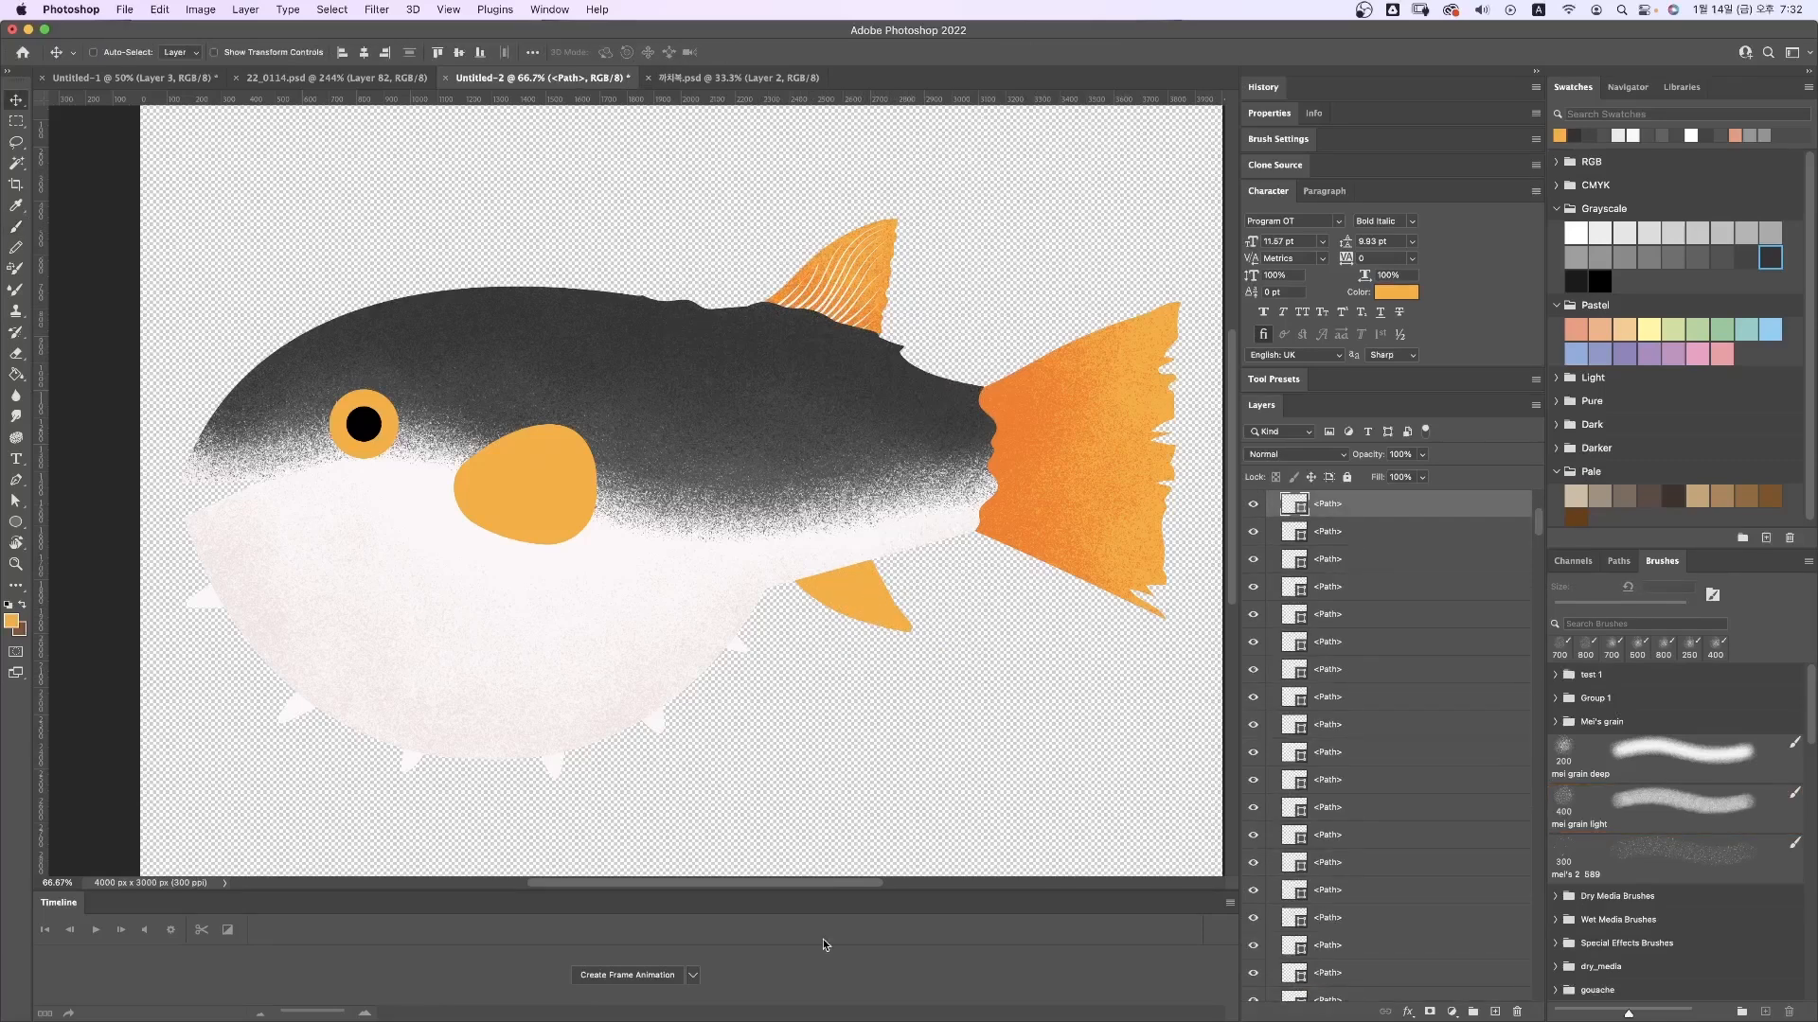
key("super+shift+n")
key("Return")
key("alt+super+g")
key("b")
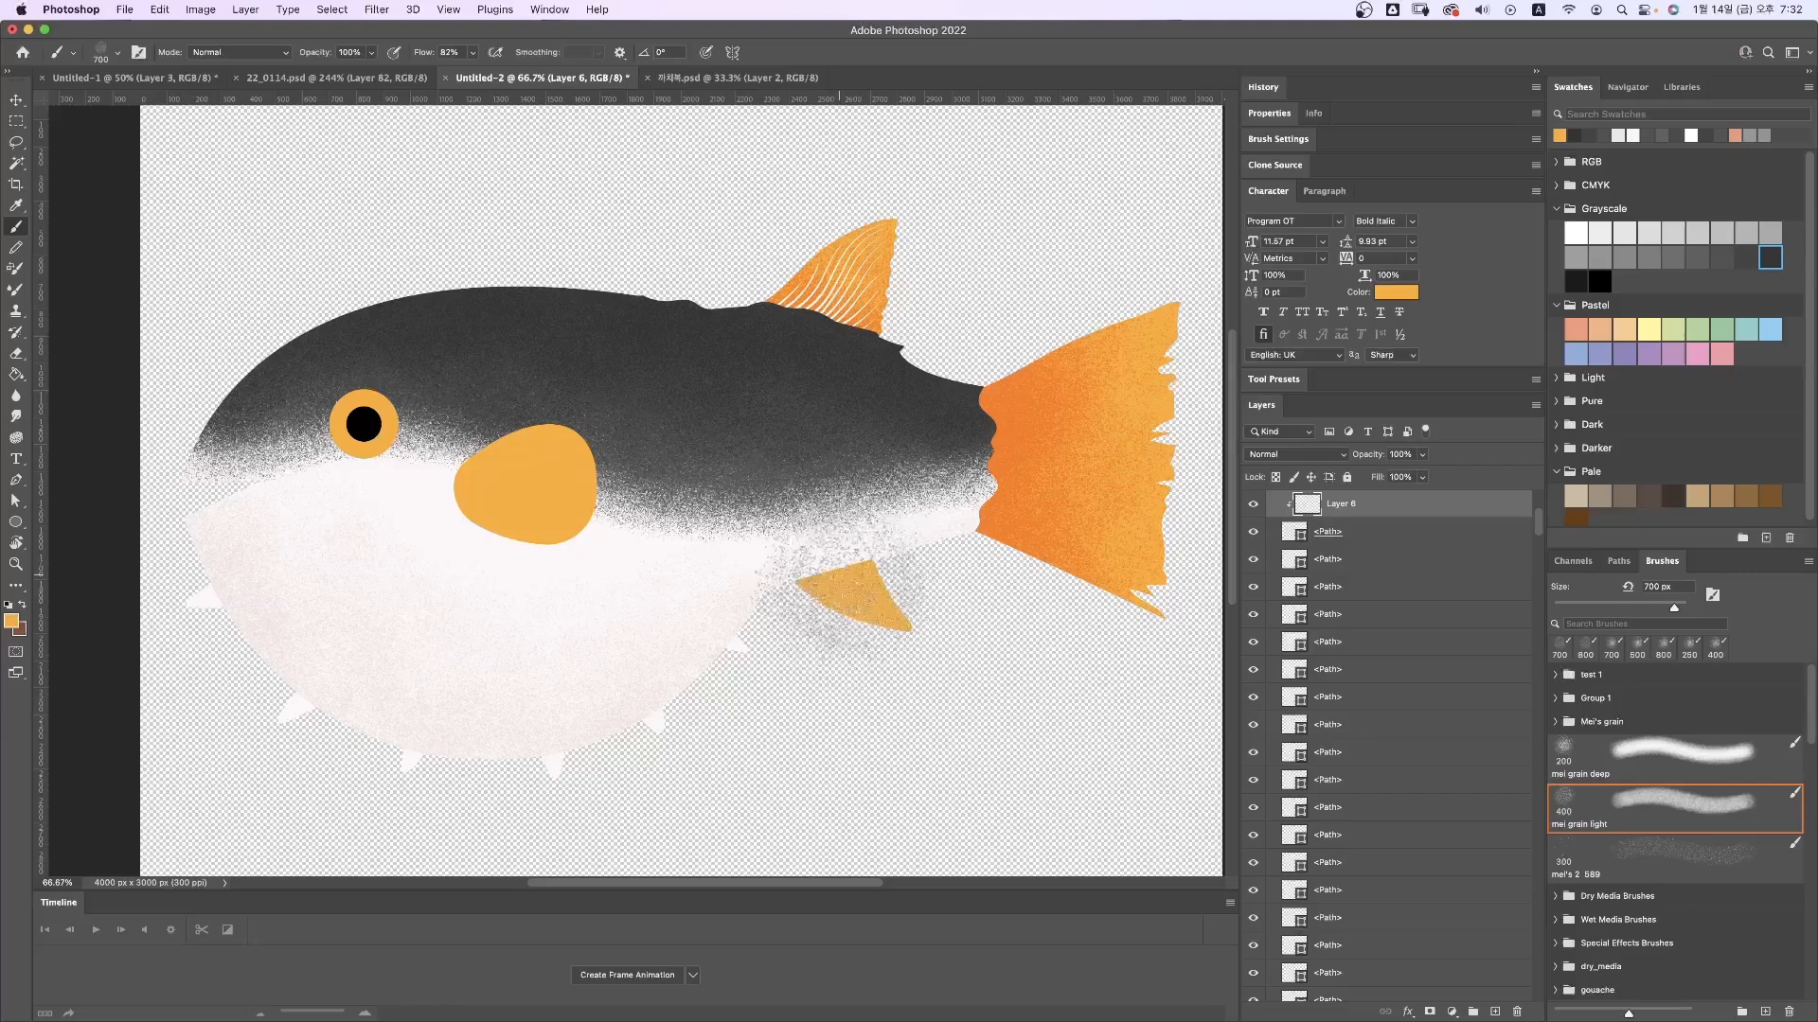
left_click(1295, 455)
left_click(1278, 511)
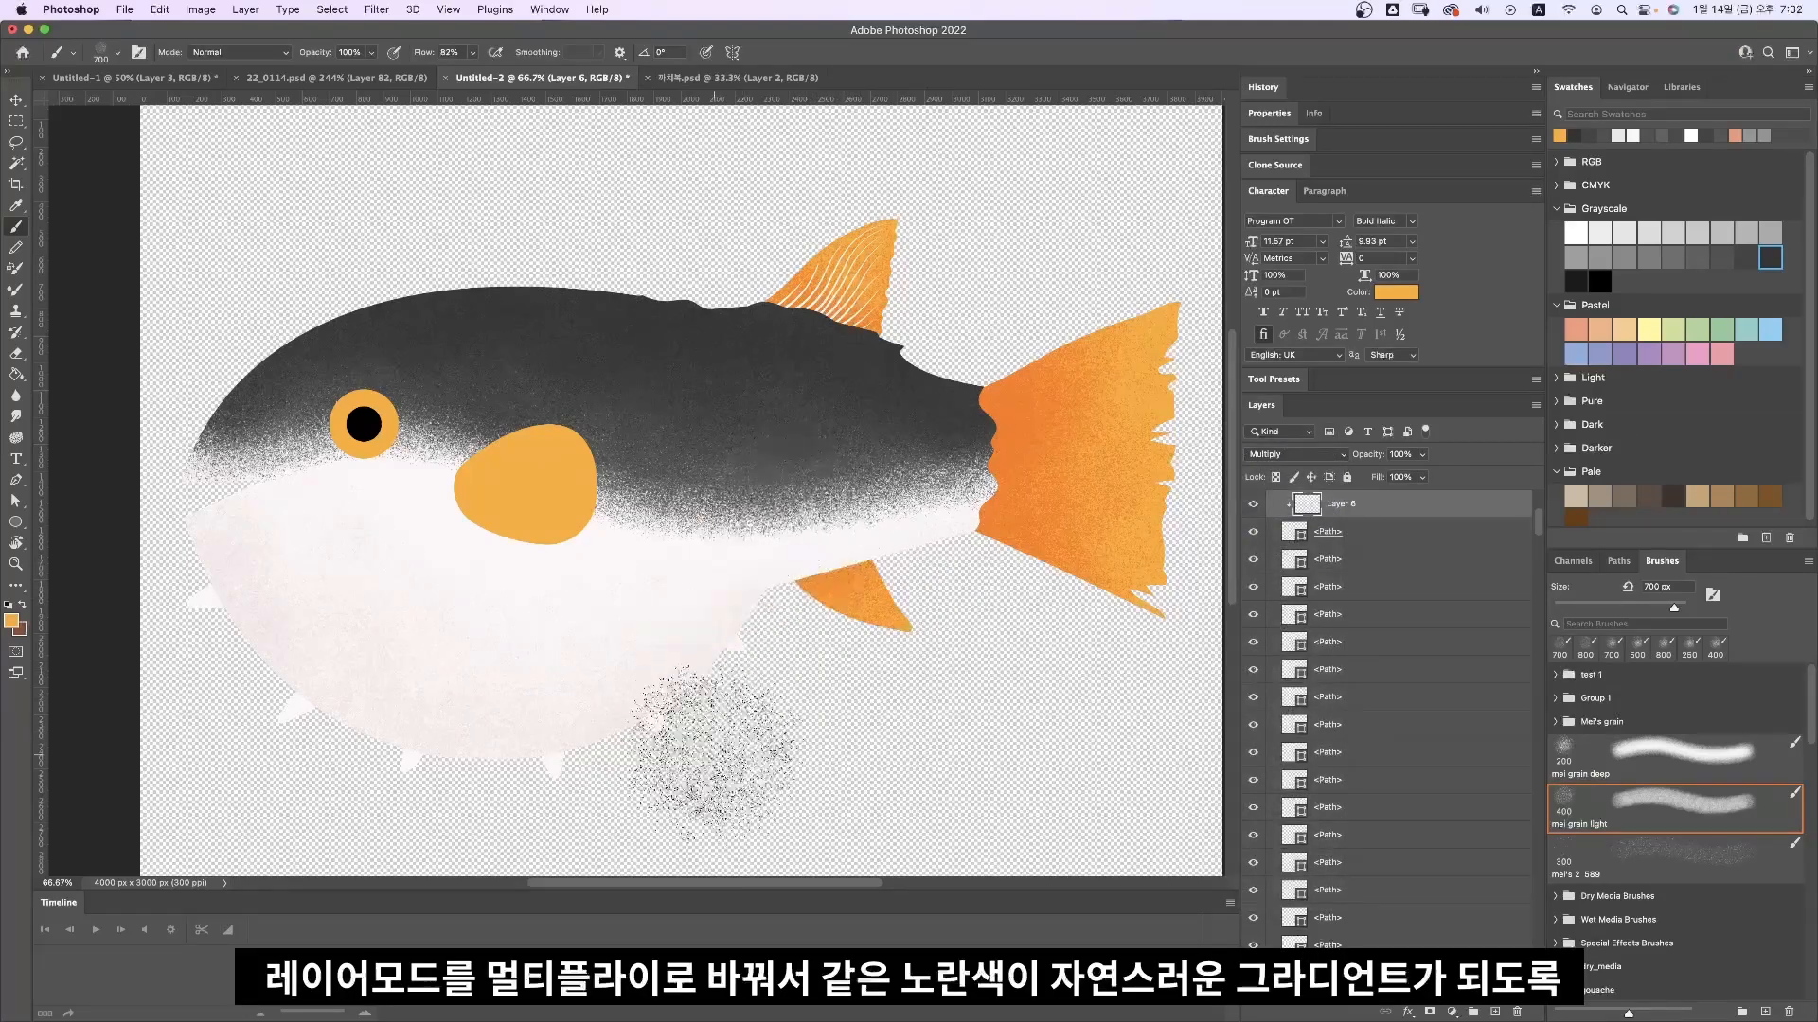
Step: Add a clipped Multiply layer over the pectoral fin and shade the fin's front side with orange grain
key("v")
left_click(779, 616)
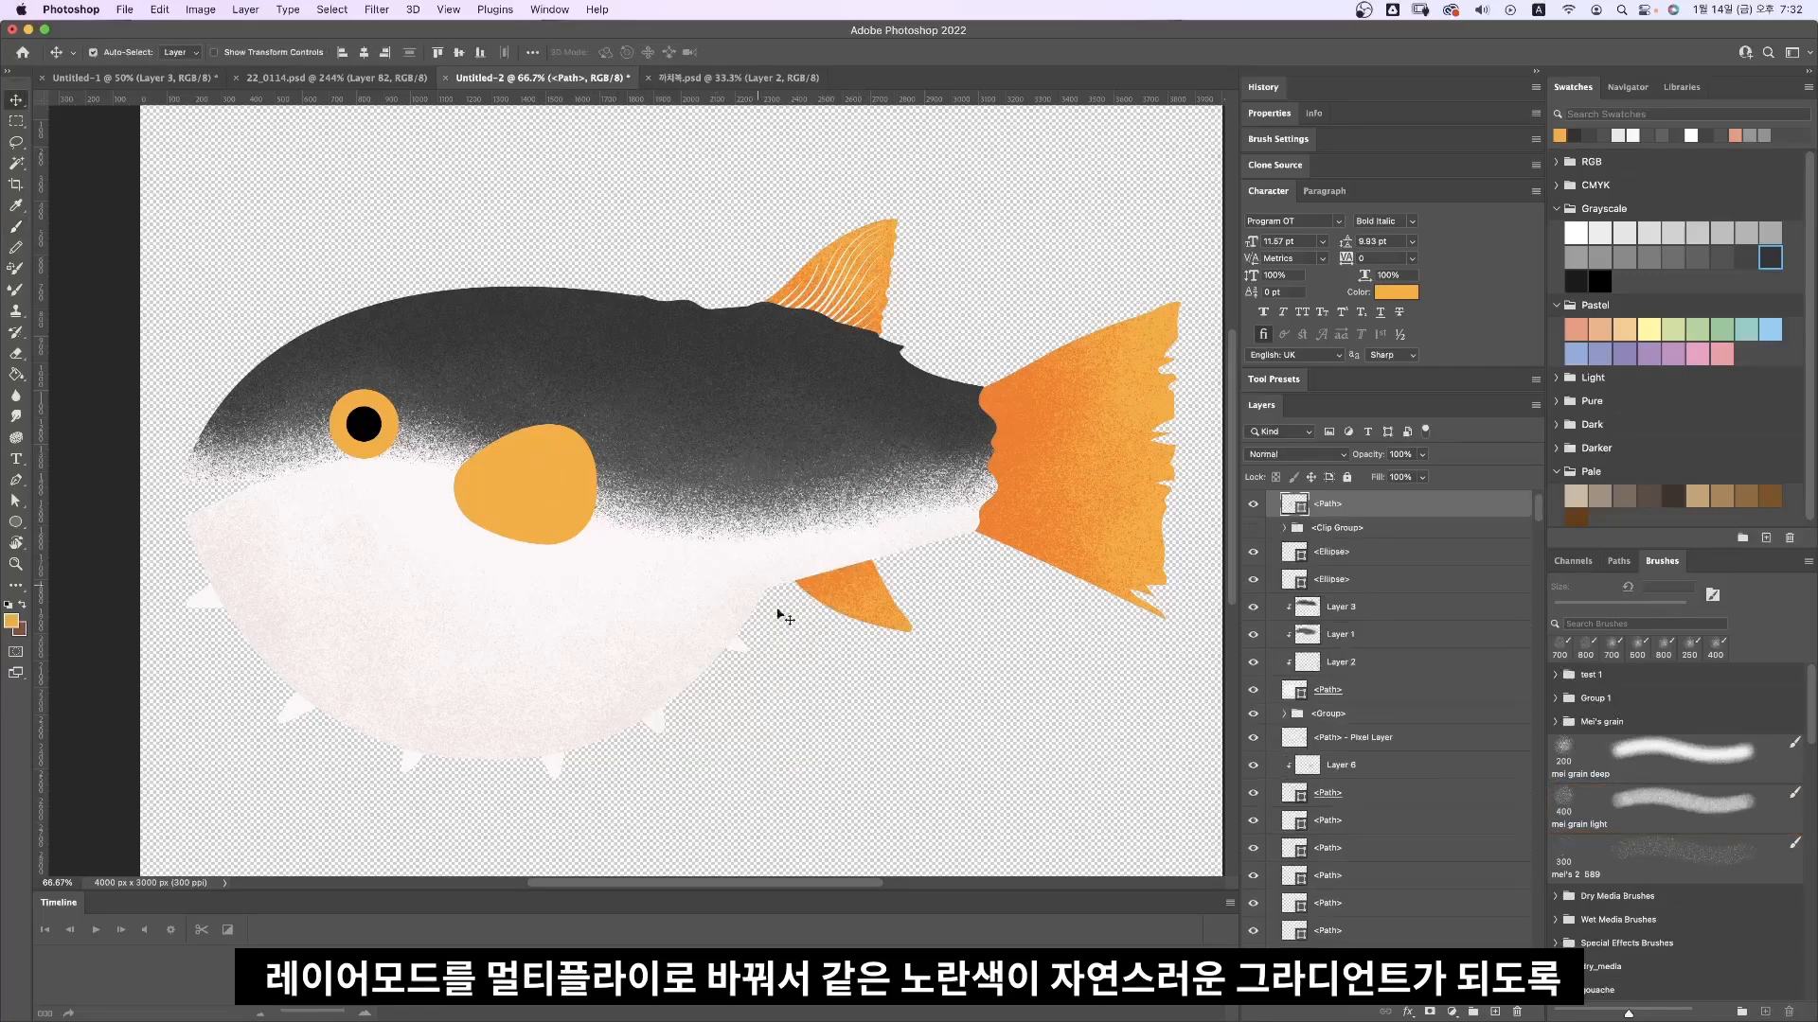
key("super+shift+n")
key("Return")
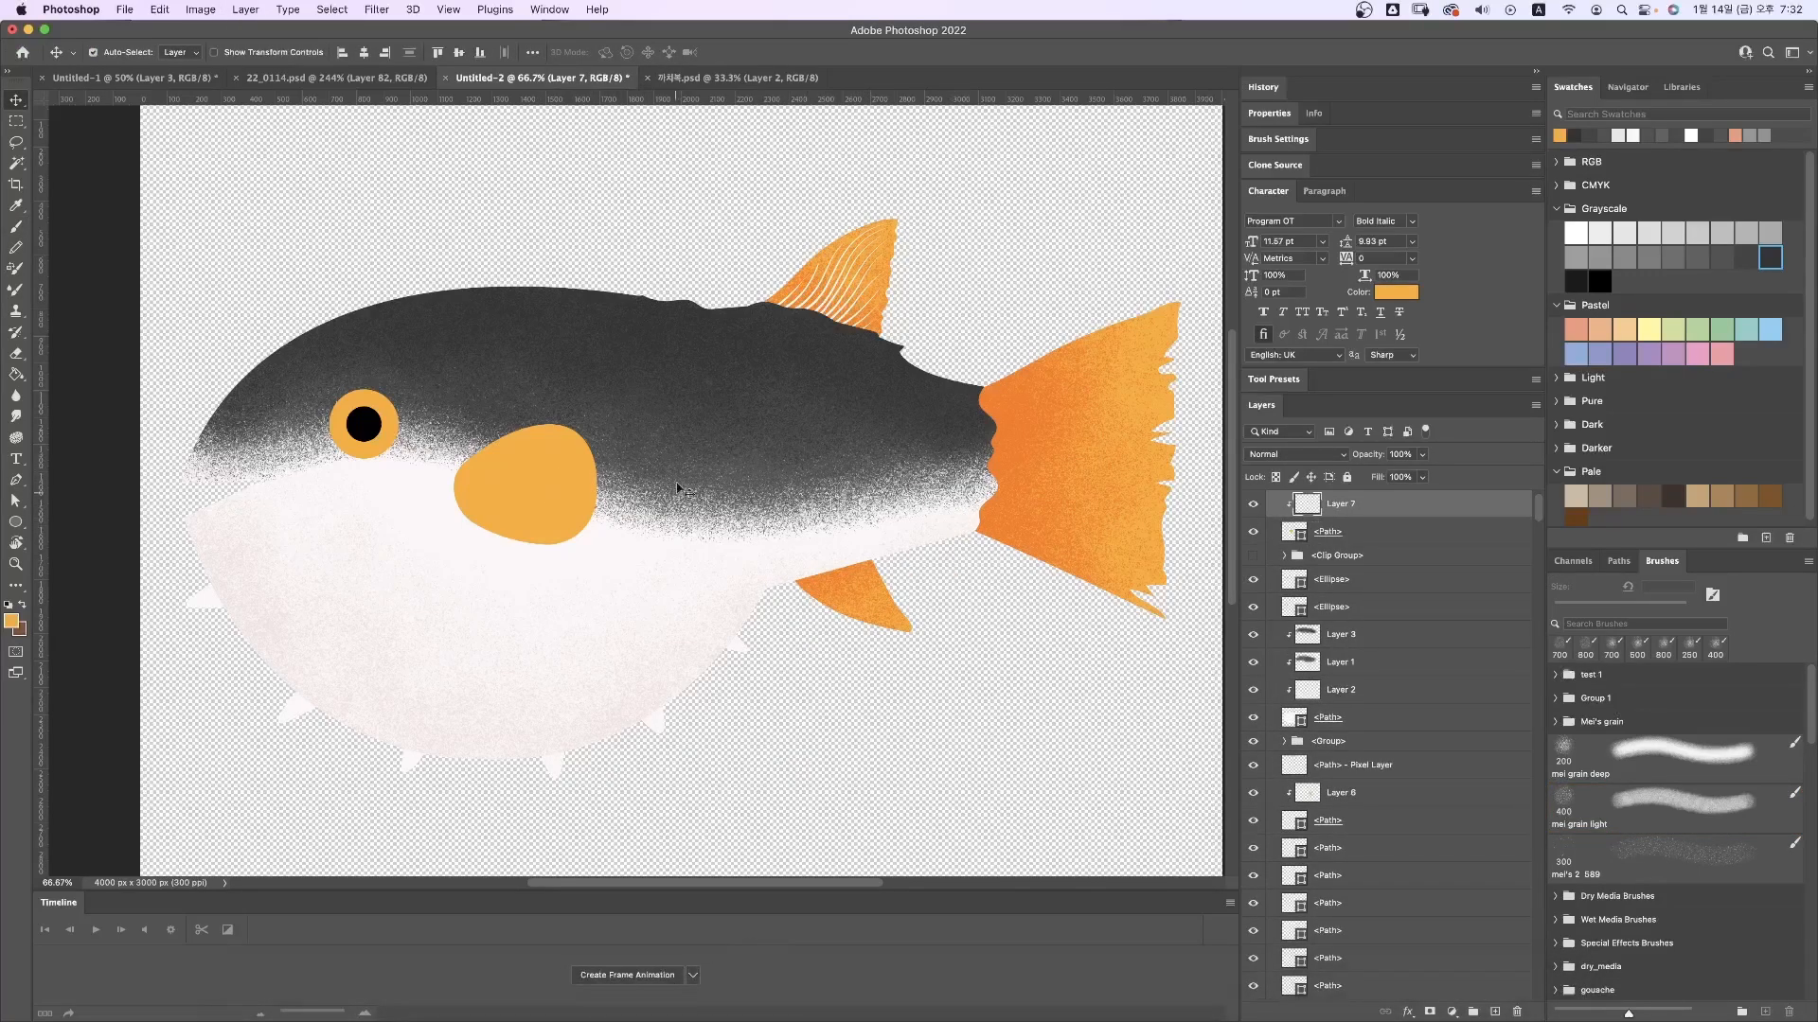
key("b")
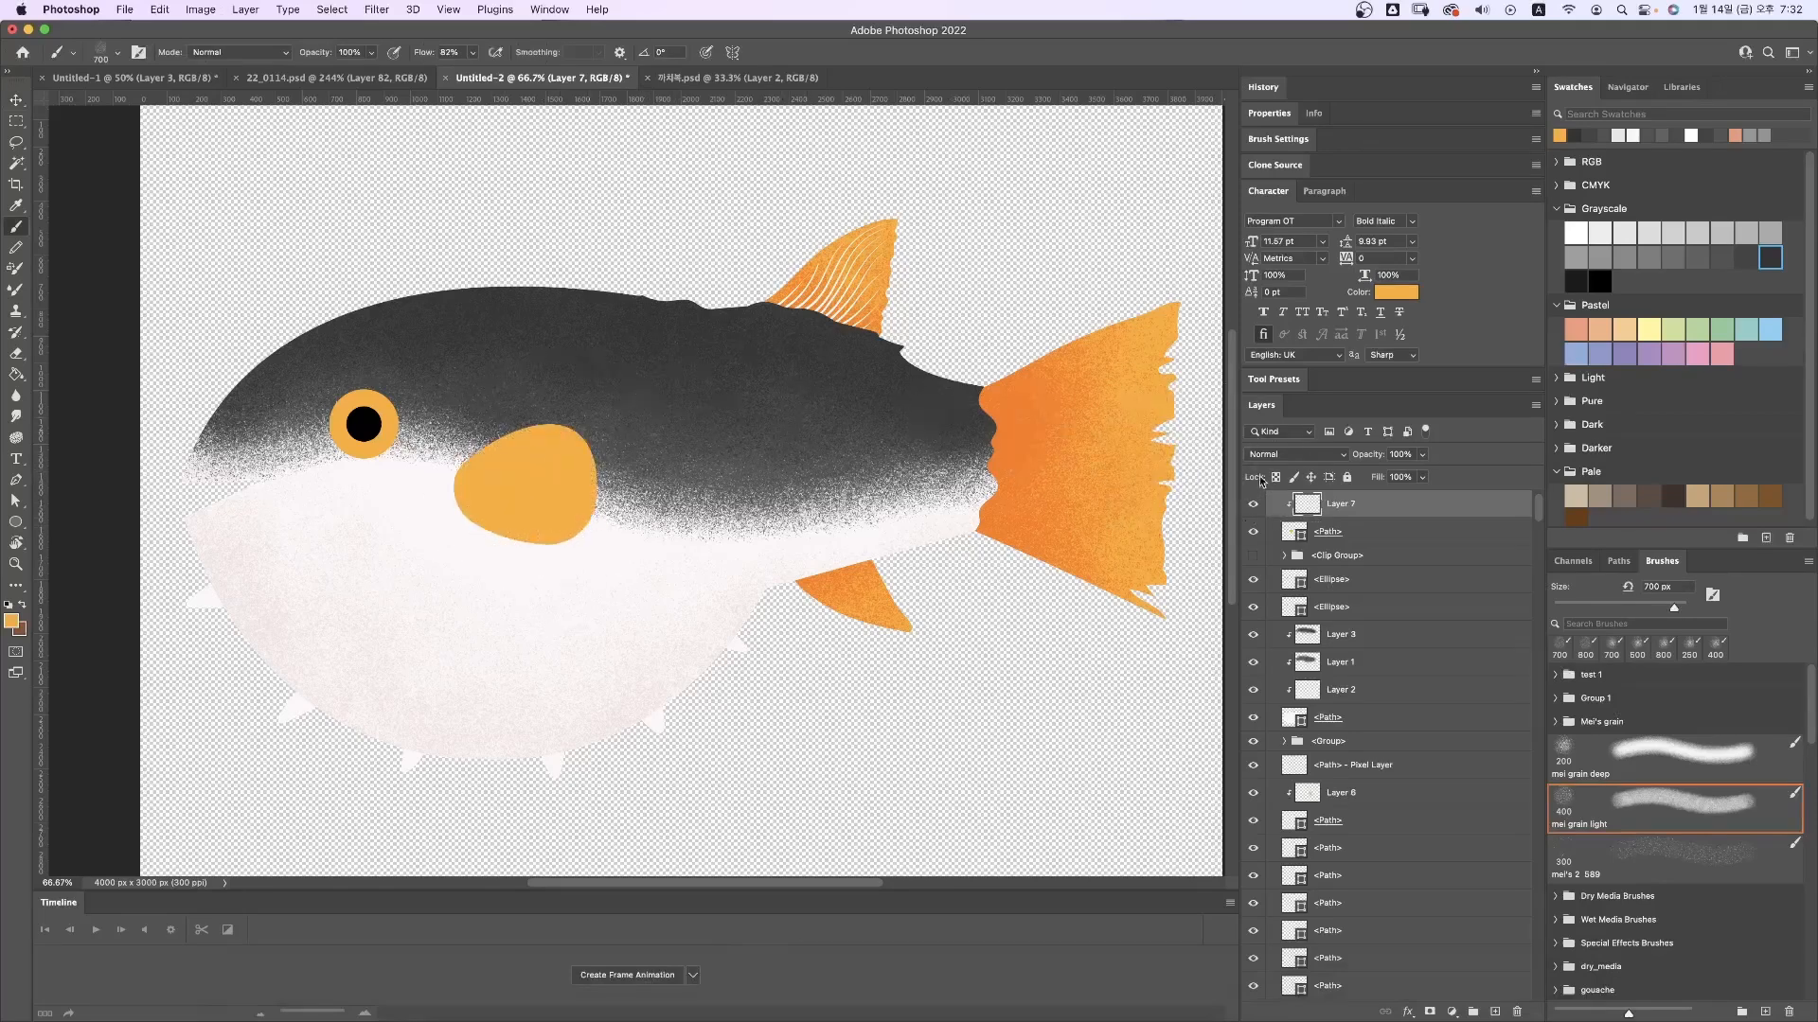
left_click(1296, 455)
left_click(1278, 511)
left_click_drag(378, 473, 445, 530)
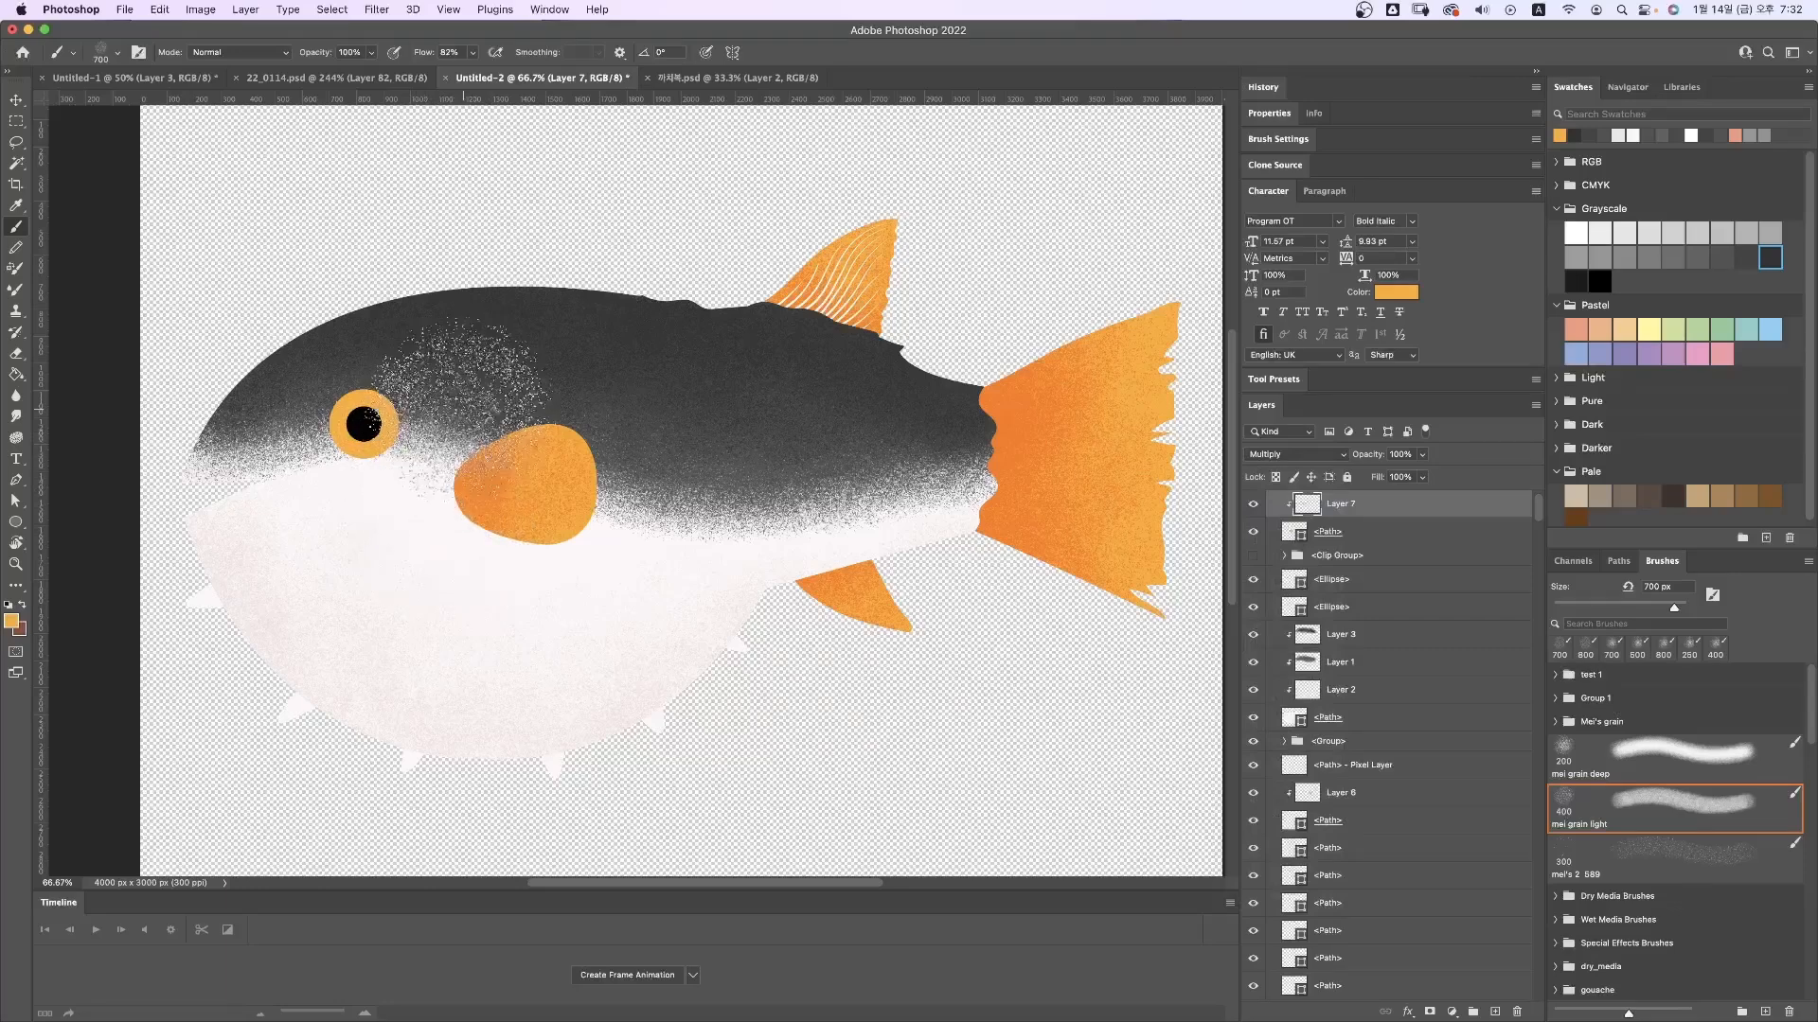
Step: Add a clipped Multiply layer over the eye's outer ring and shade the ring with the same orange grain
key("v")
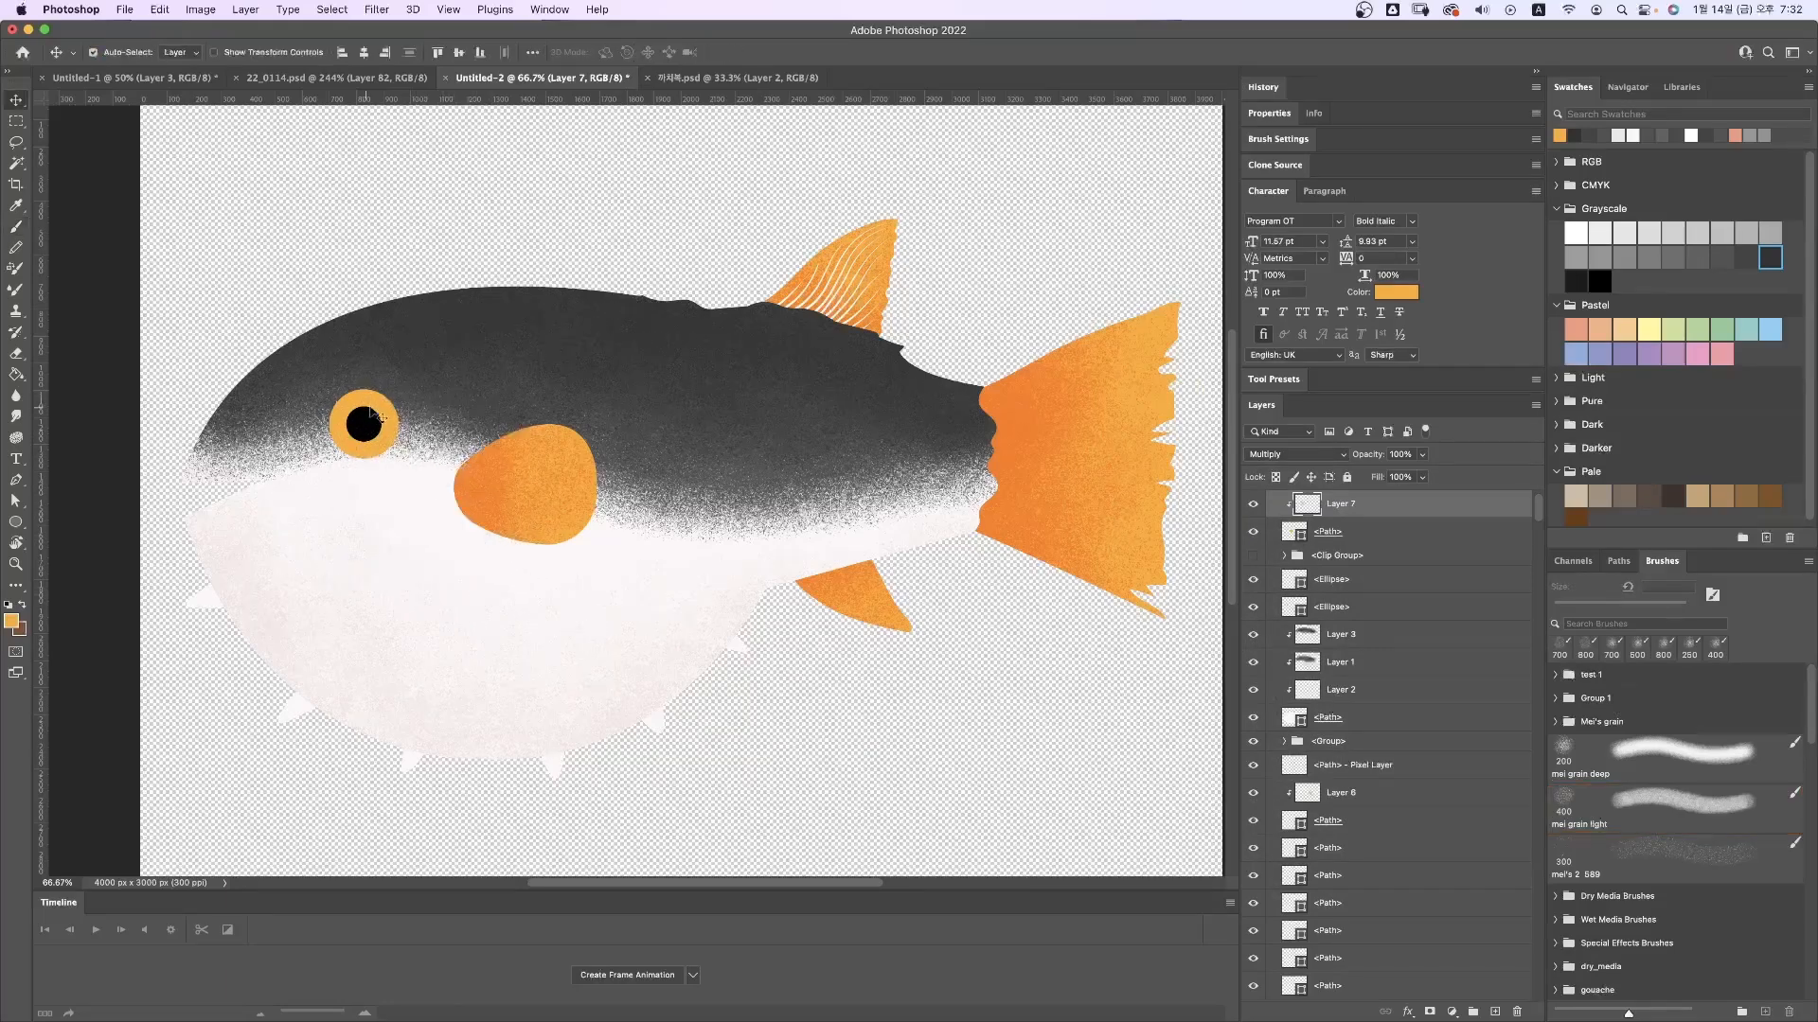
left_click(443, 454)
key("super+shift+n")
key("Return")
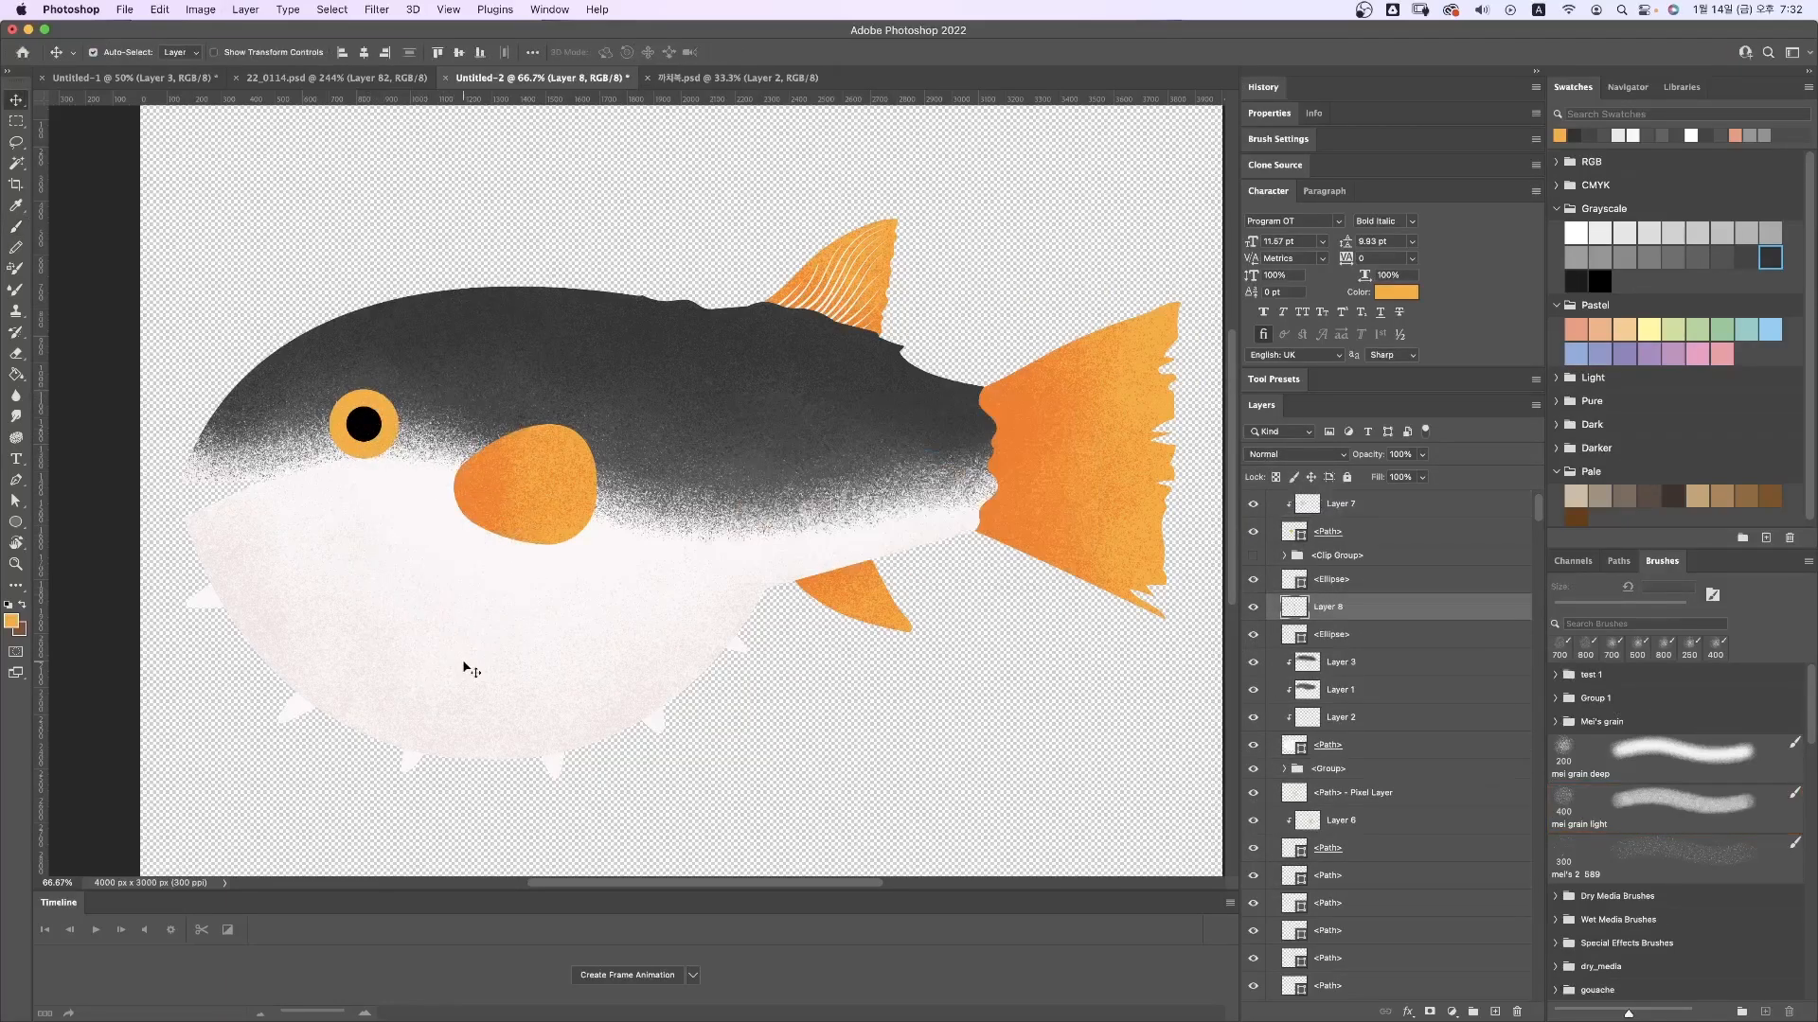
key("b")
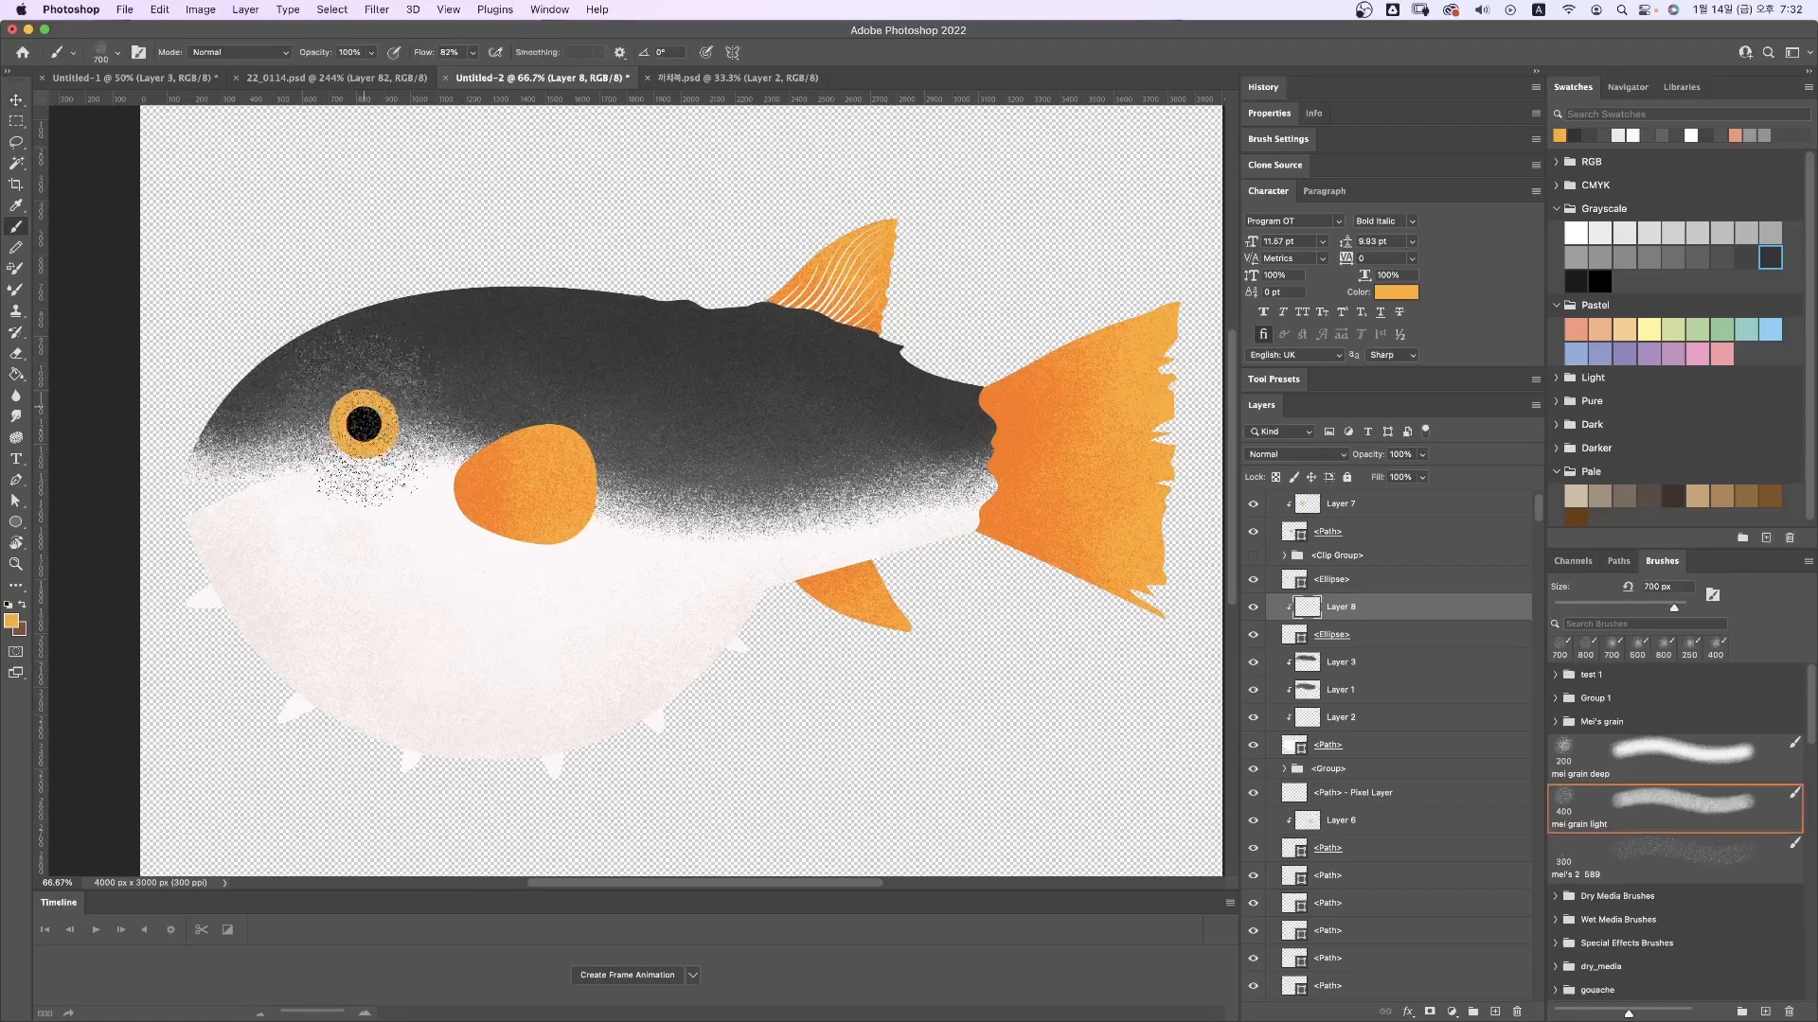
left_click(1295, 454)
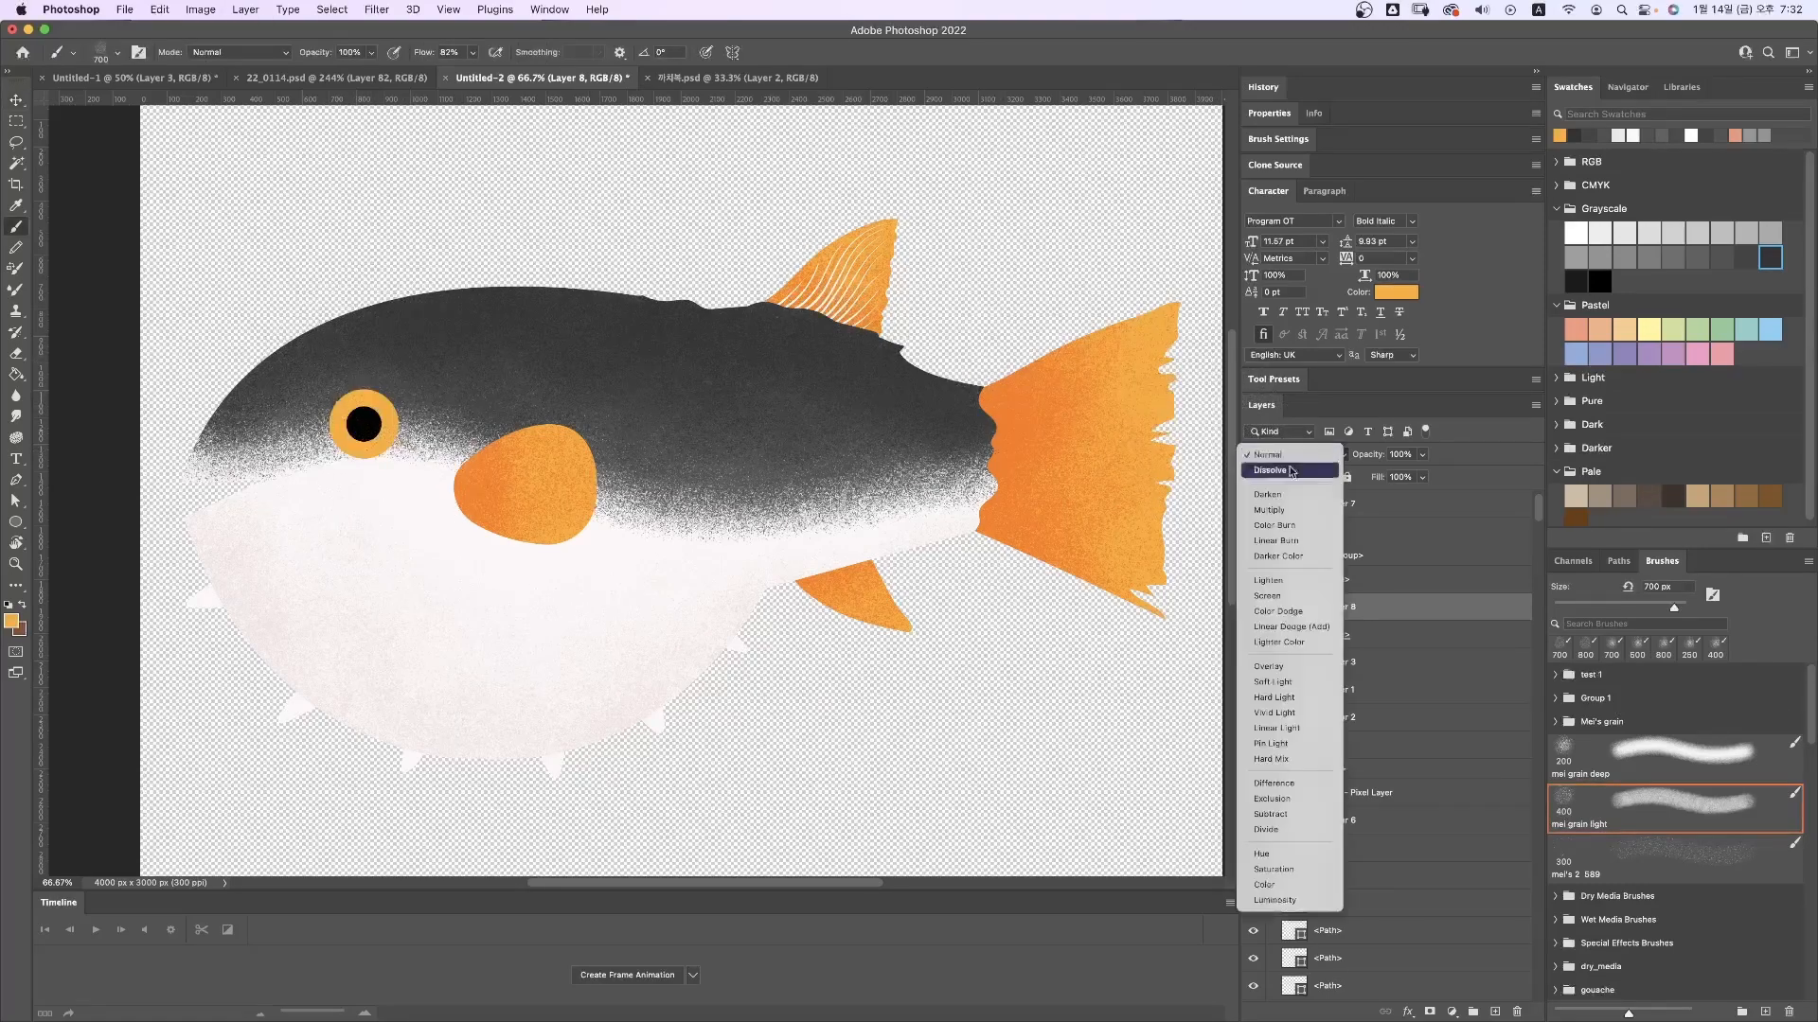
left_click(1278, 507)
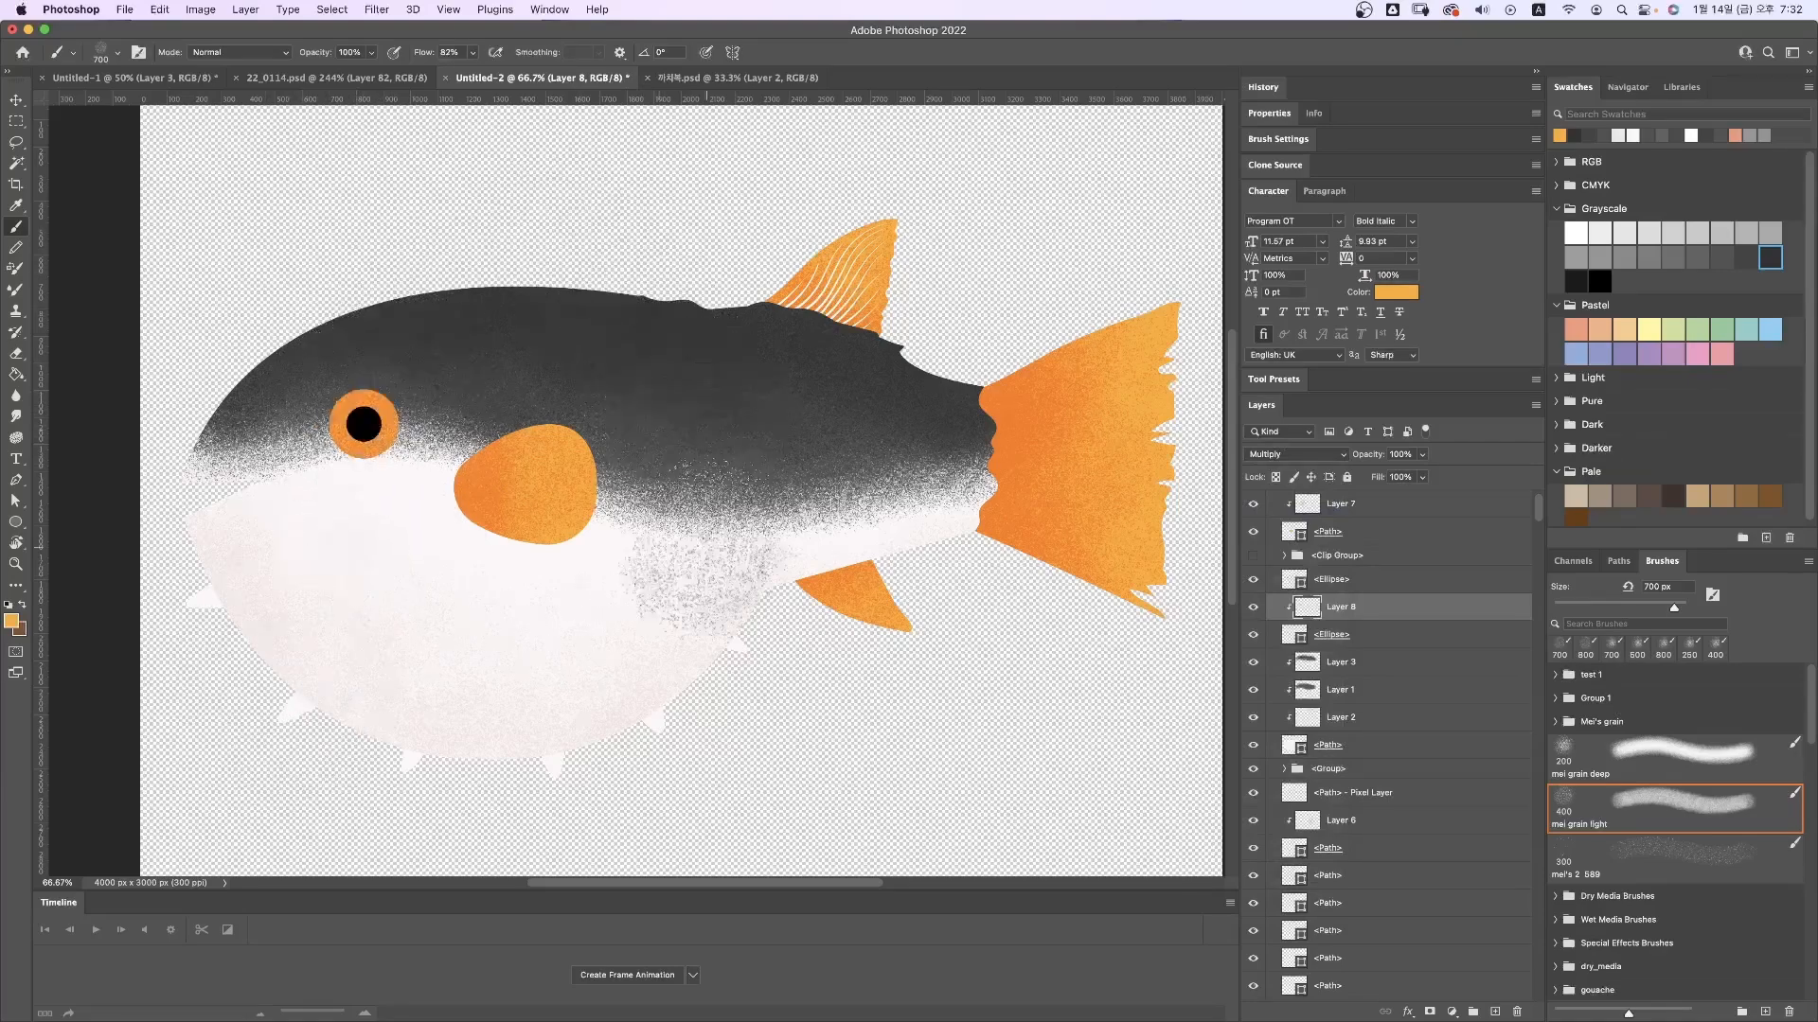
Step: Add another layer above the dorsal fin's orange shading, clip it to the fin, and sample the body's dark grey
key("v")
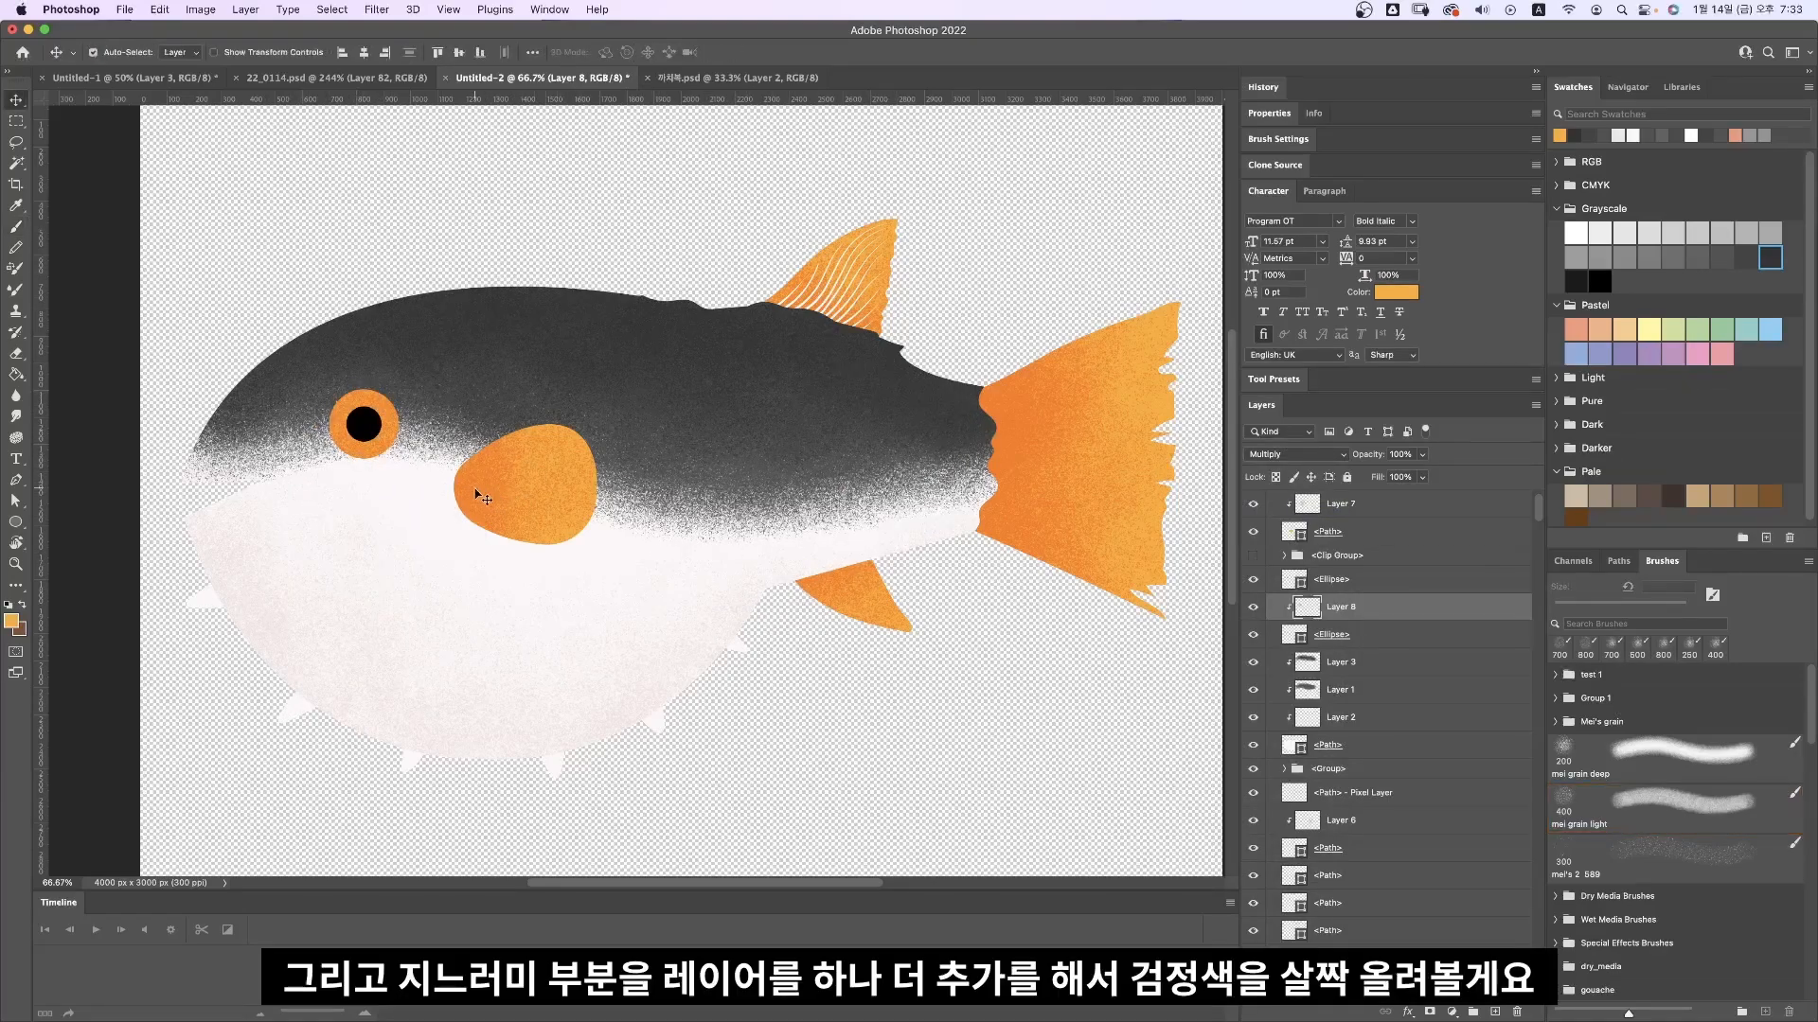
left_click(888, 267)
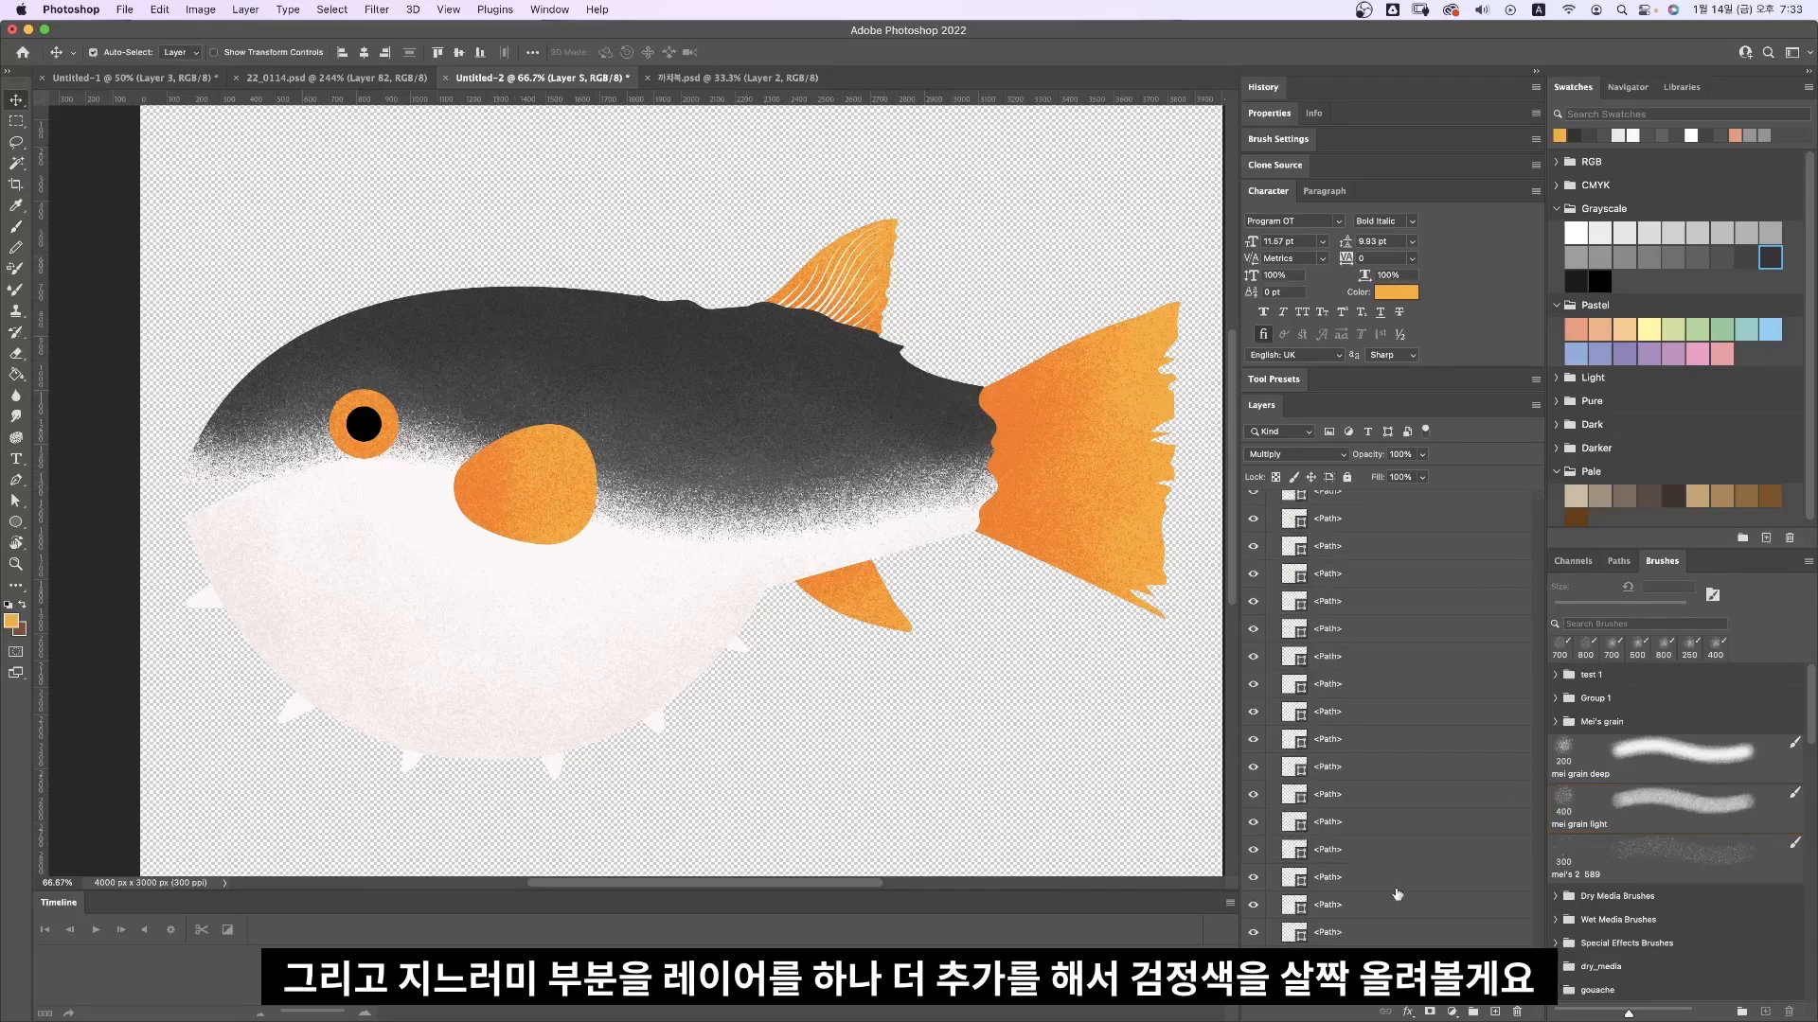
scroll(1387, 711, "down", 3)
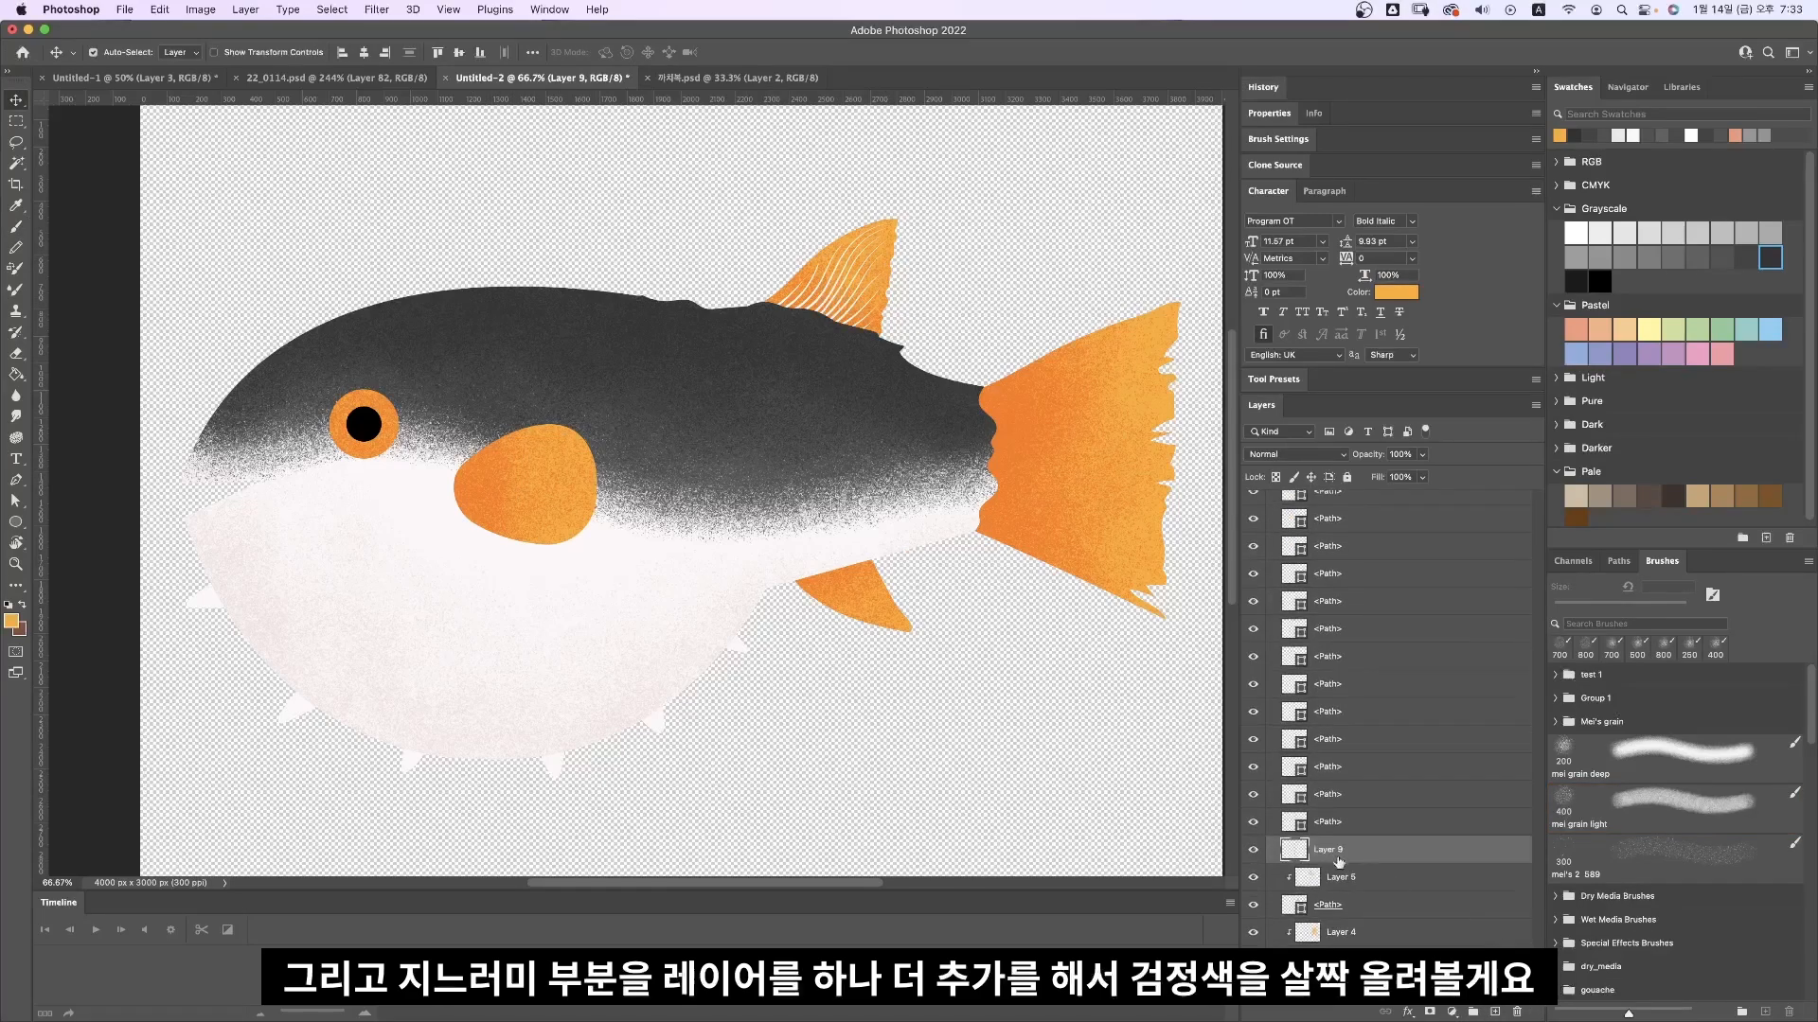
left_click_drag(1338, 860, 1383, 843)
key("i")
left_click(849, 336)
key("b")
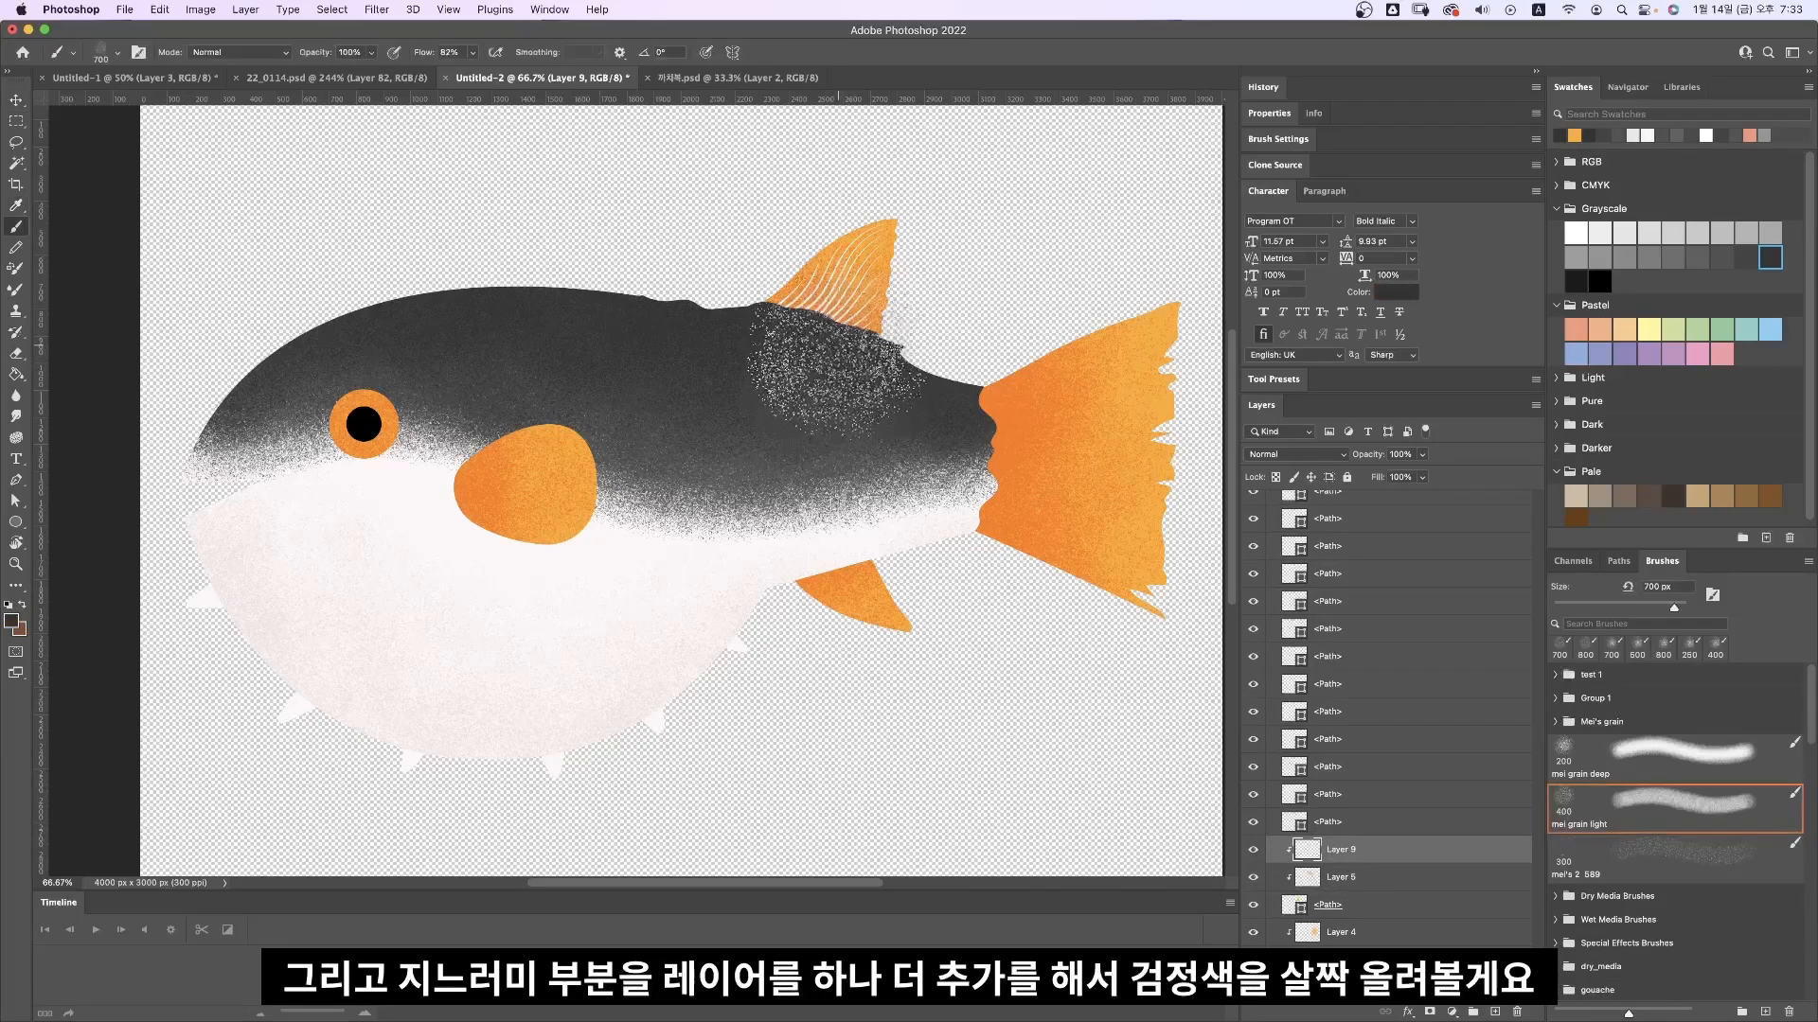
Step: Shade the base of the dorsal fin in dark grey with the mei grain deep brush at 300 px
left_click(1682, 745)
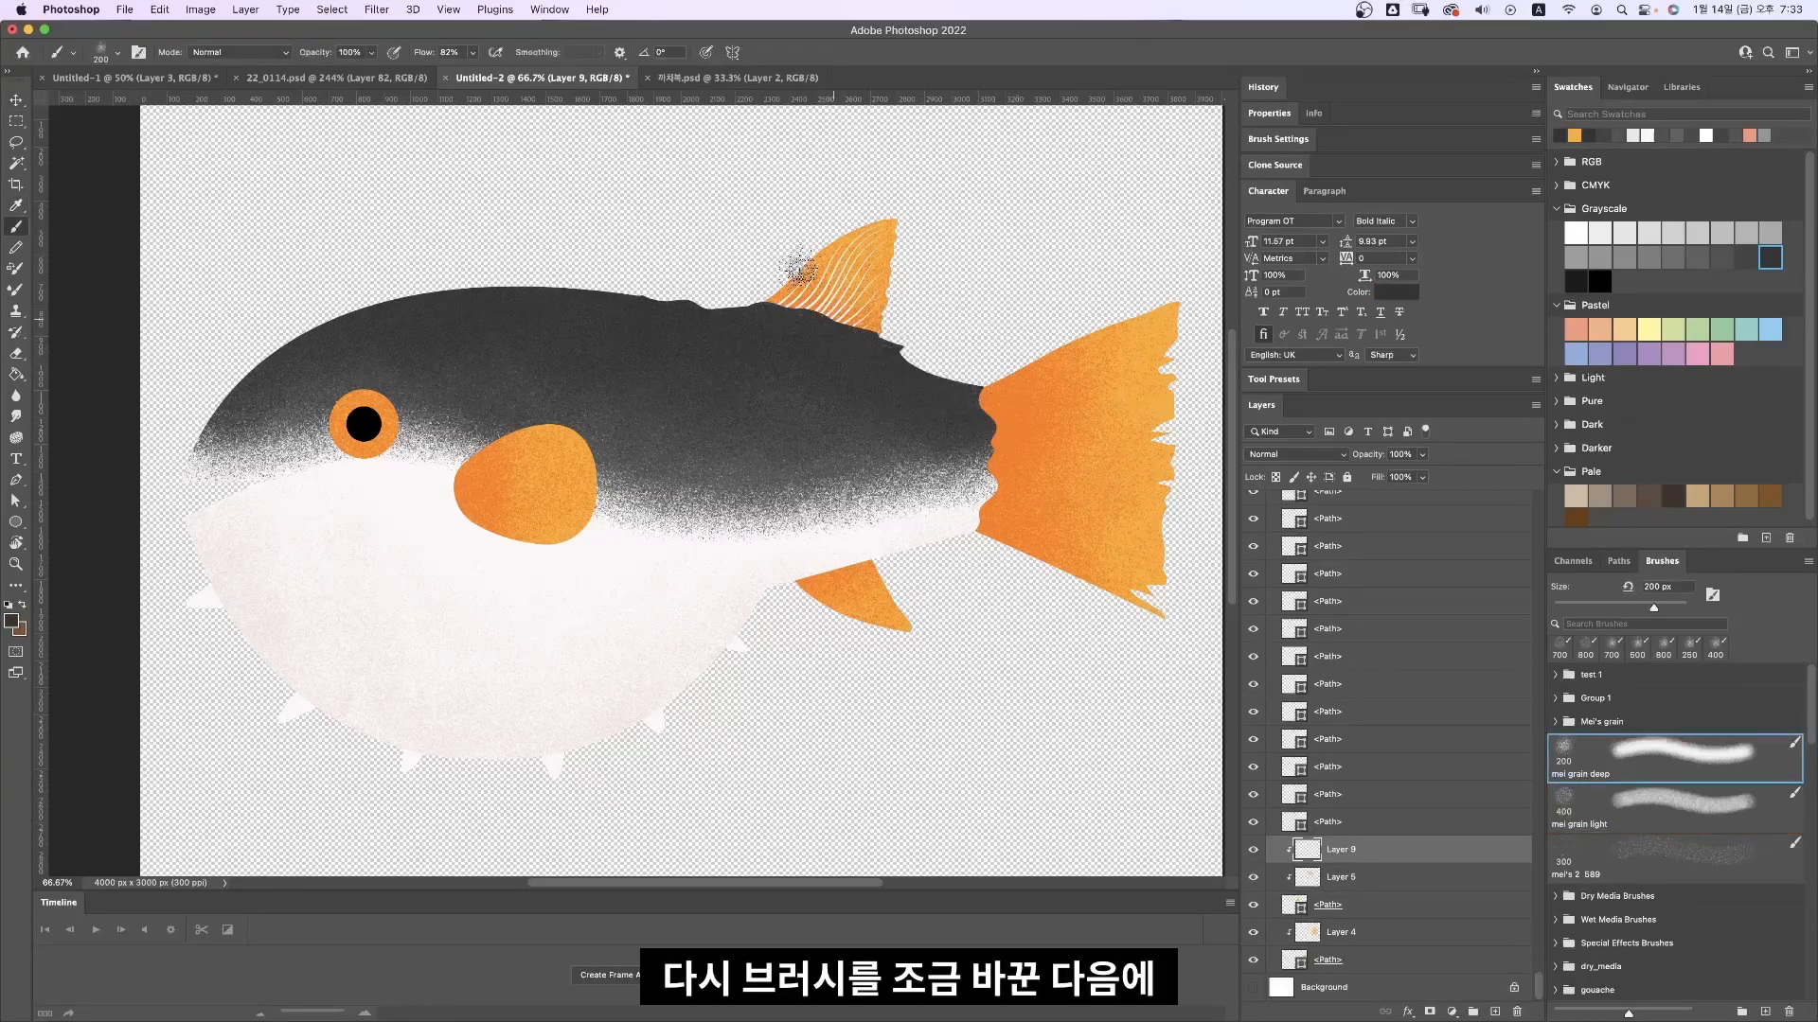
key("bracketright")
key("bracketright")
key("bracketright")
key("bracketright")
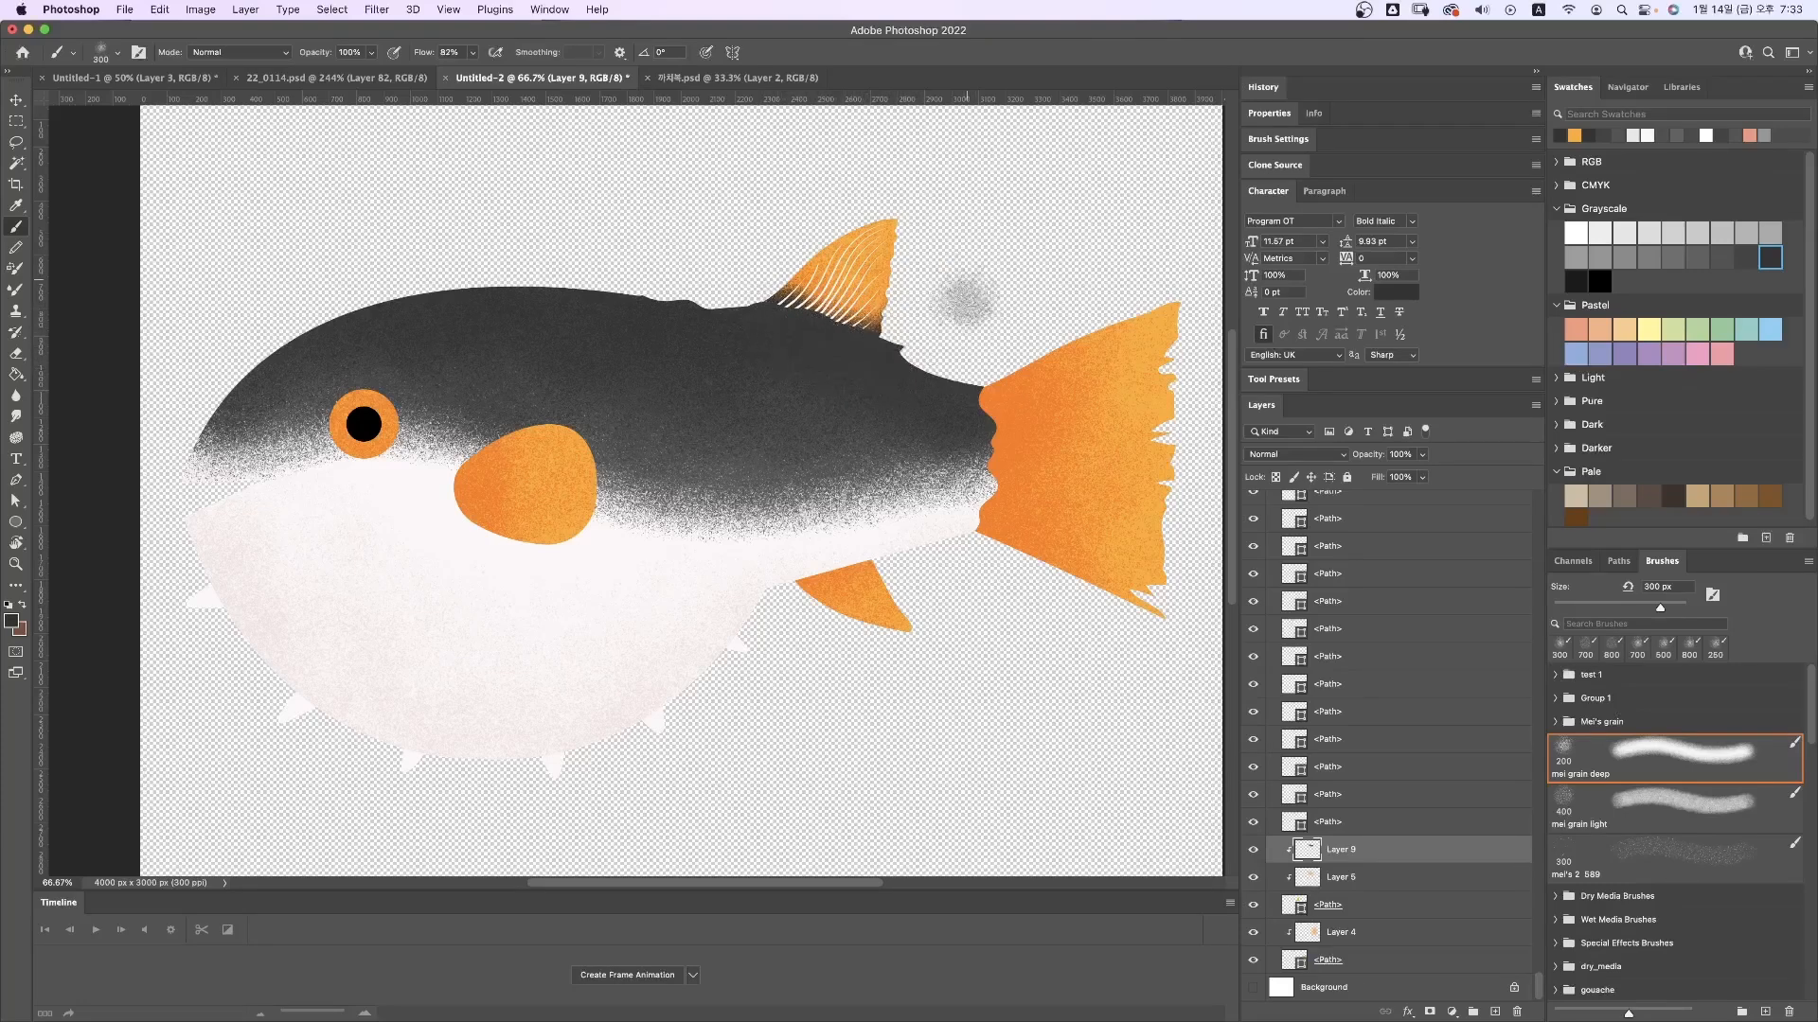
Step: Add a new layer above the pectoral fin's orange shading and clip it to the fin
key("v")
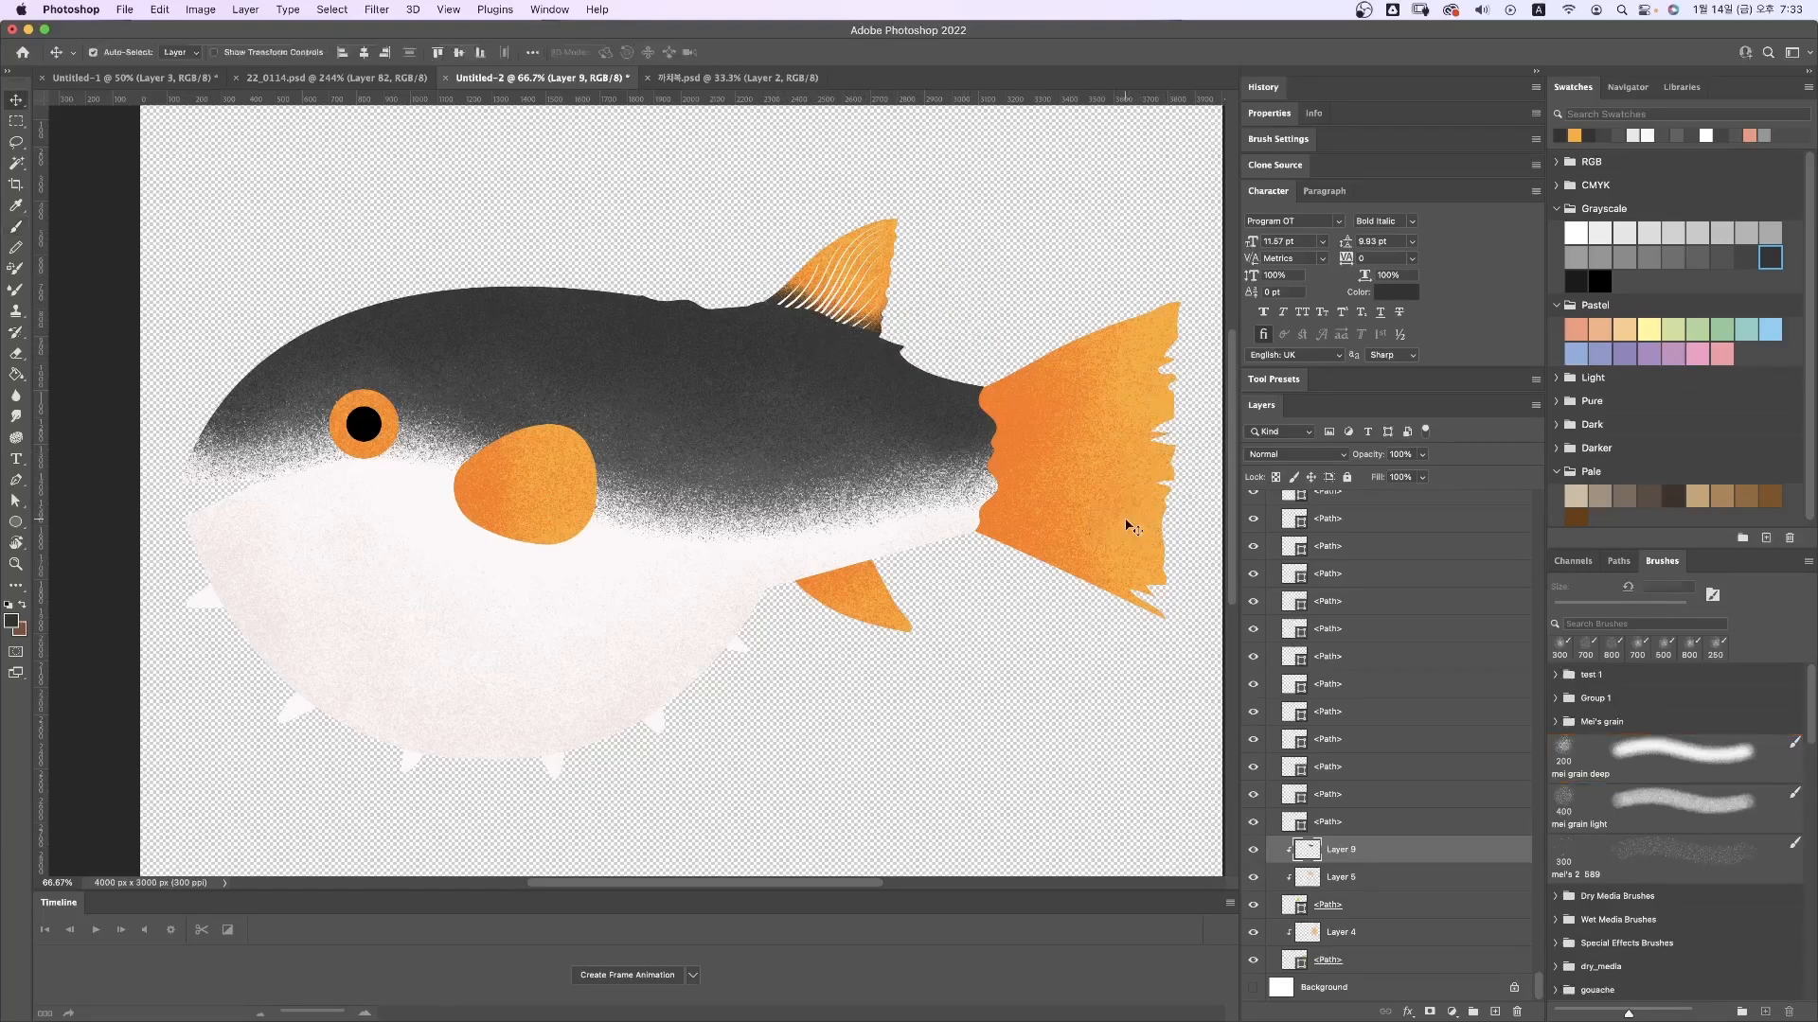
left_click(477, 499)
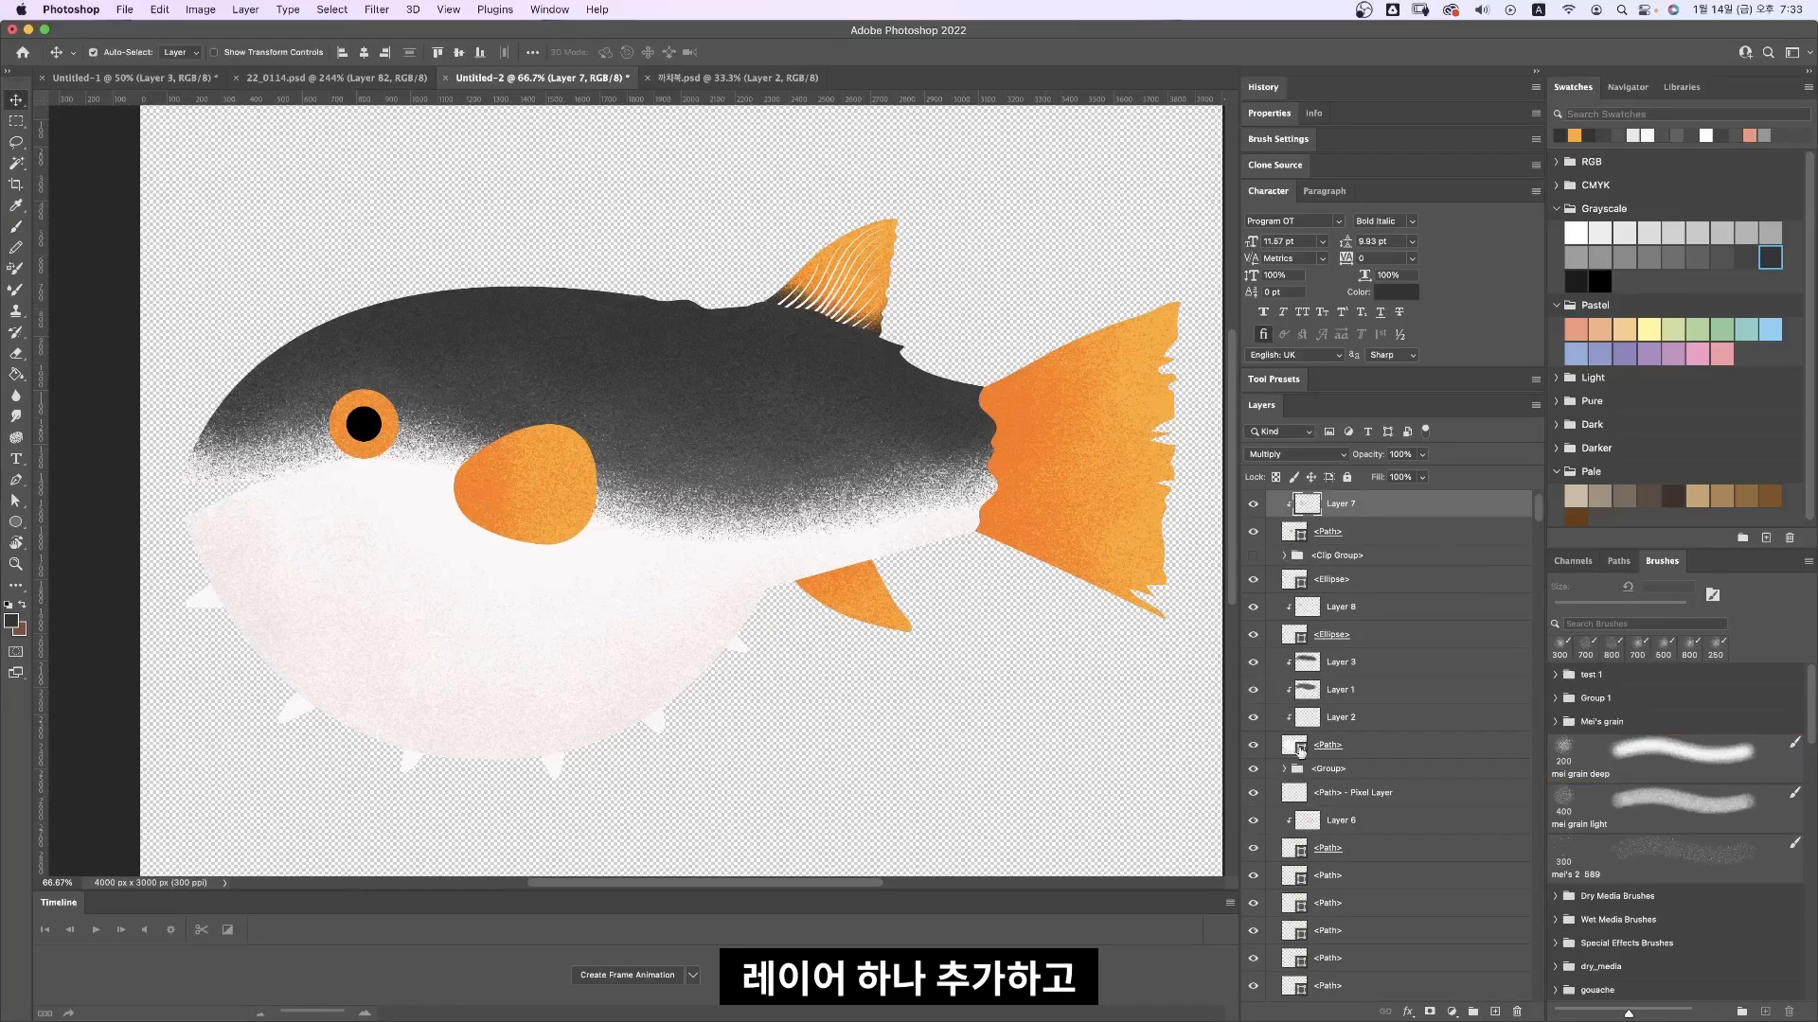
scroll(1544, 514, "up", 1)
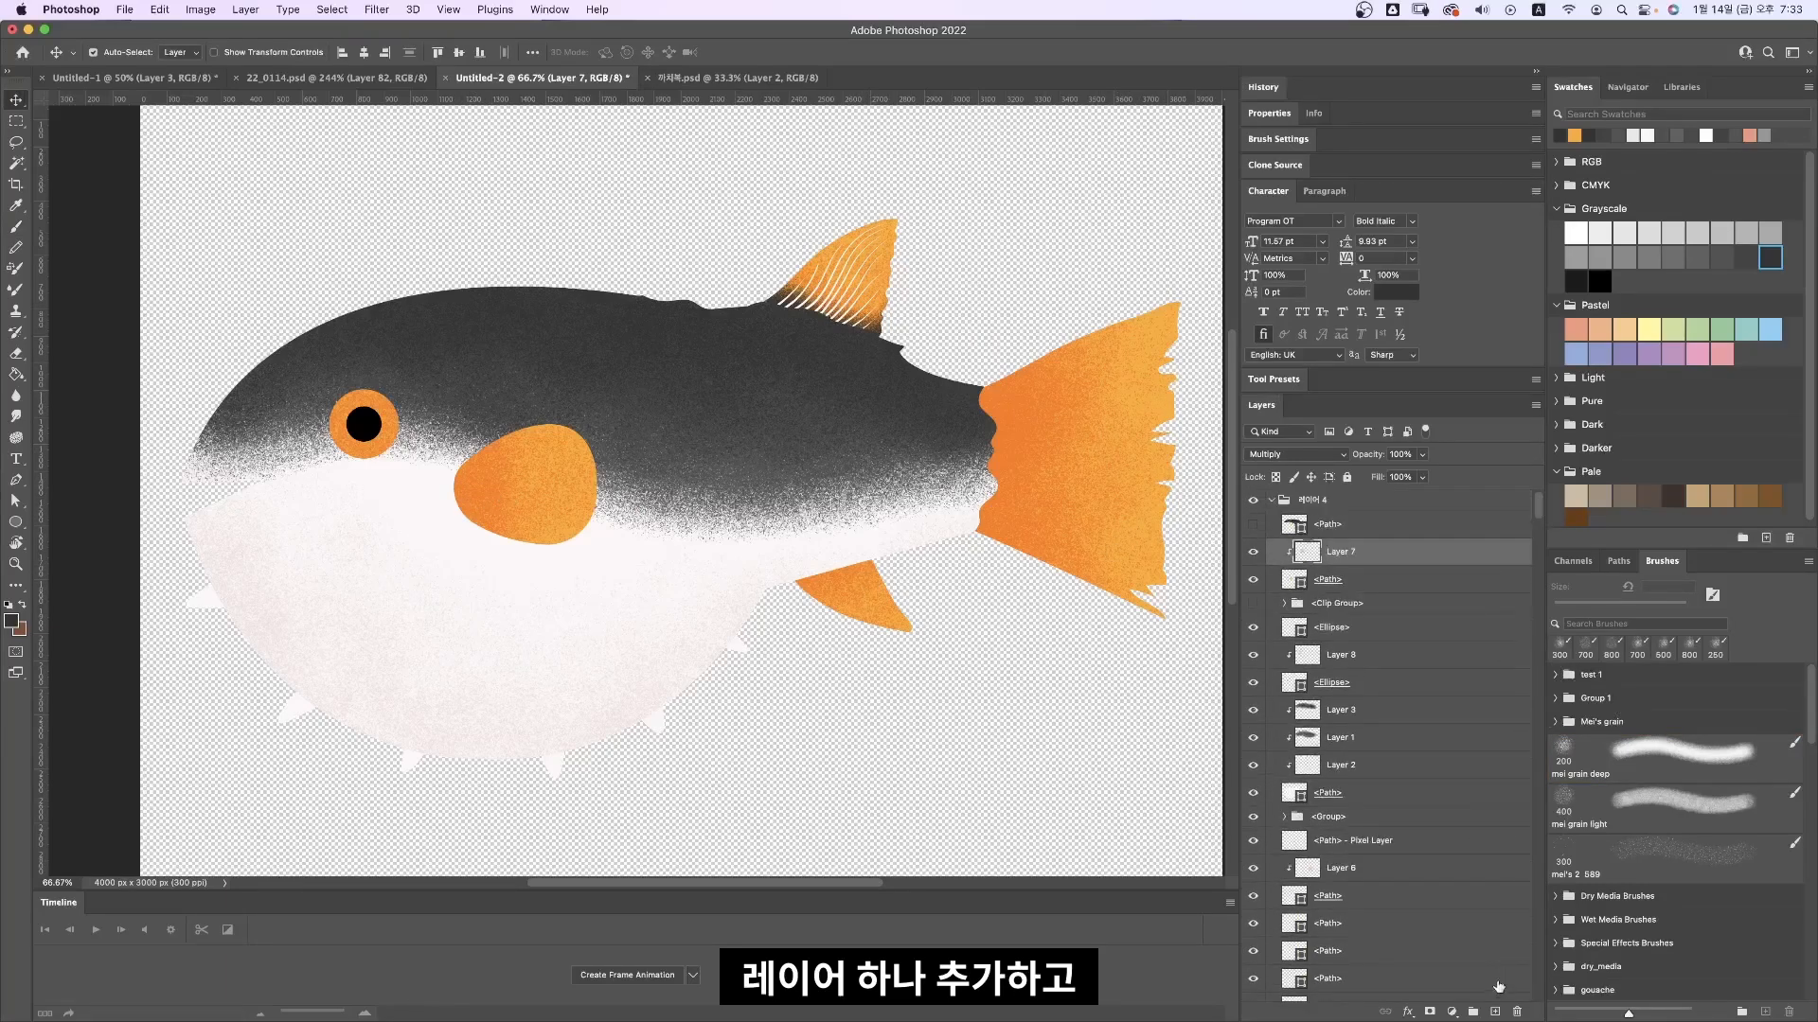
left_click(1495, 1012)
left_click(1328, 566, "alt")
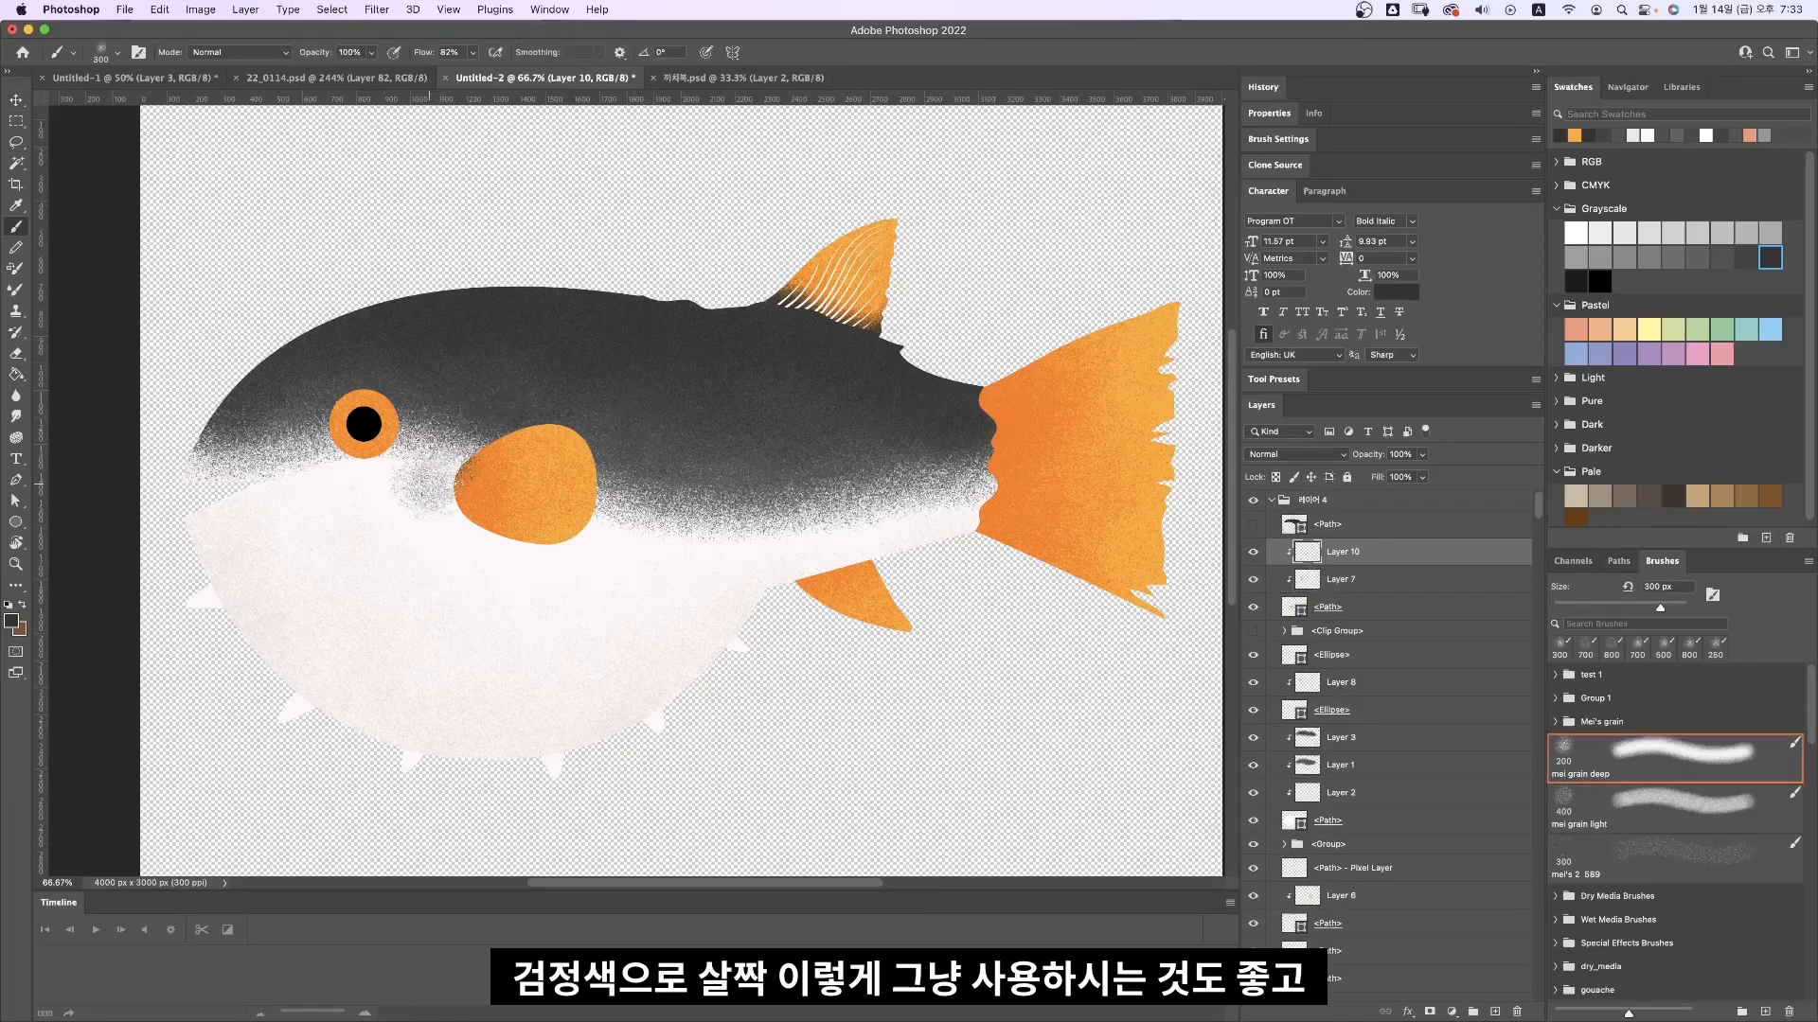
Step: Paint dark grey grain along the front edge of the pectoral fin
left_click_drag(427, 487, 437, 525)
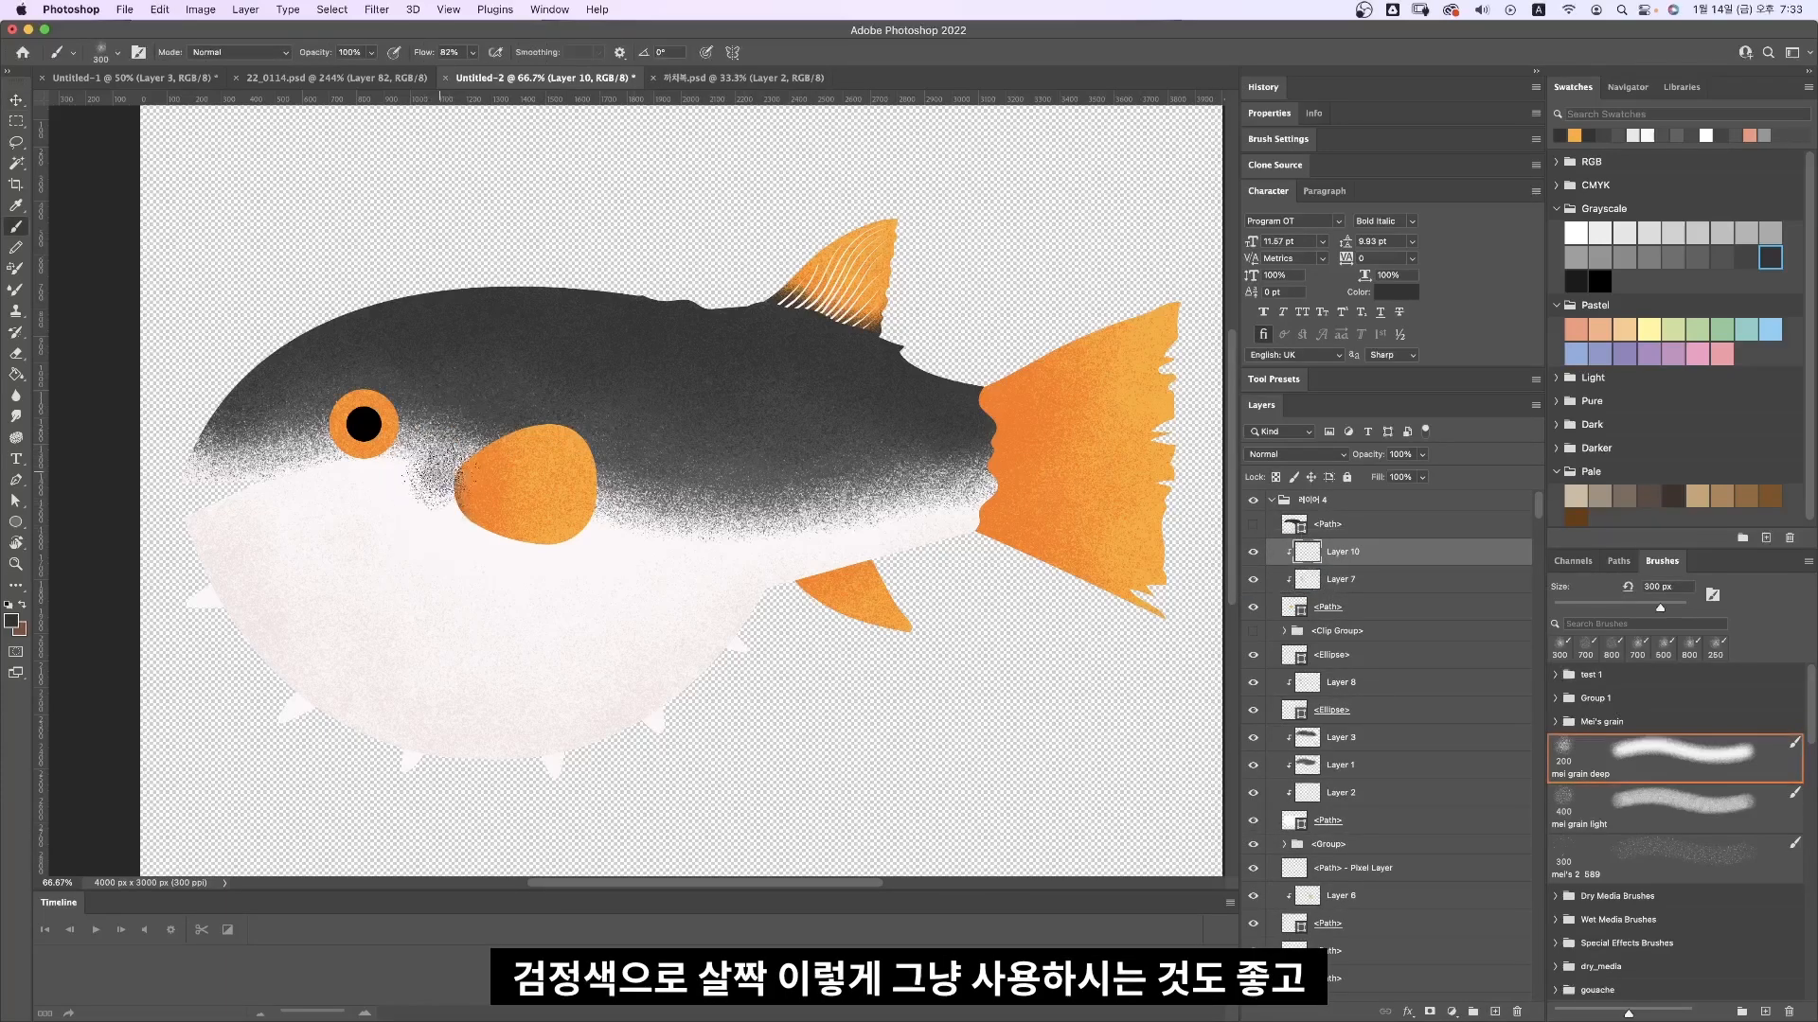
mouse_move(448, 442)
left_mouse_down()
mouse_move(433, 476)
mouse_move(454, 537)
mouse_move(436, 474)
left_mouse_up()
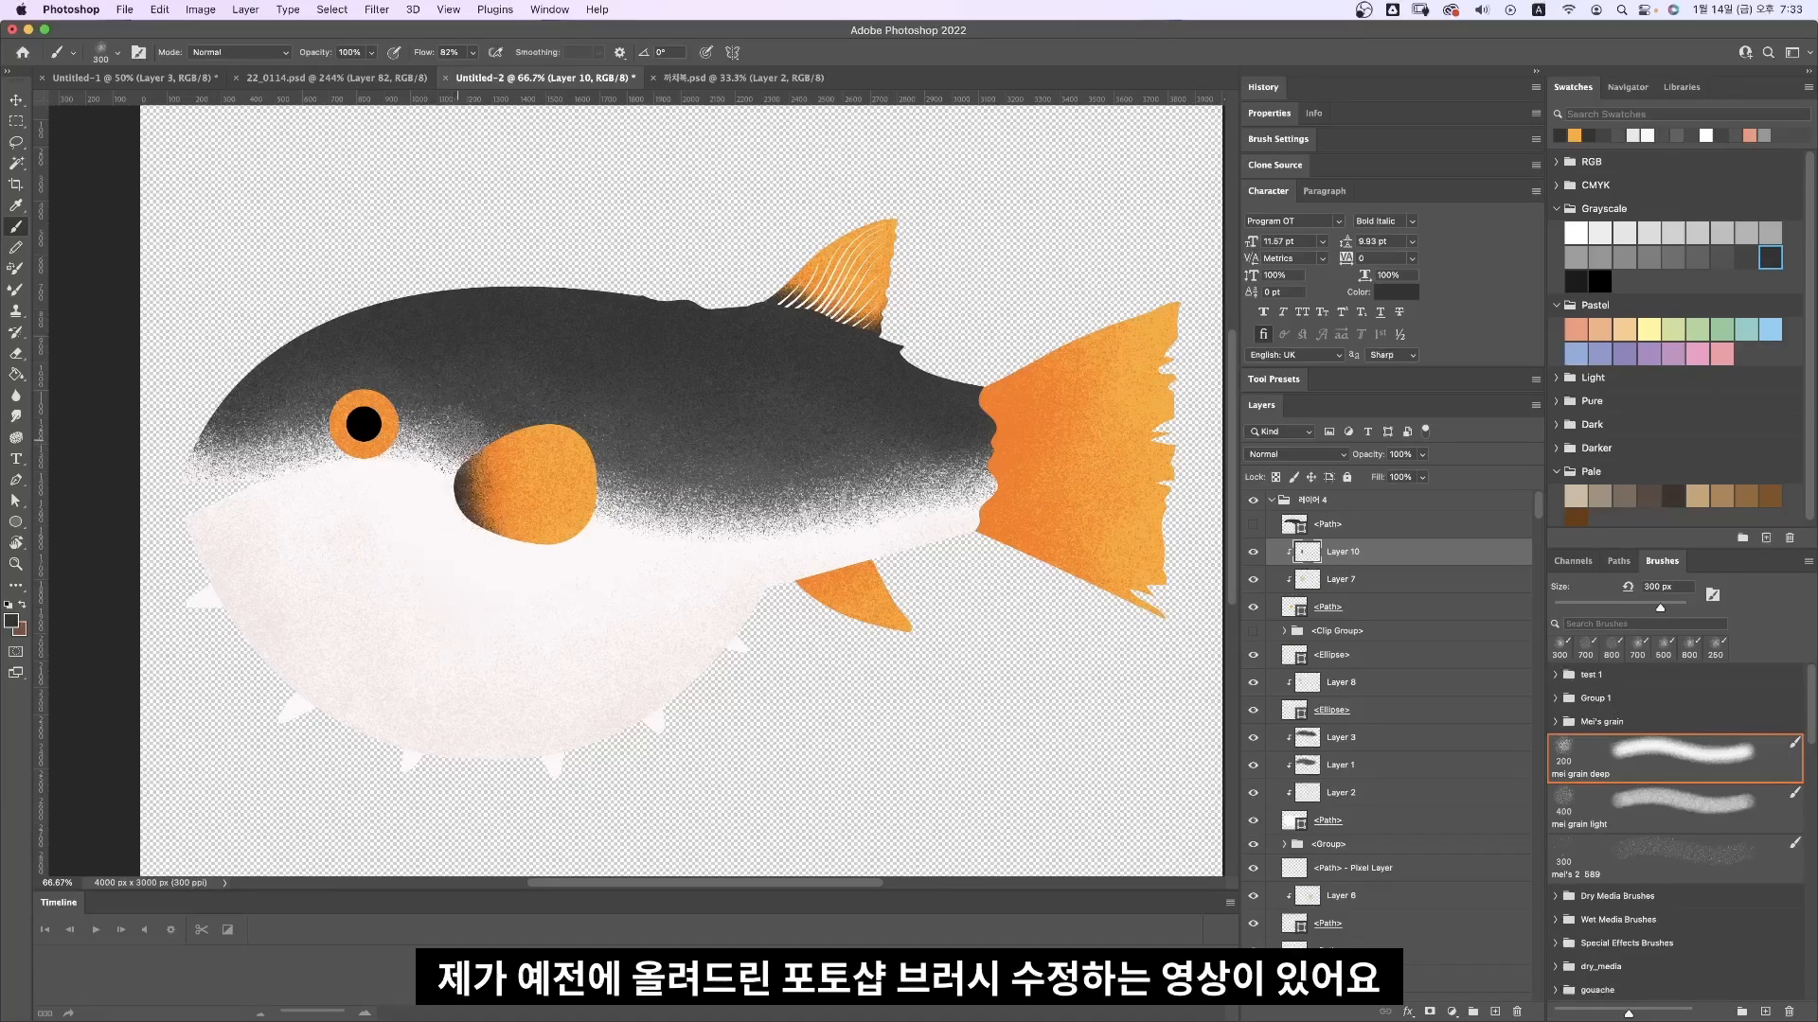
left_click_drag(436, 542, 467, 453)
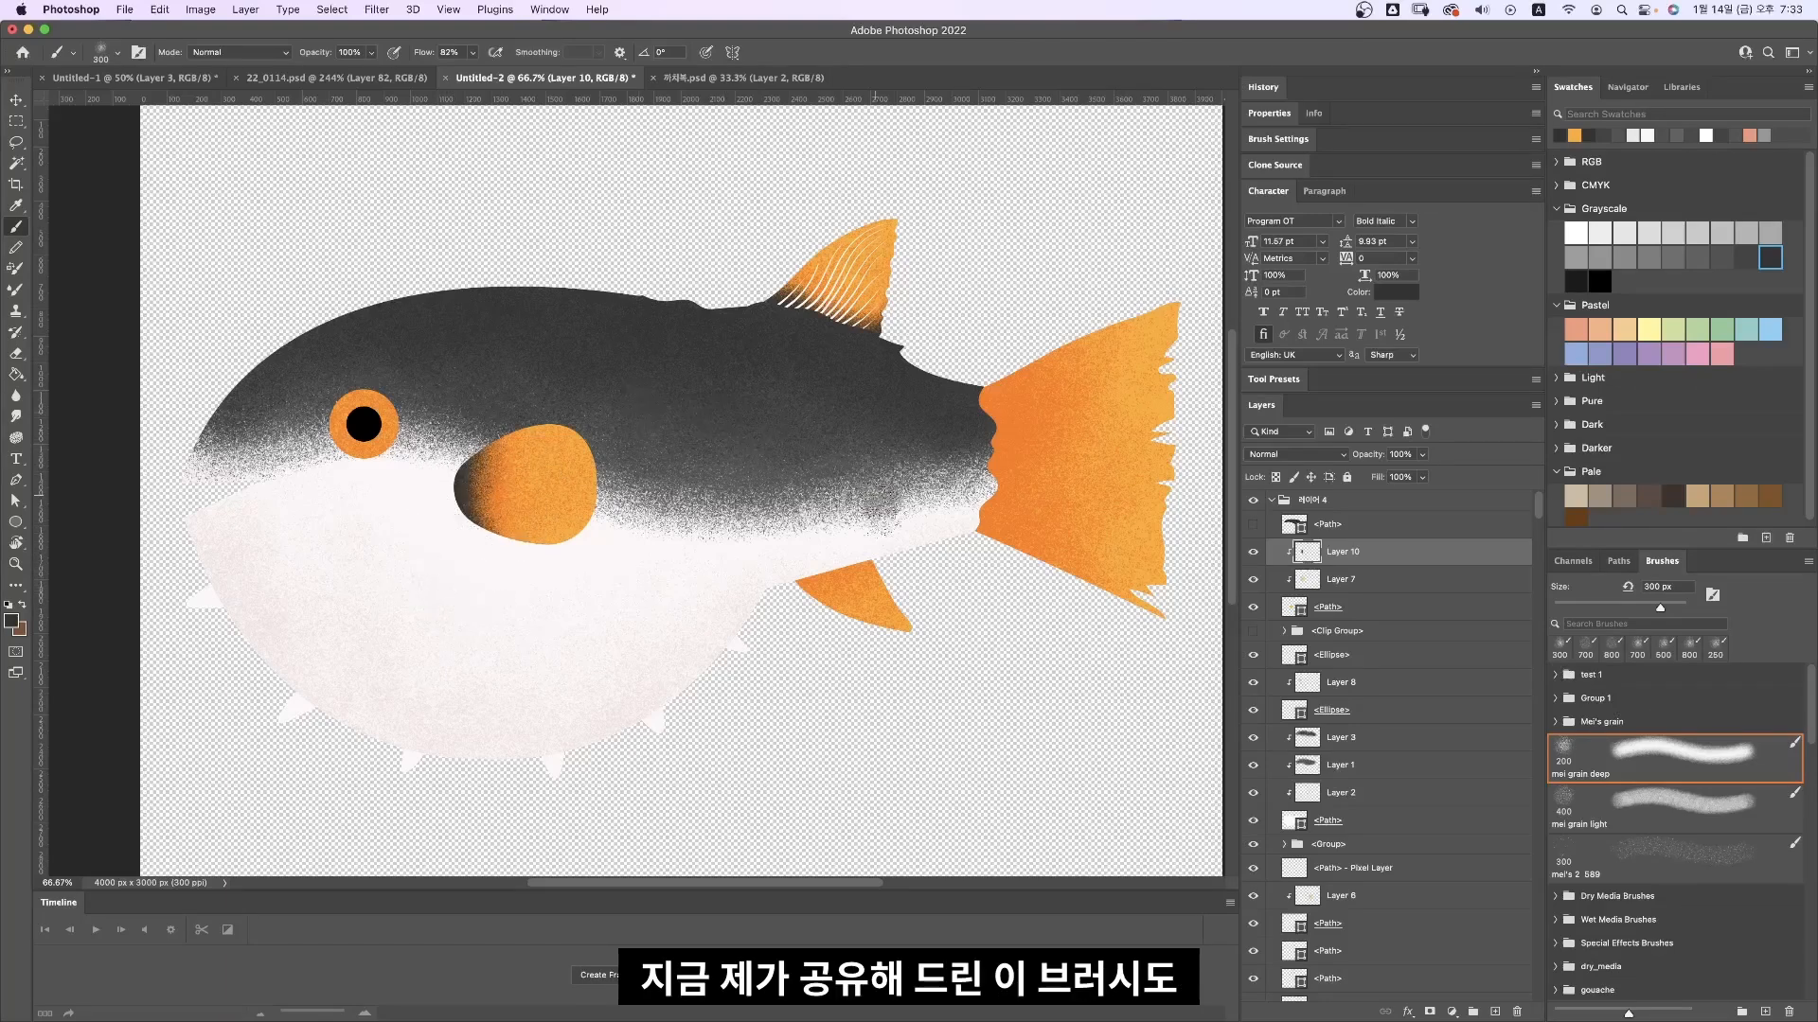
Step: Add a new layer above the tail fin's orange shading and clip it to the tail
key("v")
left_click(1028, 481)
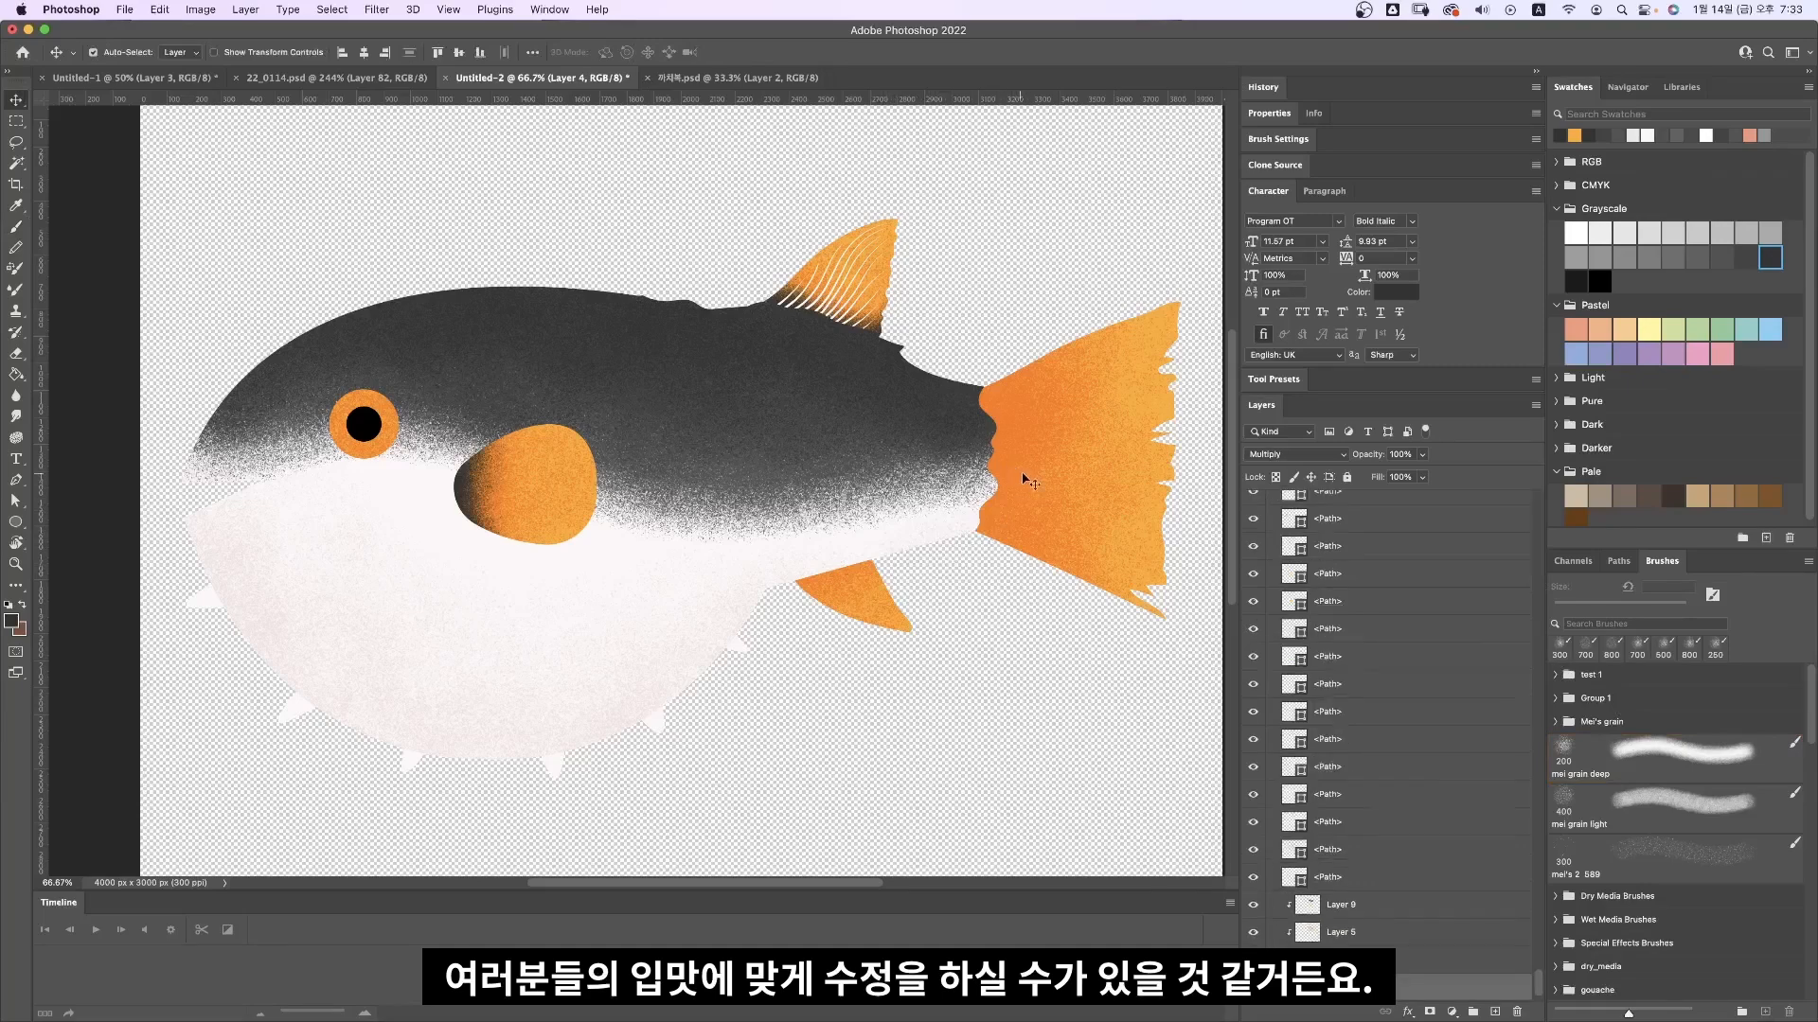
scroll(1524, 989, "down", 3)
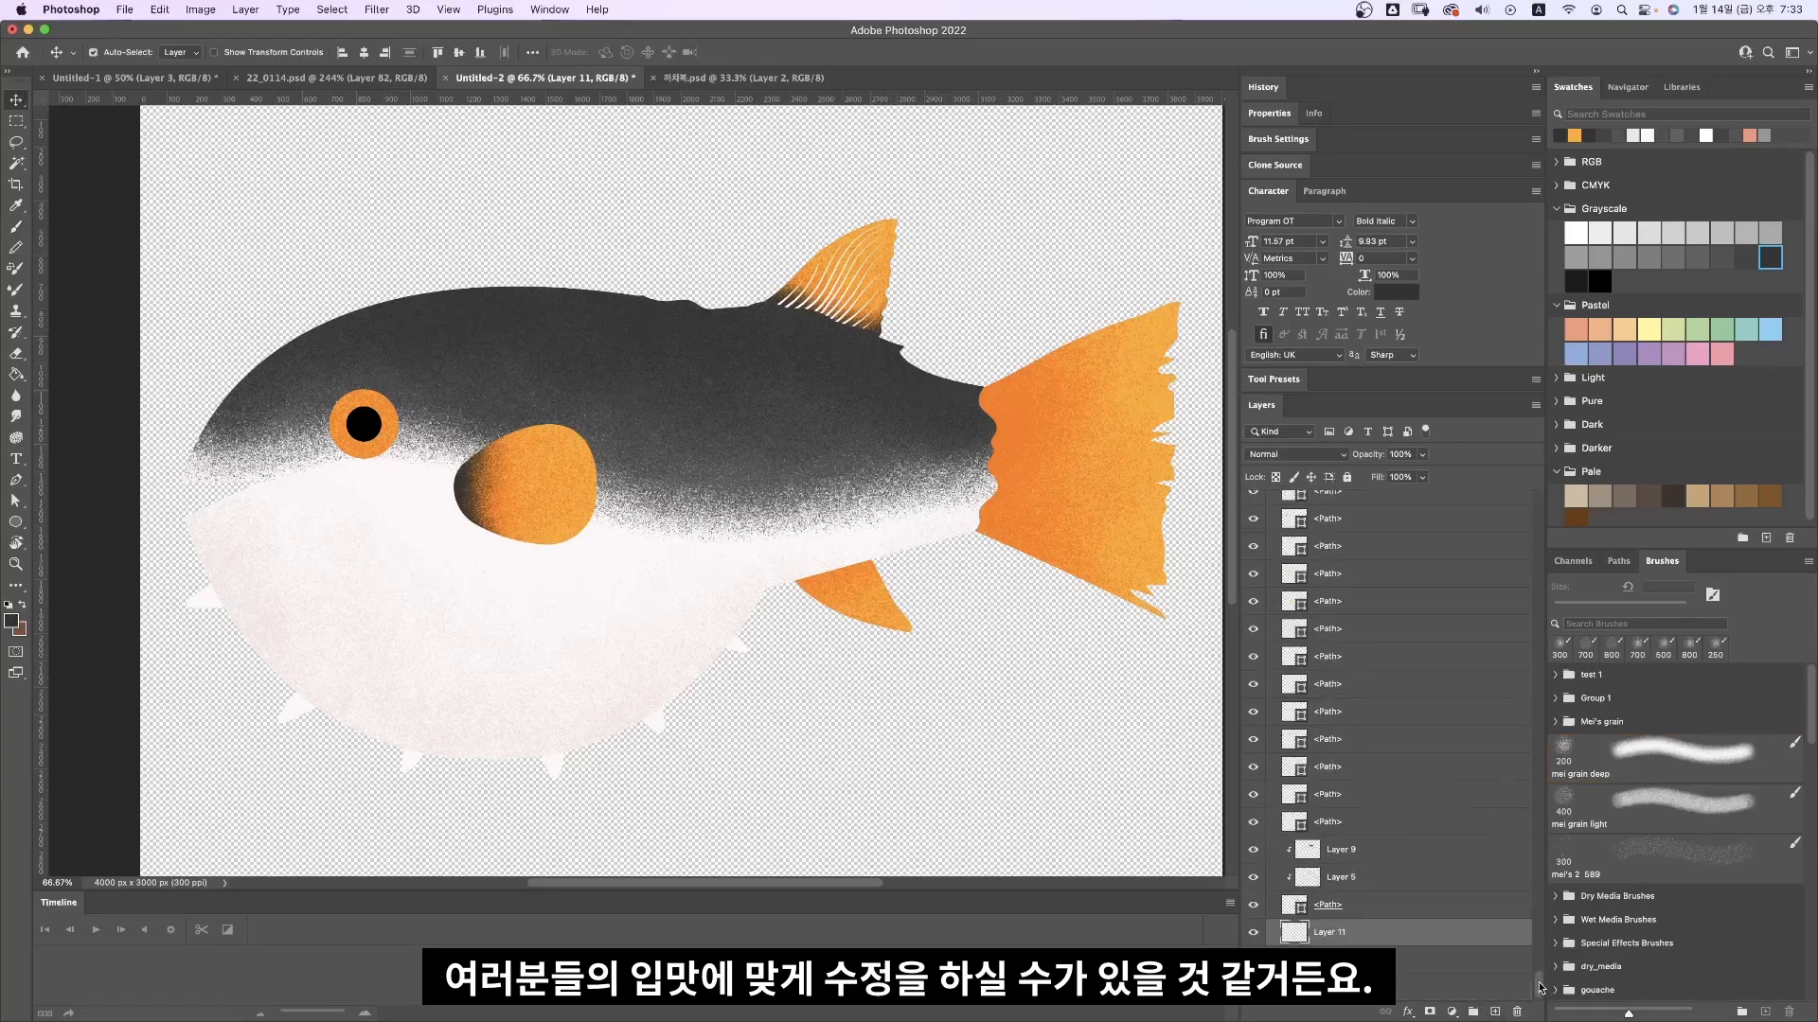
mouse_move(1379, 911)
left_mouse_down()
mouse_move(1379, 939)
mouse_move(1383, 894)
left_mouse_up()
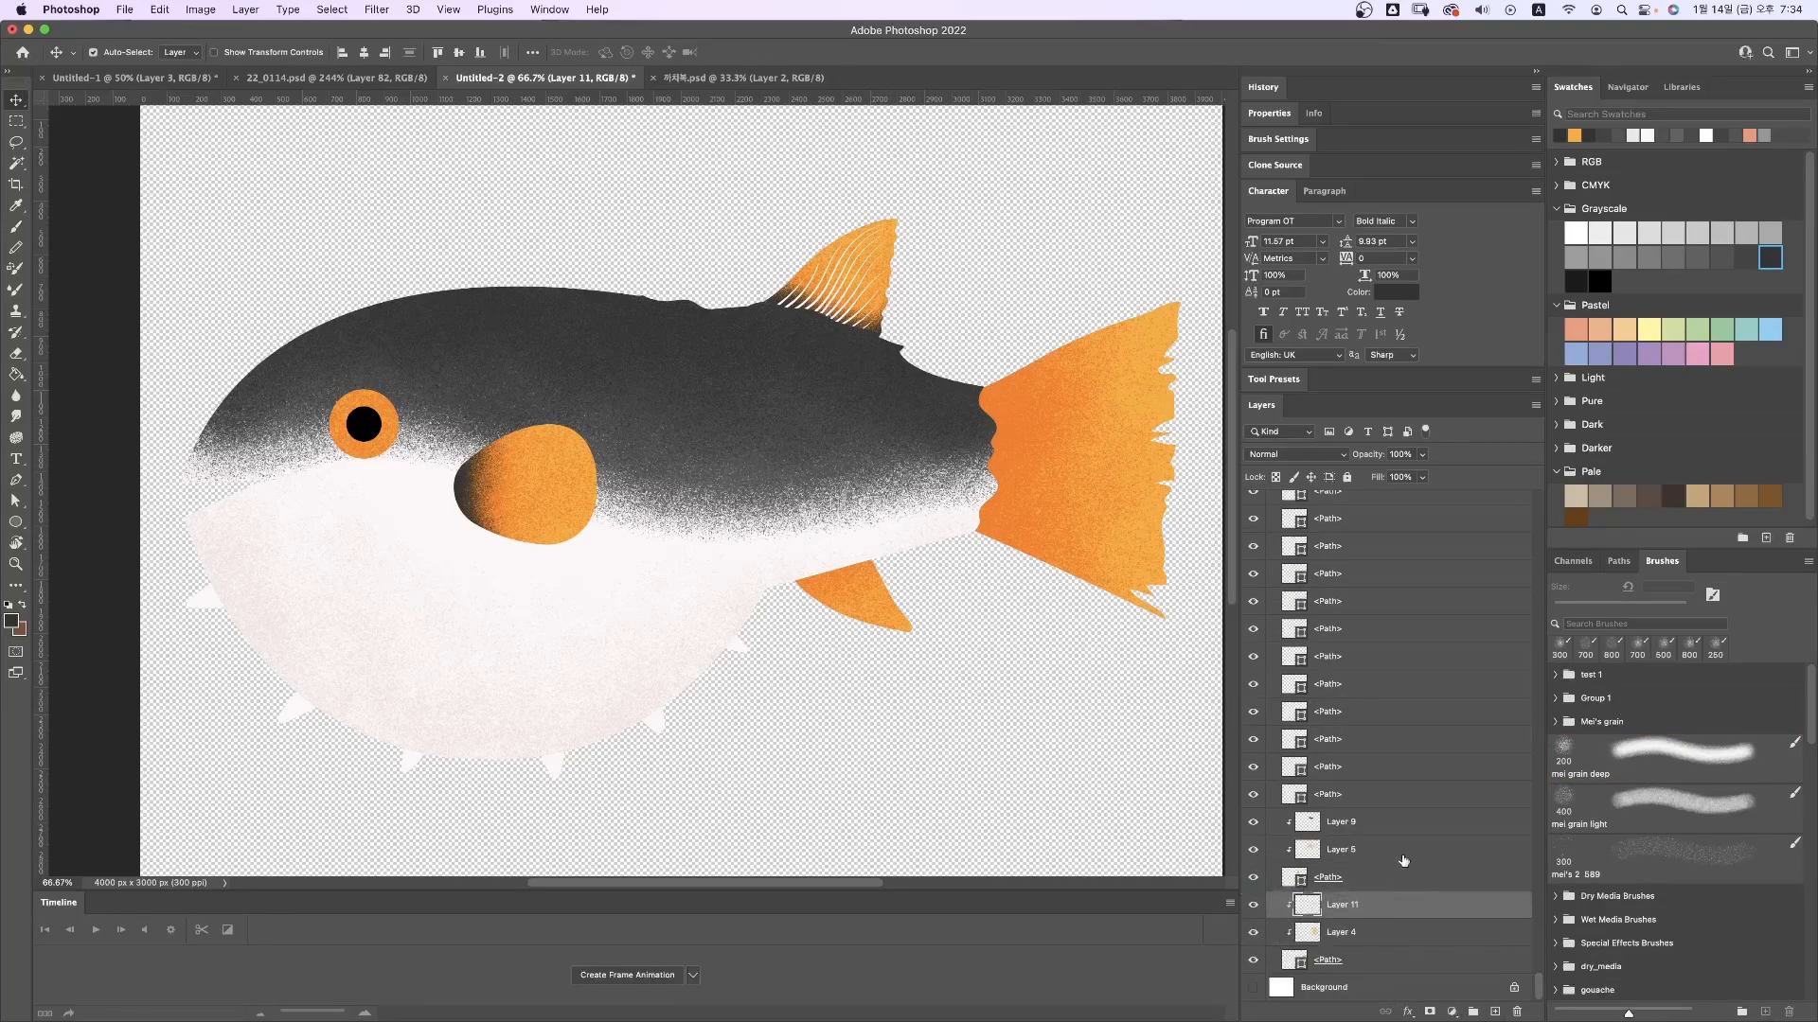
Step: Paint dark grey grain over the tail fin where it meets the body, undoing unwanted strokes
key("b")
mouse_move(965, 426)
left_mouse_down()
mouse_move(976, 373)
mouse_move(971, 469)
mouse_move(966, 407)
left_mouse_up()
key("super+z")
key("super+z")
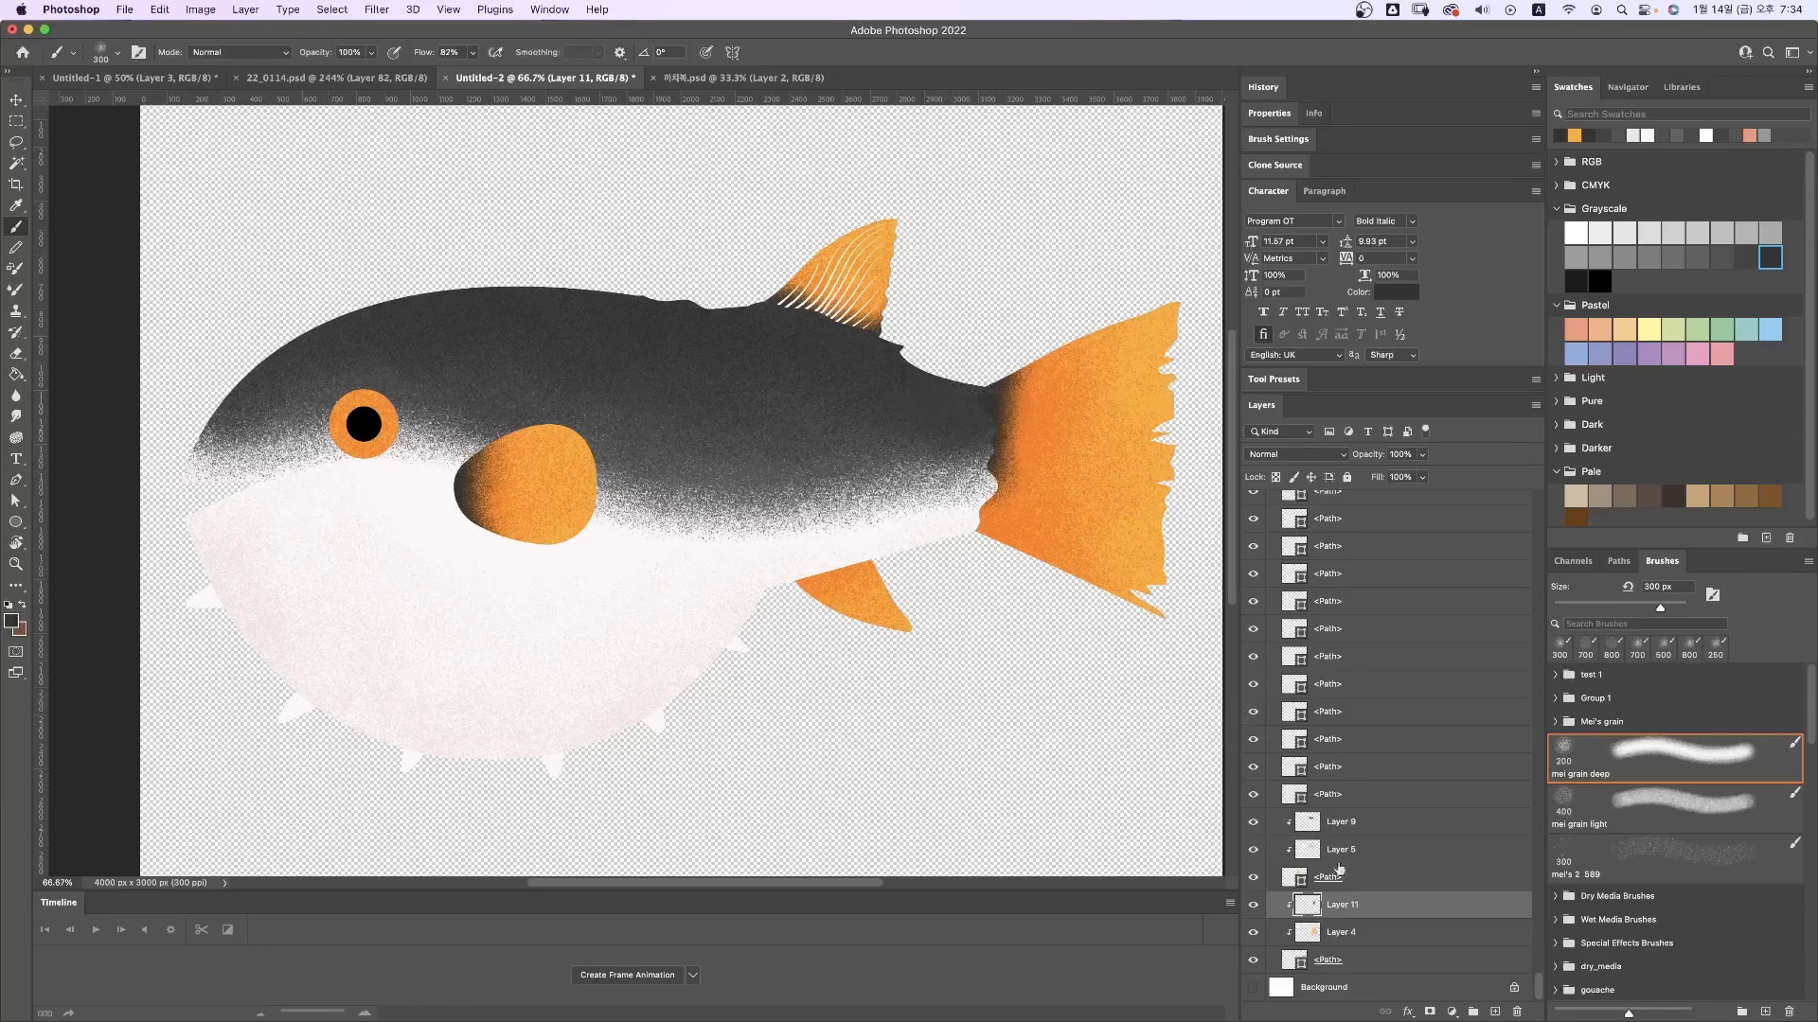
left_click(1495, 1012)
left_click_drag(1383, 904, 1401, 875)
scroll(1402, 879, "up", 2)
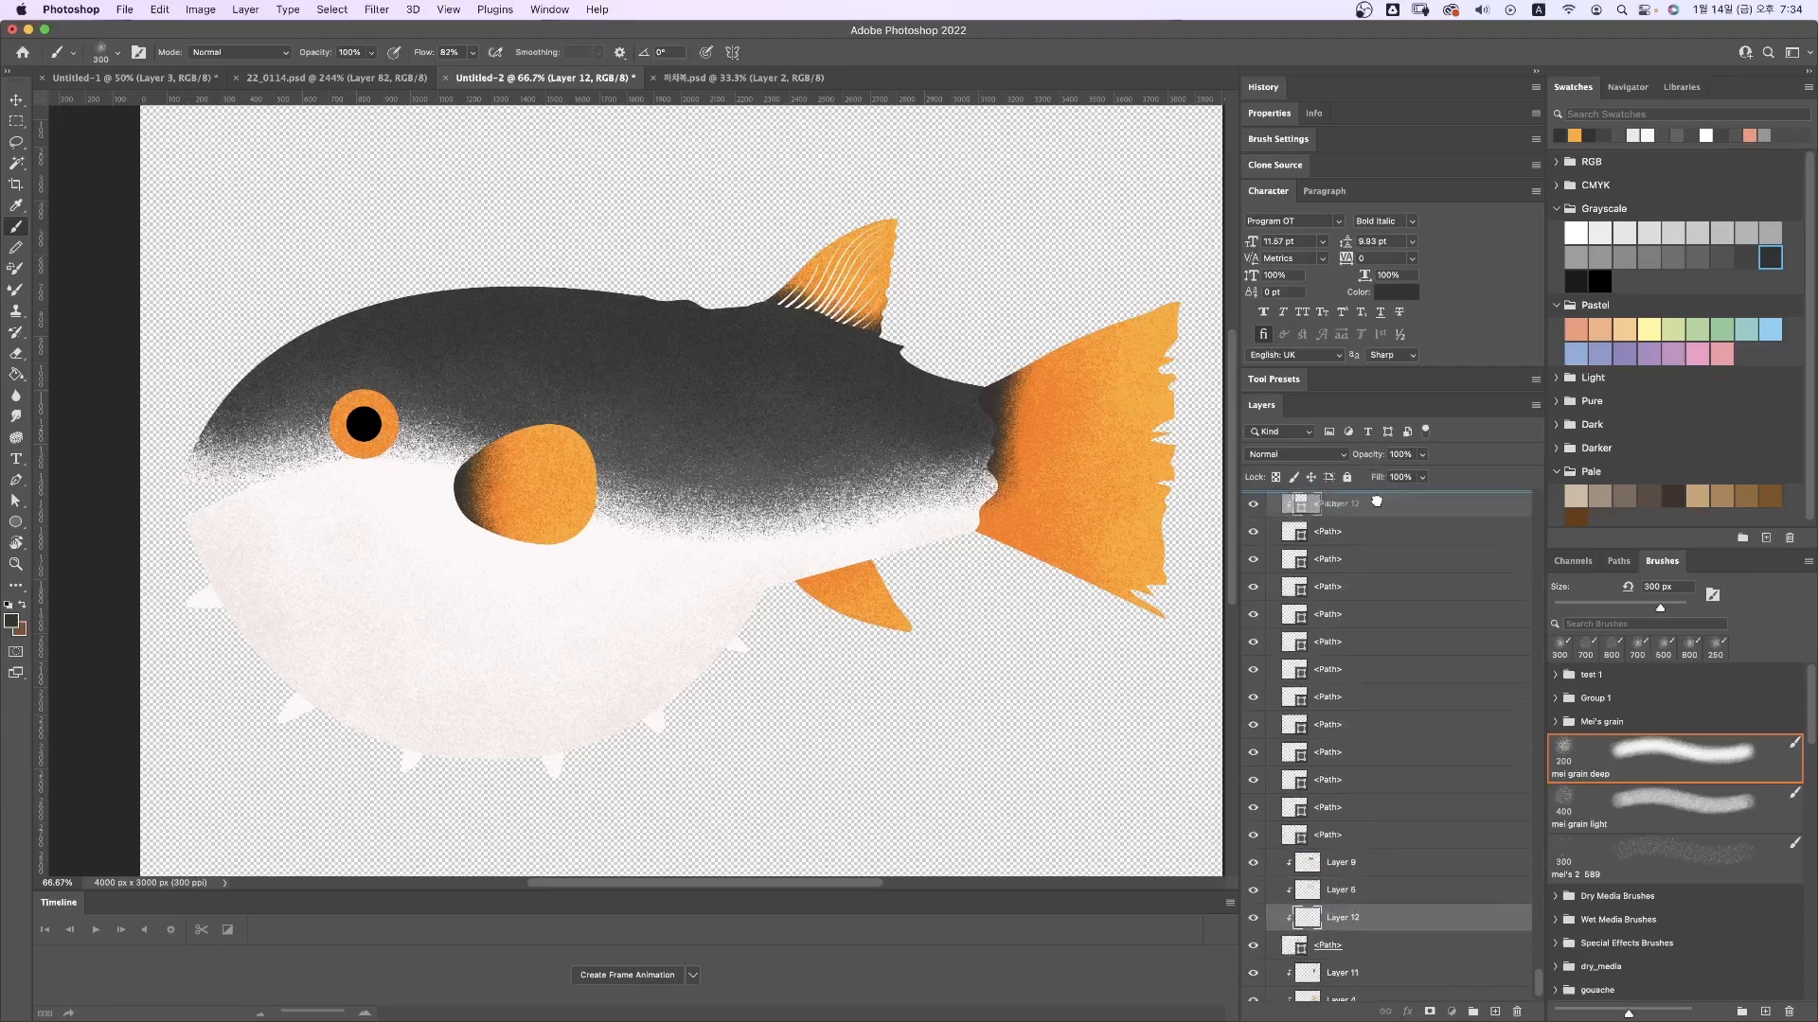
left_click_drag(1433, 924, 1524, 490)
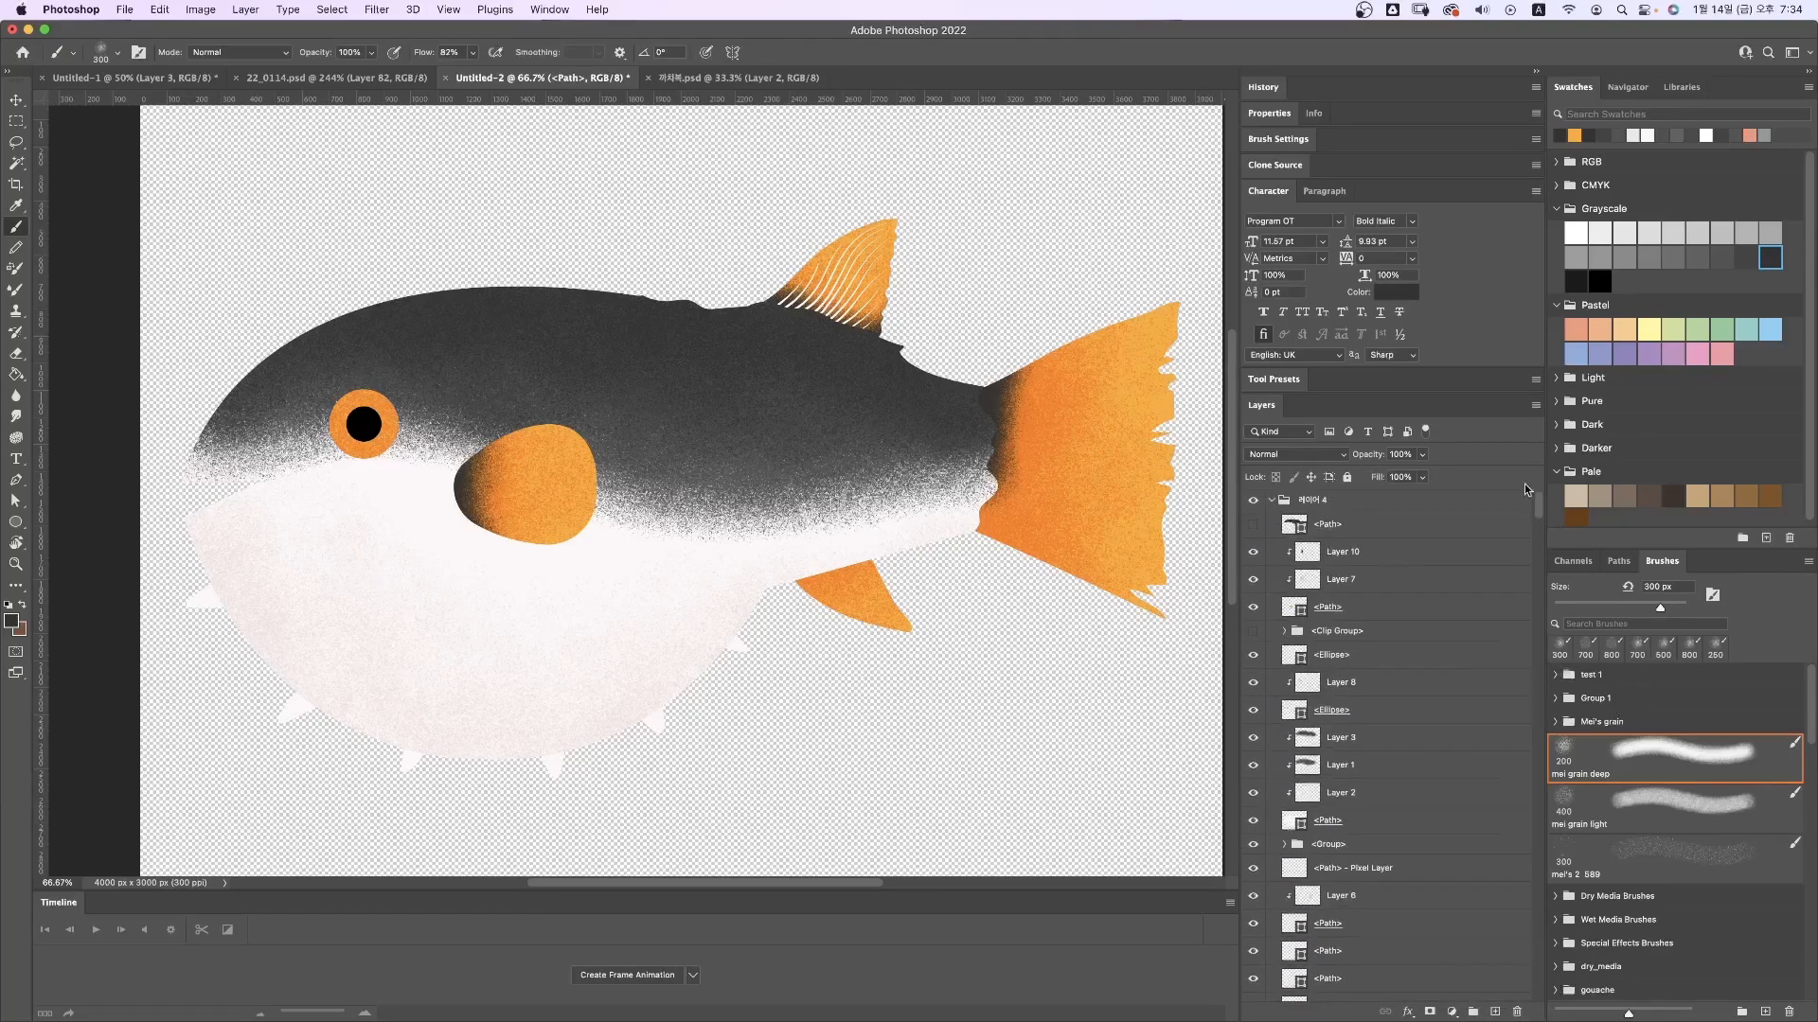
Step: Add a new unclipped layer above all the fish shapes within the group
left_click(1430, 532)
left_click(1494, 1012)
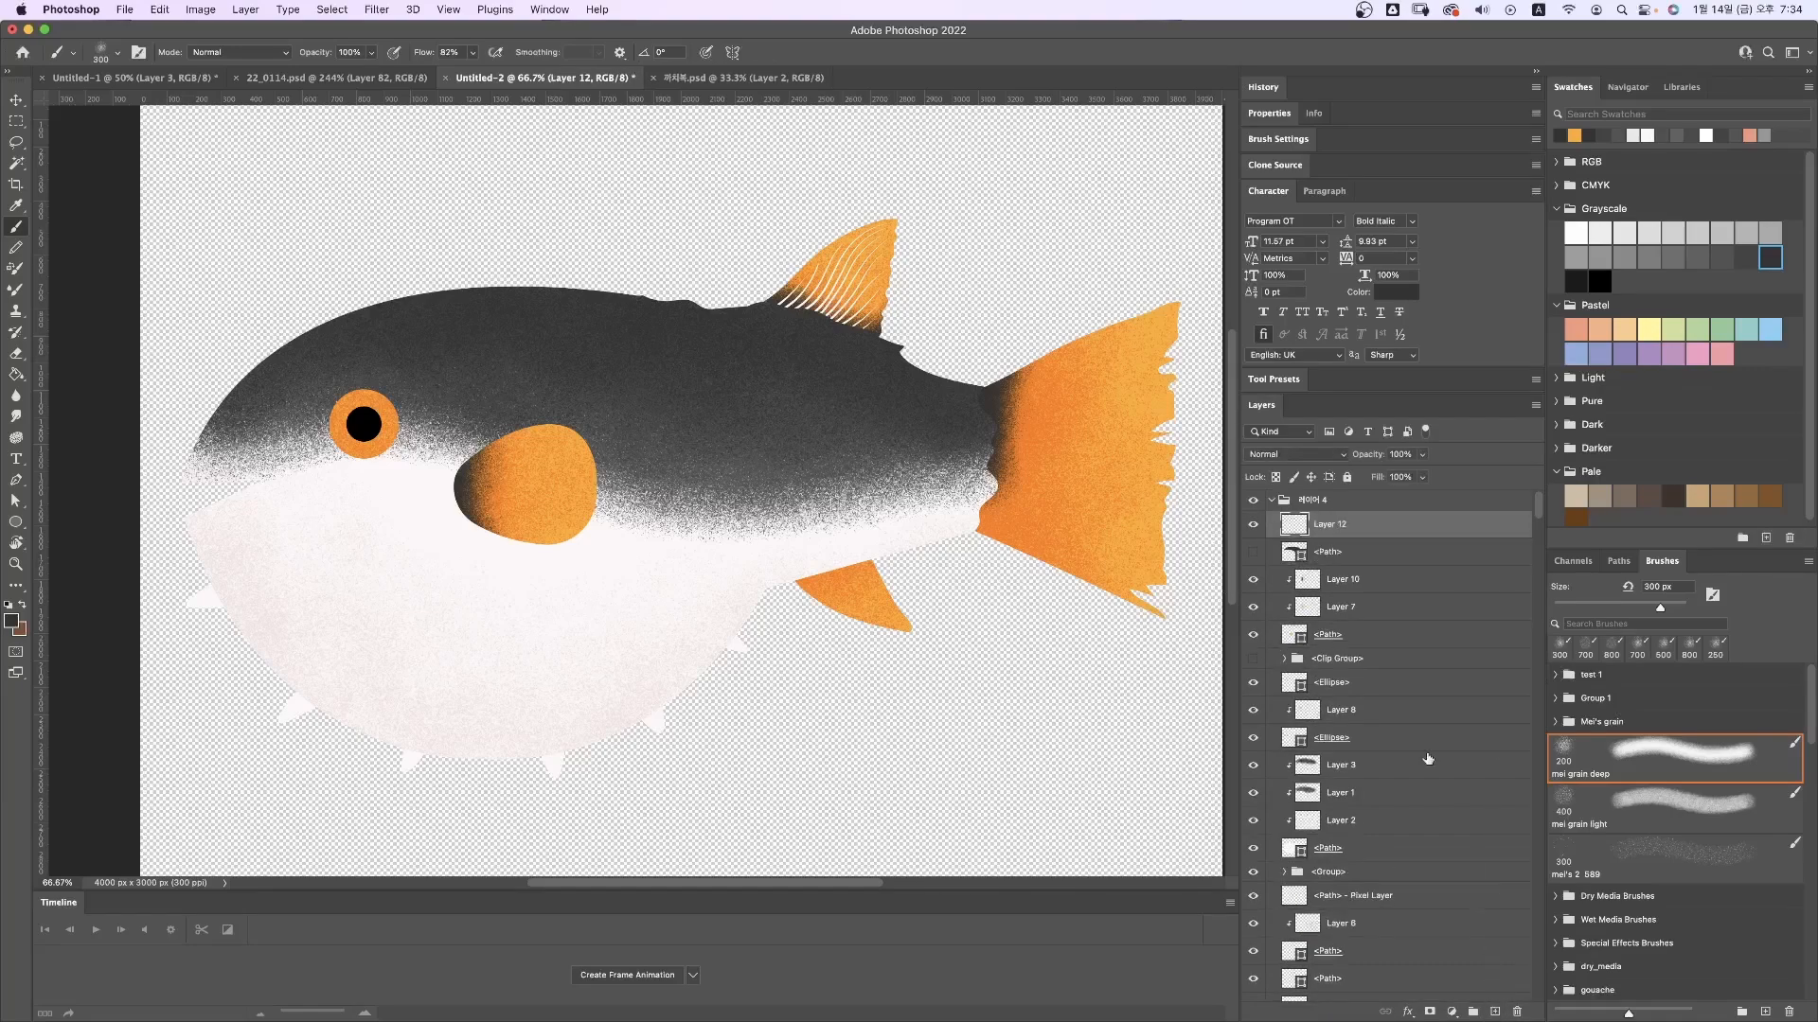
key("i")
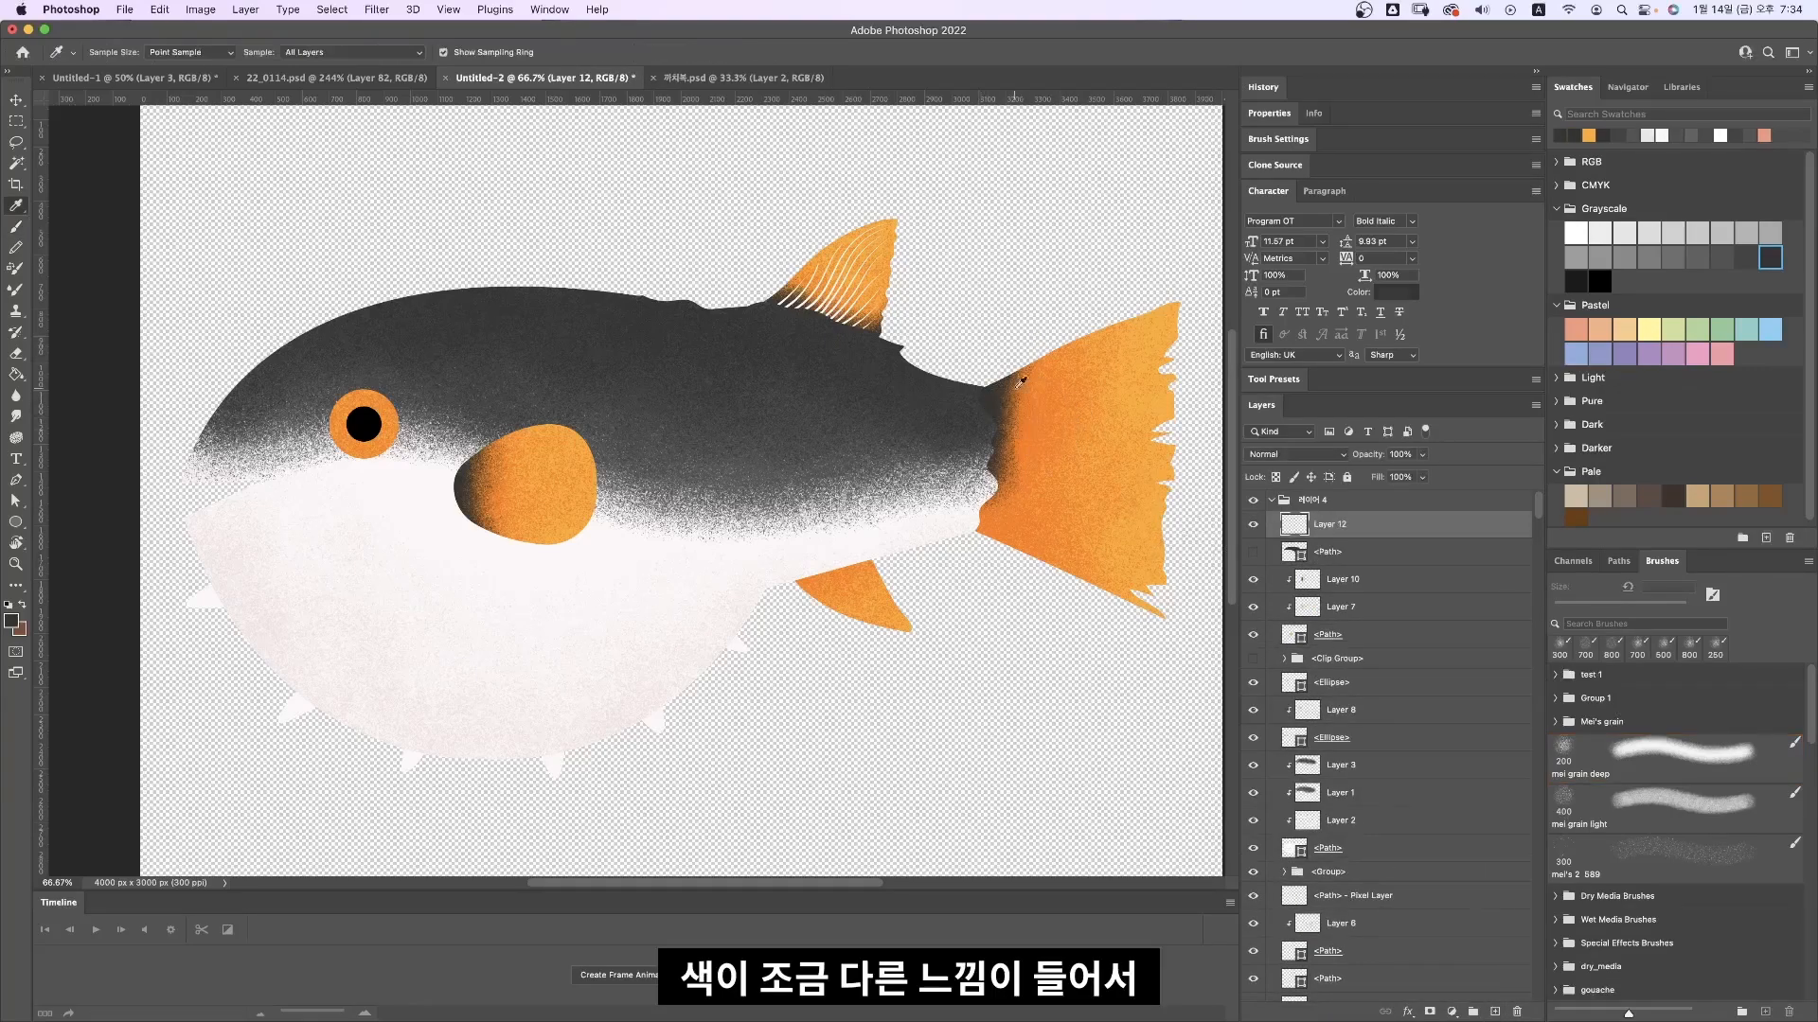
Step: Sample the dark grey and dab grain over the upper junction of body and tail to blend the two
key("b")
left_click_drag(1027, 385, 1006, 406)
left_click(987, 403)
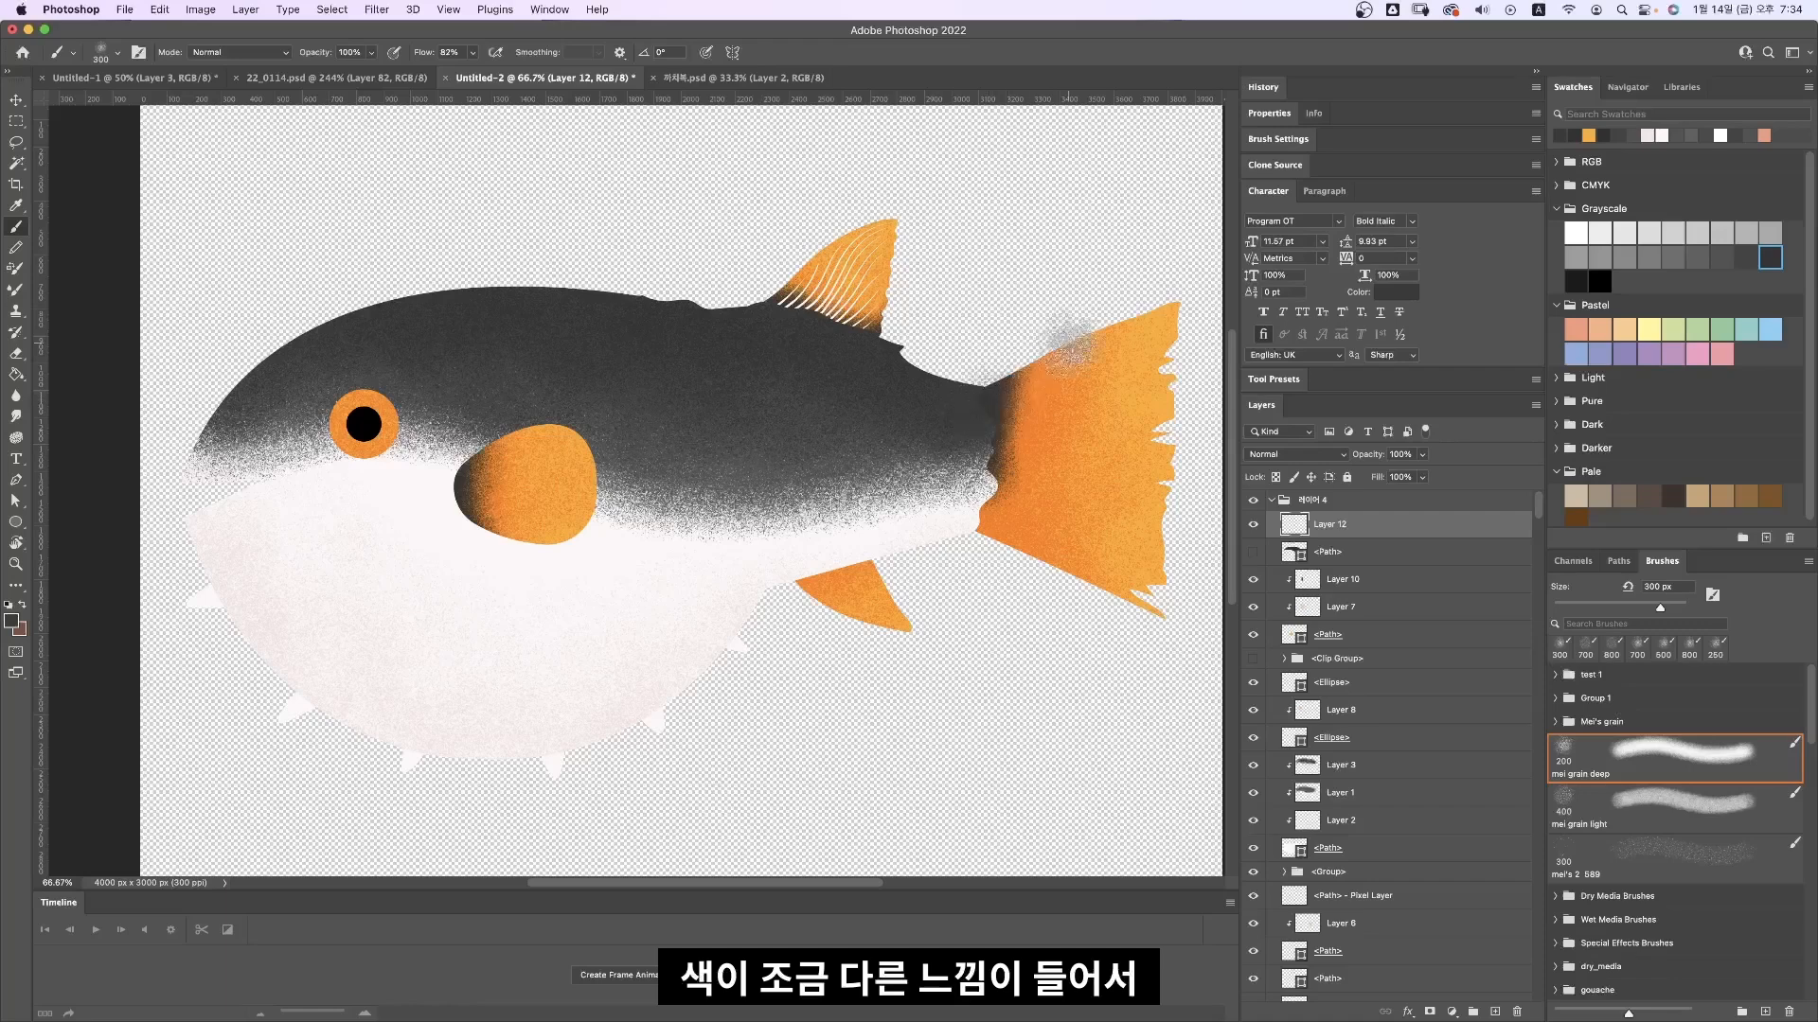
left_click(983, 405)
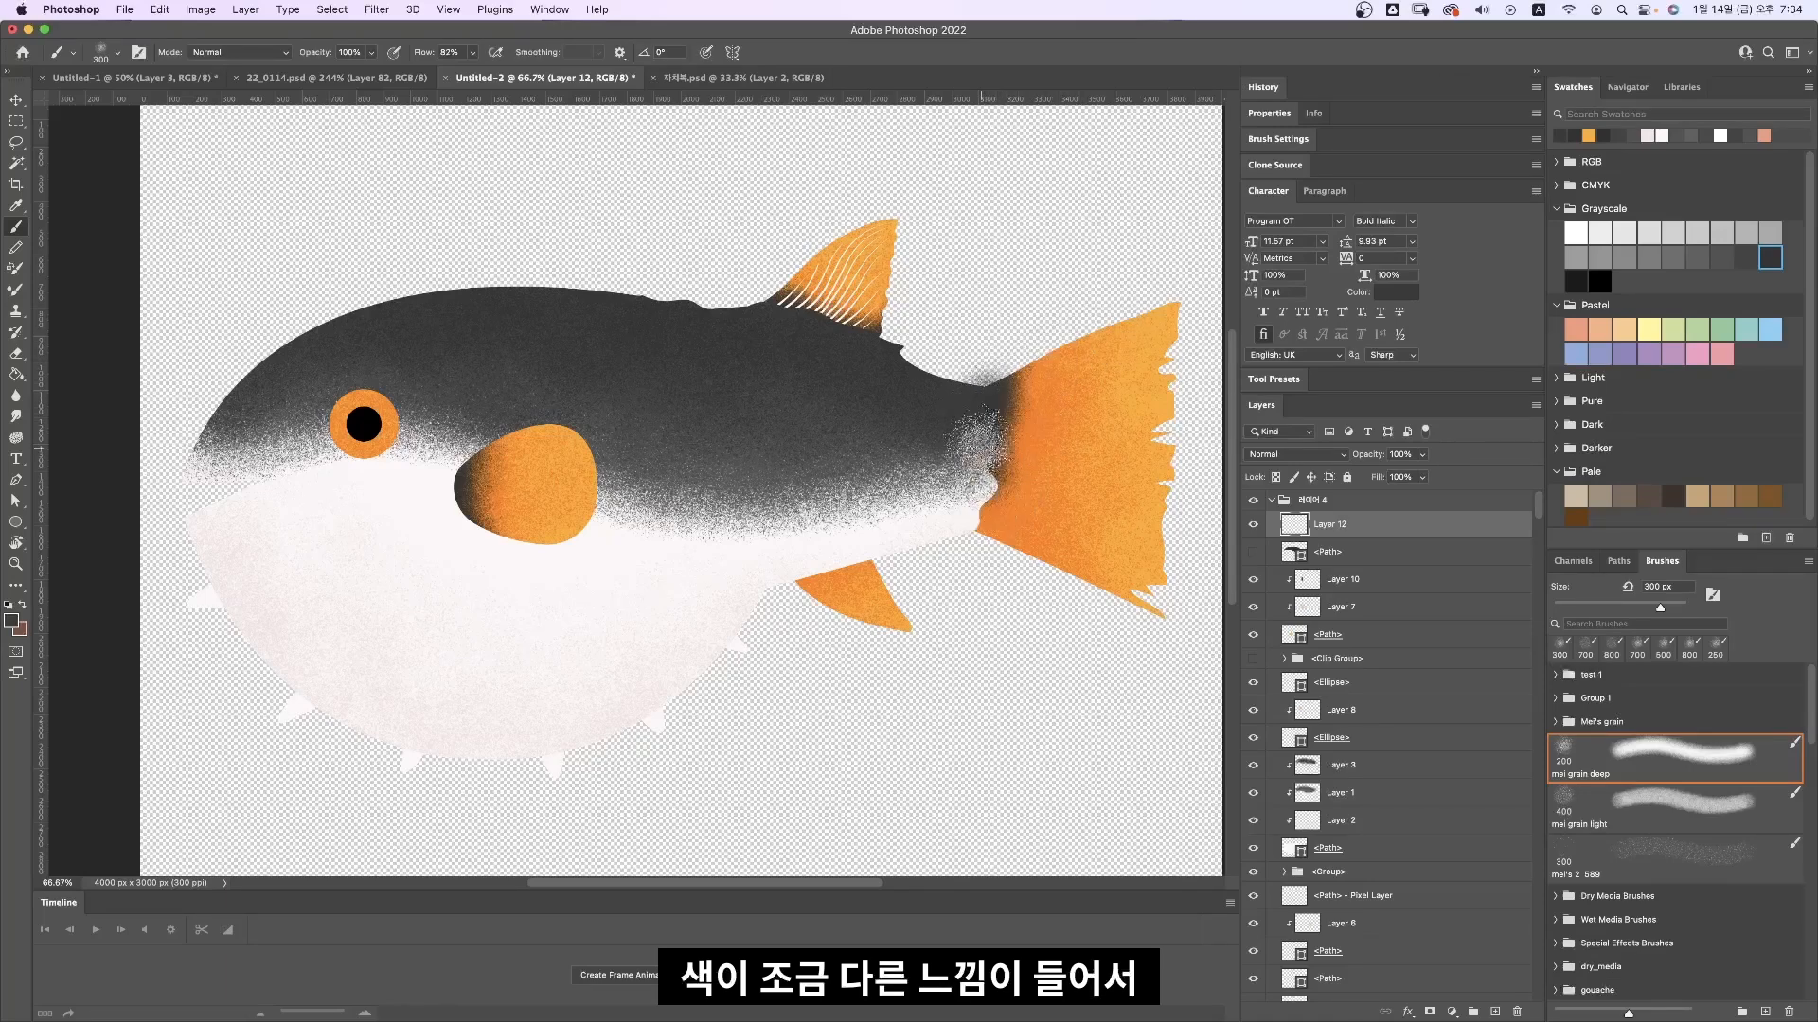
left_click(977, 431)
left_click(973, 438)
left_click(977, 434)
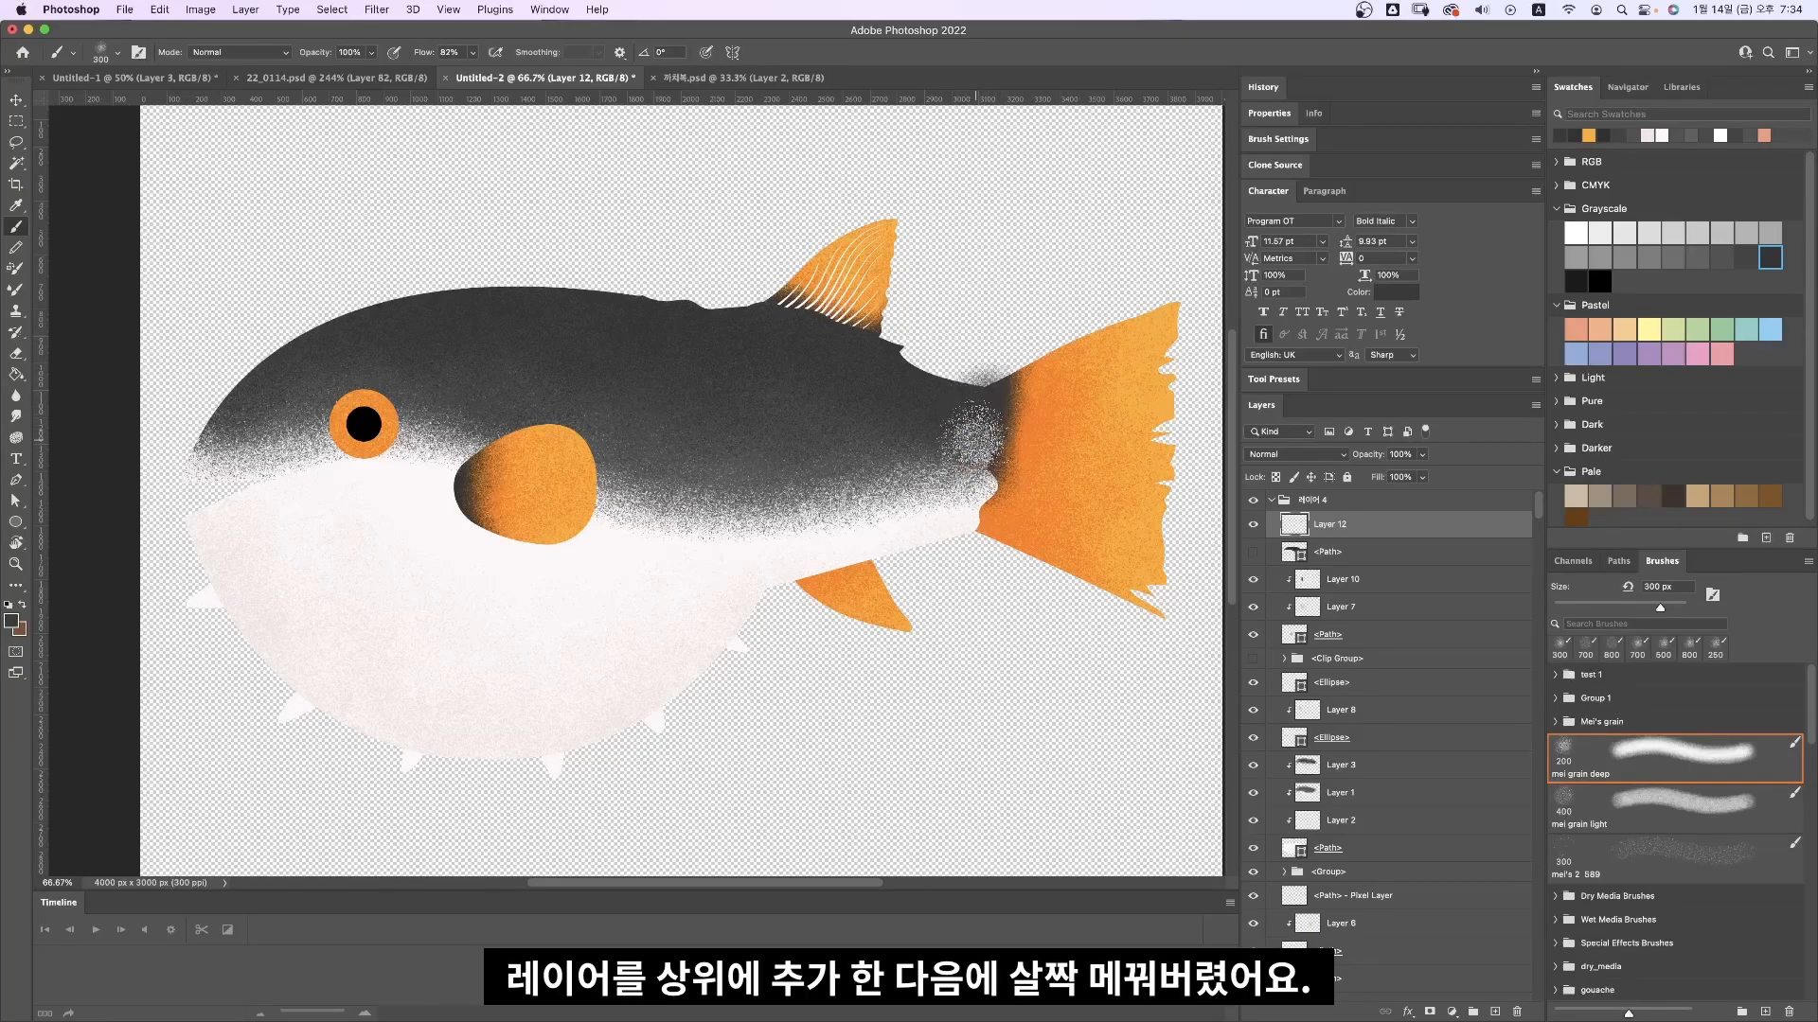
left_click(971, 416)
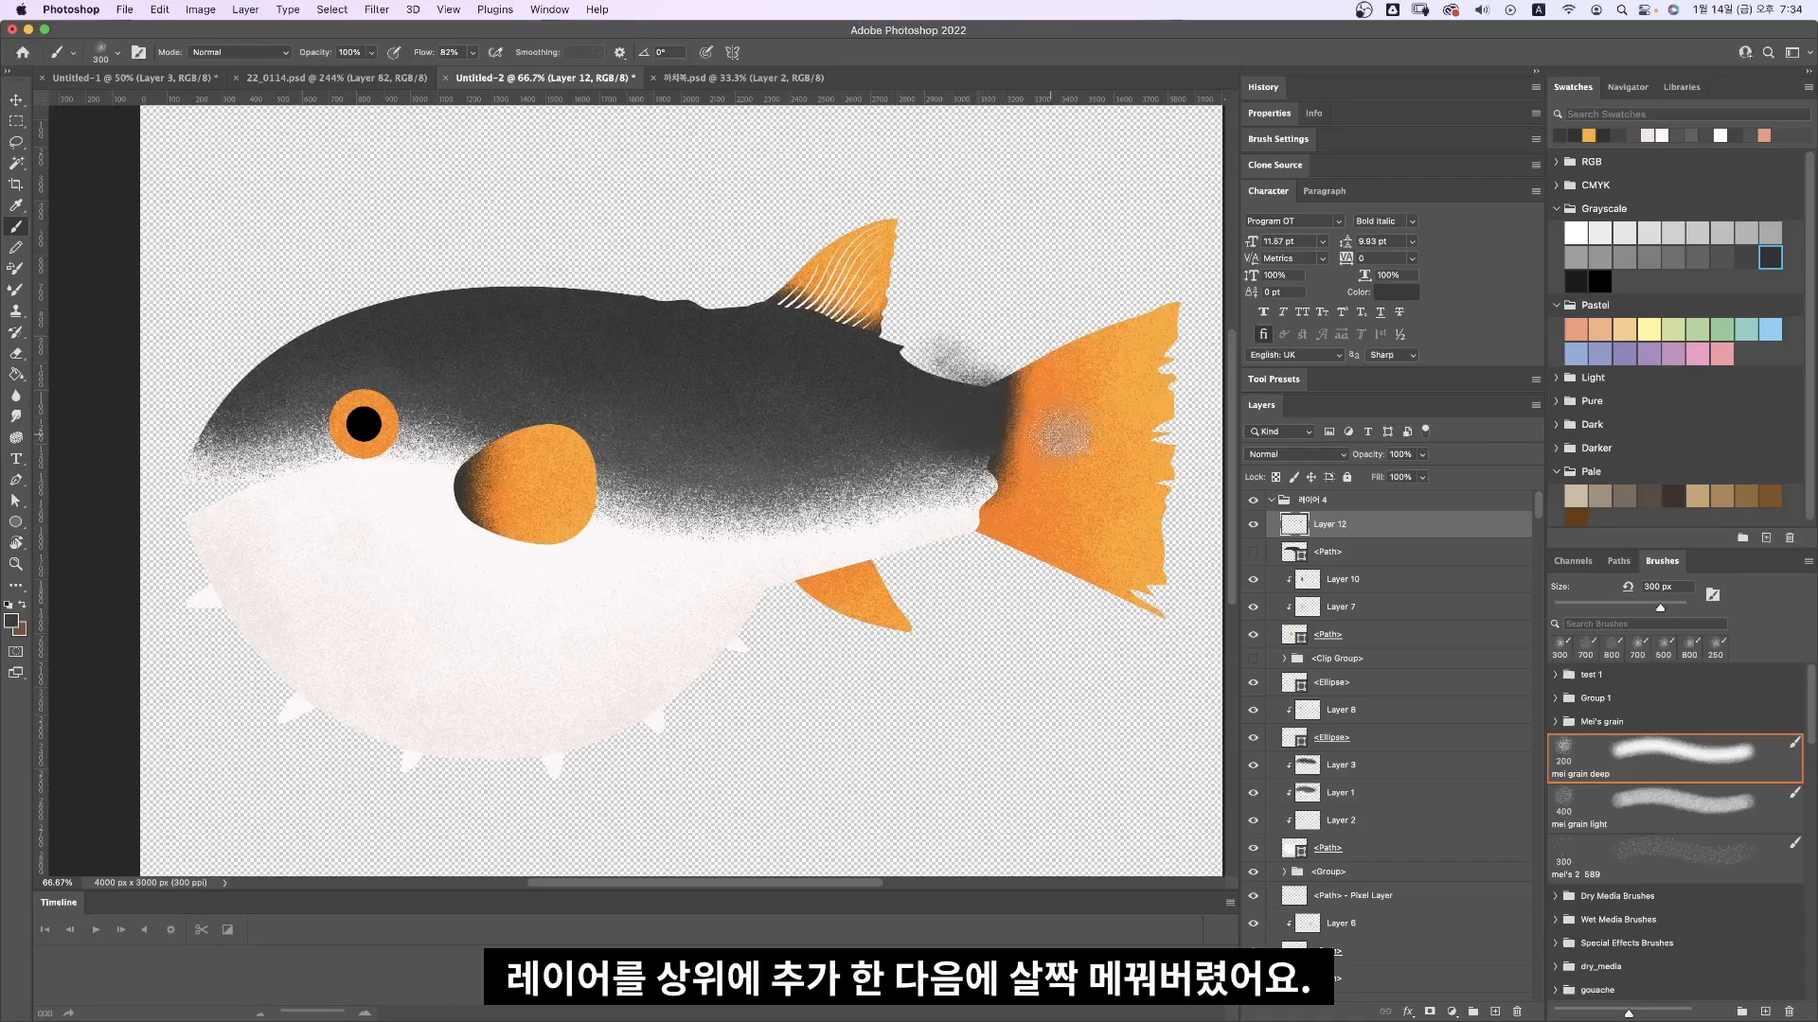
Step: Load the outline of the white body path as a selection and invert it to cover everything outside the body
key("super+plus")
key("super+plus")
left_click_drag(904, 459, 358, 634)
key("v")
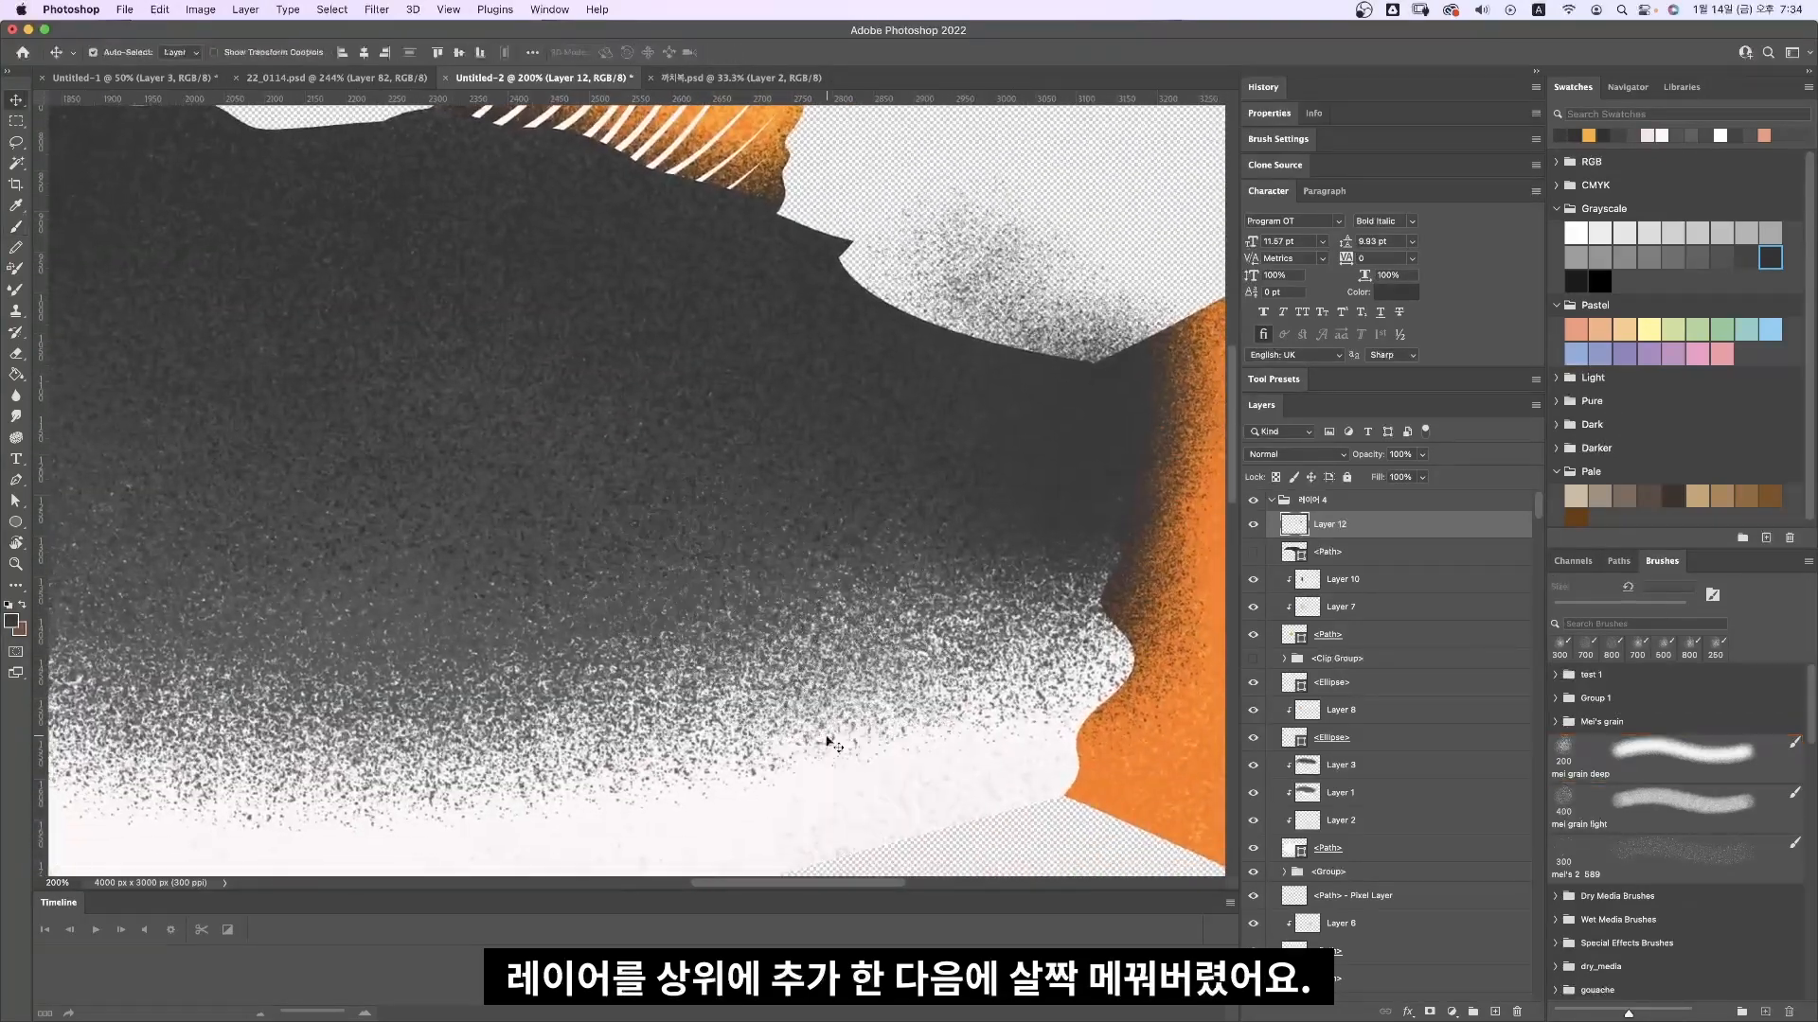
left_click(821, 788)
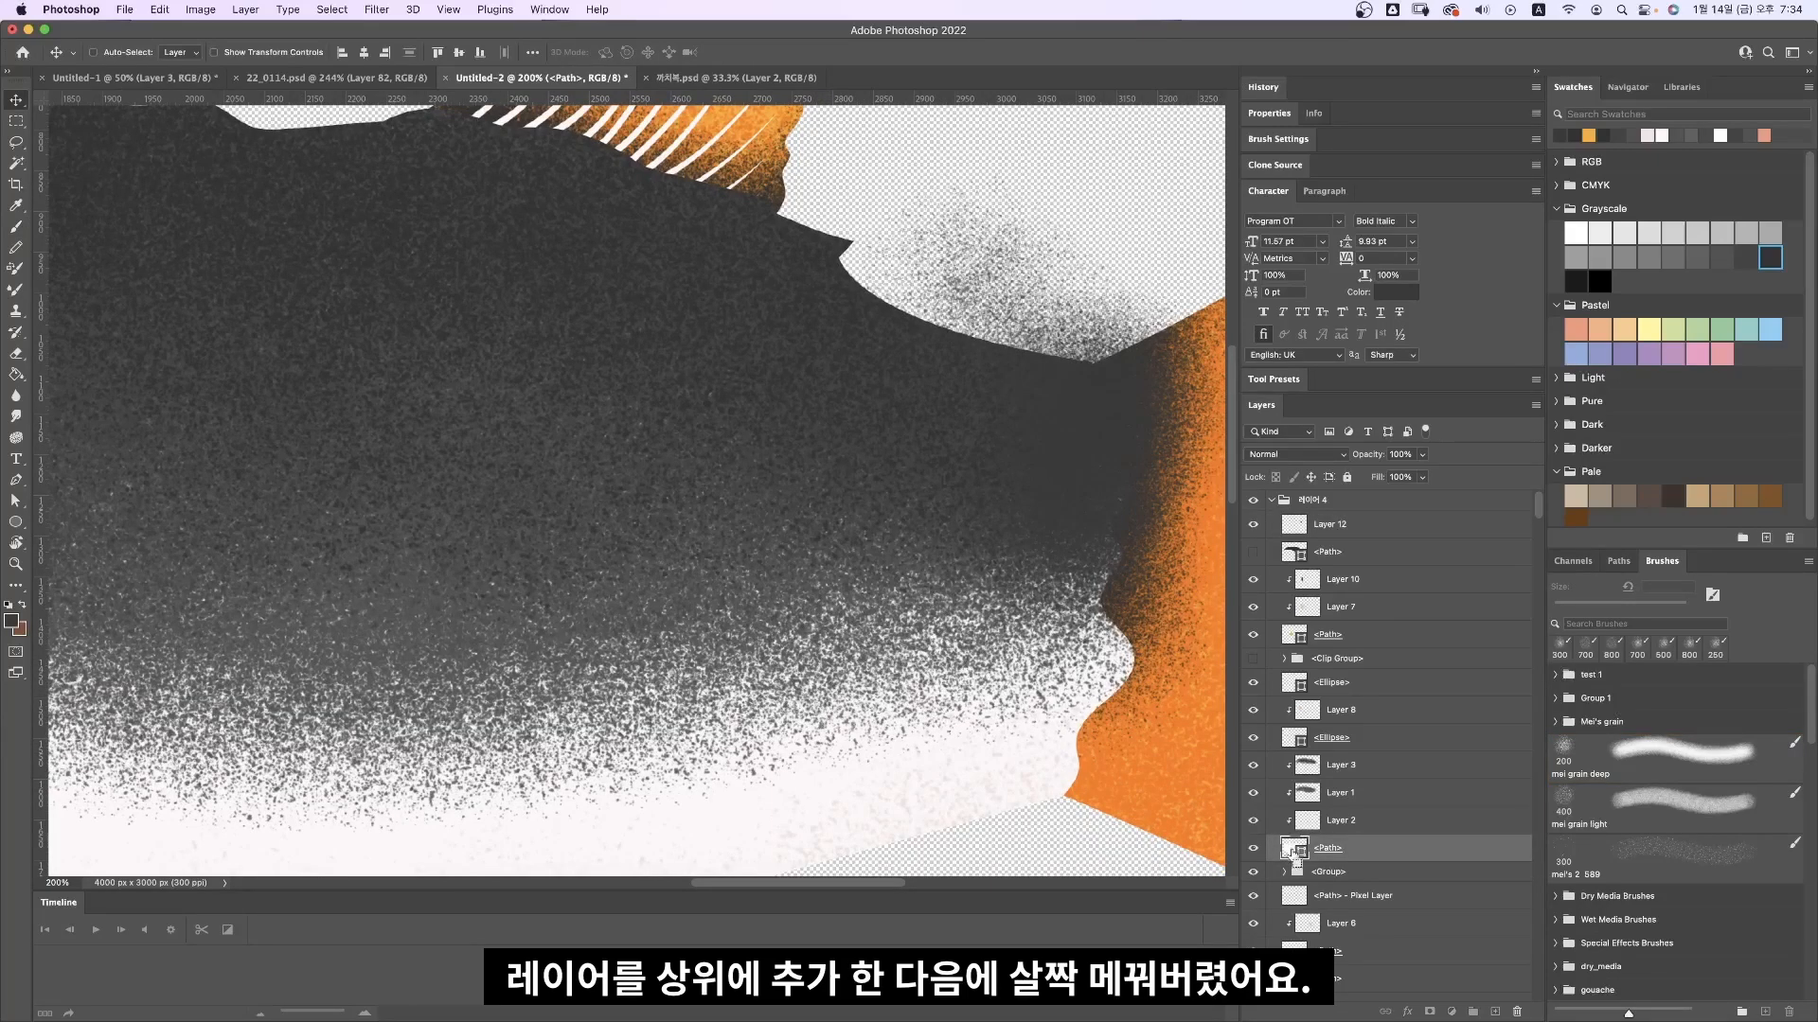
left_click(1296, 850, "super")
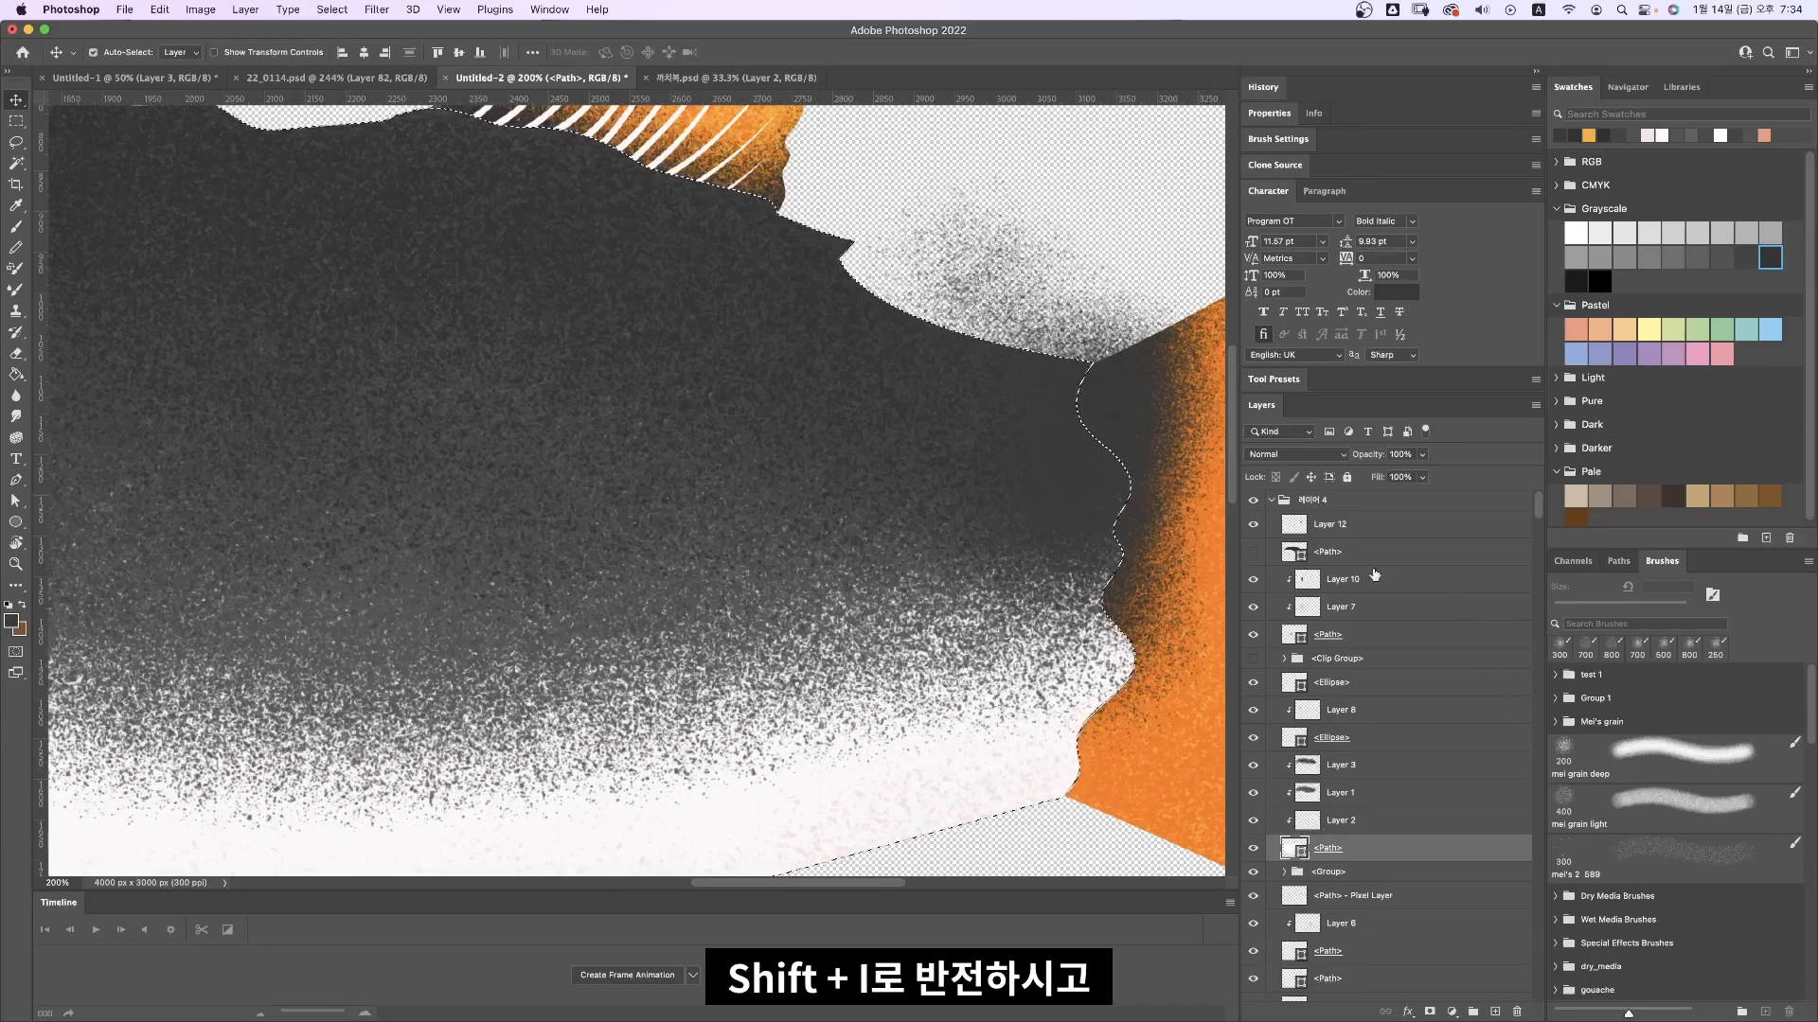
Step: On Layer 12, erase the stray dark grain outside the body above the tail junction, undoing the trial deletions
left_click(1383, 526)
key("Delete")
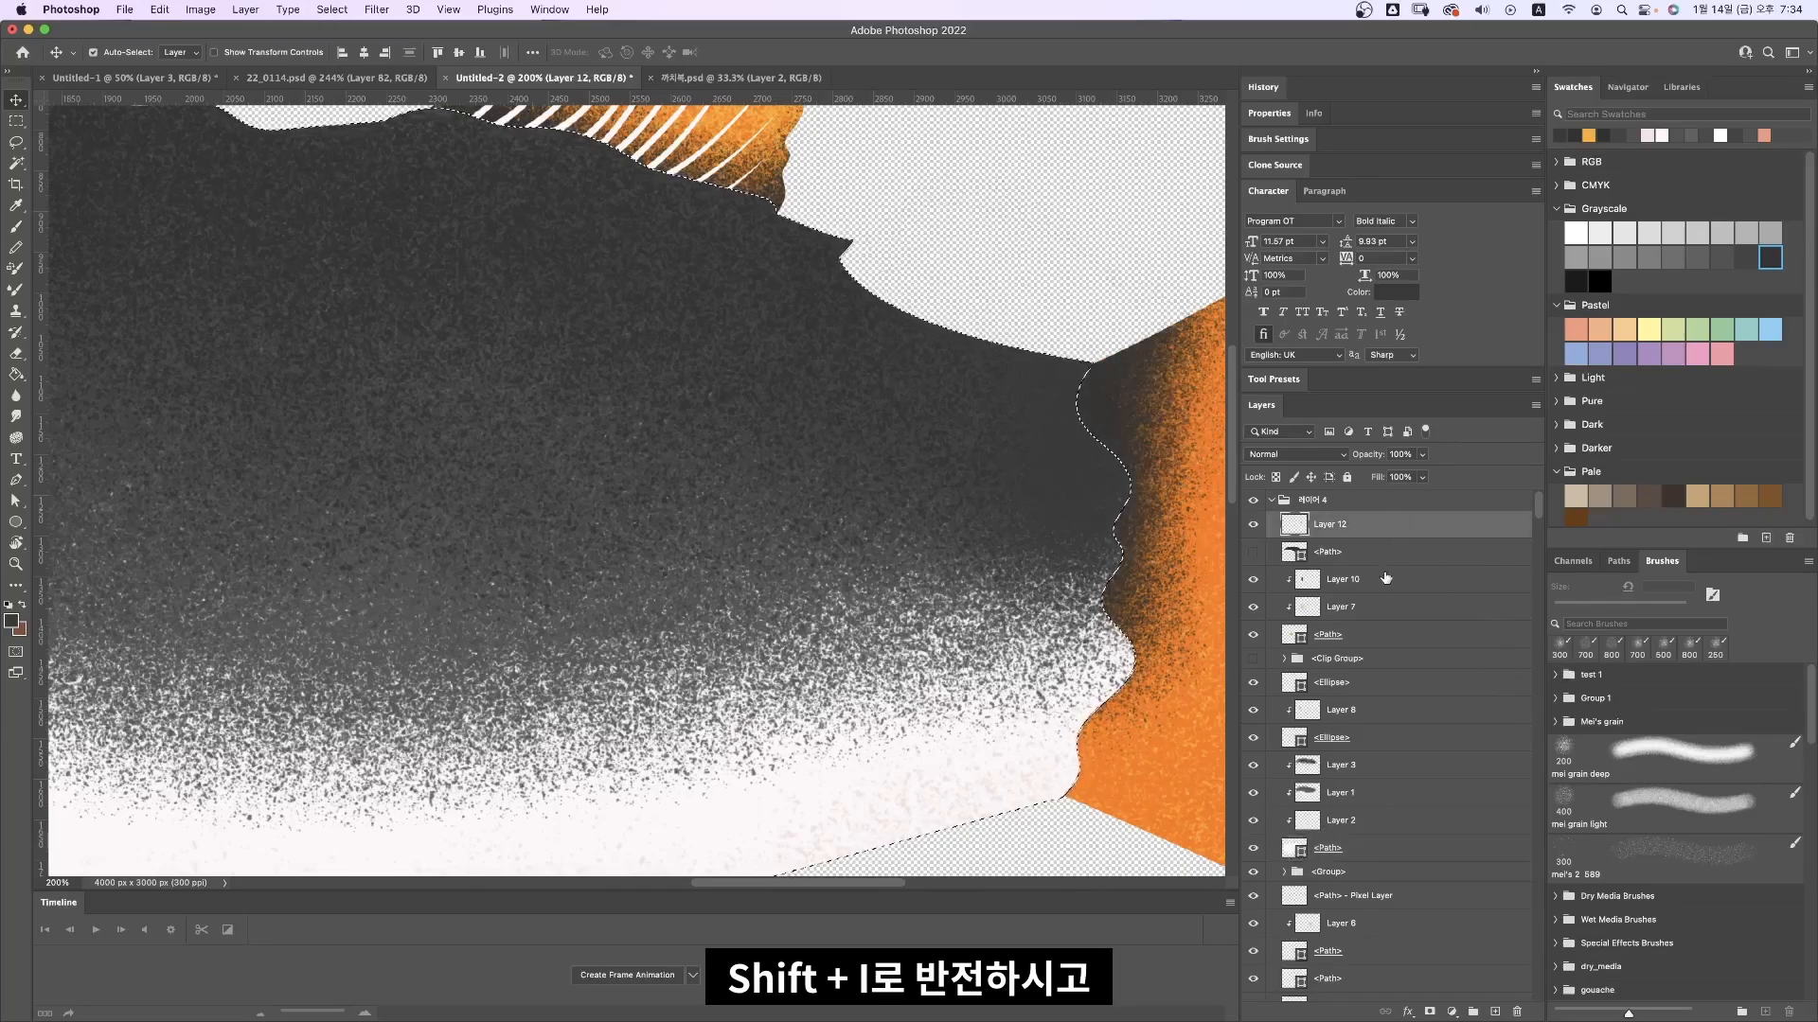
key("super+z")
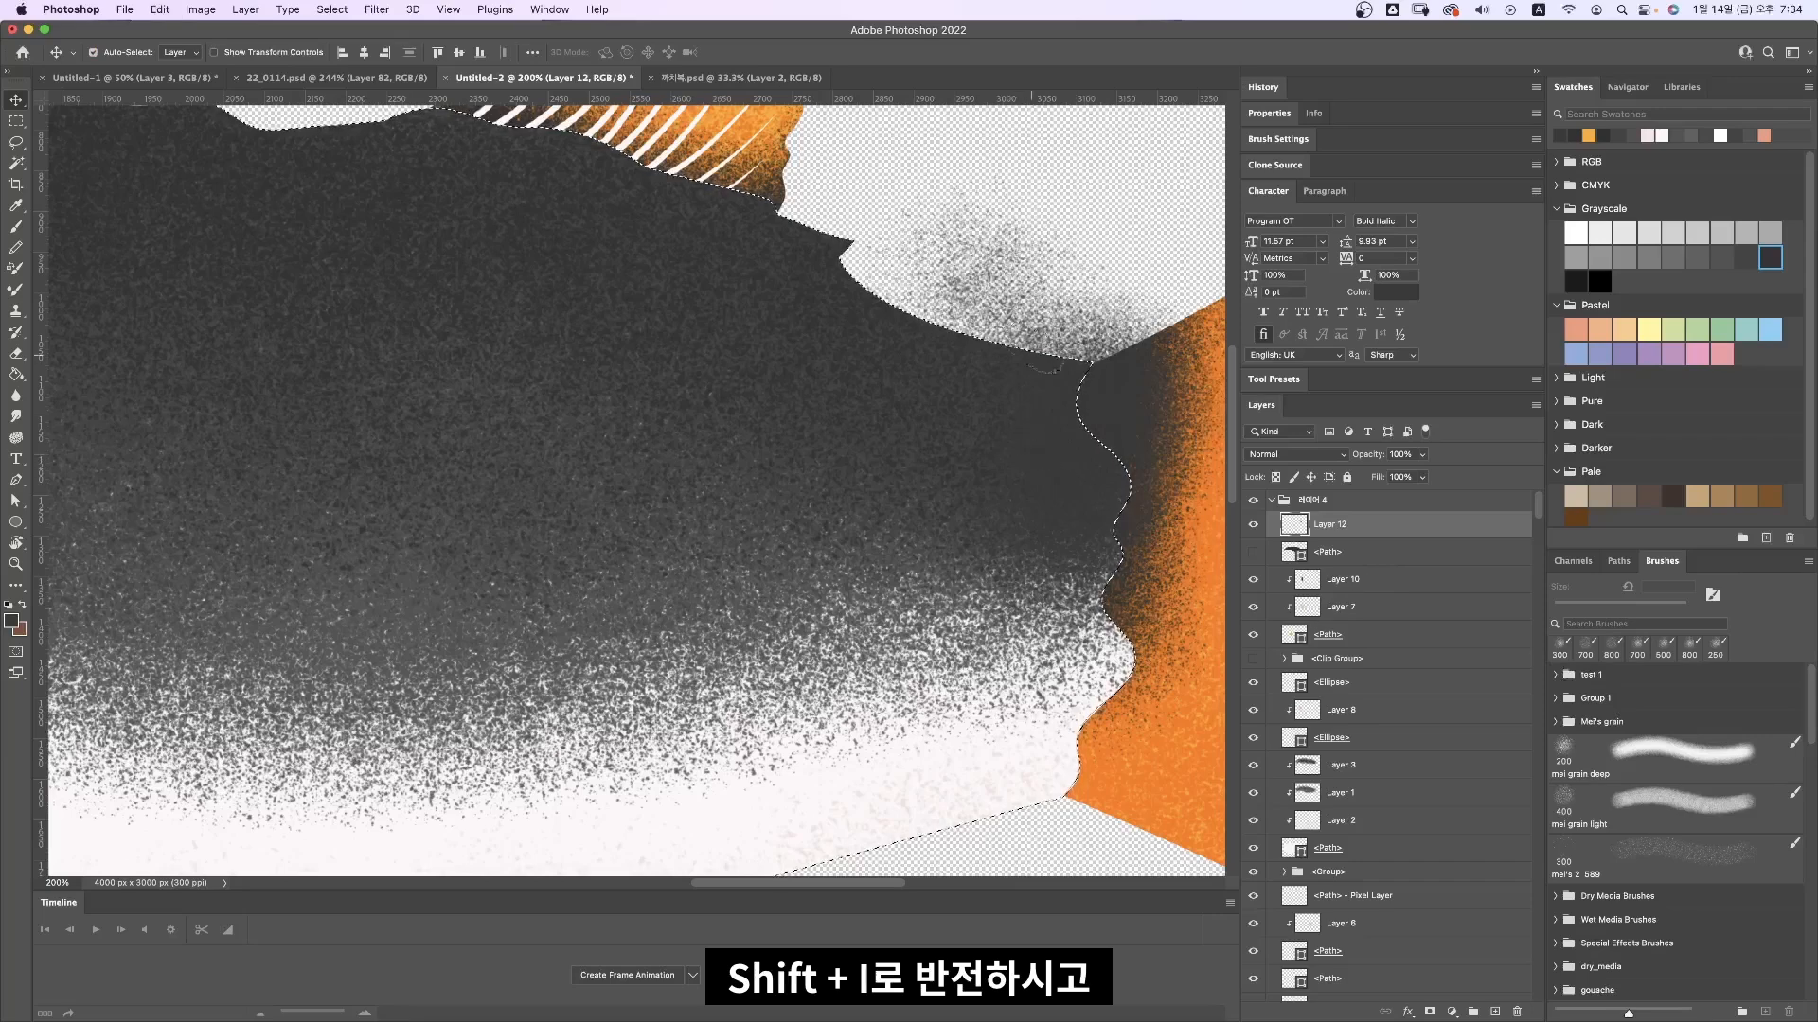
key("e")
key("Delete")
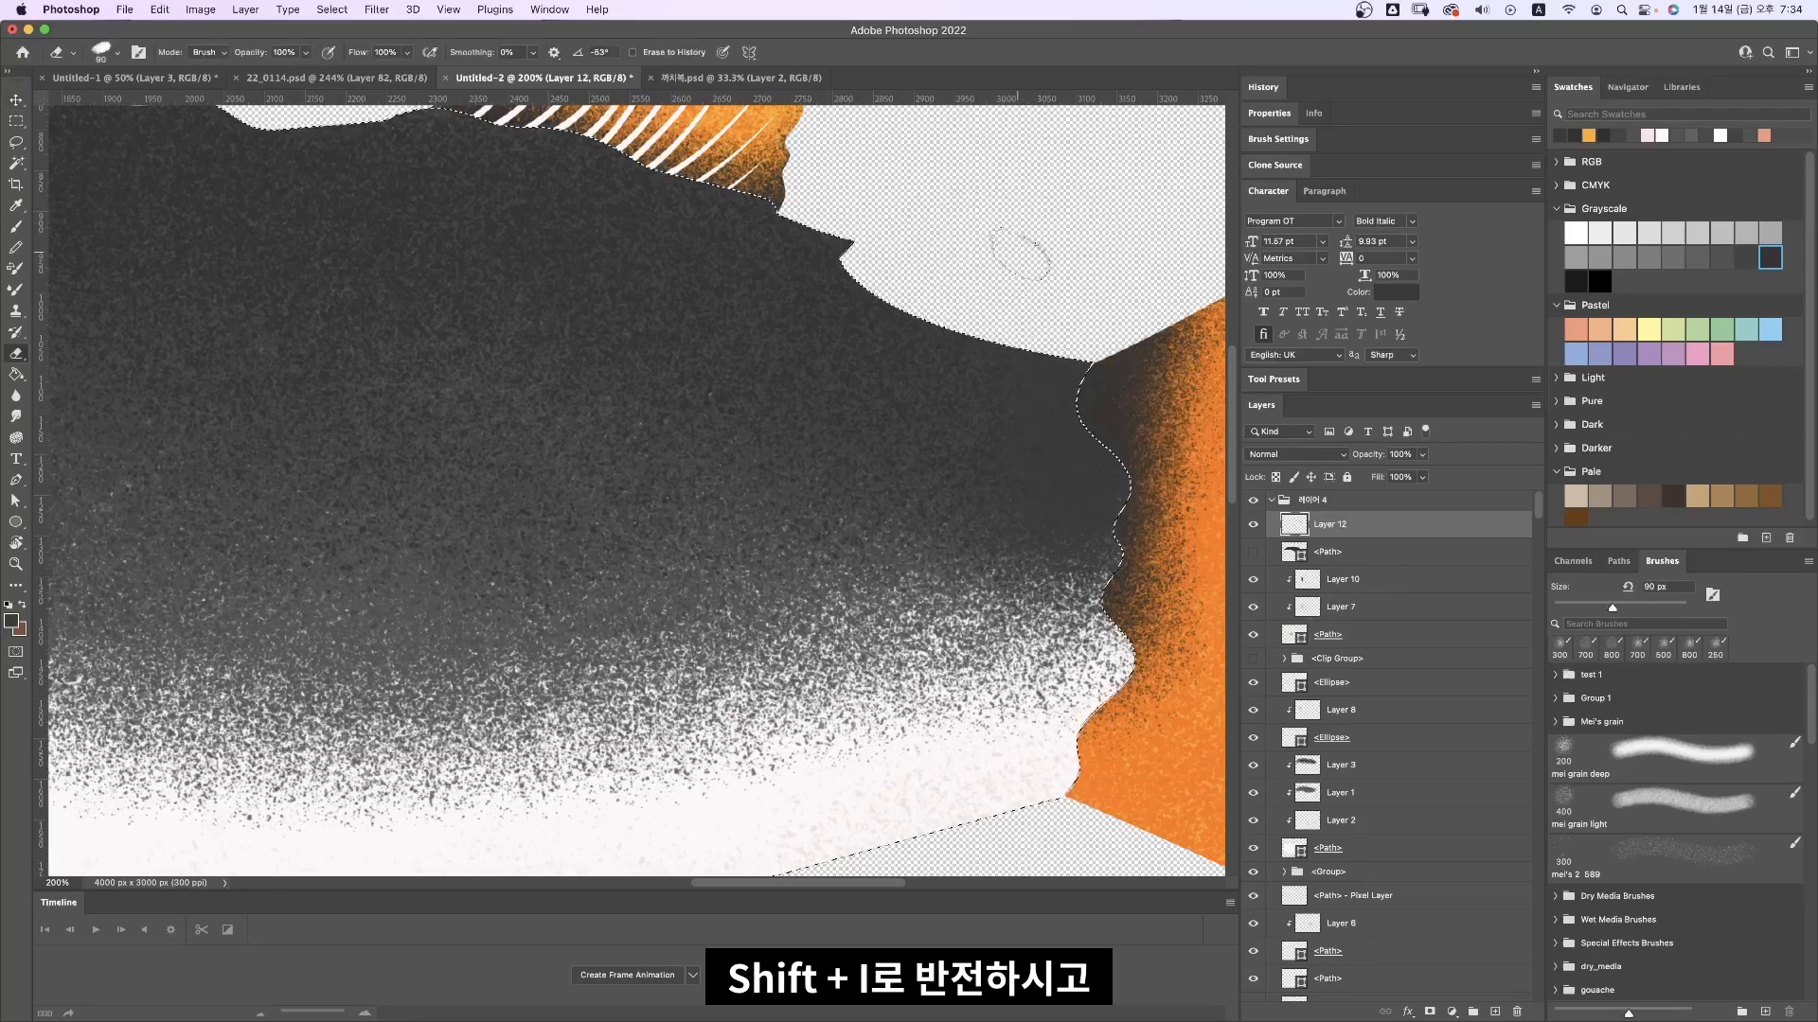
key("super+z")
mouse_move(946, 228)
left_mouse_down()
mouse_move(1080, 213)
mouse_move(1084, 261)
left_mouse_up()
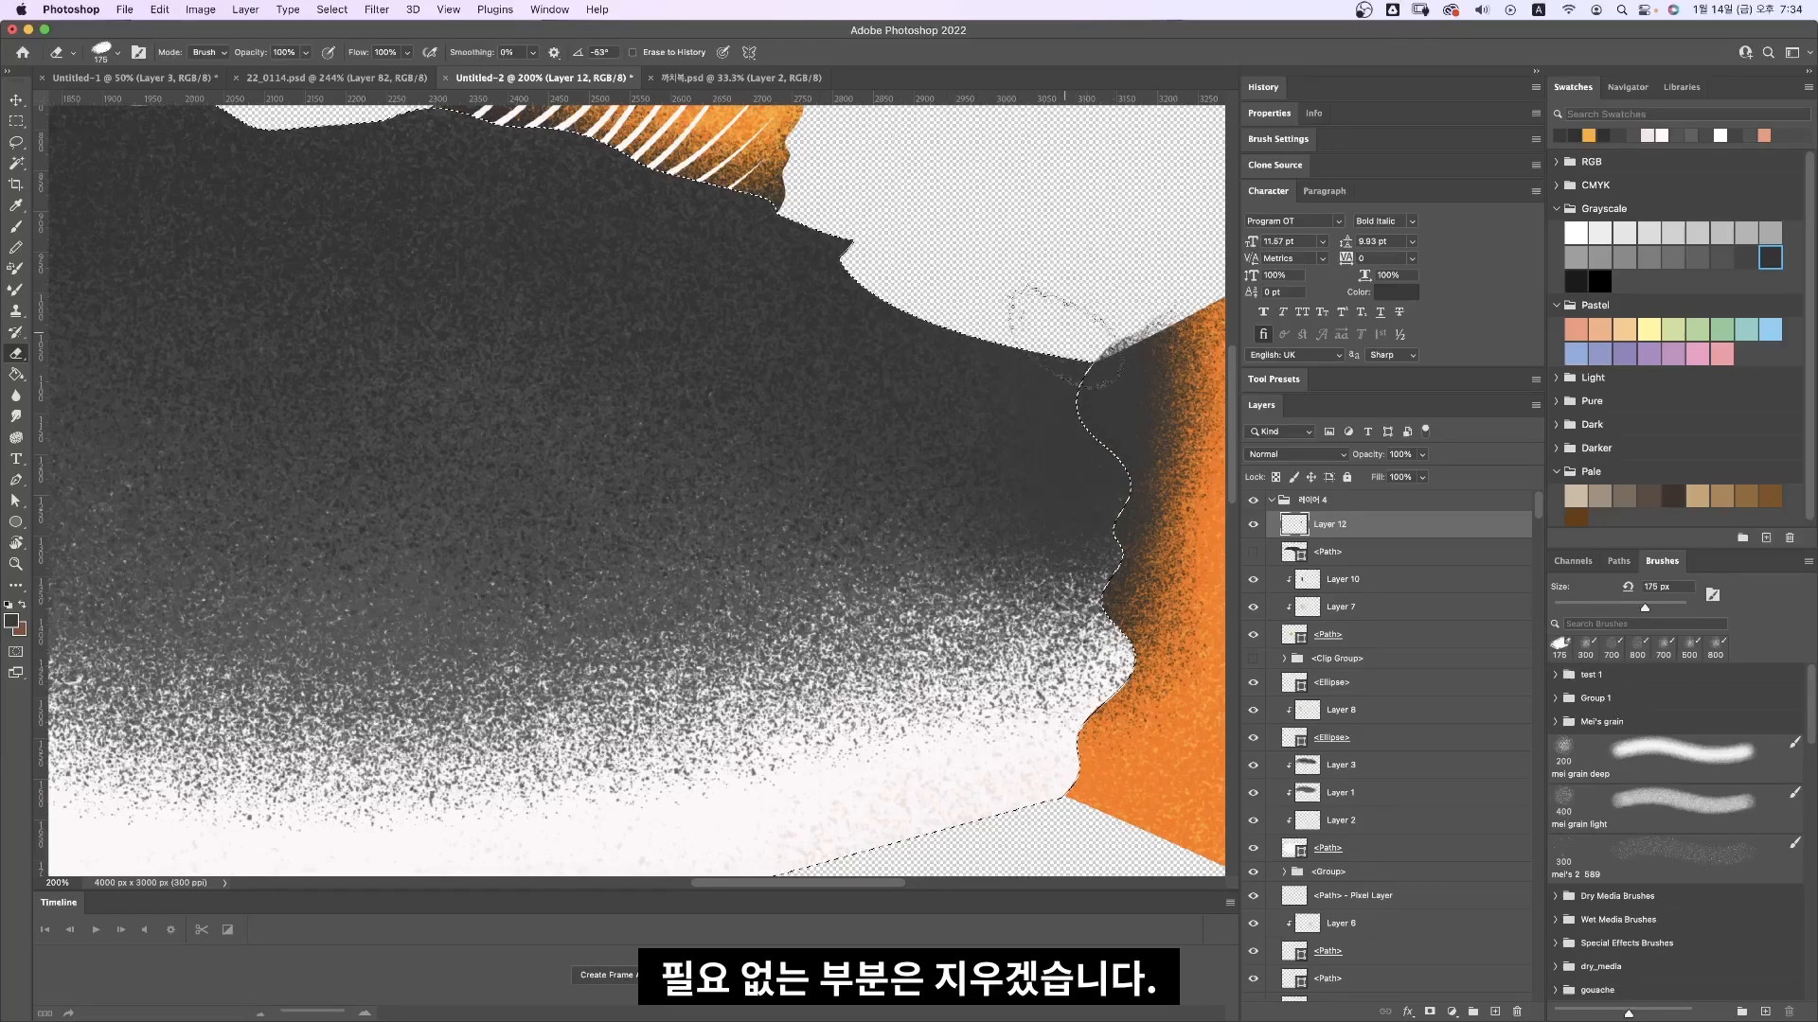
Step: Select one of the white stripe layers on the dorsal fin
key("super+minus")
key("super+minus")
key("super+minus")
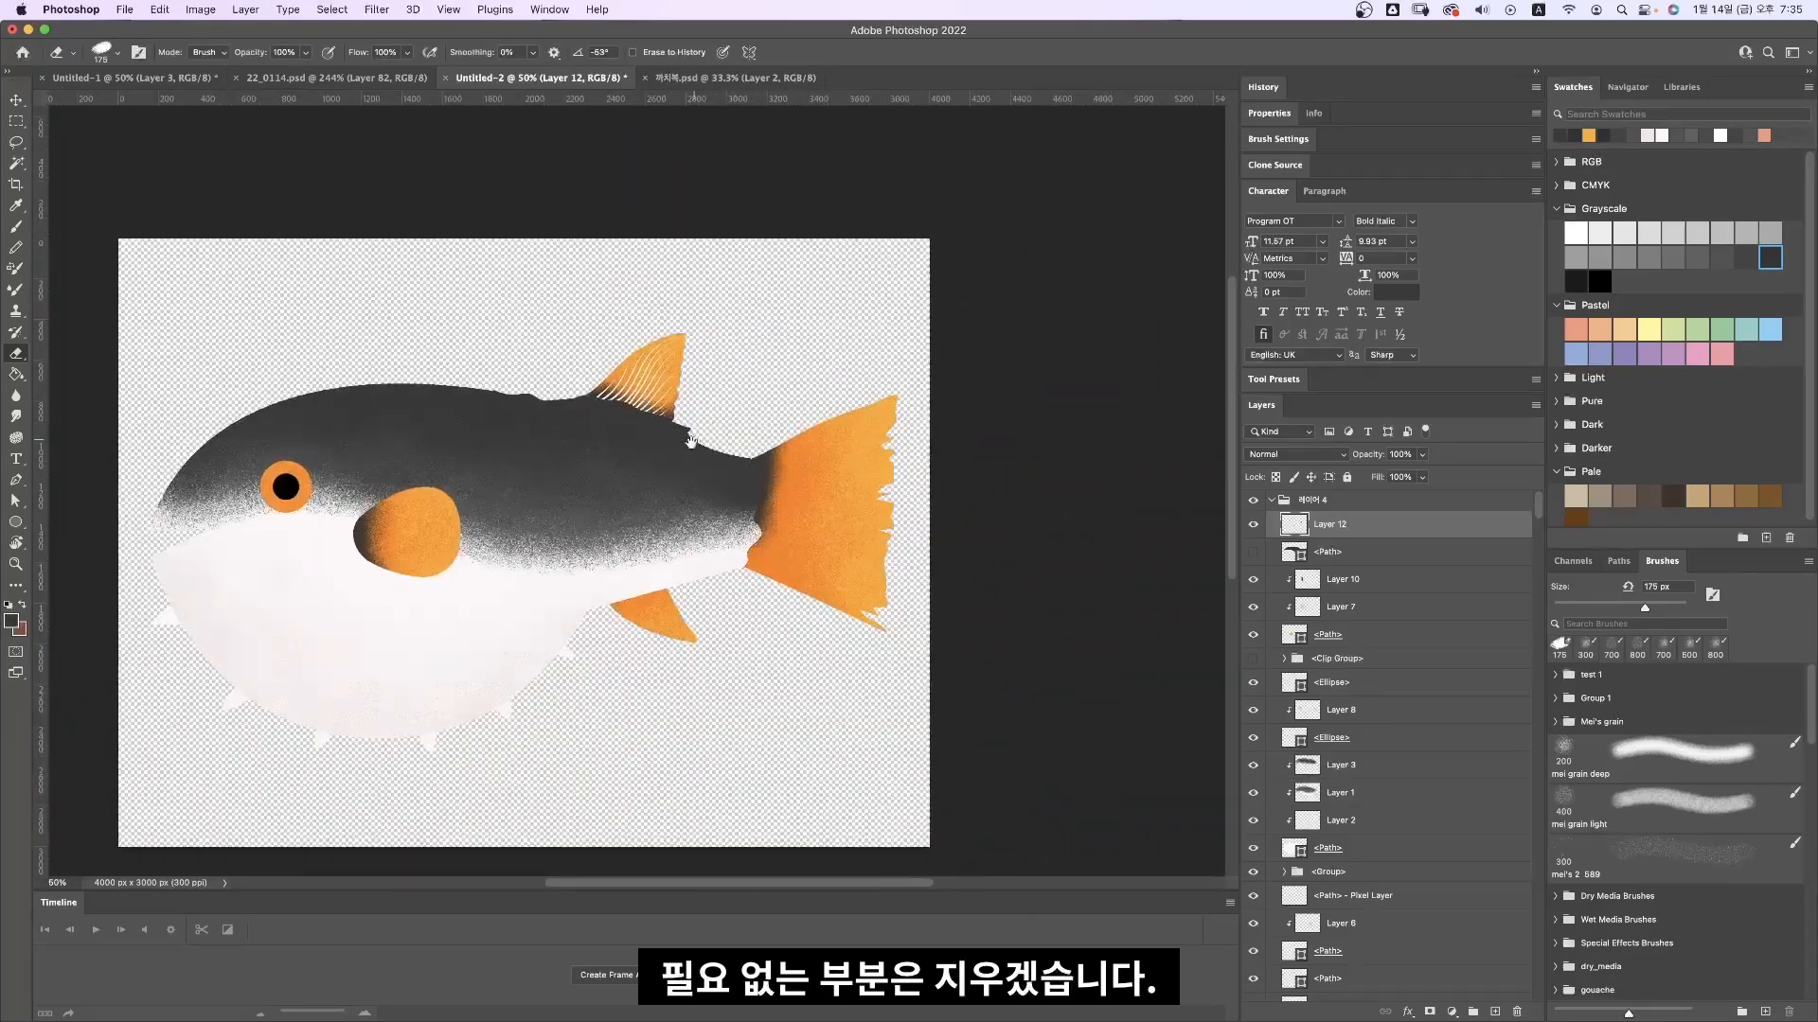
mouse_move(691, 440)
left_mouse_down()
mouse_move(822, 447)
mouse_move(814, 470)
left_mouse_up()
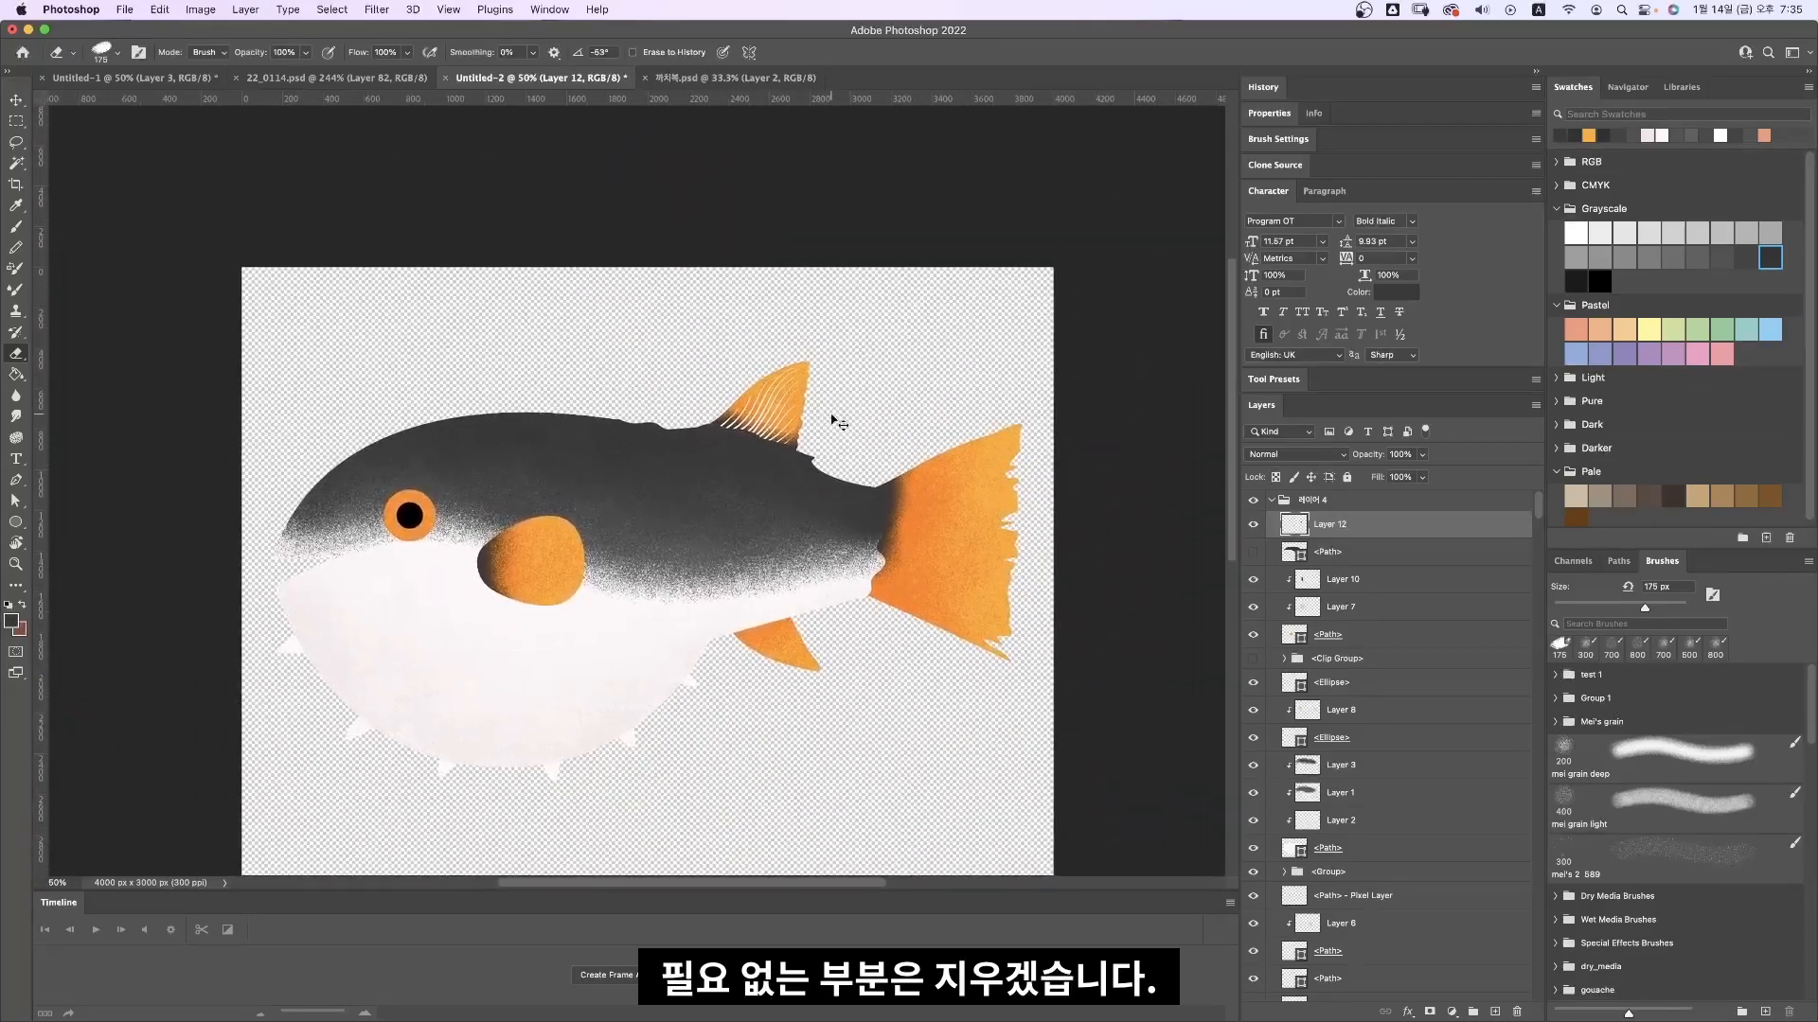
key("super+plus")
key("super+plus")
key("super+plus")
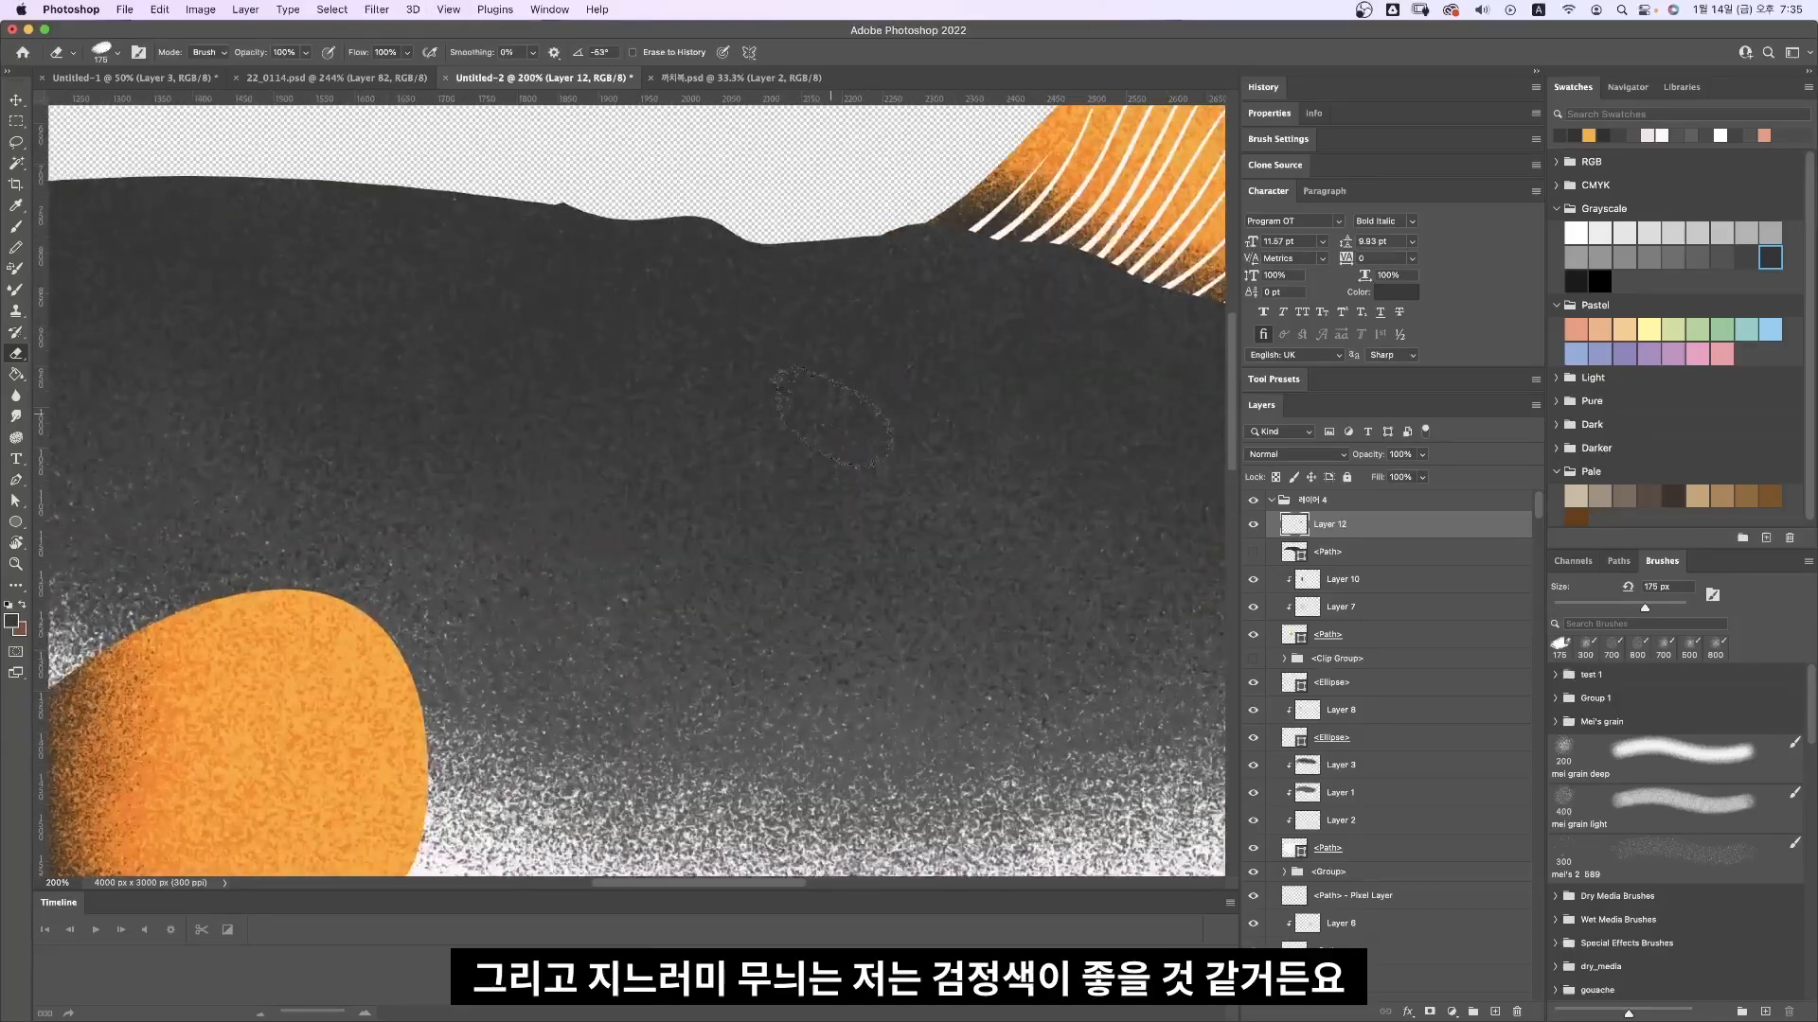
left_click_drag(928, 203, 586, 454)
key("v")
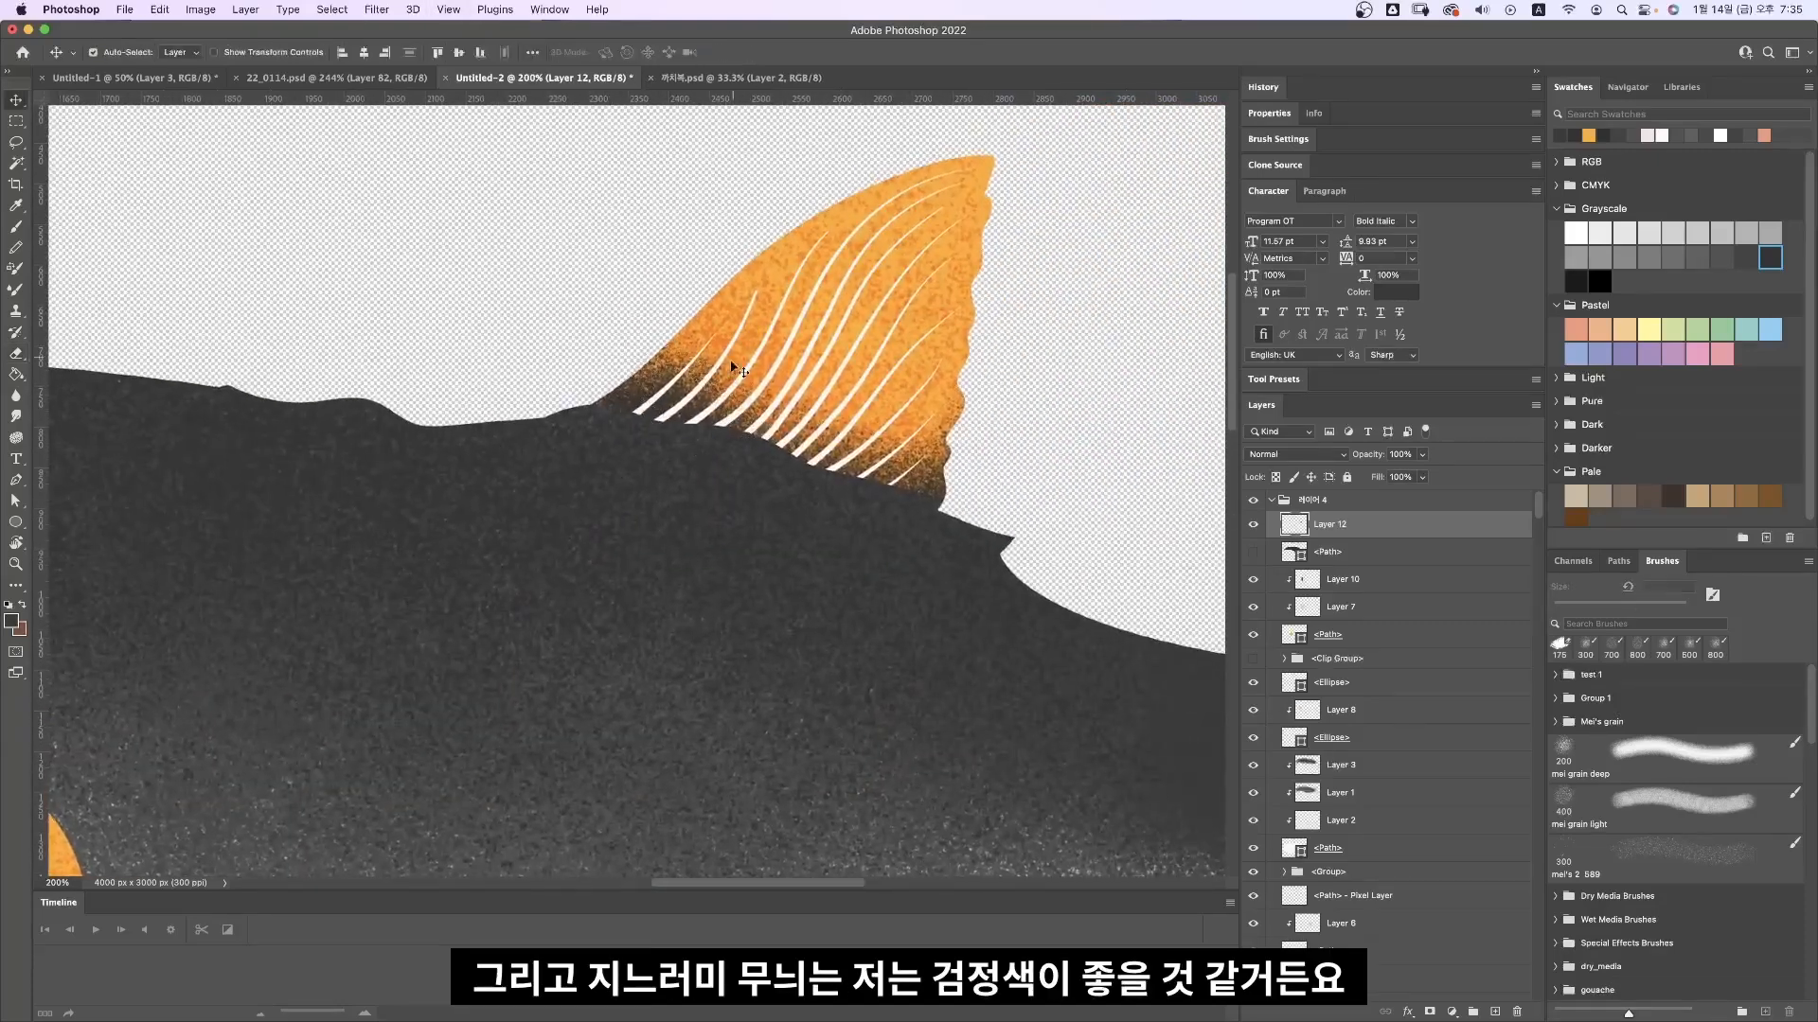
left_click(676, 417)
left_click(1494, 1012)
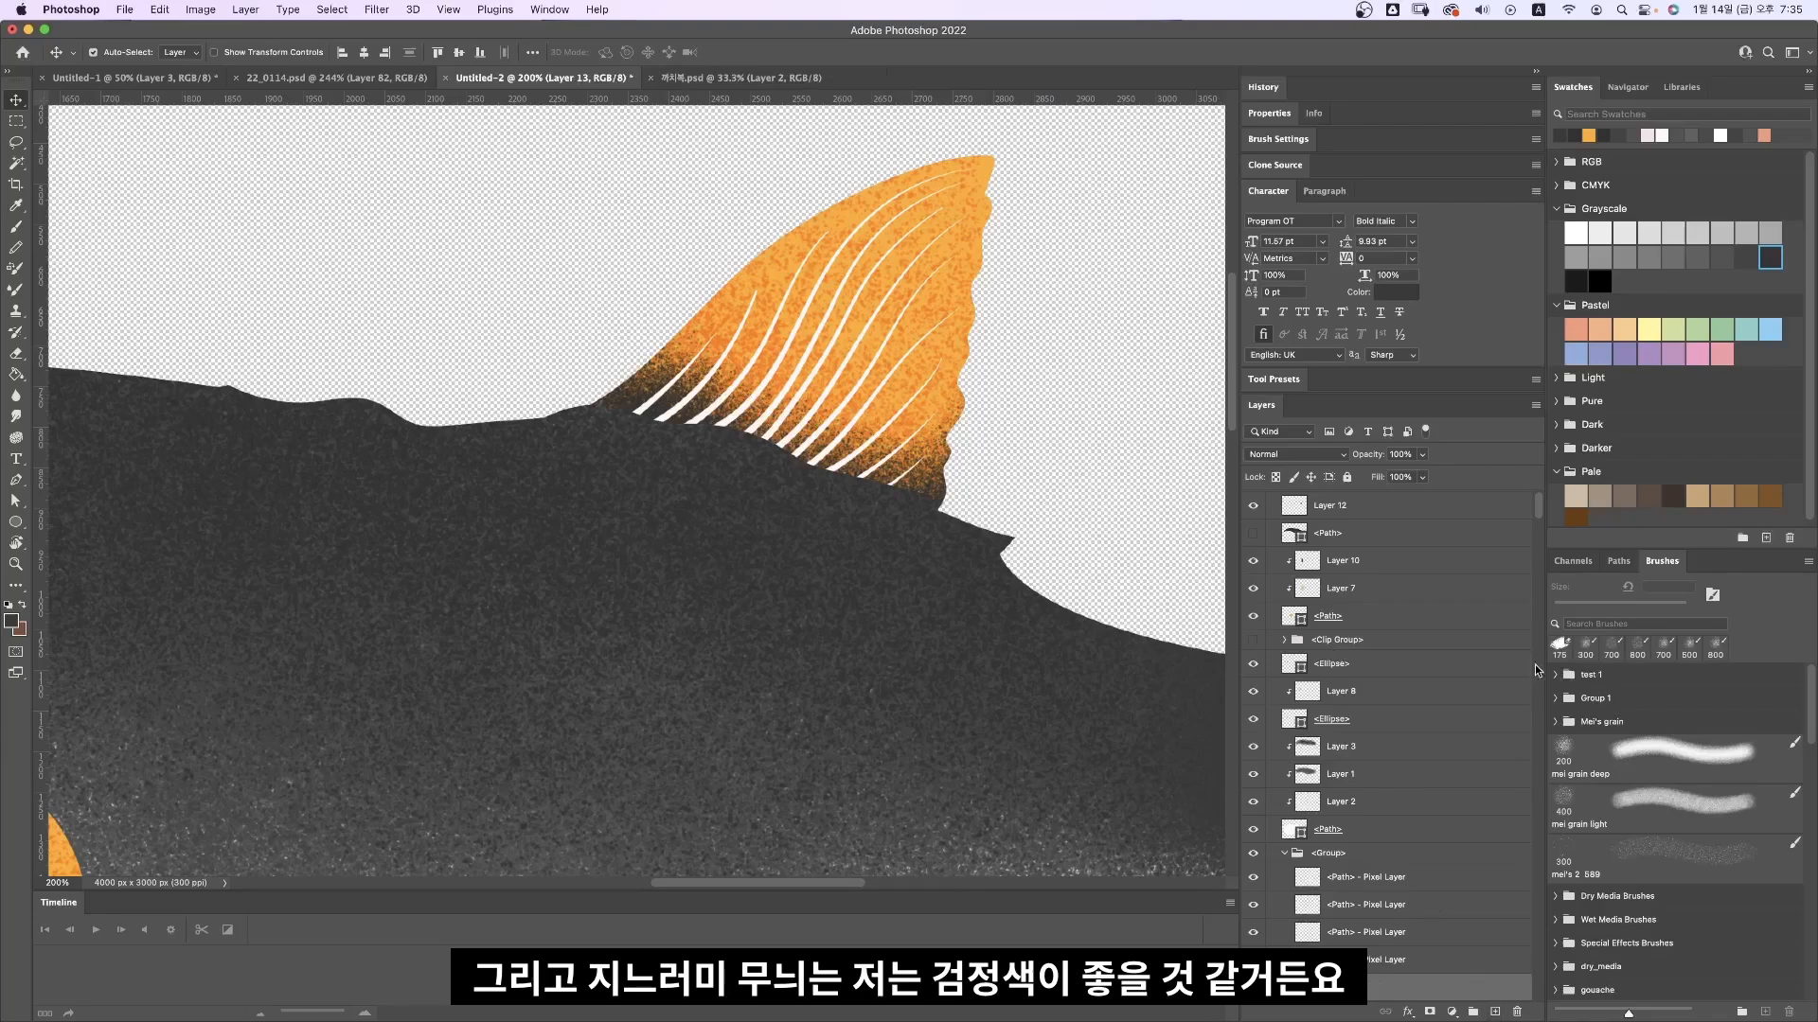
scroll(1539, 507, "down", 4)
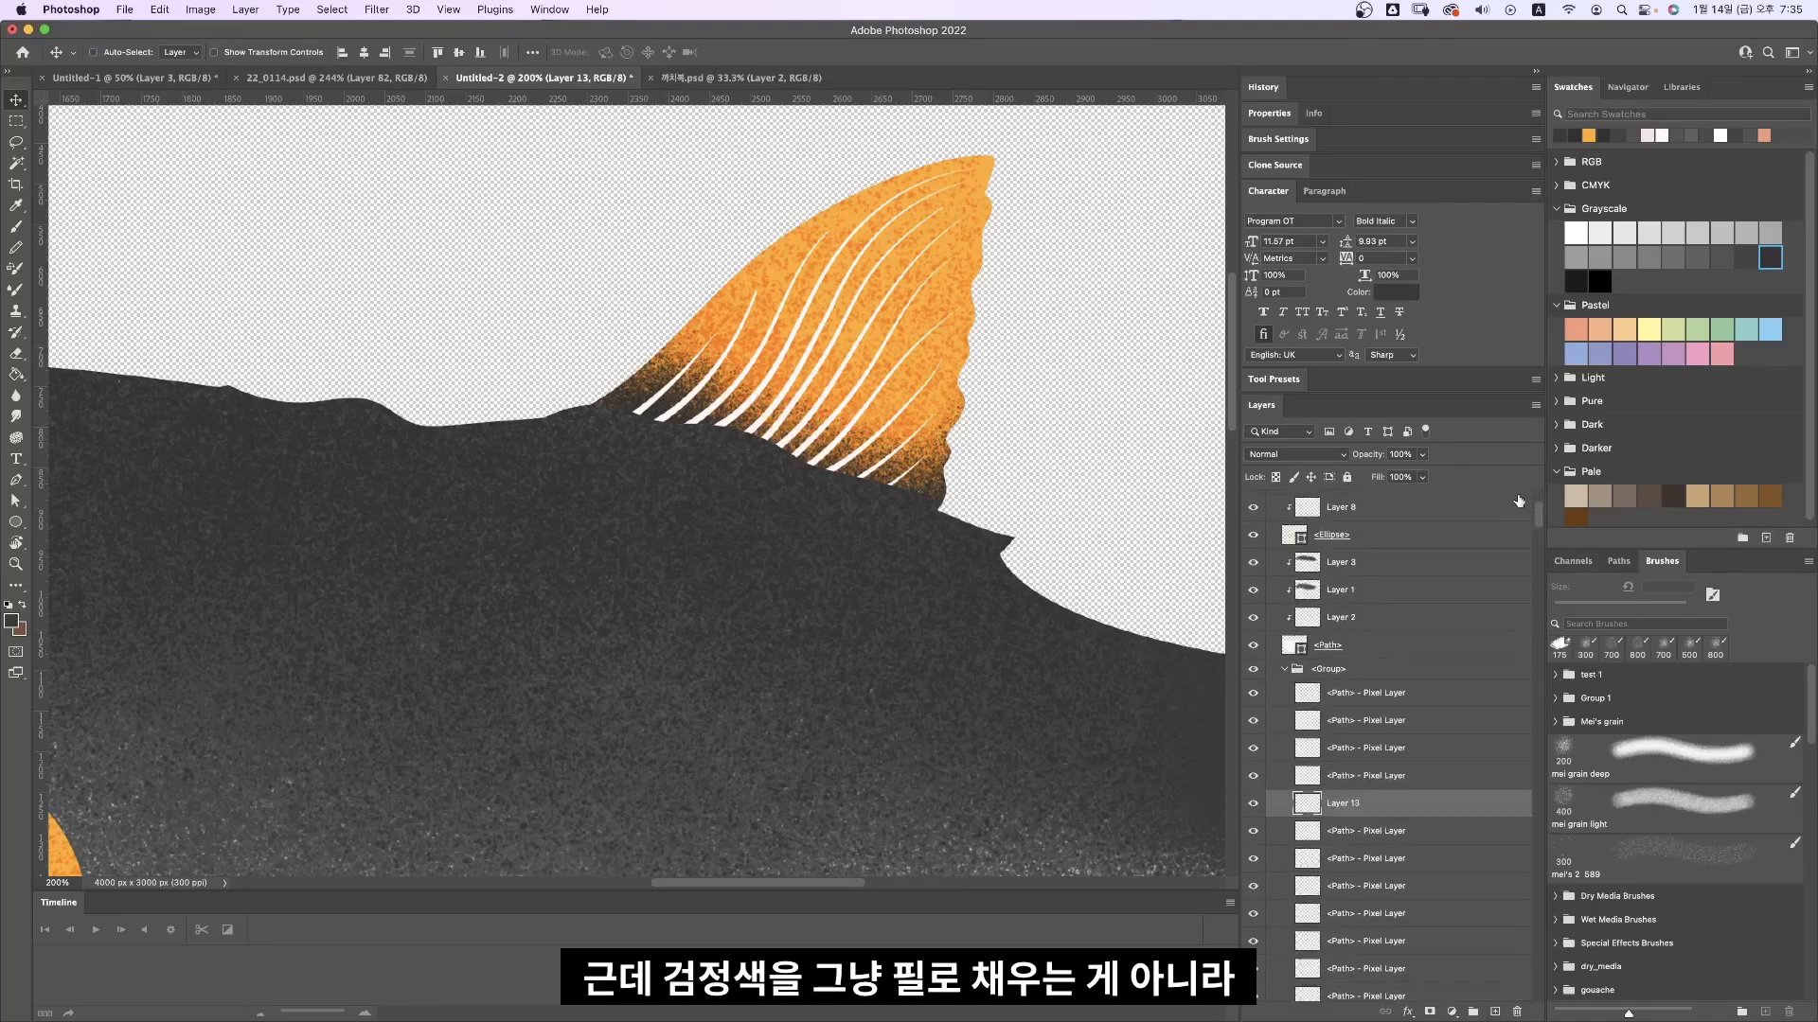
key("super+shift+n")
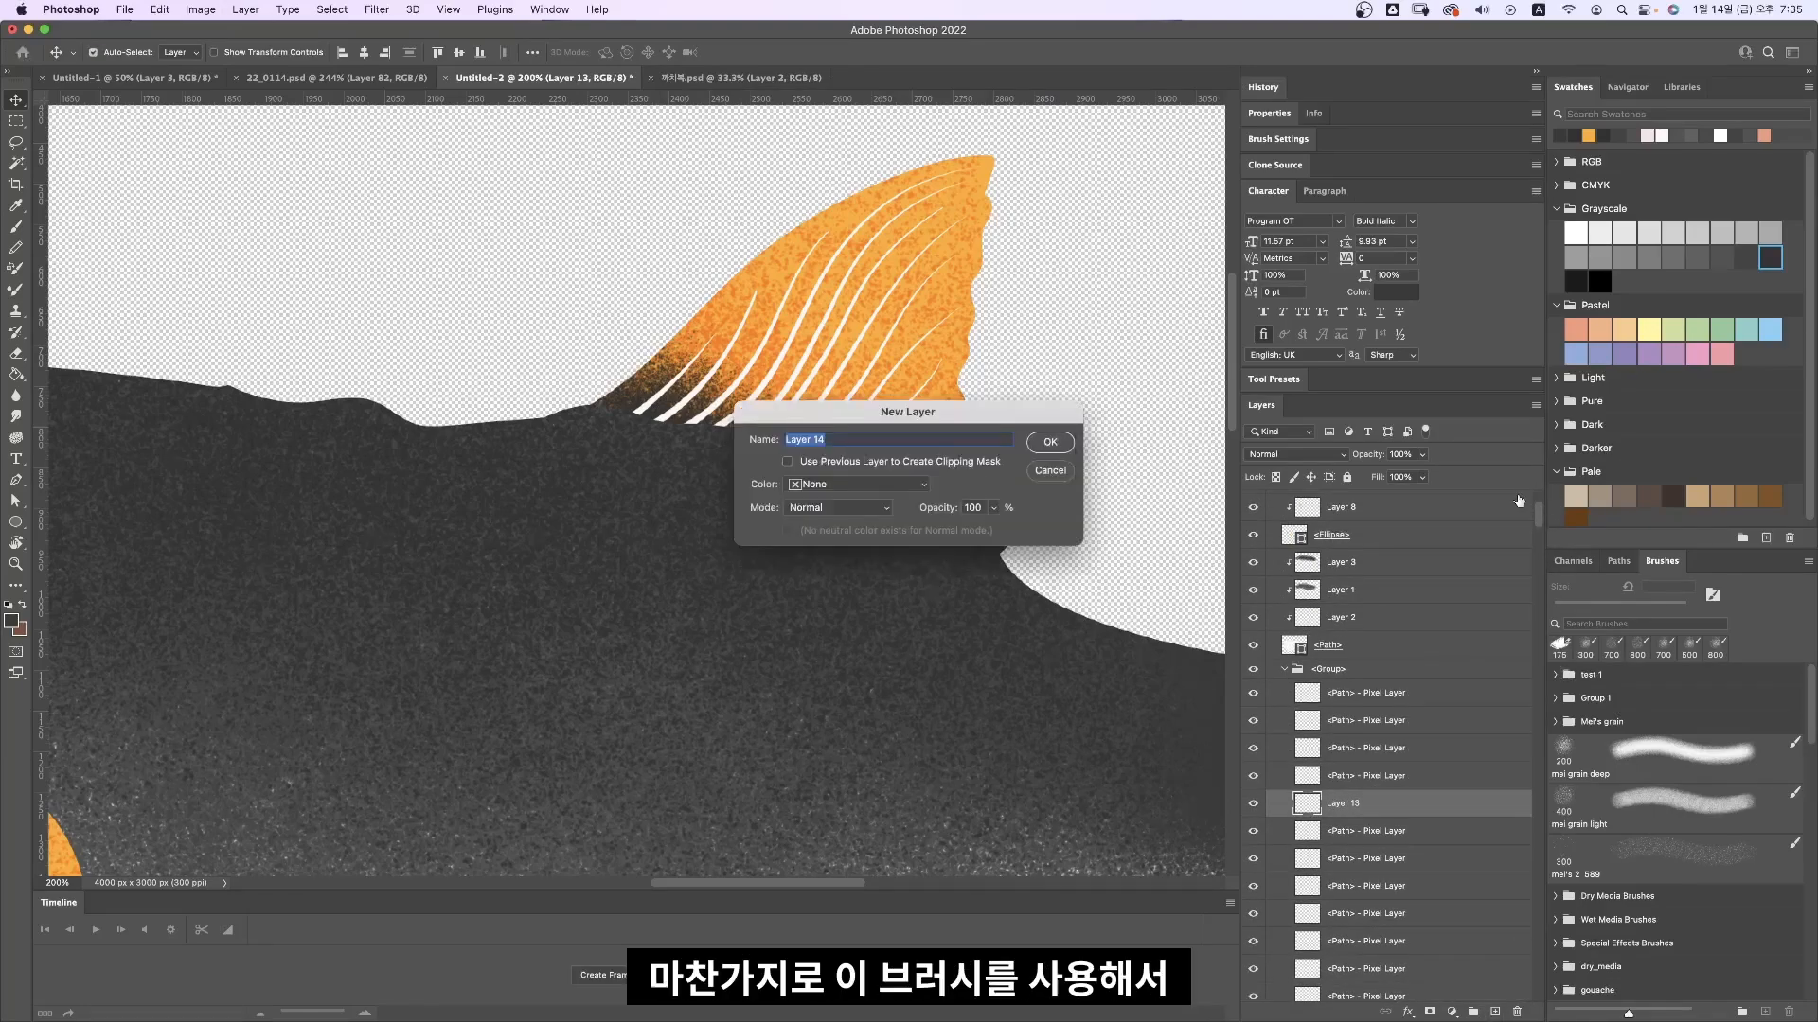
key("Return")
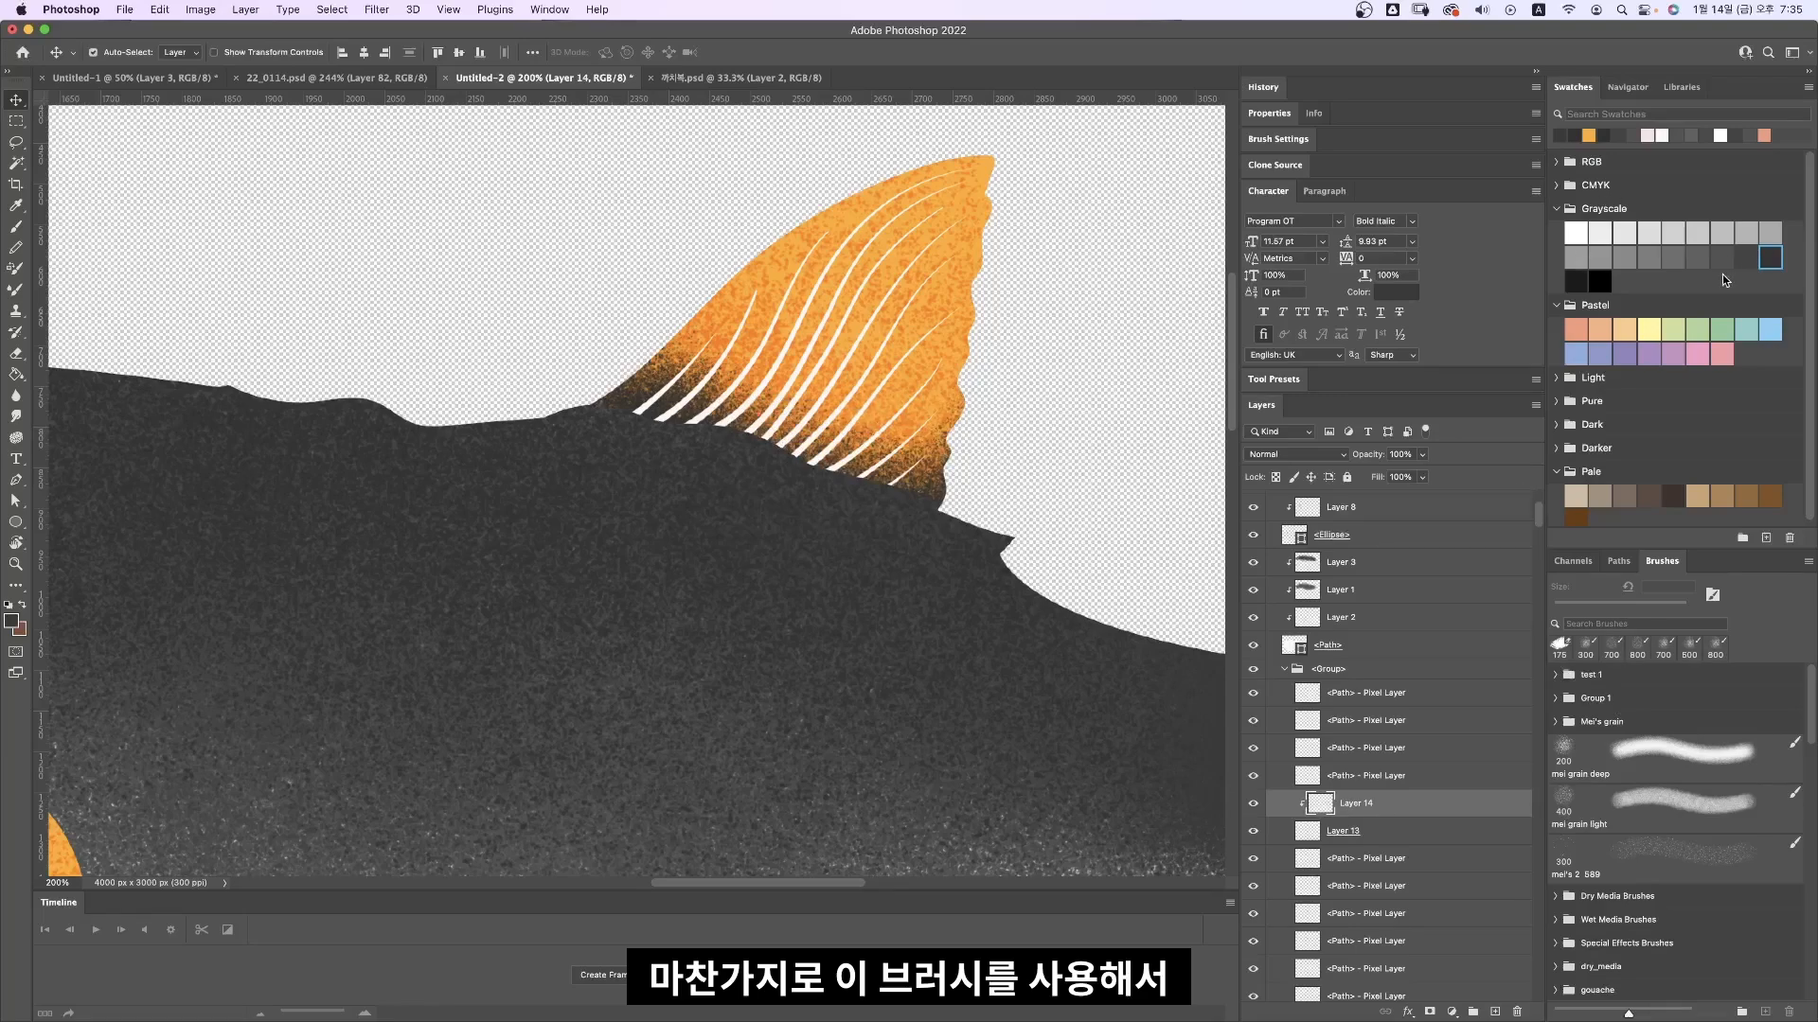
Step: Choose the mei grain deep brush and merge the empty extra layers and the whole dorsal fin stripe group into one layer
left_click(1676, 758)
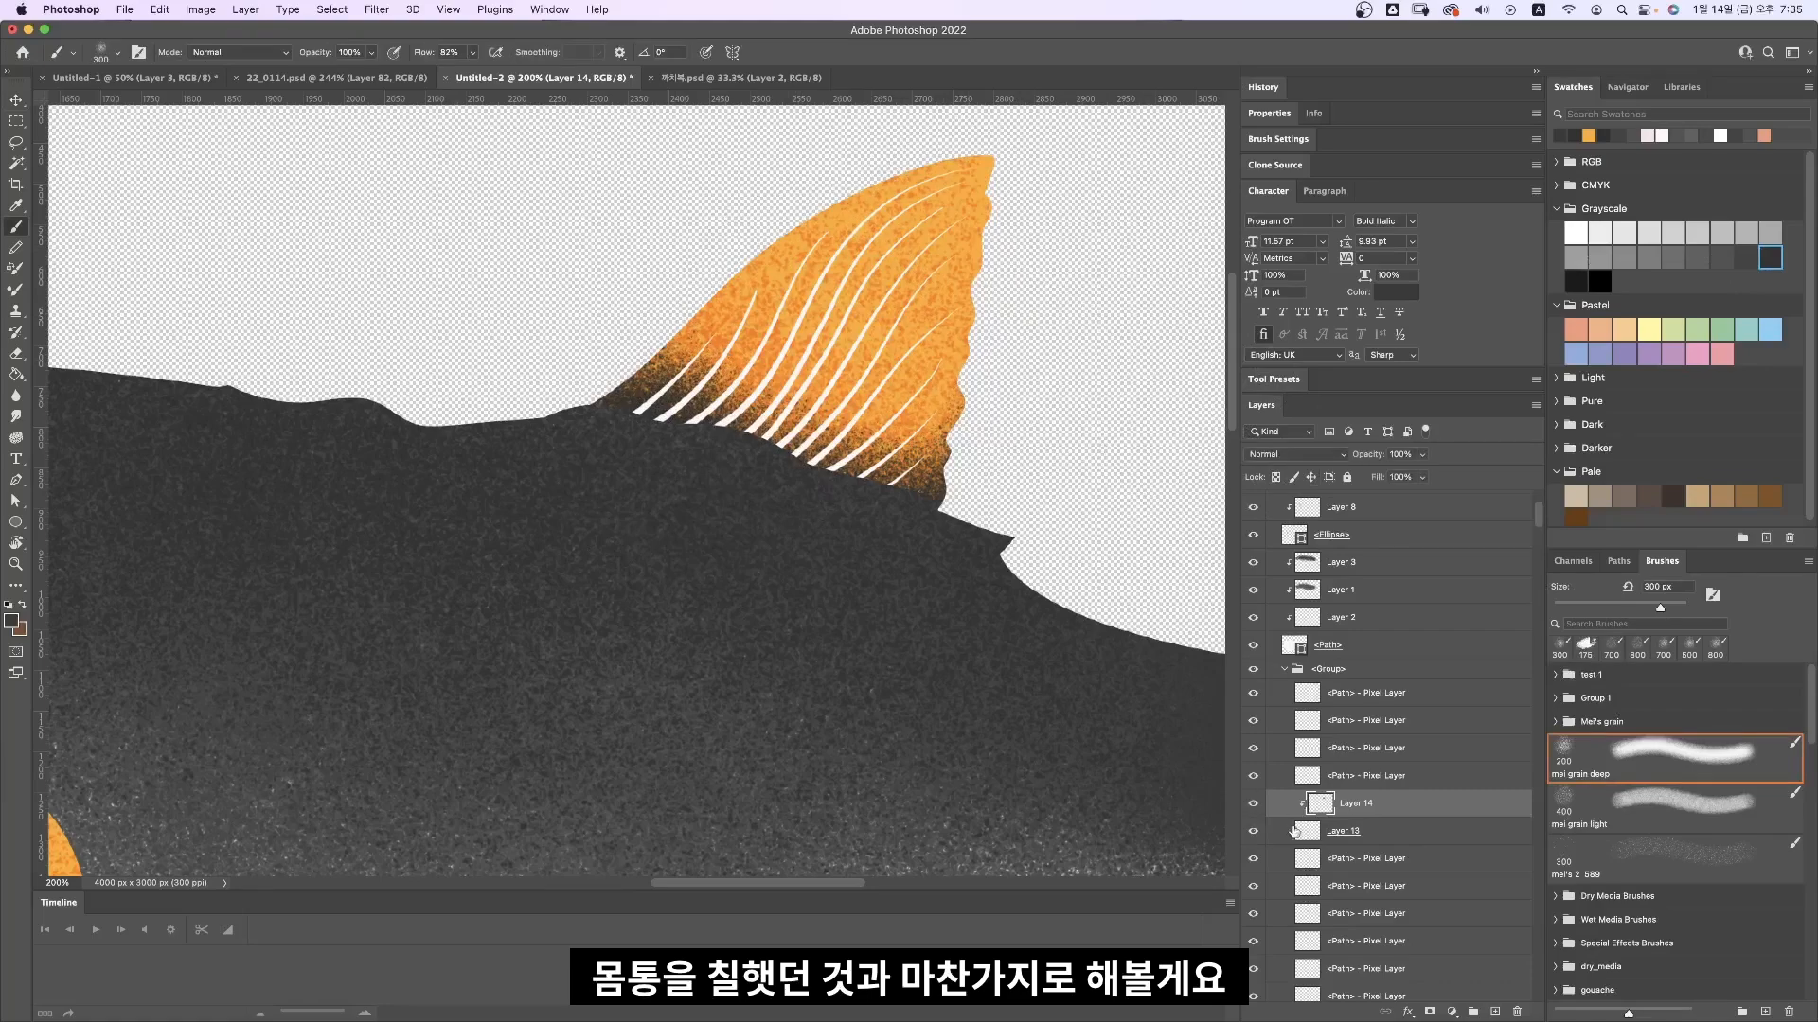
key("super+e")
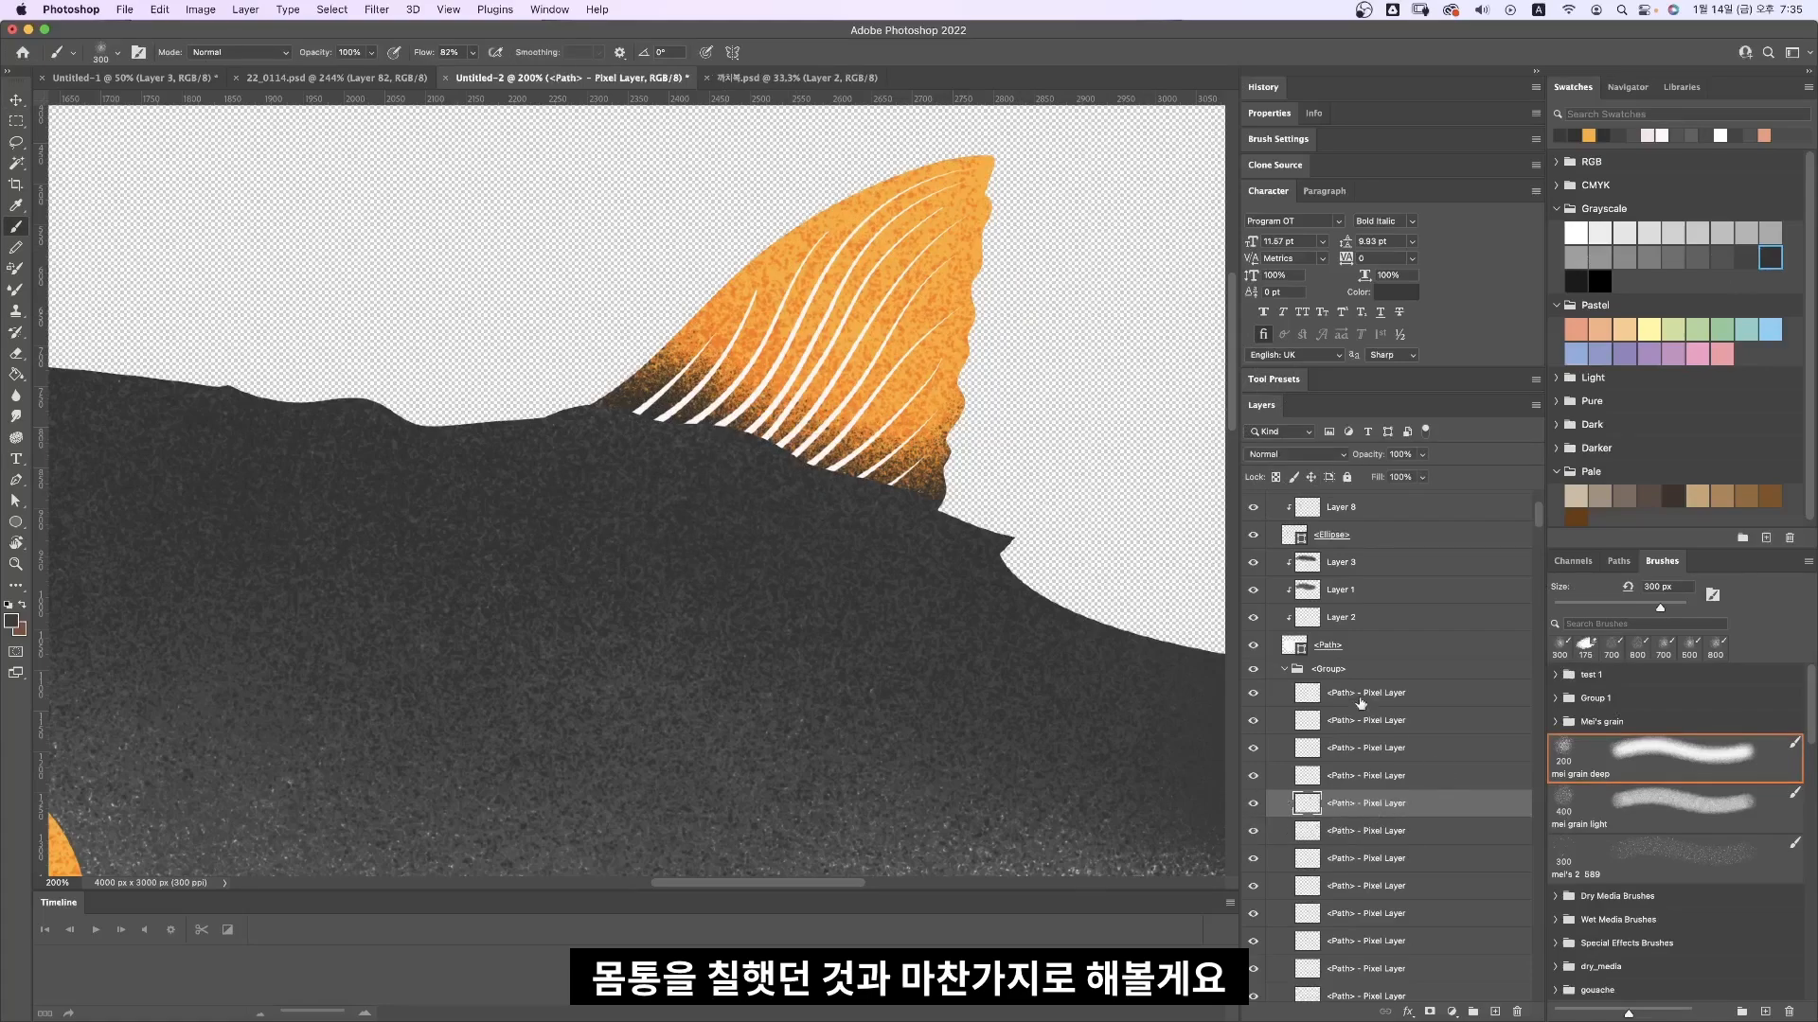
left_click(1354, 685)
left_click(1385, 672)
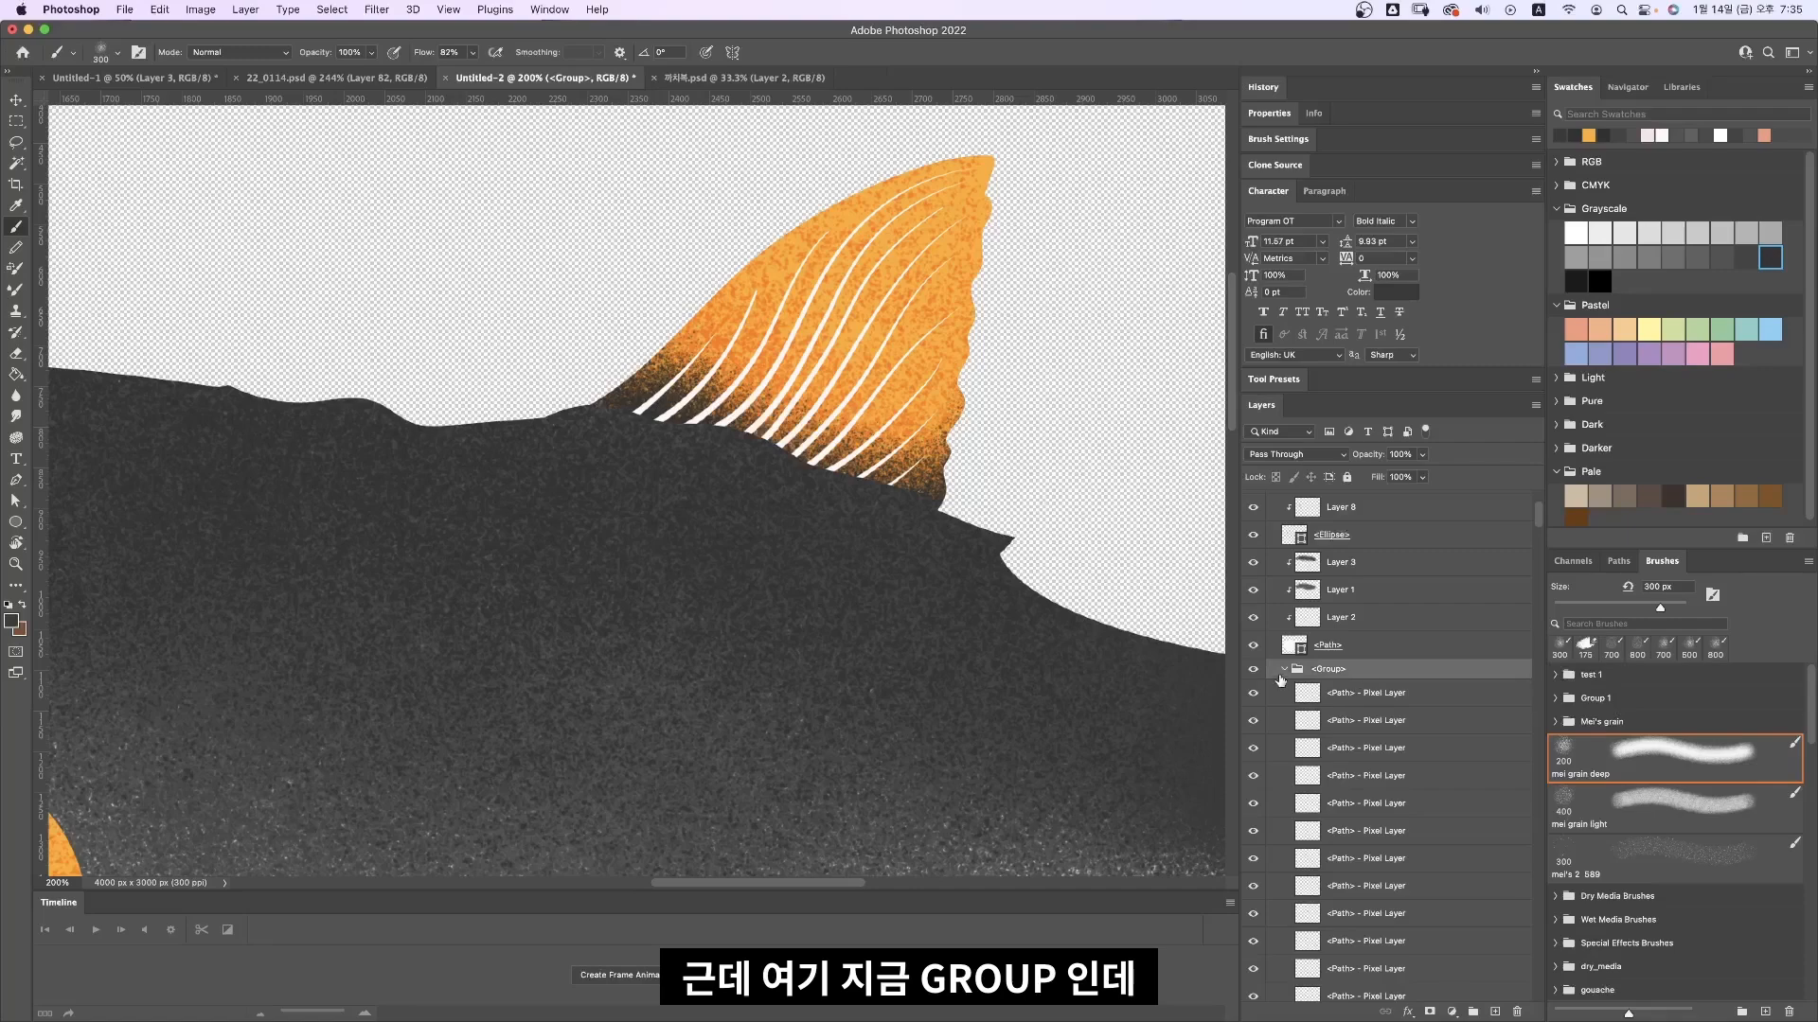
left_click(1284, 669)
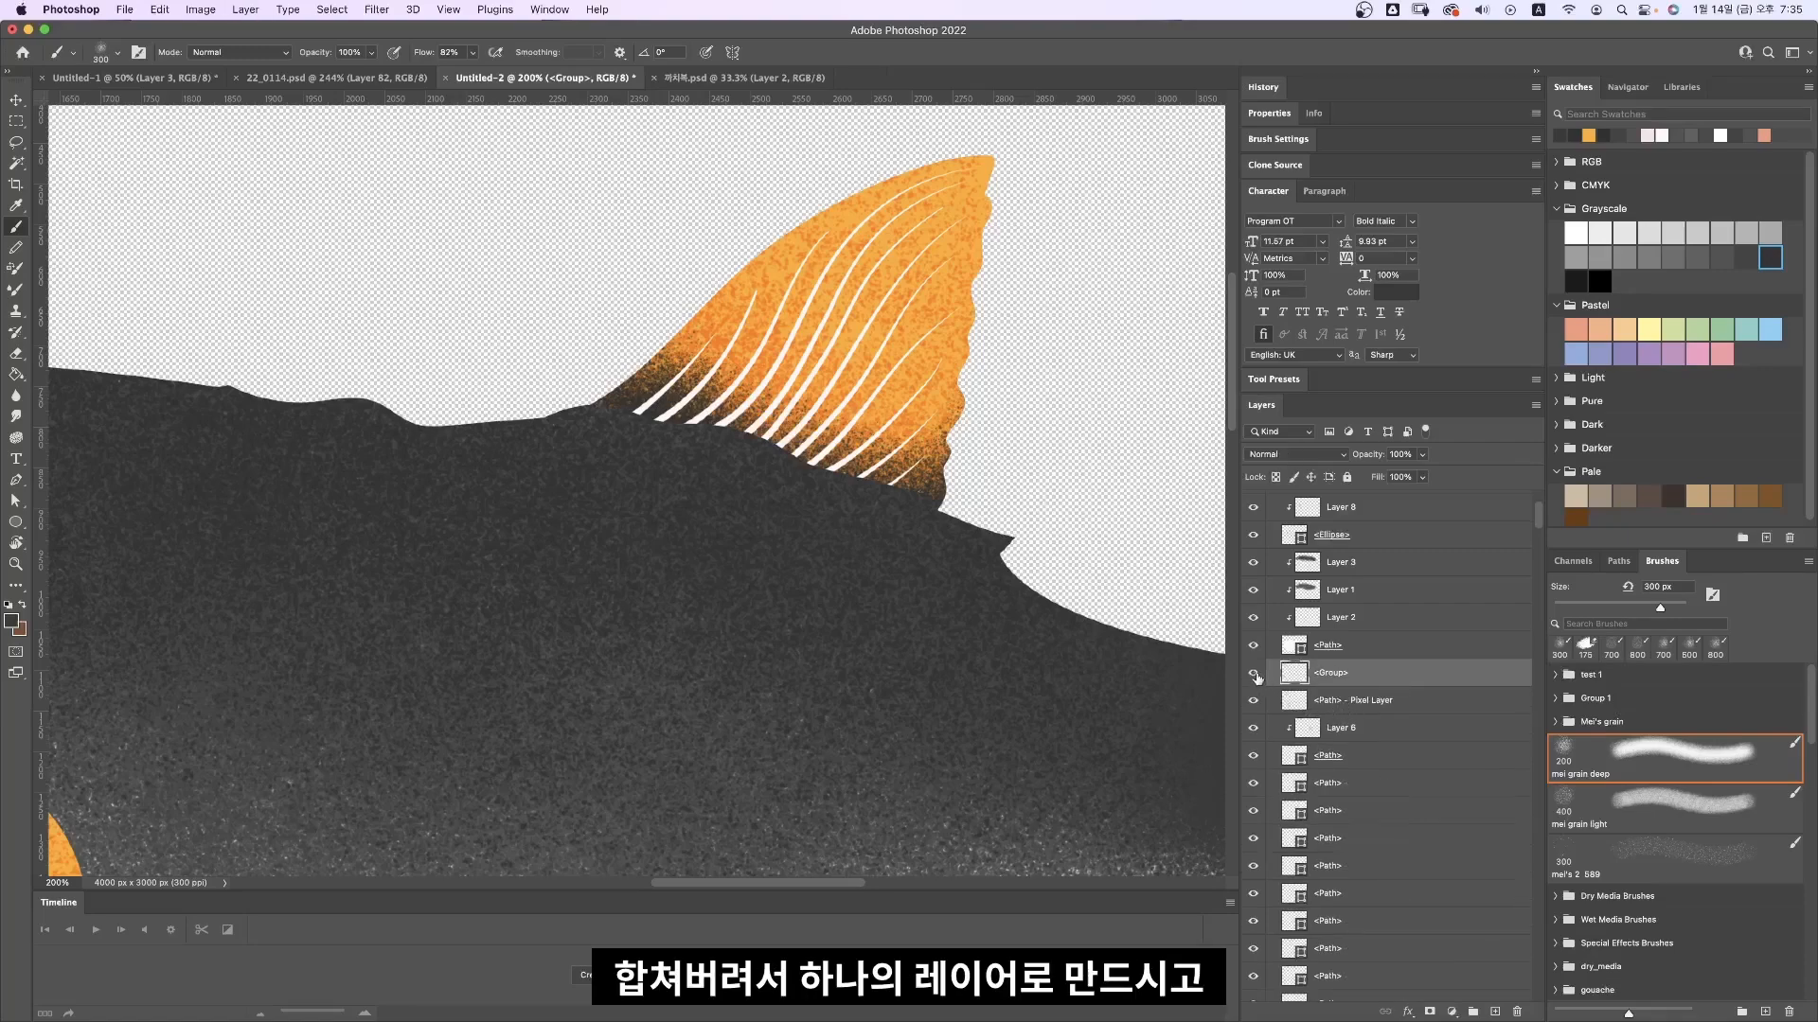
left_click(1254, 673)
left_click(1255, 673)
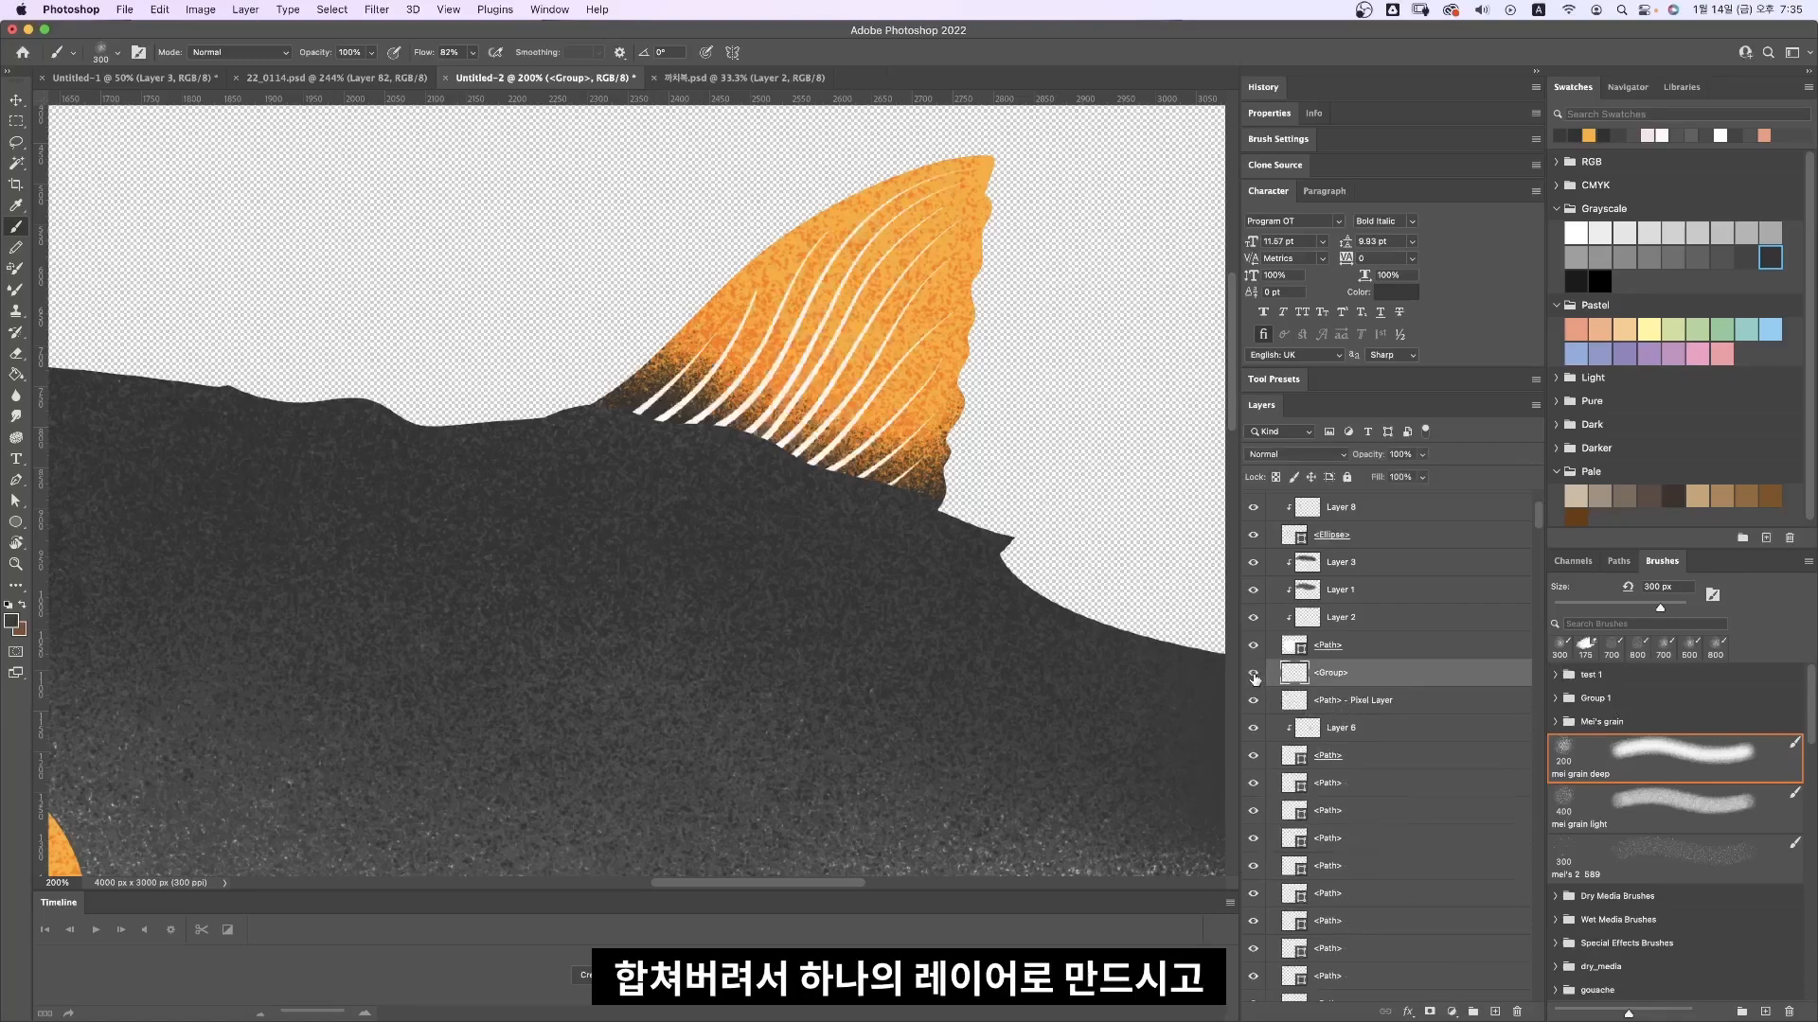
Step: Add a new layer above the merged dorsal fin stripes and clip it to them
left_click(1496, 1012)
right_click(1336, 673)
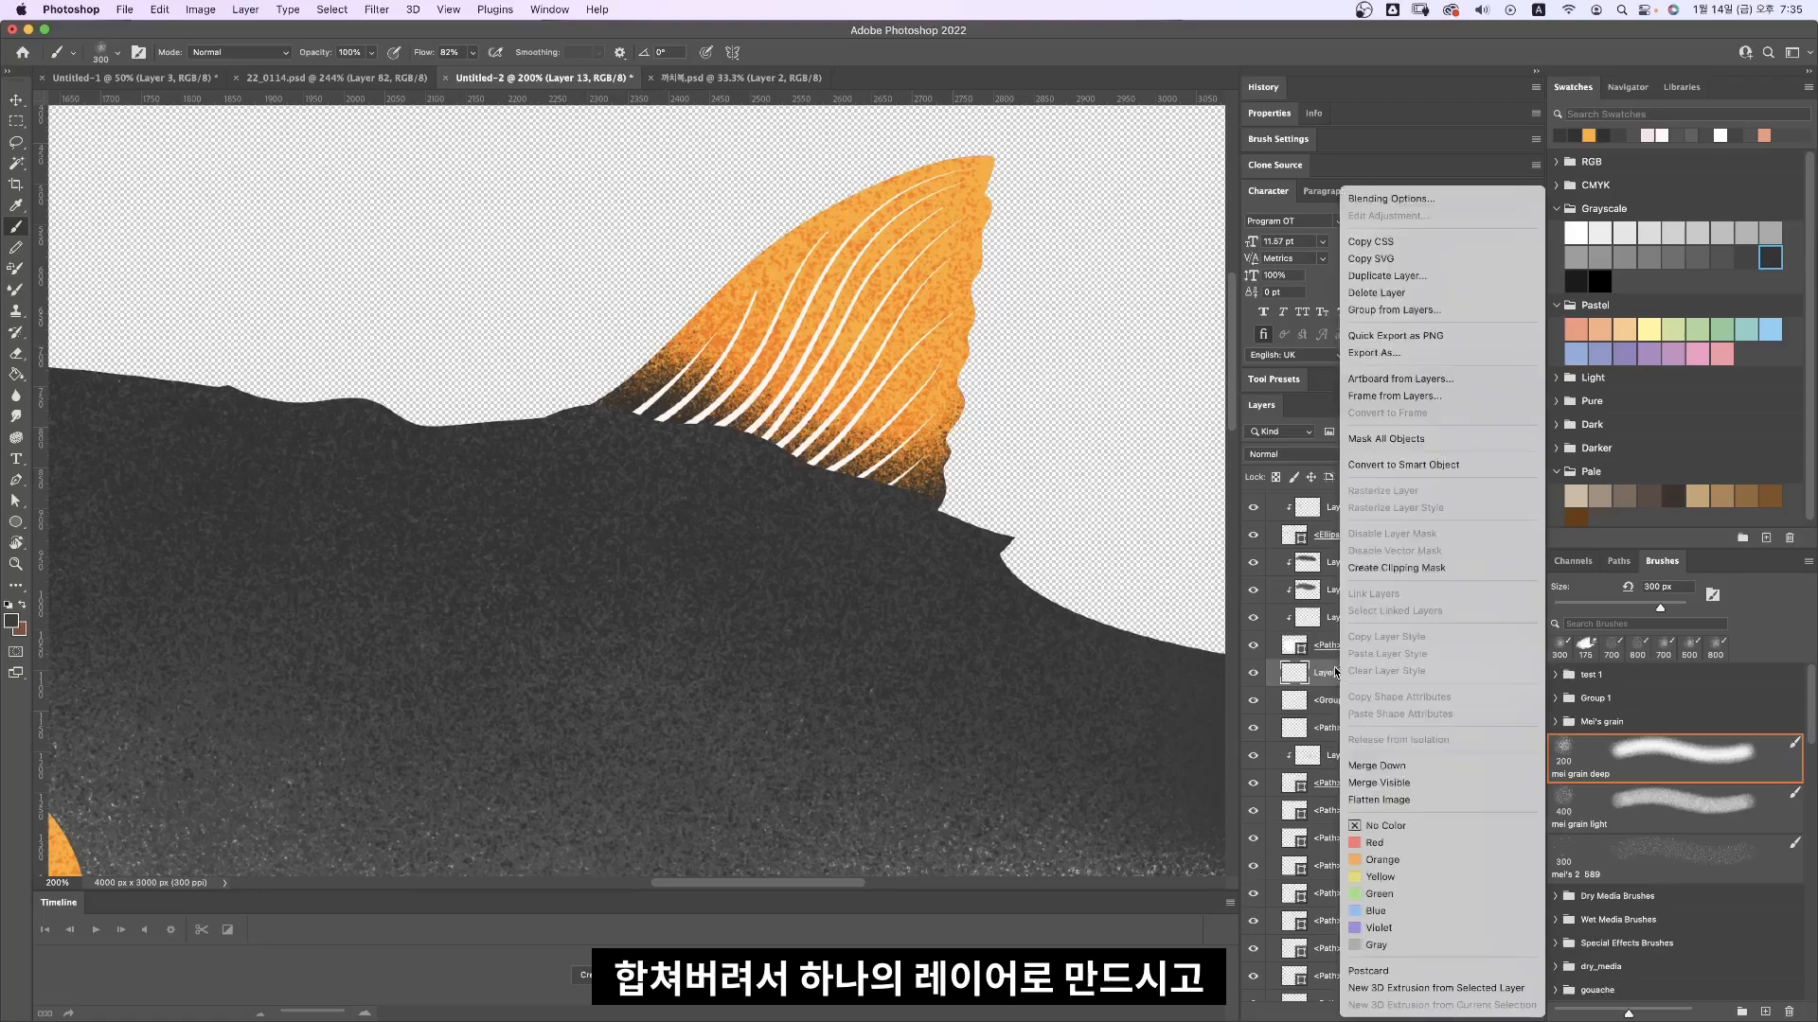
left_click(1419, 568)
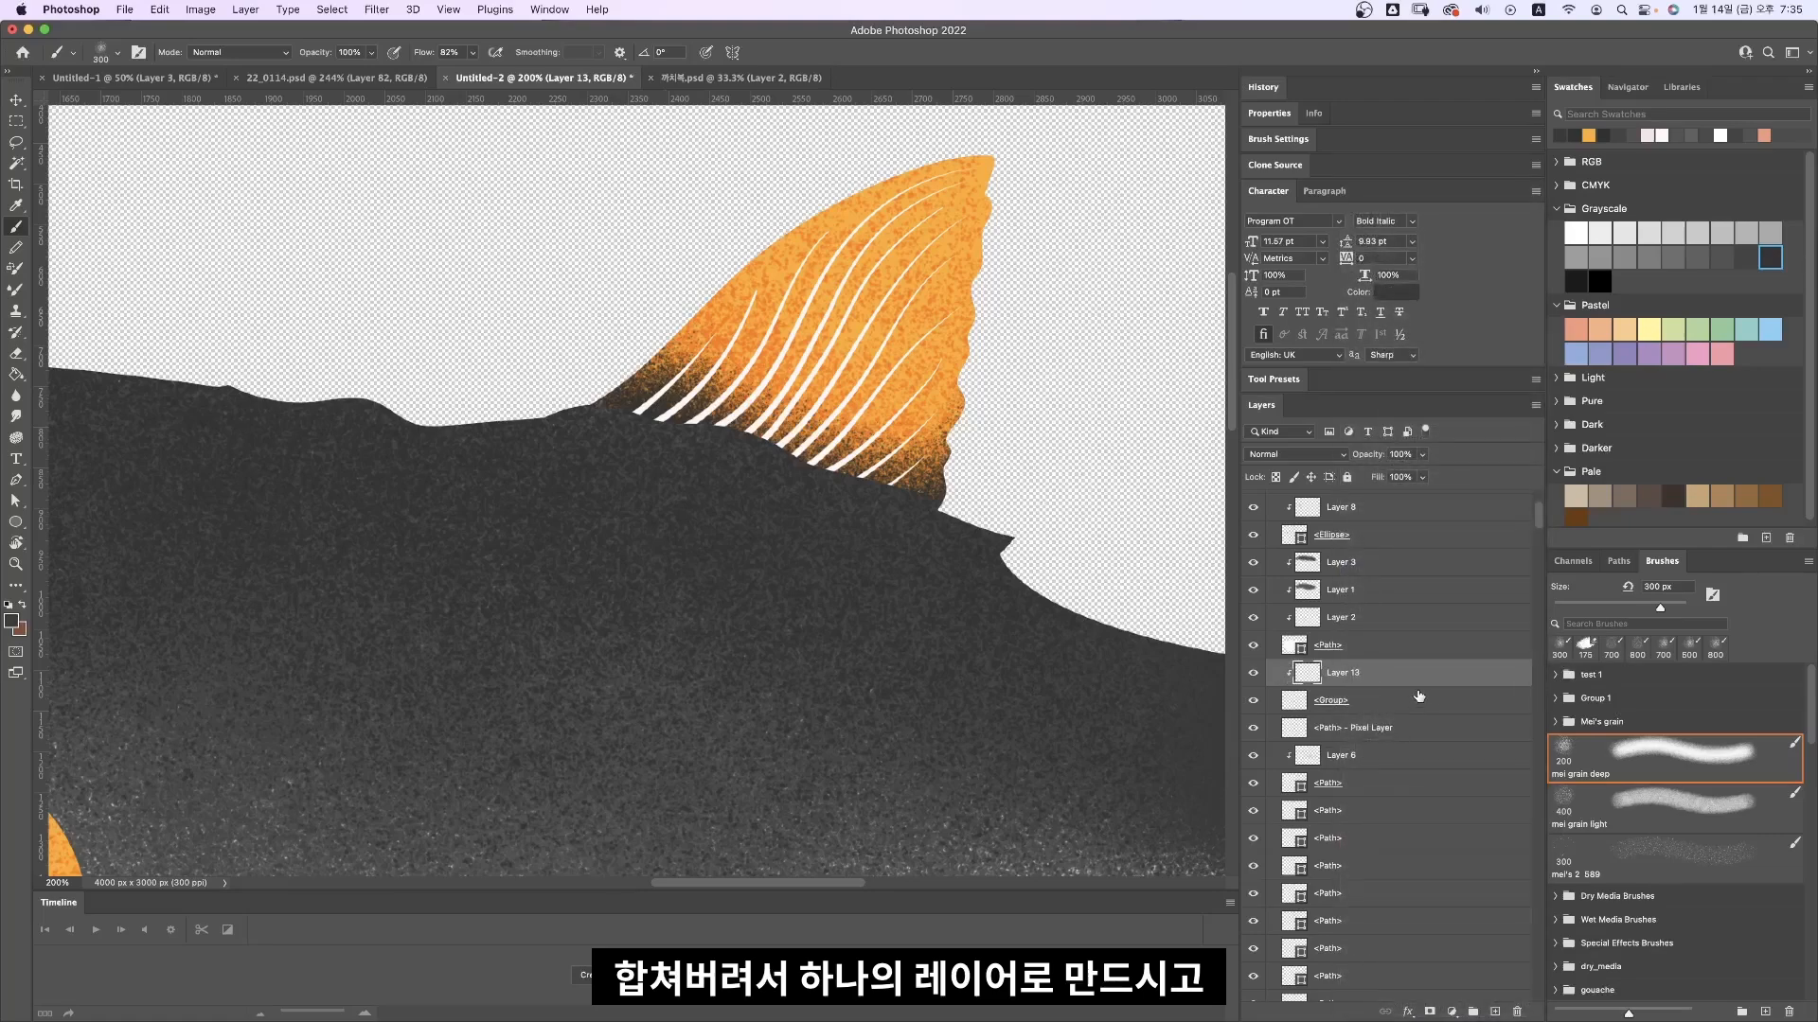
Step: Paint the dorsal fin stripes with dark grey grain, and go over them again with the near-black Grayscale swatch
mouse_move(838, 289)
left_mouse_down()
mouse_move(698, 405)
mouse_move(916, 209)
mouse_move(935, 215)
mouse_move(924, 427)
mouse_move(776, 441)
mouse_move(616, 407)
mouse_move(864, 507)
left_mouse_up()
left_click(1575, 281)
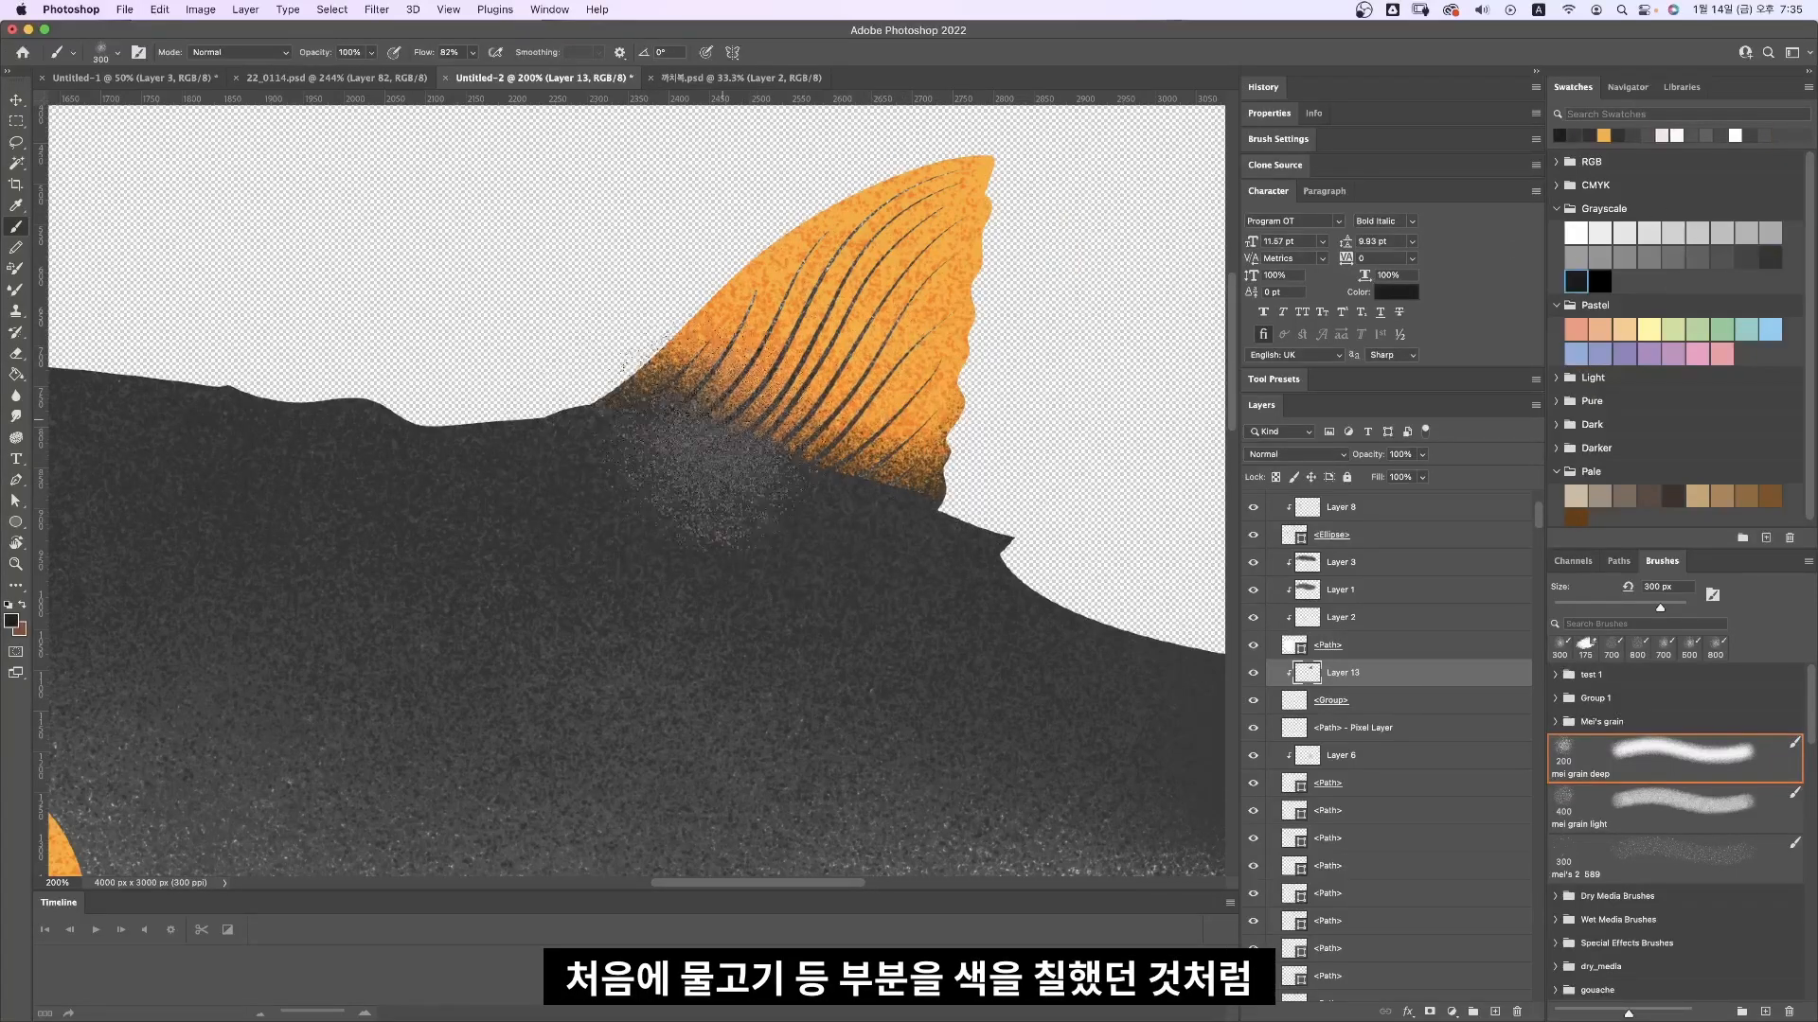
mouse_move(653, 417)
left_mouse_down()
mouse_move(848, 463)
mouse_move(990, 568)
mouse_move(814, 227)
mouse_move(989, 606)
mouse_move(1022, 284)
left_mouse_up()
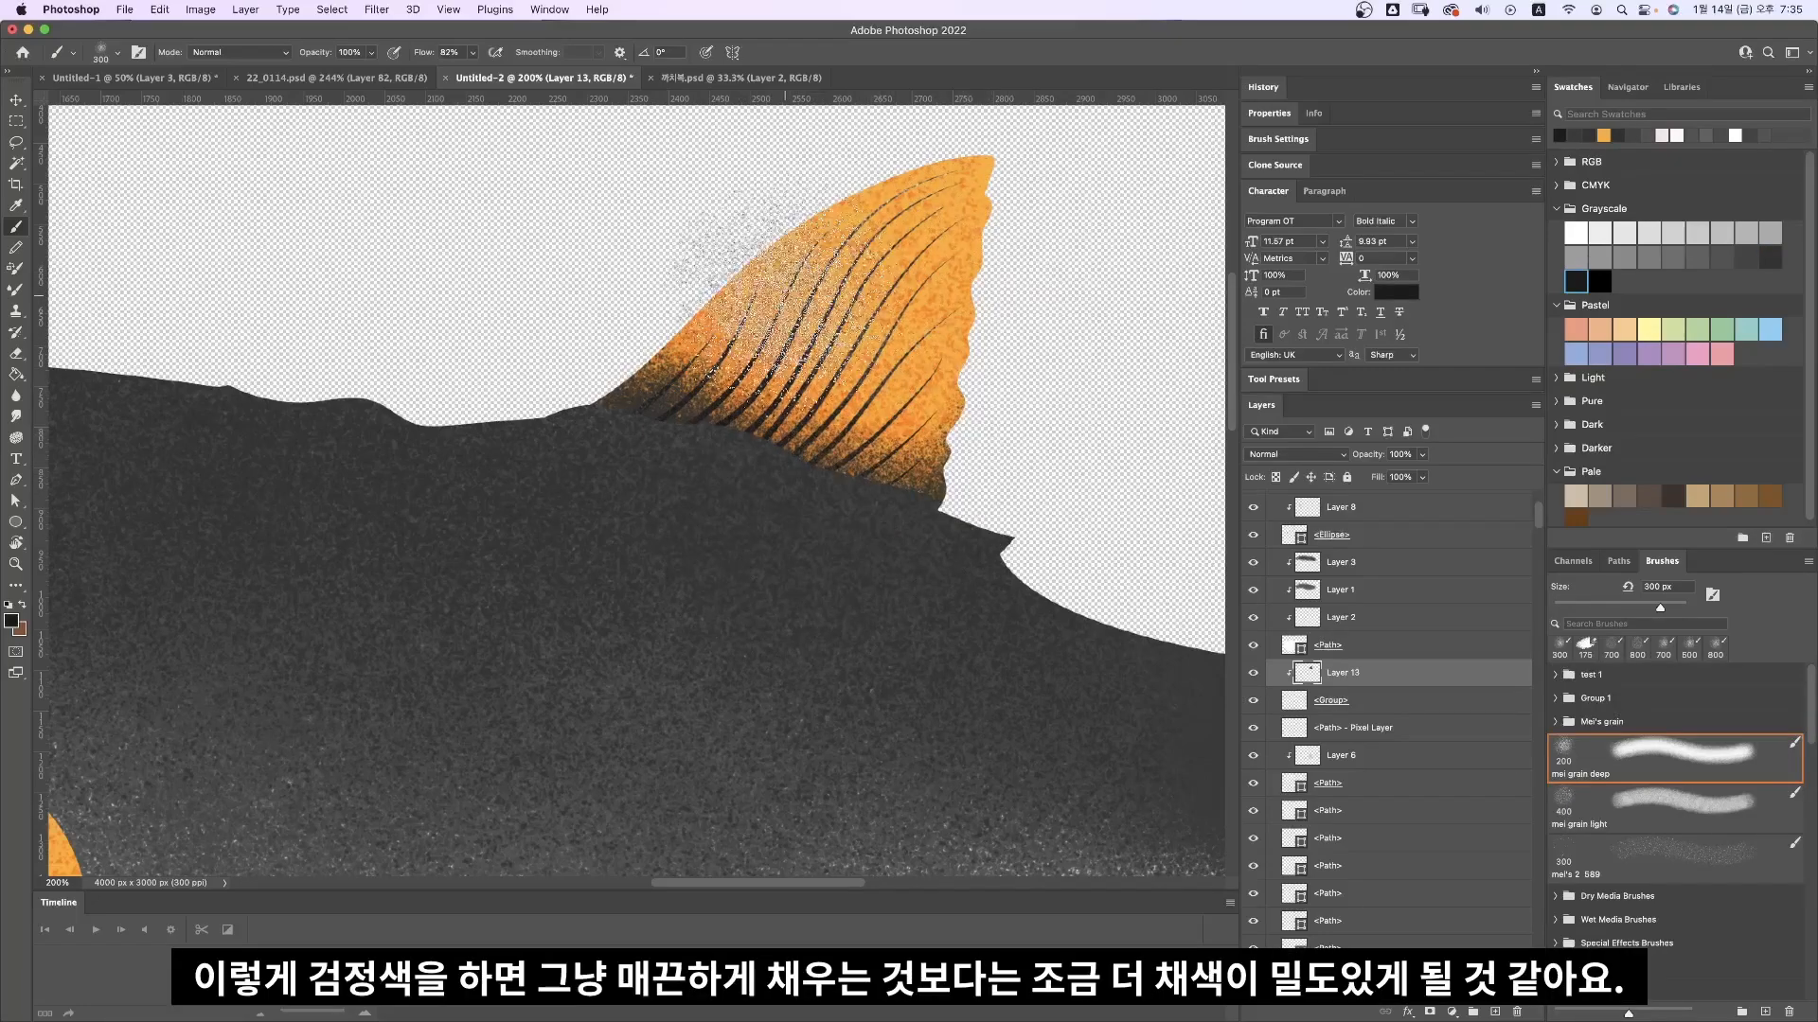
Step: Examine the whole fish and the darkened dorsal fin stripes at several magnifications
key("super+minus")
key("super+minus")
key("super+minus")
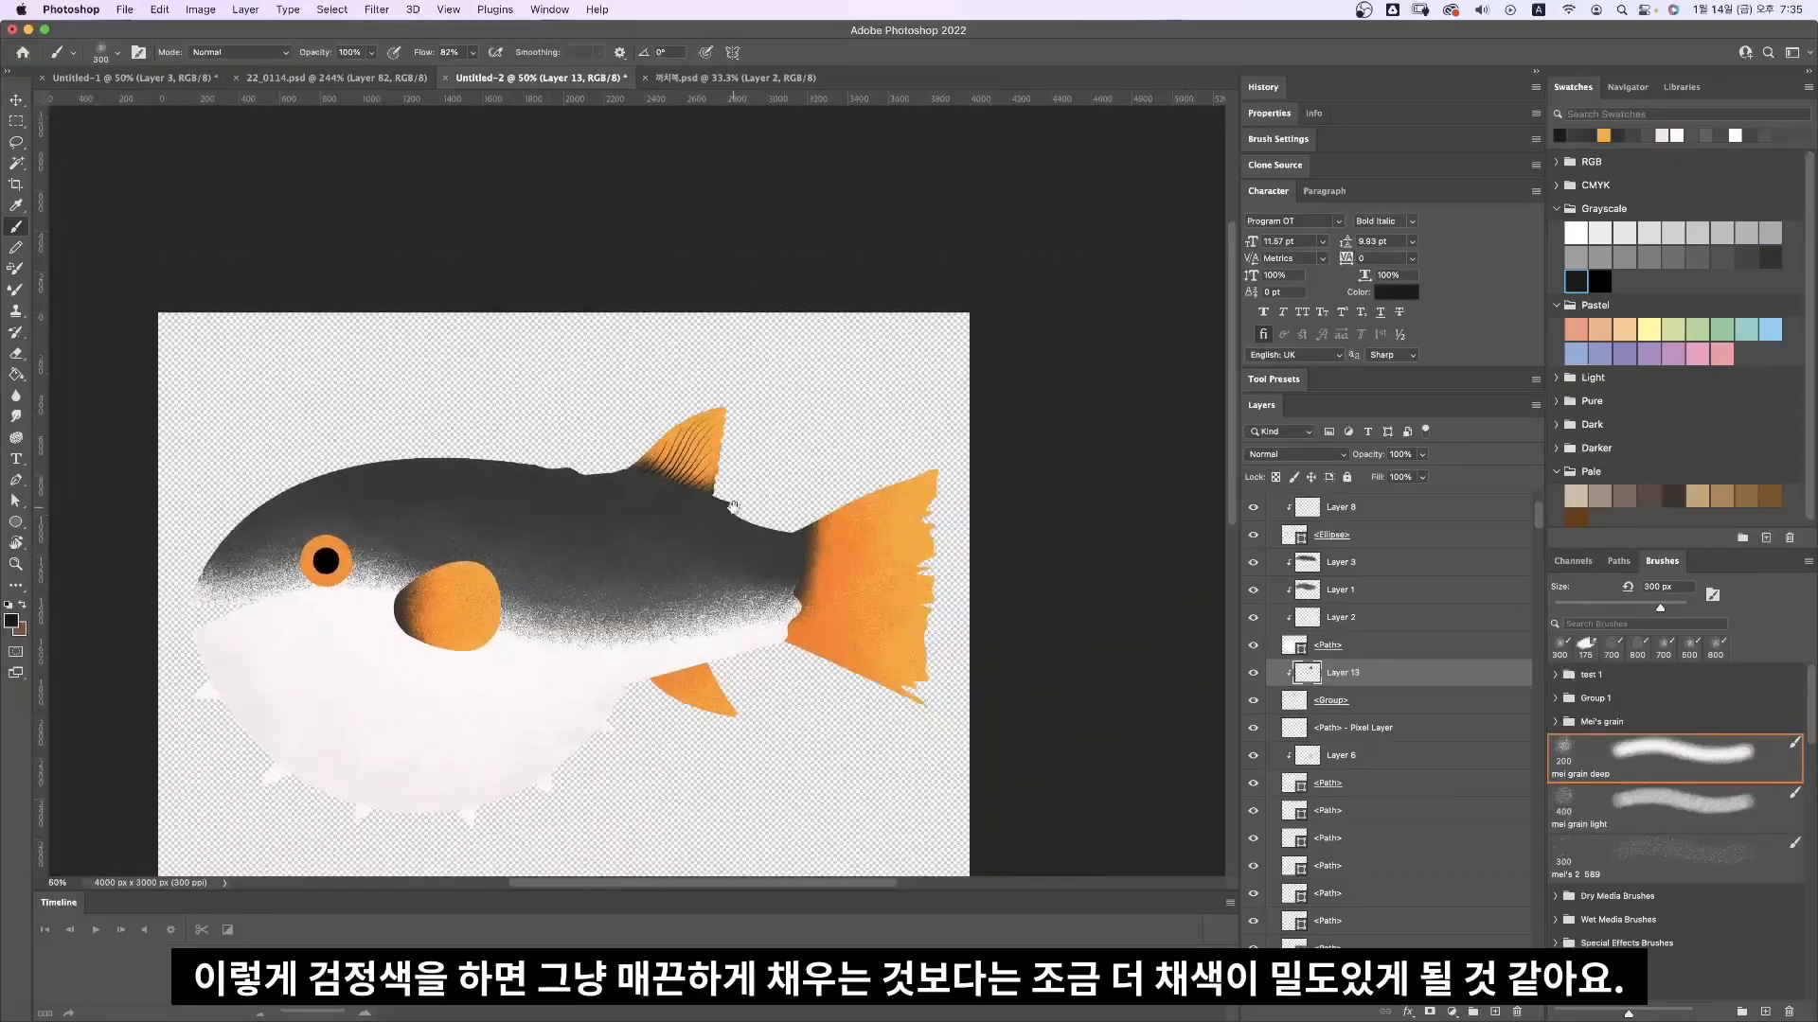
mouse_move(734, 481)
left_mouse_down()
mouse_move(827, 451)
mouse_move(836, 414)
left_mouse_up()
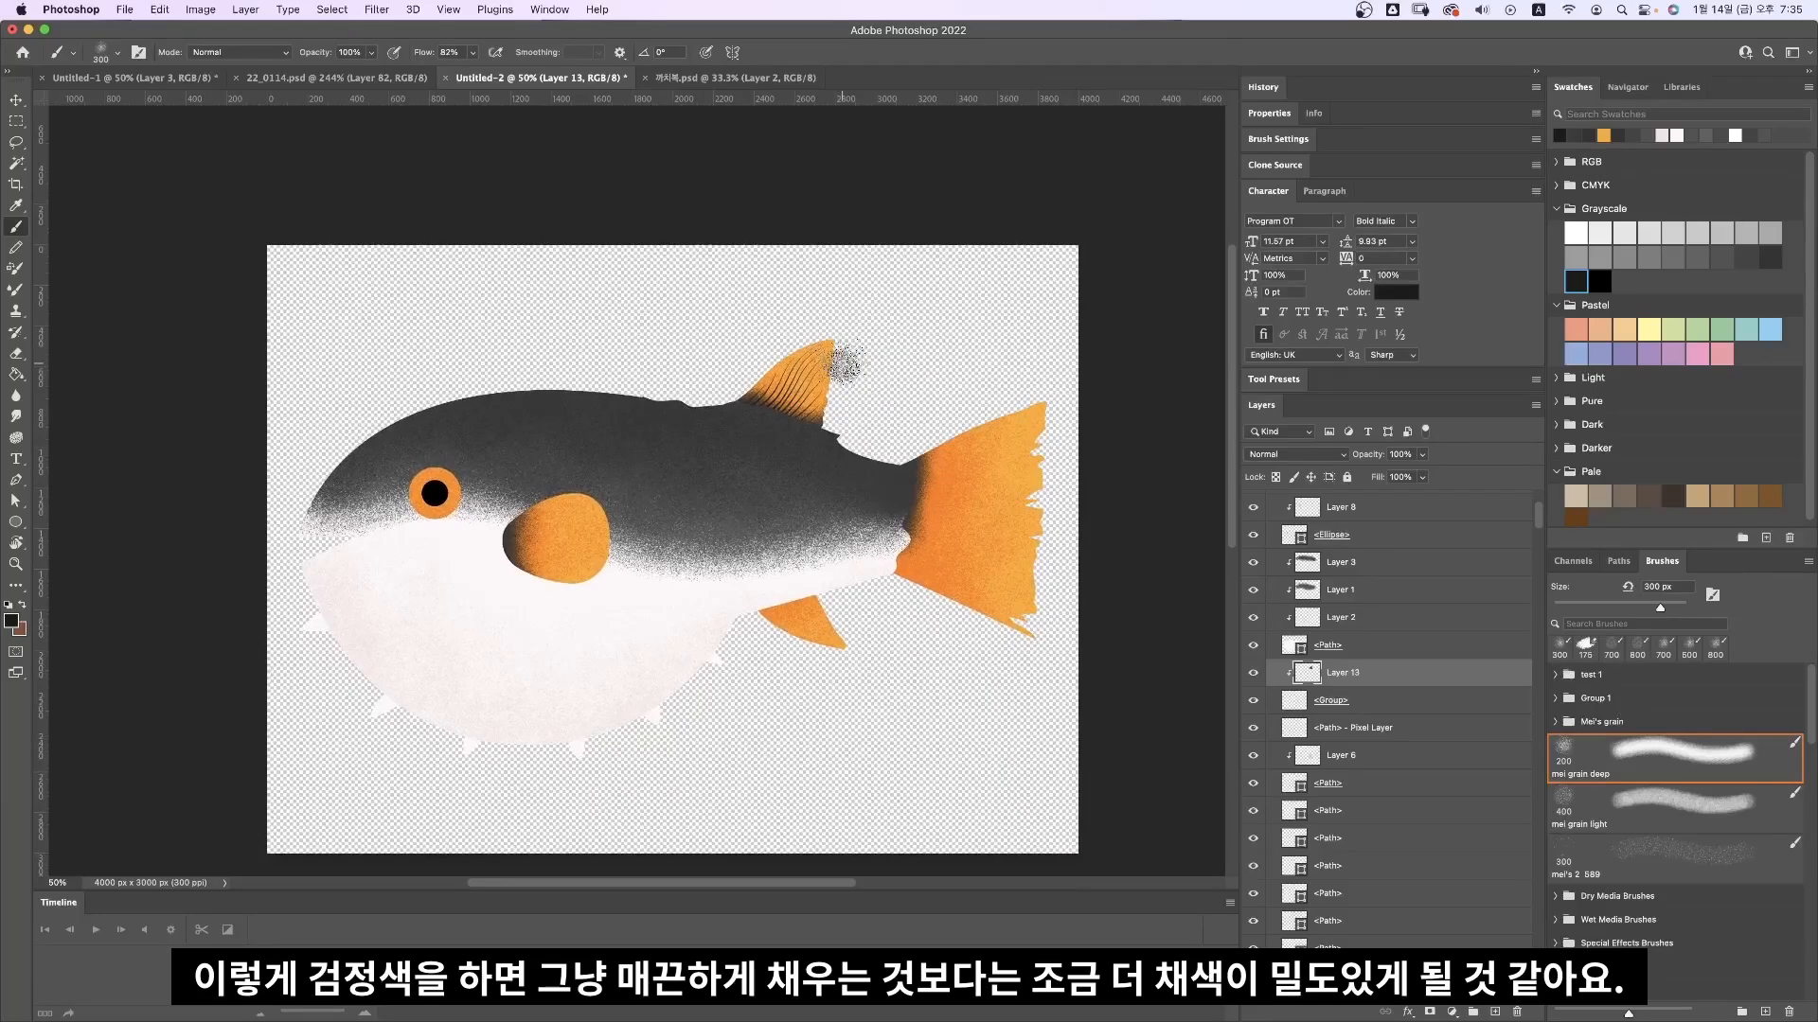
key("super+plus")
key("super+plus")
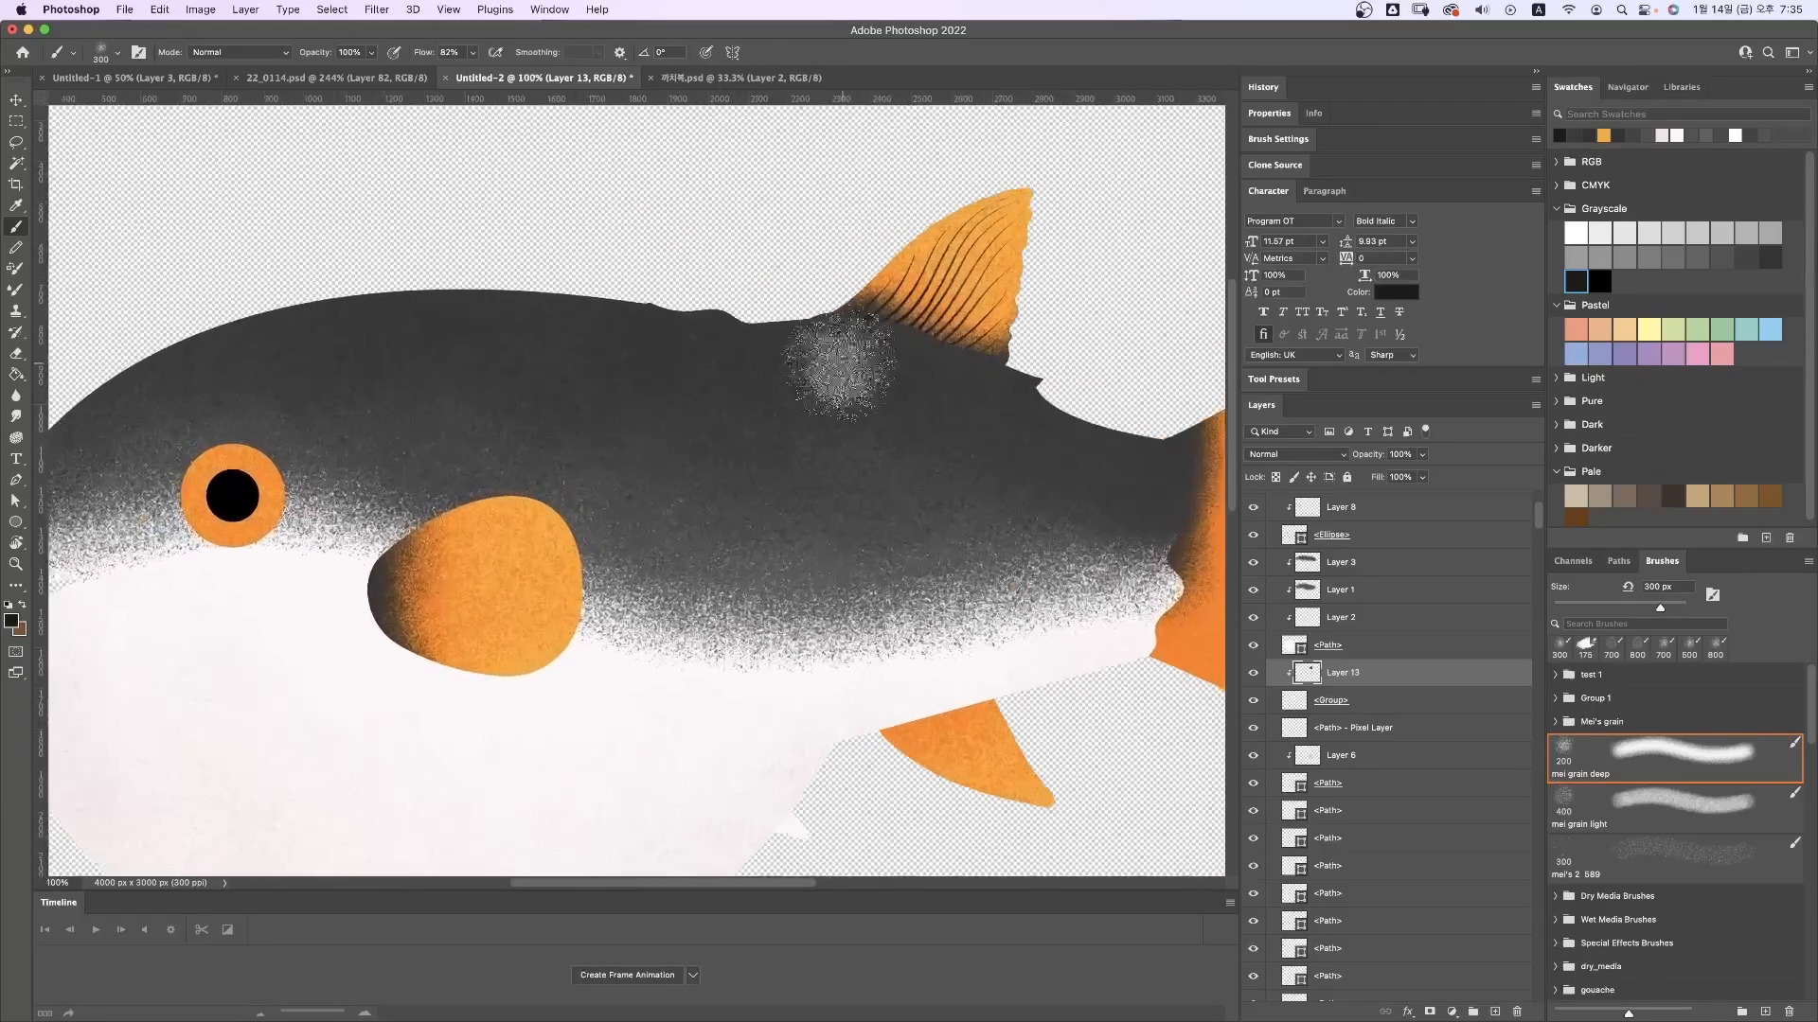
left_click_drag(862, 693, 909, 649)
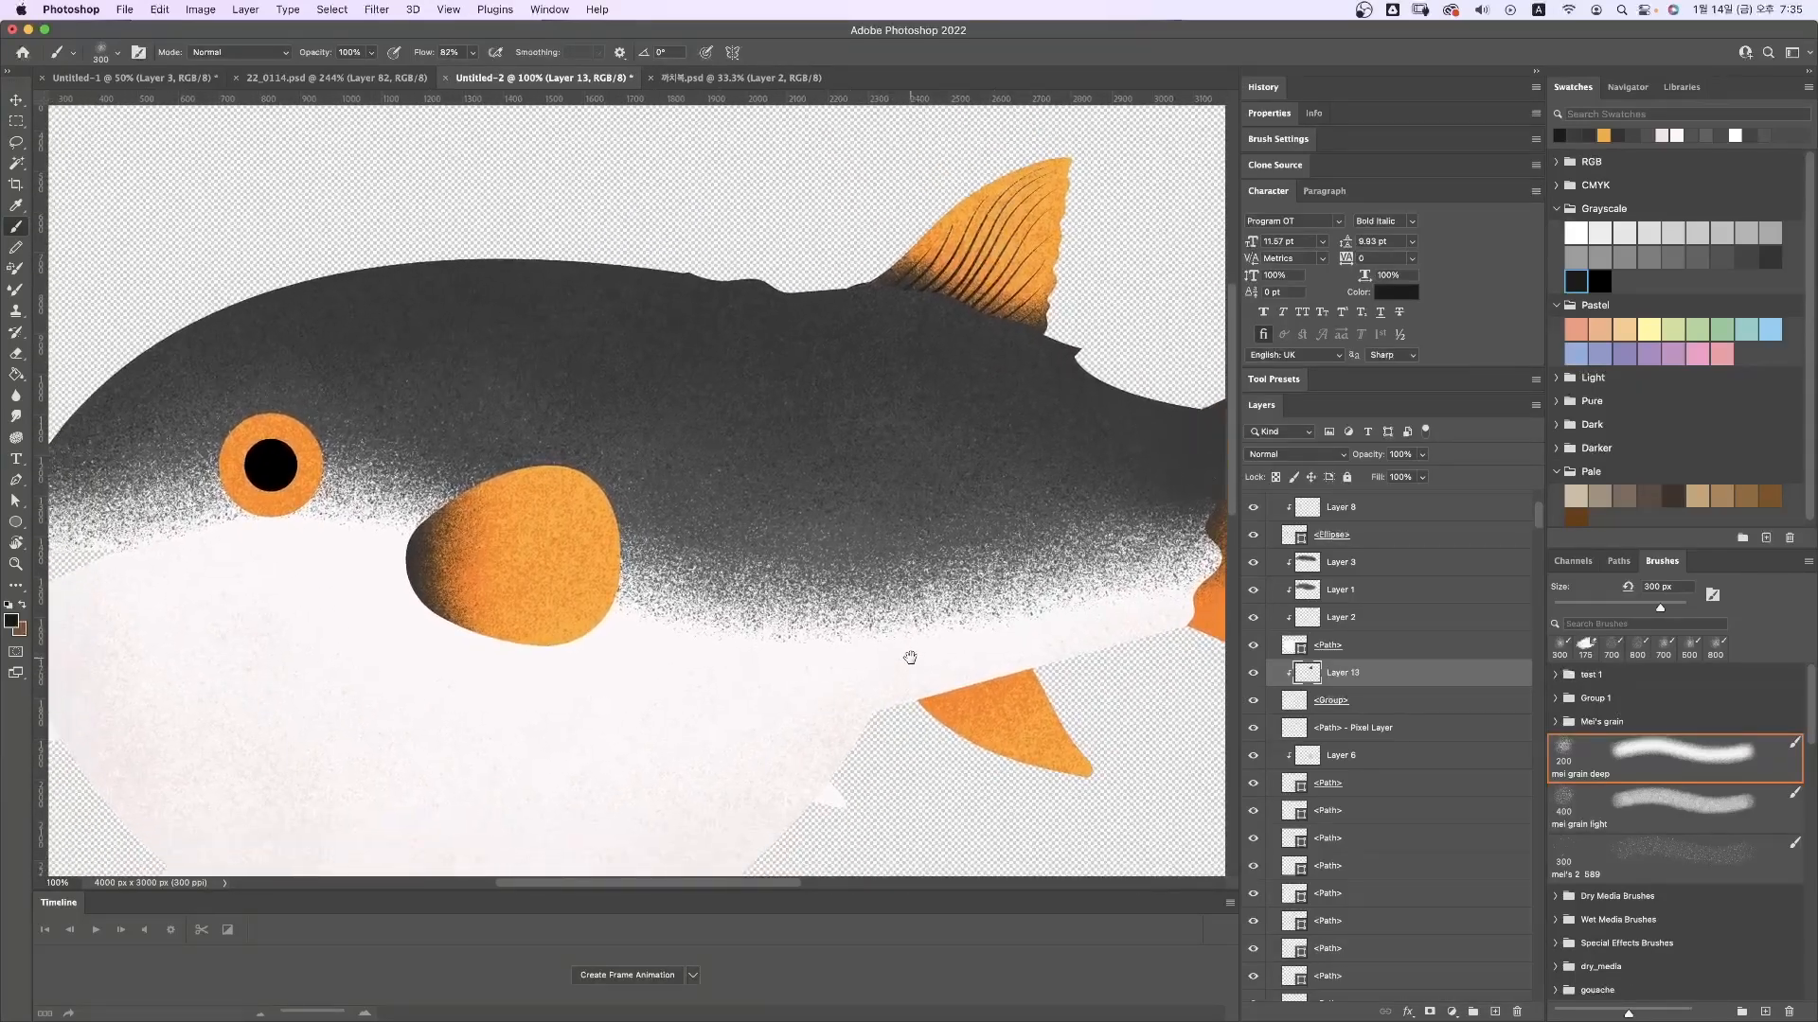
key("super+minus")
key("super+minus")
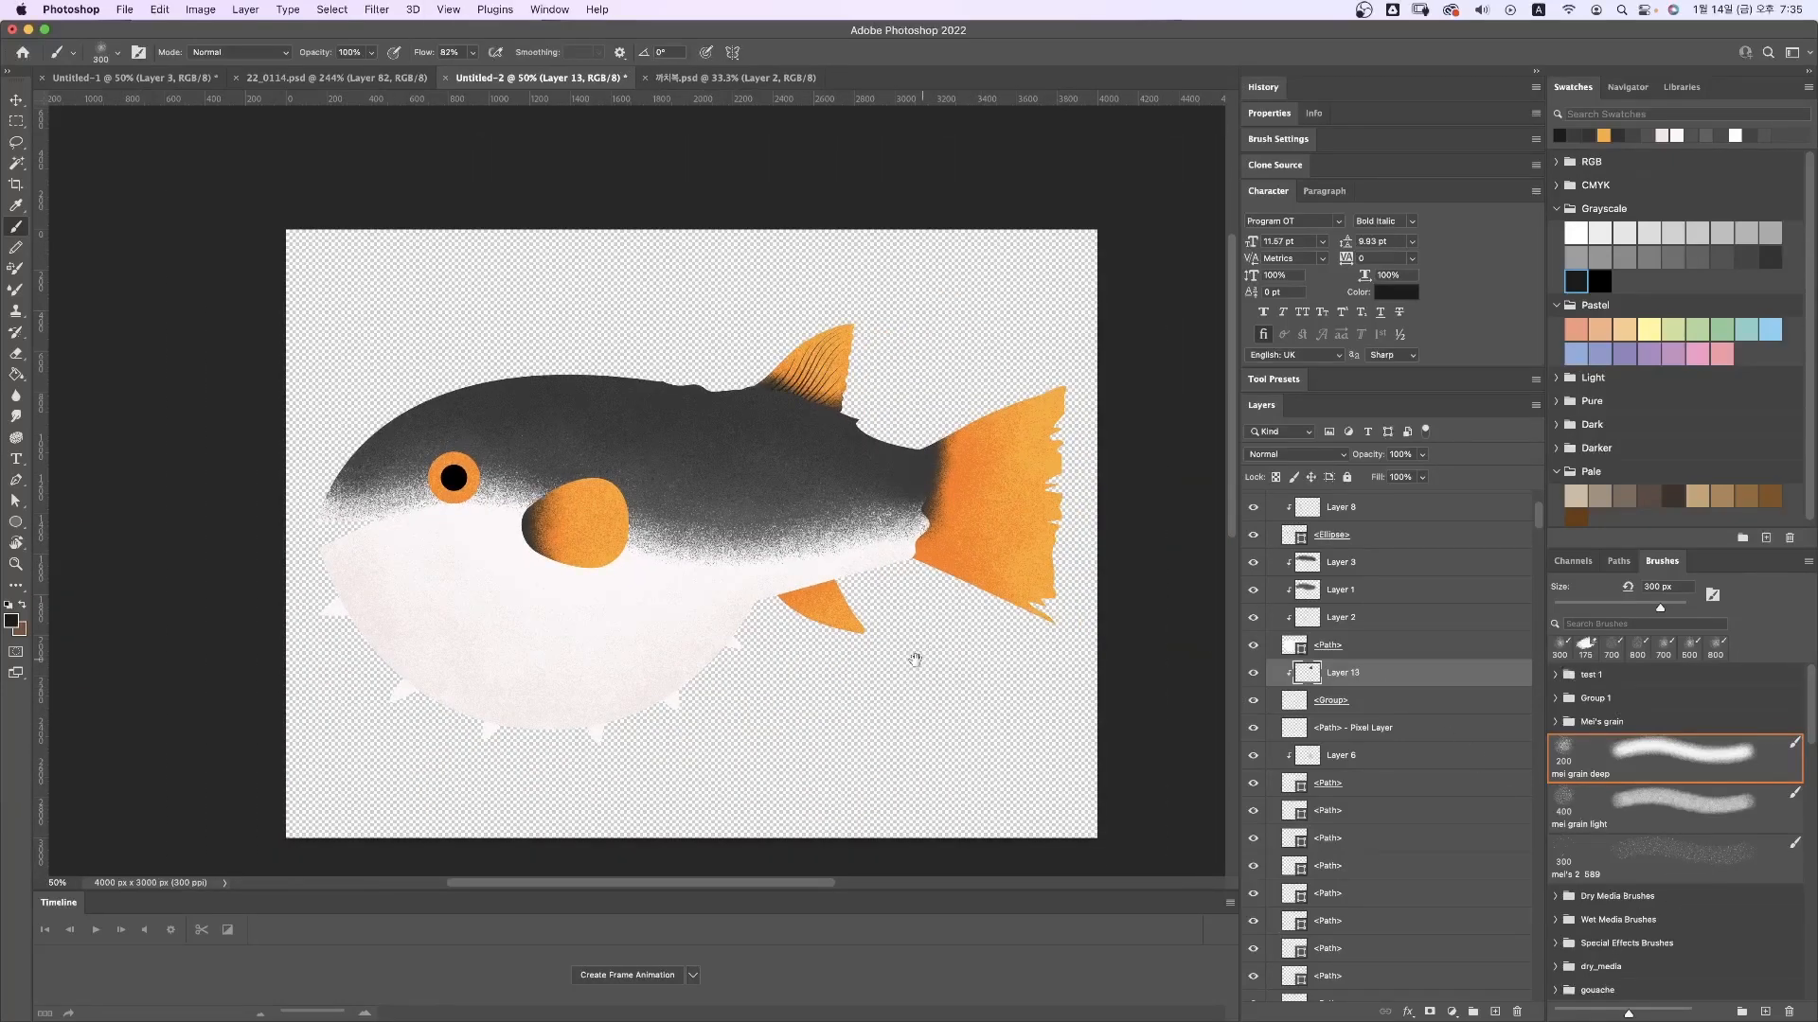
left_click_drag(916, 660, 965, 684)
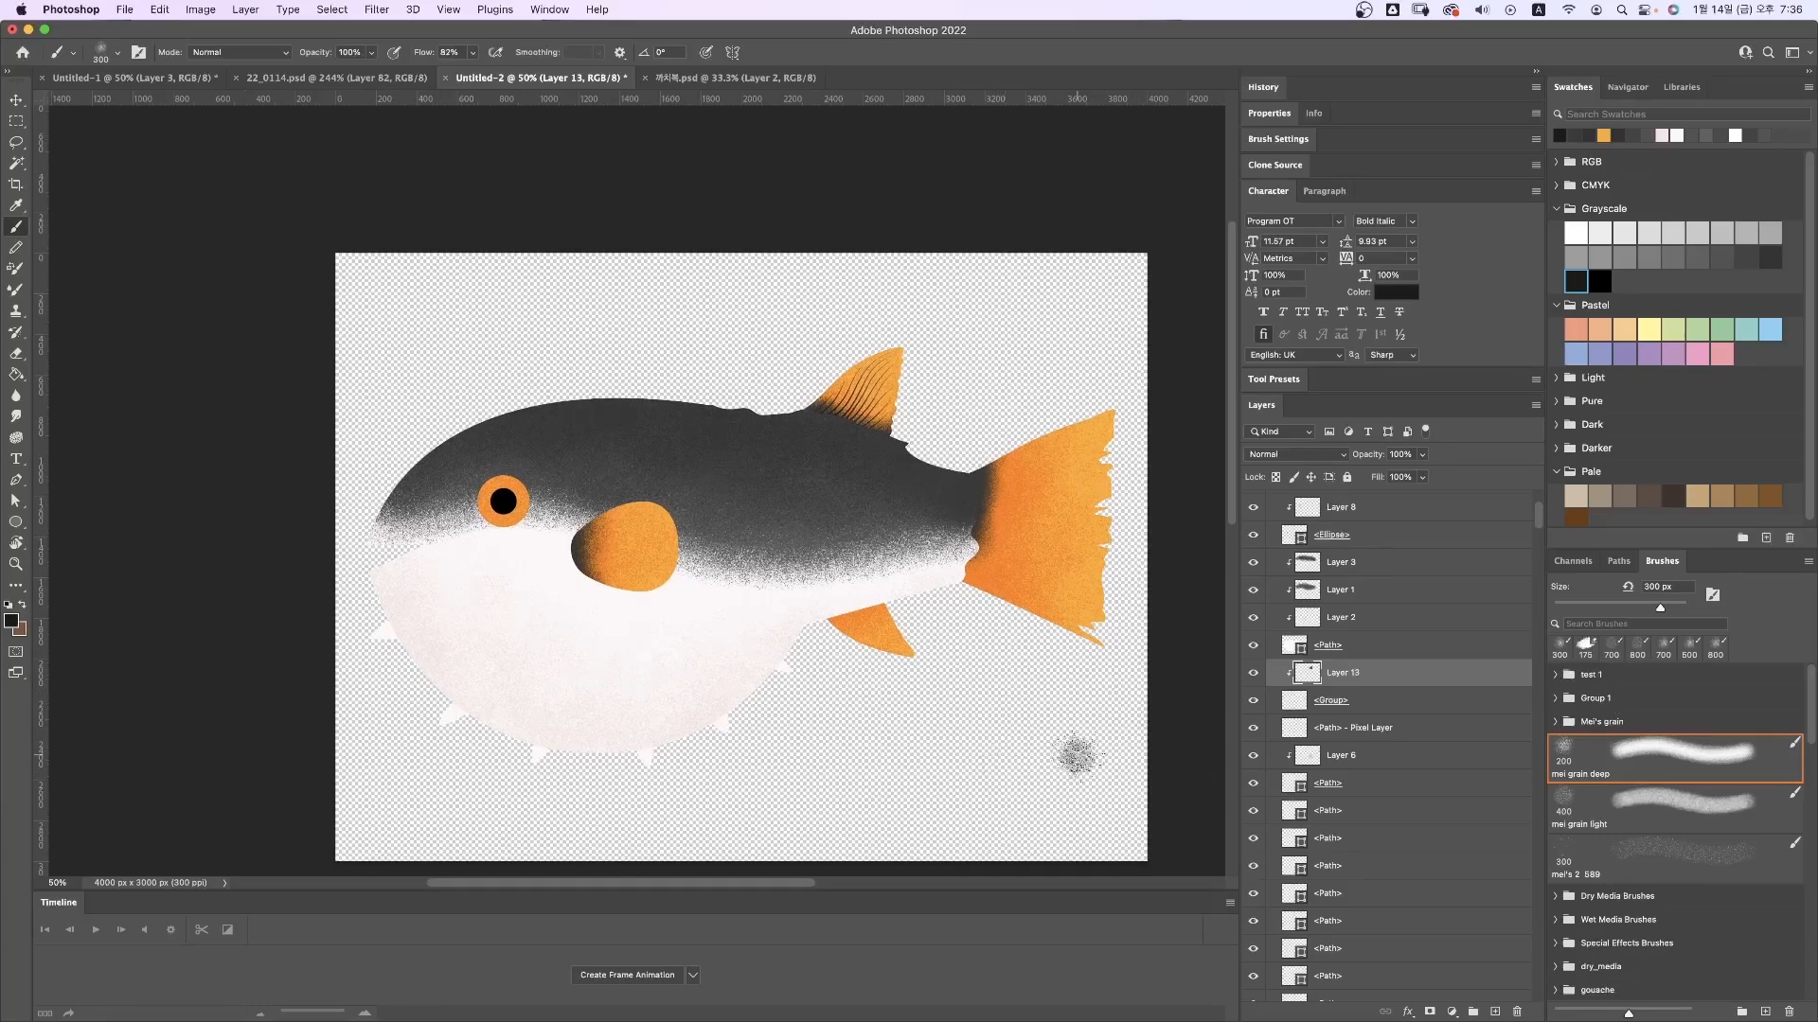
Step: Show the hidden <Clip Group> of purple back markings, expand it and select its masked subgroup
left_click_drag(1539, 536, 1540, 505)
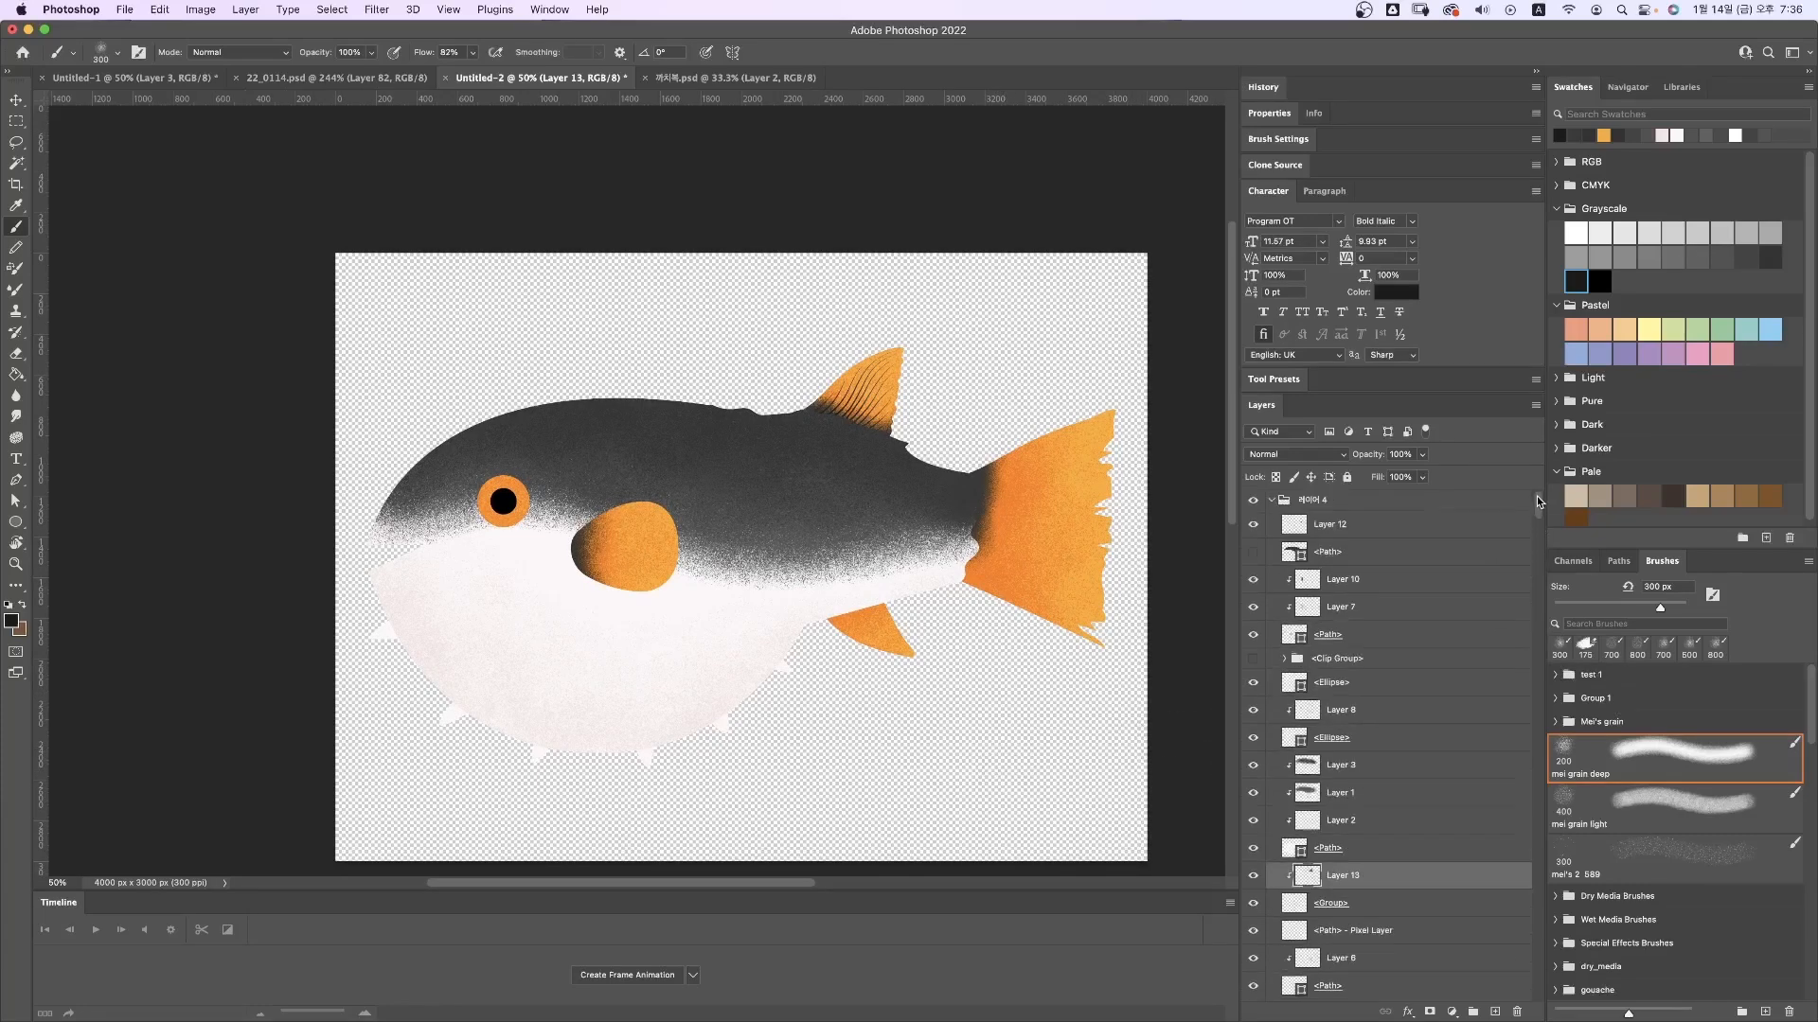
left_click(1319, 661)
left_click(1254, 661)
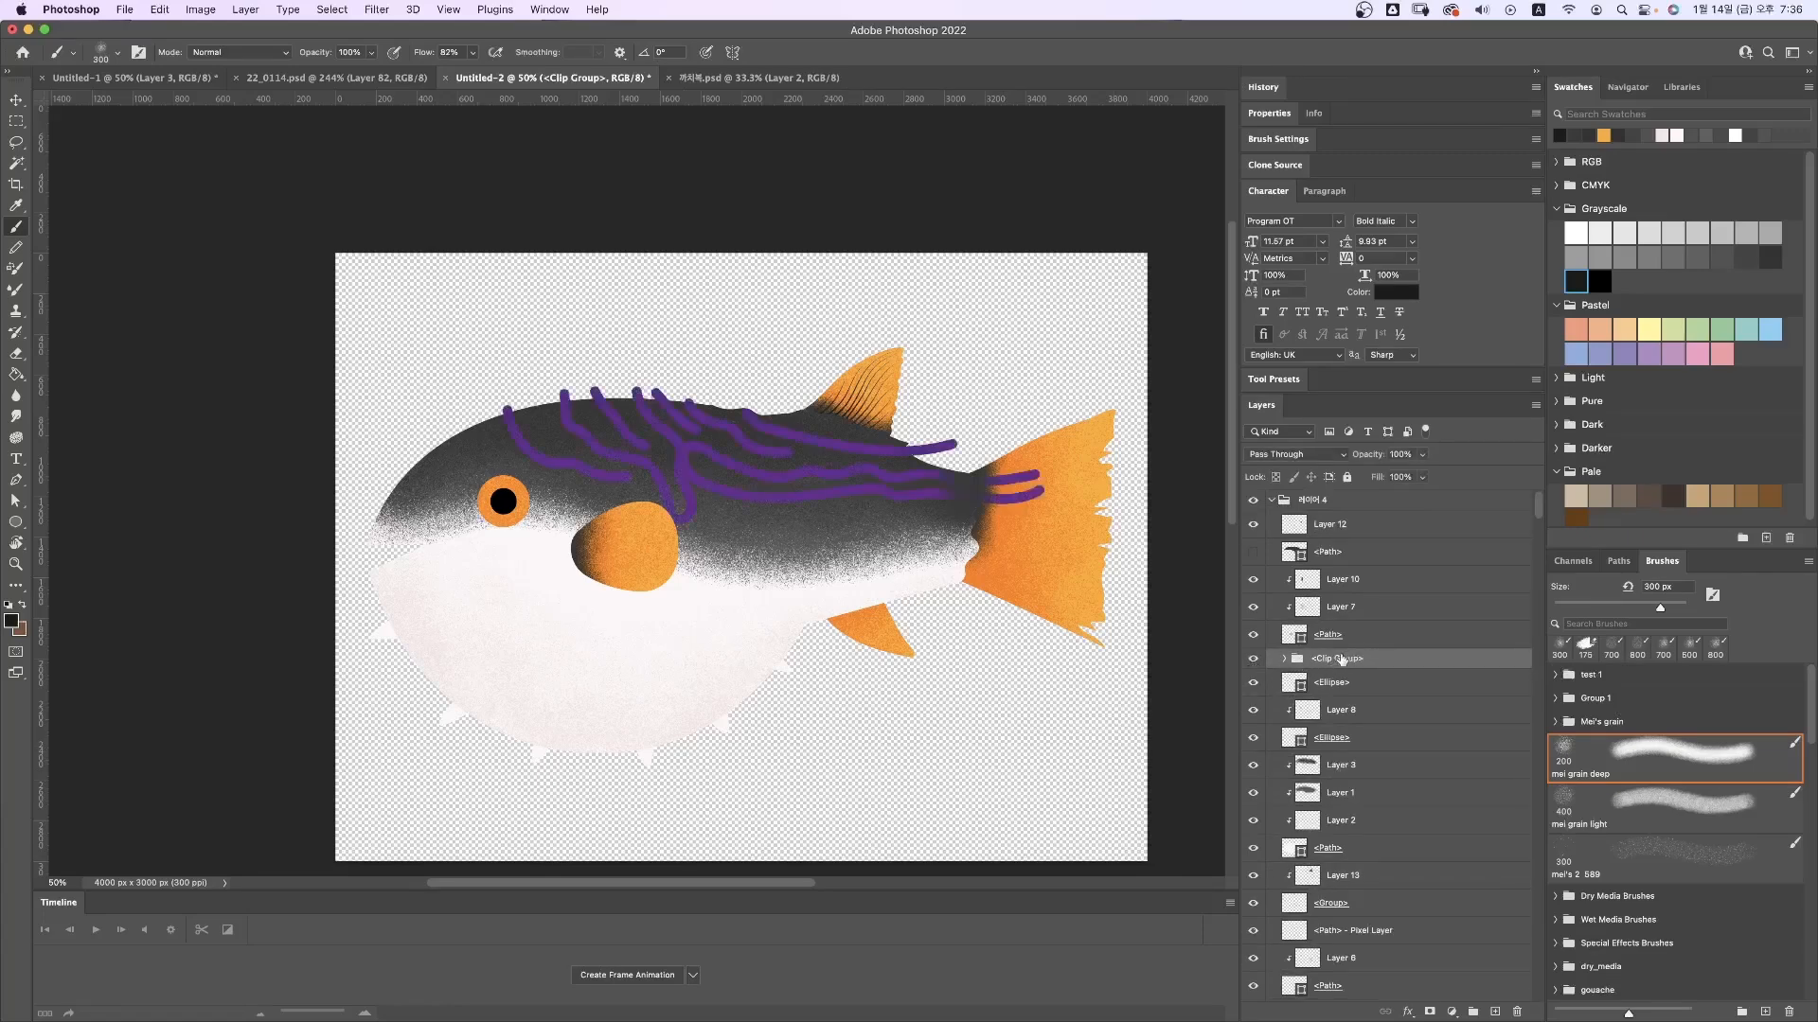
right_click(1337, 660)
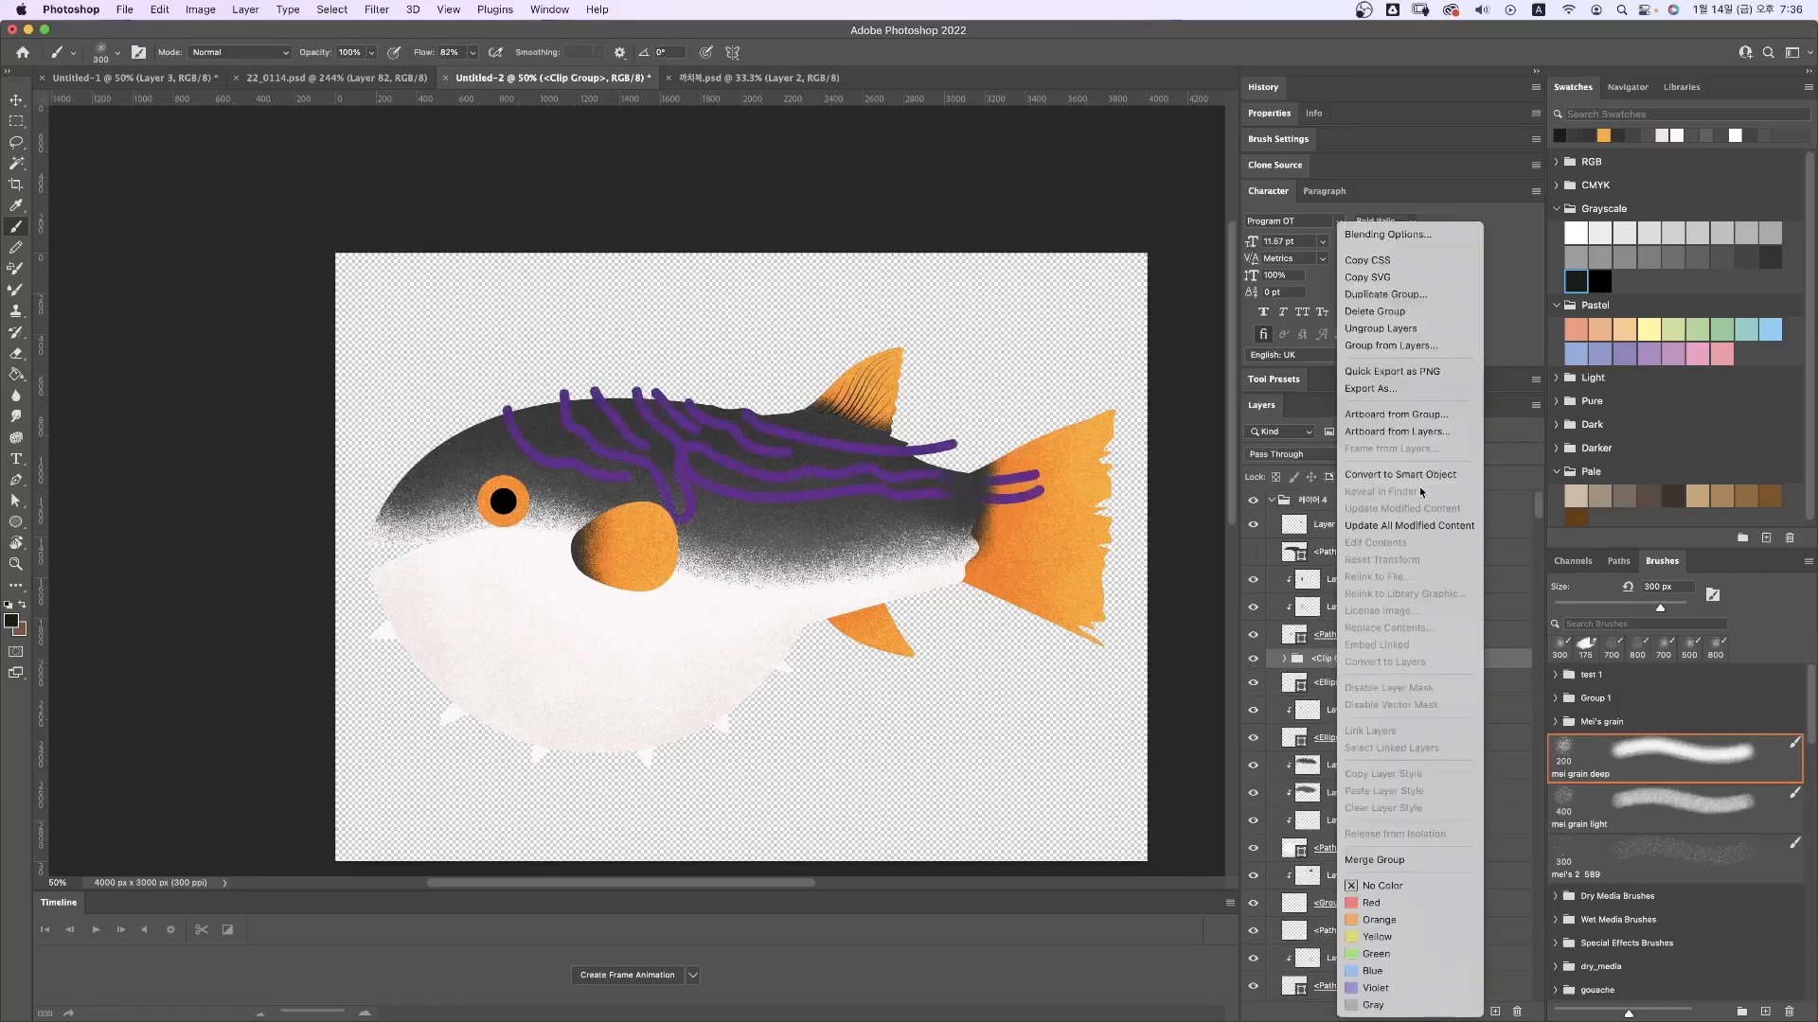
left_click(1313, 659)
key("e")
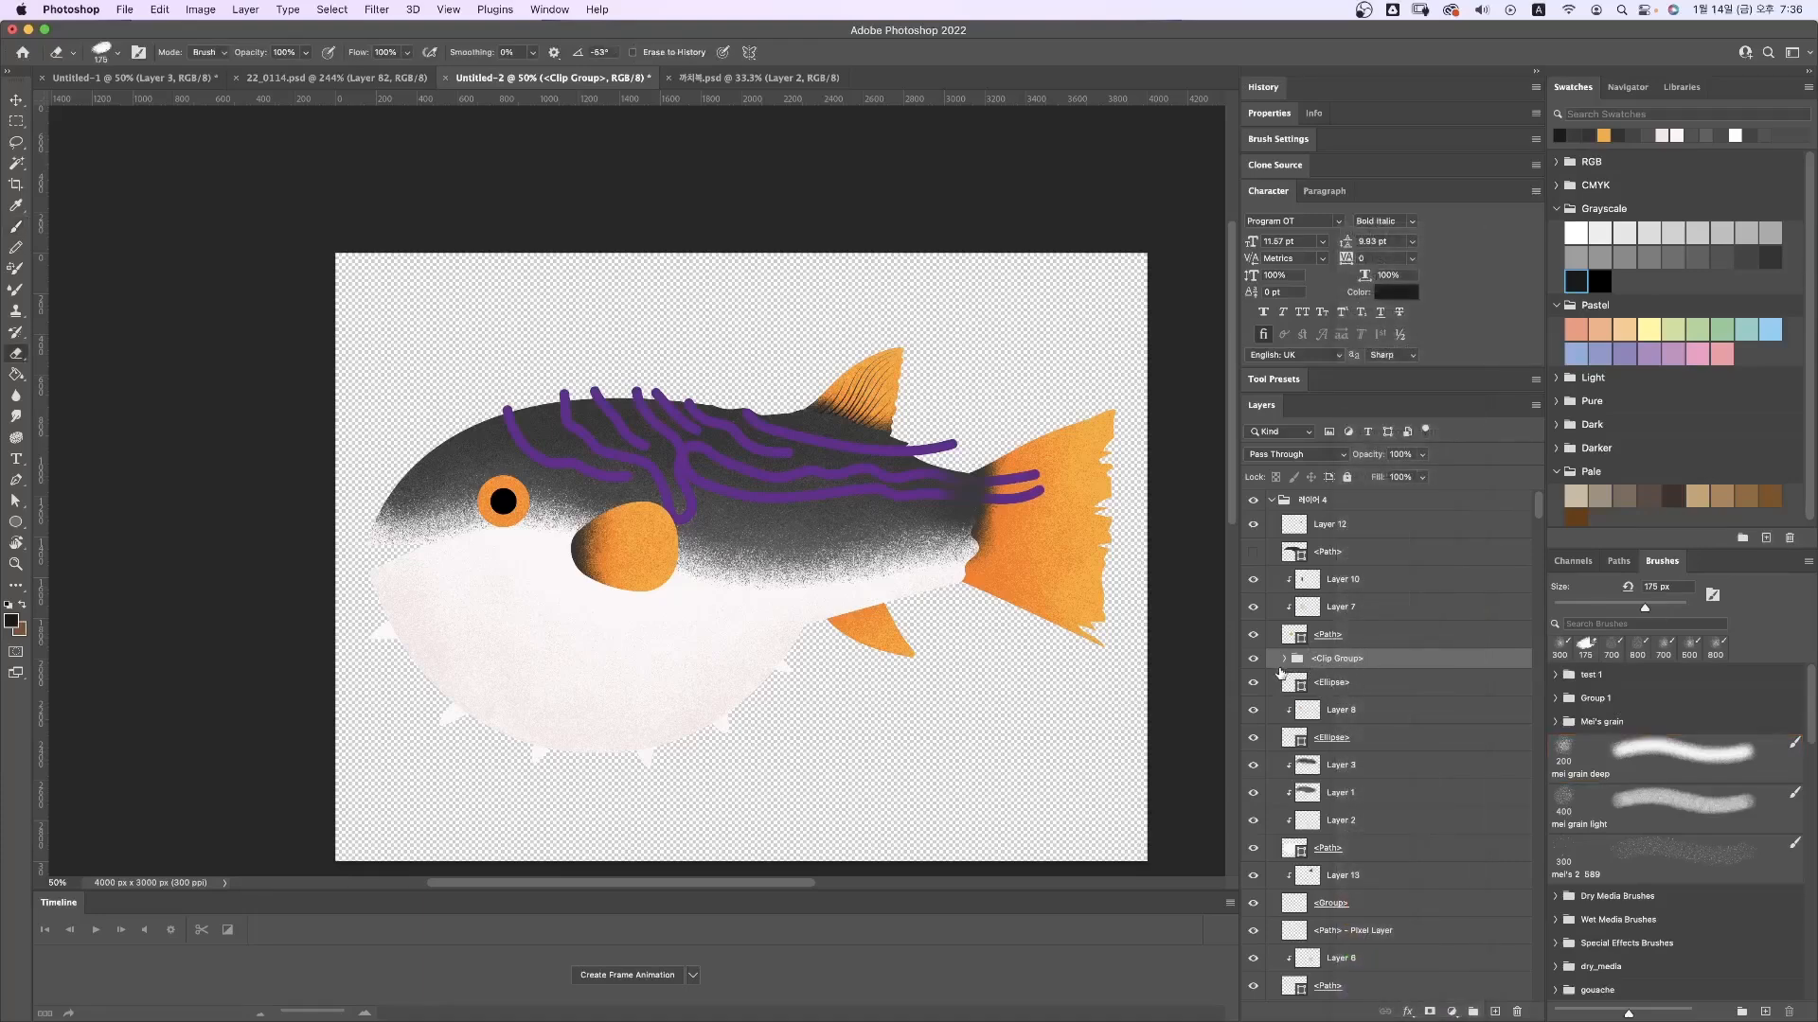
left_click(1284, 659)
left_click(1377, 682)
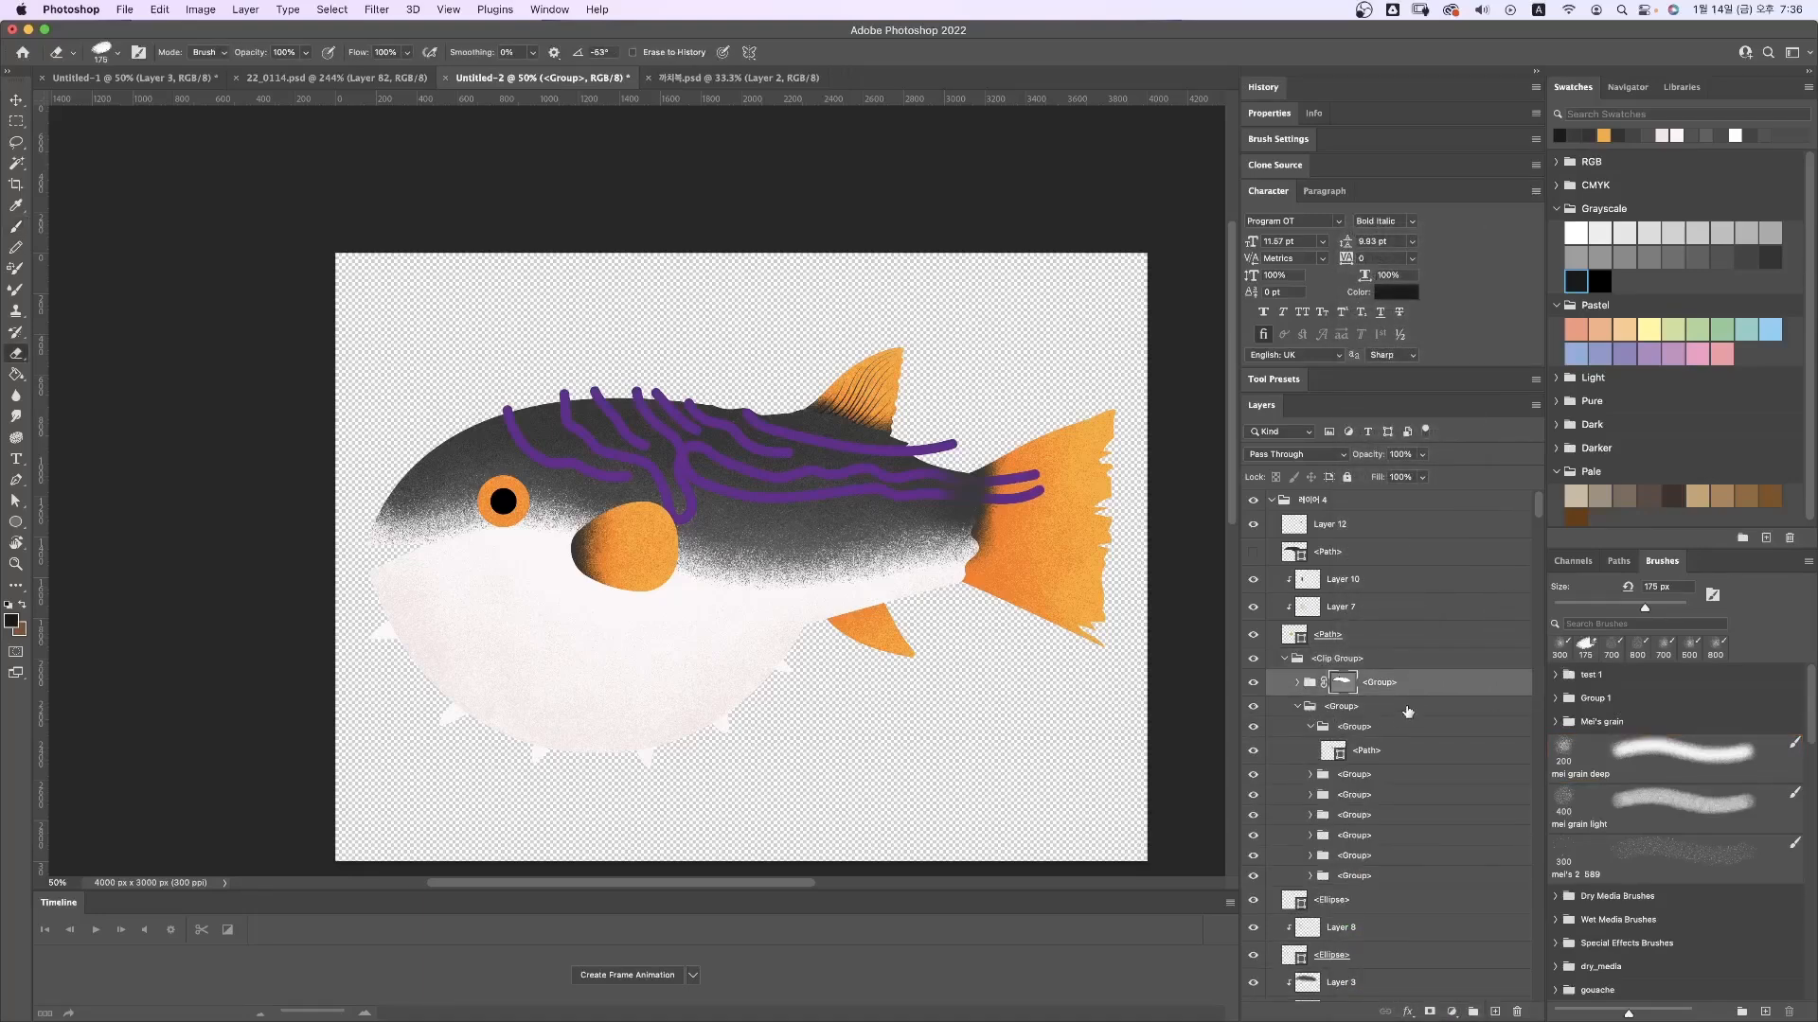
Step: Delete the masked subgroup in the <Clip Group> and merge the remaining purple marking groups into a single layer
left_click(1352, 727)
left_click(1362, 871, "shift")
left_click(1390, 662)
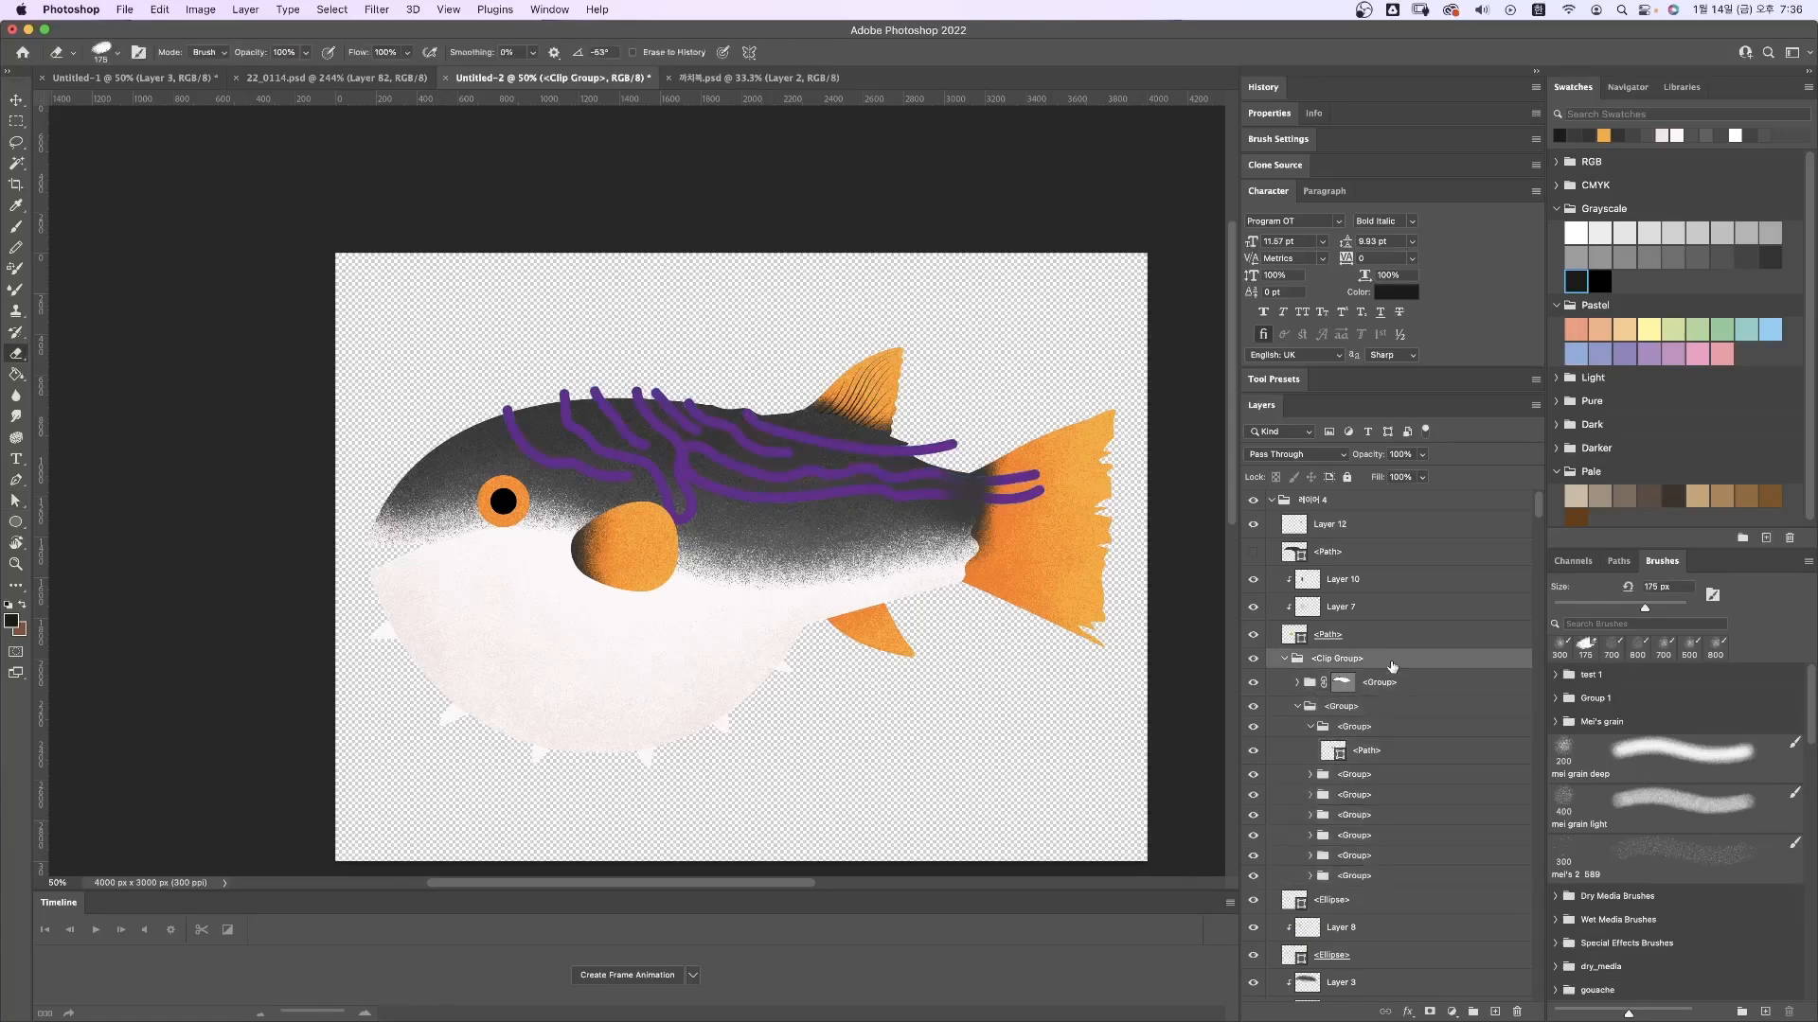
left_click(1363, 684)
key("Delete")
left_click_drag(1352, 722, 1396, 759)
left_click(1375, 747)
key("shift+e")
key("super+e")
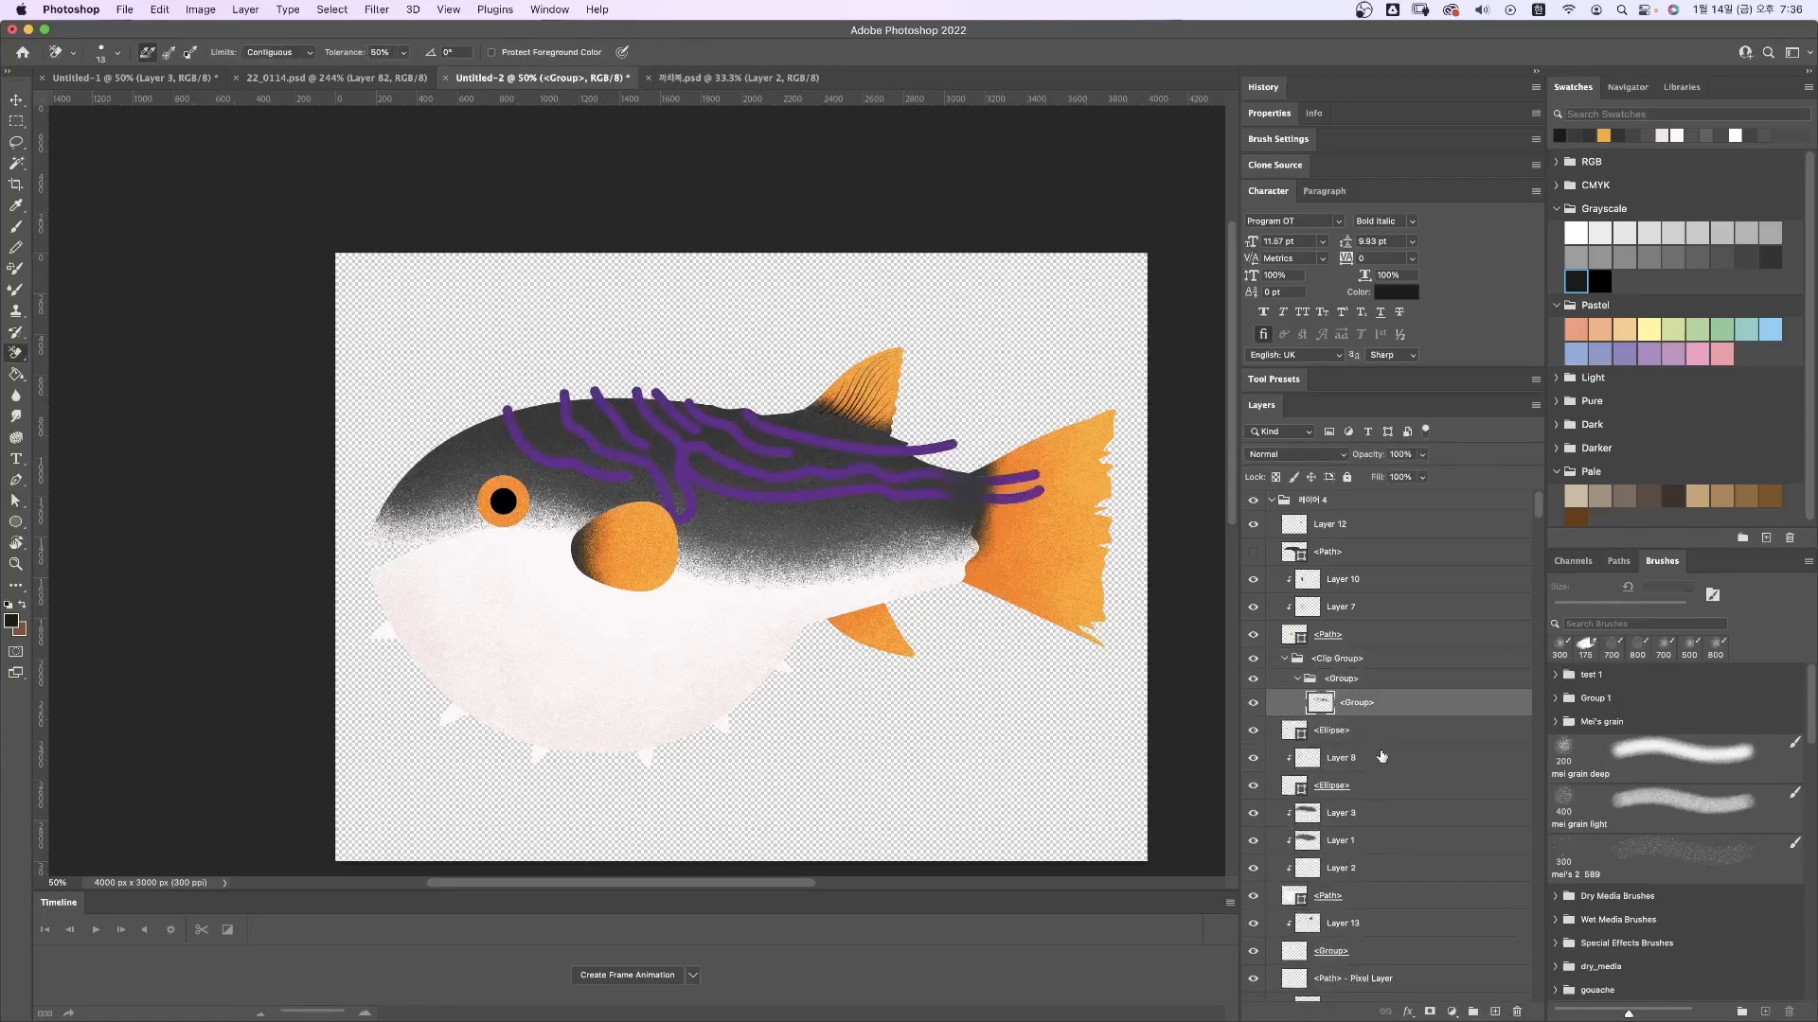
Step: Lock the merged markings layer's transparent pixels, sample the off-white of the belly and fill the markings with it
left_click(1327, 710, "super")
key("super+d")
key("i")
left_click(587, 590)
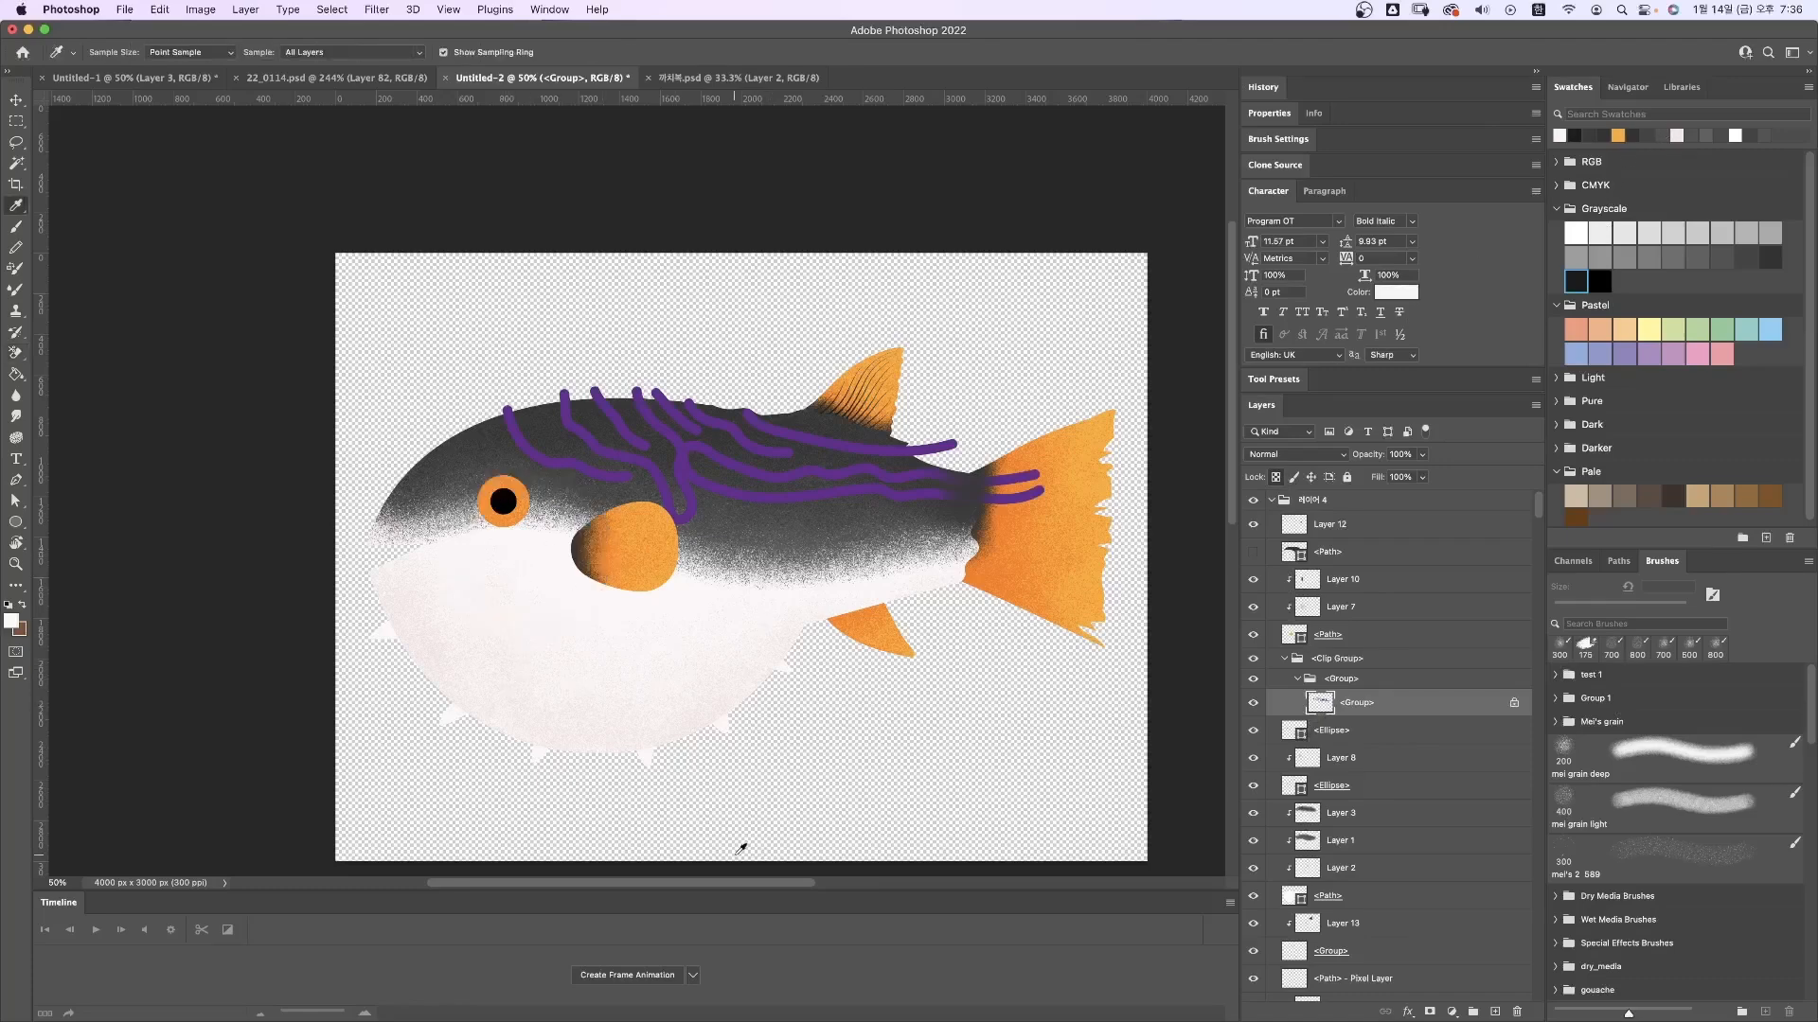
key("super+BackSpace")
key("alt+shift+BackSpace")
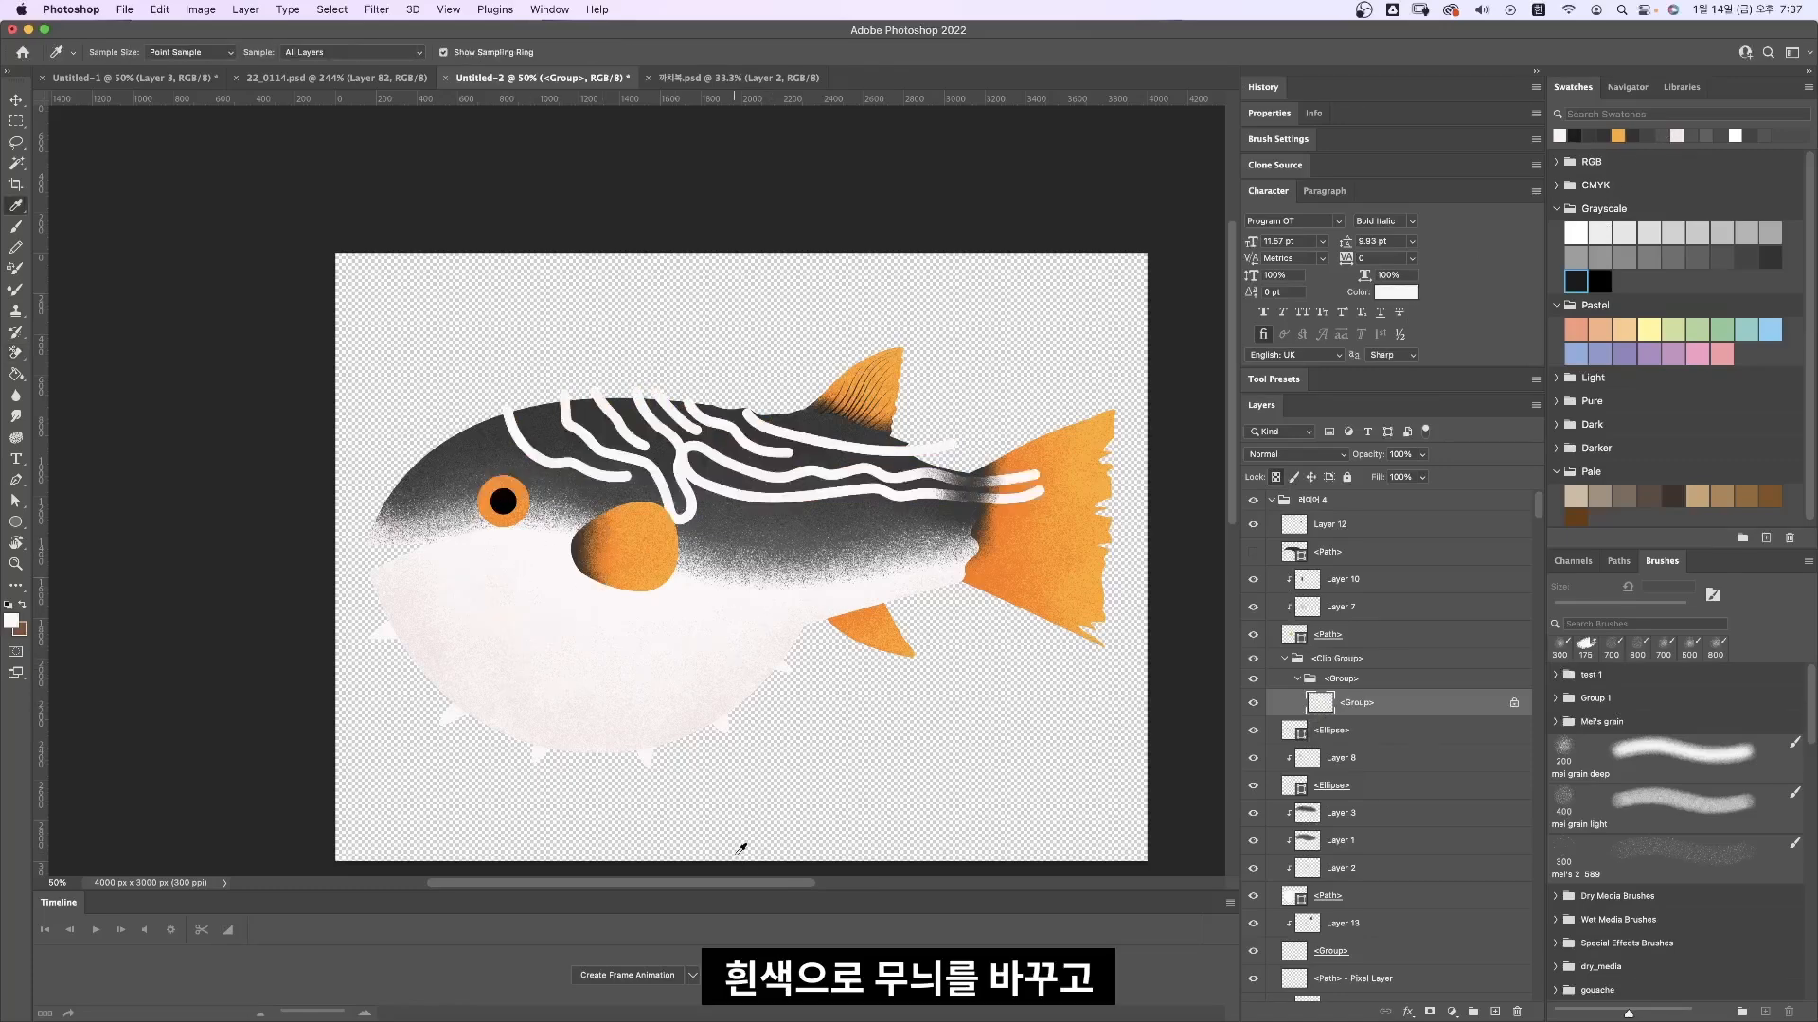
Step: Load the outline of the fish body path as a selection and make the merged white markings layer active
key("e")
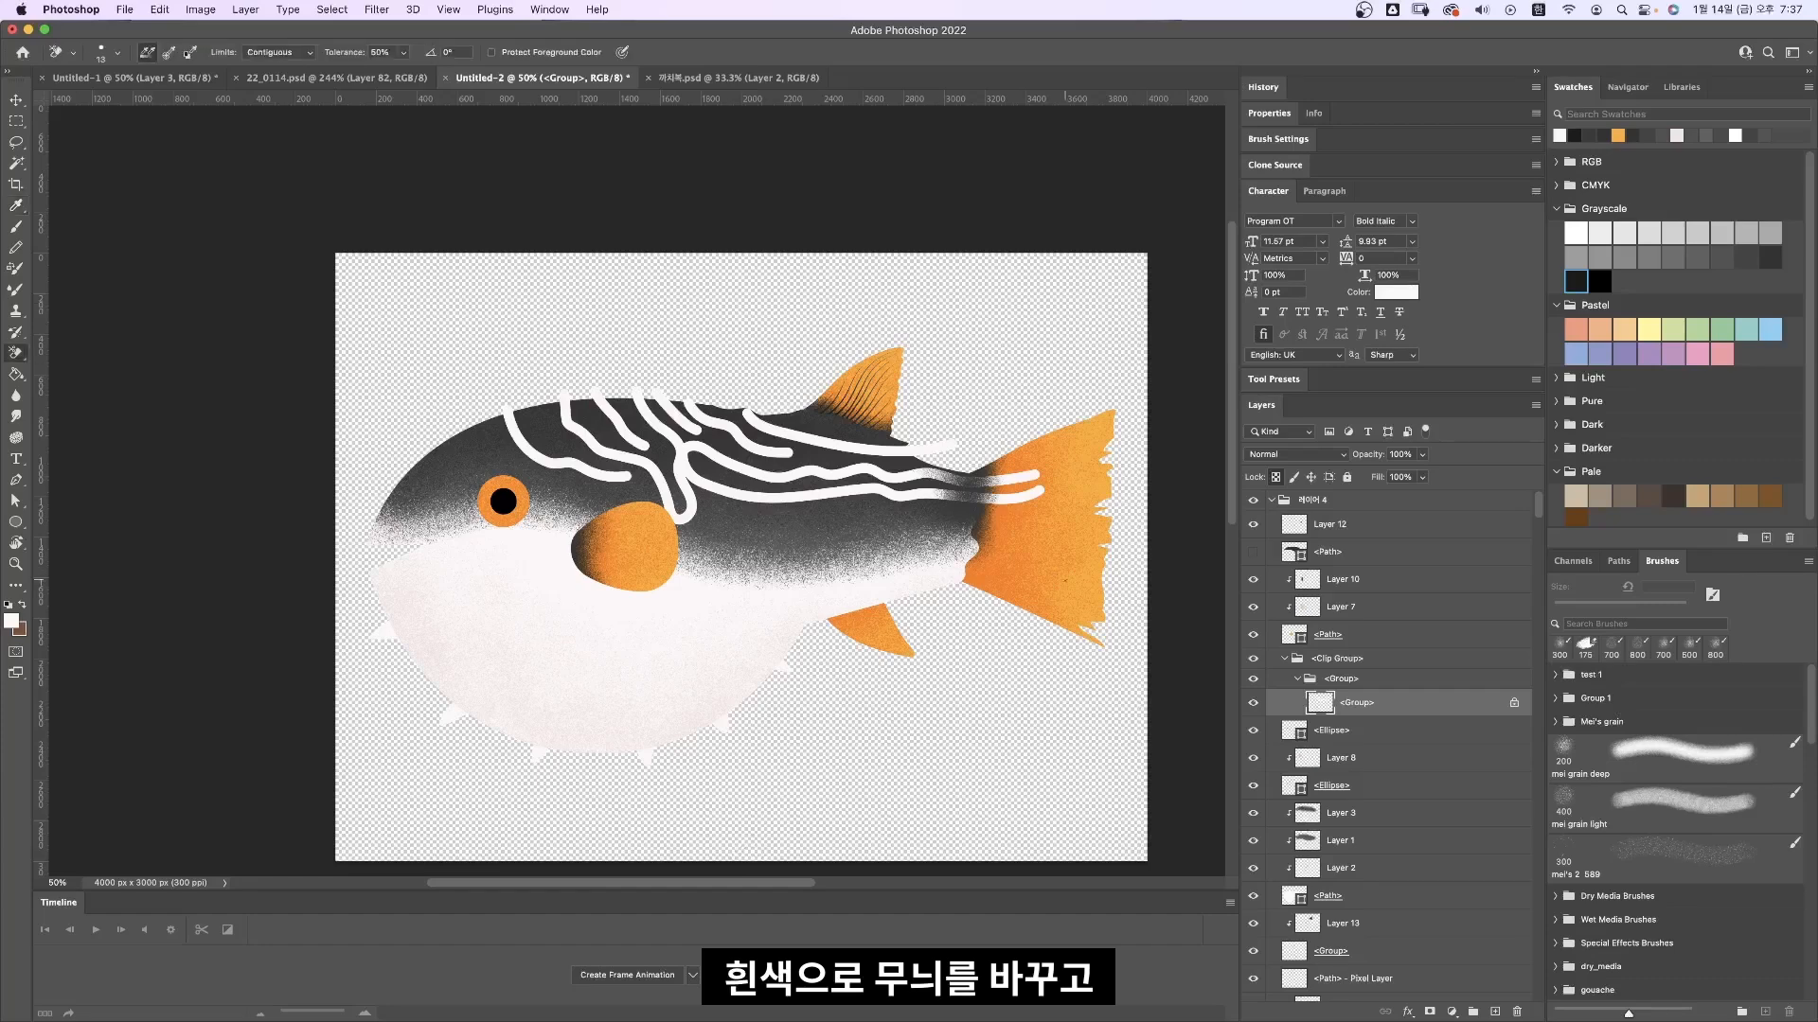
key("v")
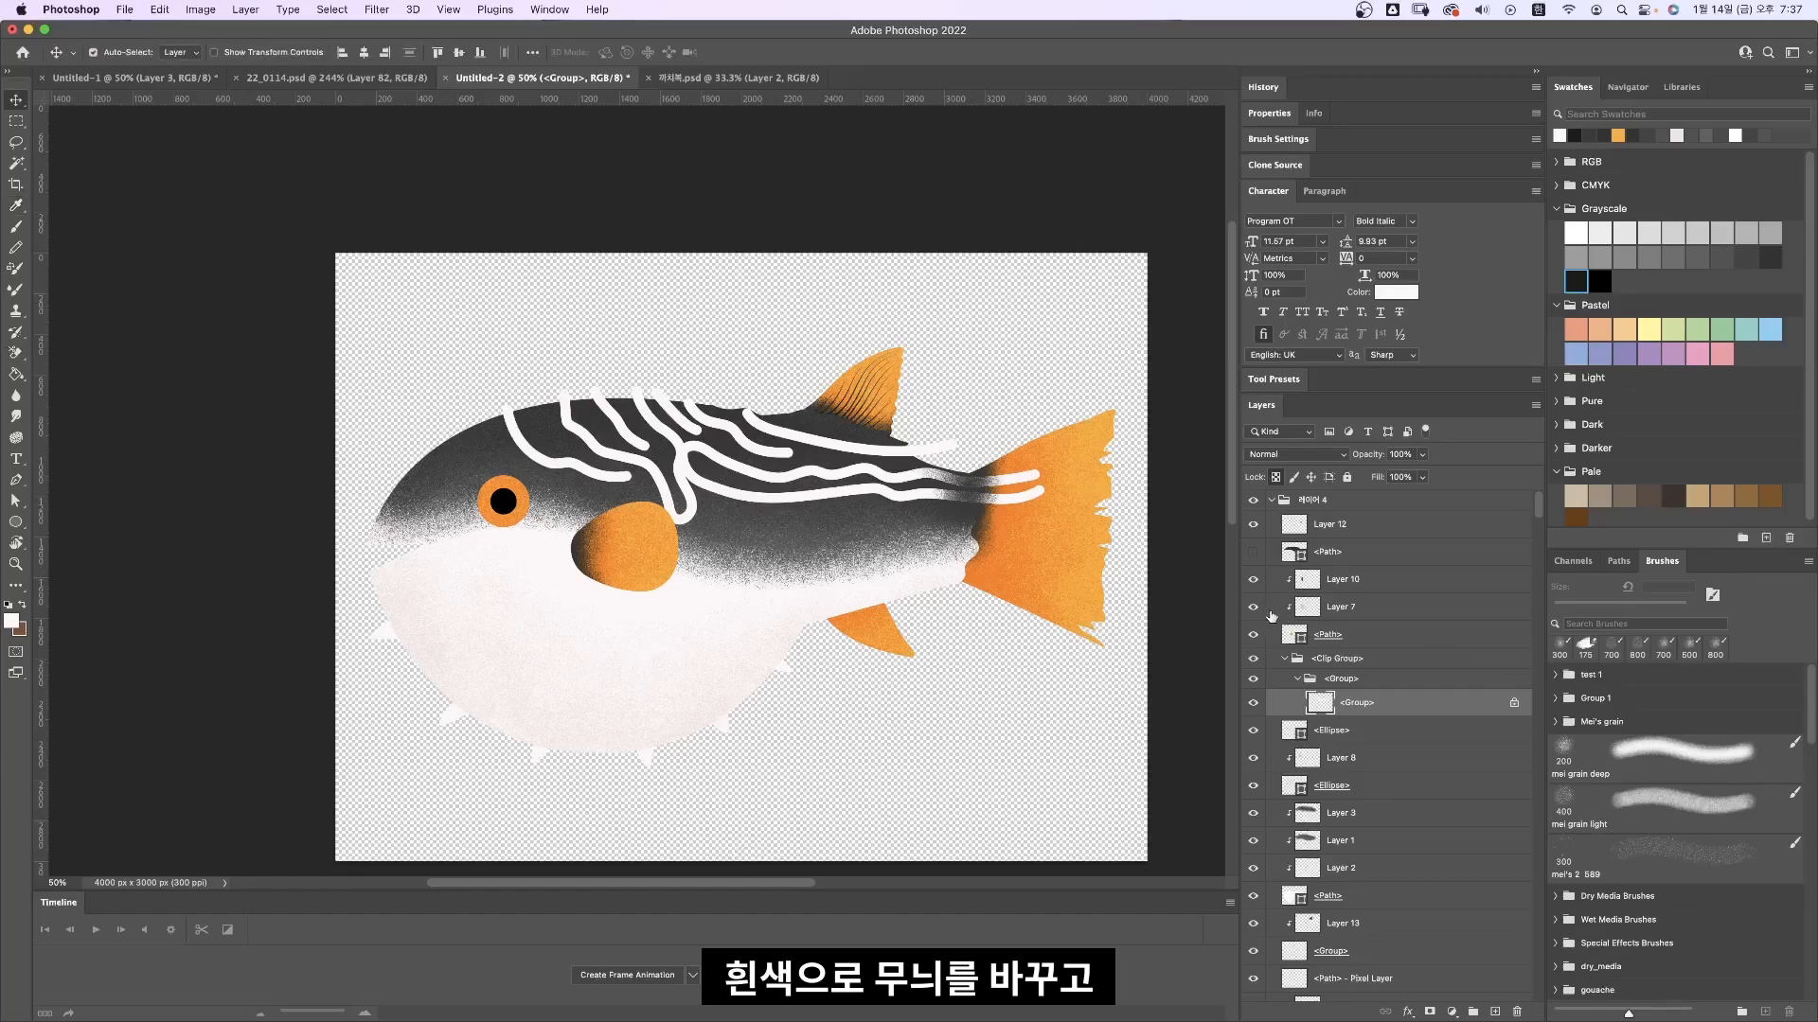
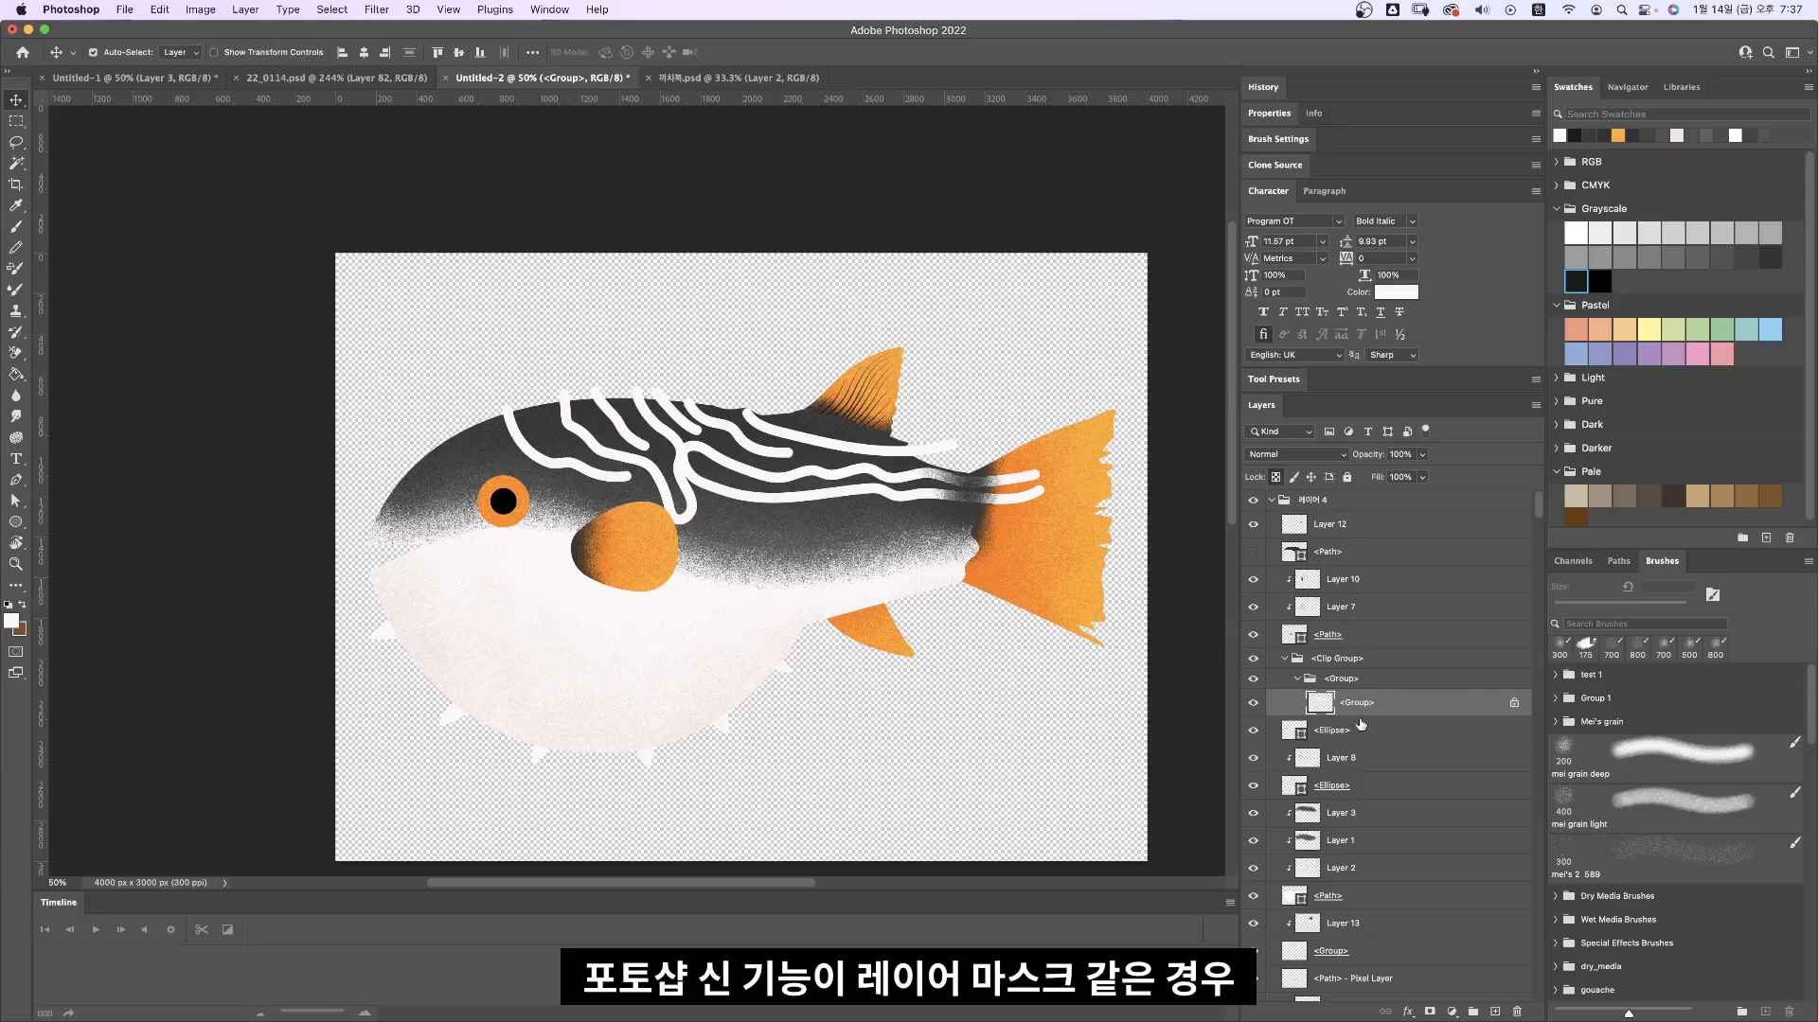
left_click(548, 551)
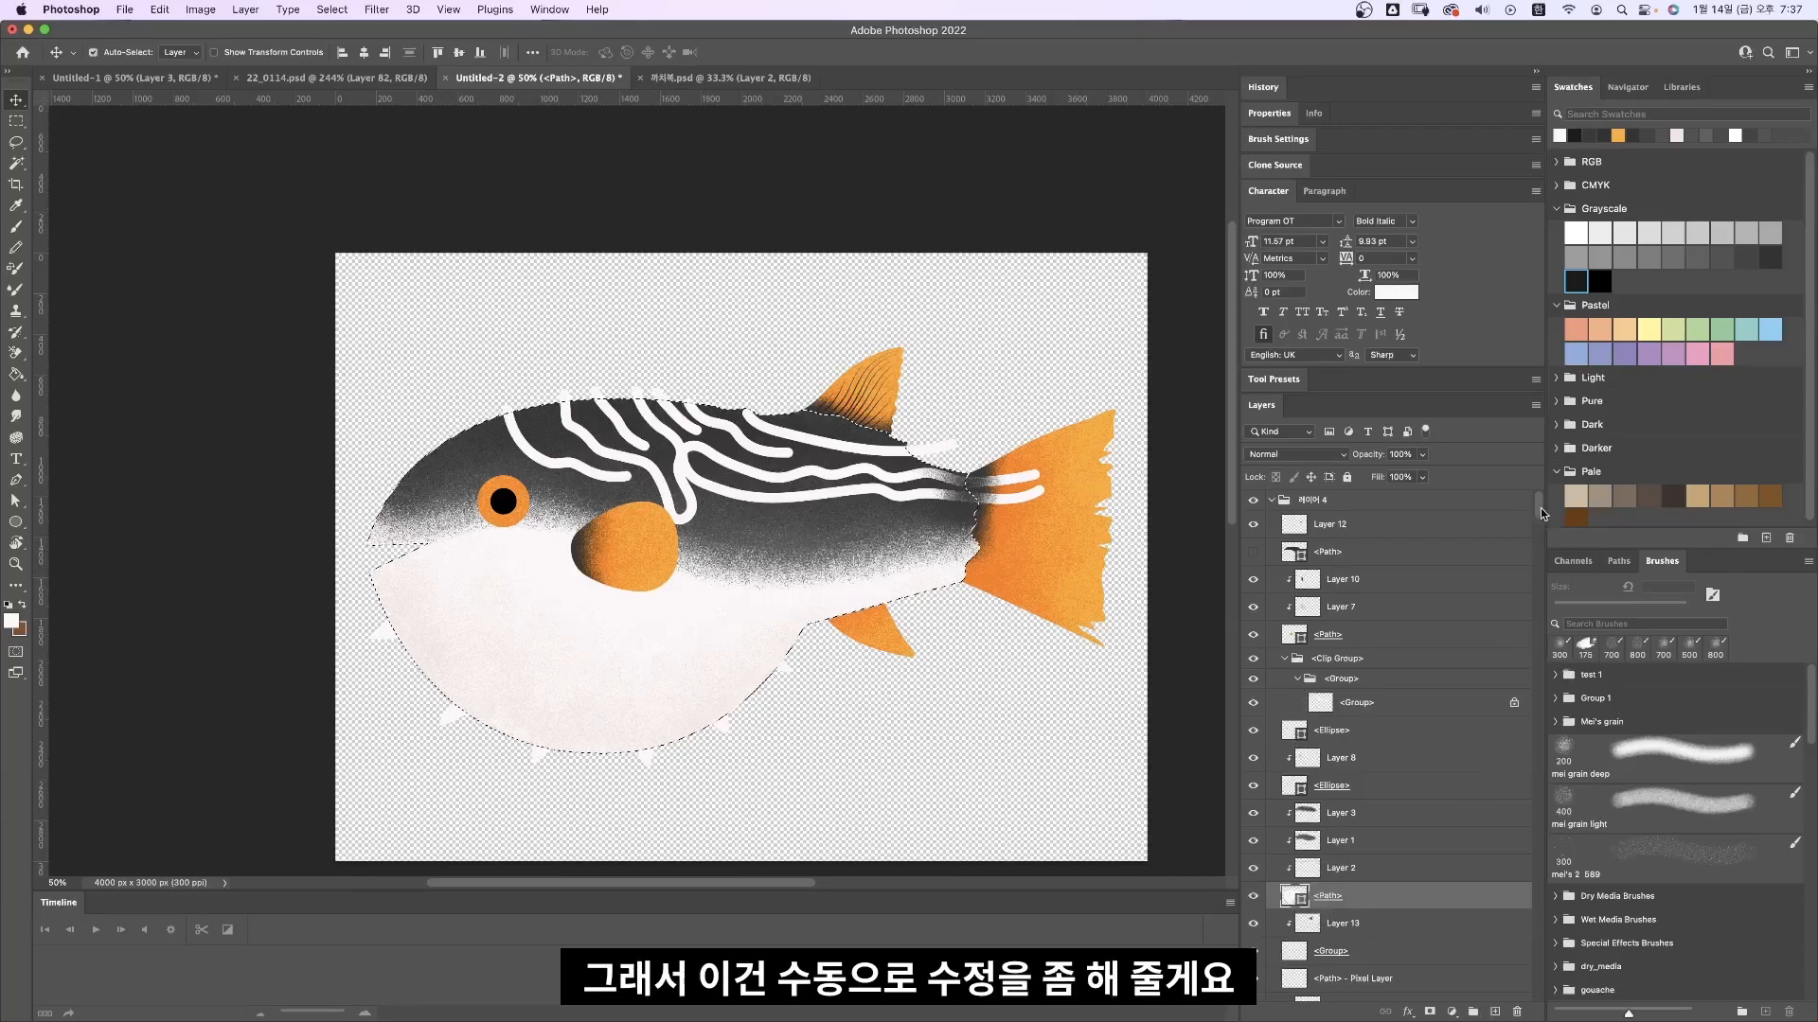
left_click(1357, 711)
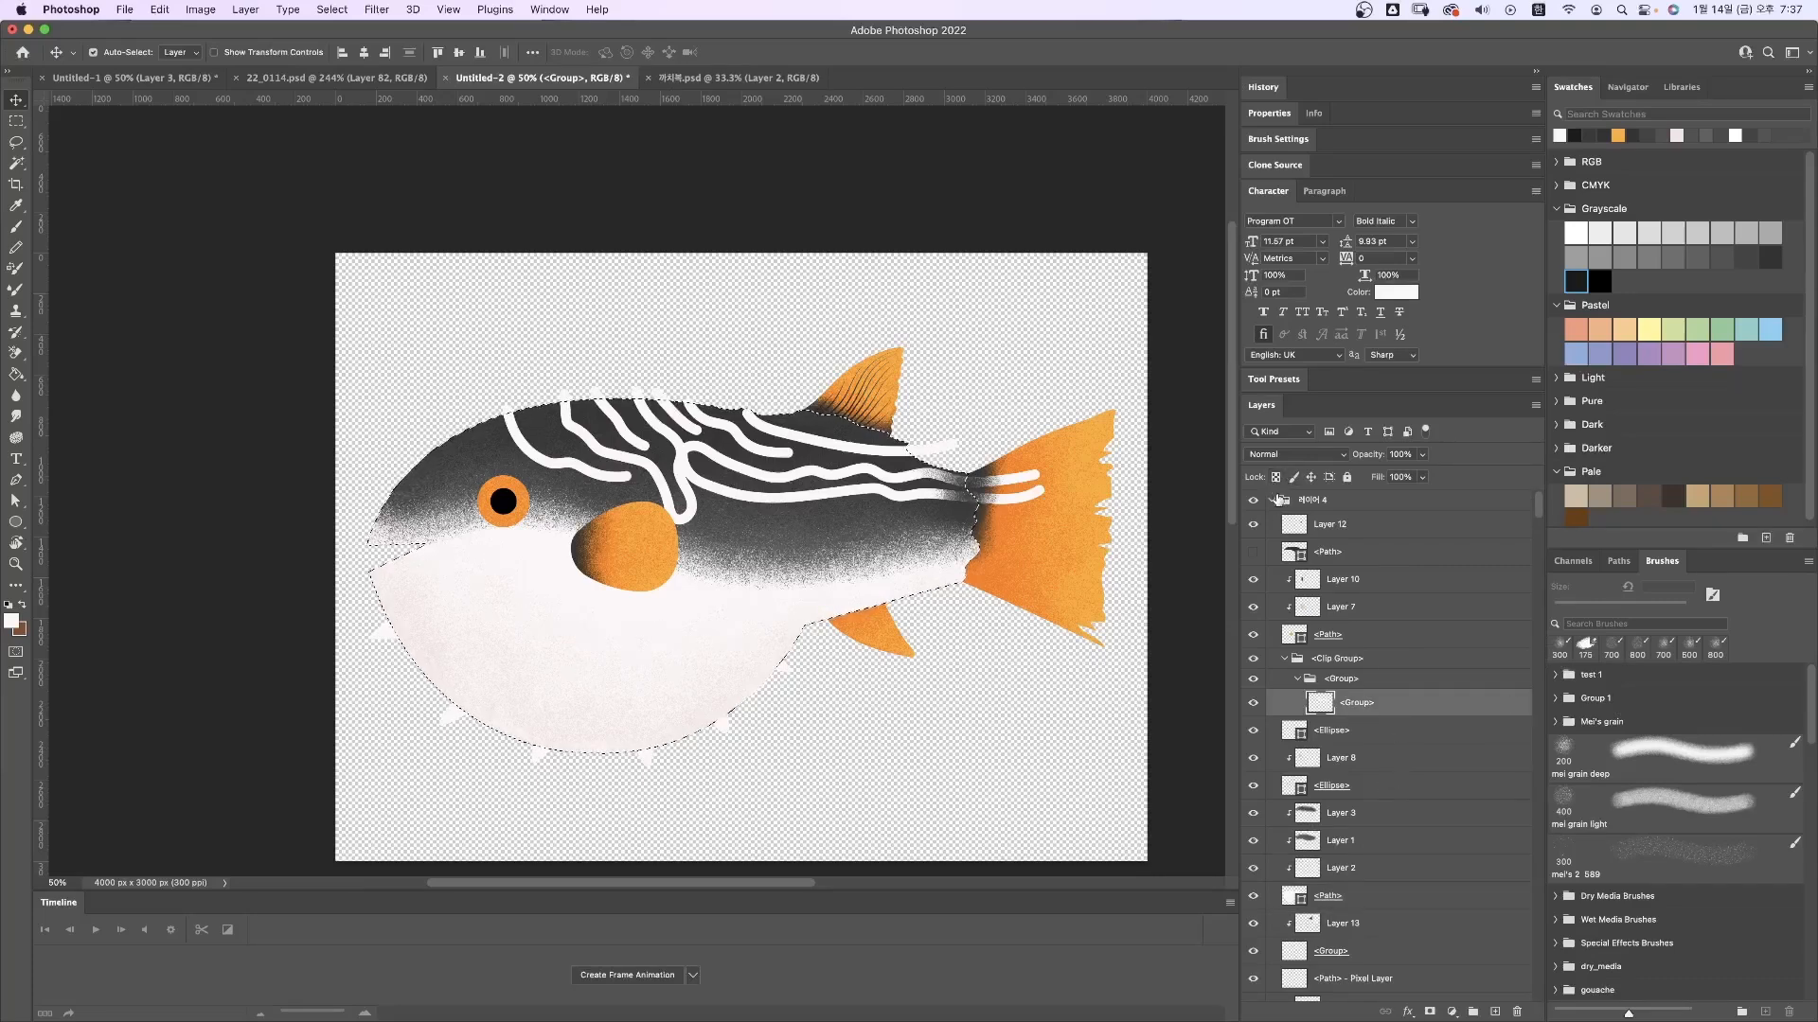
key("e")
key("super+1")
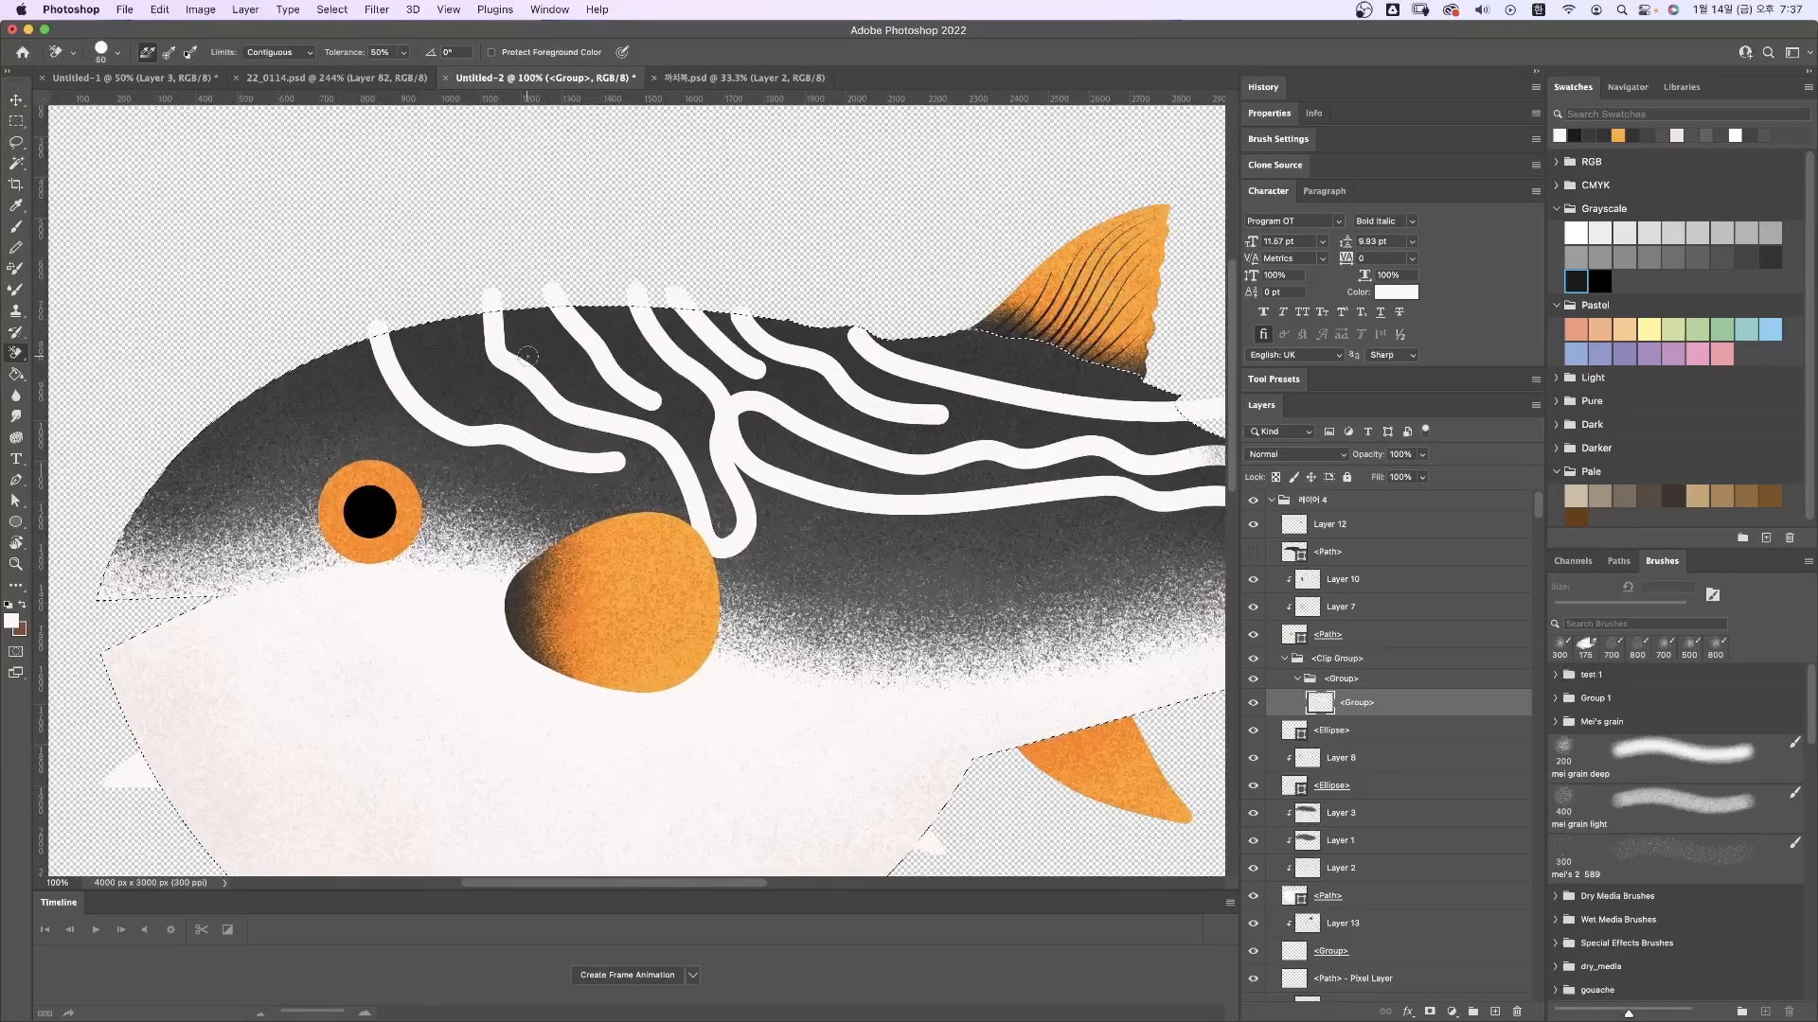
Step: Erase the ends of the white markings that stick out beyond the body along the back and over the tail
right_click(16, 356)
left_click(81, 352)
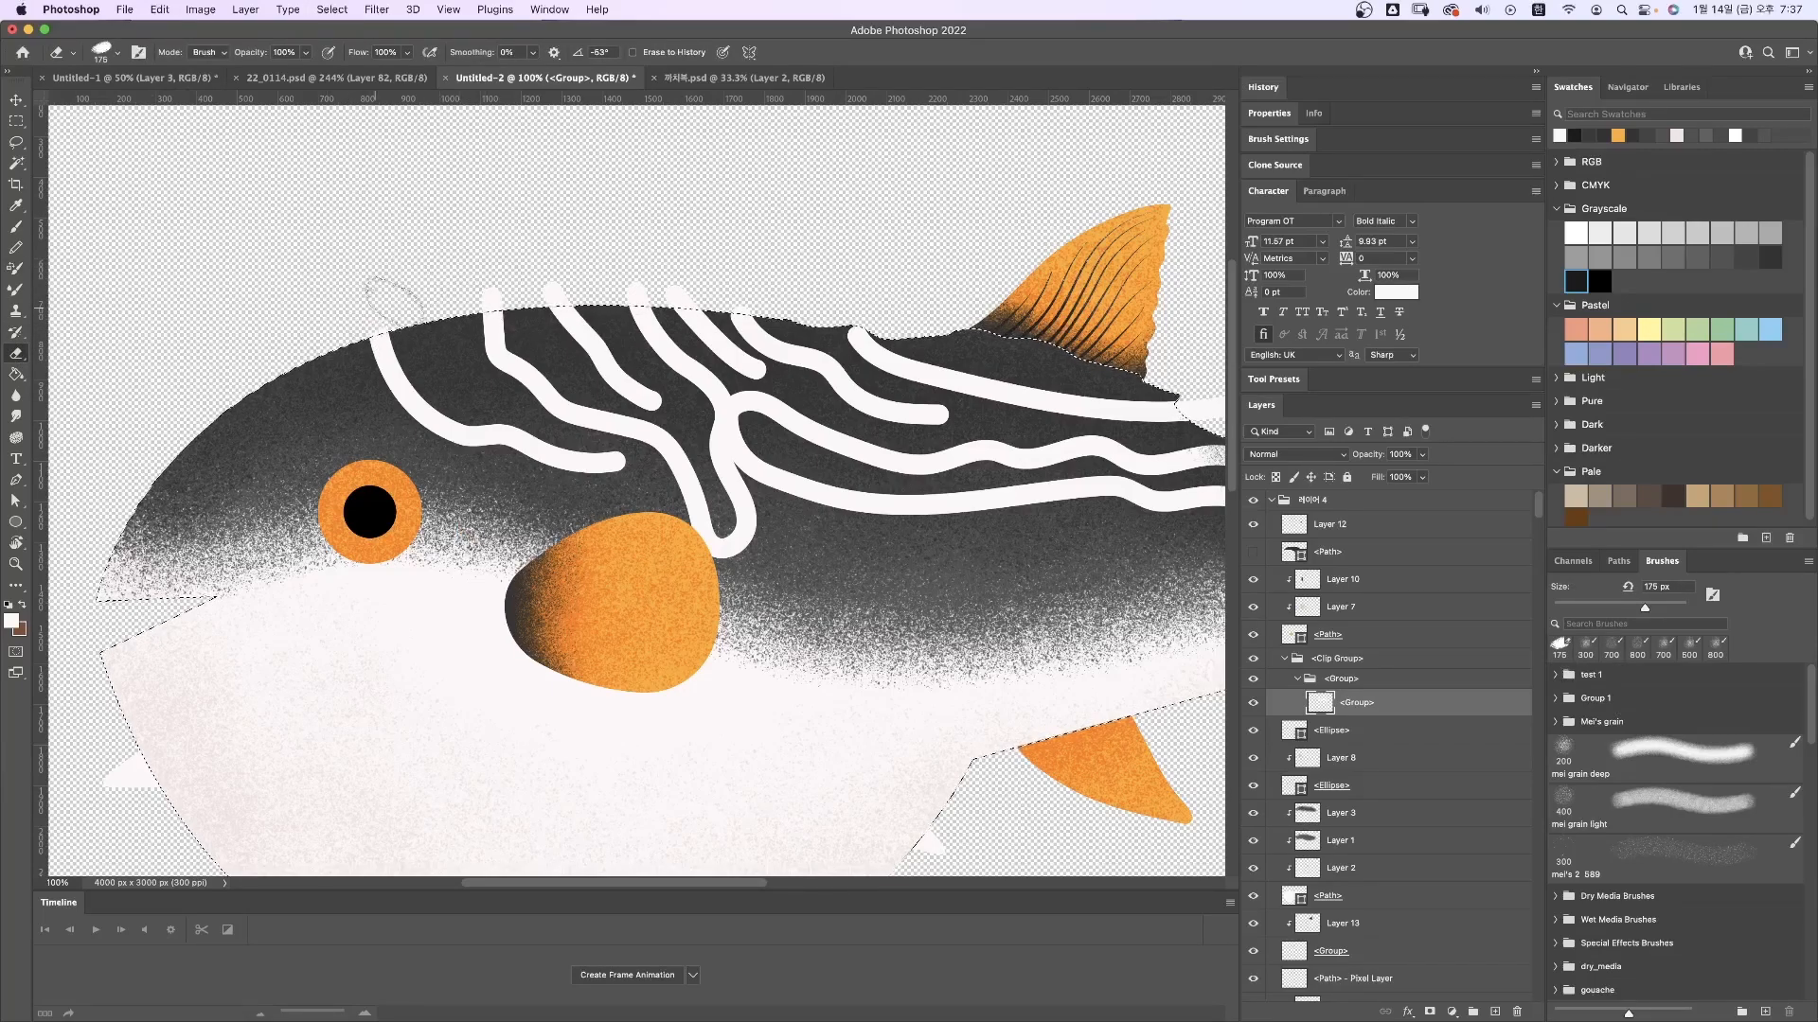
scroll(859, 289, "right", 10)
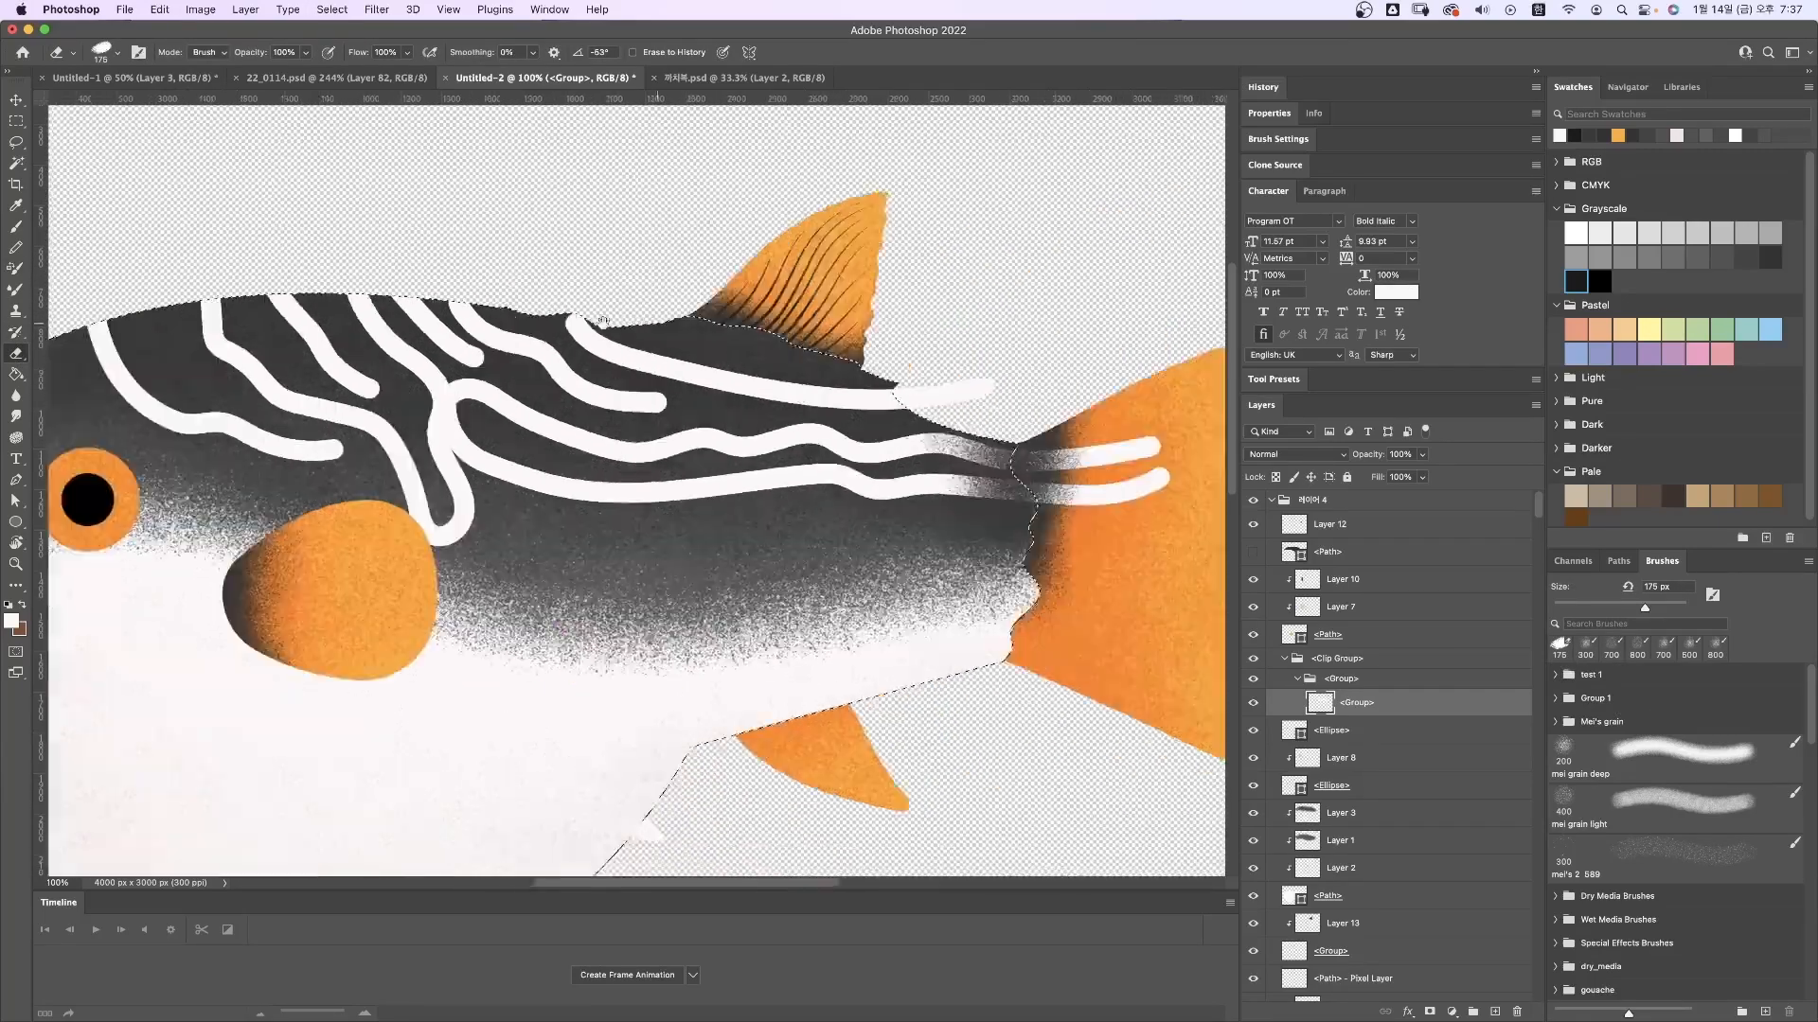
mouse_move(906, 443)
left_mouse_down()
mouse_move(966, 445)
mouse_move(926, 461)
left_mouse_up()
scroll(614, 395, "up", 2)
scroll(614, 396, "left", 2)
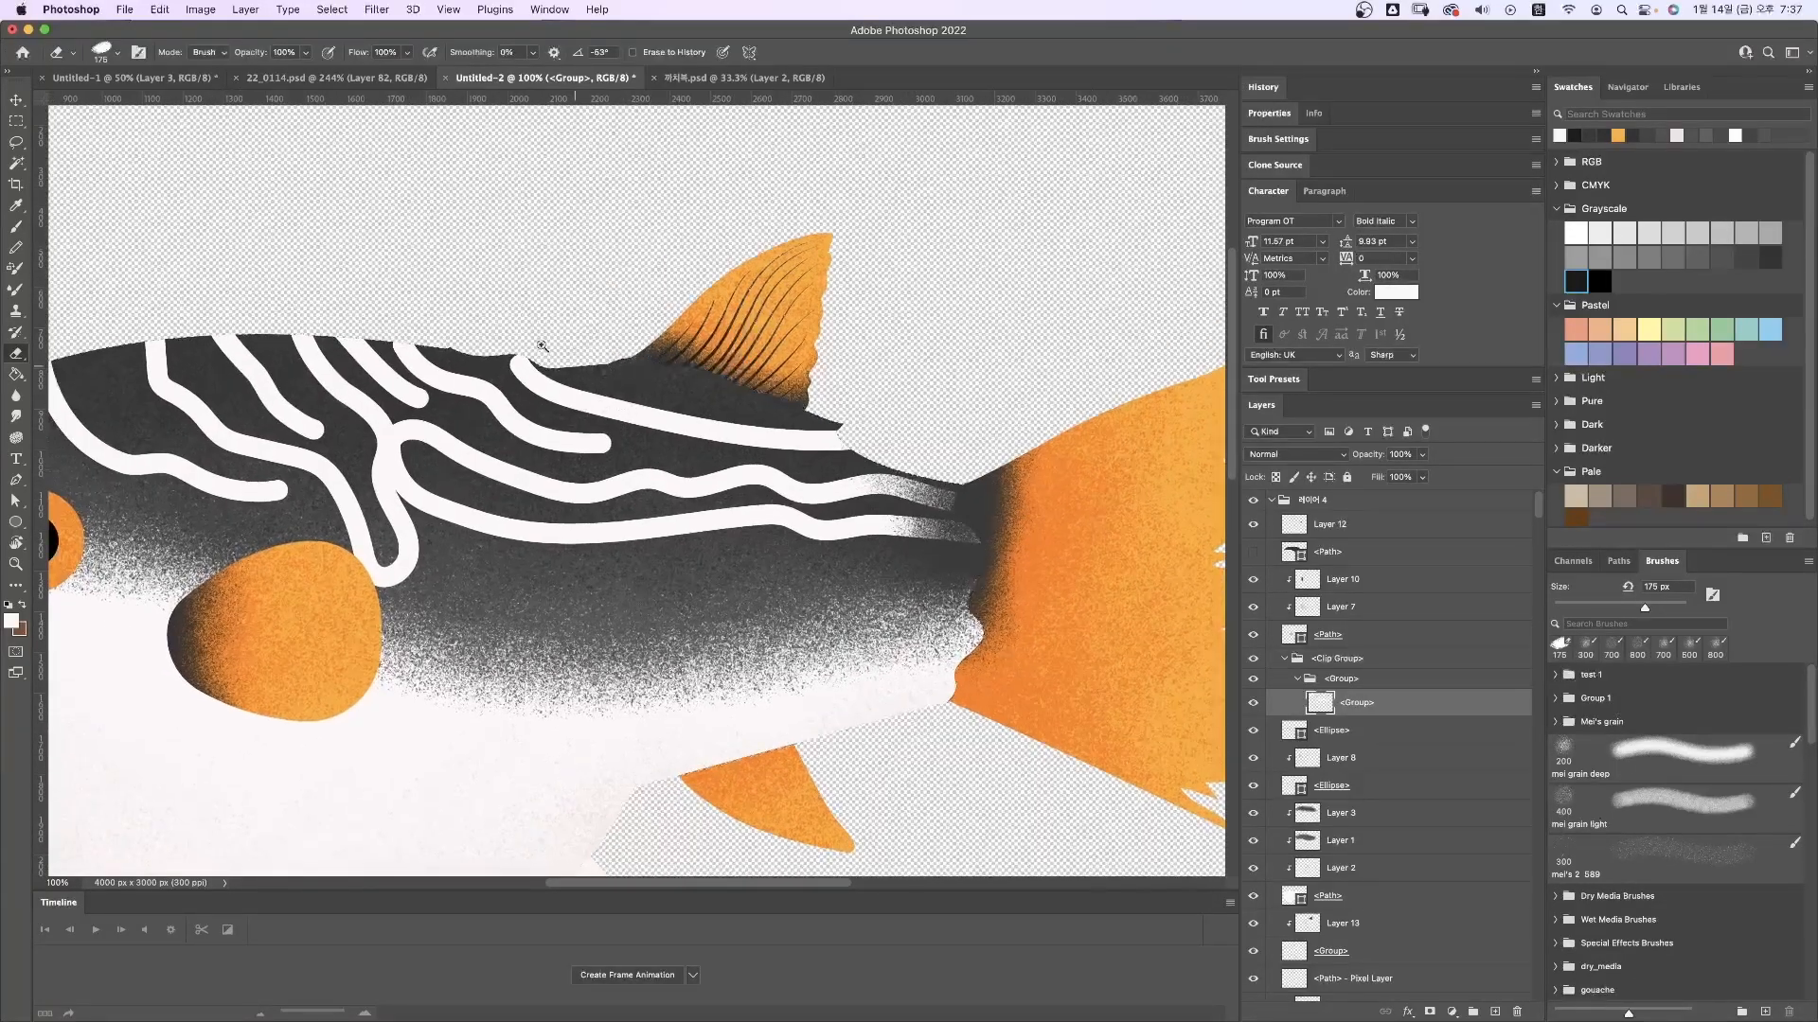
Step: Extend two white stripes near the dorsal fin past the edge of the back with a 35 px hard round brush
left_click_drag(485, 323, 574, 394)
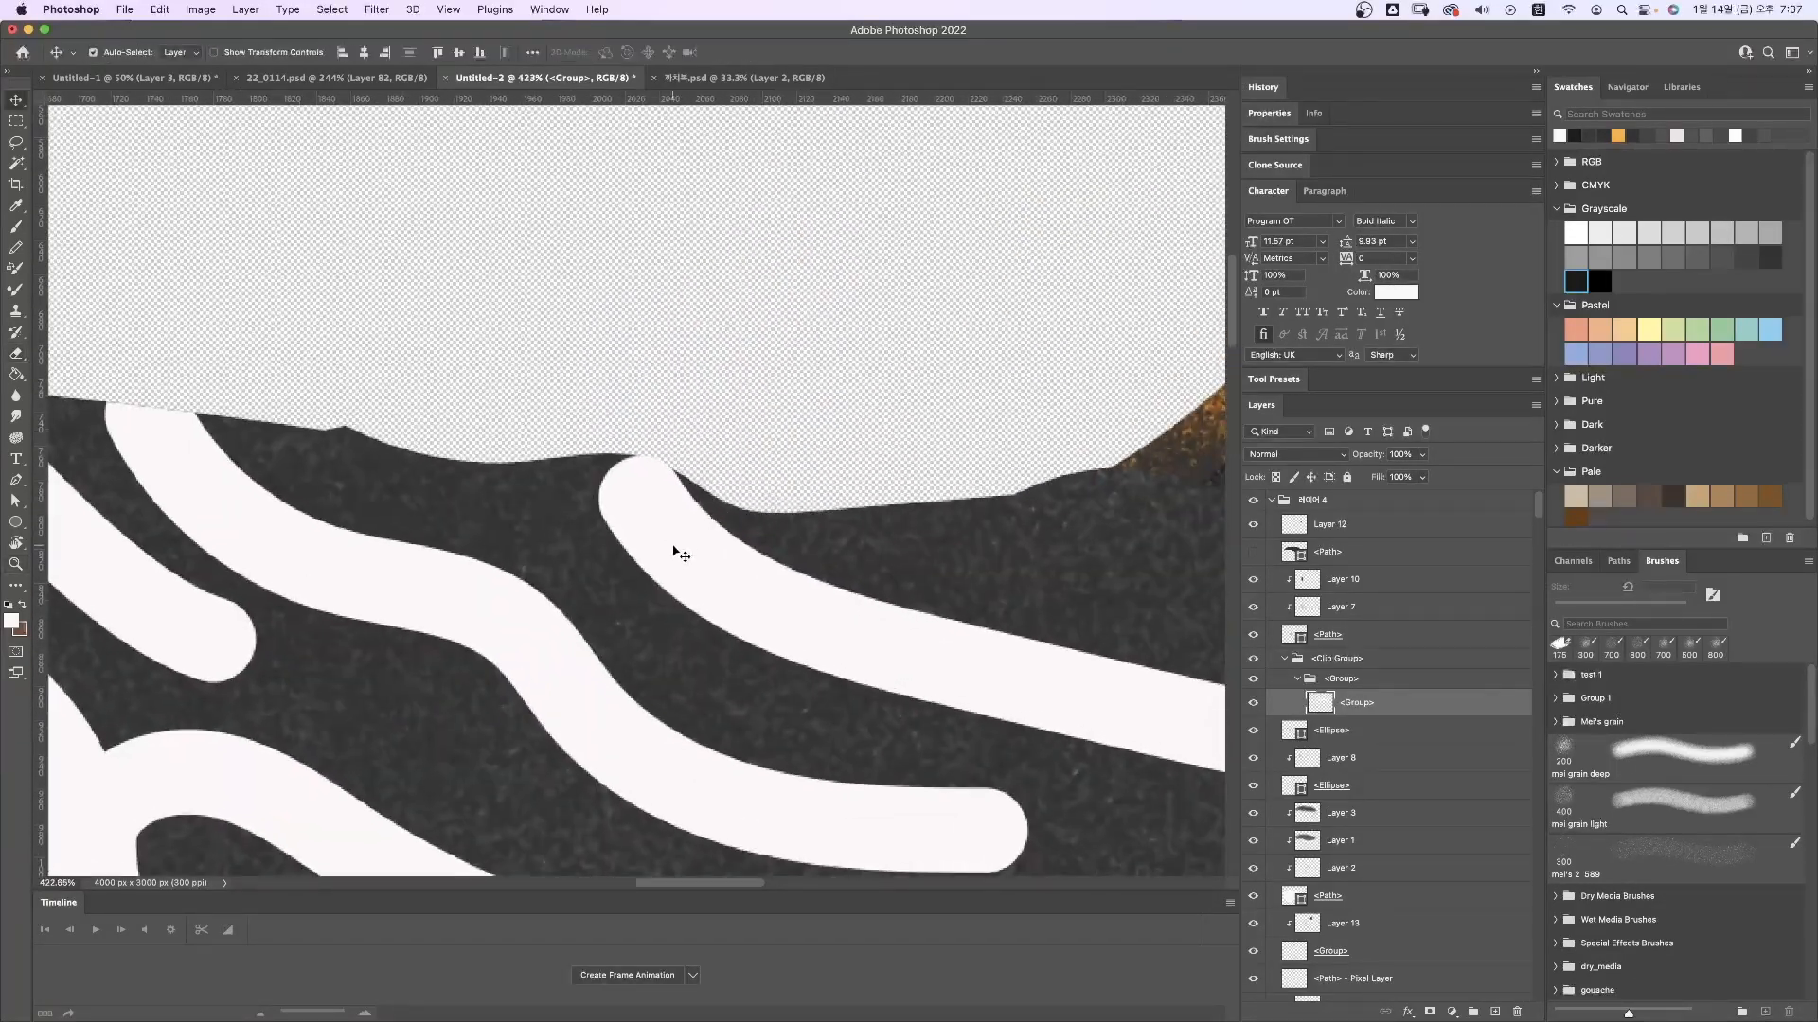
key("i")
key("b")
left_click(118, 53)
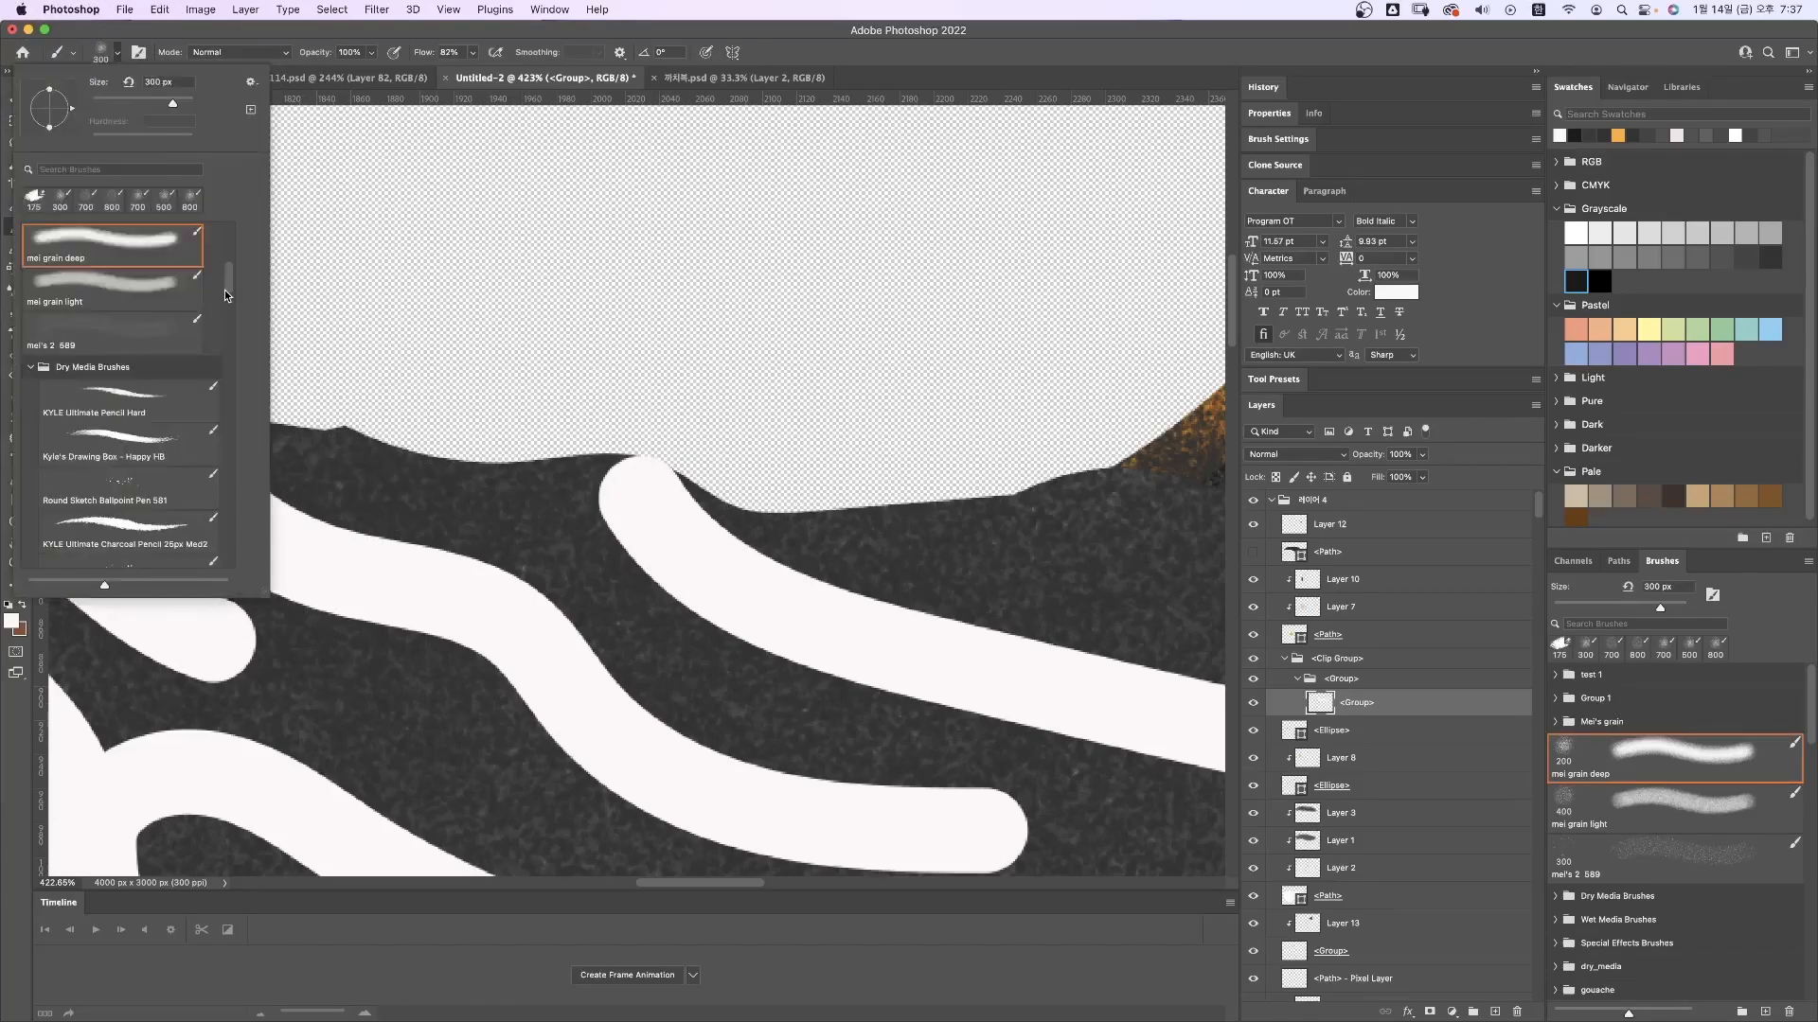
left_click_drag(227, 289, 227, 227)
left_click(144, 354)
key("[")
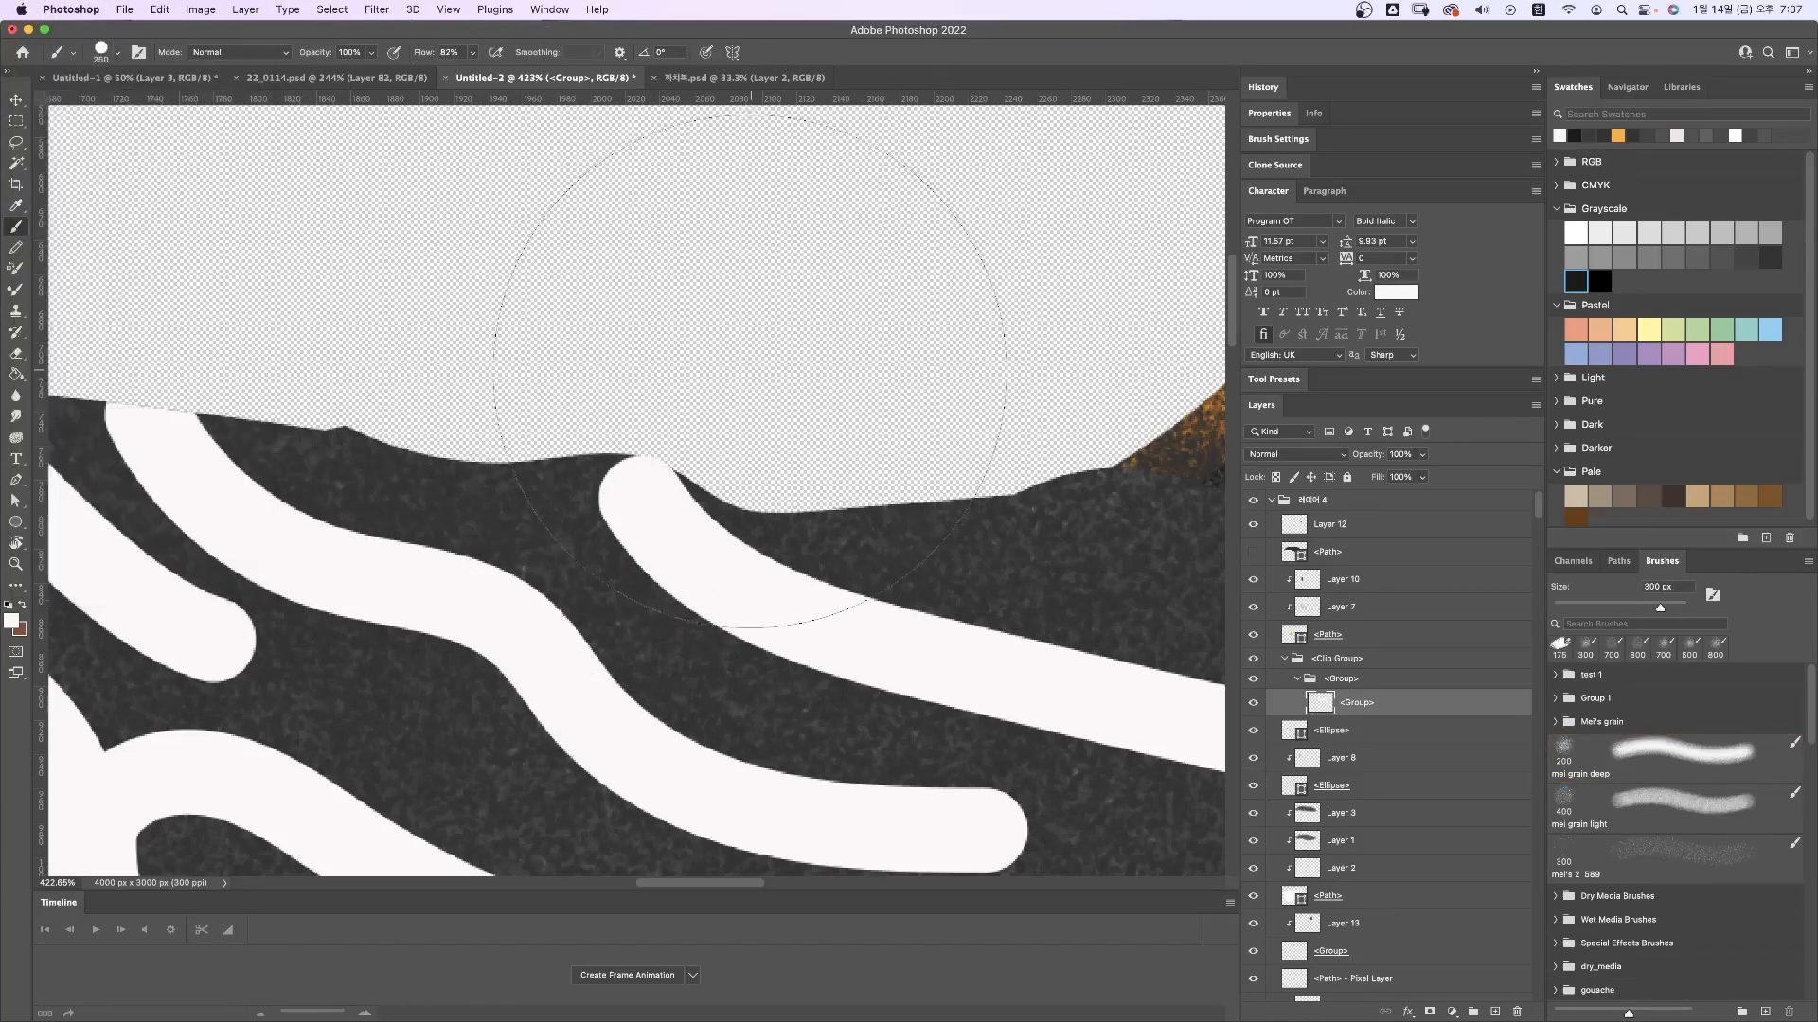
left_click_drag(626, 478, 613, 432)
key("super+z")
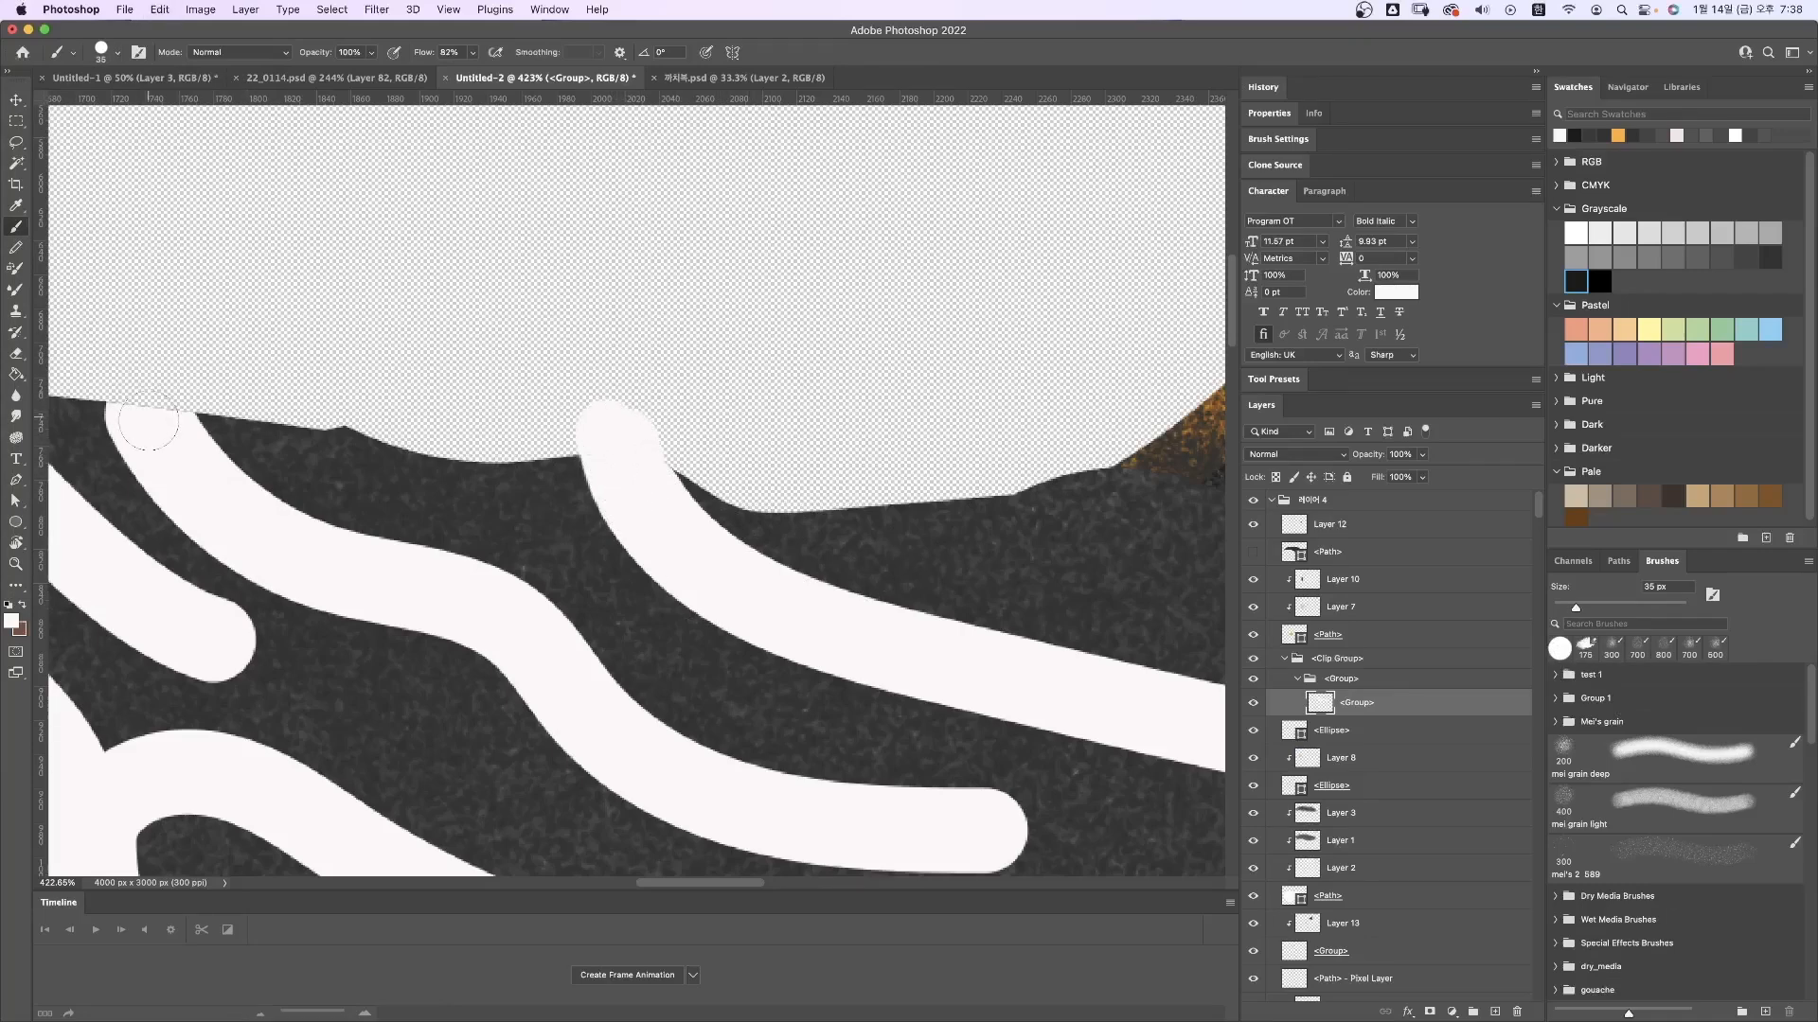
left_click_drag(149, 423, 113, 361)
Step: Load the body path's outline as a selection again for trimming the extended stripes
key("super+minus")
key("super+minus")
key("super+minus")
key("super+minus")
key("super+minus")
key("super+minus")
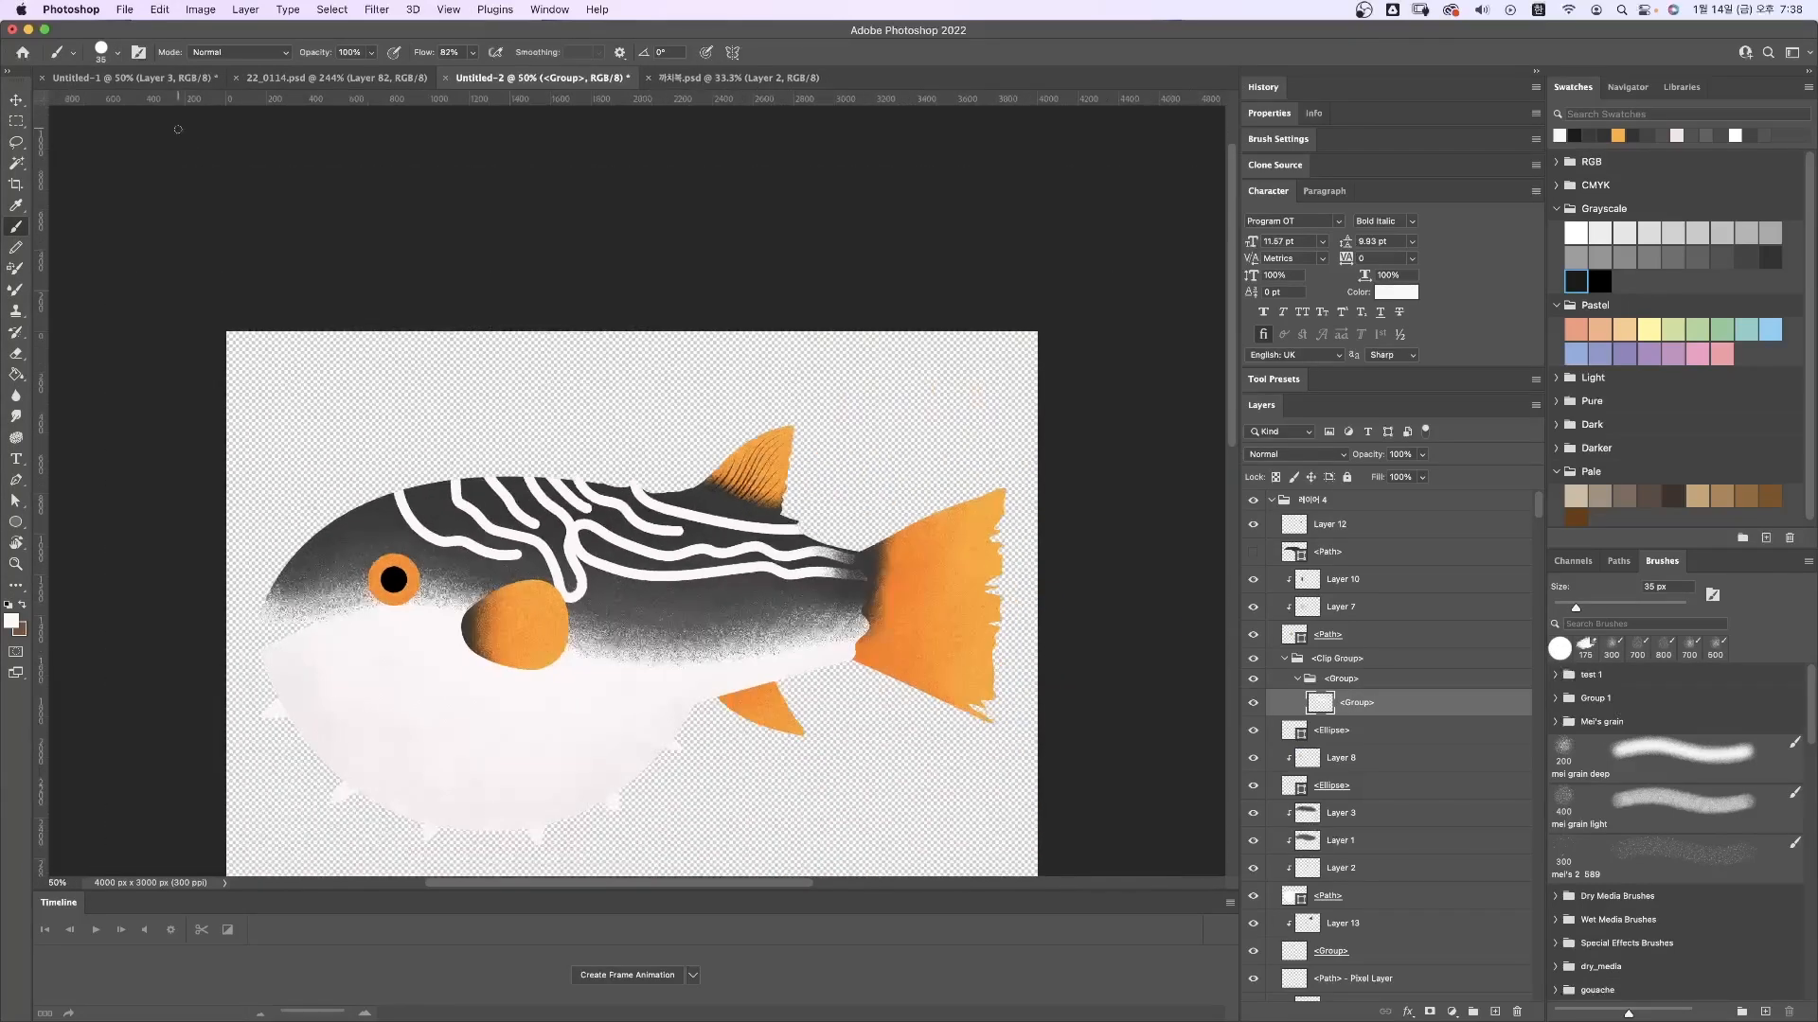
key("v")
left_click(1290, 896)
key("i")
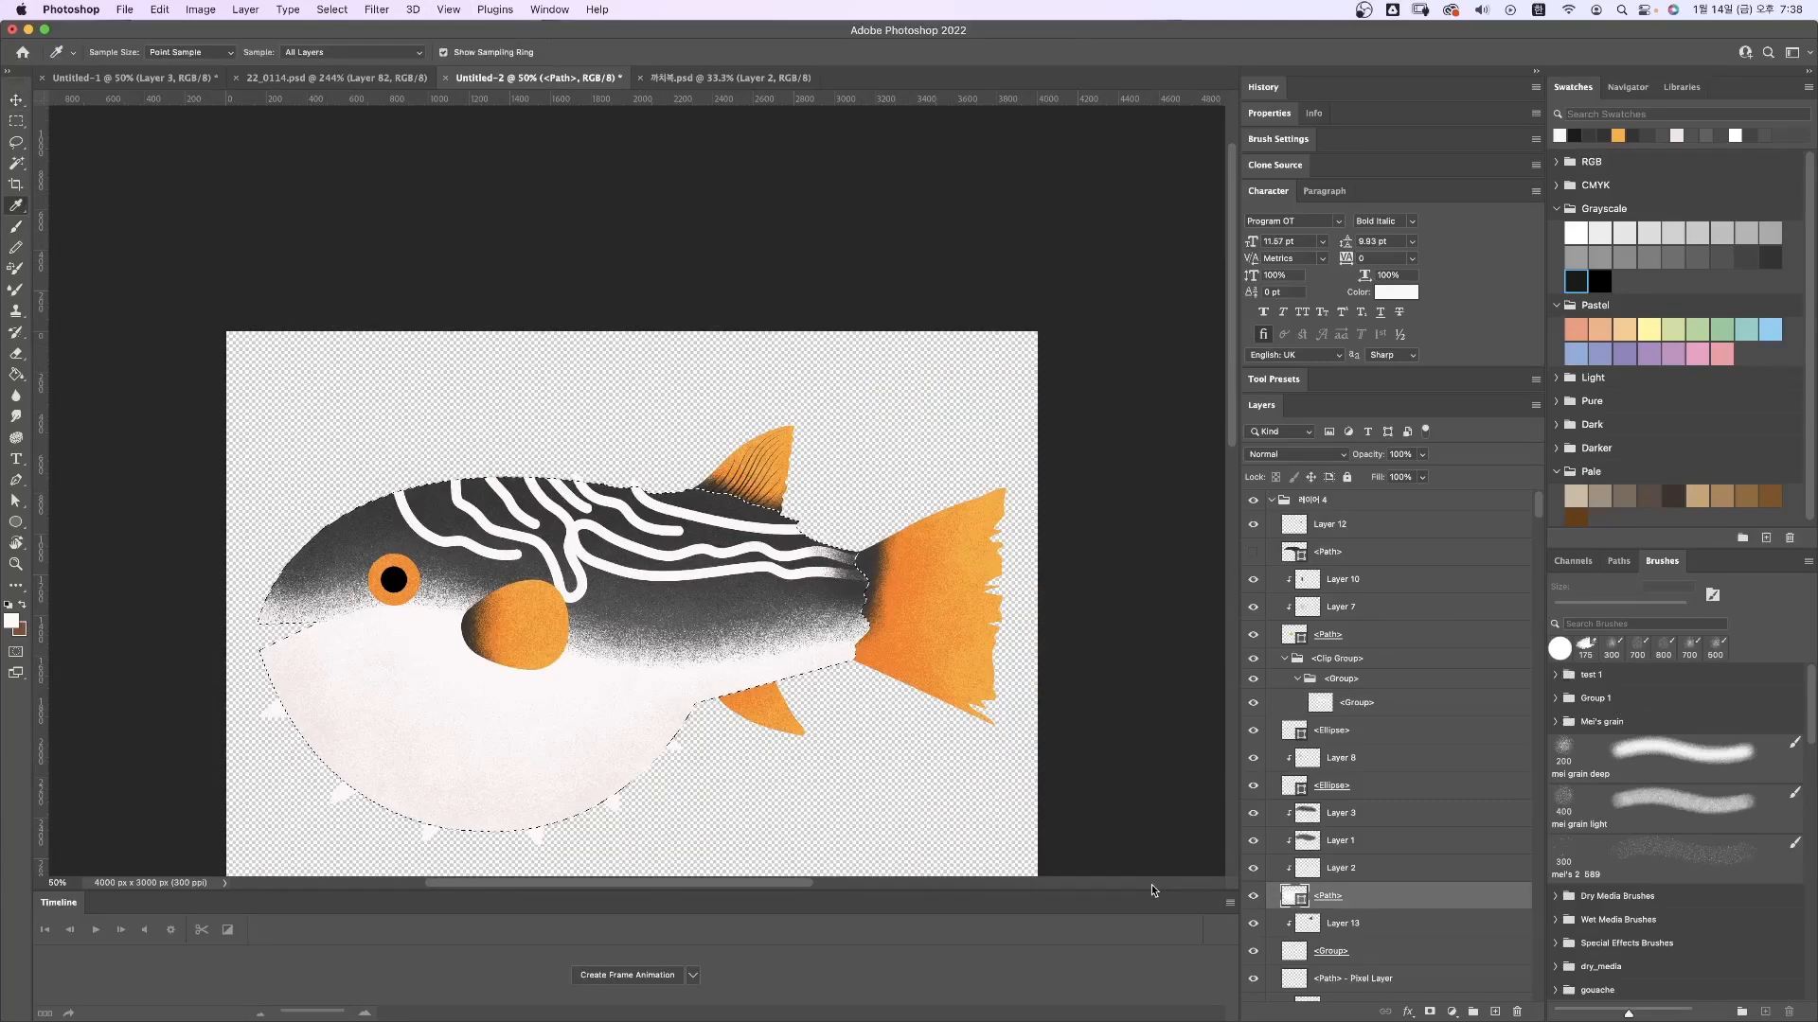
Step: Erase the extended stripe tips outside the body outline on the white markings layer
key("super+plus")
key("super+plus")
key("v")
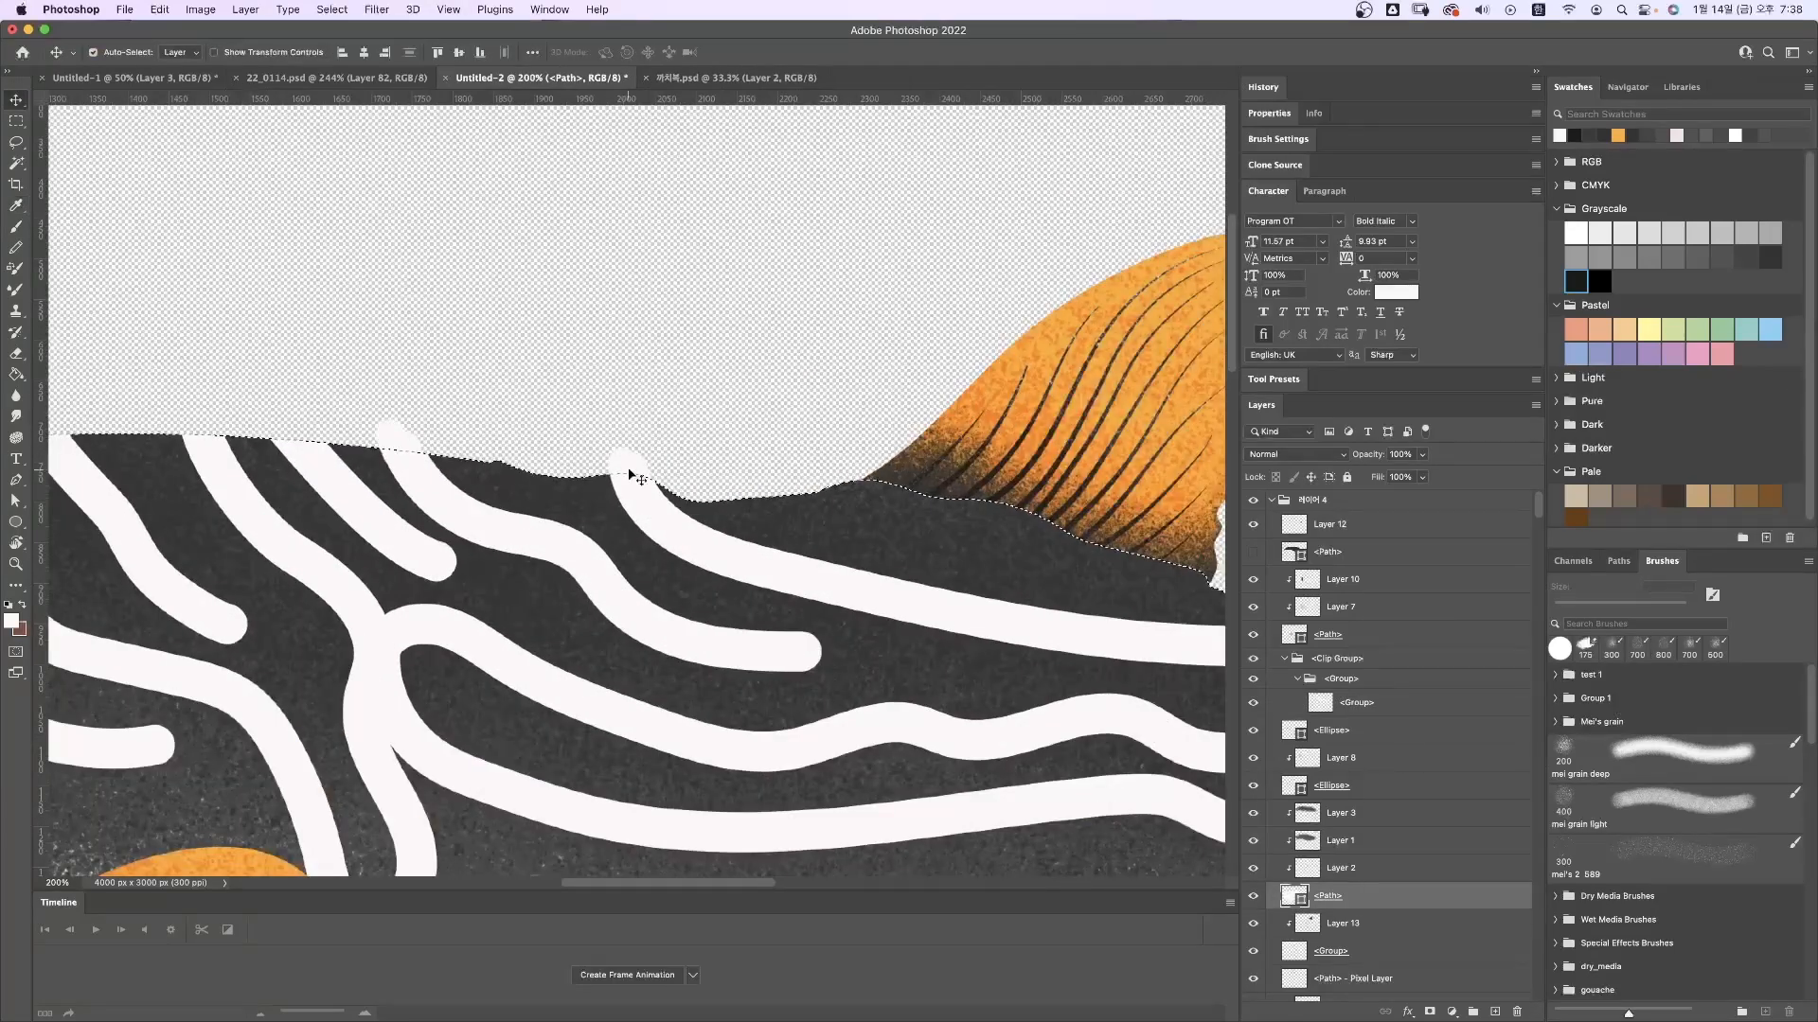
left_click(1381, 712)
left_click(1254, 705)
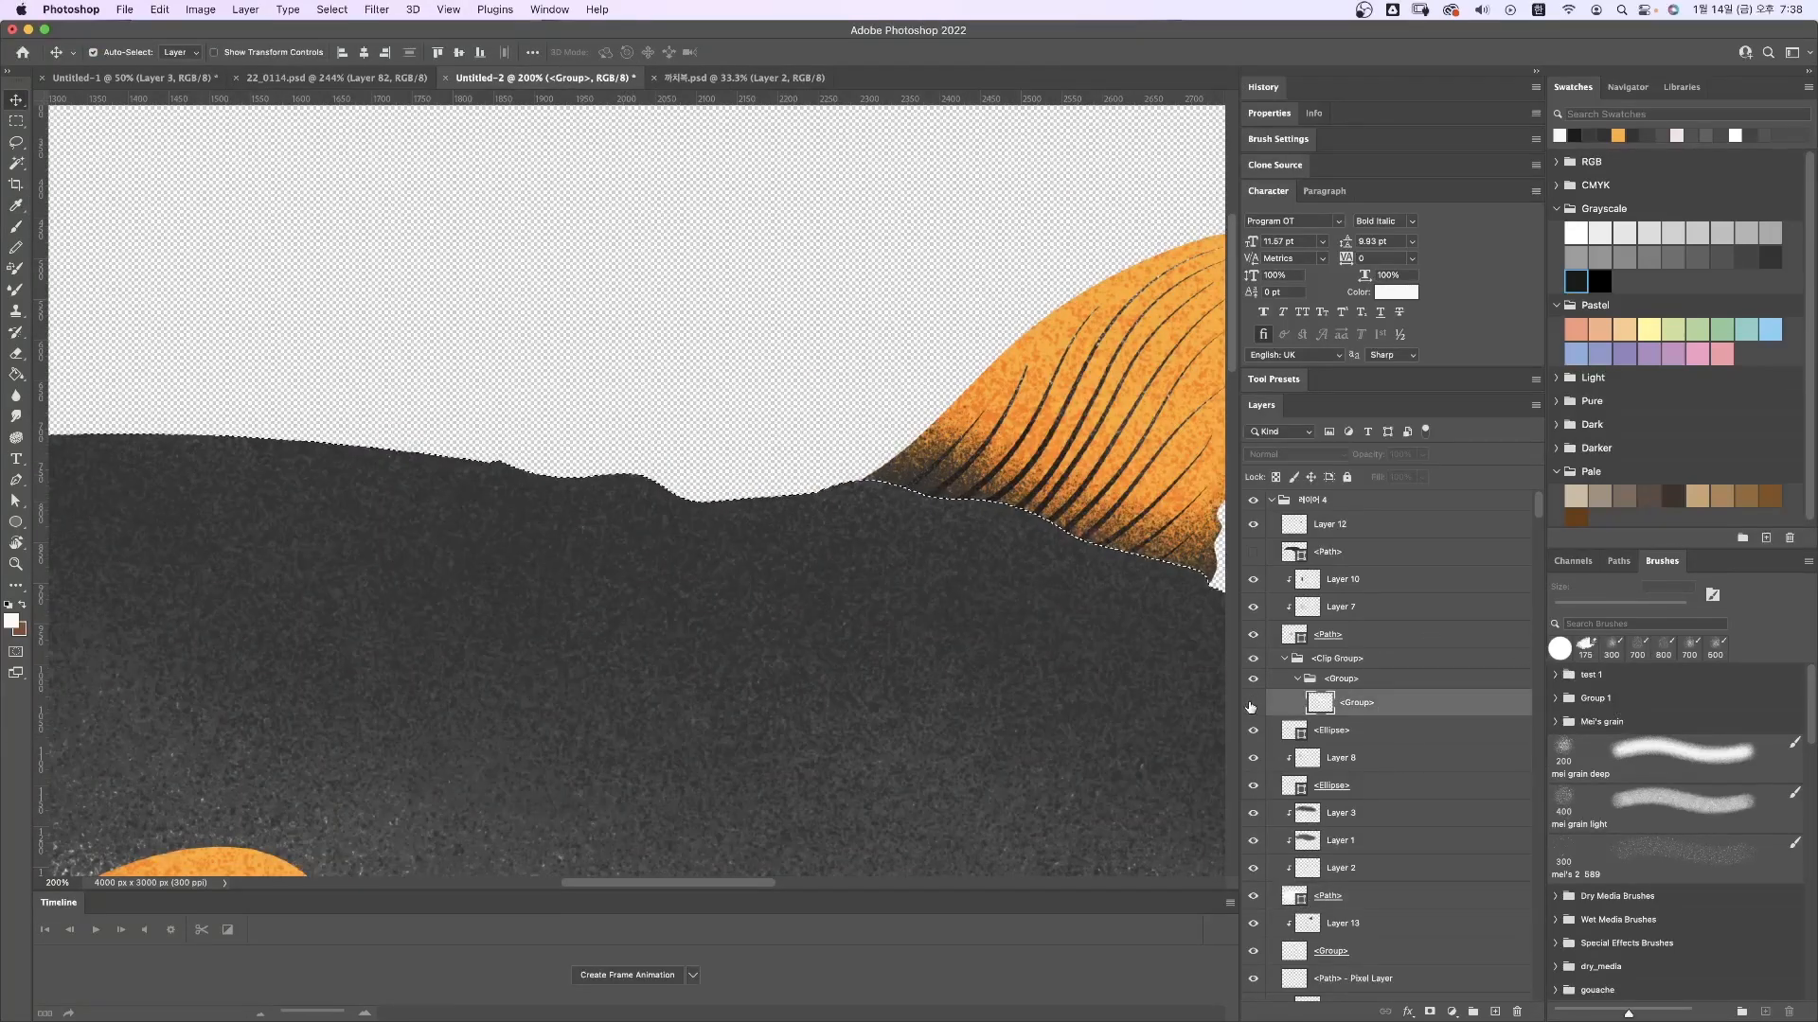
left_click(1254, 704)
key("e")
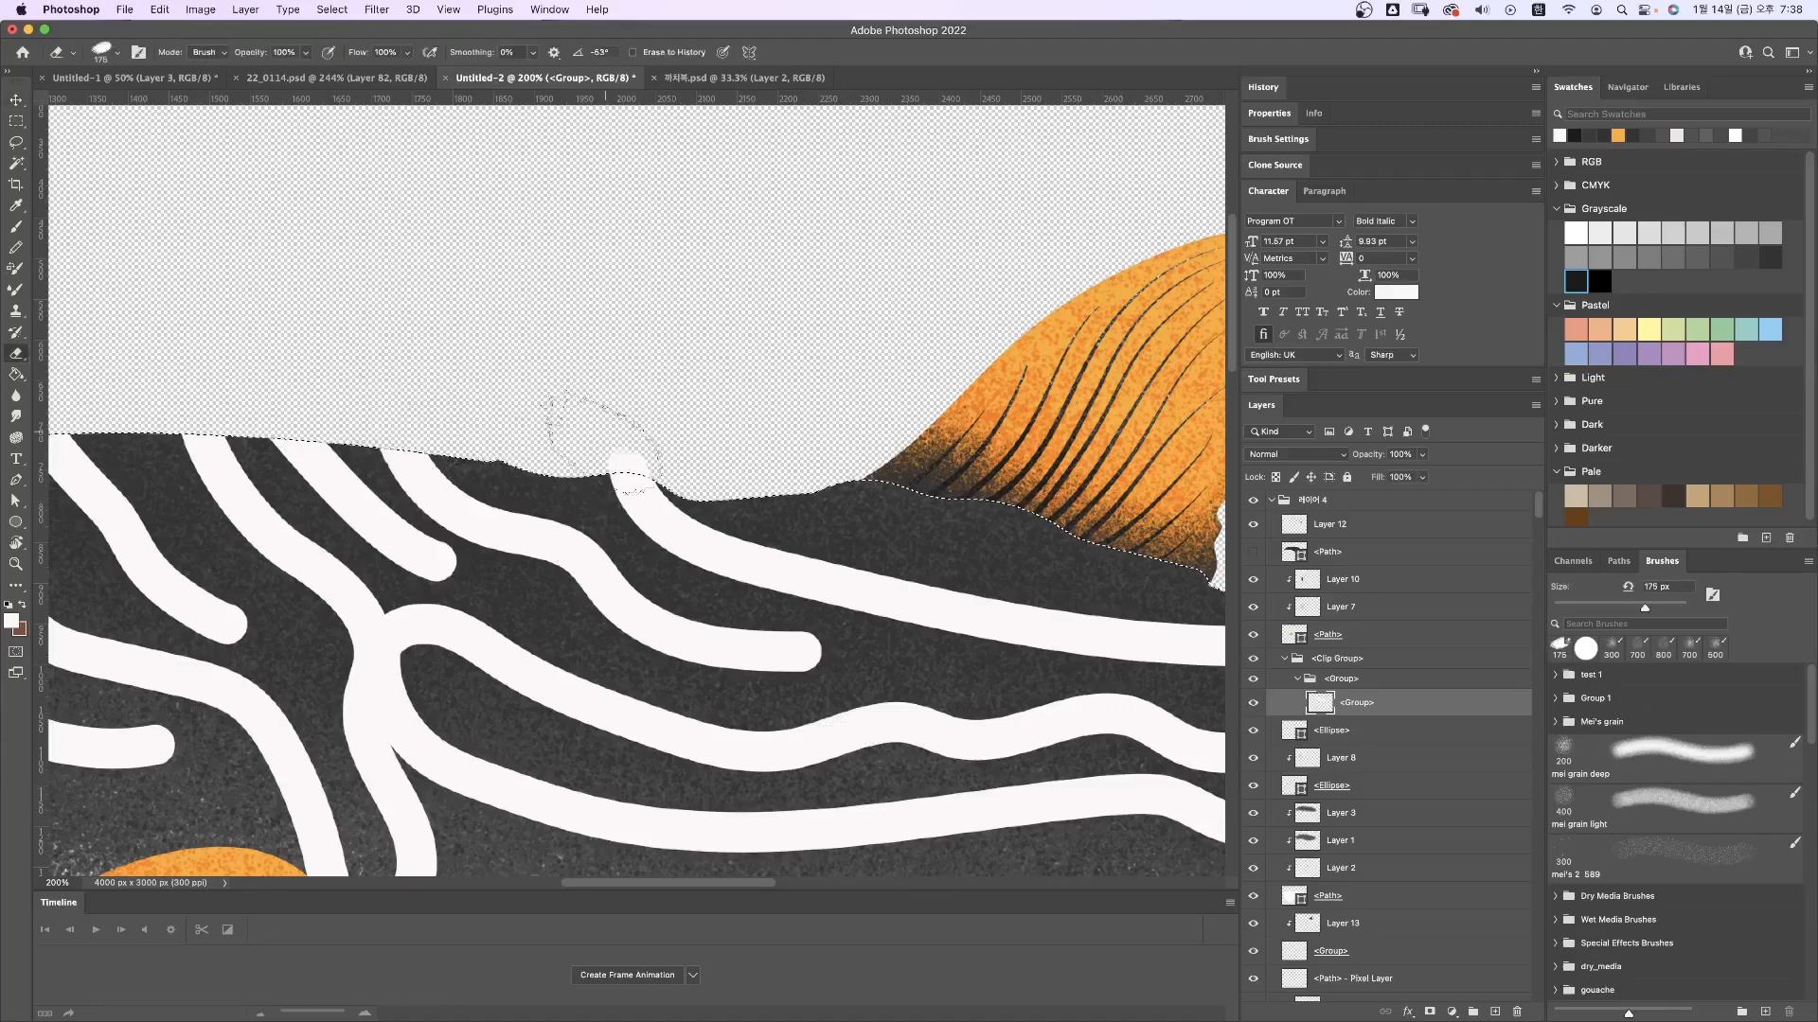
Step: Examine the trimmed white markings on the whole fish and locate the layer of the belly spine below the mouth
key("super+minus")
key("super+minus")
key("super+minus")
left_click_drag(651, 530, 771, 409)
key("super+plus")
key("v")
key("c")
key("v")
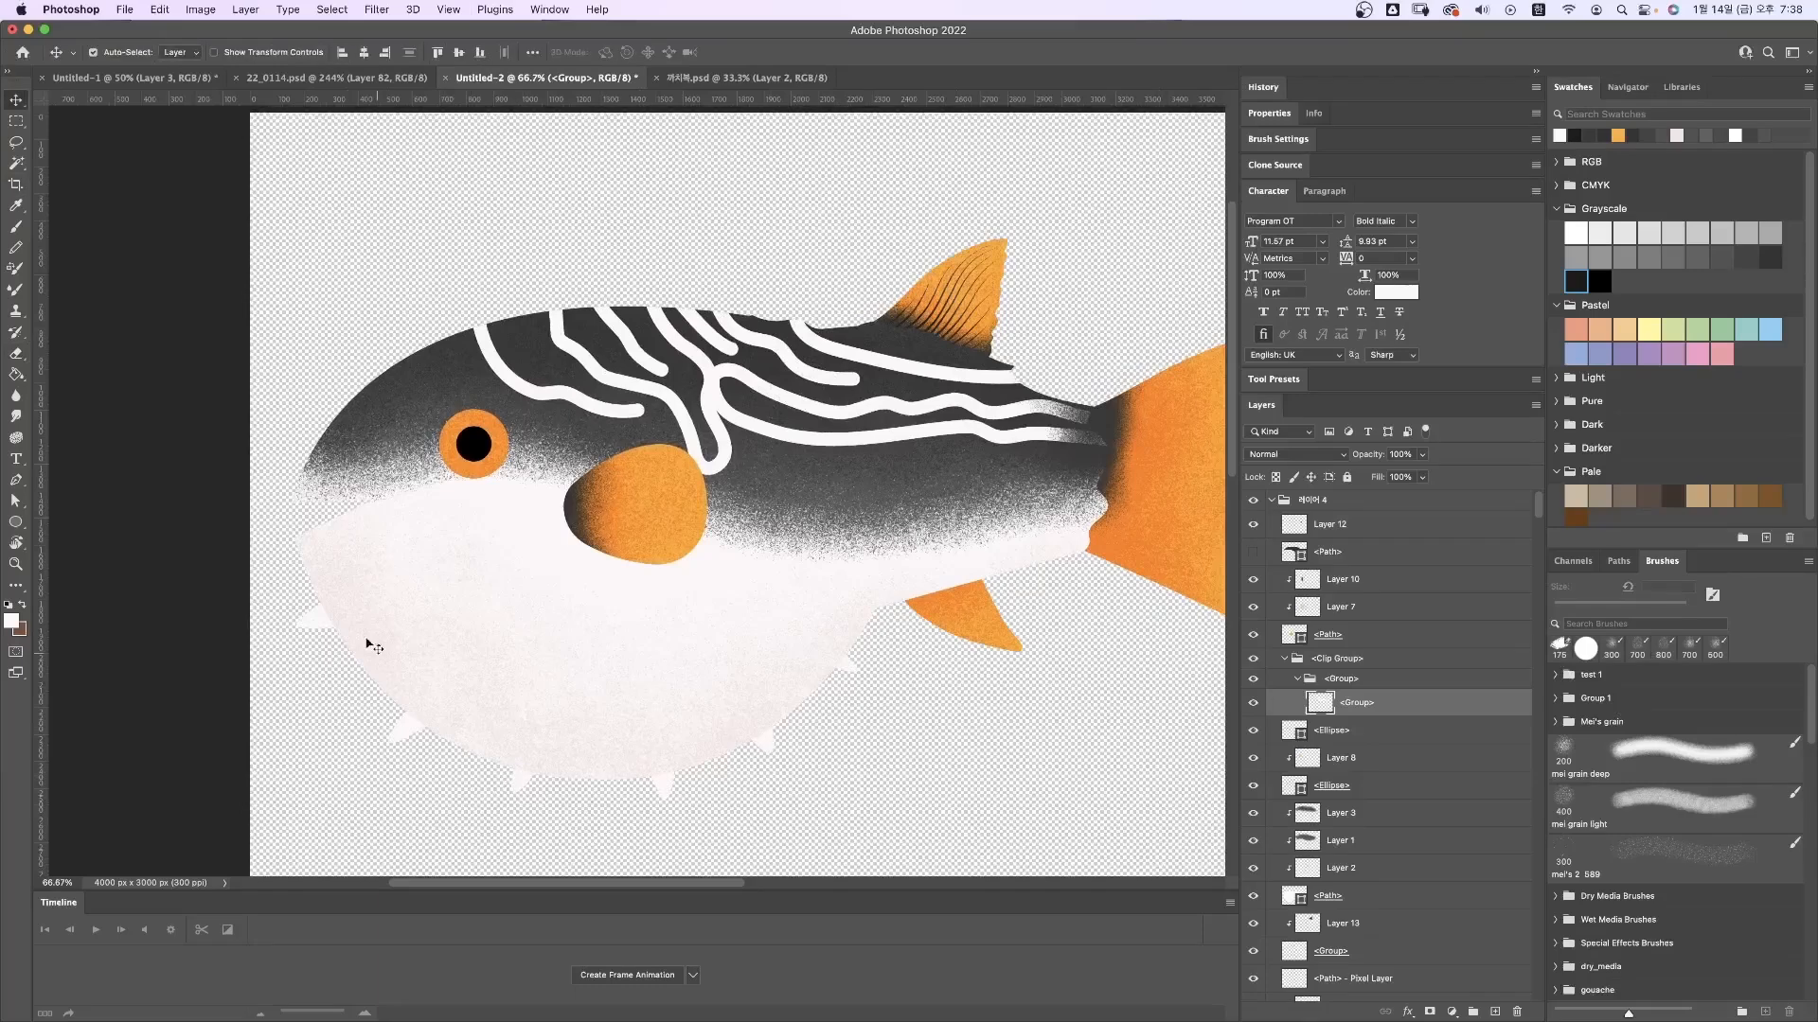
left_click(316, 620)
scroll(1420, 734, "down", 5)
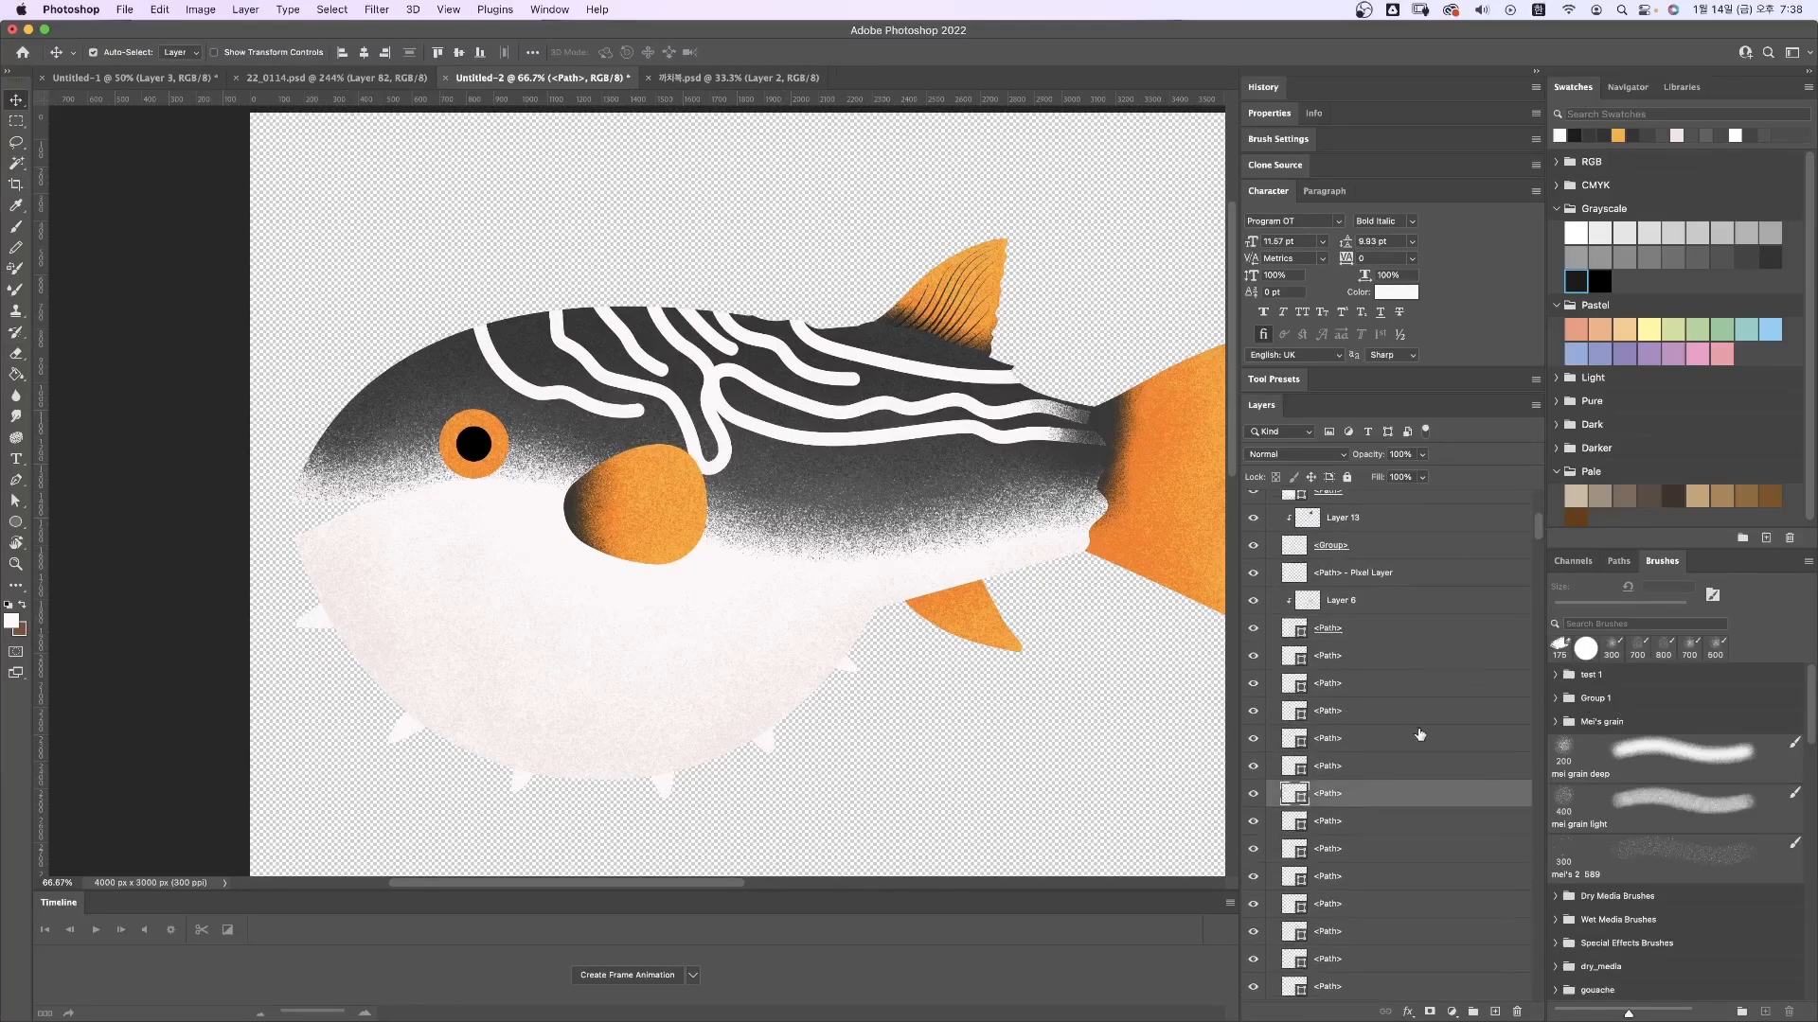
Step: Touch up the white marking ends near the tail on their layer with Kyle's Eraser - Flat 100 Percent
left_click(1073, 459)
key("e")
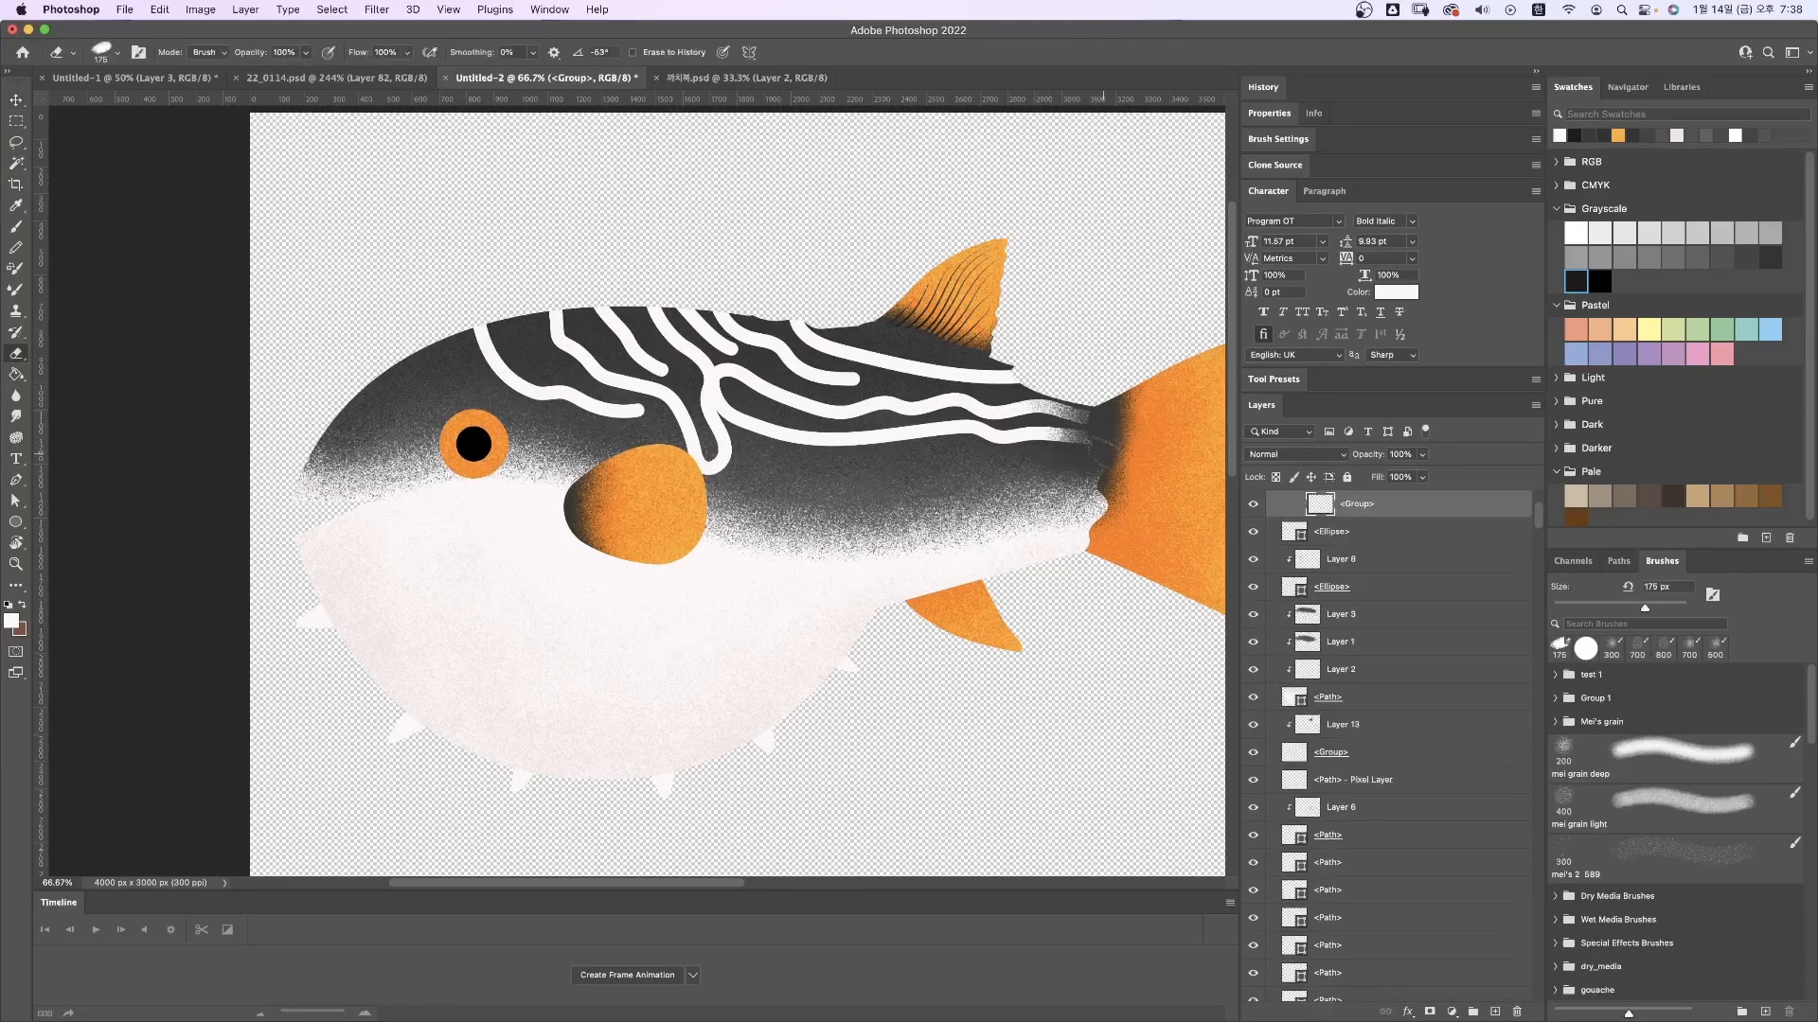
left_click(105, 61)
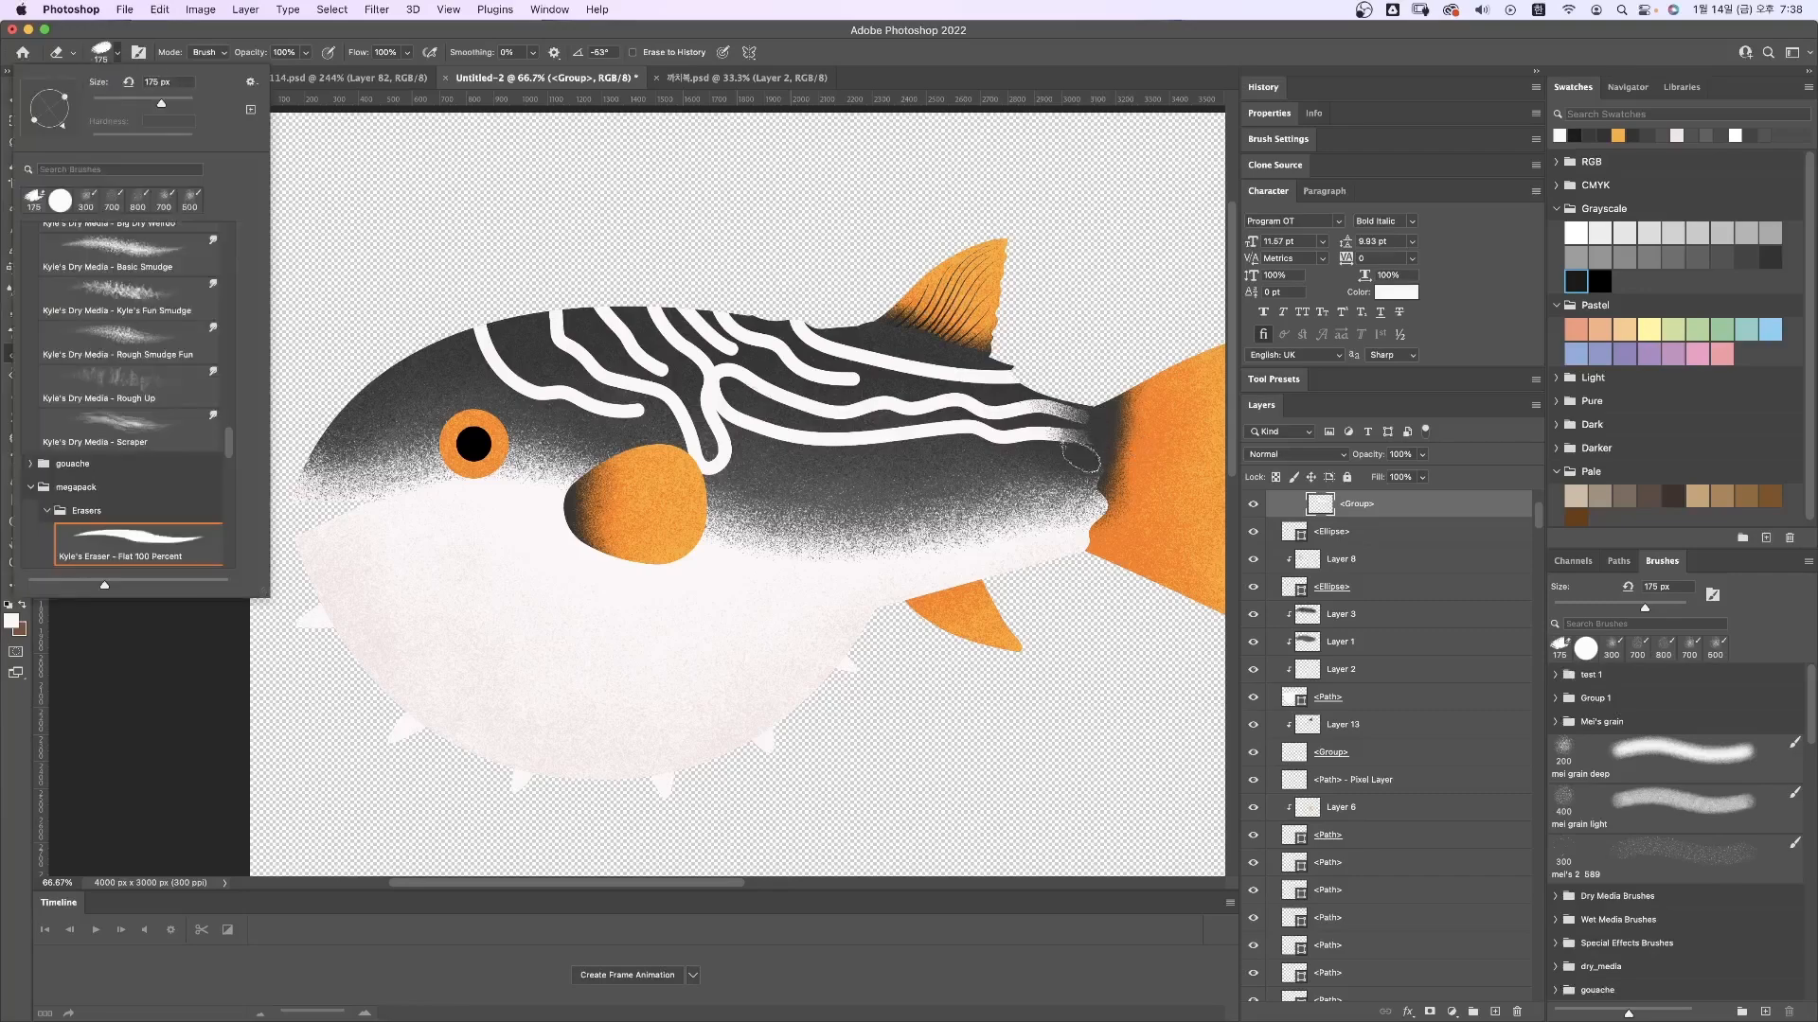
left_click(1086, 441)
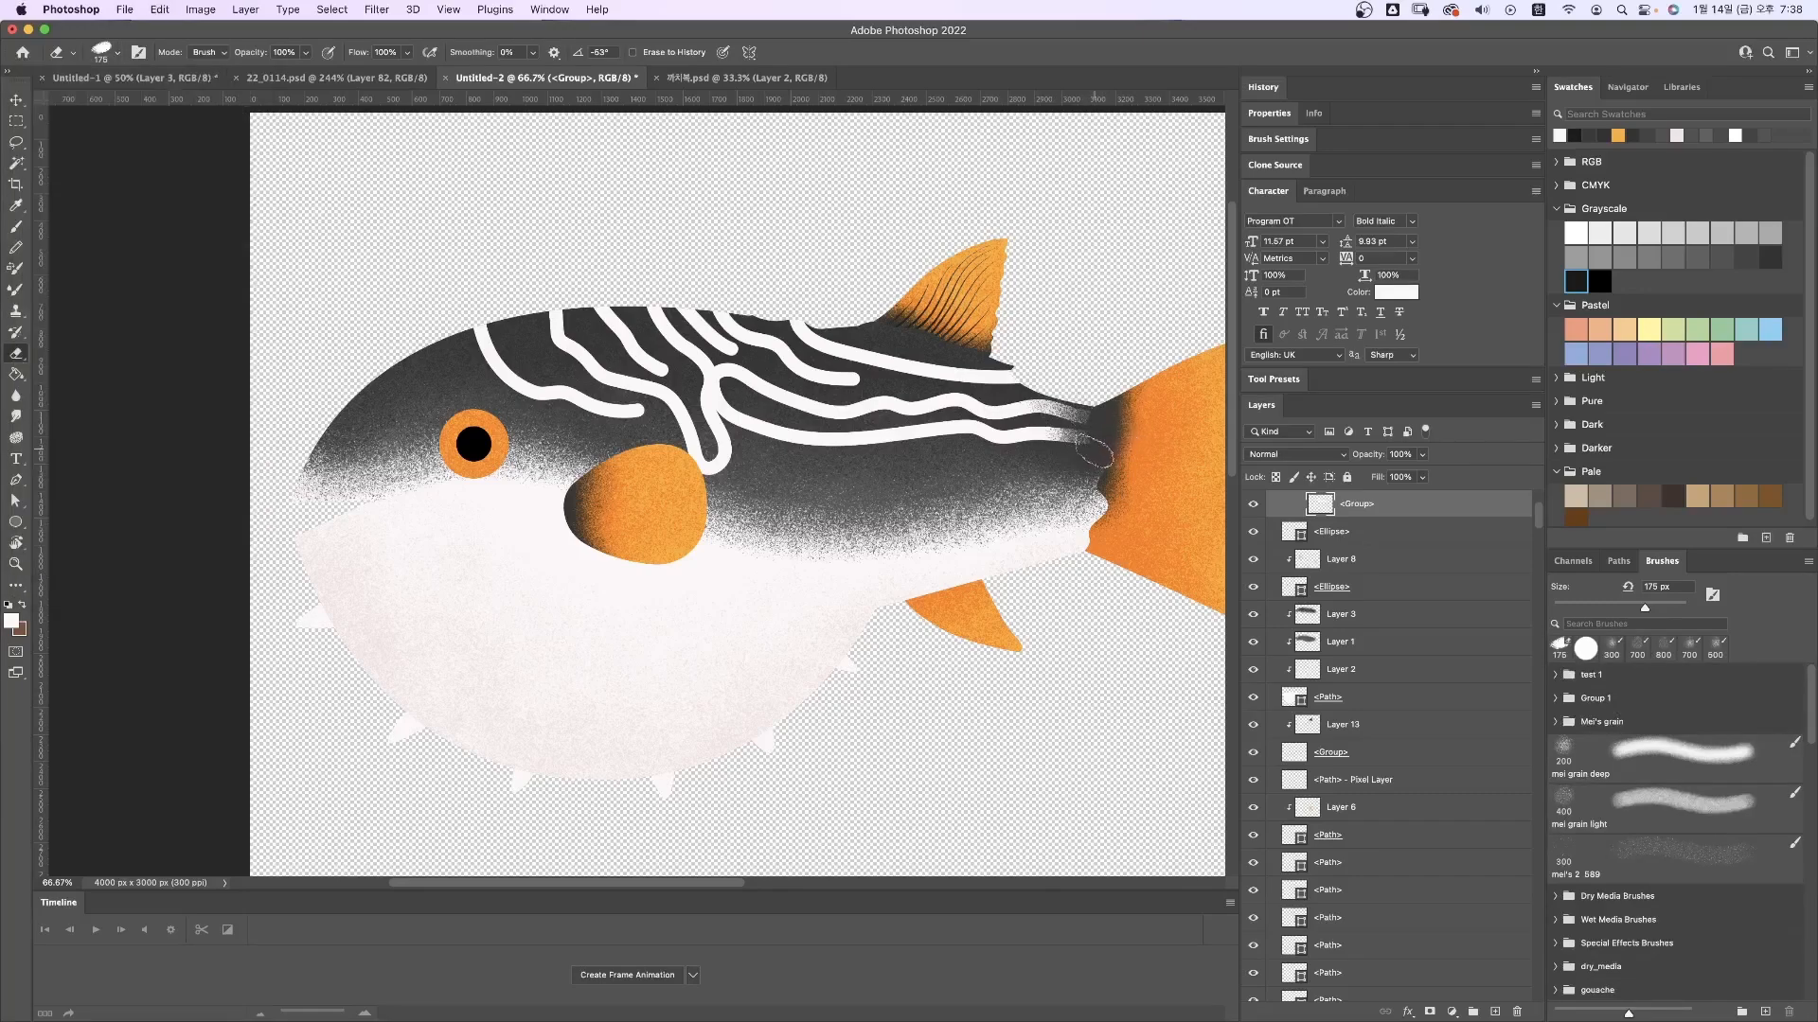
scroll(1540, 525, "up", 3)
Step: Paint dark grey grain over the joint of body and tail on Layer 12 with the mei grain deep brush
left_click(1330, 524)
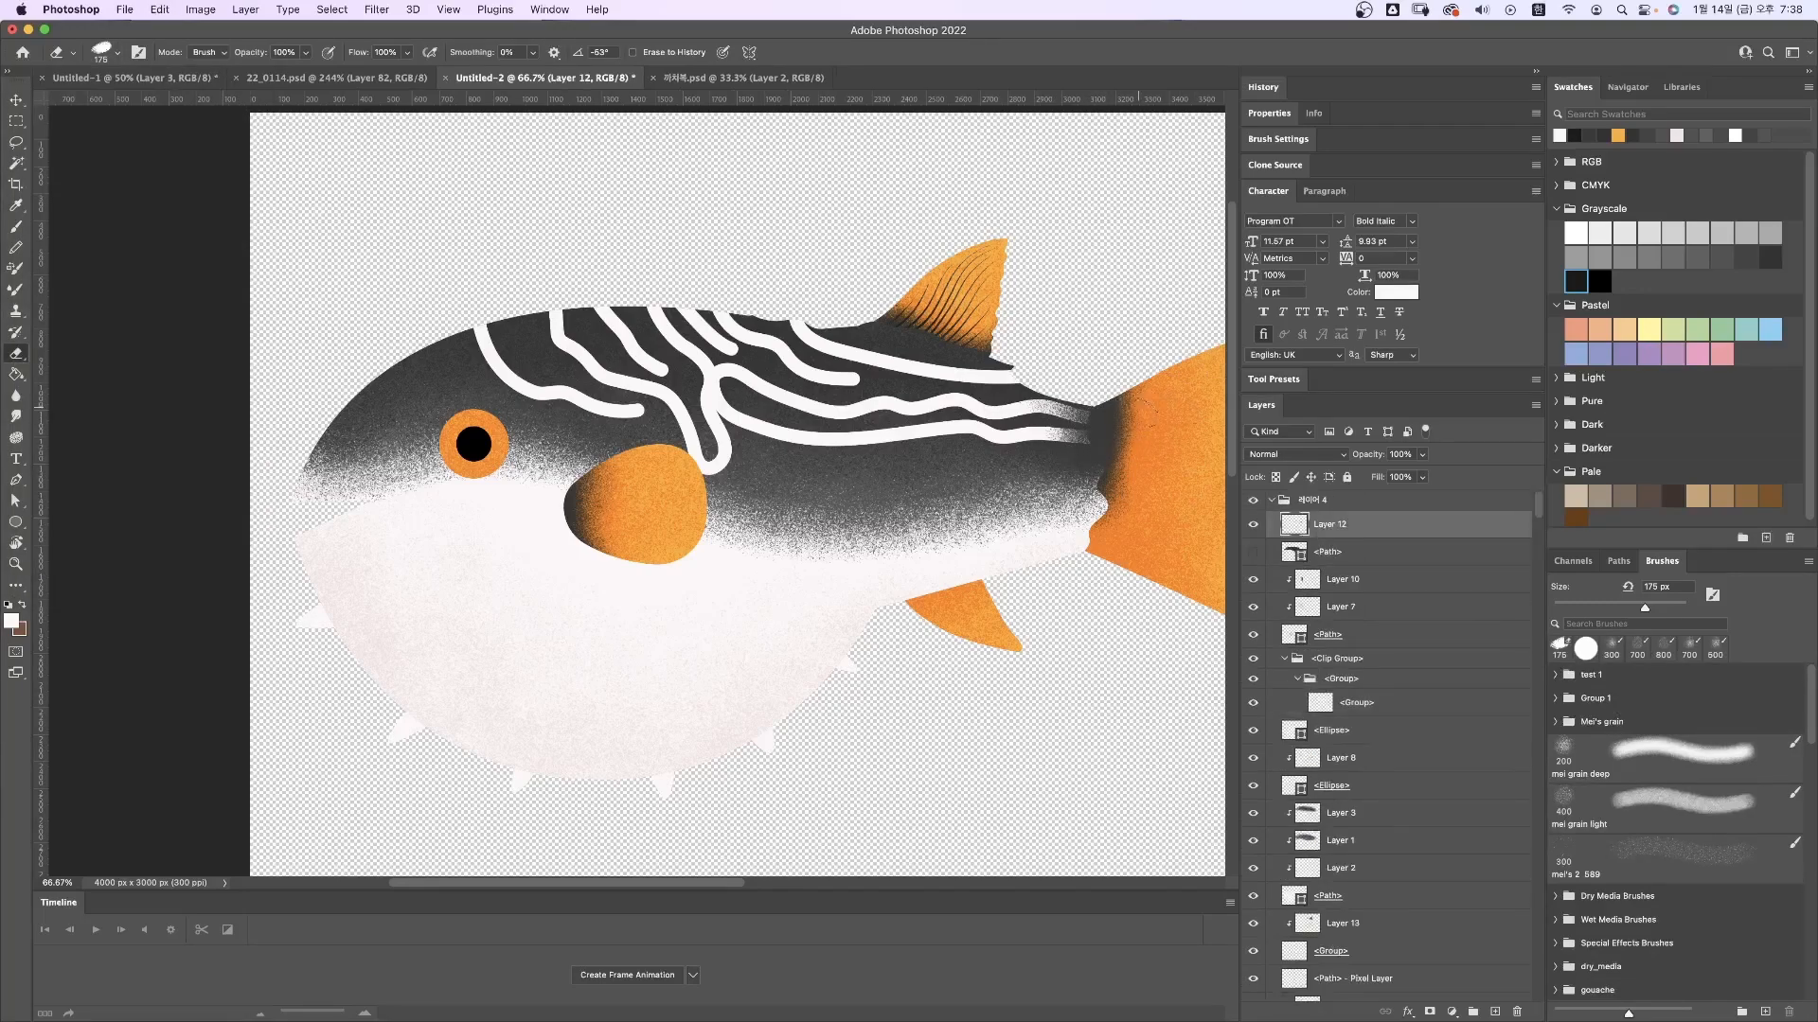
key("i")
key("b")
left_click(1700, 758)
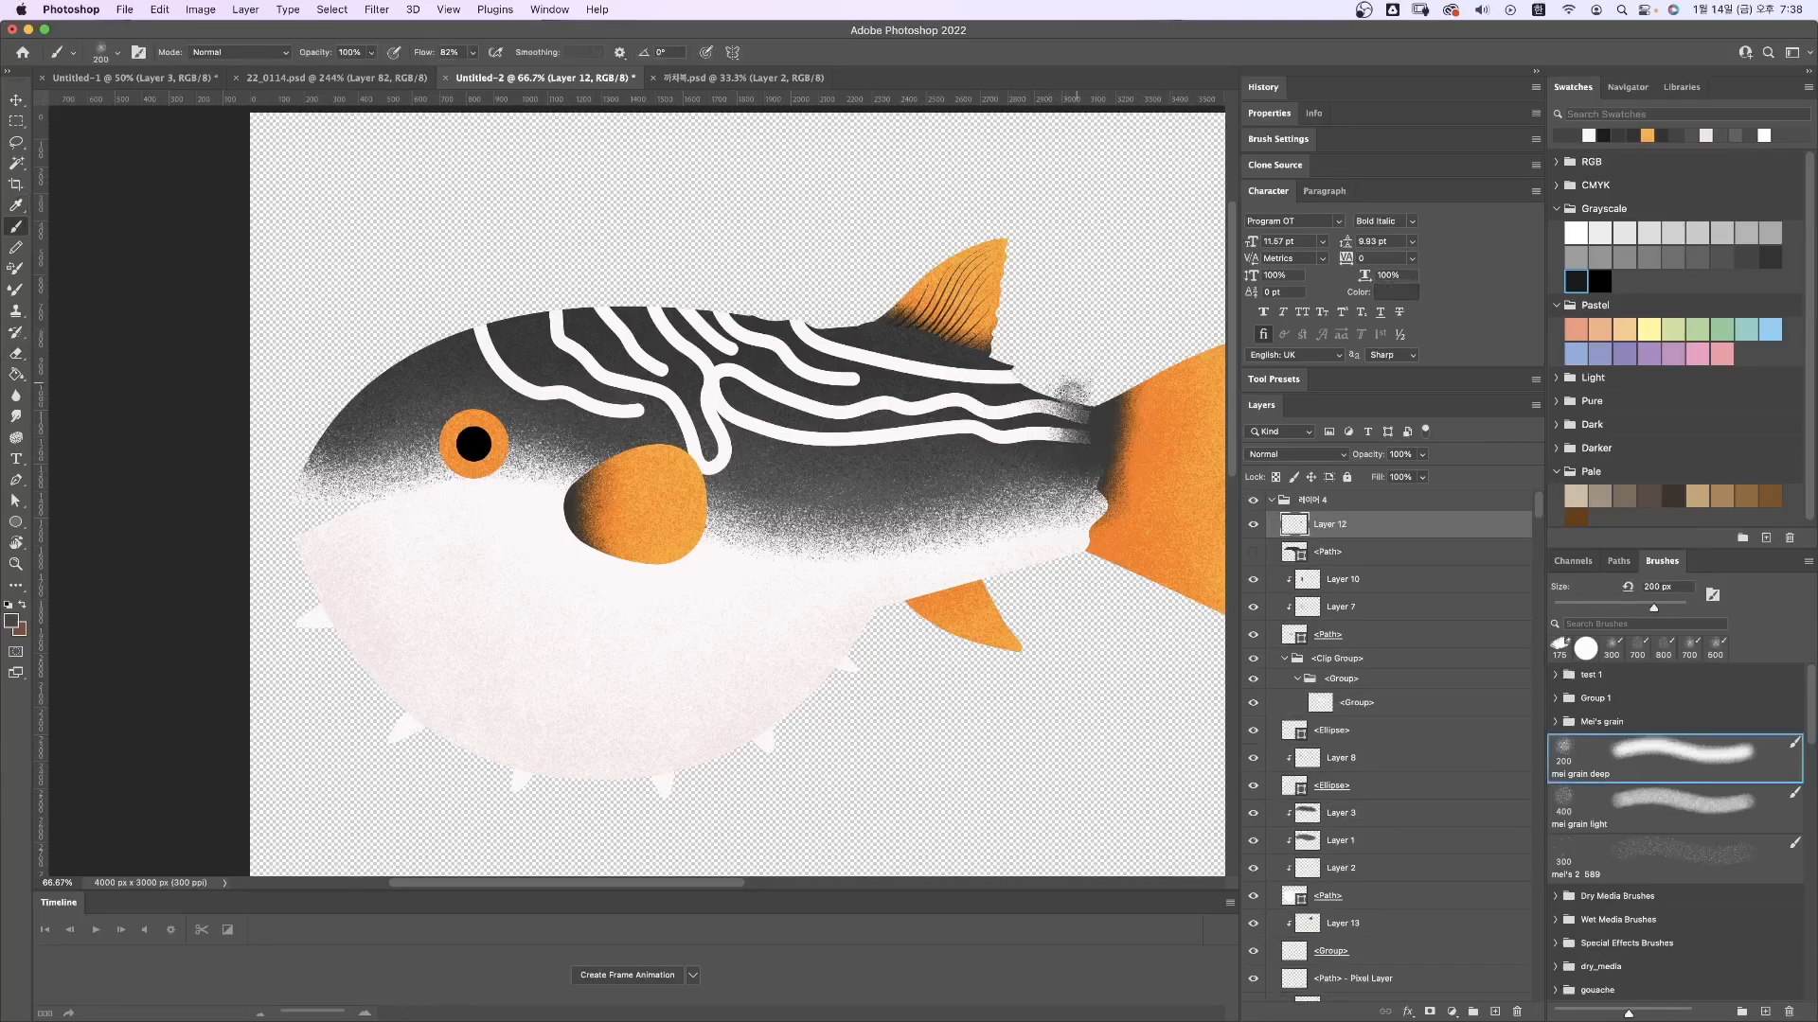
mouse_move(1074, 403)
left_mouse_down()
mouse_move(1083, 485)
mouse_move(1096, 447)
left_mouse_up()
mouse_move(979, 1021)
key("super+plus")
key("super+plus")
mouse_move(1173, 284)
left_mouse_down()
mouse_move(947, 349)
mouse_move(383, 610)
left_mouse_up()
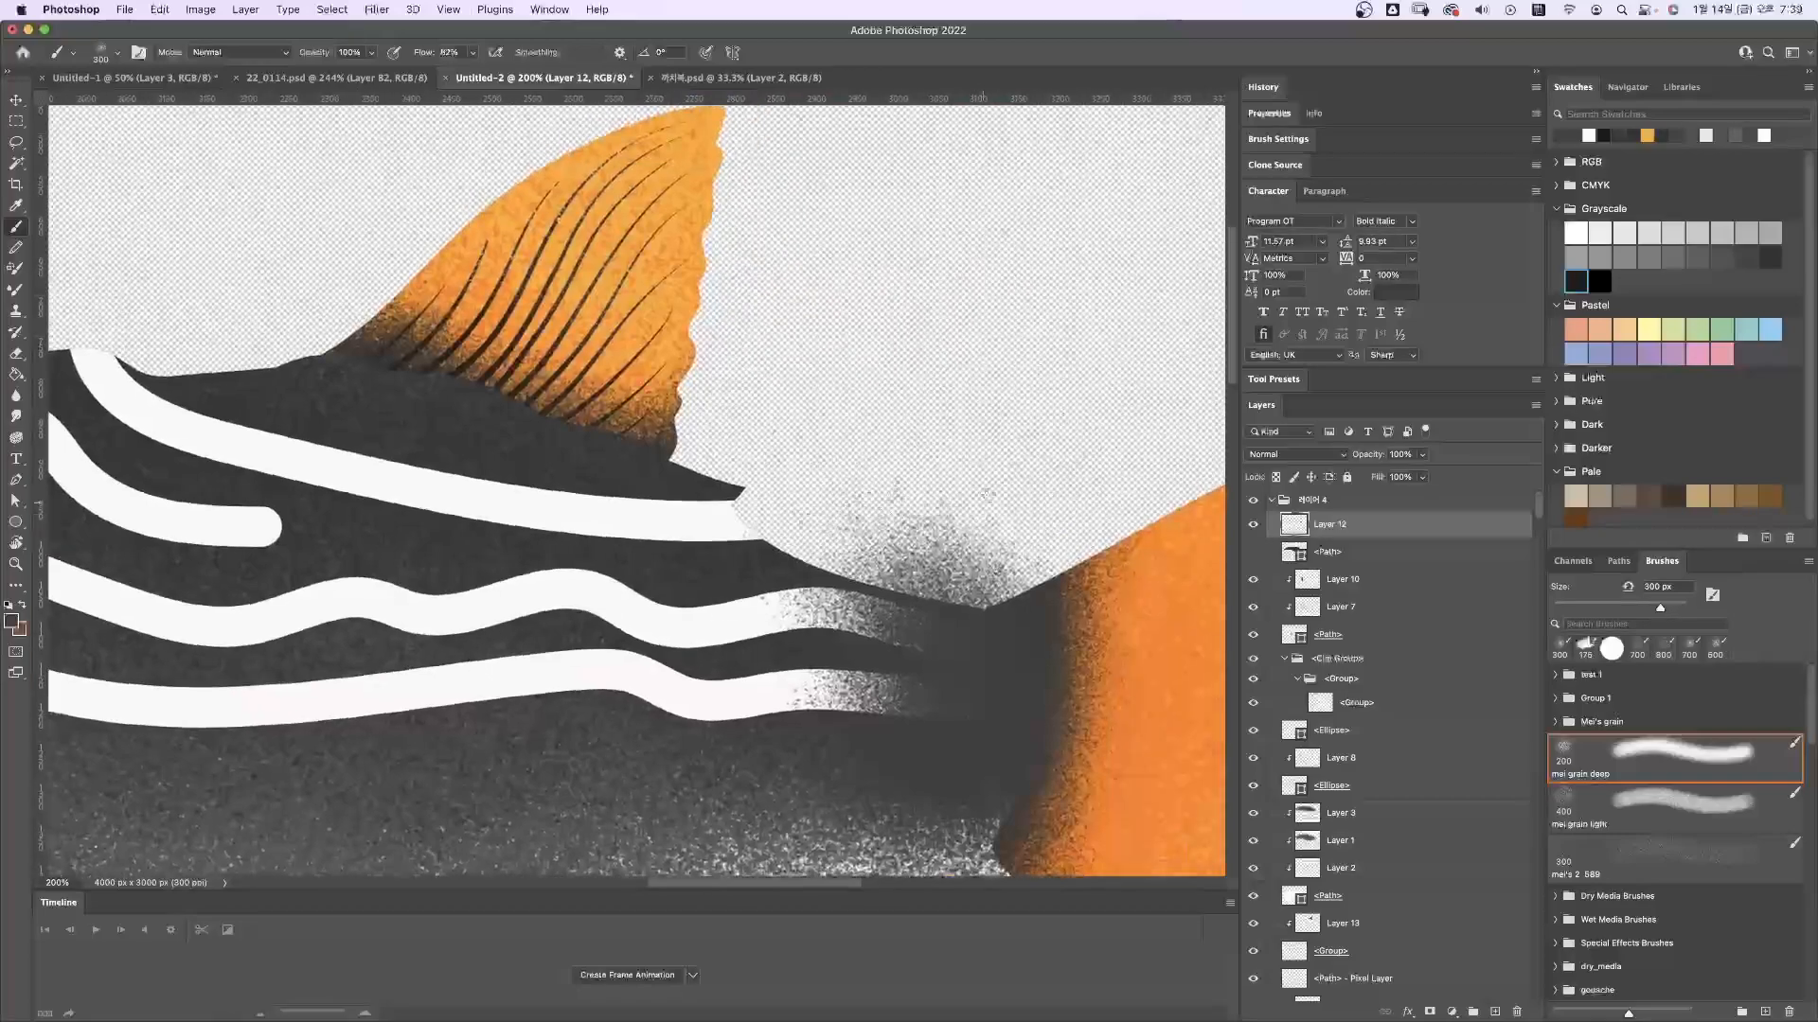
Step: Erase part of the dark grain that spills above the tail joint on Layer 12
key("e")
left_click_drag(845, 522, 802, 536)
key("super+minus")
key("super+minus")
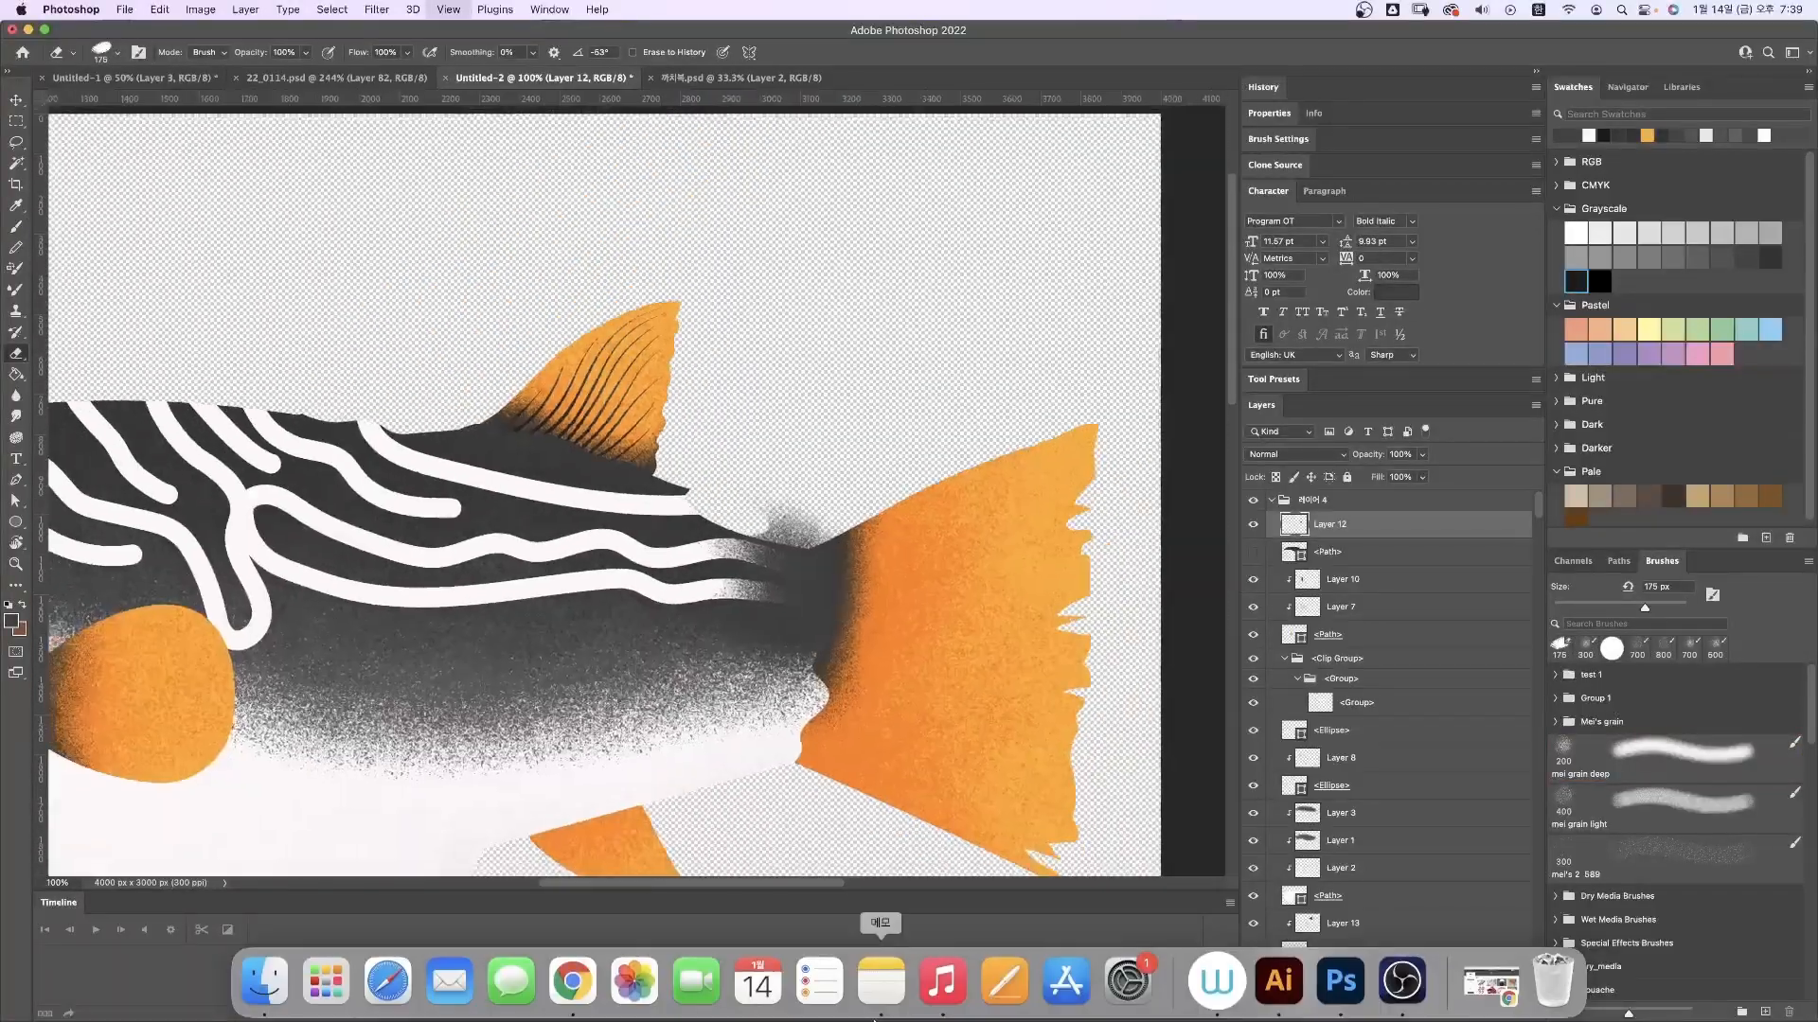
Step: Load the fish body shape's outline as a selection, with Layer 12 as the active layer
key("v")
left_click(564, 698, "super")
left_click(1308, 871, "super")
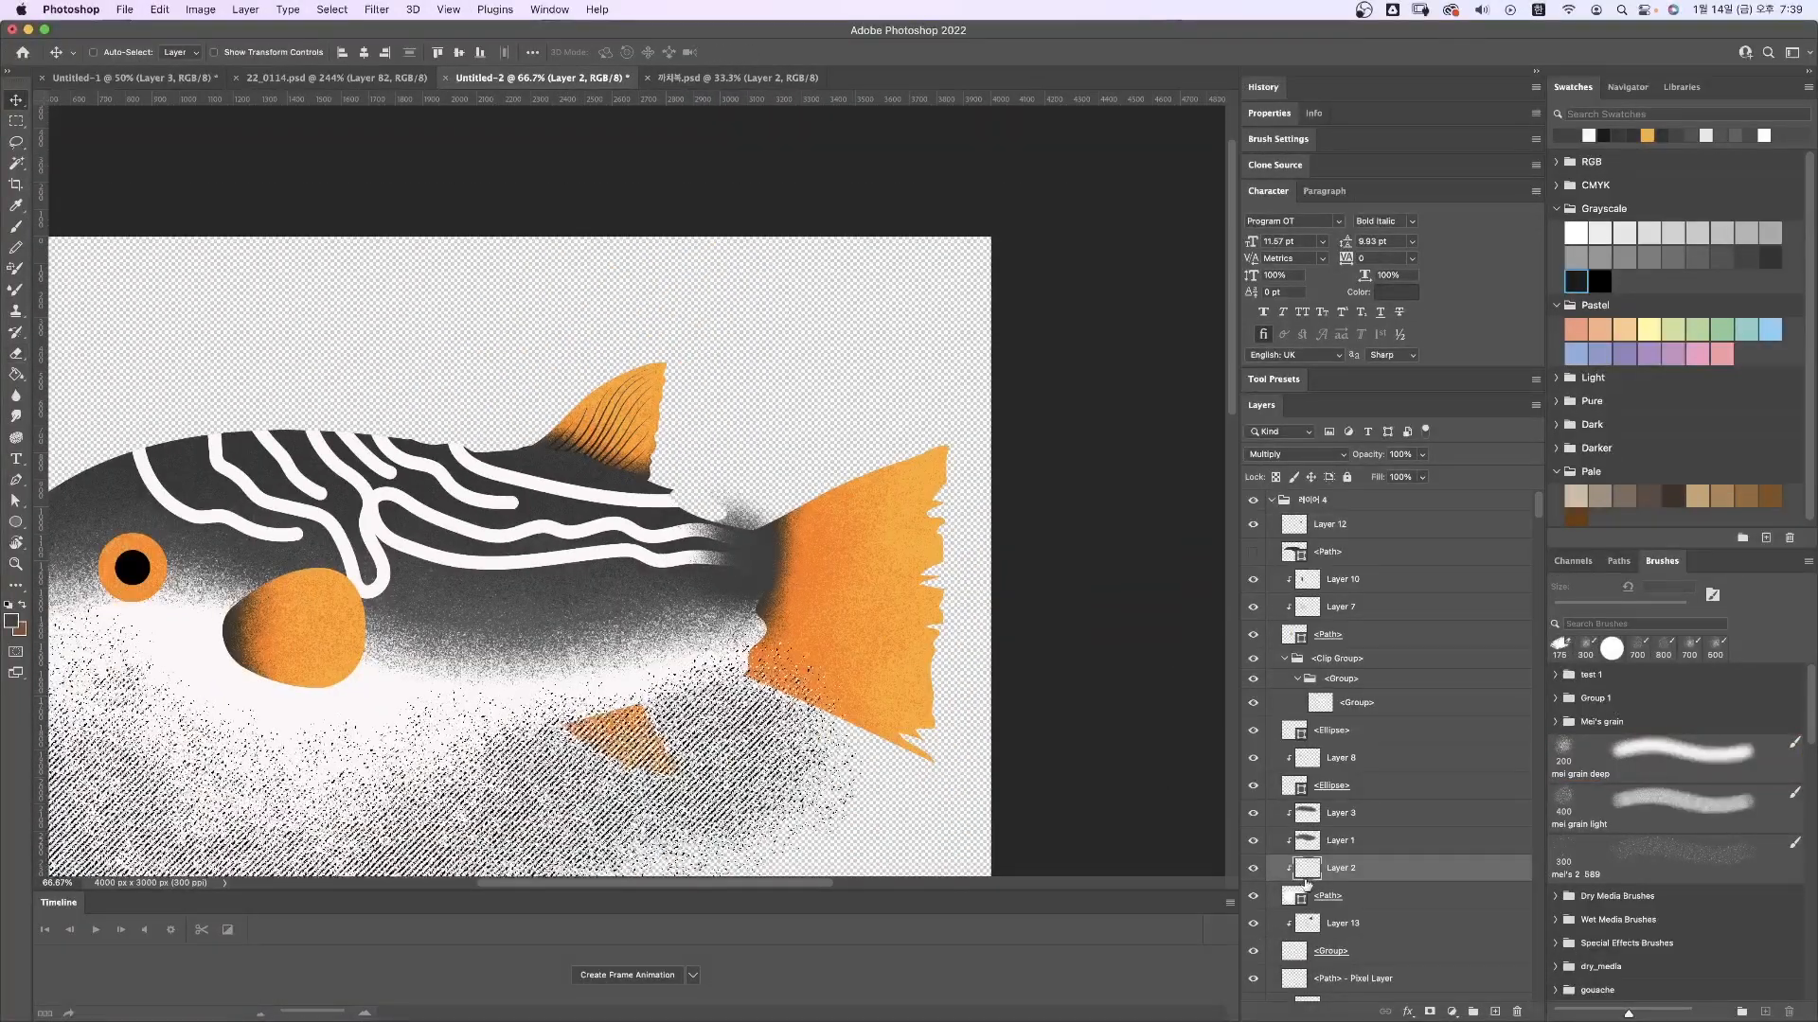
left_click(1275, 898)
left_click(1290, 897, "super")
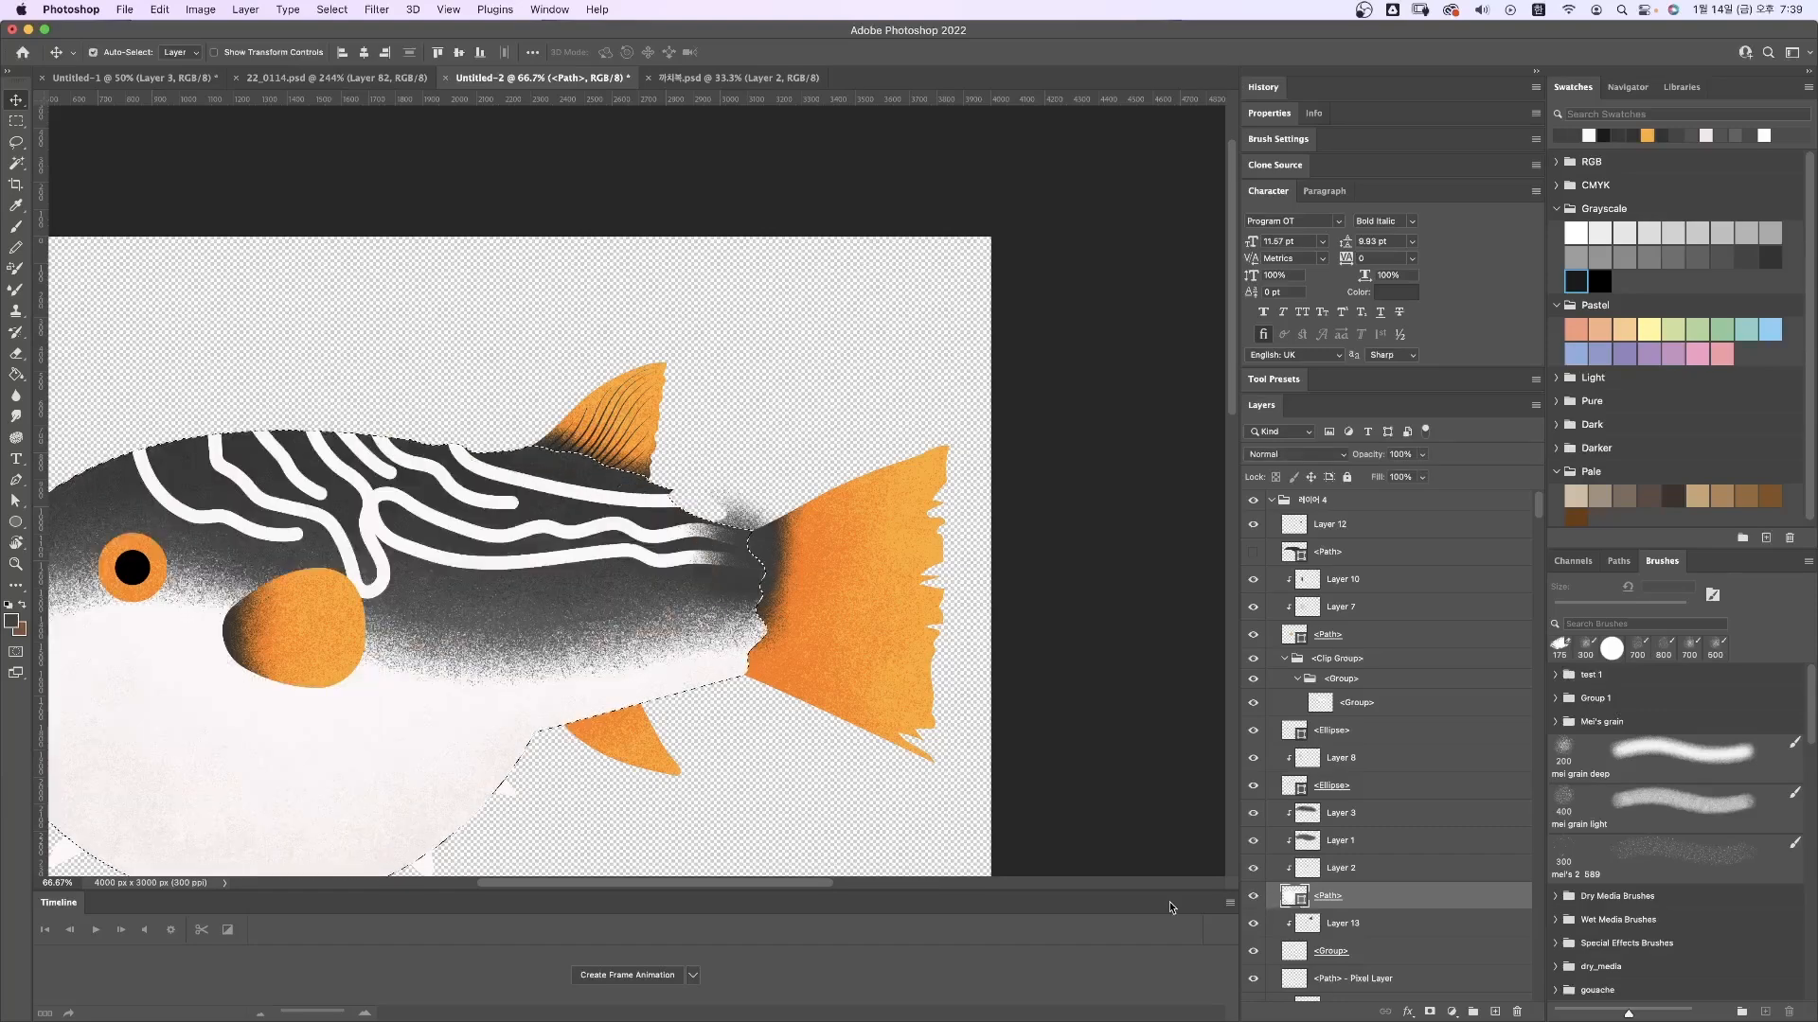
left_click(1382, 526)
Step: Erase the dark grain spilling above the body and tail joint on Layer 12
key("super+plus")
key("super+plus")
key("super+plus")
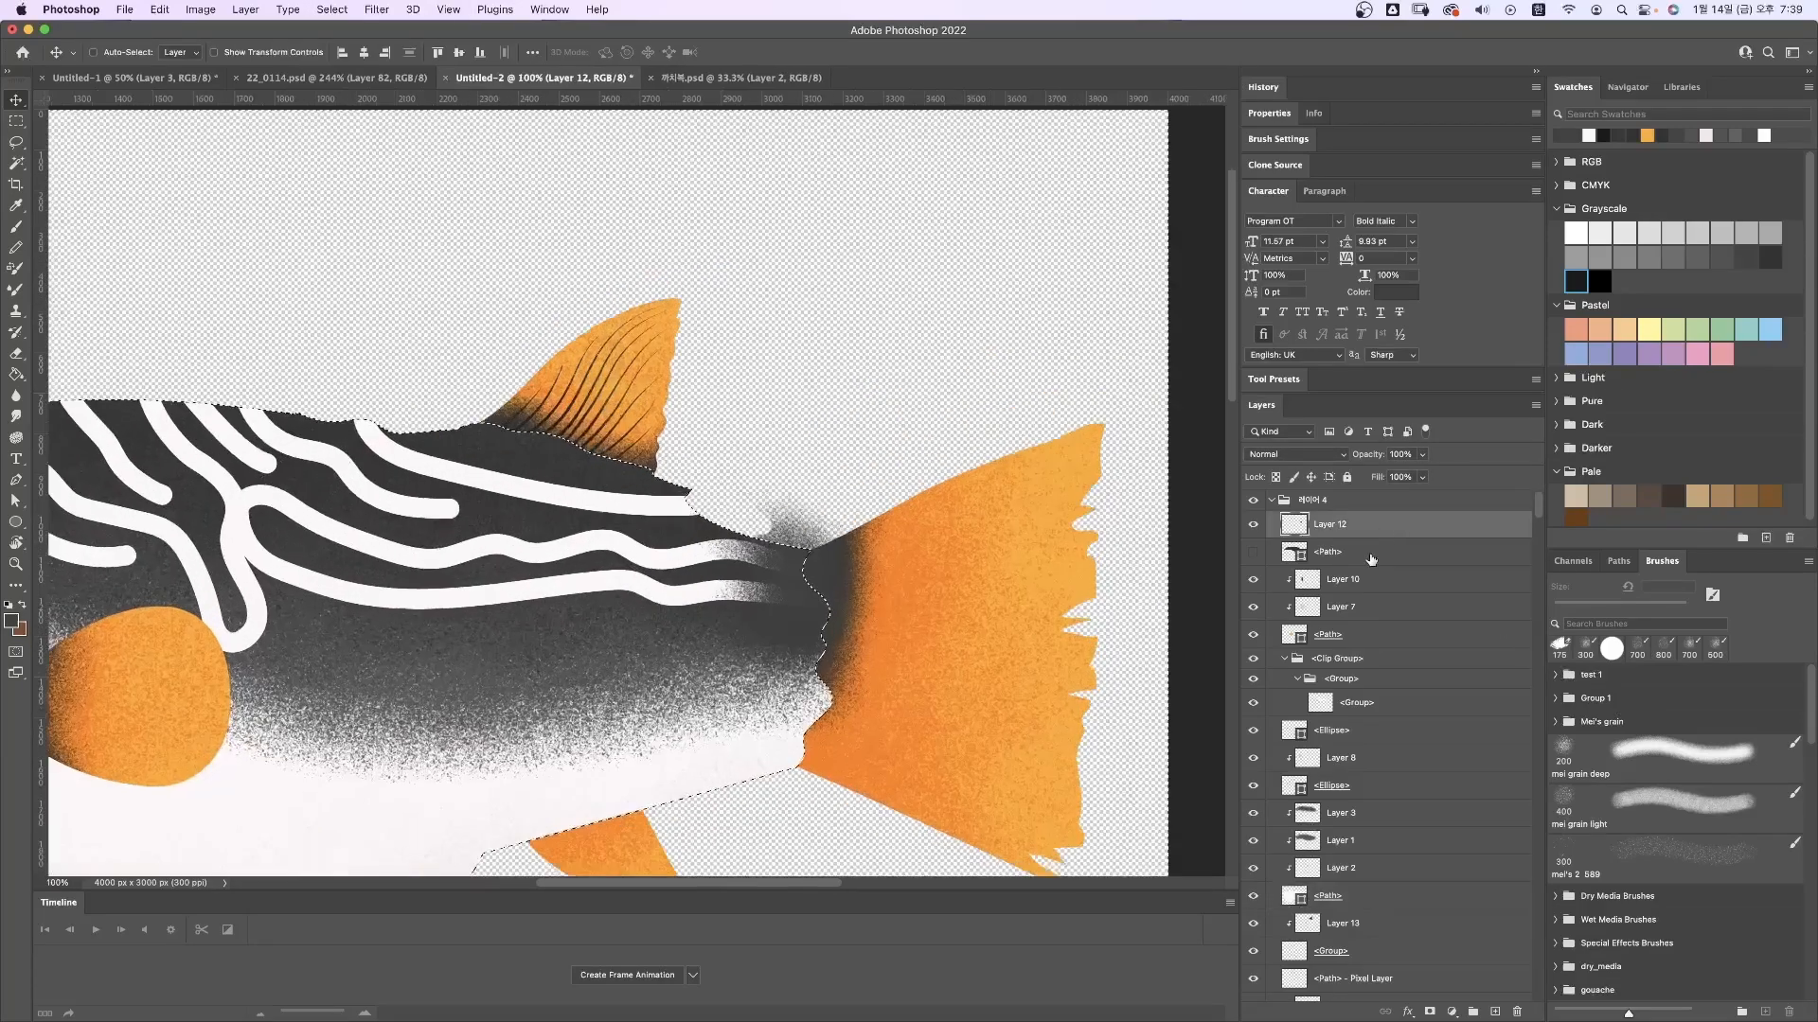
key("e")
mouse_move(918, 554)
left_mouse_down()
mouse_move(655, 472)
mouse_move(997, 454)
left_mouse_up()
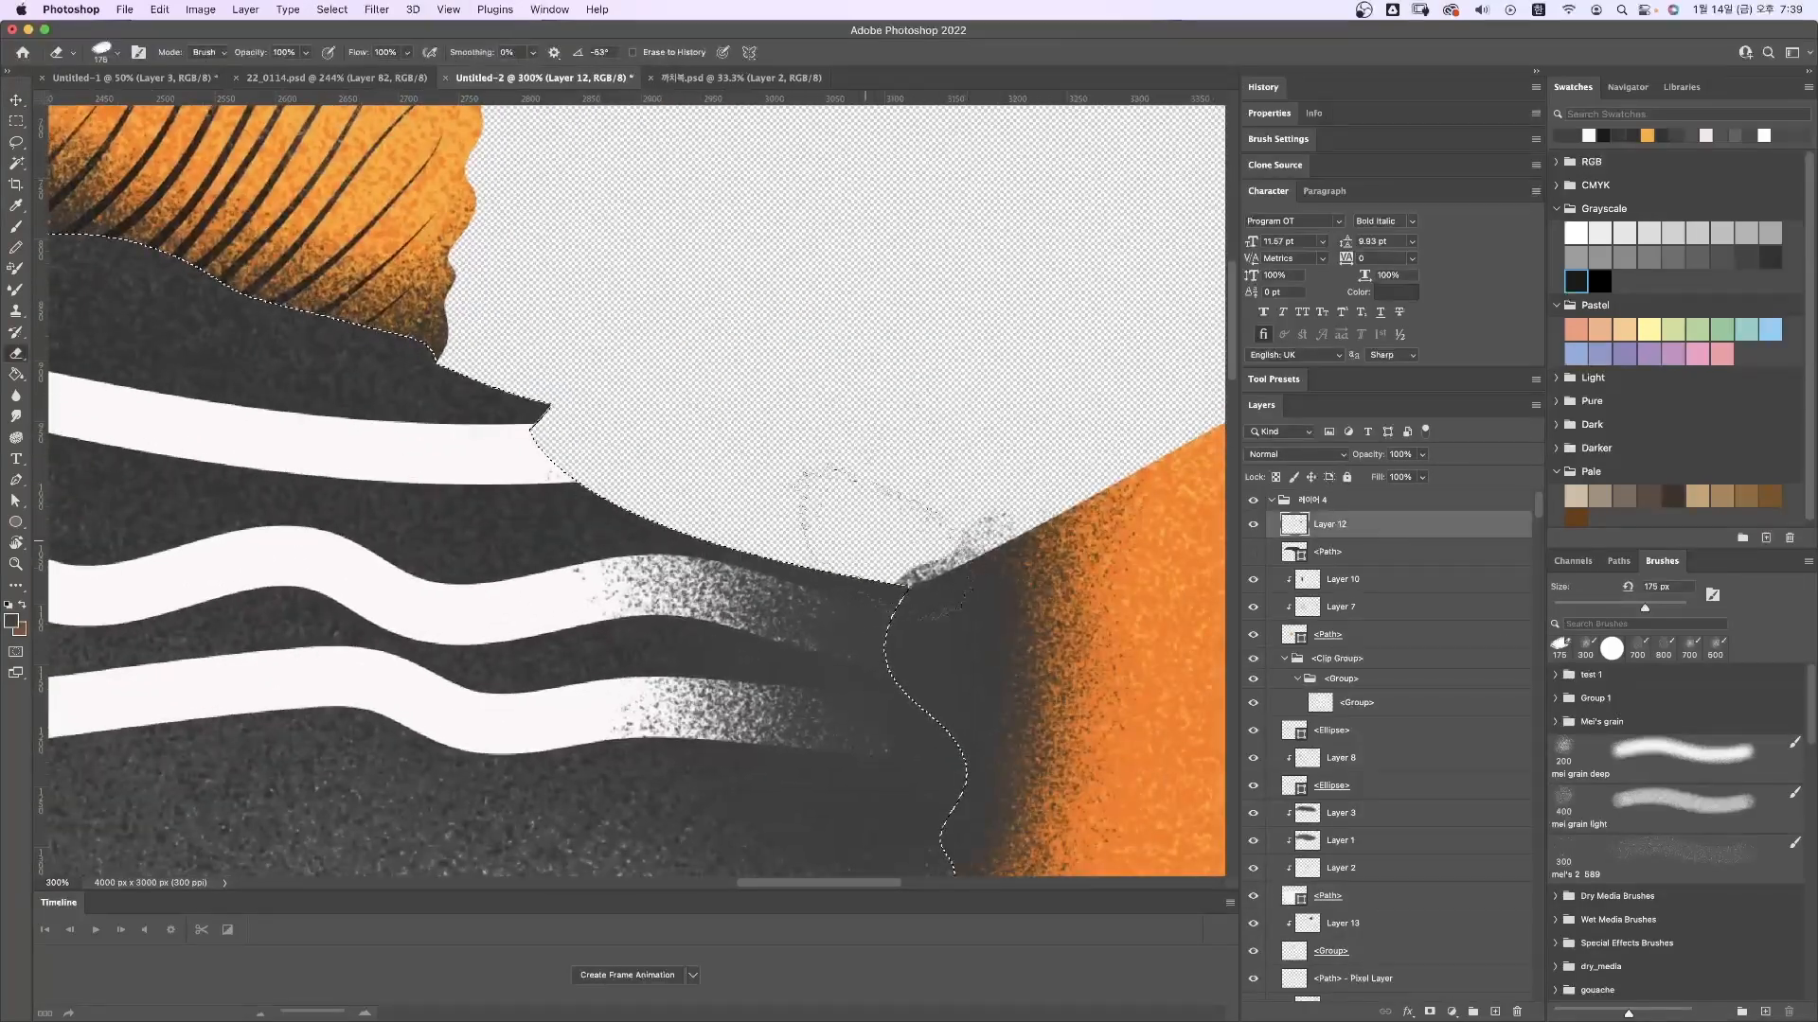
mouse_move(865, 540)
left_mouse_down()
mouse_move(887, 527)
mouse_move(911, 551)
mouse_move(917, 530)
left_mouse_up()
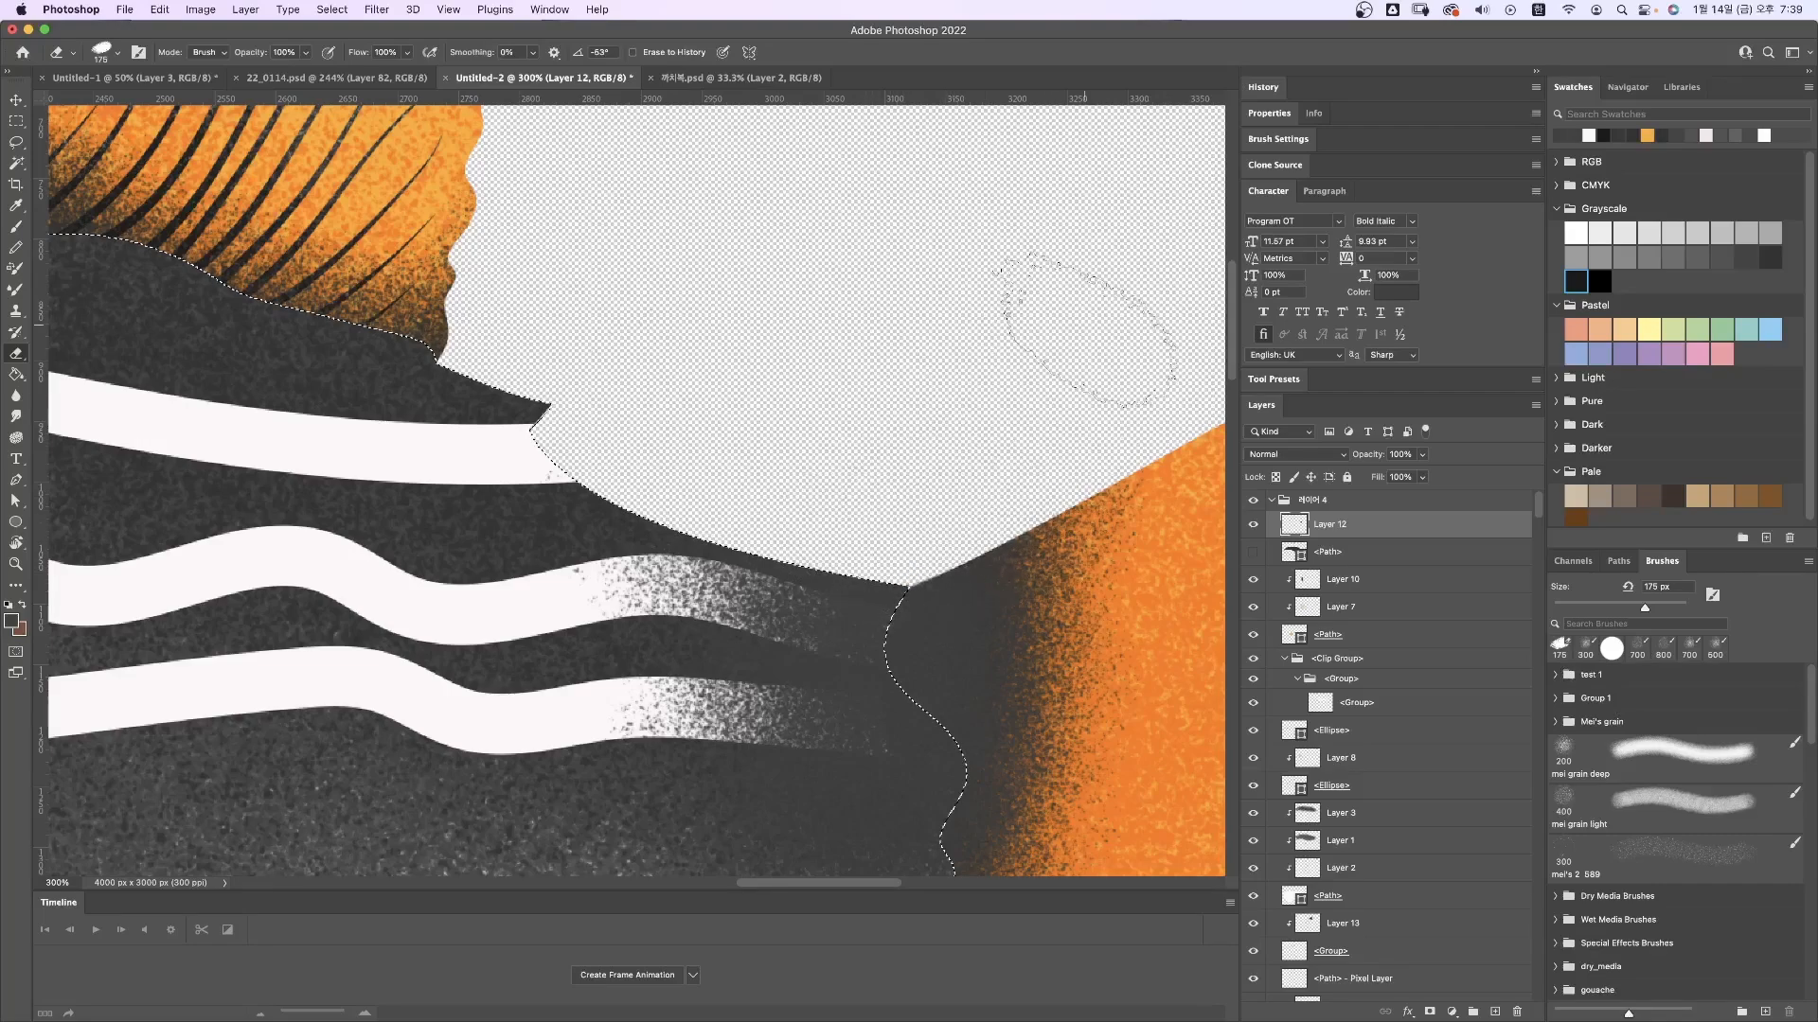
key("super+minus")
key("super+minus")
key("super+minus")
key("super+minus")
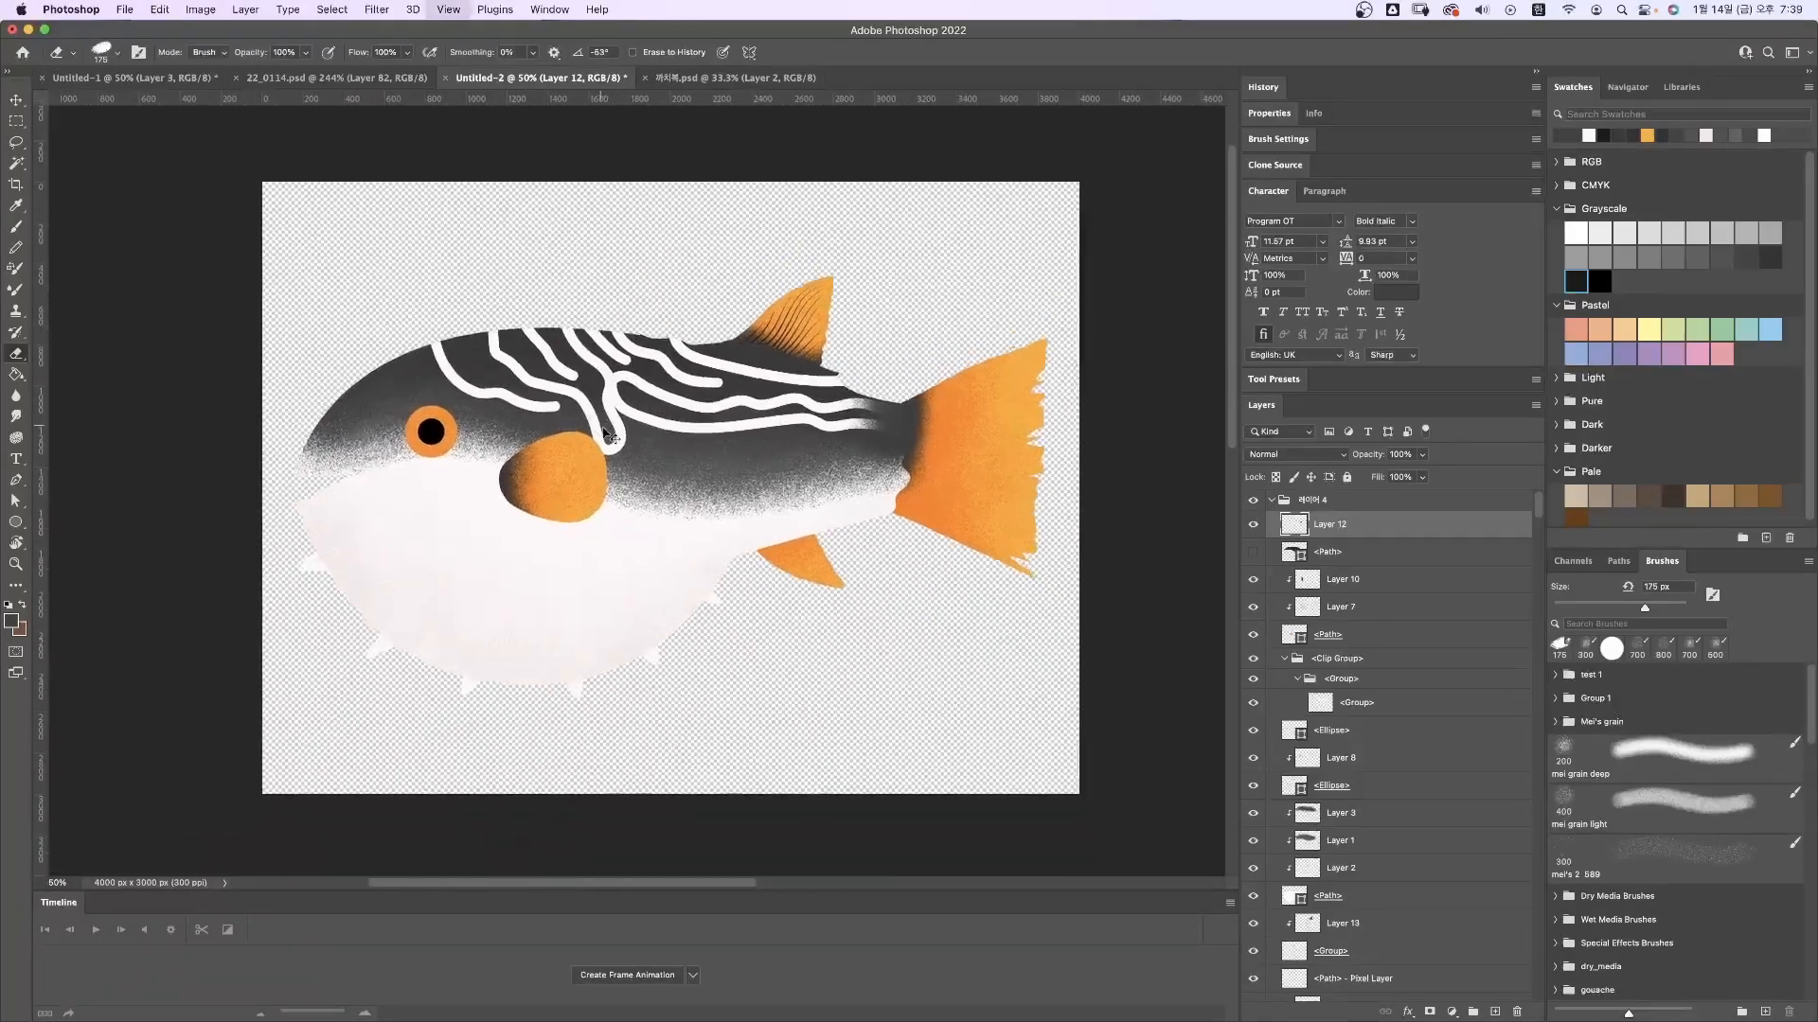
Step: Merge the belly spine shapes into one layer and check it by toggling its visibility
key("super+plus")
key("v")
left_click(446, 653)
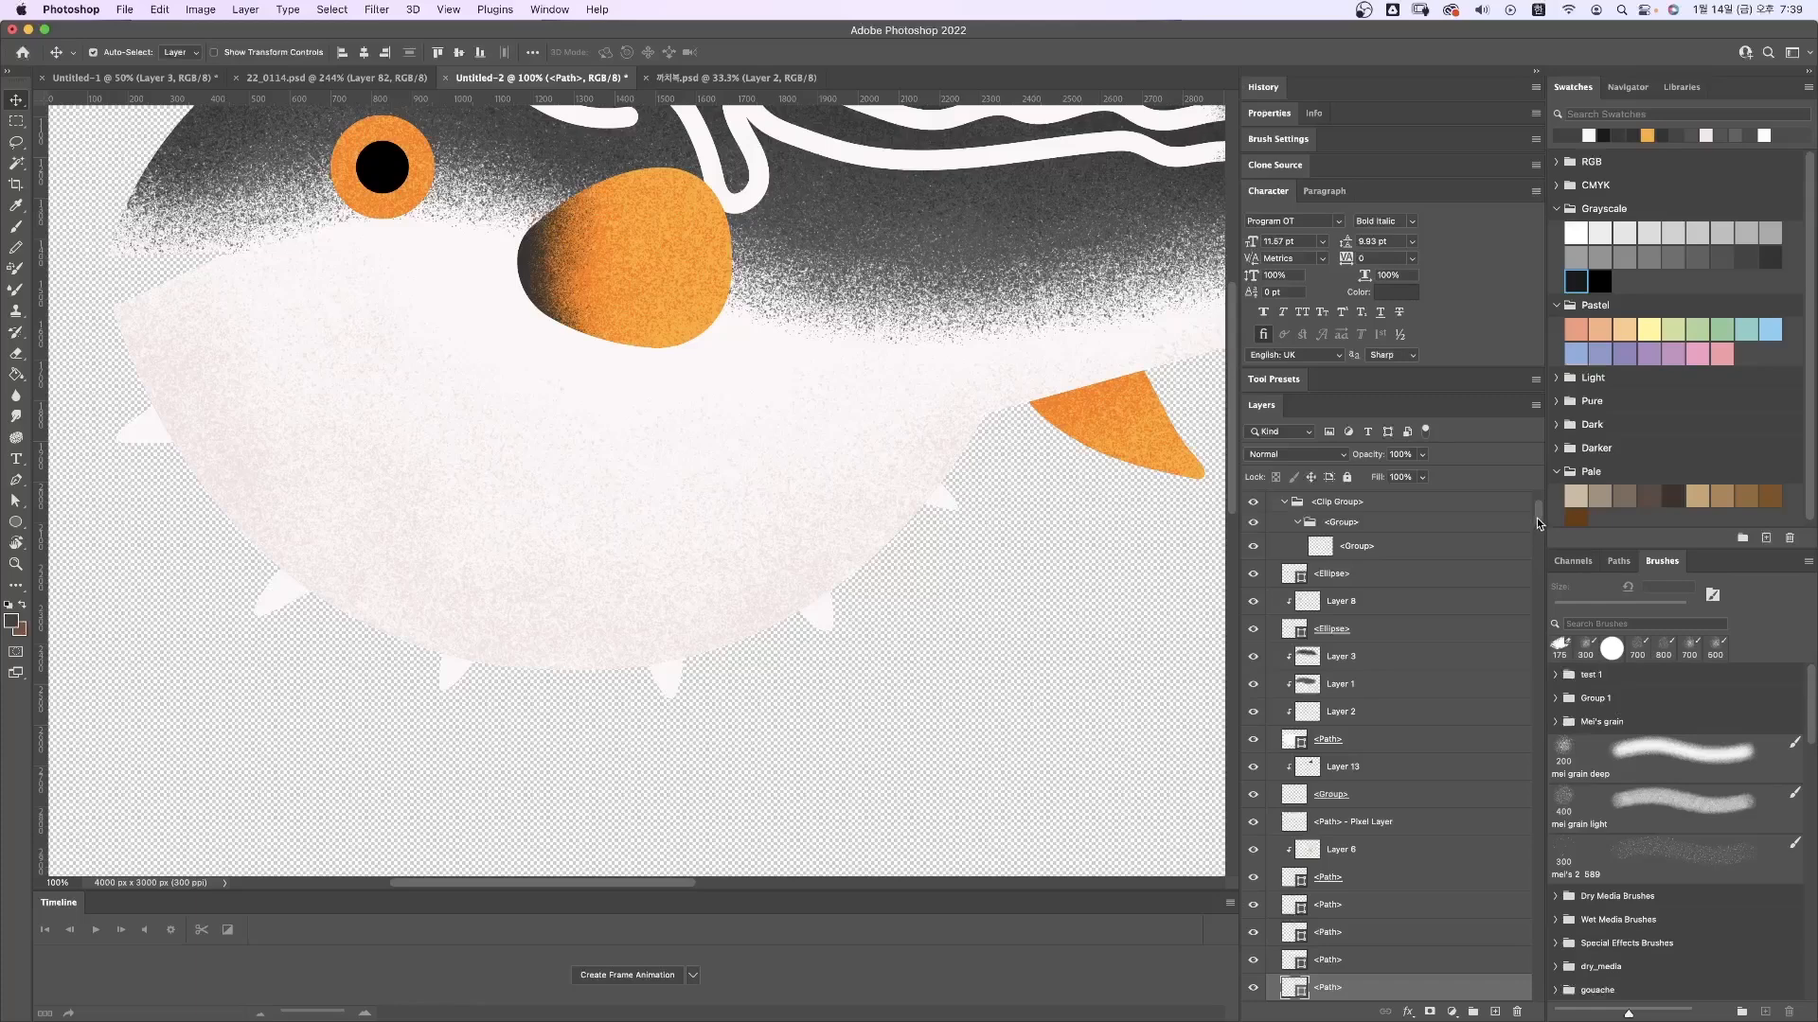
left_click_drag(1536, 519, 1537, 531)
left_click(1284, 731)
left_click(943, 499)
left_click(817, 616, "shift")
left_click(670, 675, "shift")
left_click(456, 669, "shift")
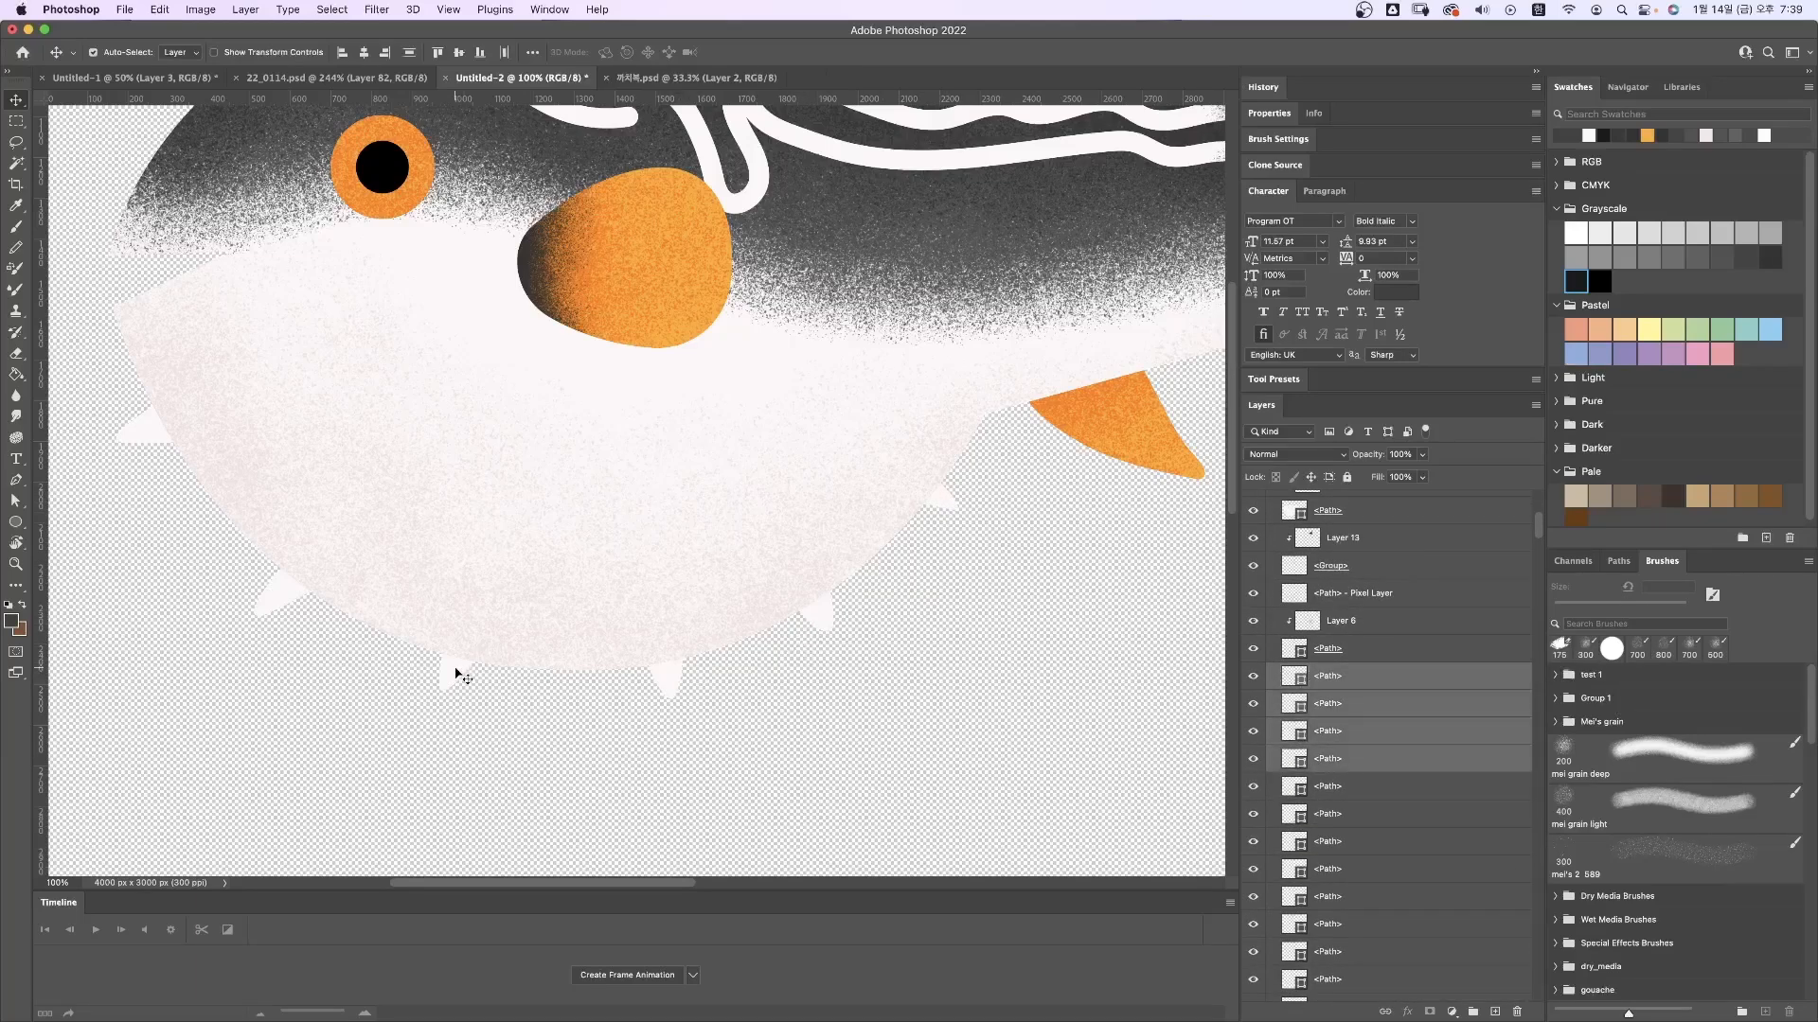
key("super+e")
left_click(1252, 678)
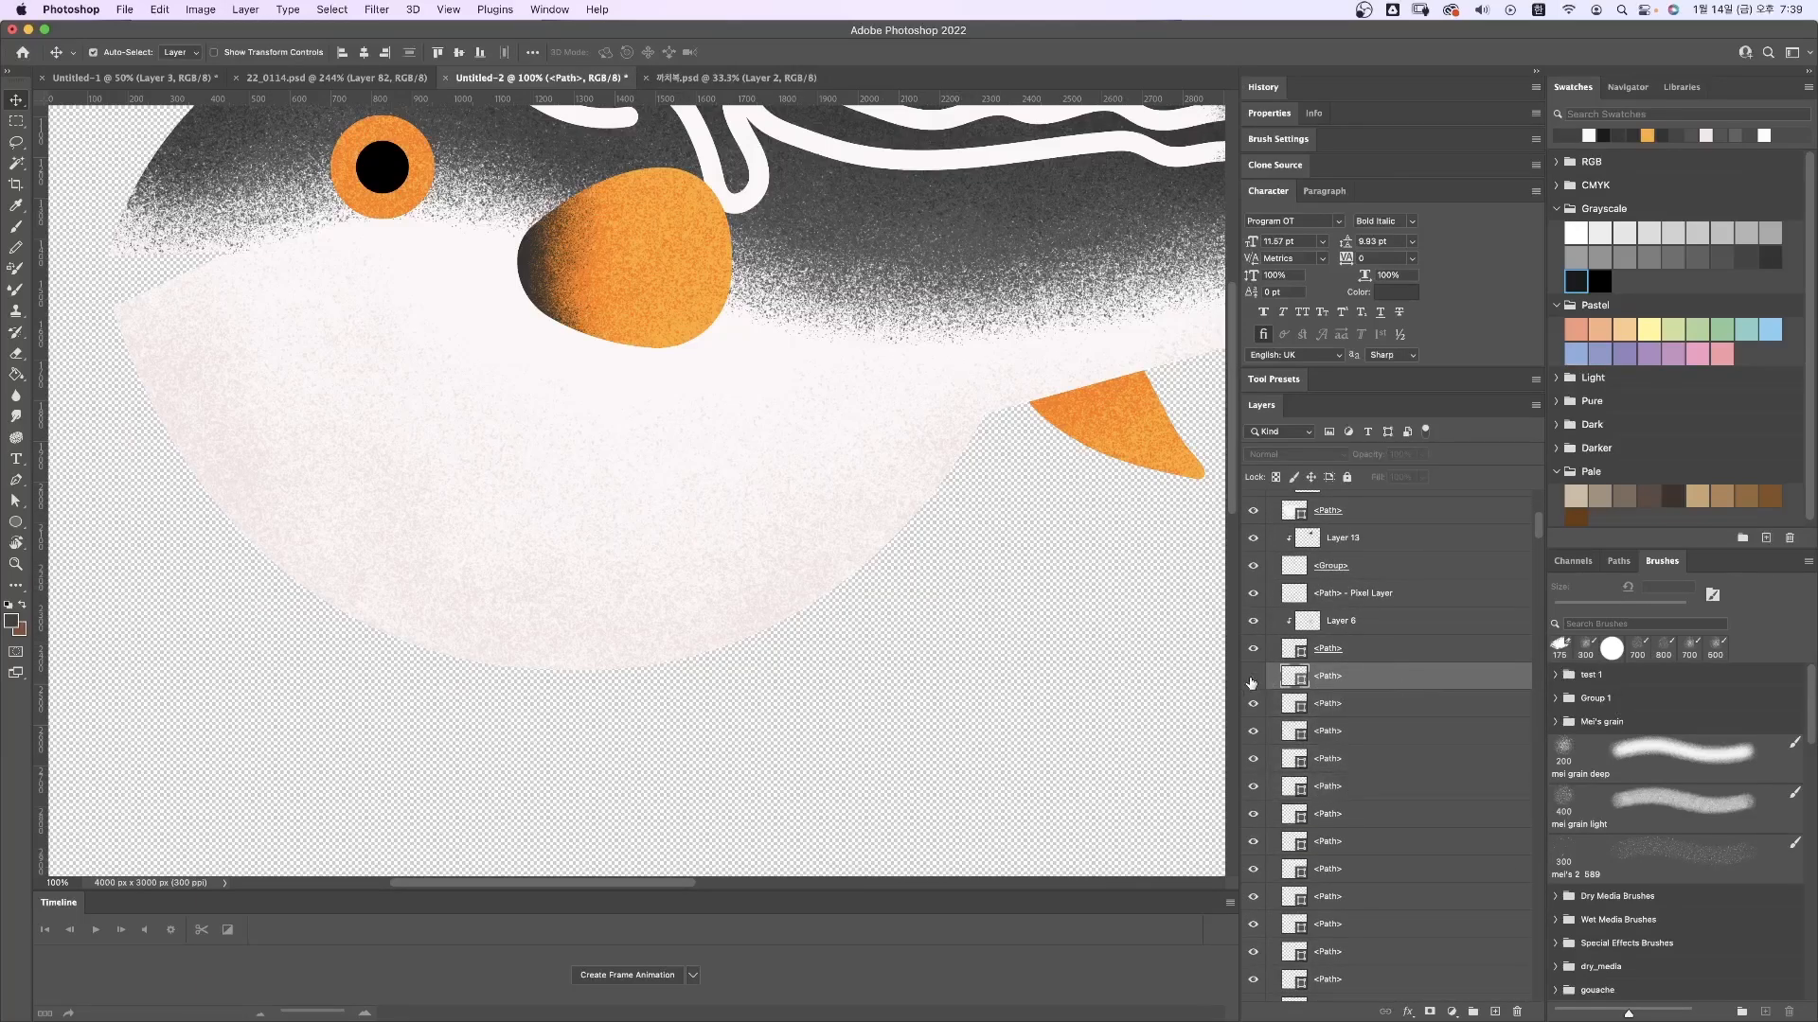
left_click(1252, 677)
Step: Add a Multiply layer clipped to the merged spines and sample a pale pink from the belly
left_click(1493, 1012)
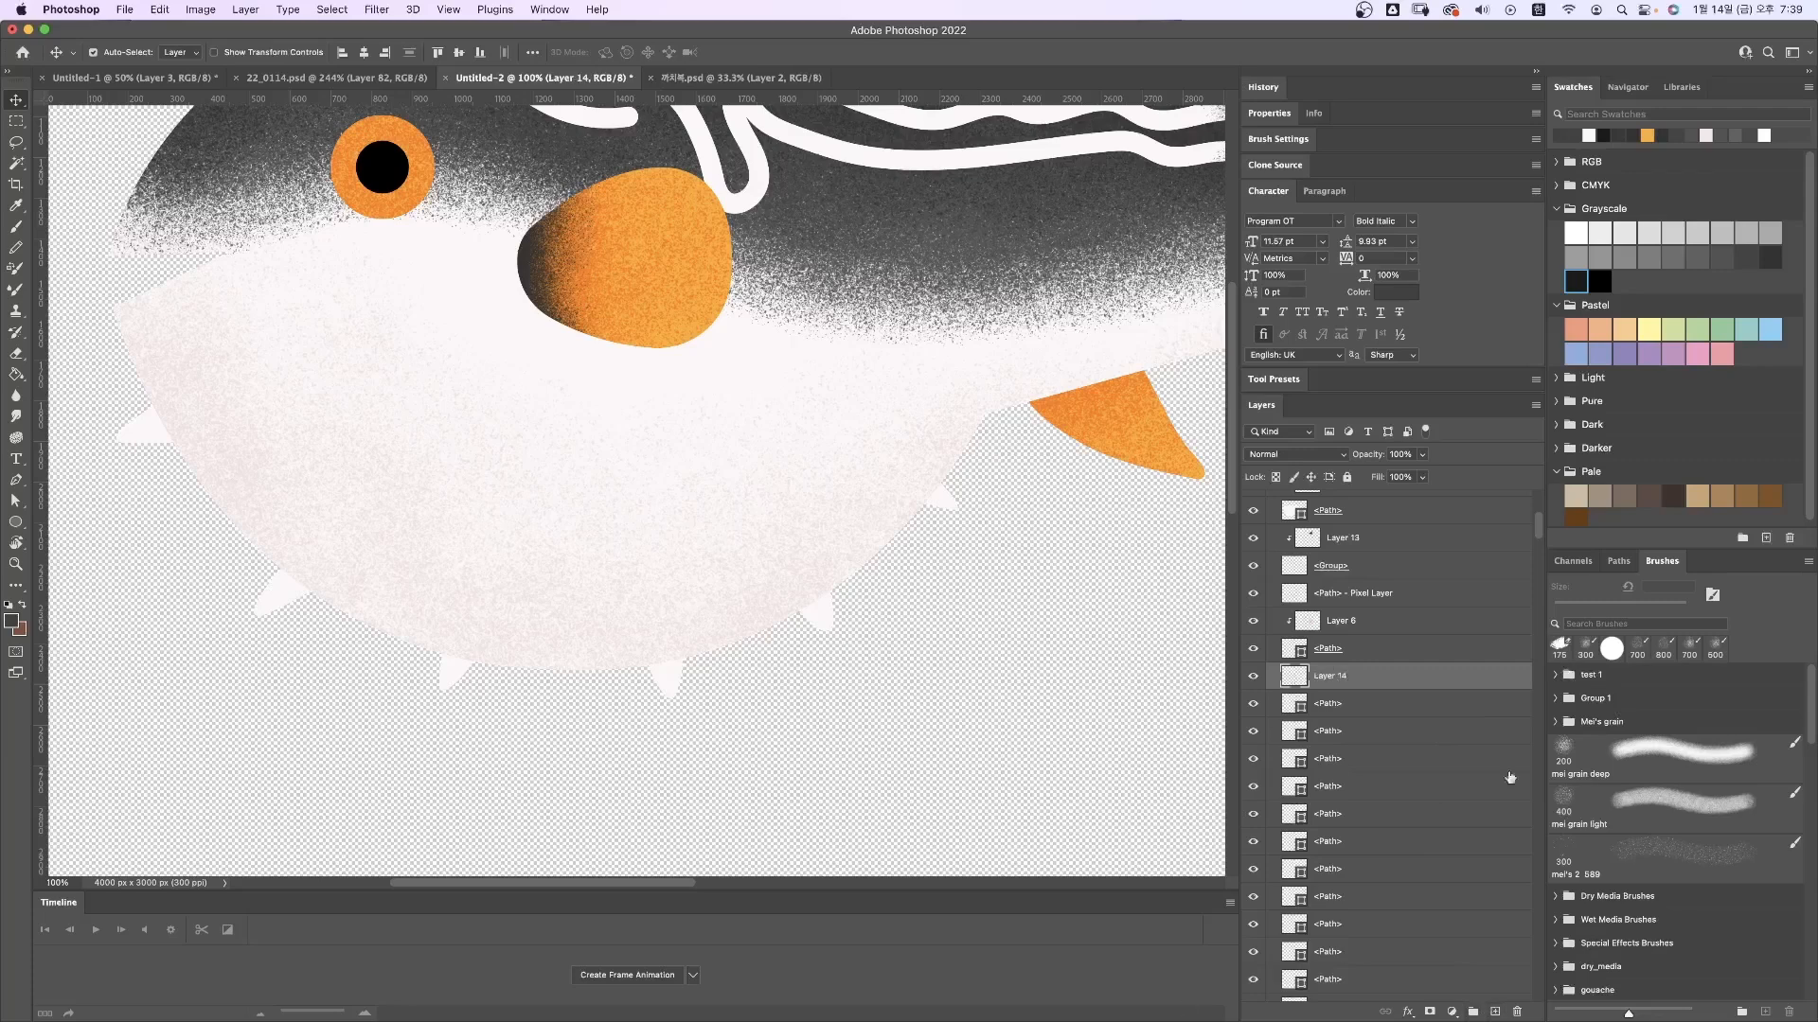
key("super+alt+g")
key("i")
left_click(669, 643)
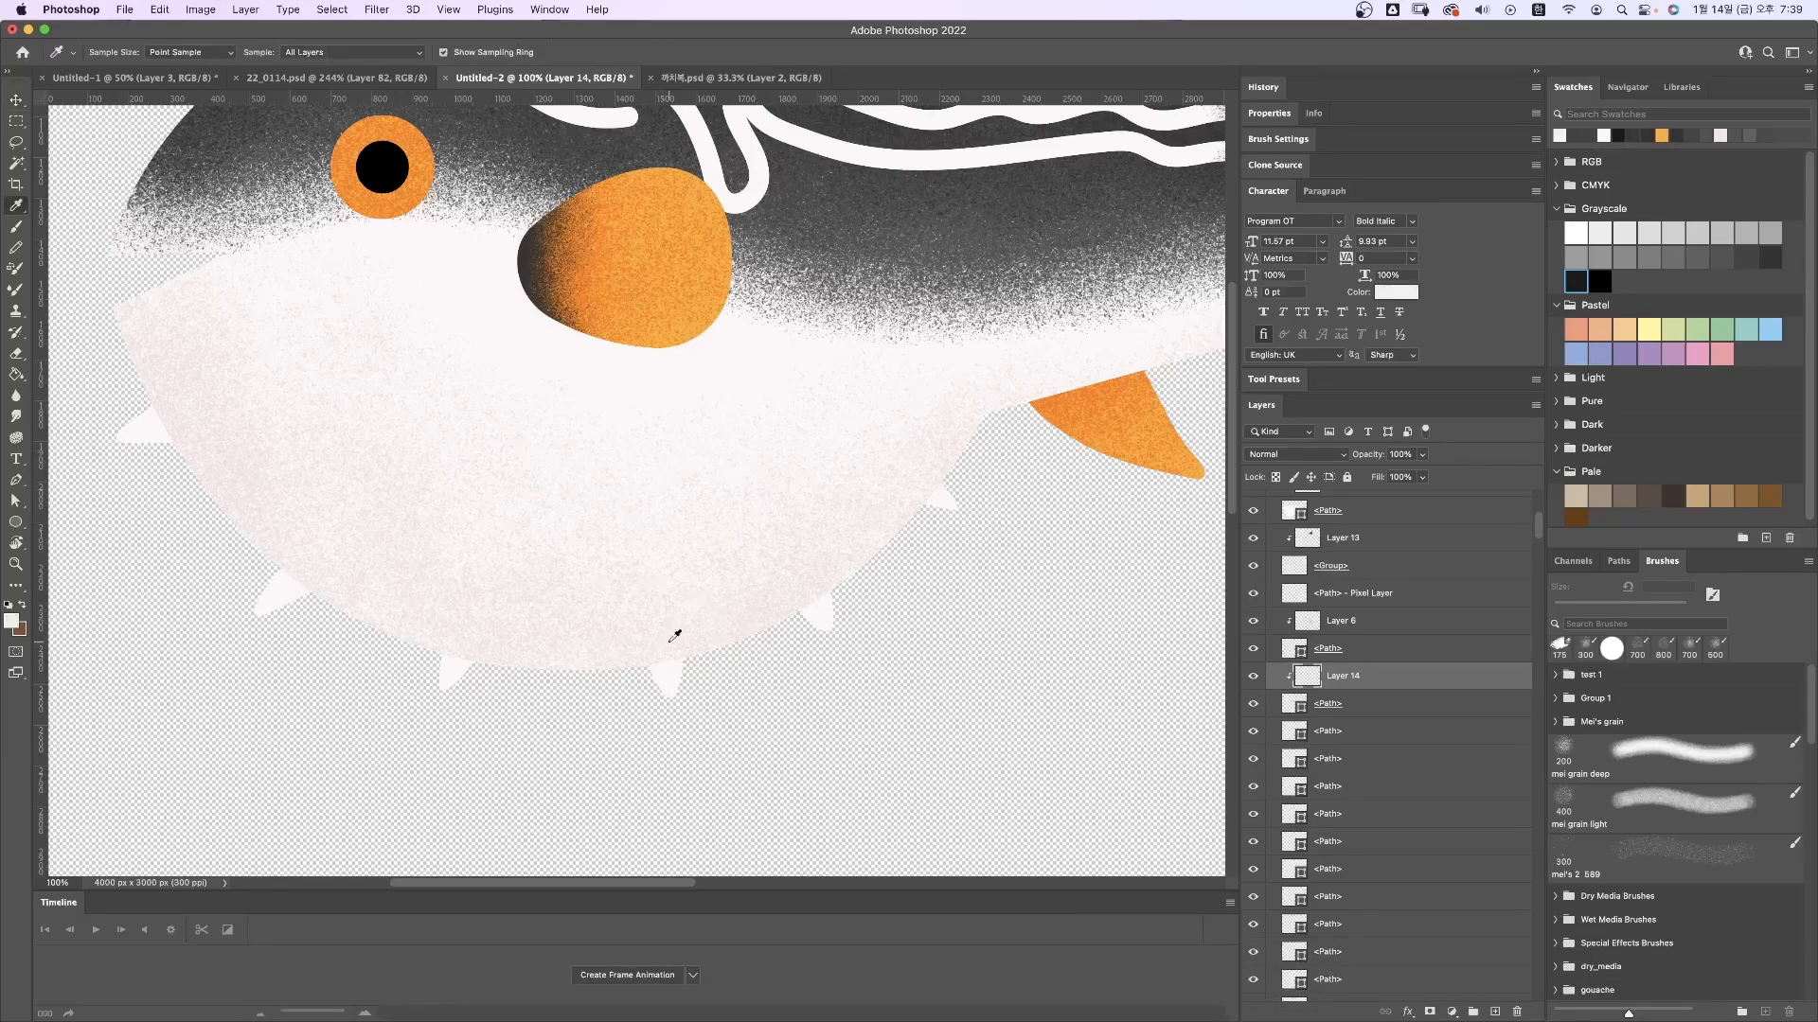
left_click(688, 610)
left_click(784, 603)
left_click(1264, 462)
left_click(1273, 497)
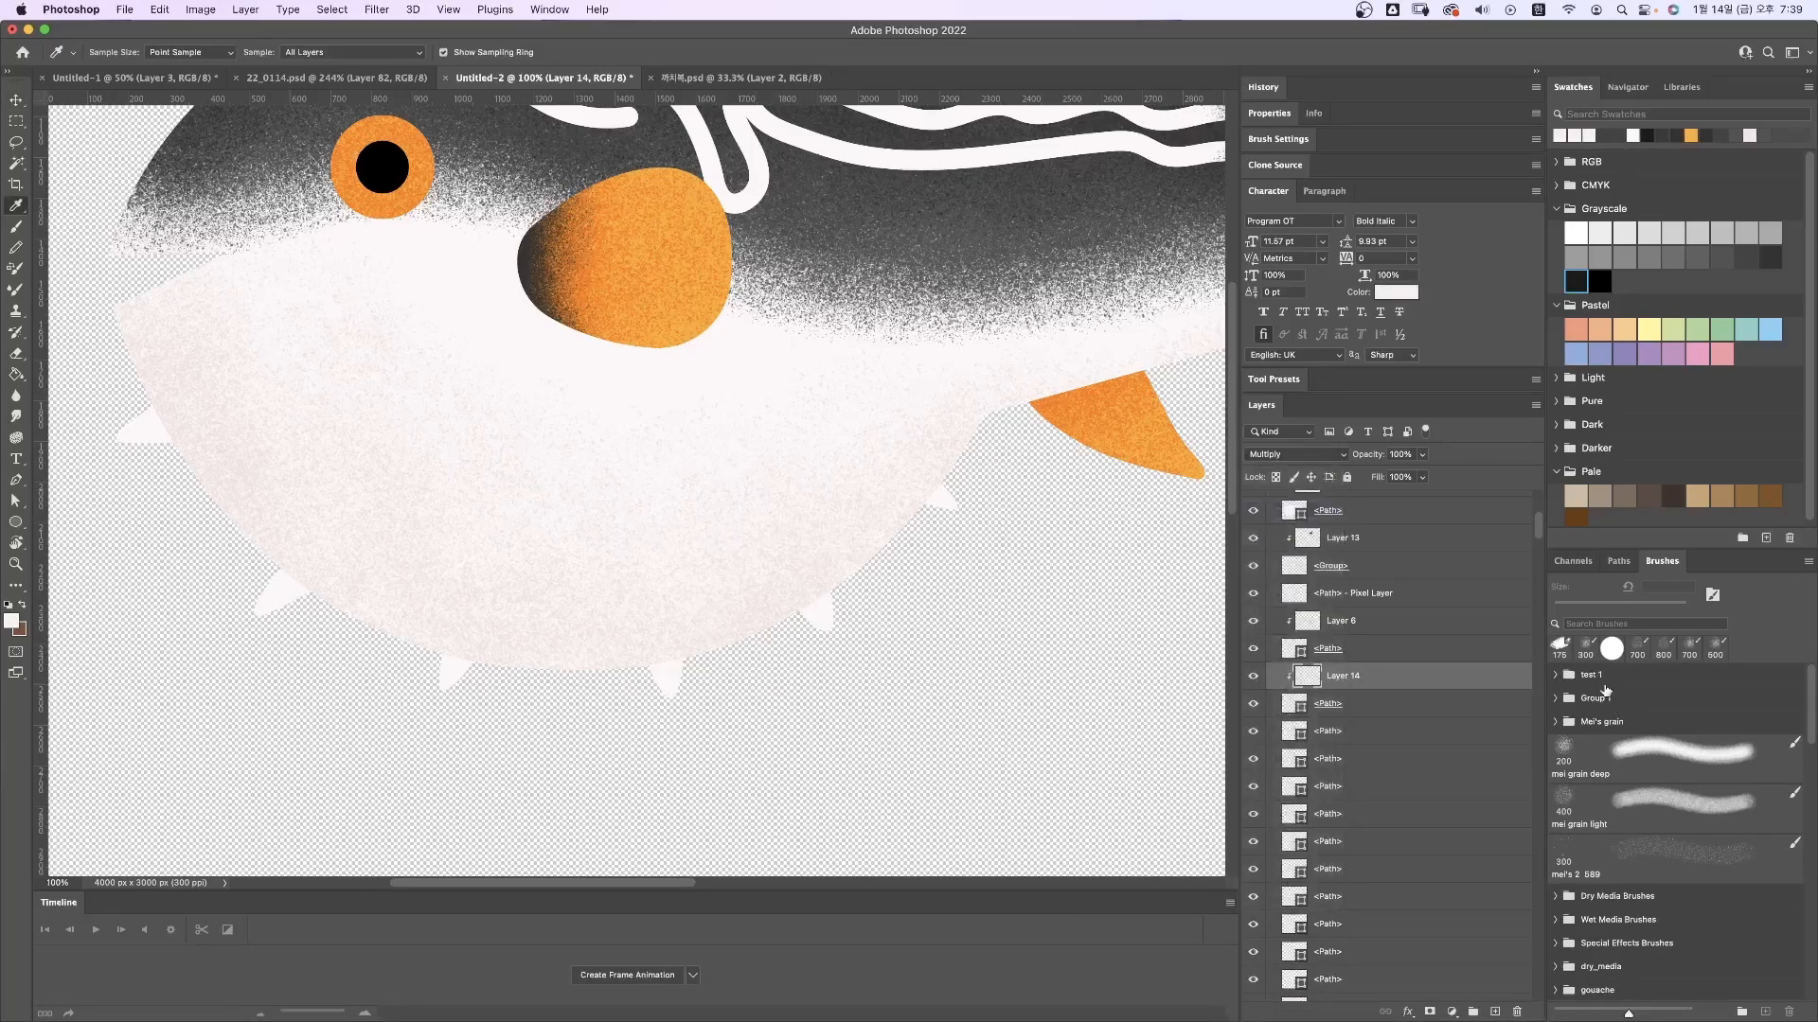
Step: Shade the belly spines on Layer 14 with the mei grain deep brush at 400 px, adjusting the pale pink colour
left_click(1614, 755)
left_click(809, 633)
key("bracketright")
key("bracketright")
left_click(673, 673)
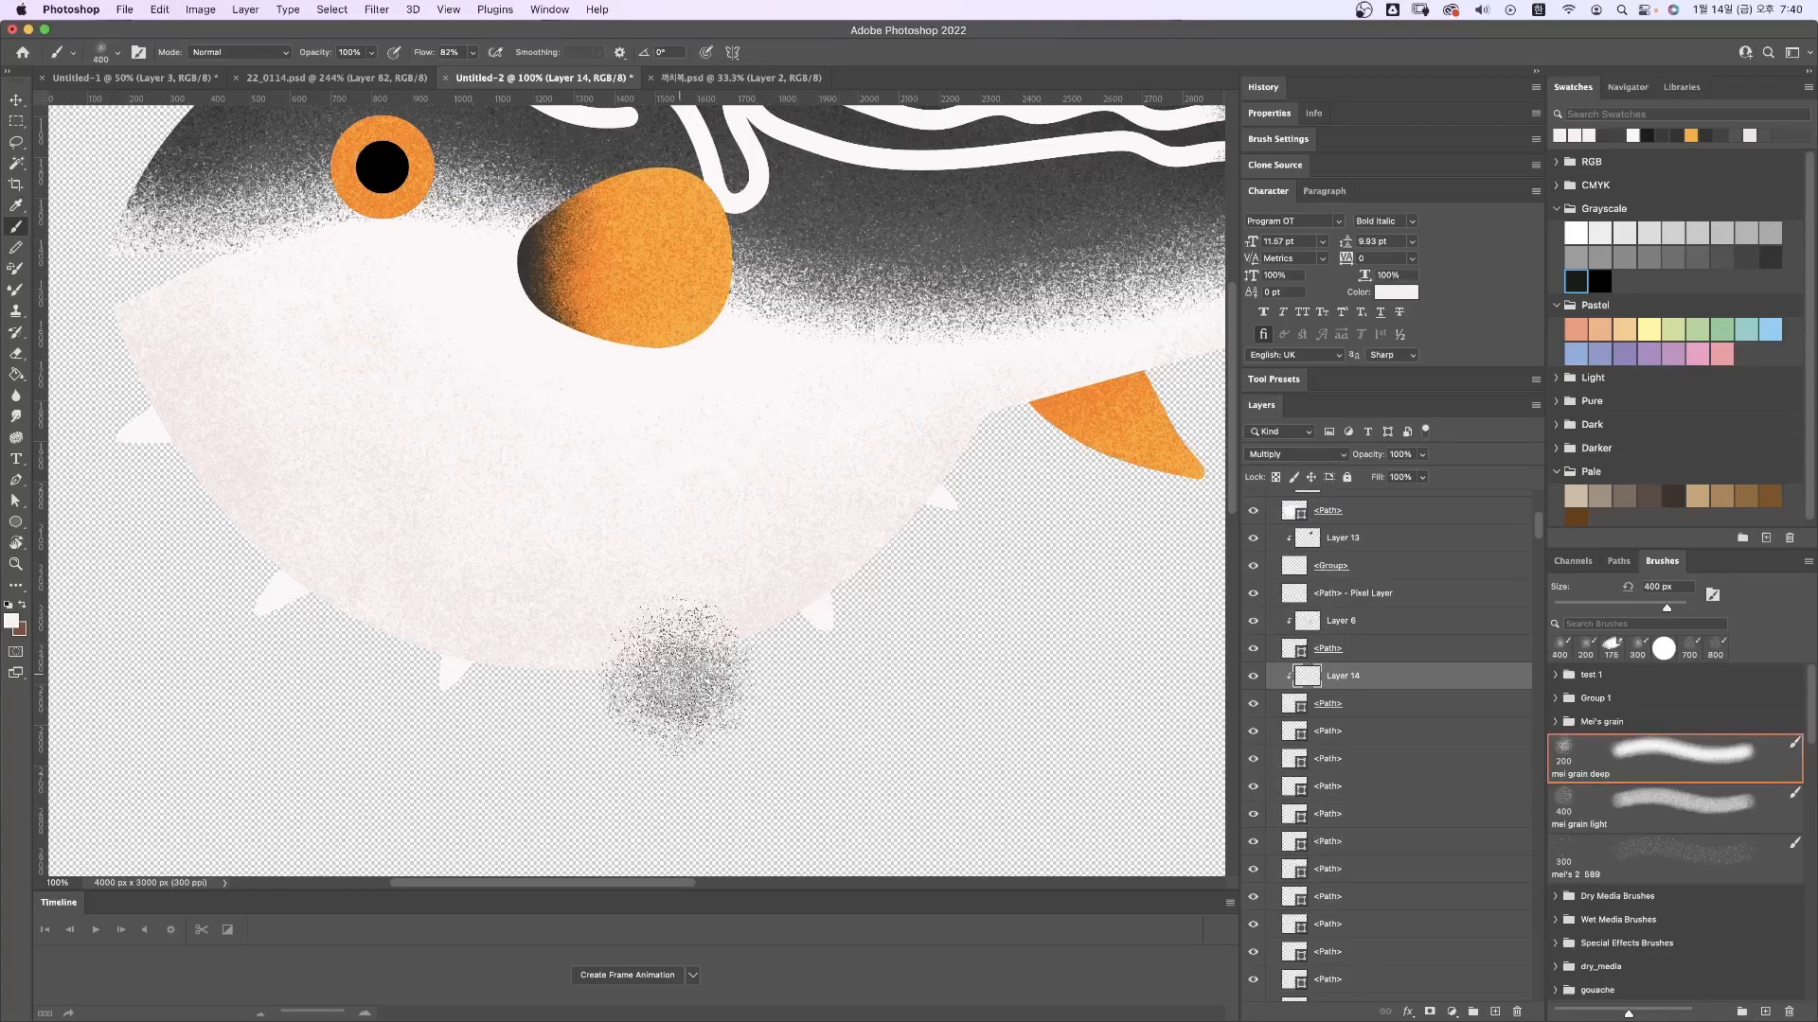
left_click(833, 601)
left_click(975, 491)
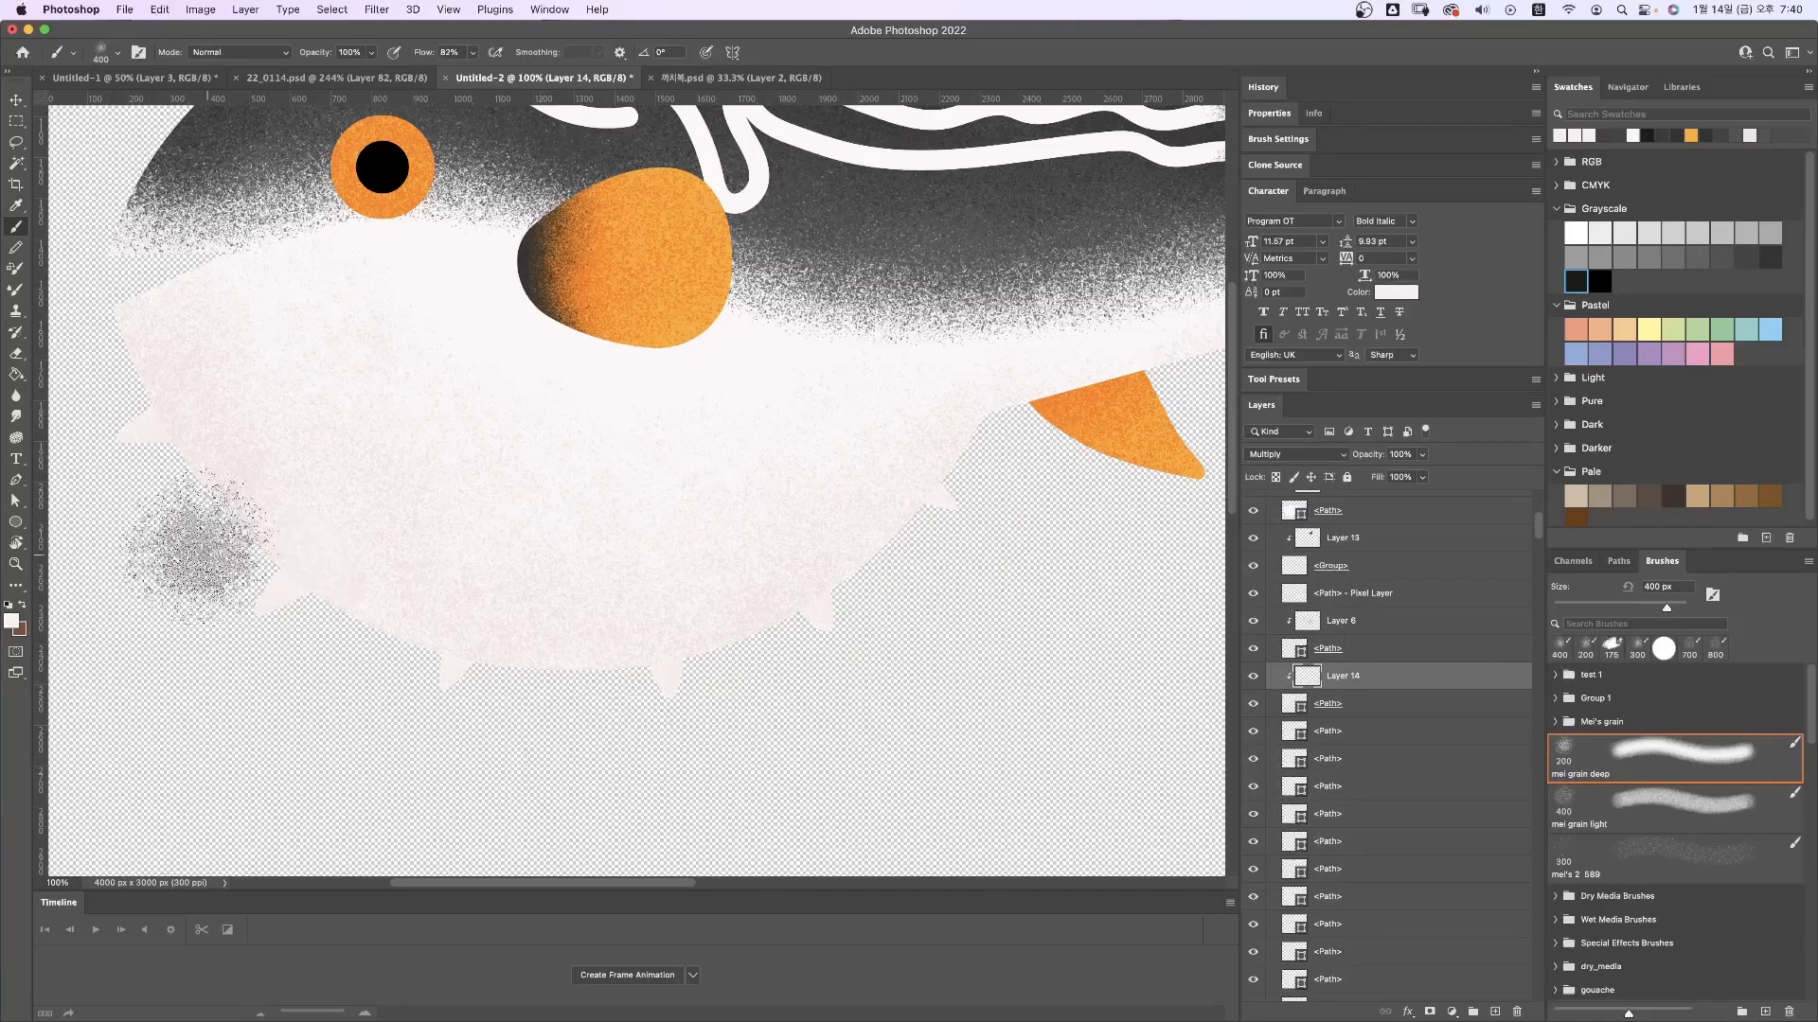
left_click(11, 620)
key("Return")
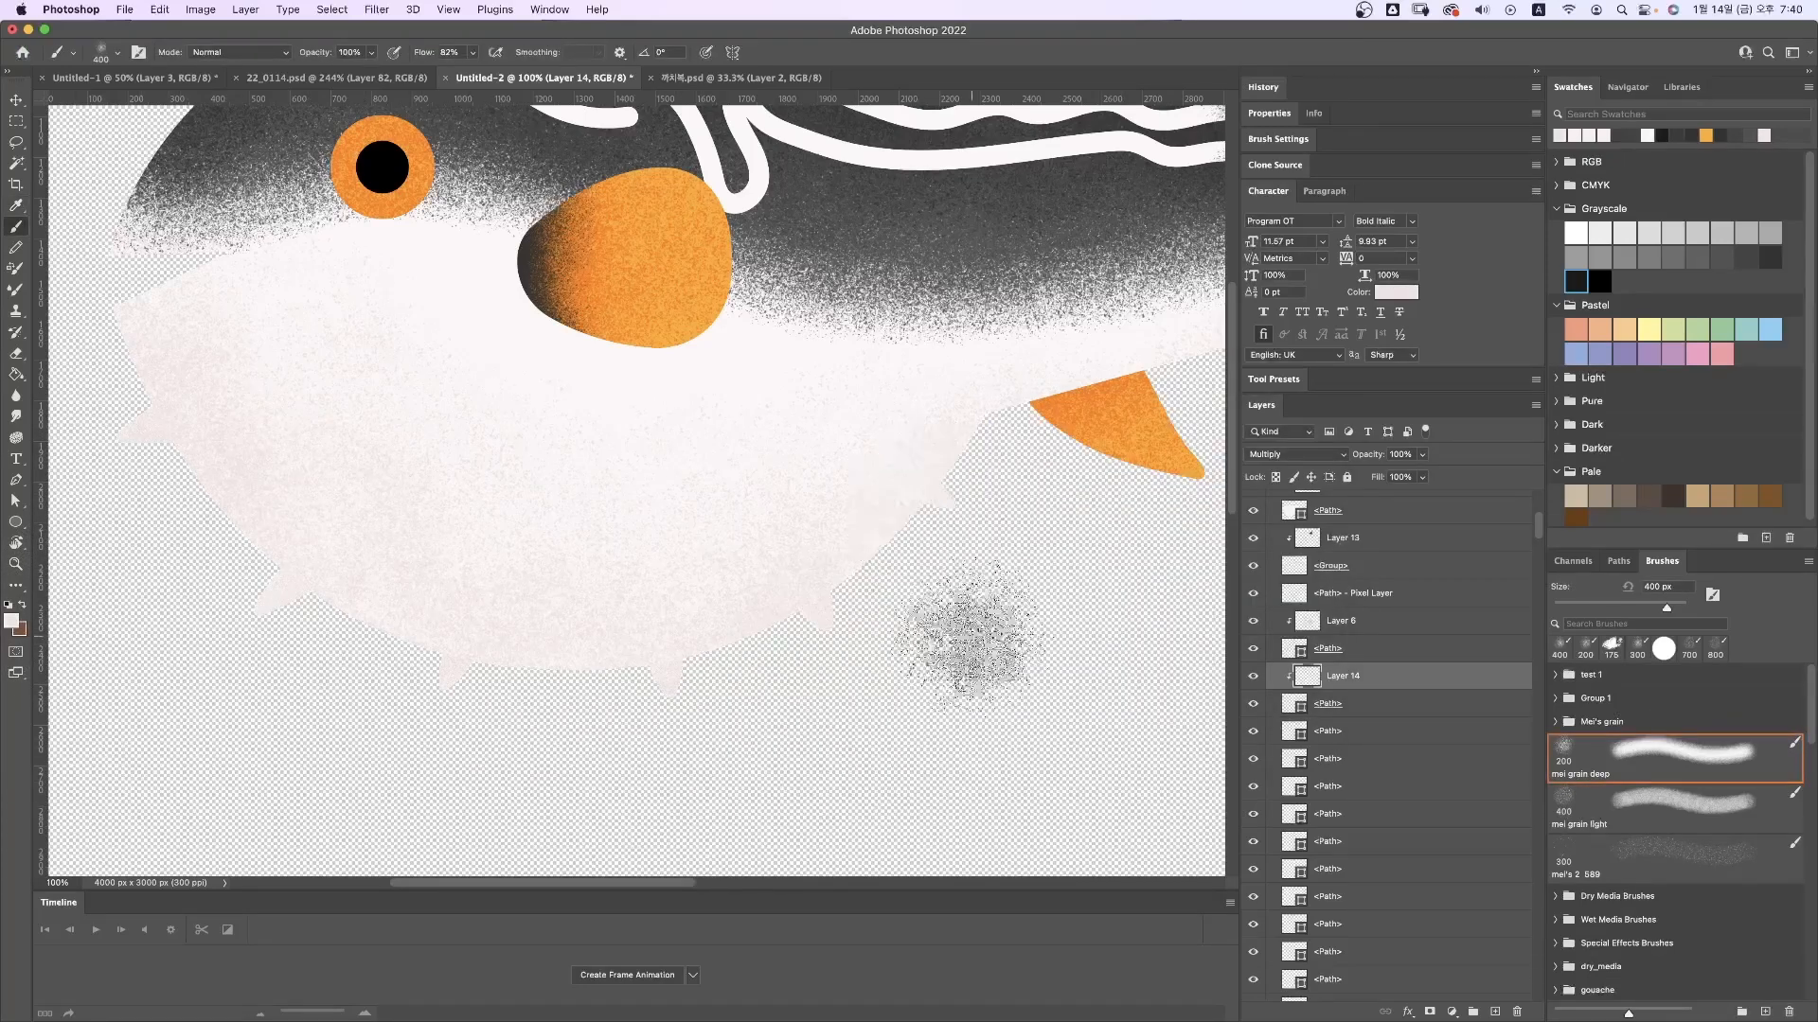
Step: Collapse the 레이어 4 group and show the white Background layer
scroll(963, 639, "down", 5)
left_click_drag(1539, 523, 1538, 497)
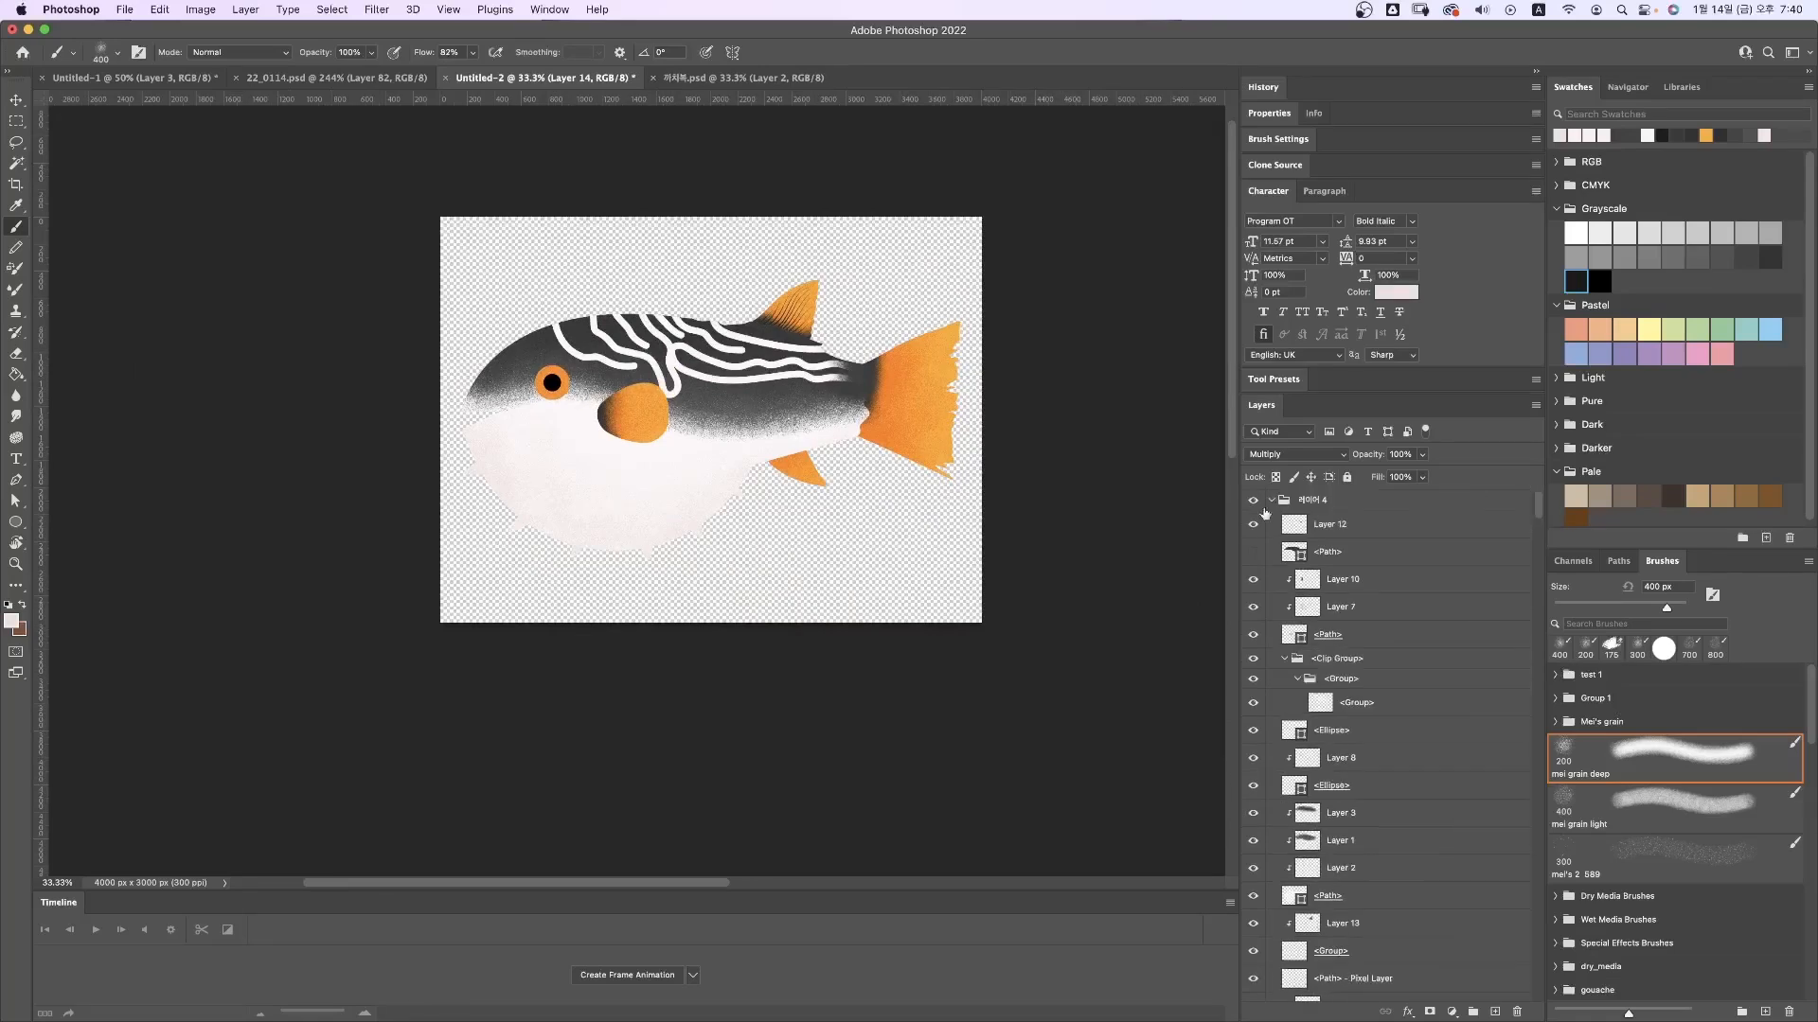
left_click(1271, 500)
left_click(1253, 525)
left_click(1280, 530)
Step: Add a solid colour fill layer in deep blue above the Background layer
left_click(1474, 1011)
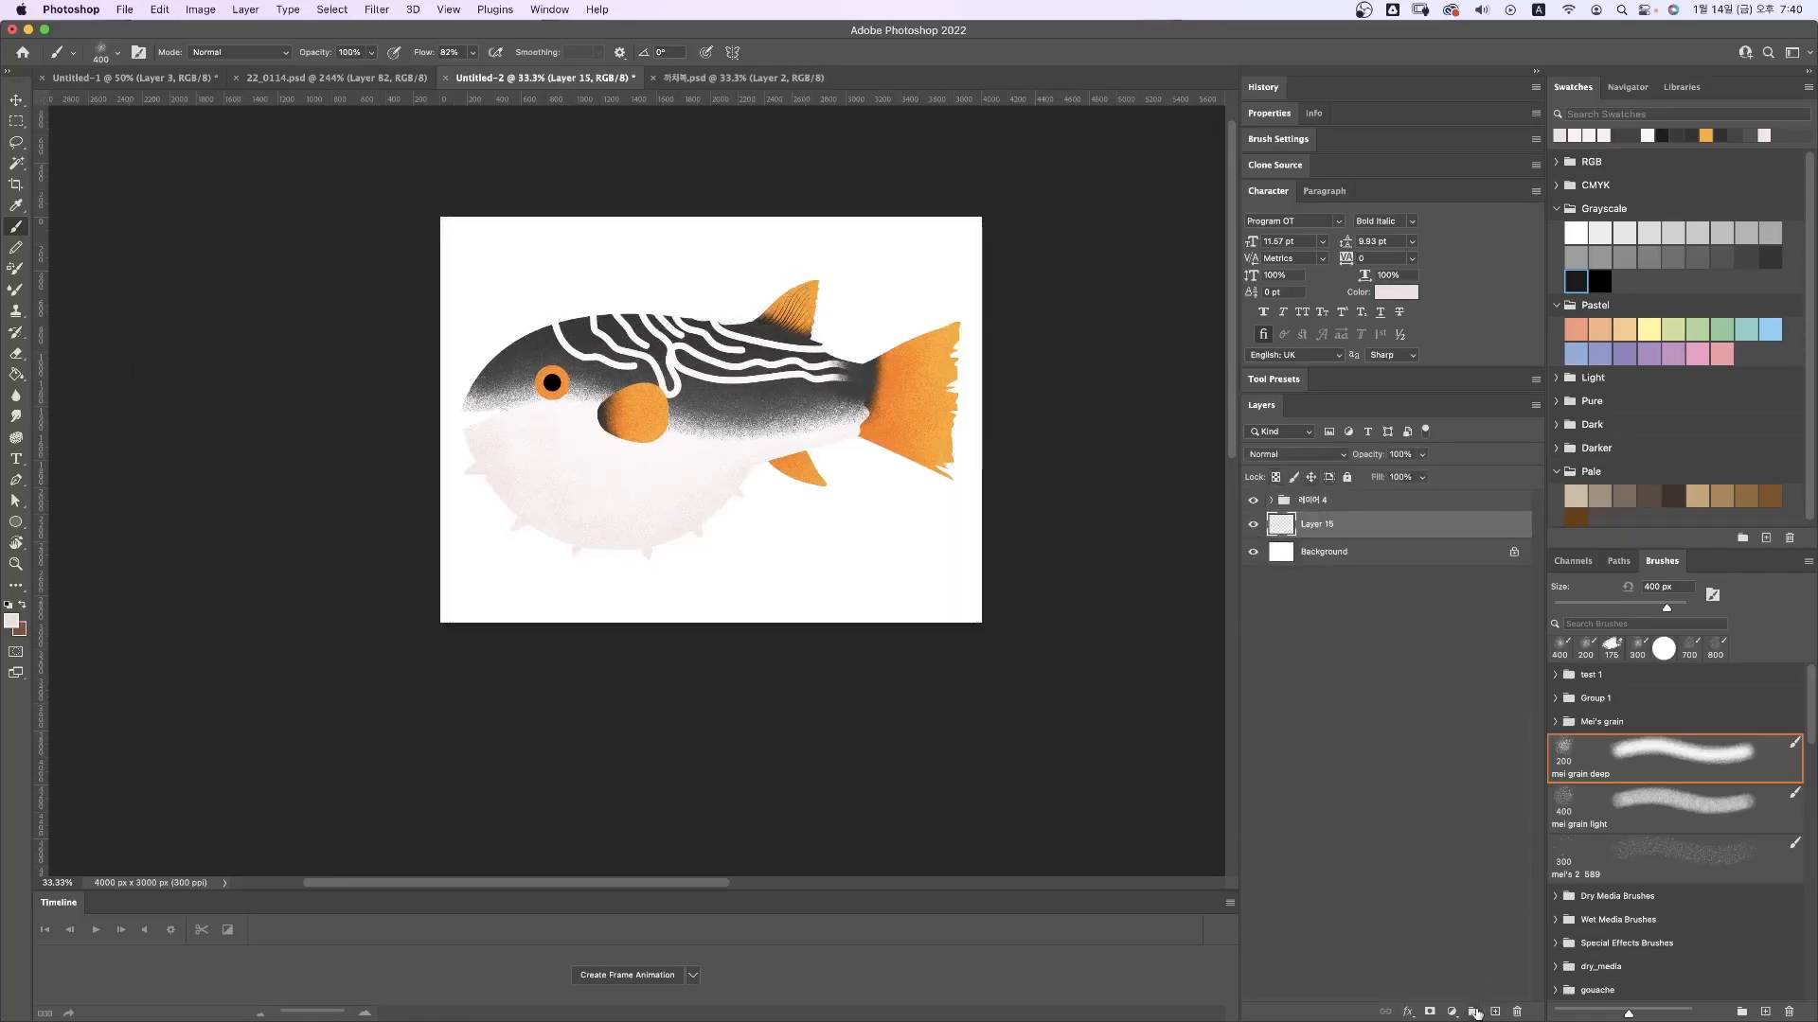
left_click(1459, 1013)
left_click(1494, 644)
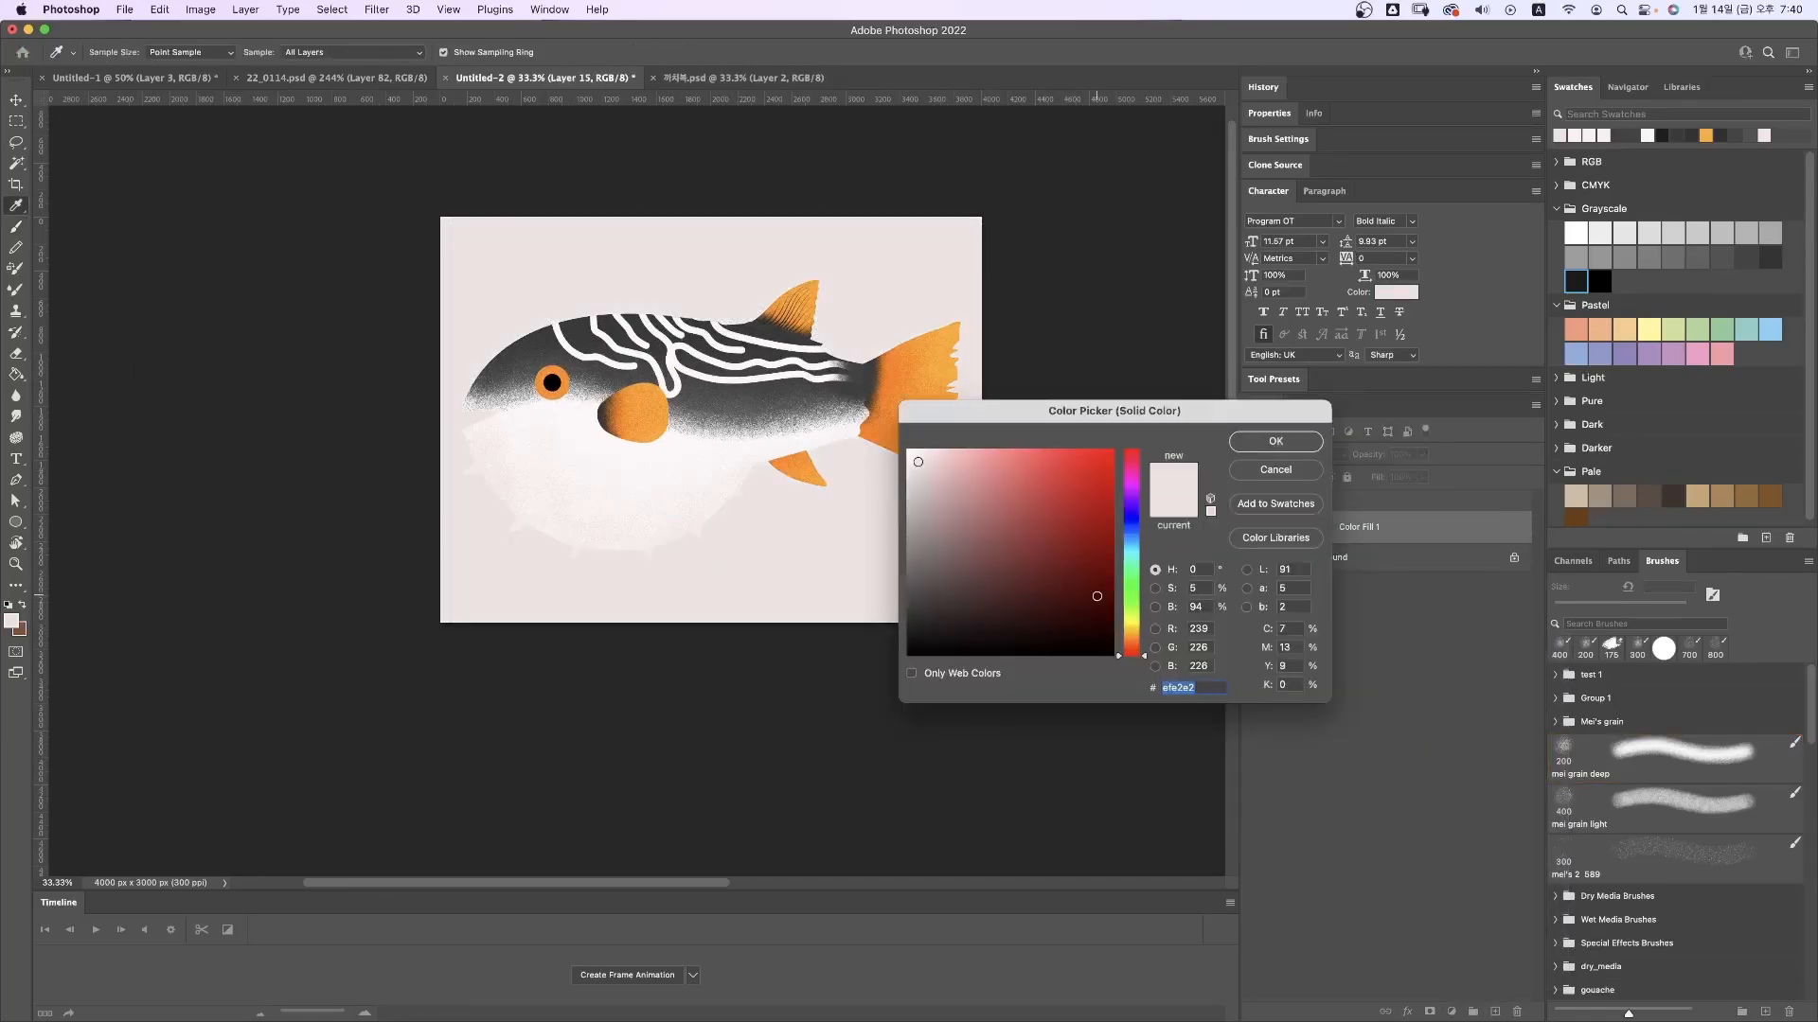
left_click(1098, 597)
left_click(1131, 518)
left_click(1031, 567)
left_click(1062, 520)
left_click(1003, 532)
left_click(1041, 537)
left_click(1276, 442)
Step: Add a new layer above the blue fill and enlarge the mei grain light brush to 1300 px
left_click(1495, 1011)
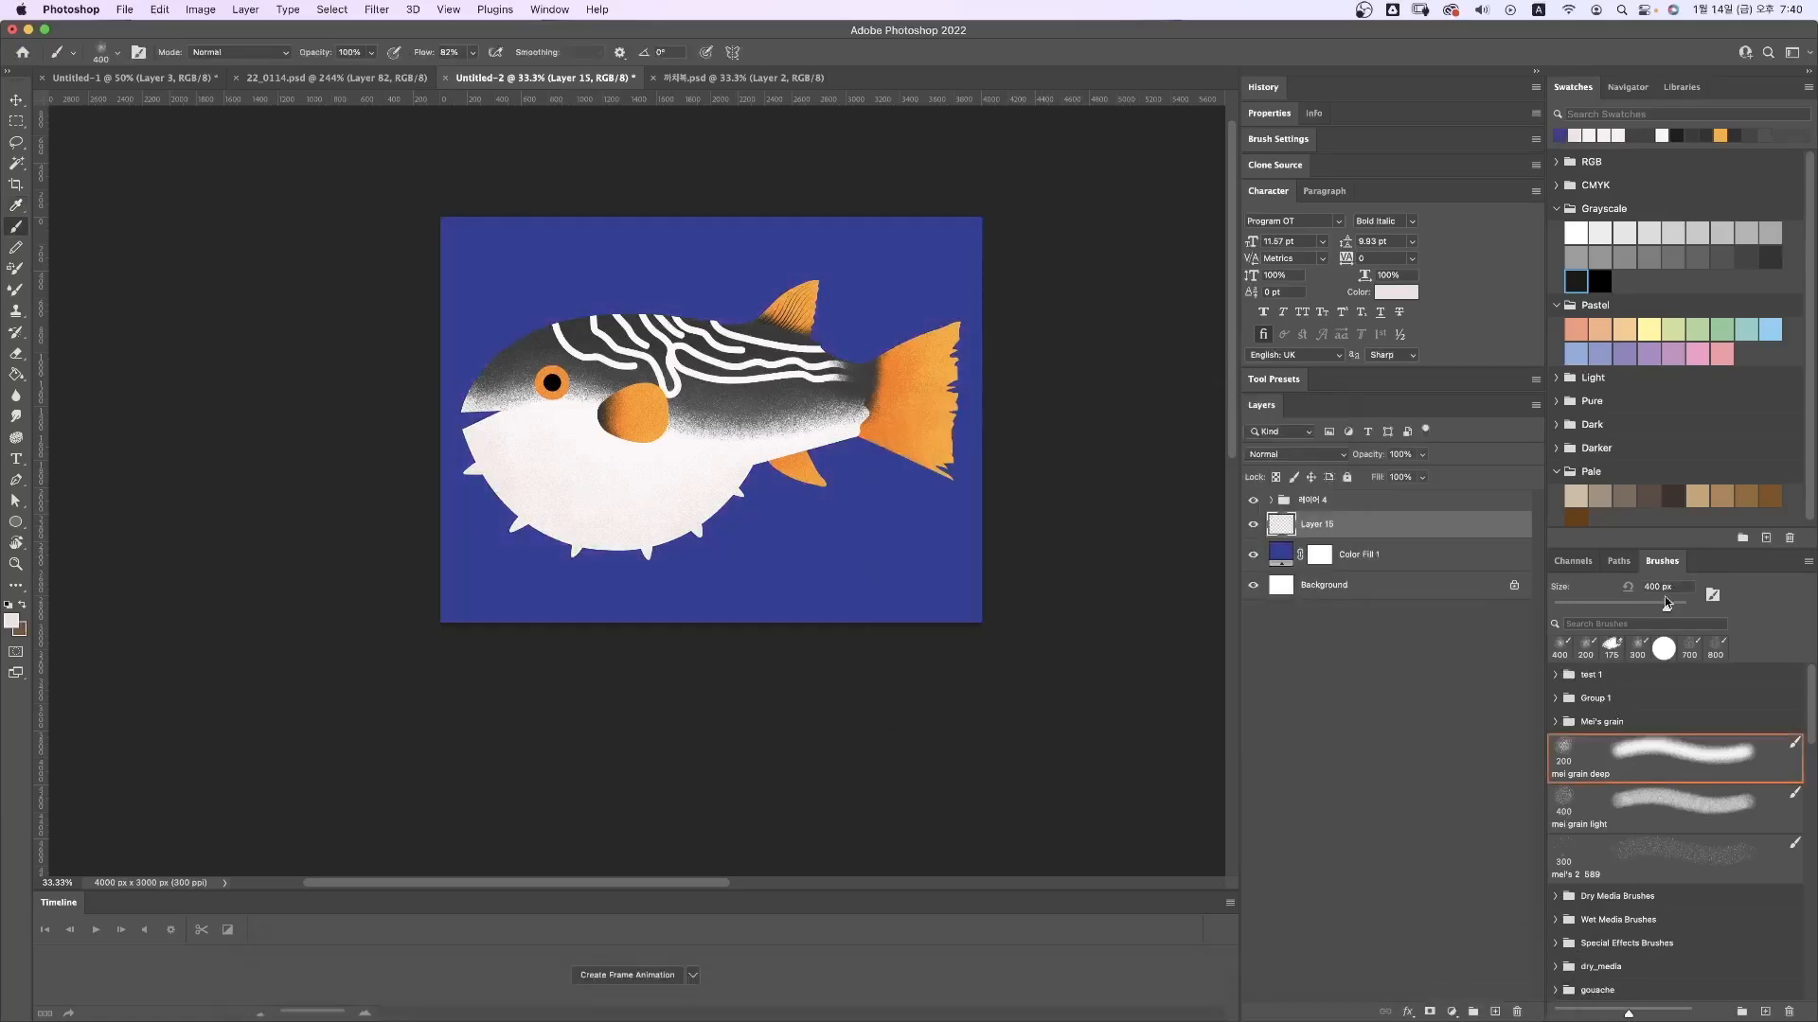
left_click(1667, 804)
key("bracketright")
key("bracketright")
key("bracketright")
key("bracketright")
key("bracketright")
key("bracketright")
key("bracketright")
key("bracketright")
key("bracketright")
Step: Set the blend mode of Layer 15 to Color Burn
left_click(1307, 454)
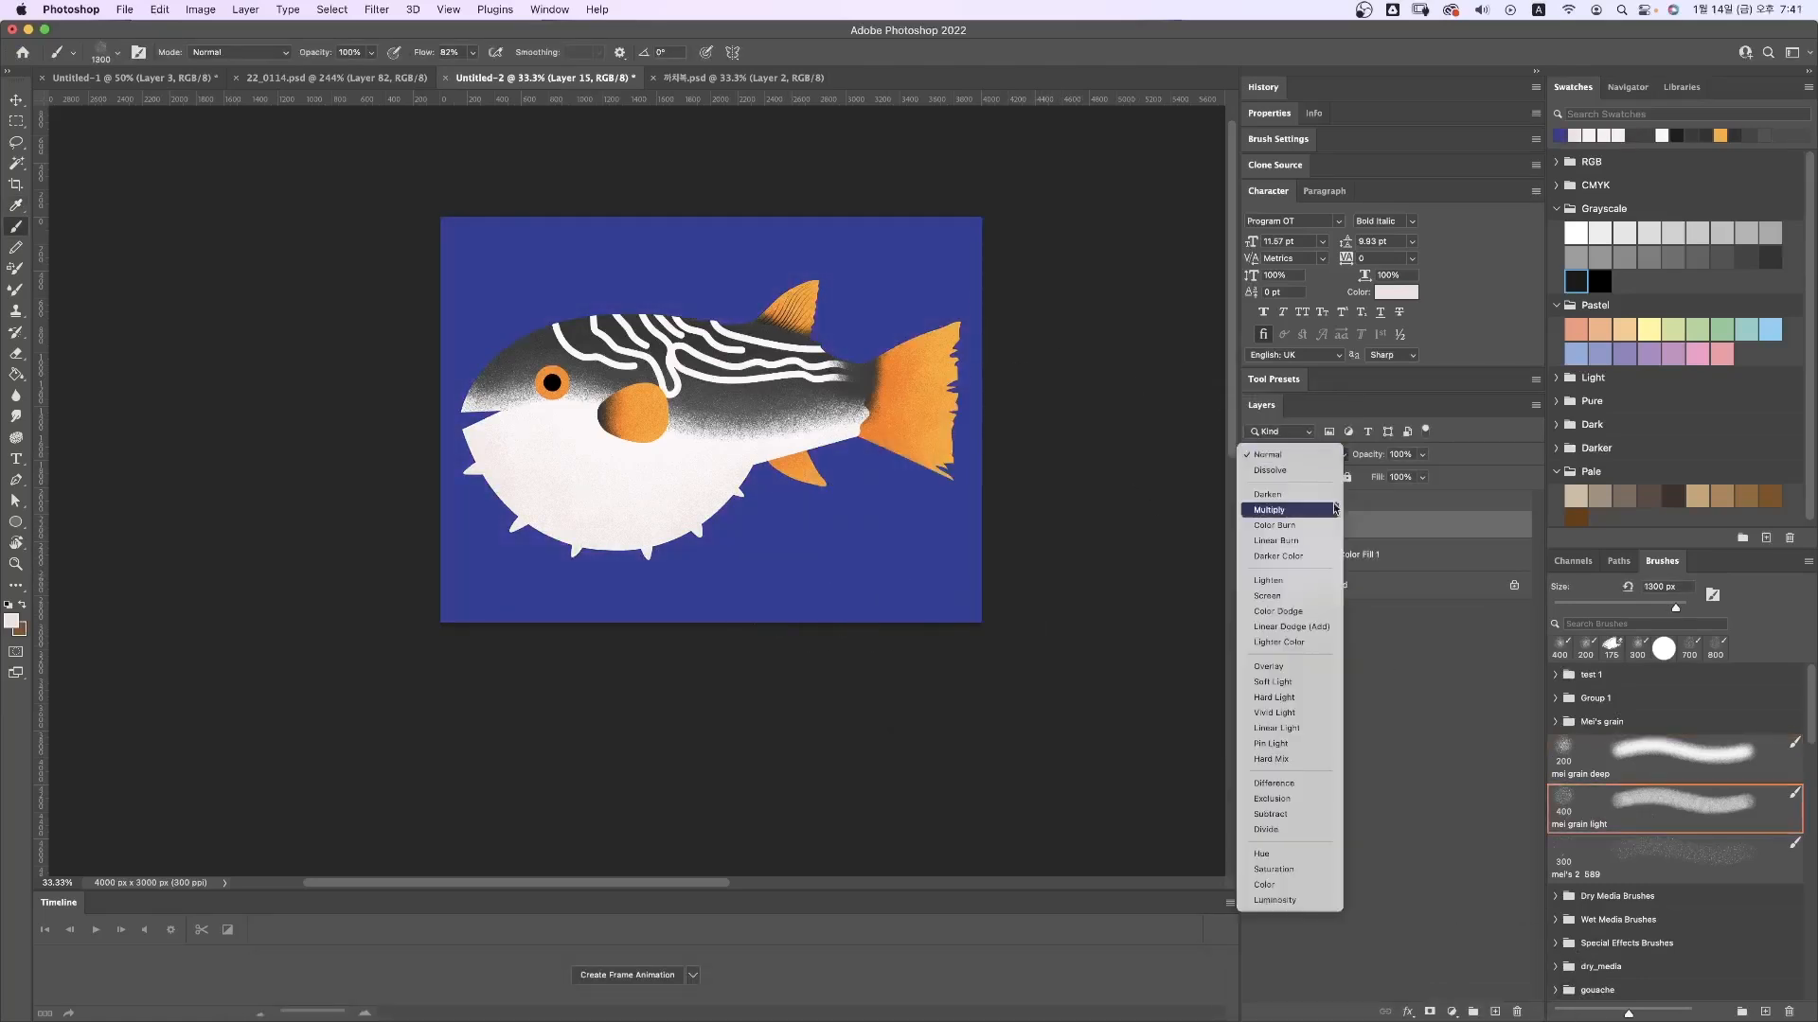
left_click(1287, 596)
left_click(1292, 454)
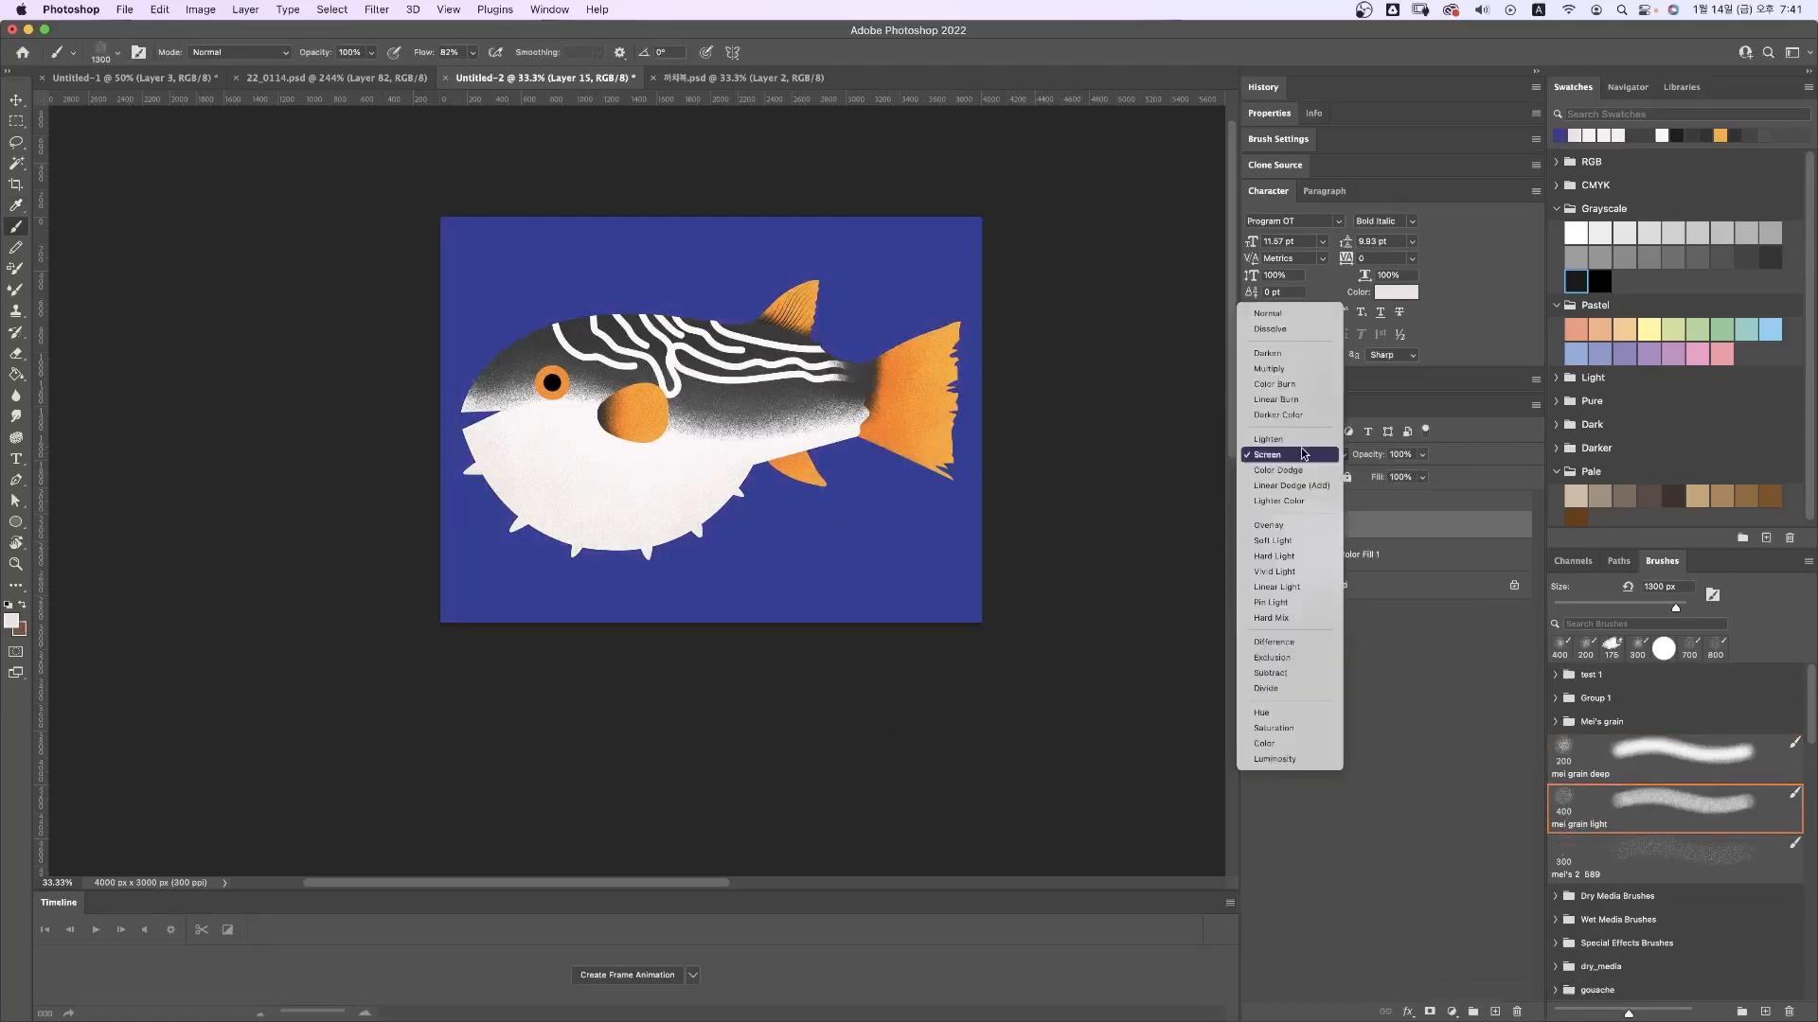
left_click(1292, 384)
Step: Paint pastel blue grain across the whole background on Layer 15 with the mei grain light brush at 1500 px
key("bracketright")
key("bracketright")
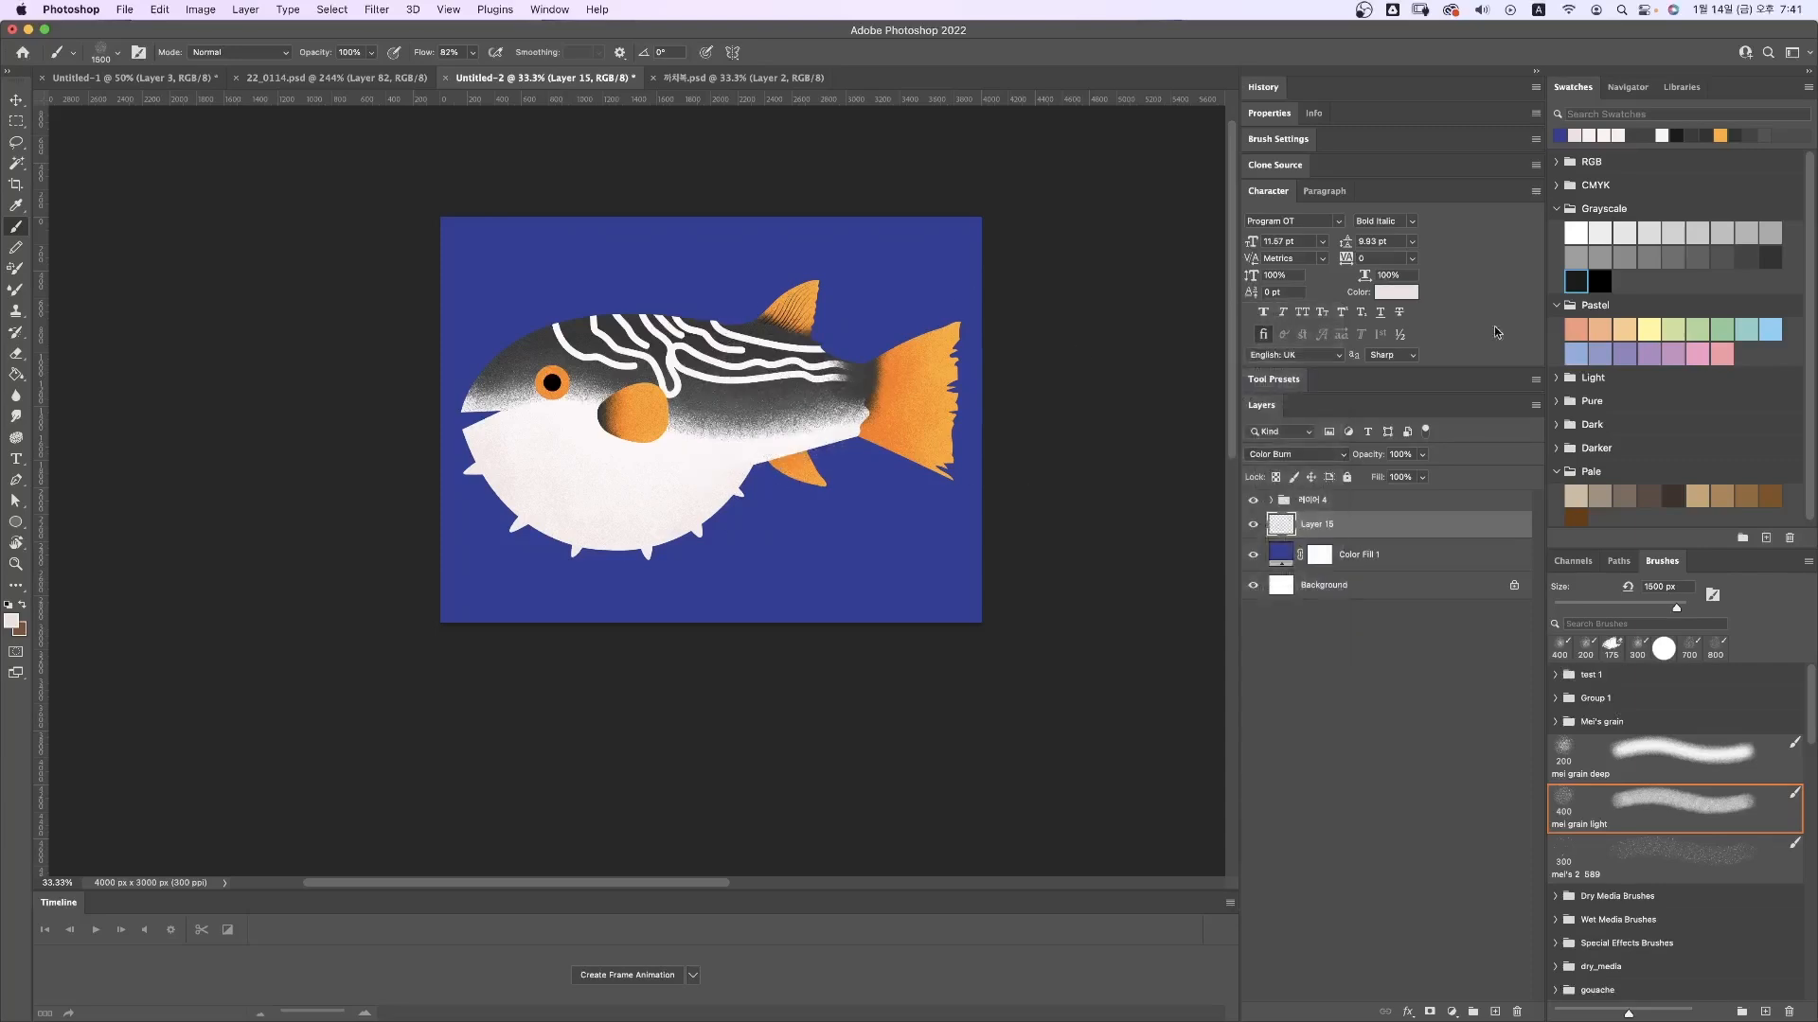
left_click(1576, 353)
mouse_move(520, 268)
left_mouse_down()
mouse_move(458, 284)
mouse_move(406, 584)
mouse_move(530, 535)
mouse_move(568, 182)
mouse_move(751, 304)
mouse_move(1014, 244)
mouse_move(786, 492)
mouse_move(771, 548)
mouse_move(900, 548)
mouse_move(934, 303)
mouse_move(420, 649)
mouse_move(378, 316)
mouse_move(785, 219)
mouse_move(753, 560)
mouse_move(915, 459)
mouse_move(630, 492)
mouse_move(441, 599)
mouse_move(1001, 587)
left_mouse_up()
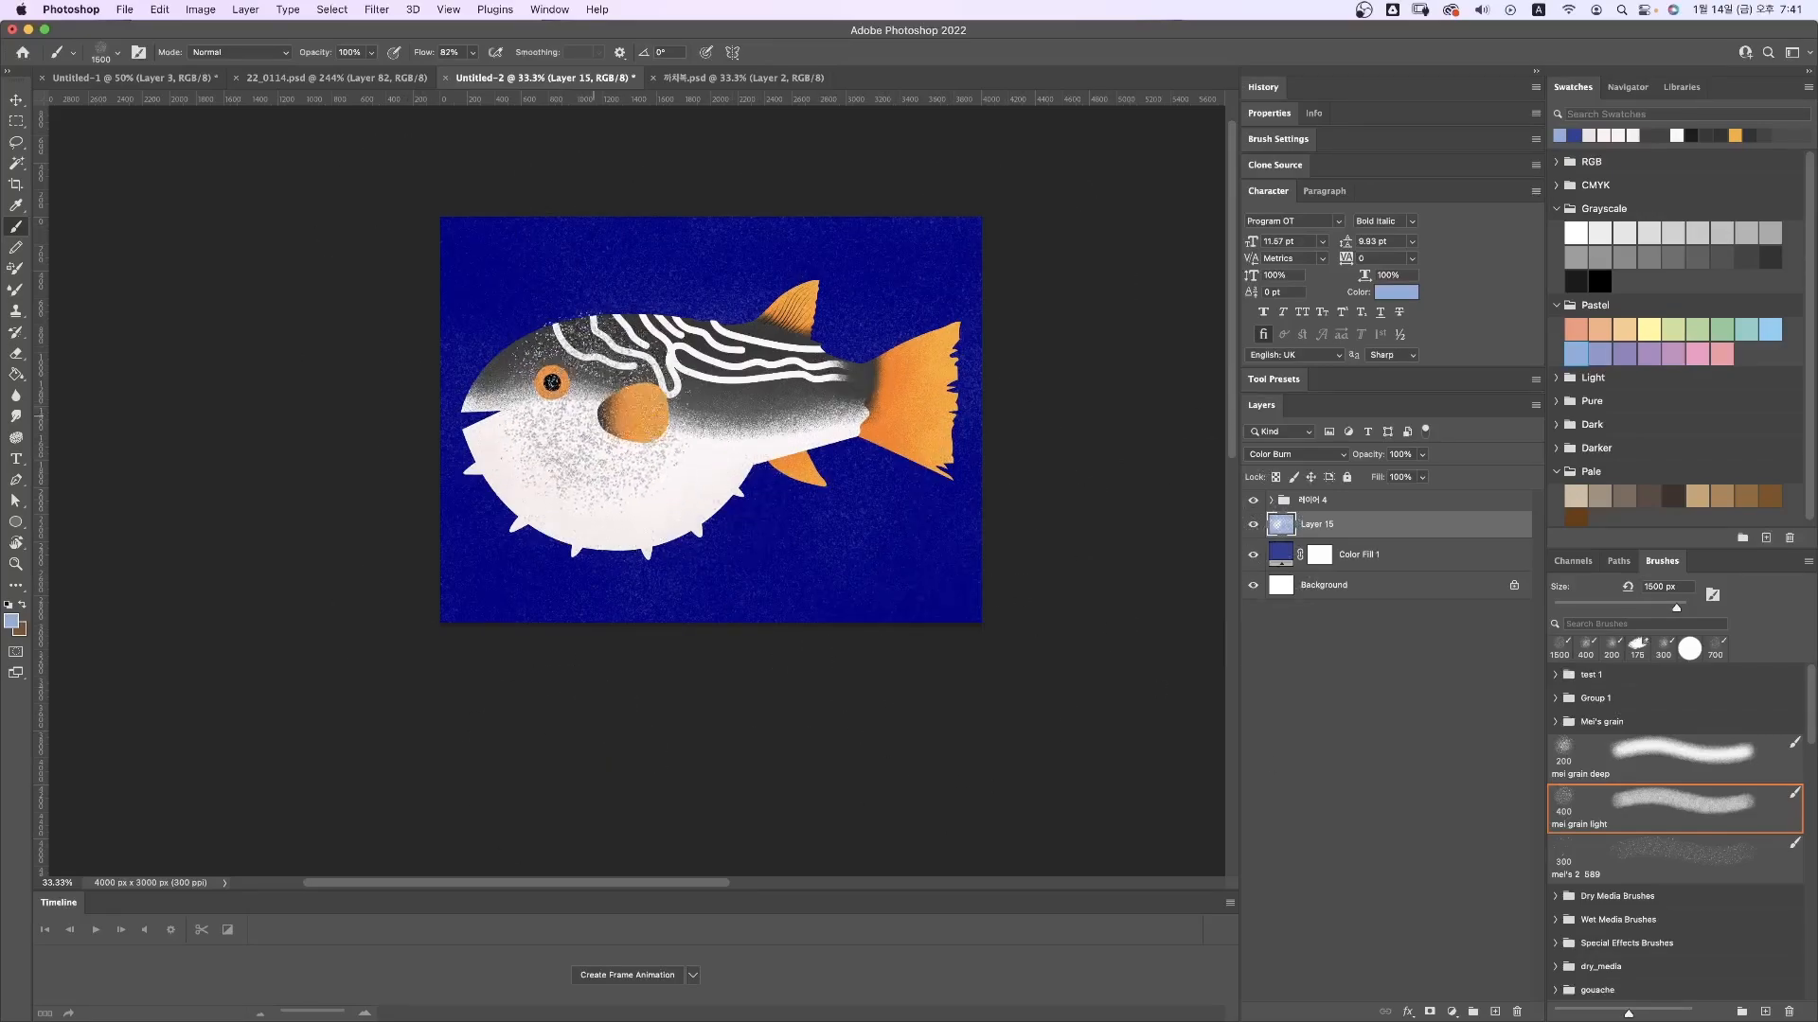
Step: Lower the opacity of Layer 15 to about 70%
key("v")
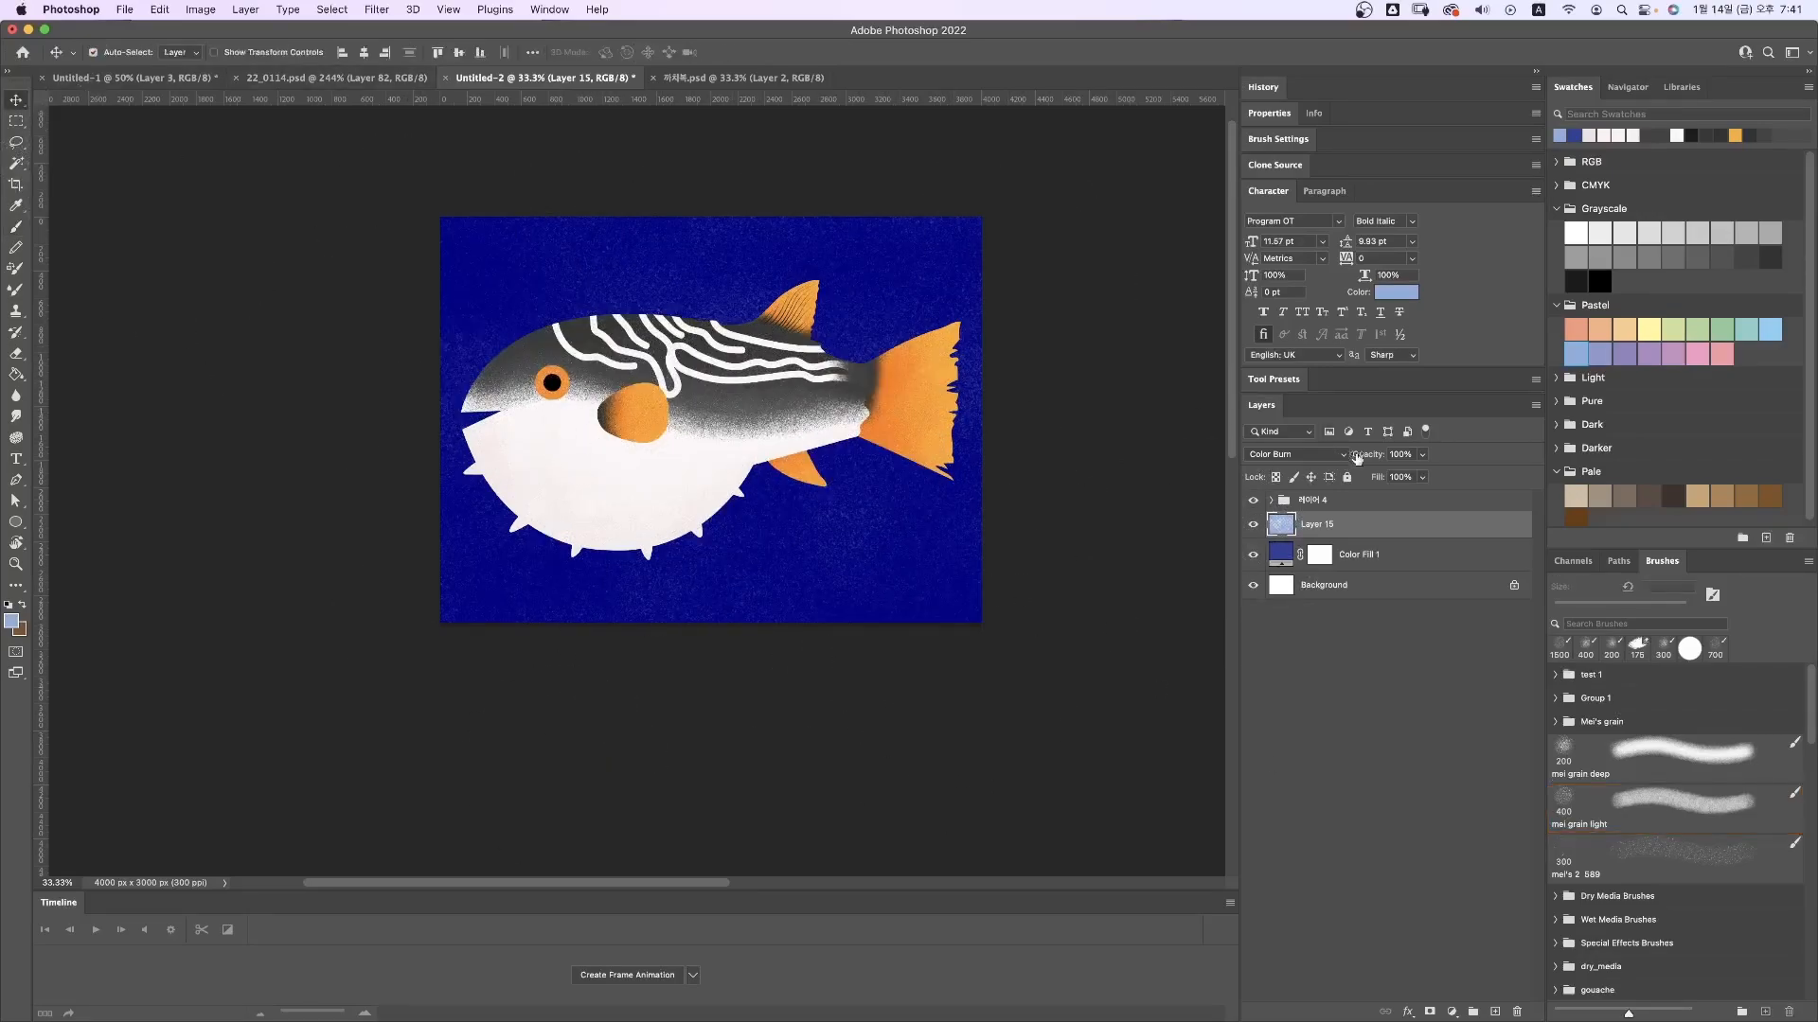
left_click_drag(1421, 454, 1401, 475)
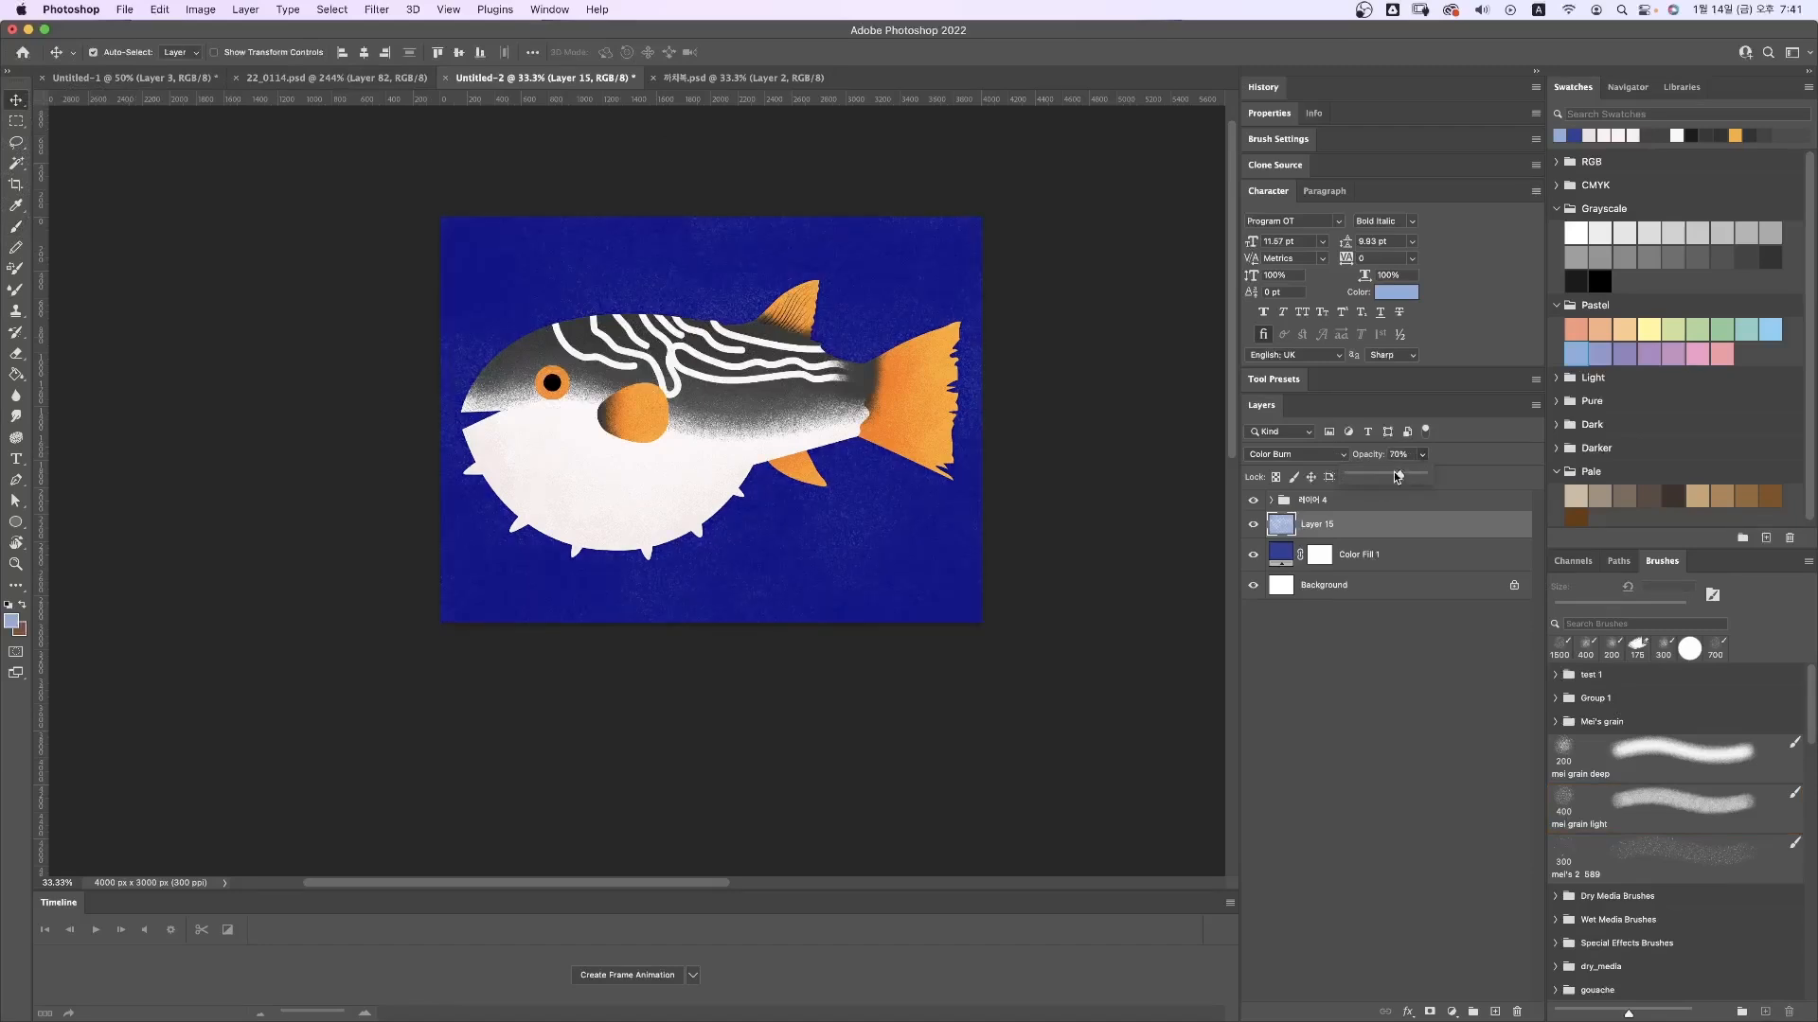
left_click_drag(1394, 475, 1396, 475)
Step: Add a new layer above the 레이어 4 group and choose the KYLE Ultimate Rough Inking brush
left_click(1435, 501)
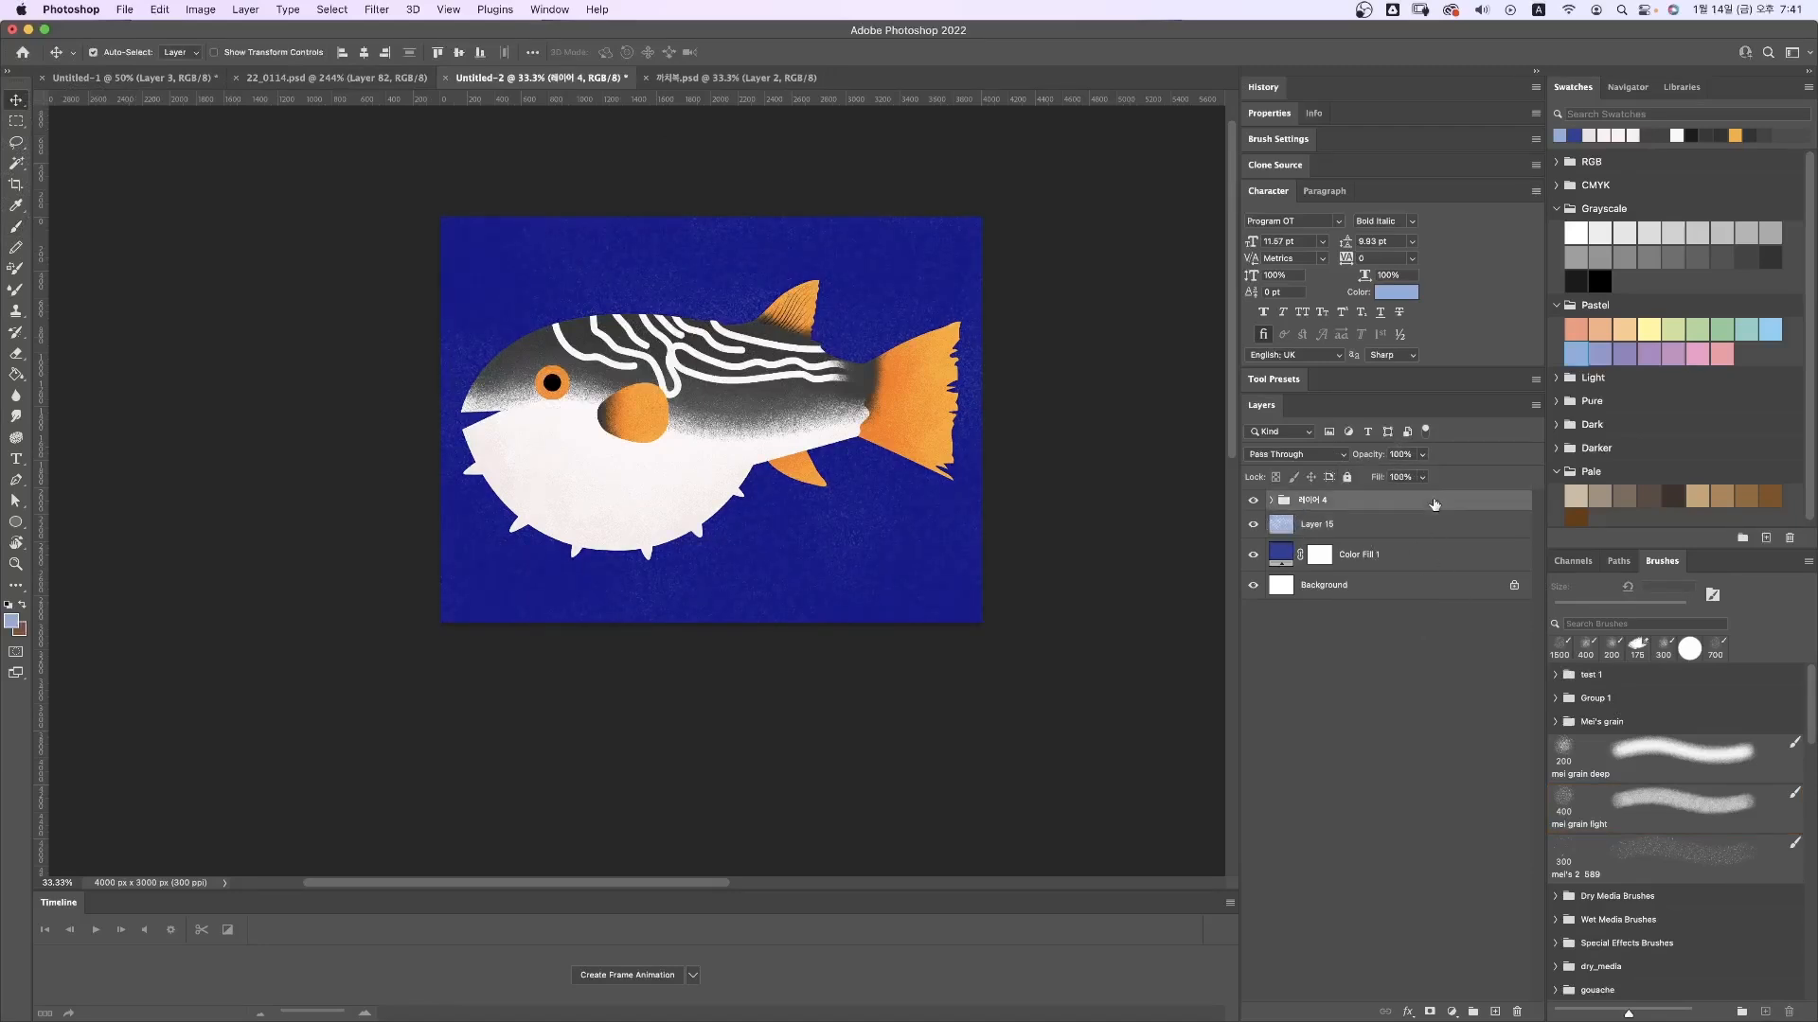
left_click(1492, 1013)
left_click(1642, 624)
type("Inkin")
left_click(1667, 757)
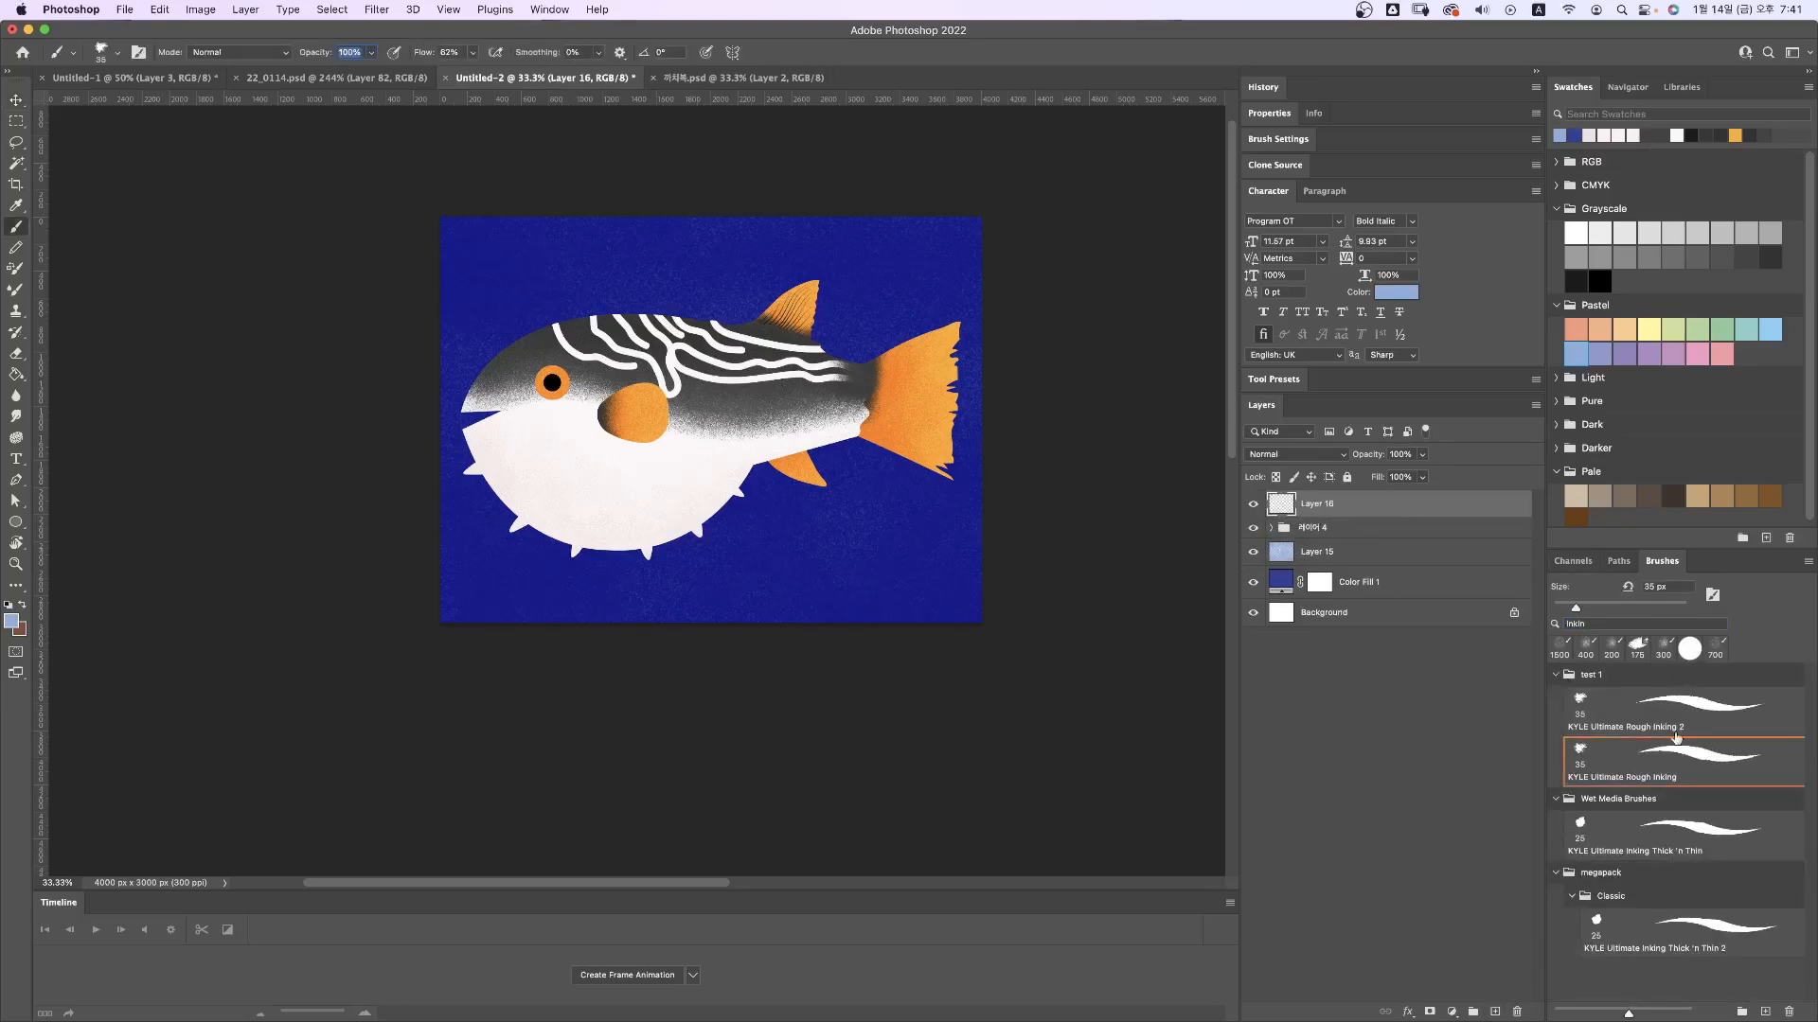
left_click(1662, 760)
Step: Pick a mid grey from the Grayscale swatches as the brush colour for the tail fin lines
key("super+equal")
key("super+equal")
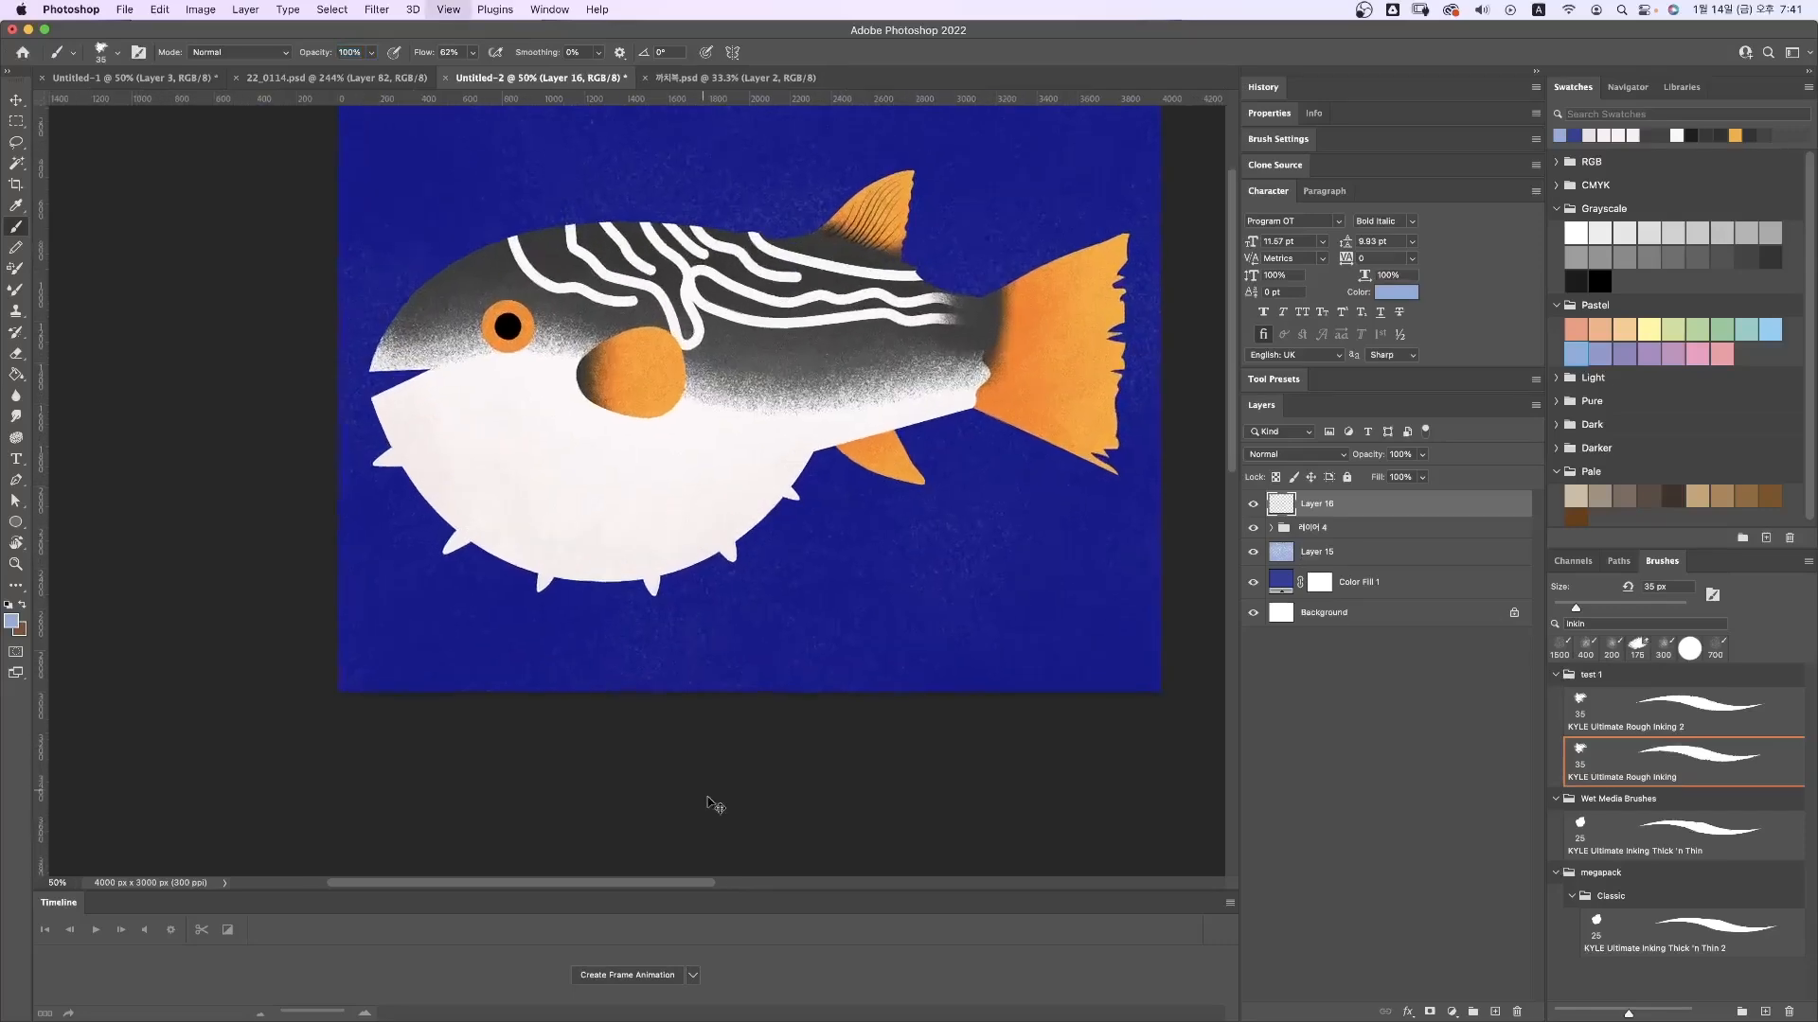
left_click_drag(1112, 491, 738, 616)
left_click_drag(825, 477, 814, 503)
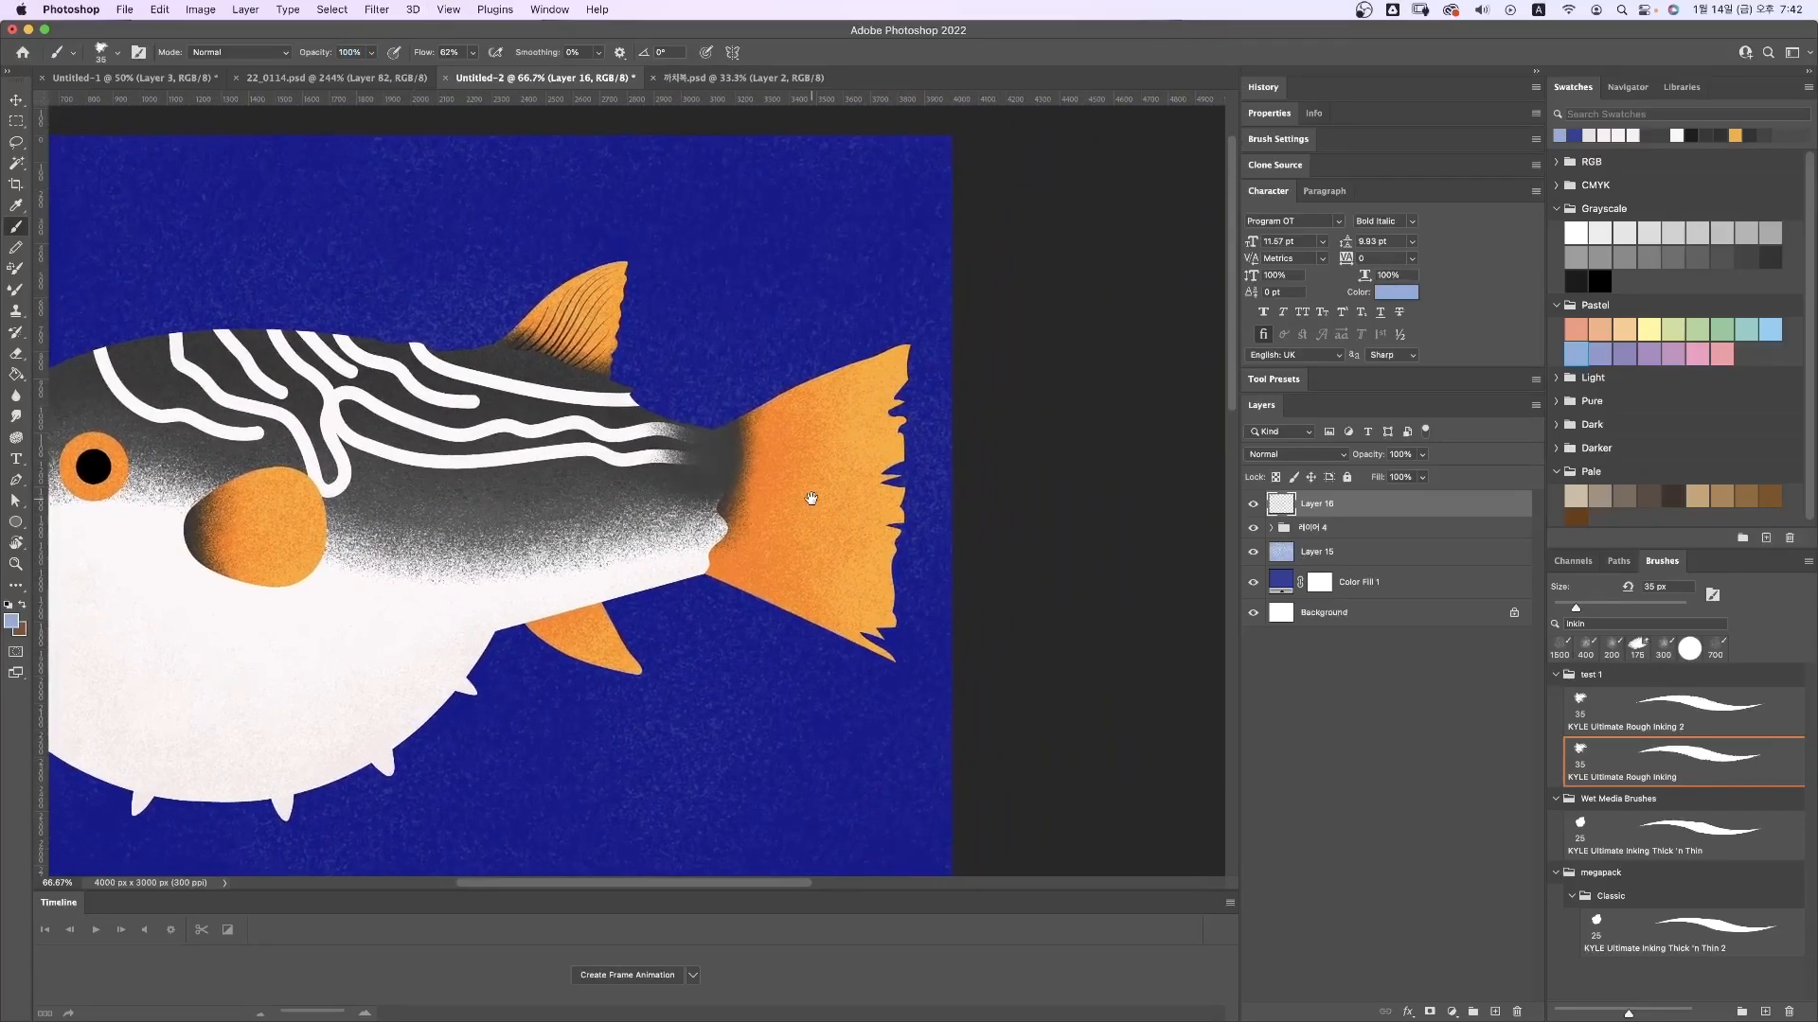
key("i")
left_click(781, 429)
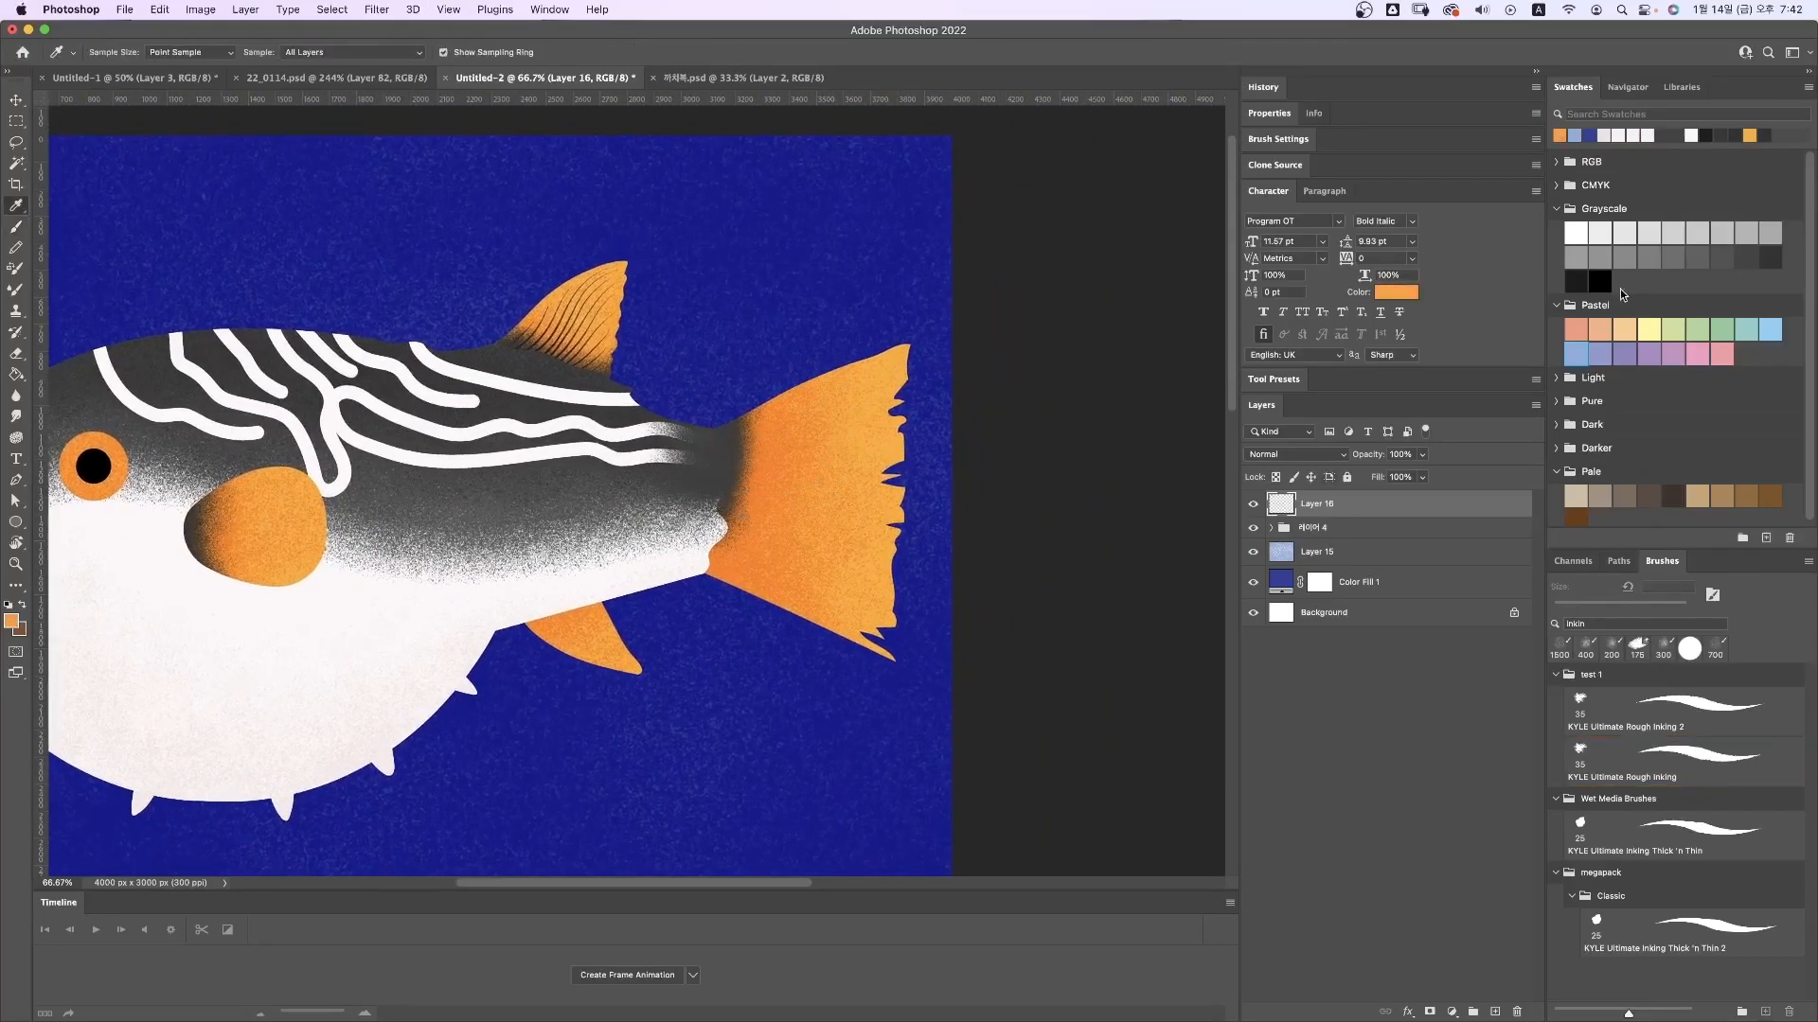
left_click(1648, 257)
key("b")
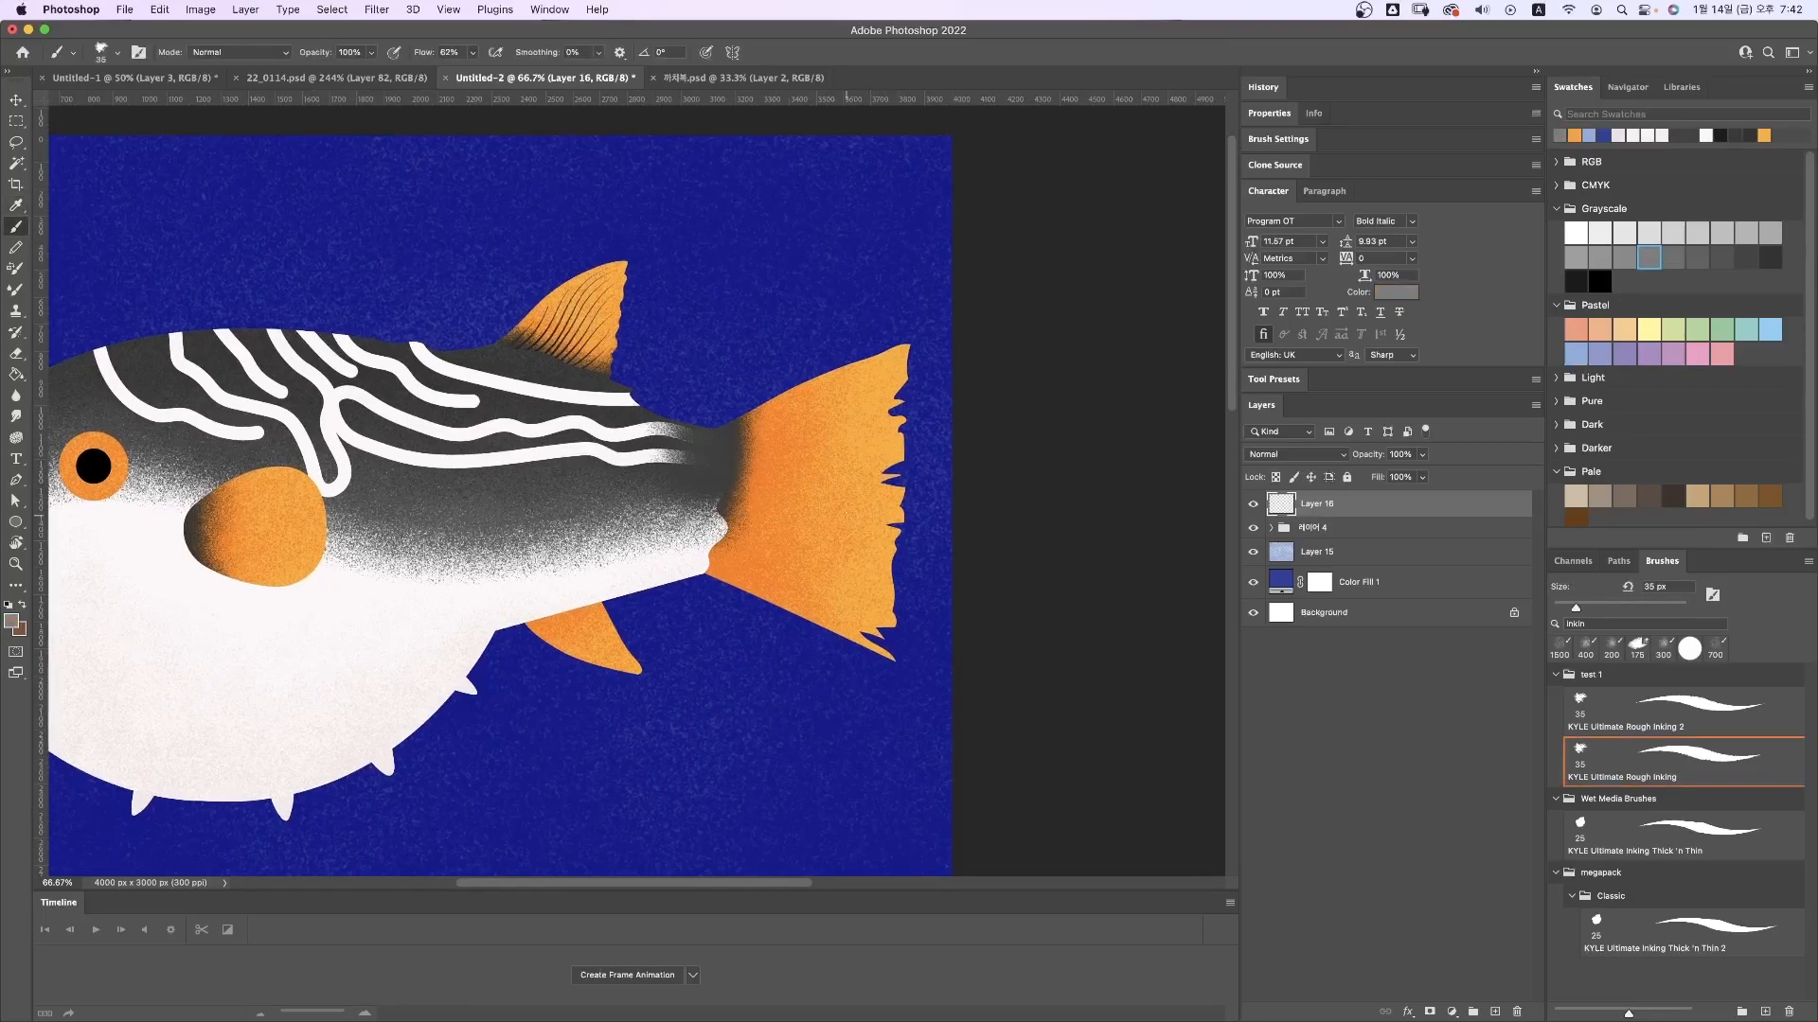
Step: Undo a test stroke on the tail fin and set Layer 16 to Multiply
left_click_drag(754, 424, 833, 389)
key("super+z")
left_click(1295, 454)
left_click(1287, 511)
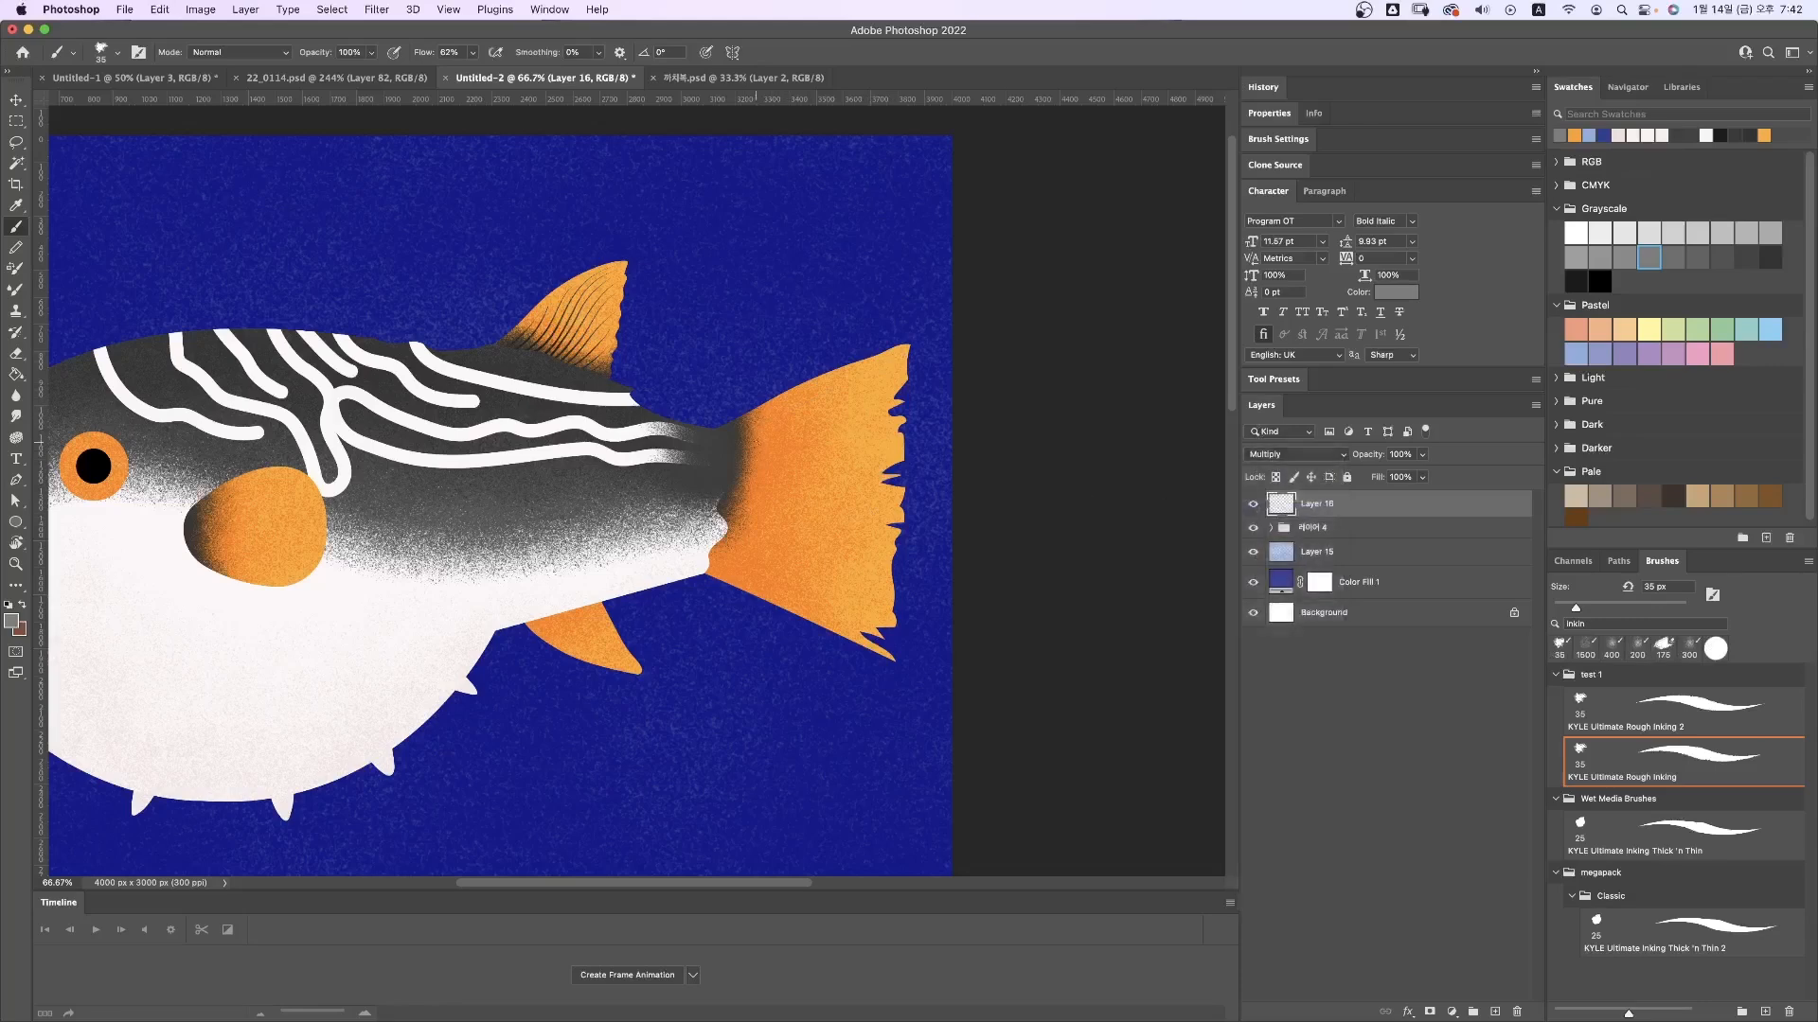
left_click_drag(755, 443, 858, 378)
key("super+z")
left_click_drag(765, 423, 892, 372)
left_click_drag(753, 437, 888, 376)
key("super+z")
key("super+z")
key("super+z")
left_click_drag(758, 440, 861, 393)
key("super+z")
Step: Draw thin grey ray lines along the tail fin's upper edge, middle and lower edge on Layer 16
left_click_drag(763, 430, 873, 387)
left_click_drag(753, 484, 810, 479)
key("super+plus")
key("r")
left_click_drag(950, 458, 857, 378)
mouse_move(854, 400)
left_mouse_down()
mouse_move(772, 426)
mouse_move(681, 419)
mouse_move(705, 445)
left_mouse_up()
key("b")
left_click_drag(654, 577, 860, 522)
left_click_drag(670, 566, 893, 490)
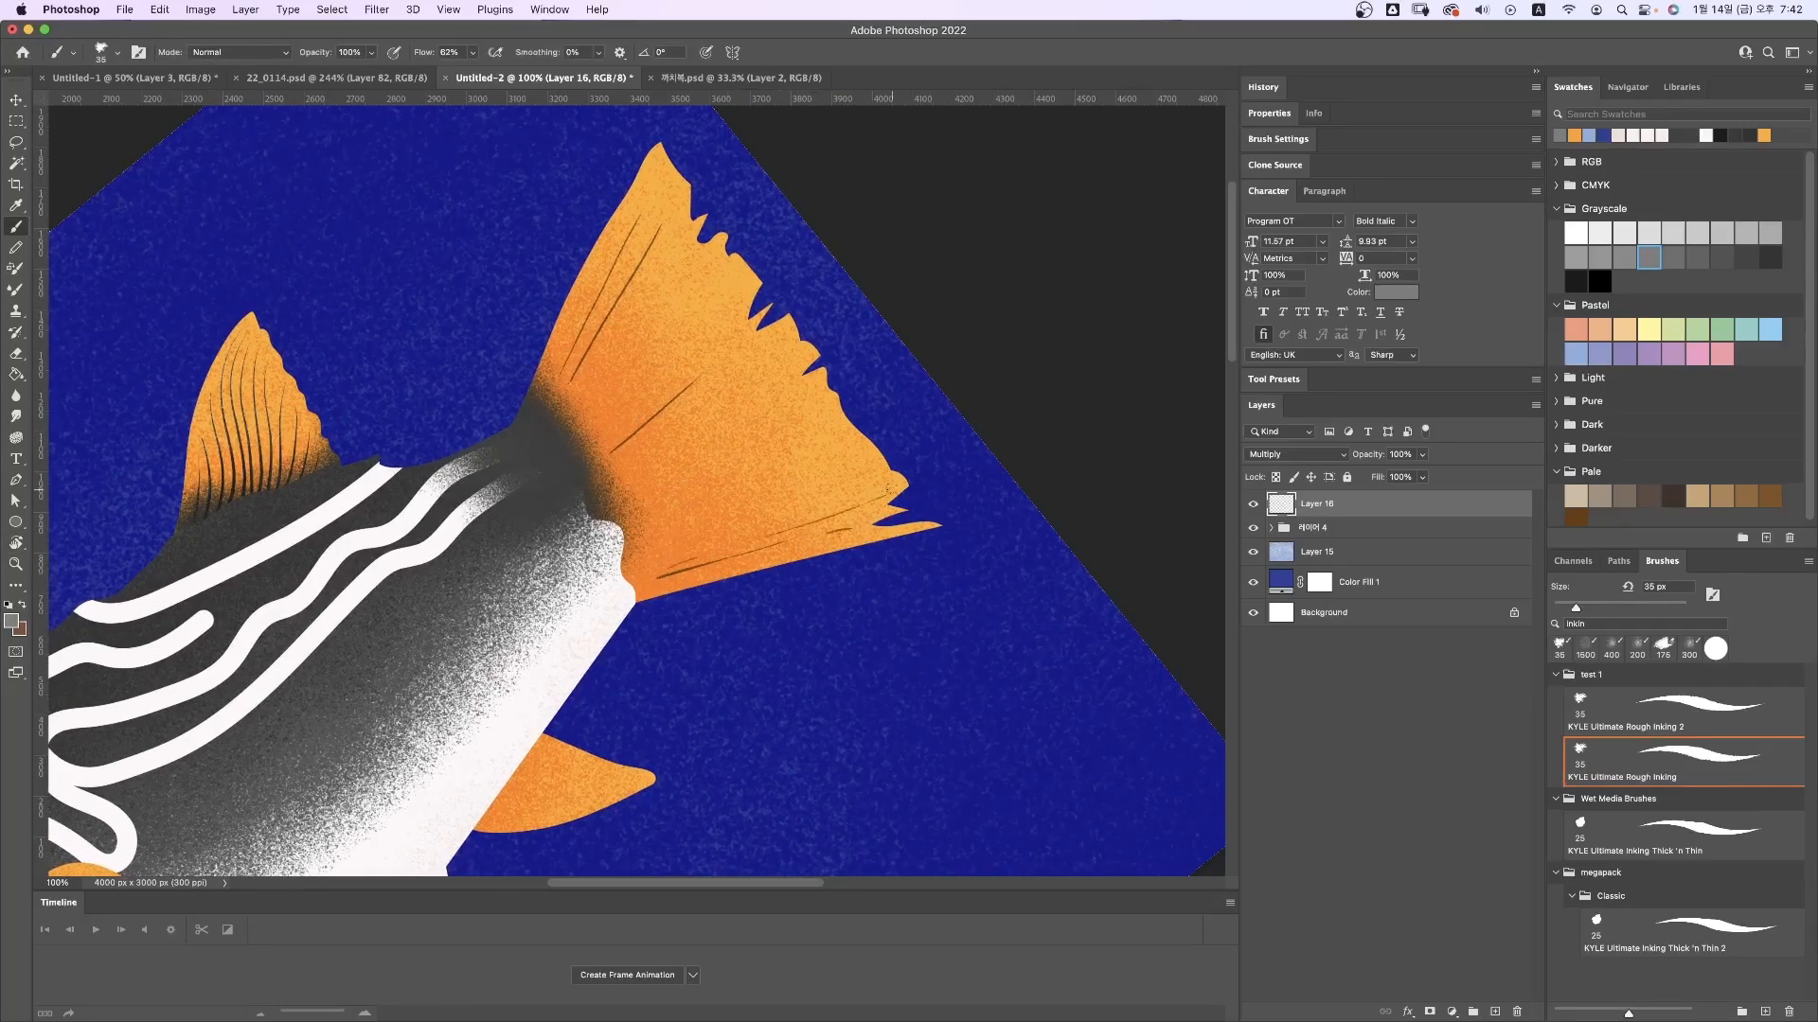
Step: Fill the gaps in the tail fin with more thin grey lines fanning out from the body joint
left_click_drag(661, 548, 835, 455)
left_click_drag(737, 488, 822, 436)
mouse_move(652, 508)
left_mouse_down()
mouse_move(779, 412)
mouse_move(723, 430)
mouse_move(803, 386)
left_mouse_up()
left_click_drag(636, 497, 735, 423)
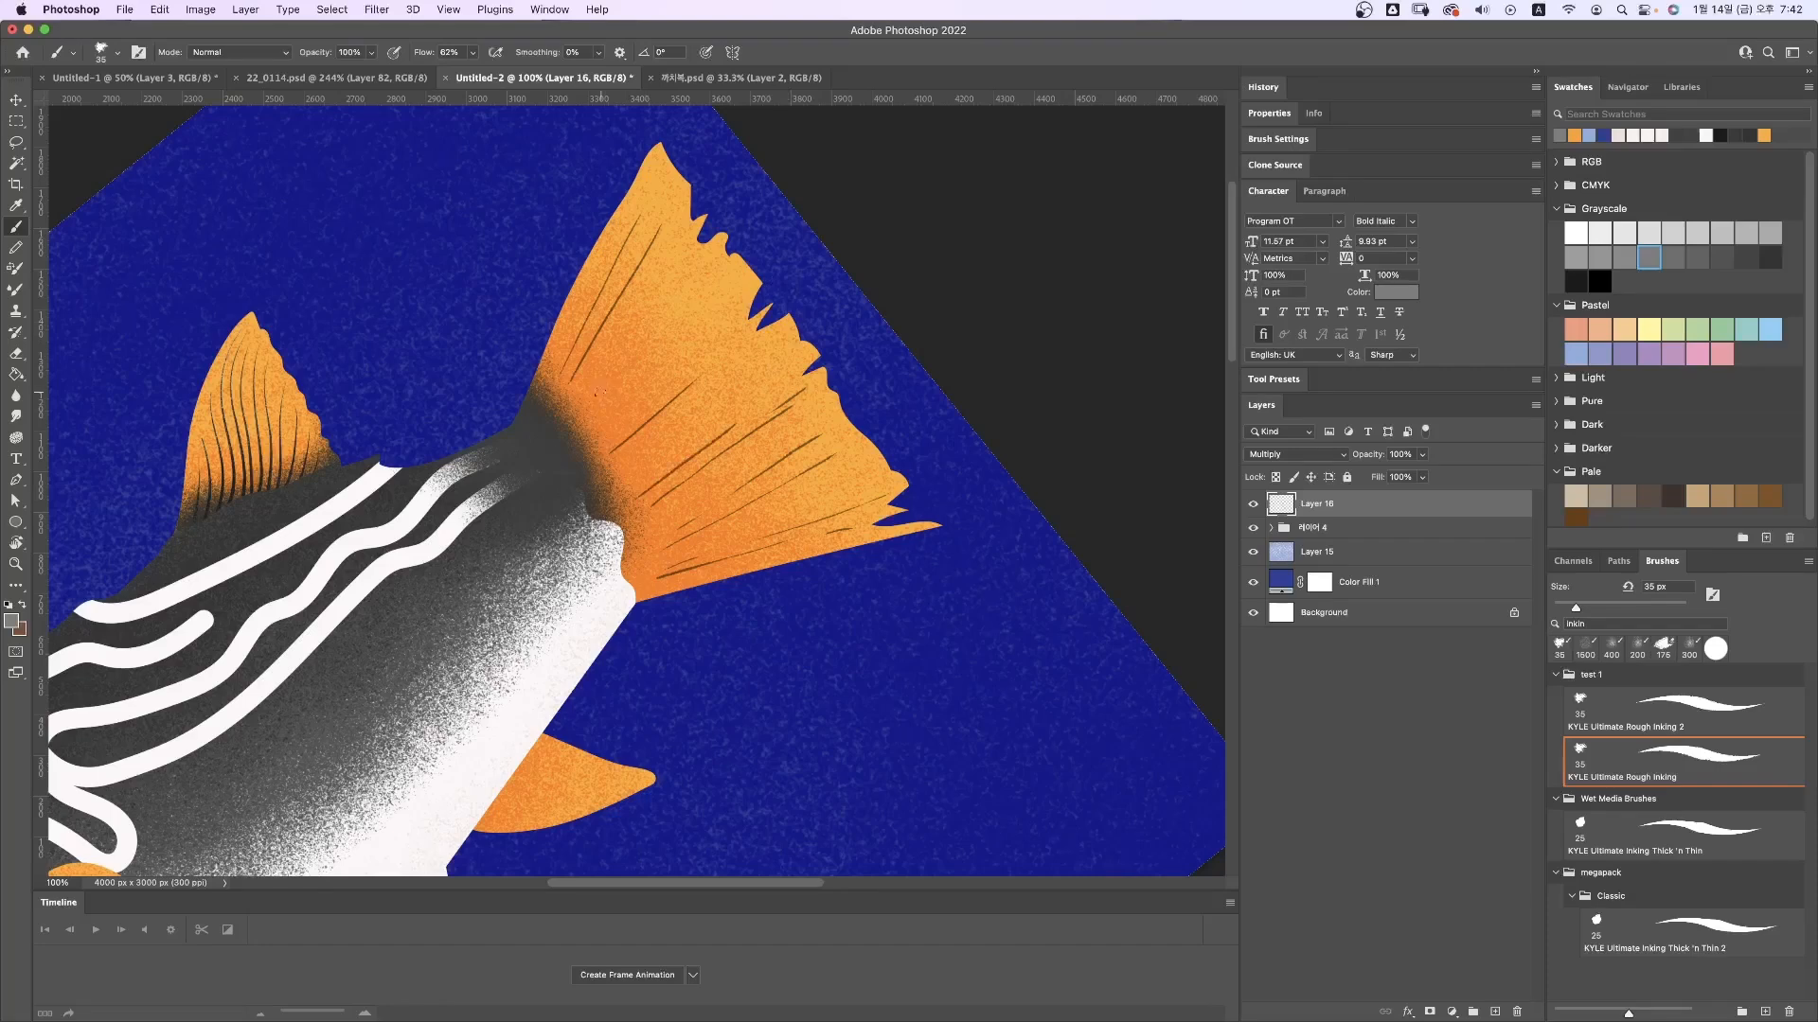
left_click_drag(608, 394, 709, 273)
left_click_drag(679, 364, 736, 316)
left_click_drag(644, 464, 774, 352)
left_click_drag(667, 514, 809, 421)
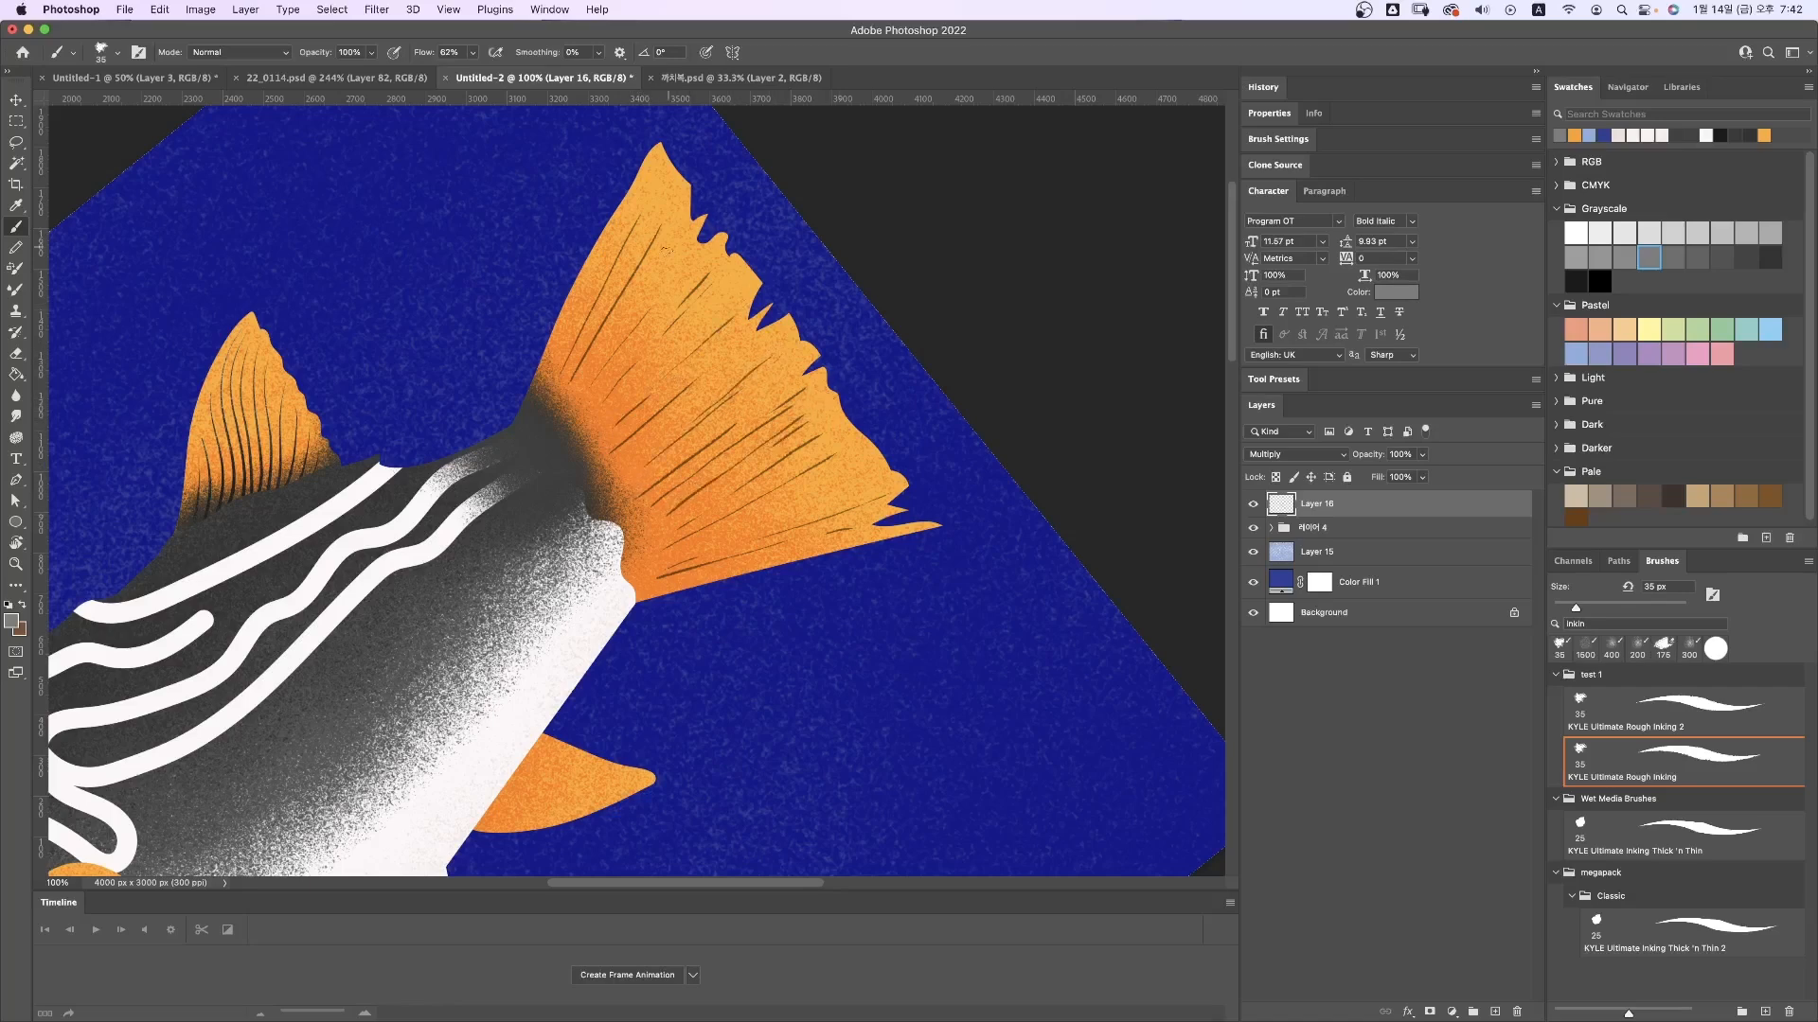